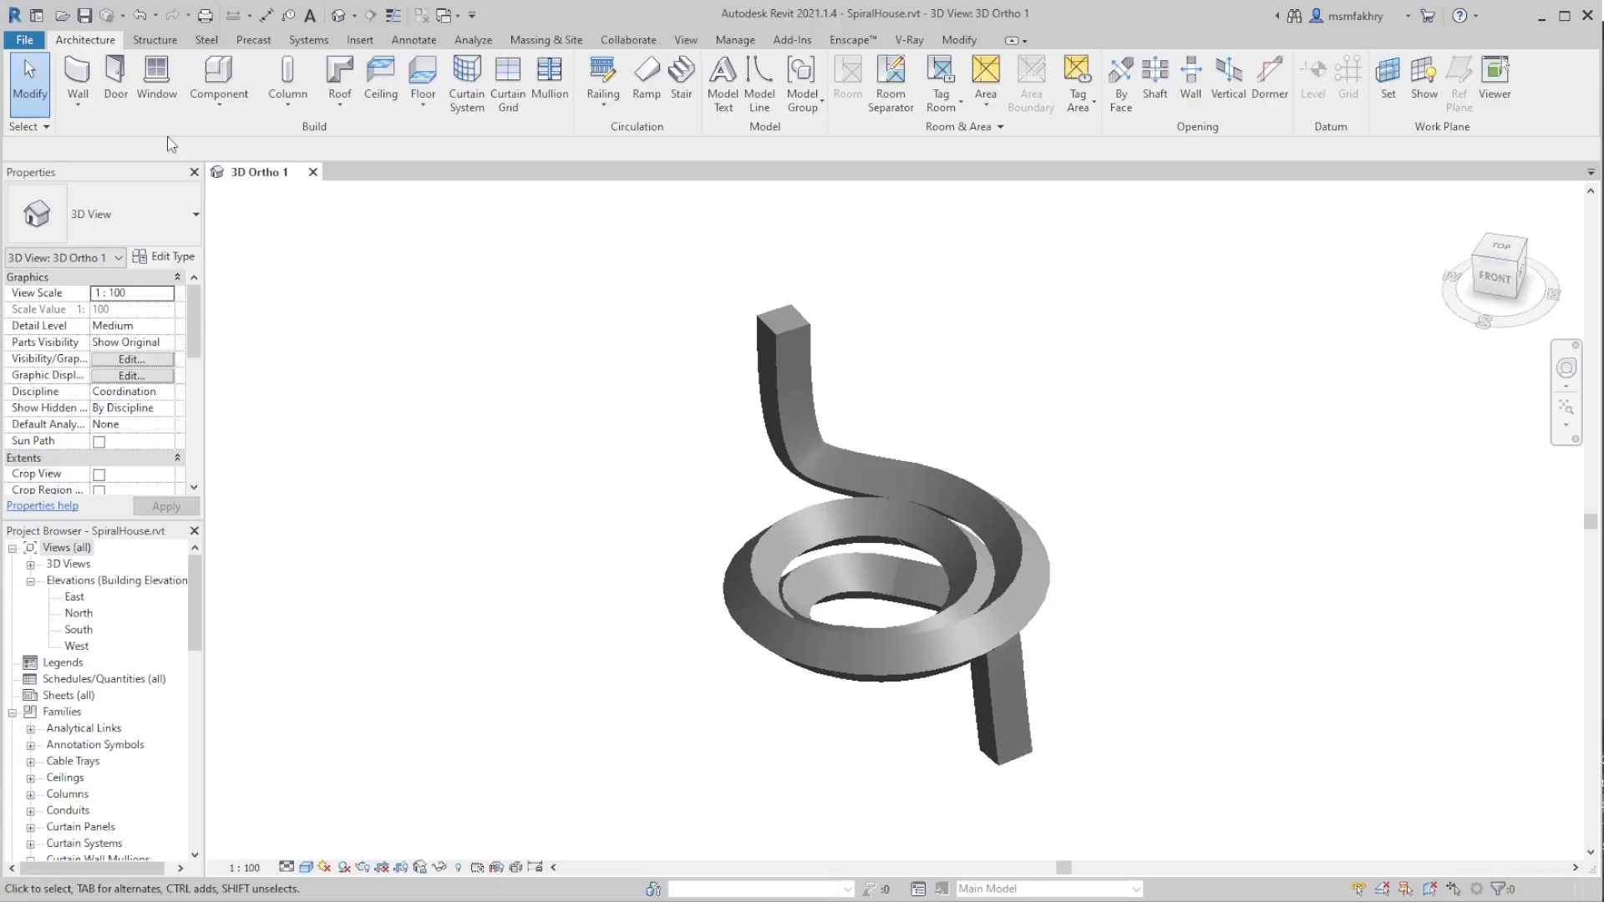
- Create a curtain system by face on the side faces of the upper extension above the spiral
click(86, 47)
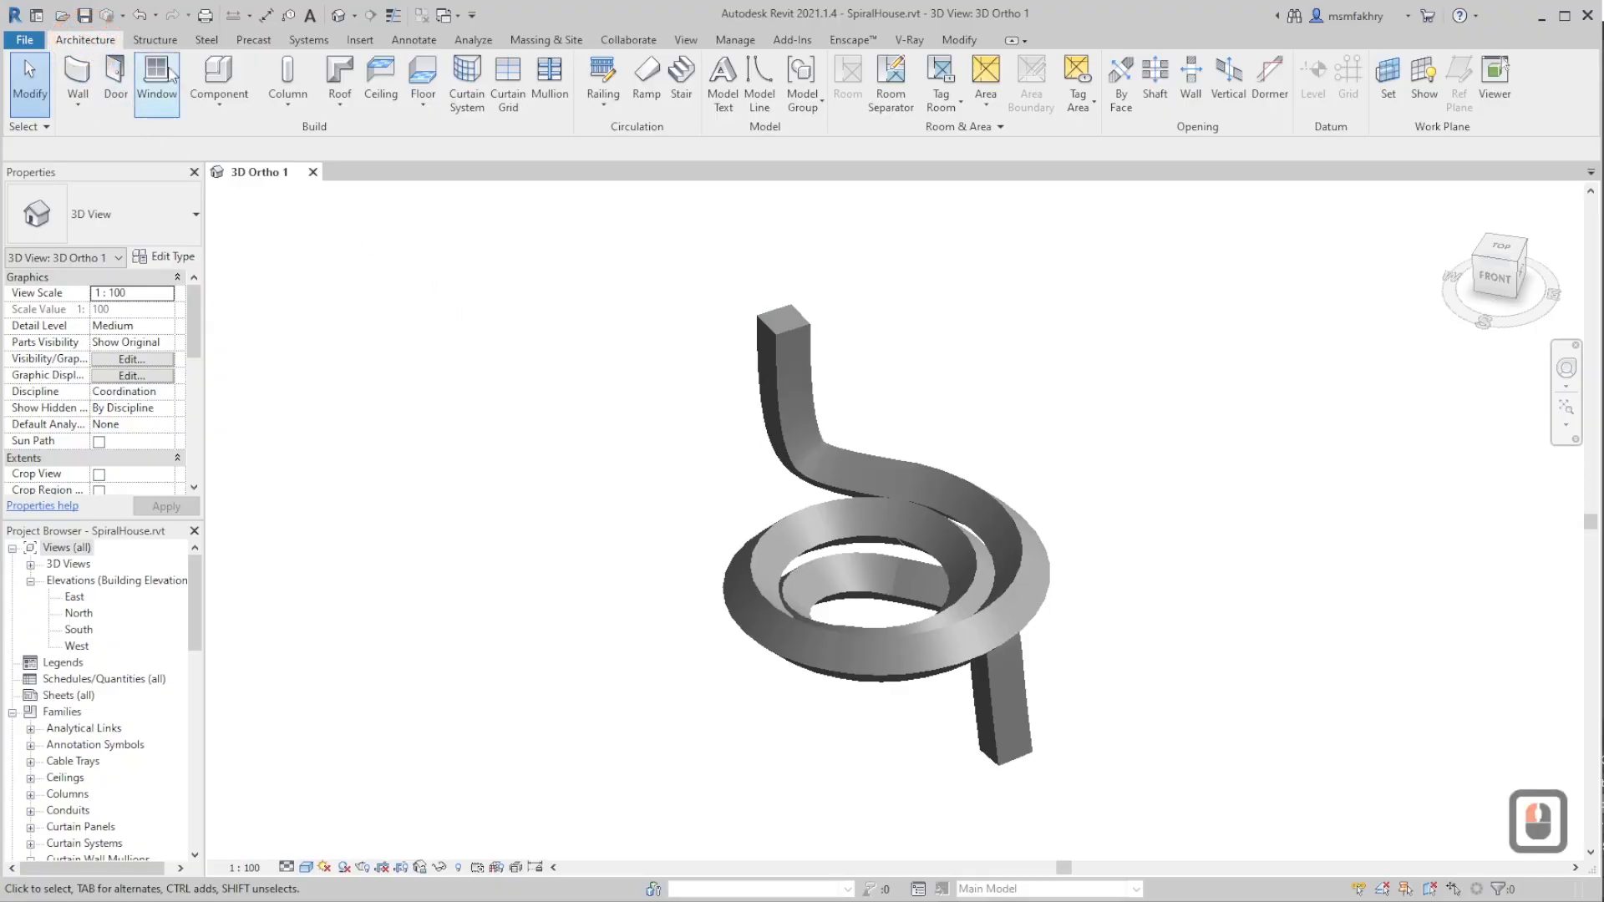
click(451, 104)
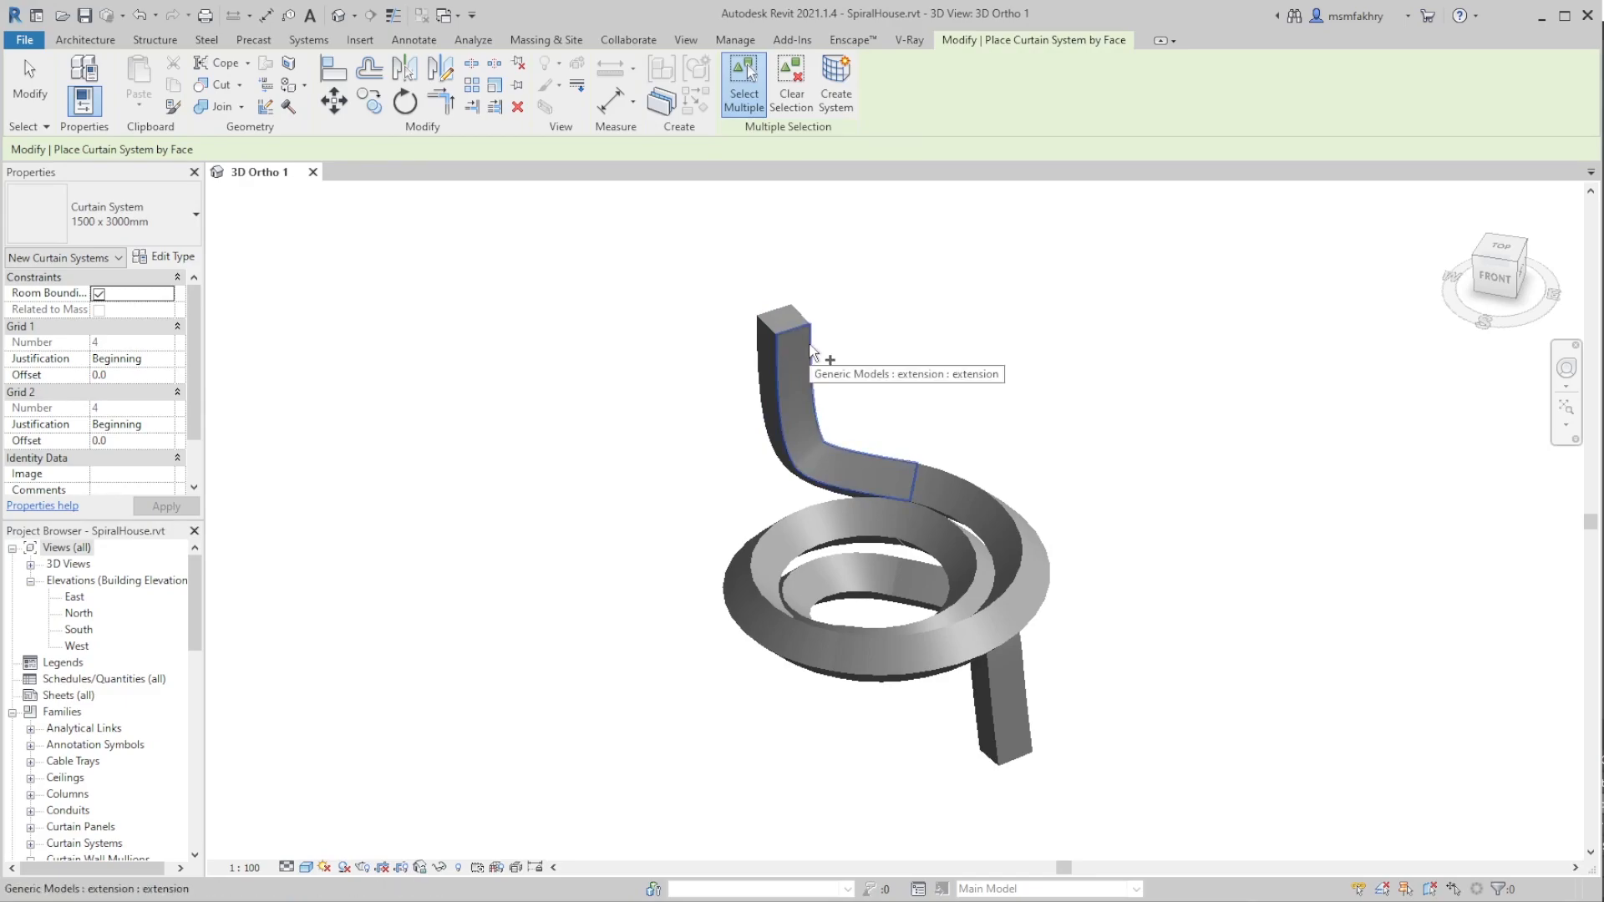
click(809, 349)
click(762, 343)
key(Tab)
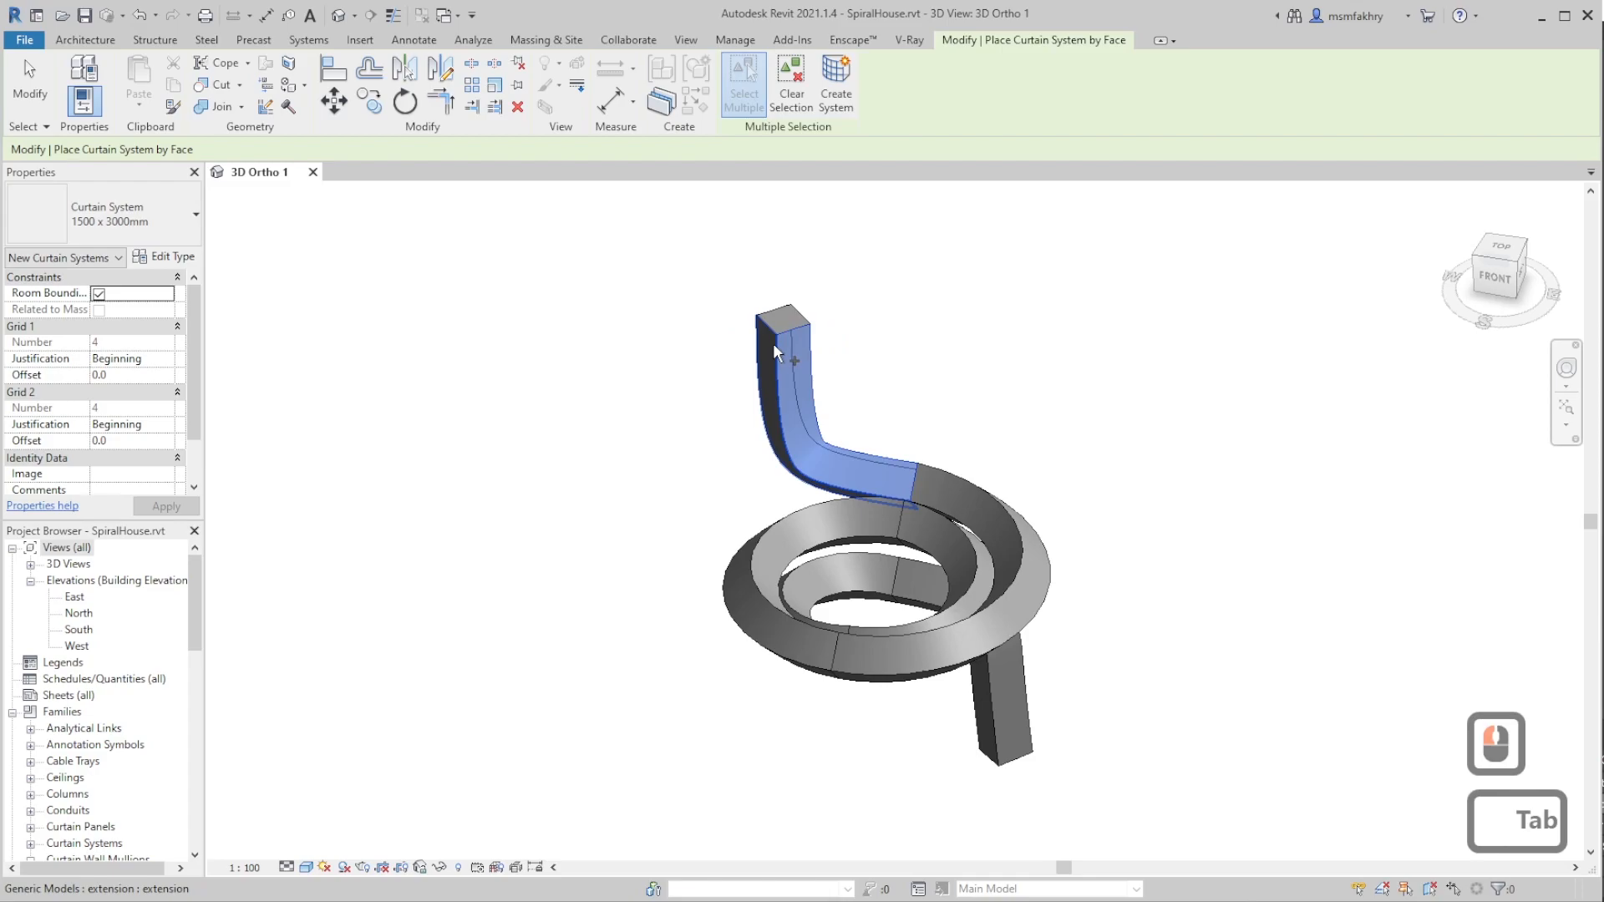
click(776, 349)
key(Tab)
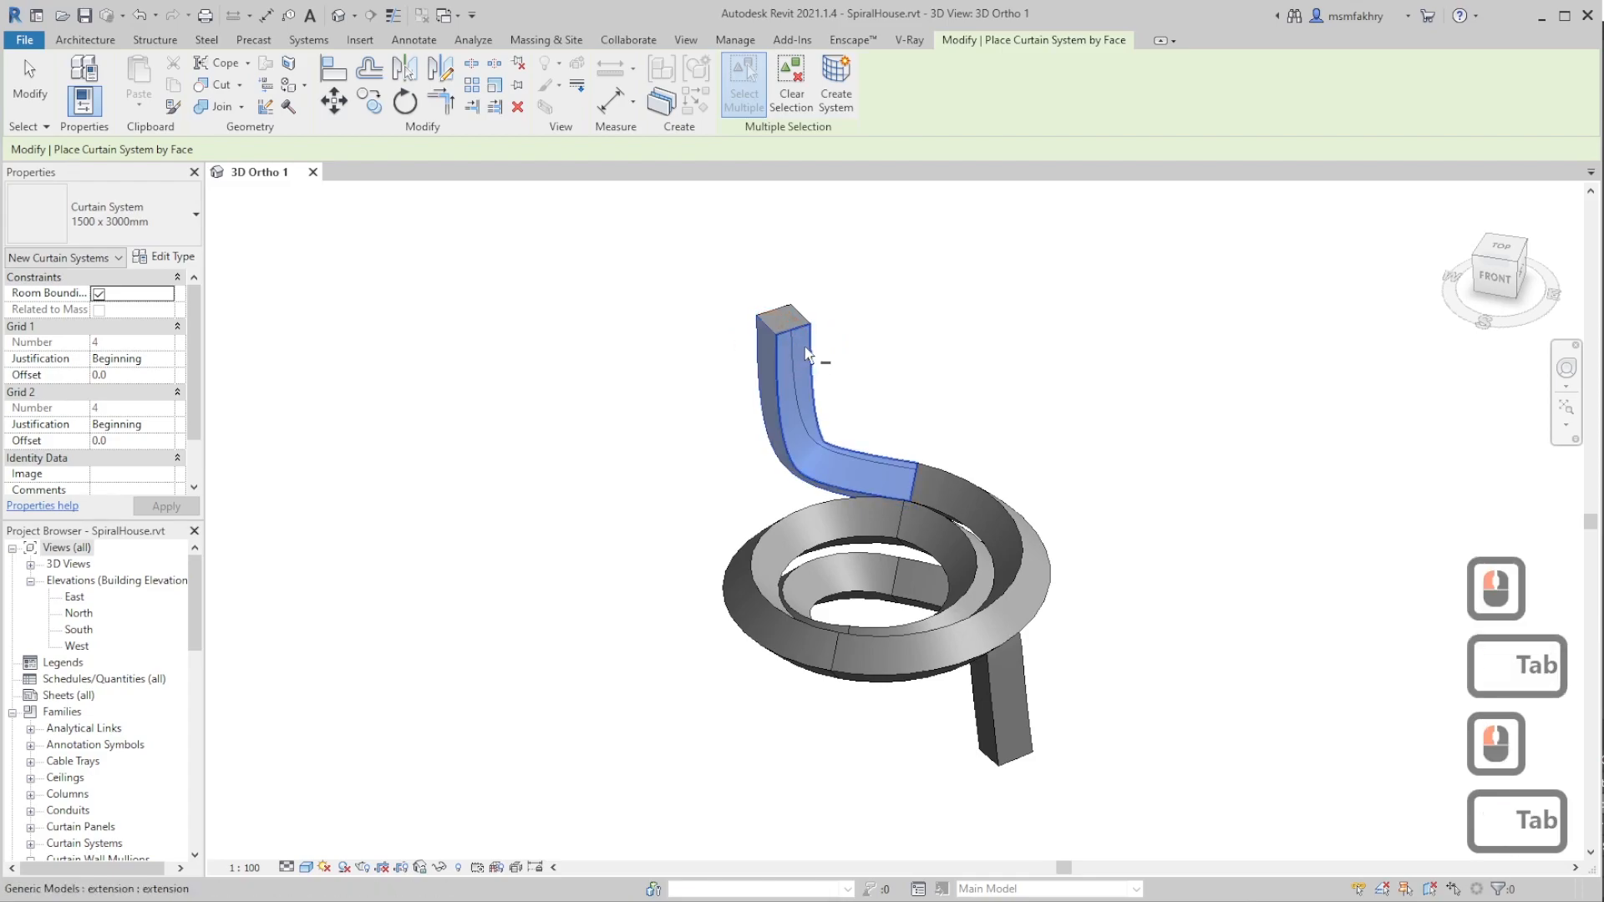
key(Tab)
click(809, 348)
click(762, 354)
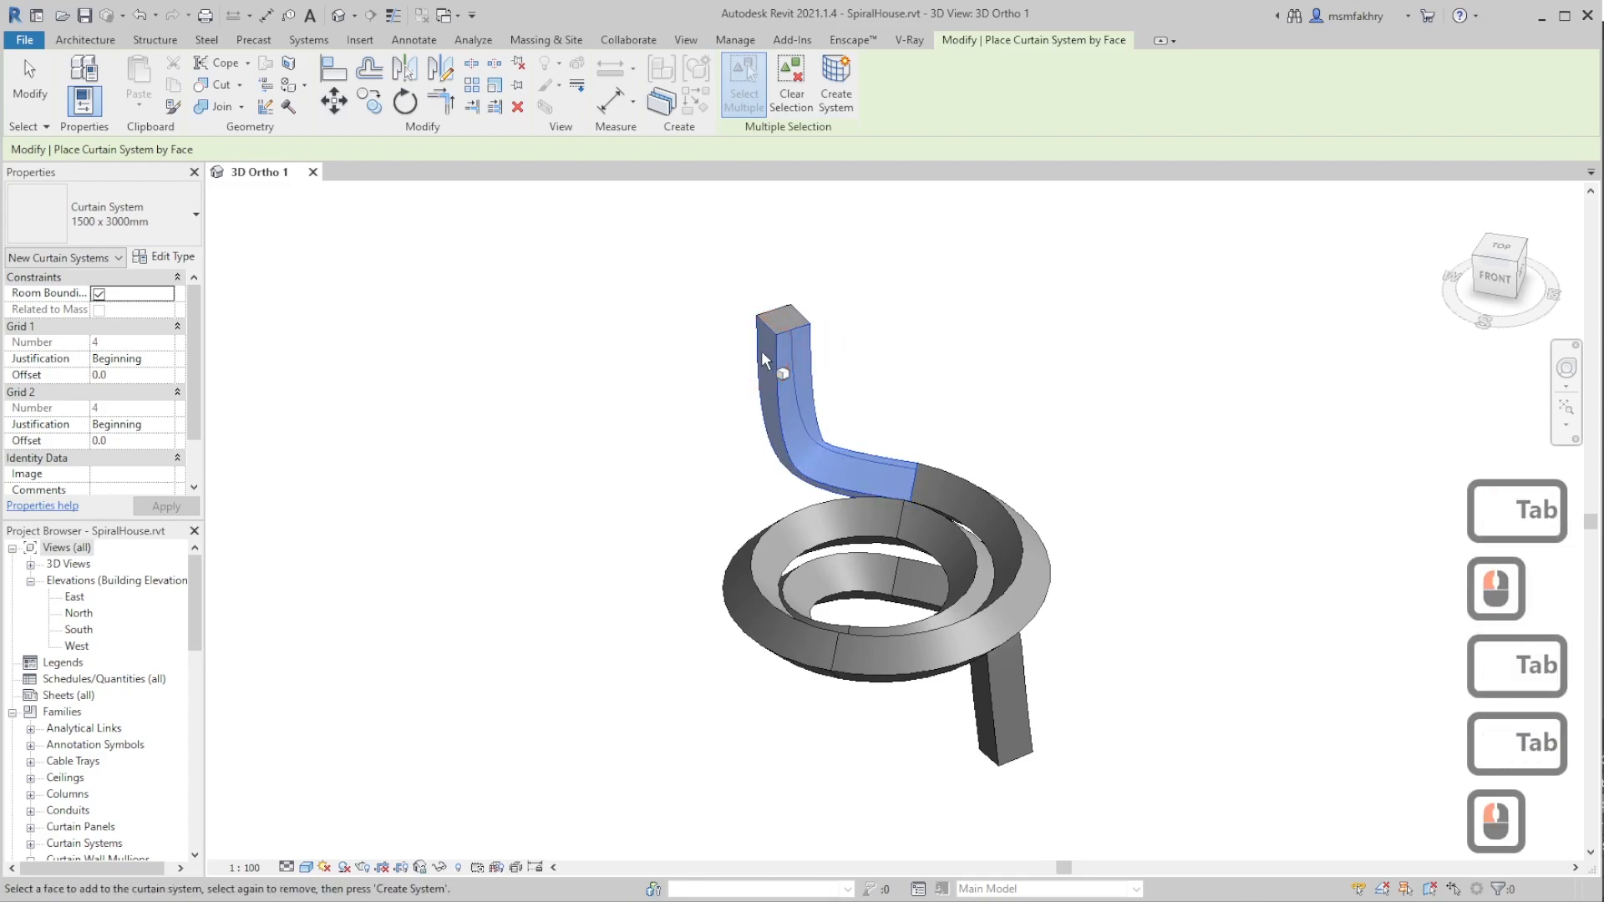
key(Tab)
key(Tab)
key(Tab)
key(Tab)
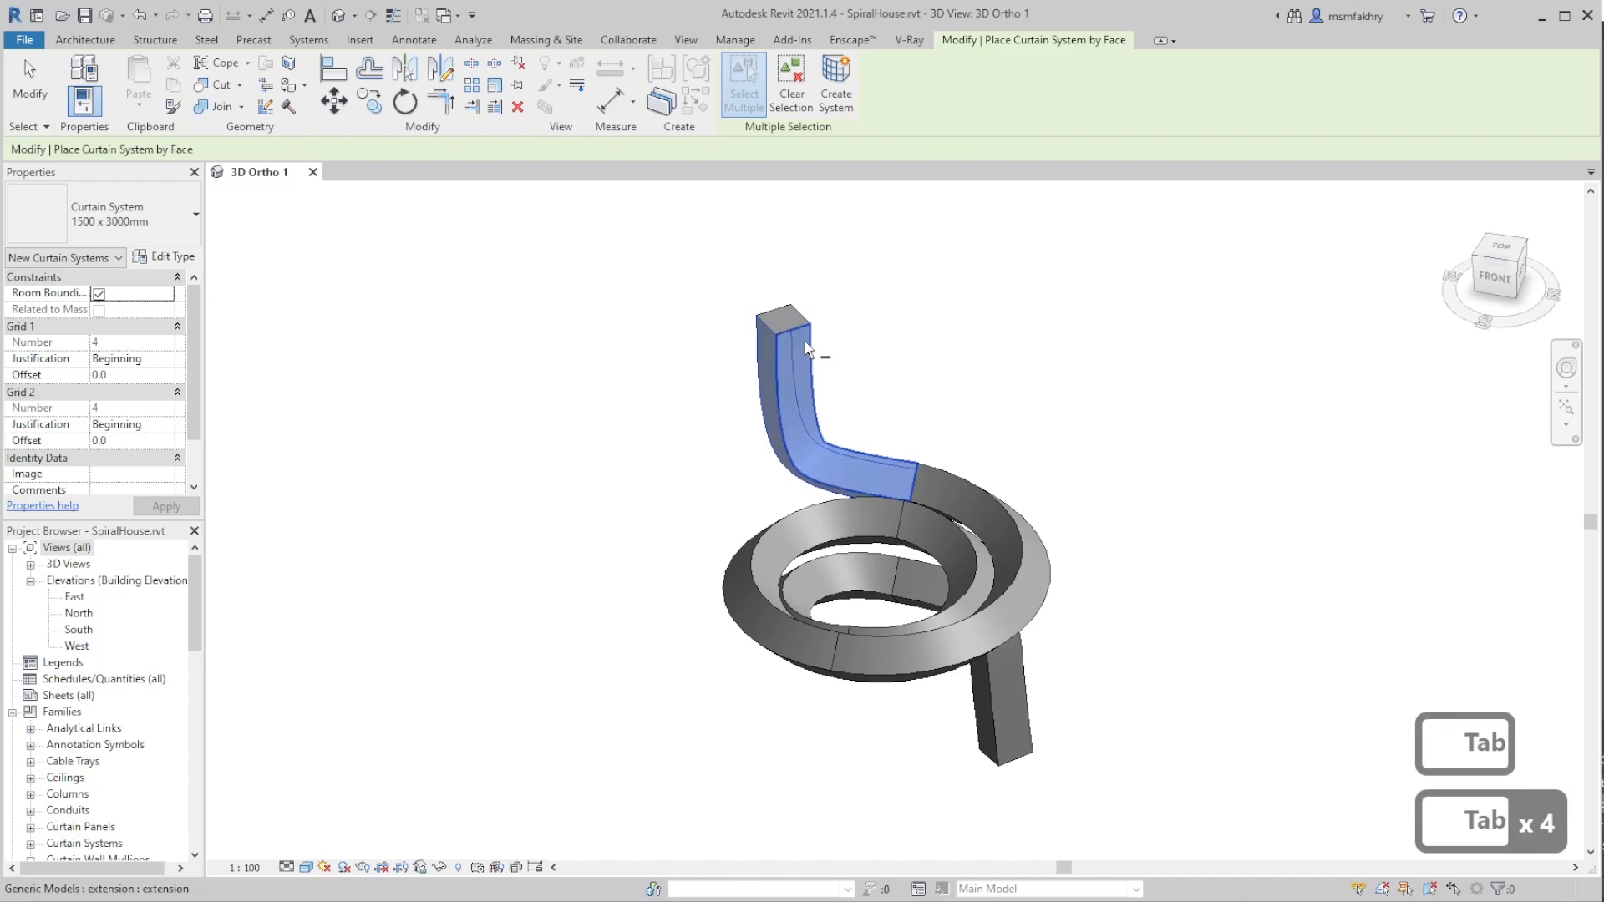
key(Tab)
click(767, 342)
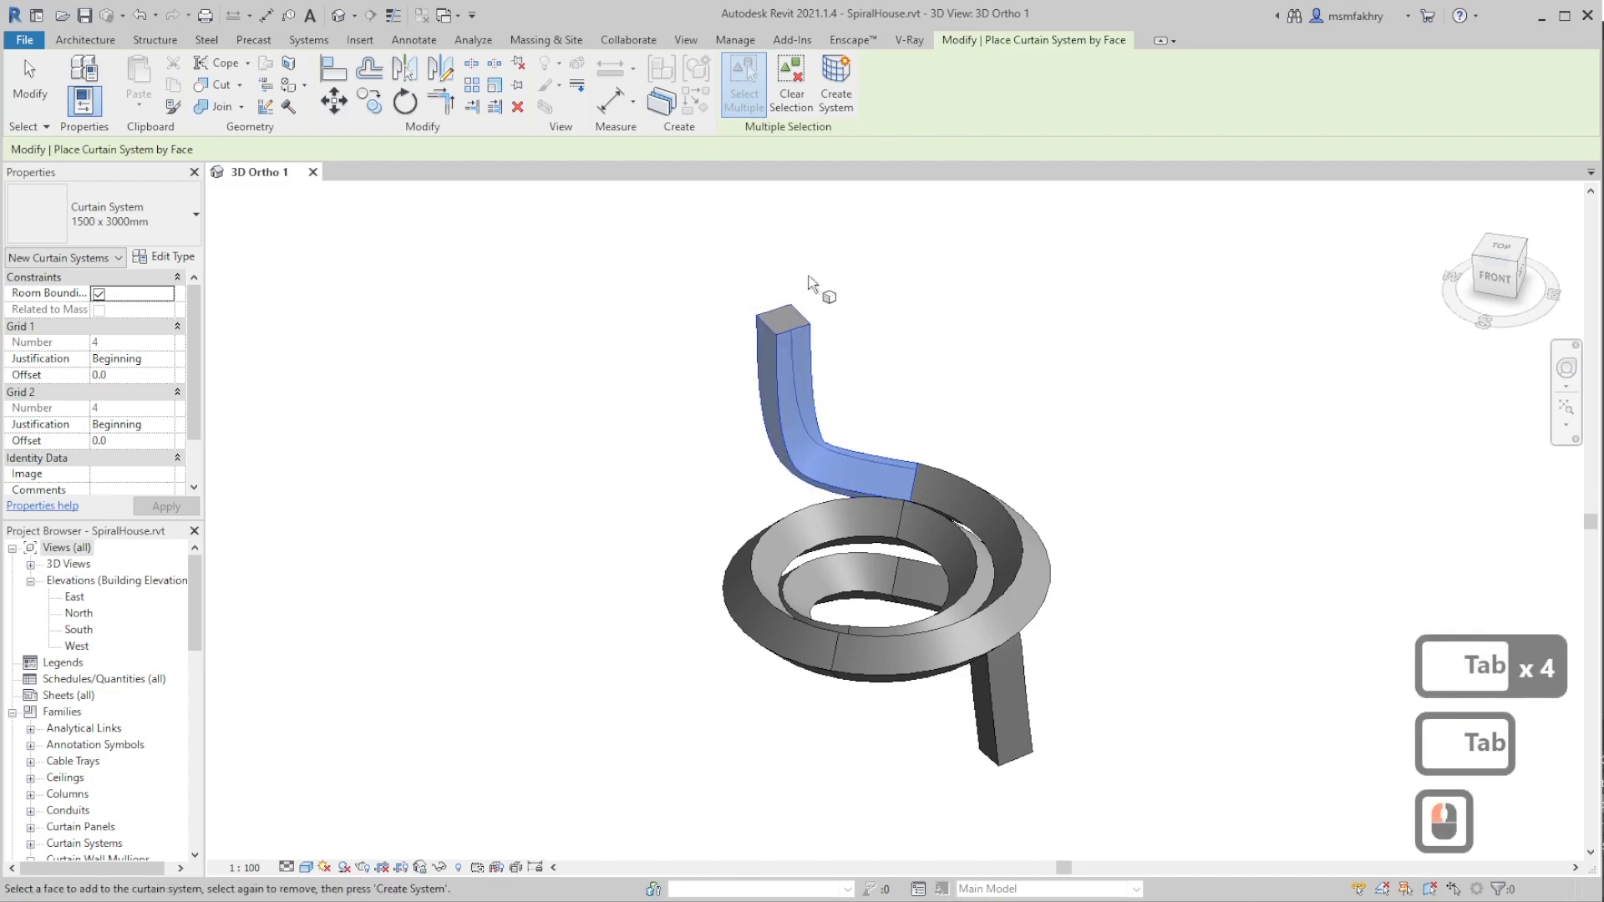
click(835, 96)
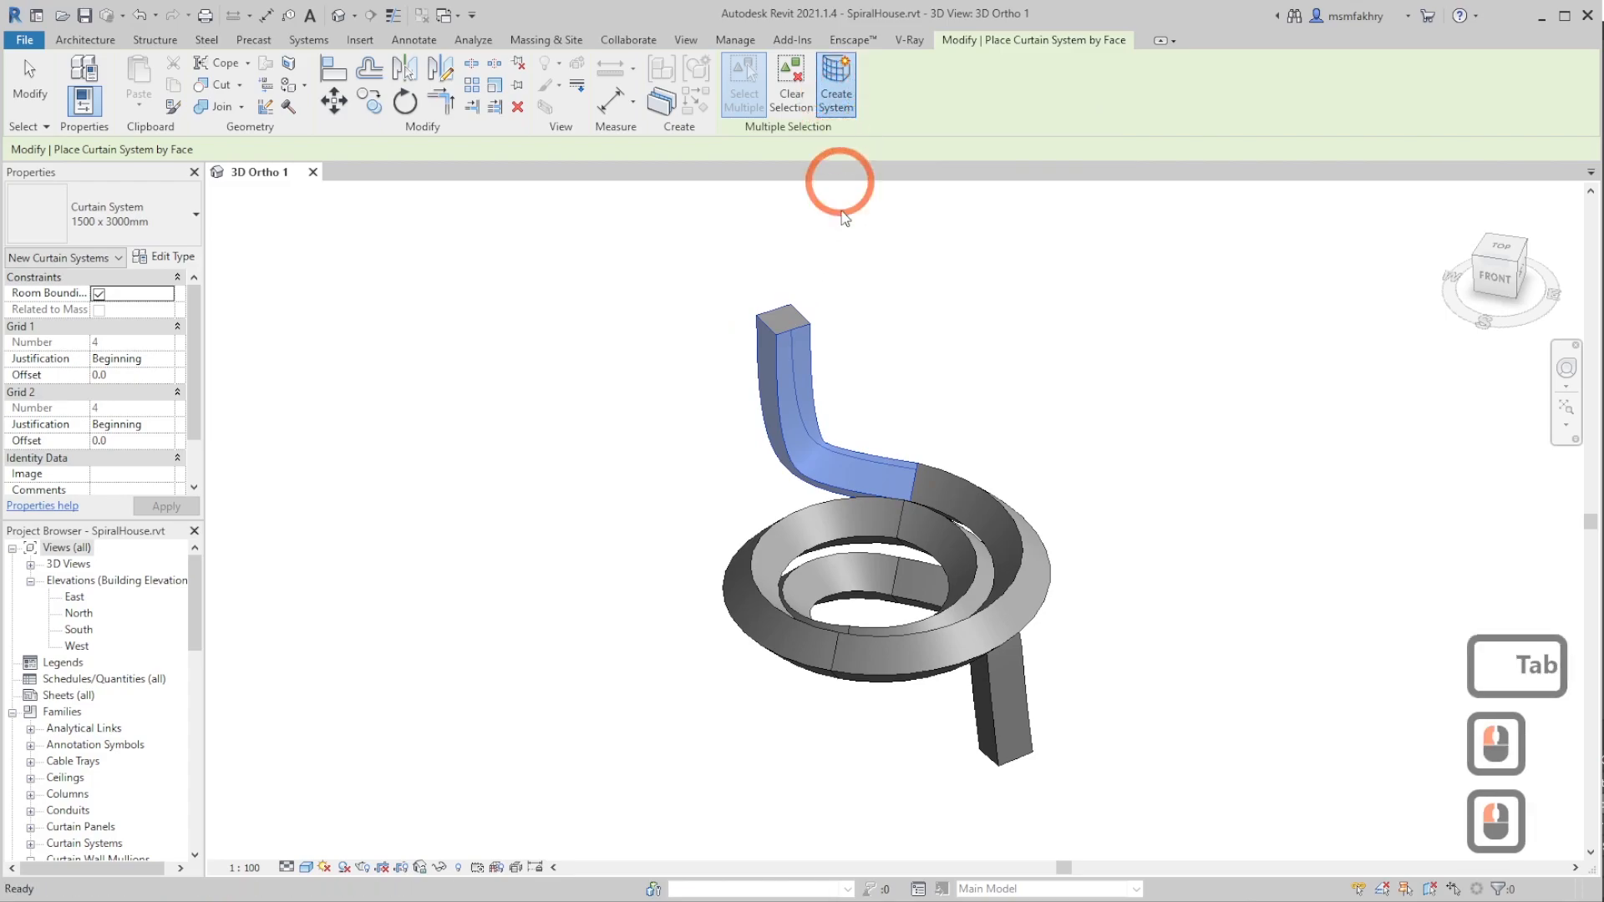
- Create a curtain system on the faces of the outer spiral segment adjoining the upper extension
click(964, 496)
click(1036, 545)
click(1032, 551)
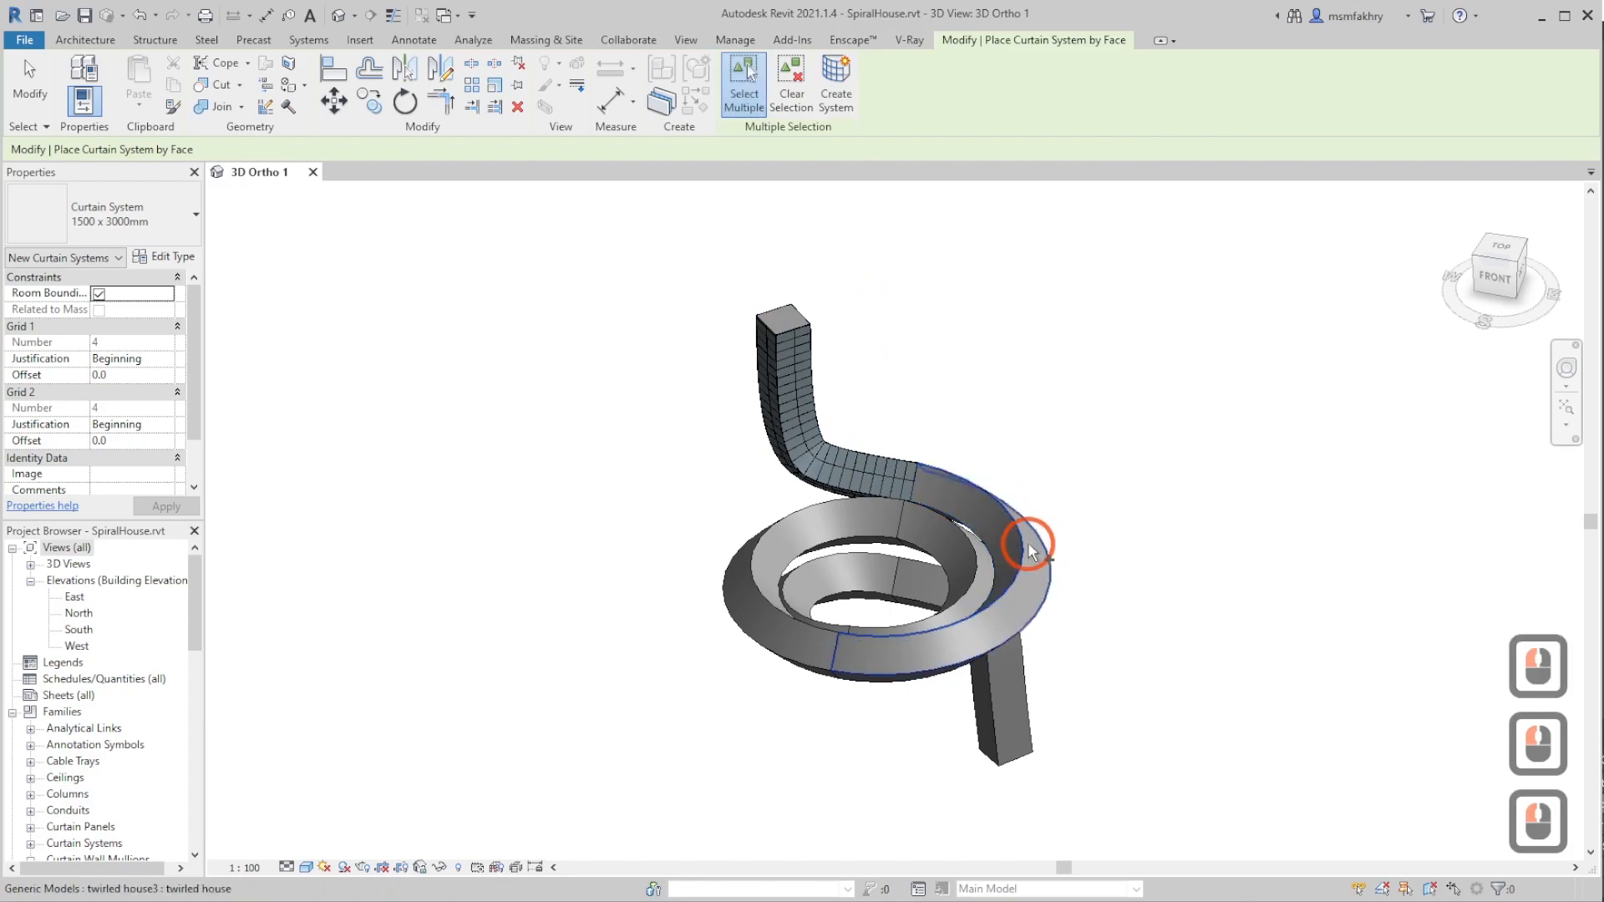
click(1031, 552)
click(1013, 531)
click(975, 519)
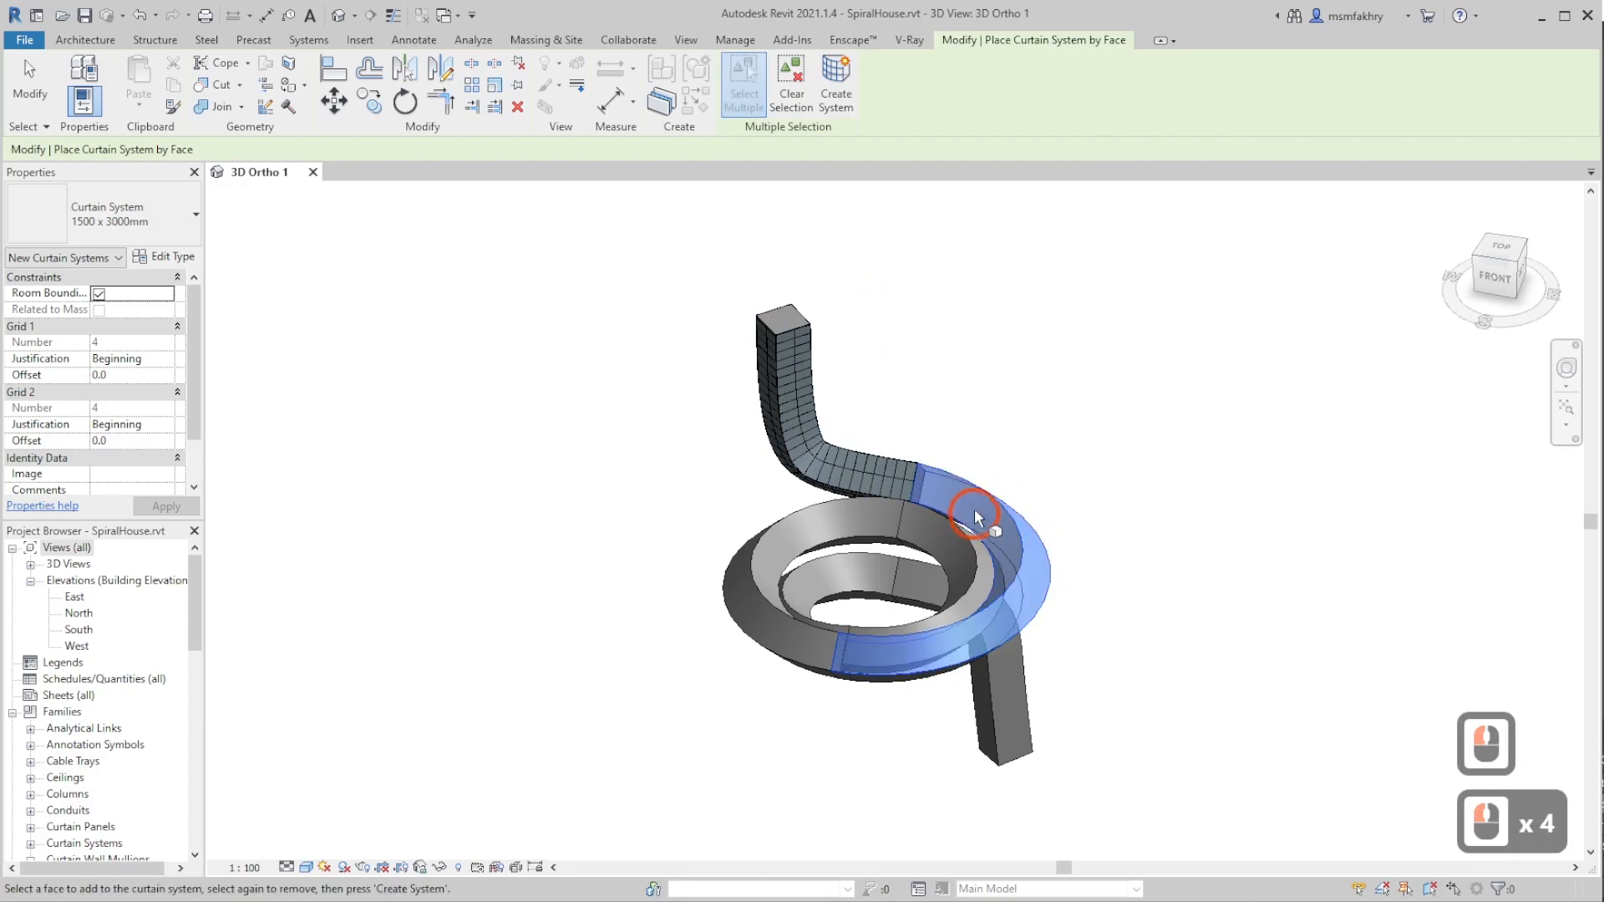
key(Tab)
key(Tab)
click(987, 496)
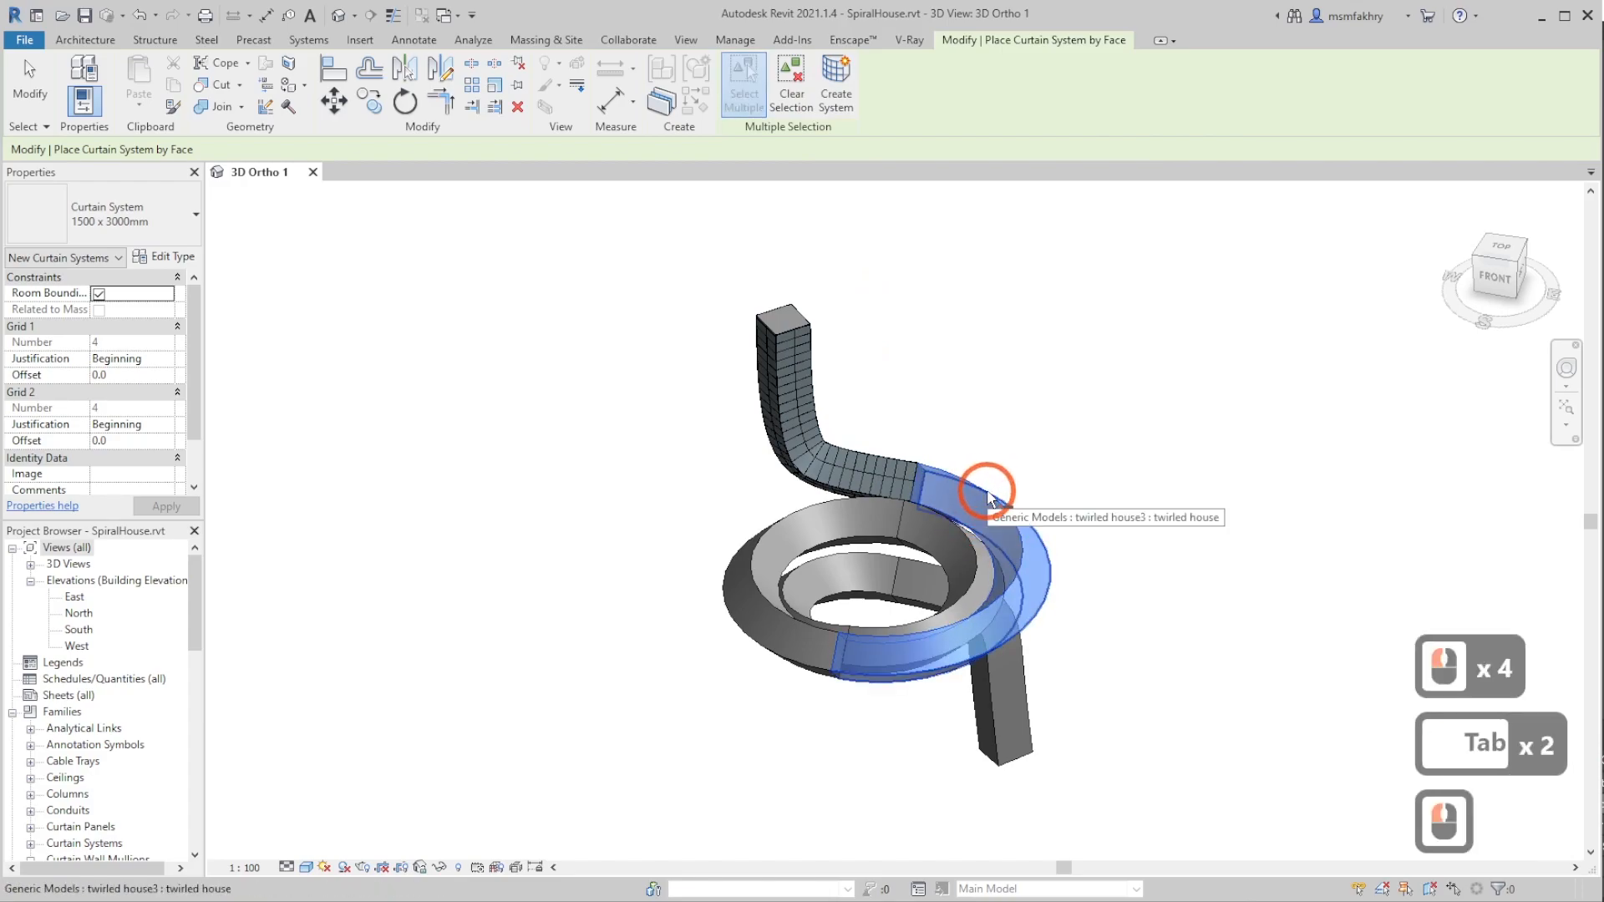
key(Tab)
click(982, 532)
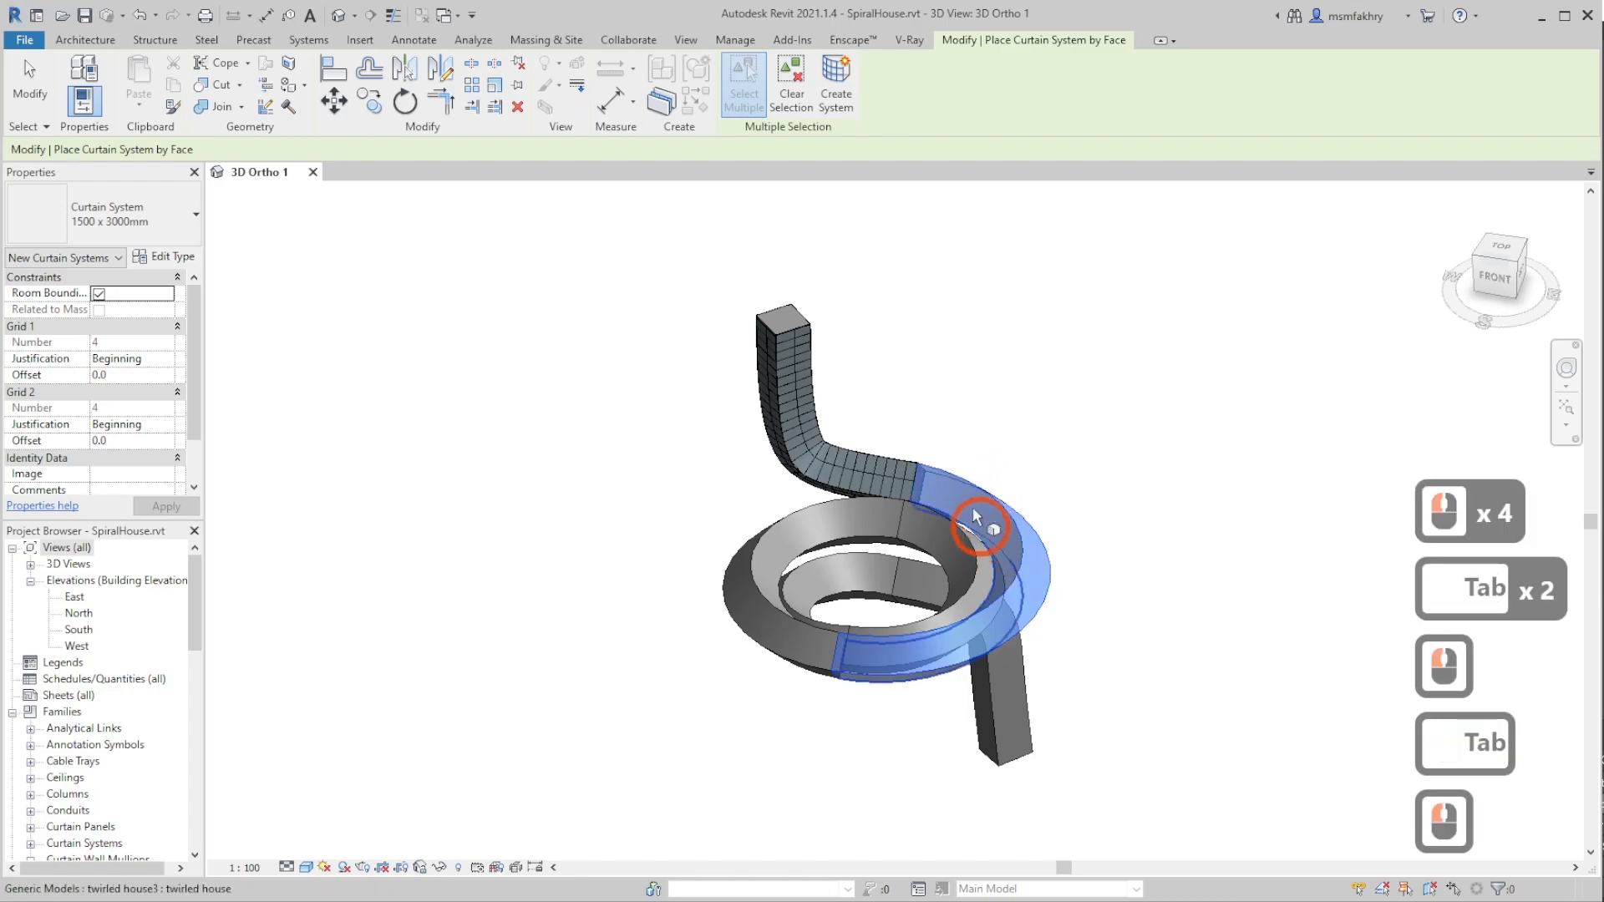
click(836, 84)
- Create curtain systems on the faces of the following spiral segments around the outer and middle rings
key(Tab)
click(785, 554)
click(836, 85)
click(984, 552)
key(Tab)
key(Tab)
key(Tab)
key(Tab)
key(Tab)
key(Tab)
key(Tab)
click(836, 84)
- Create curtain systems on the innermost spiral segment and the lower extension, and finish placing curtain systems
click(834, 595)
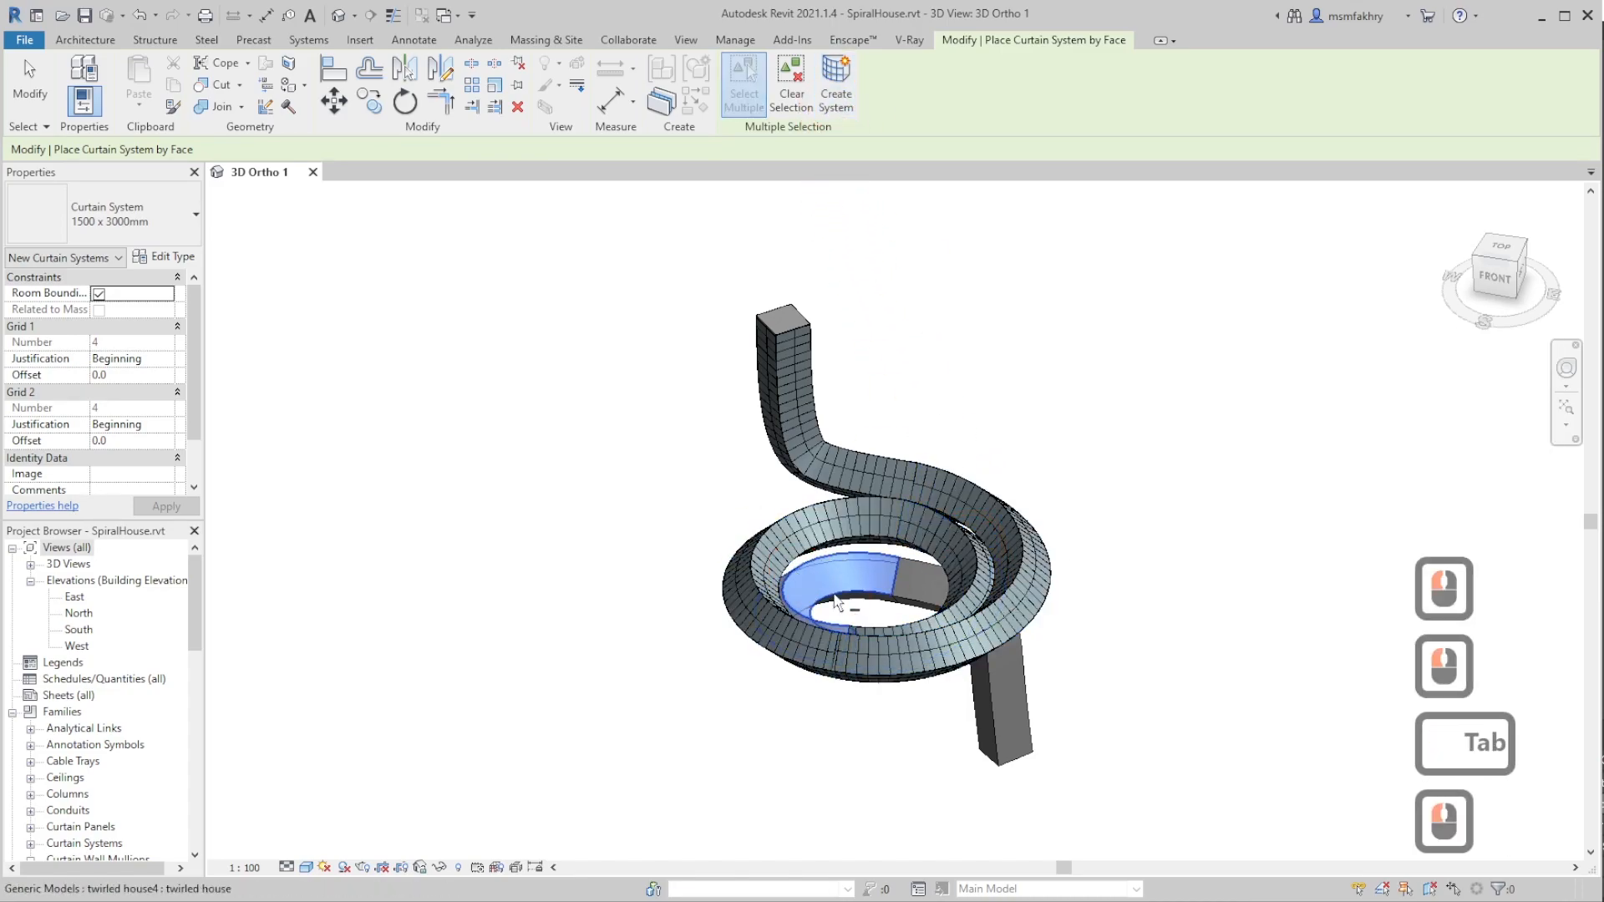
click(836, 84)
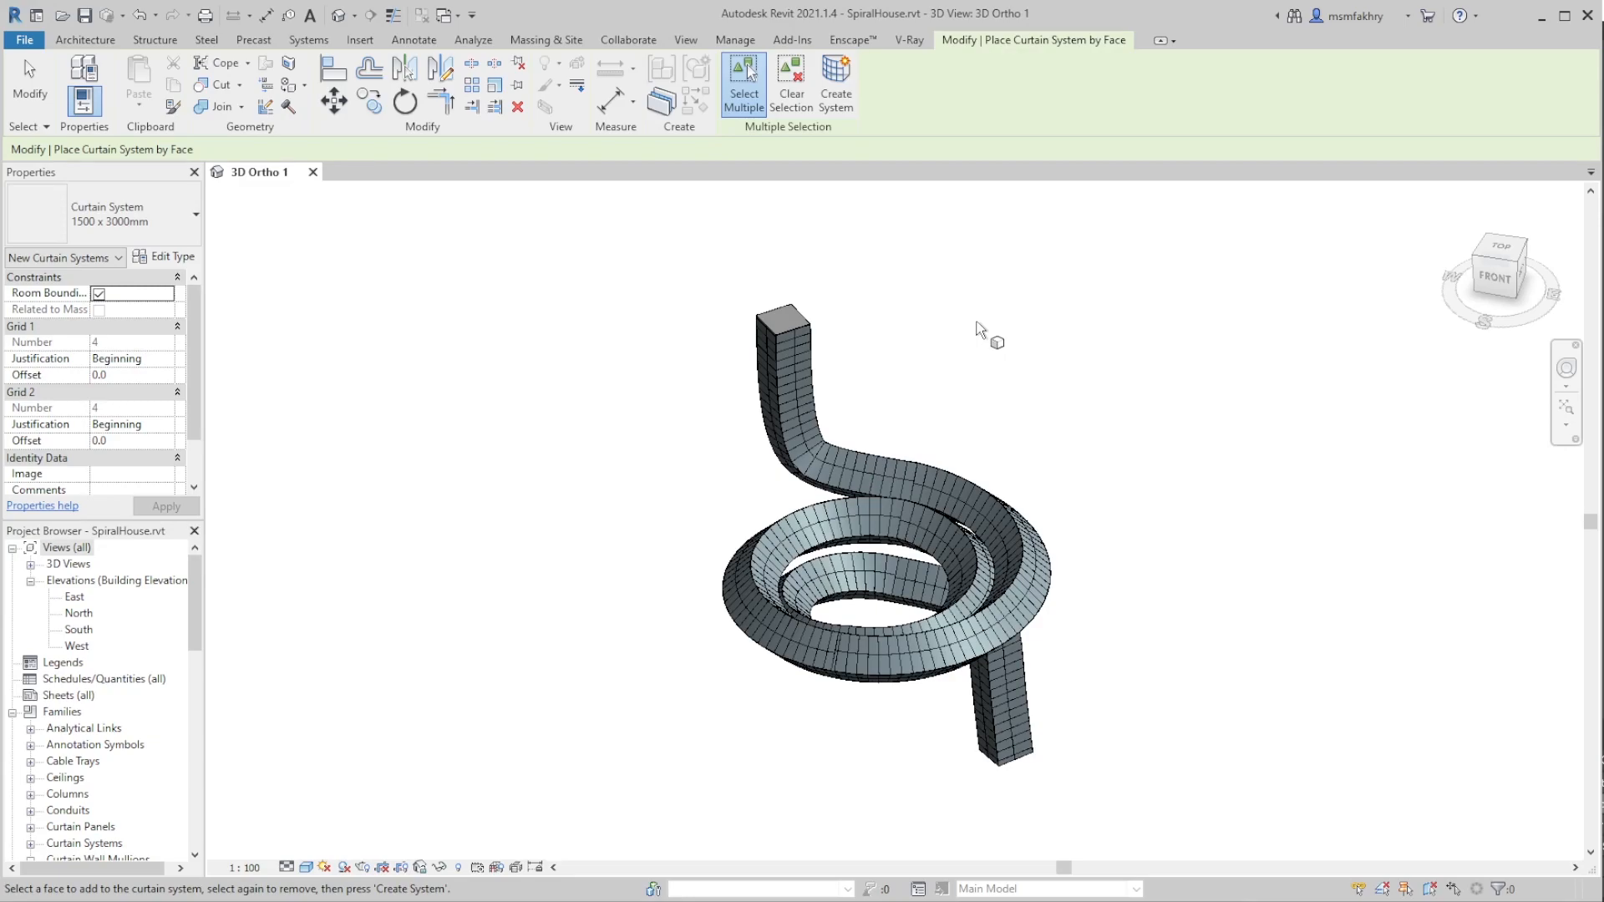
key(Escape)
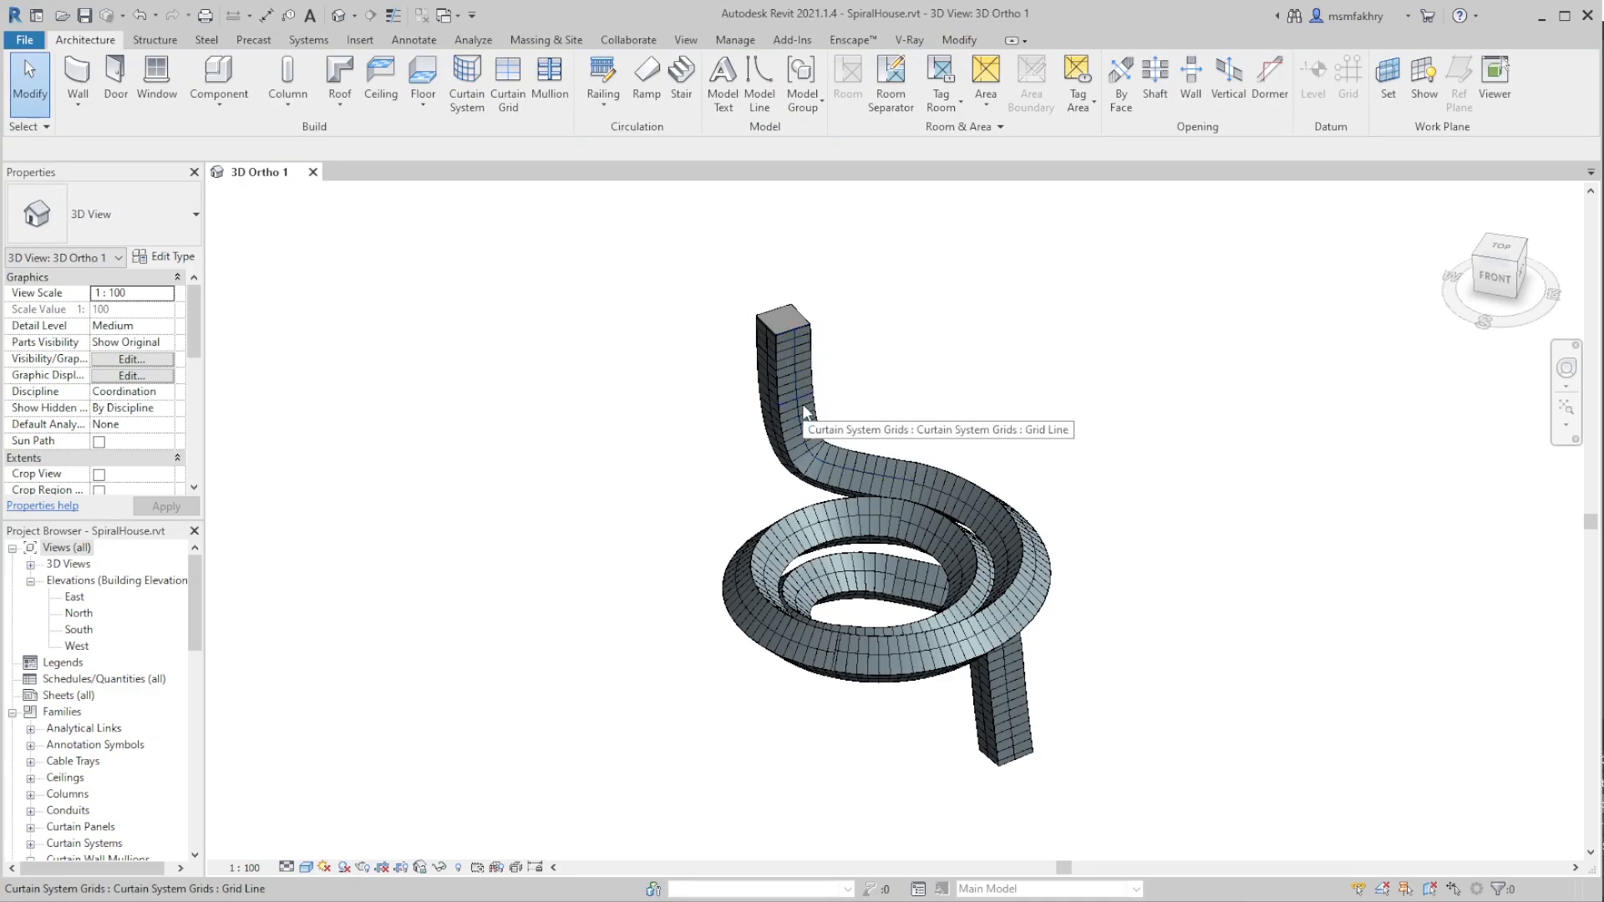
- Duplicate the upper extension's curtain system type as "1500 x 3000mm Spiral House"
click(784, 330)
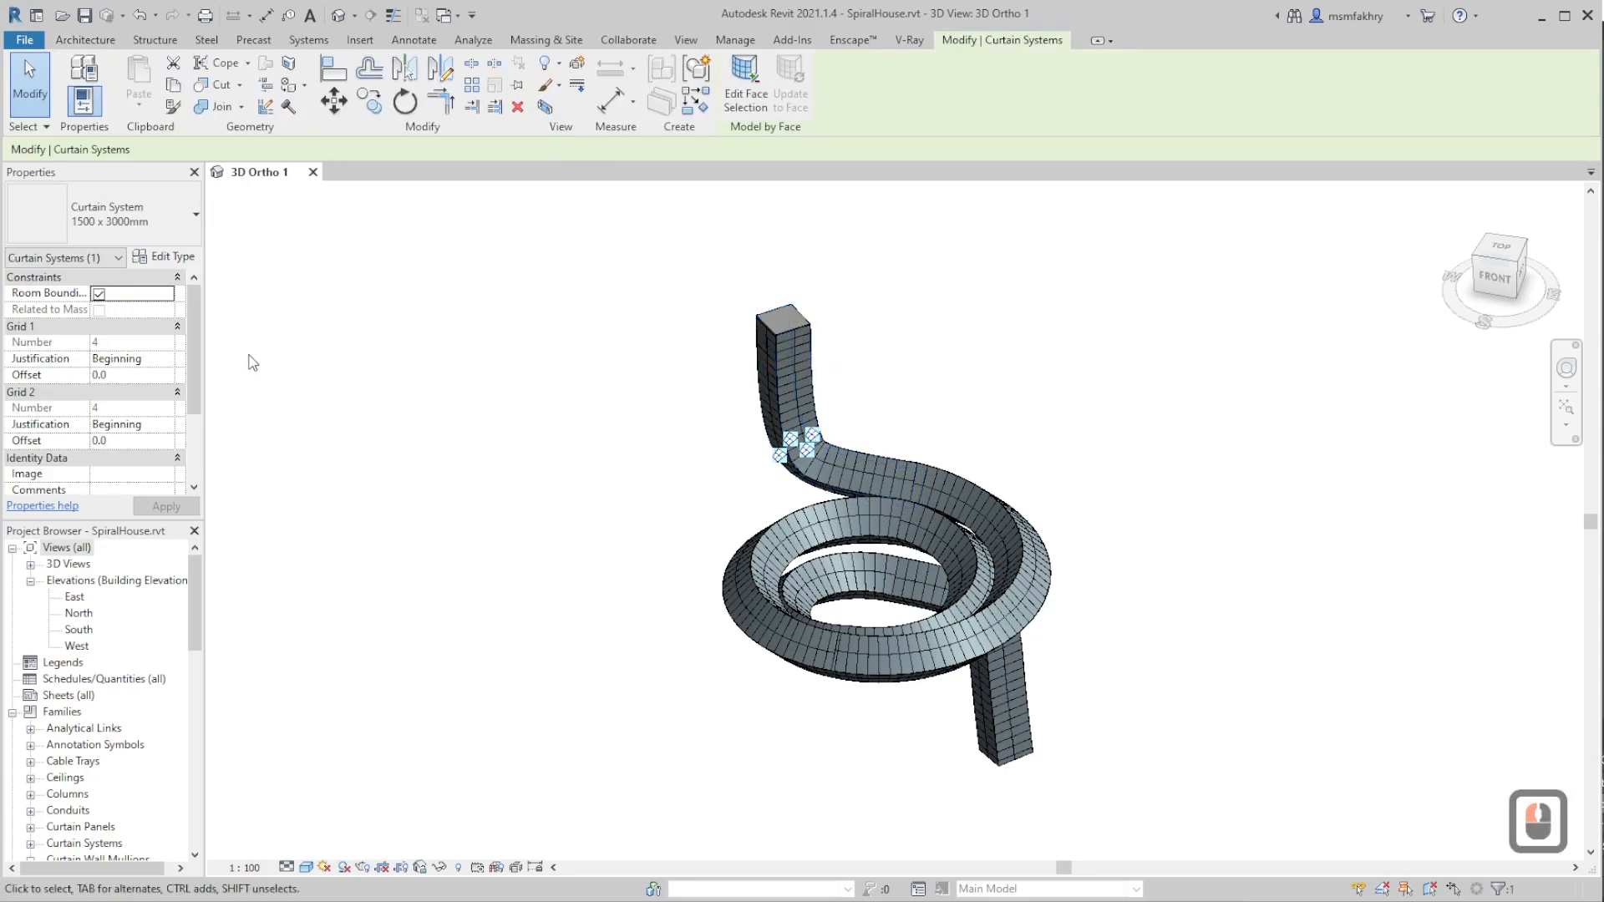
click(163, 257)
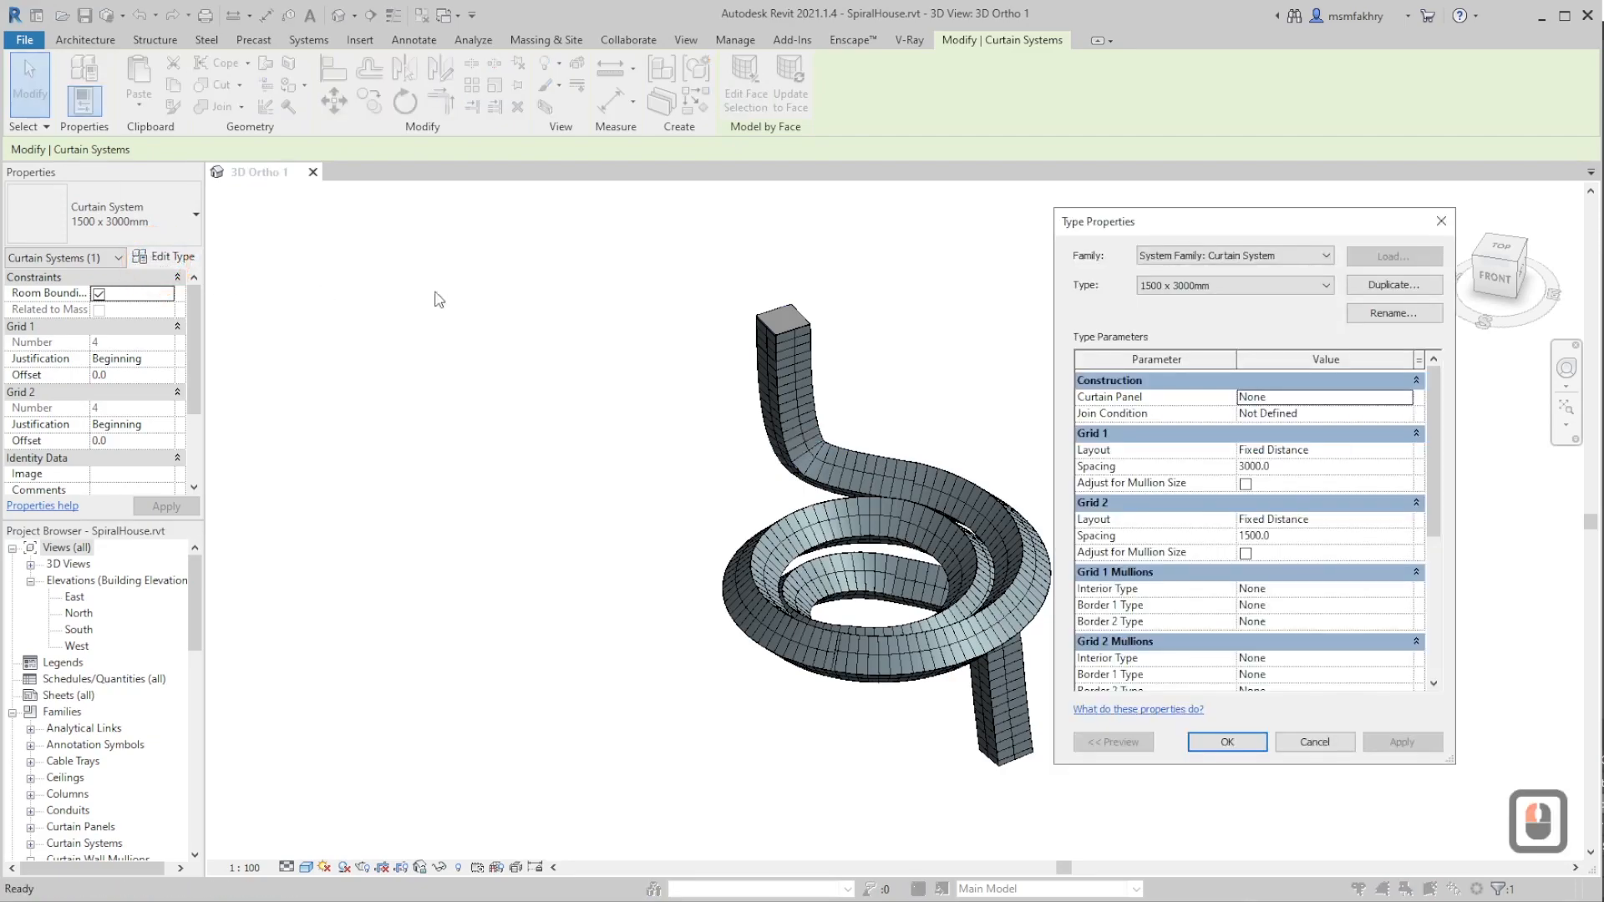
click(1374, 286)
click(1283, 483)
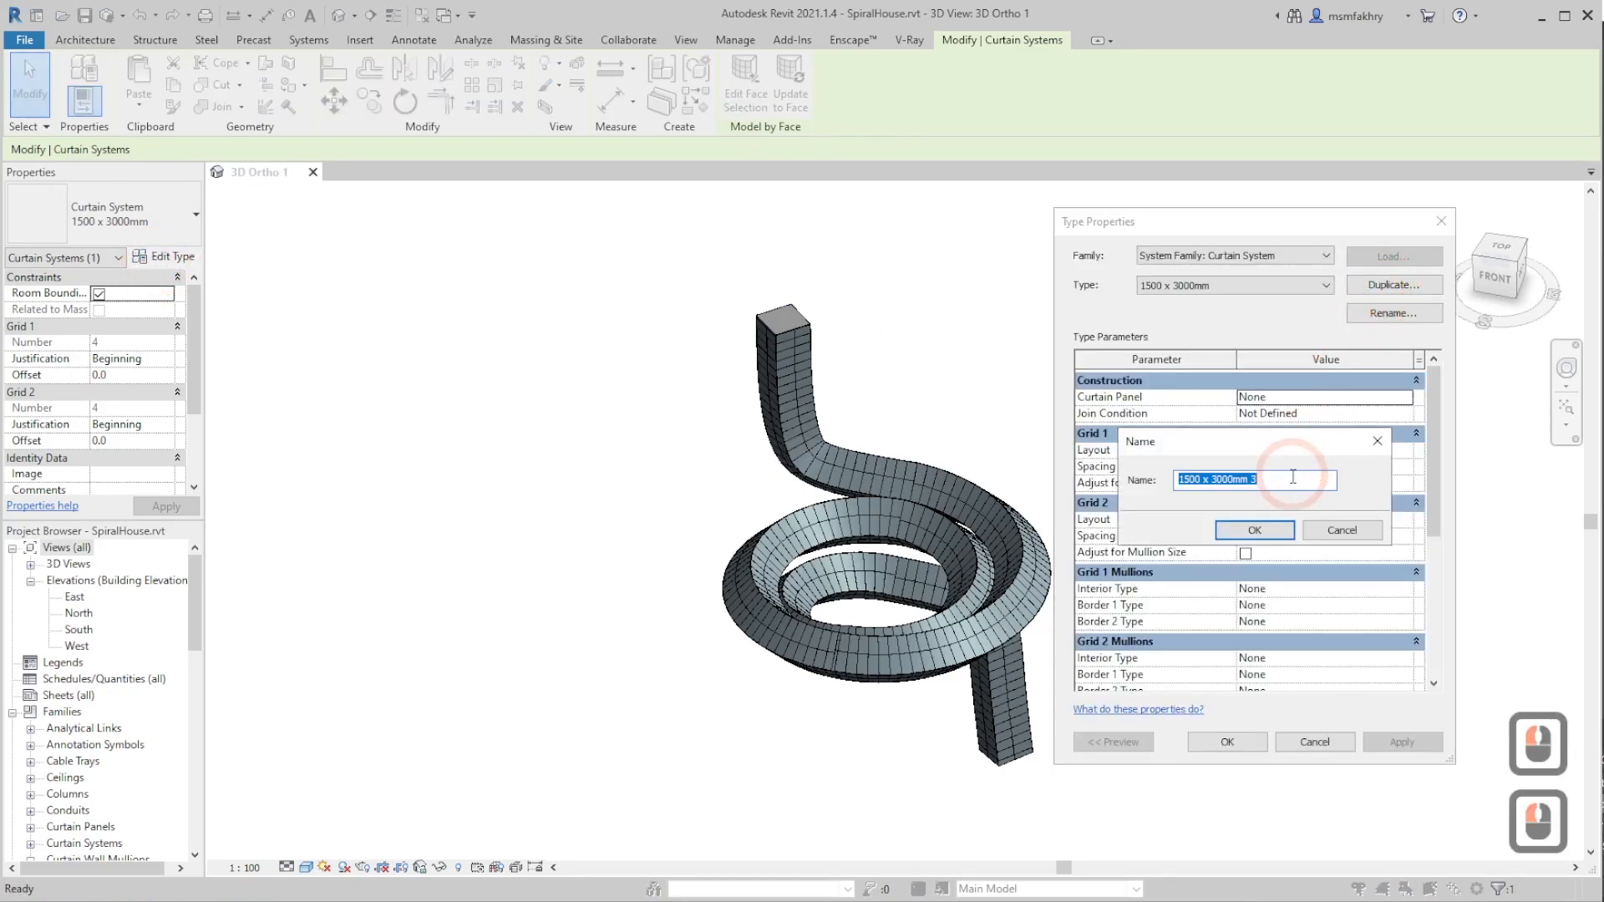
double_click(1284, 483)
text(S)
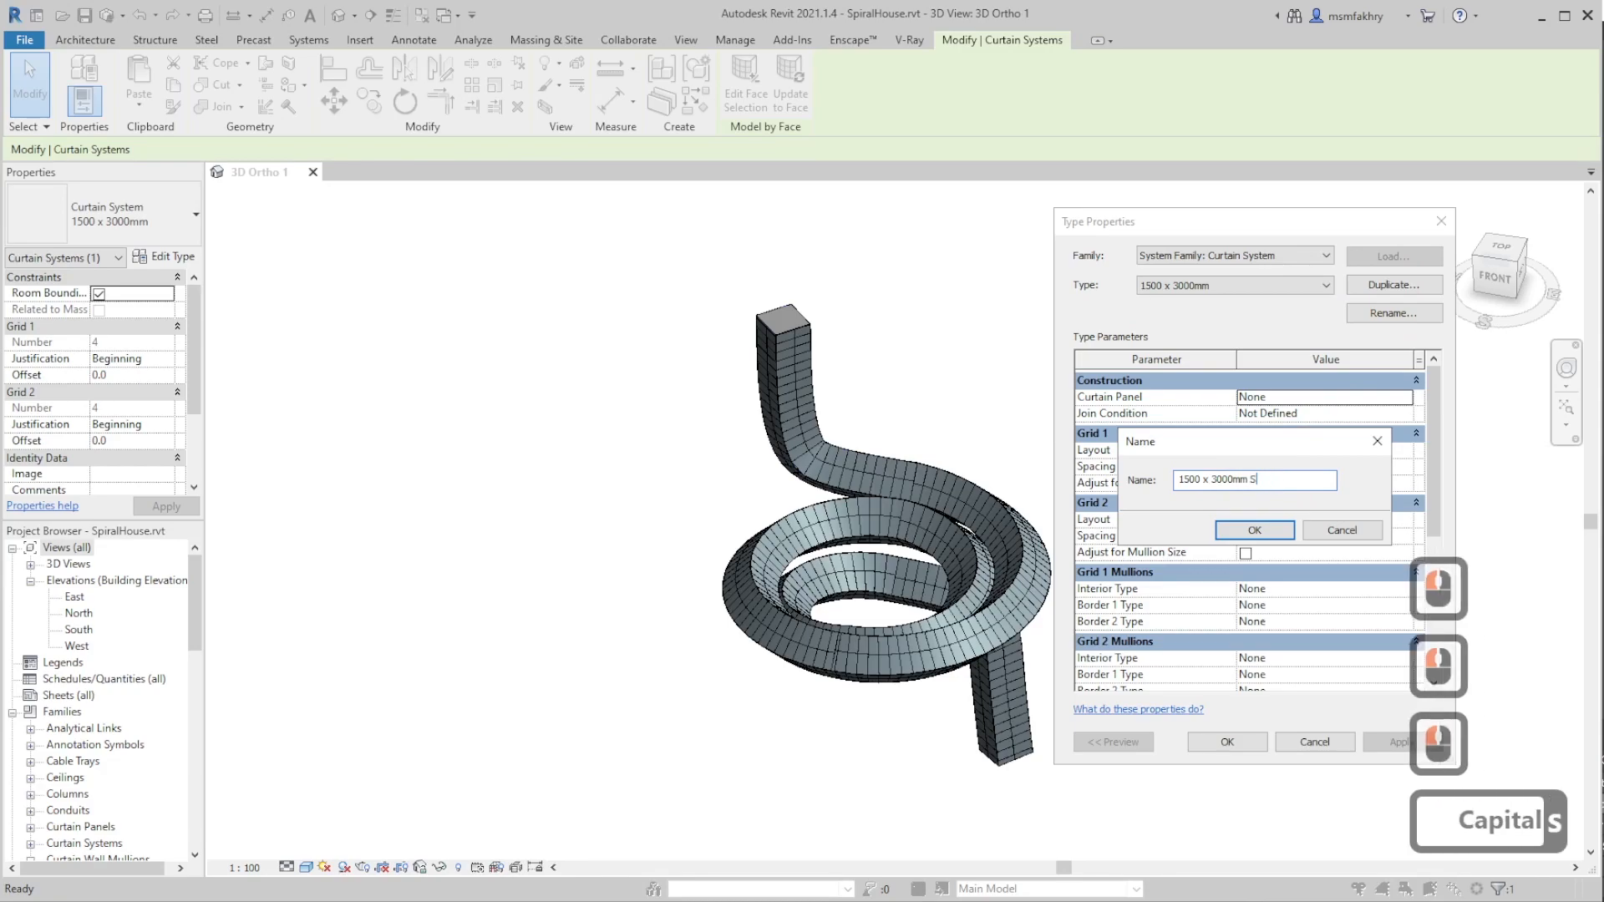
text(piral H)
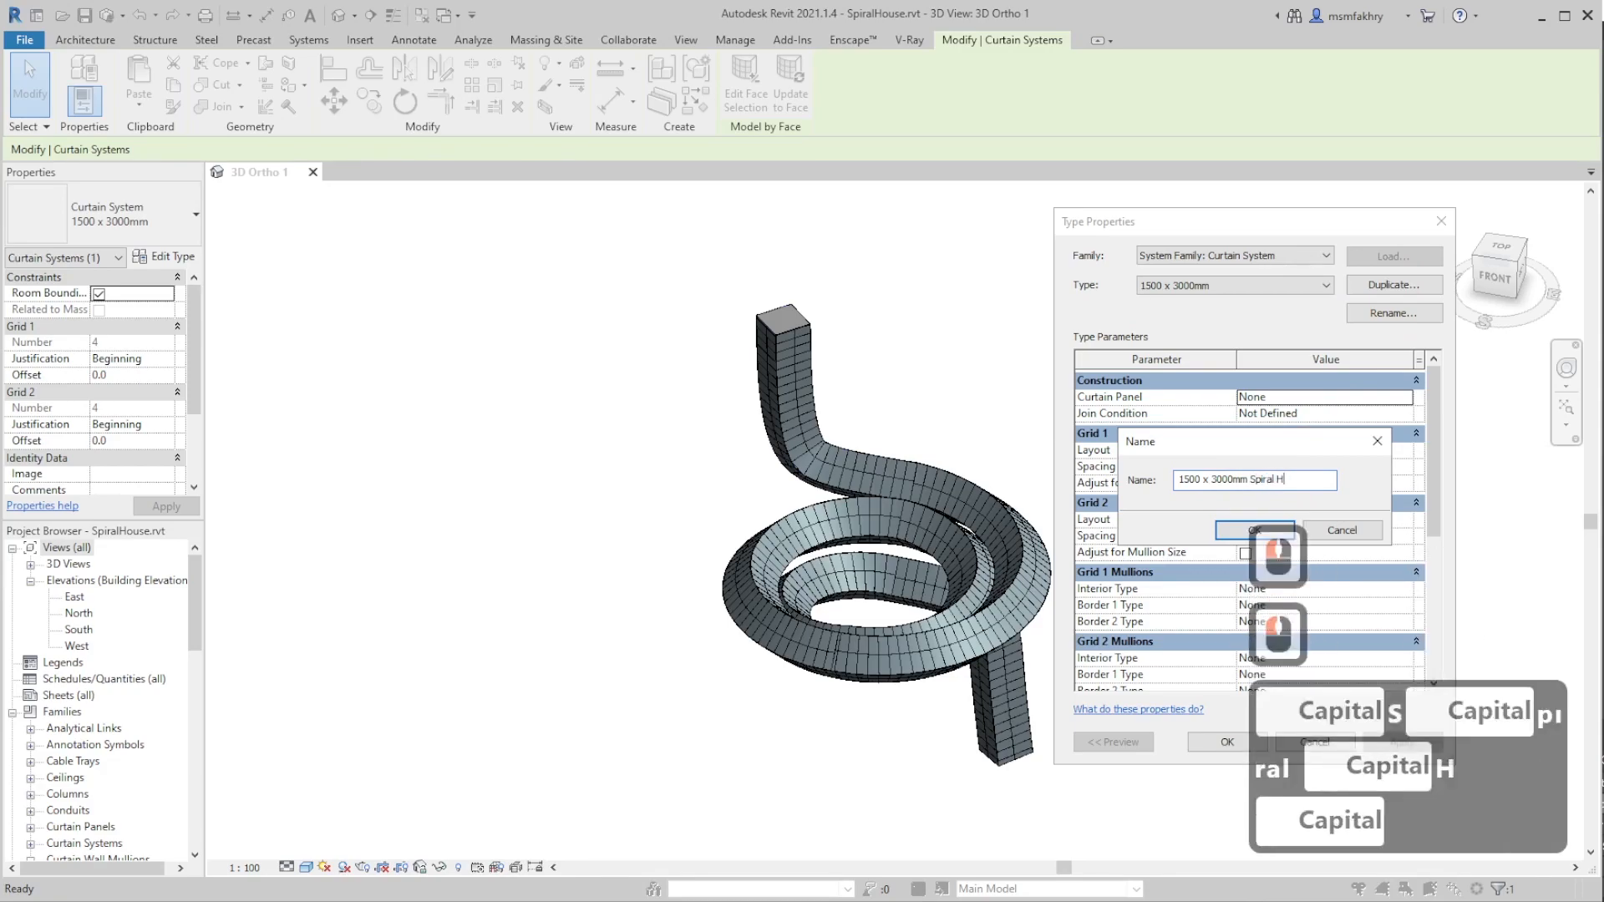
text(ouse)
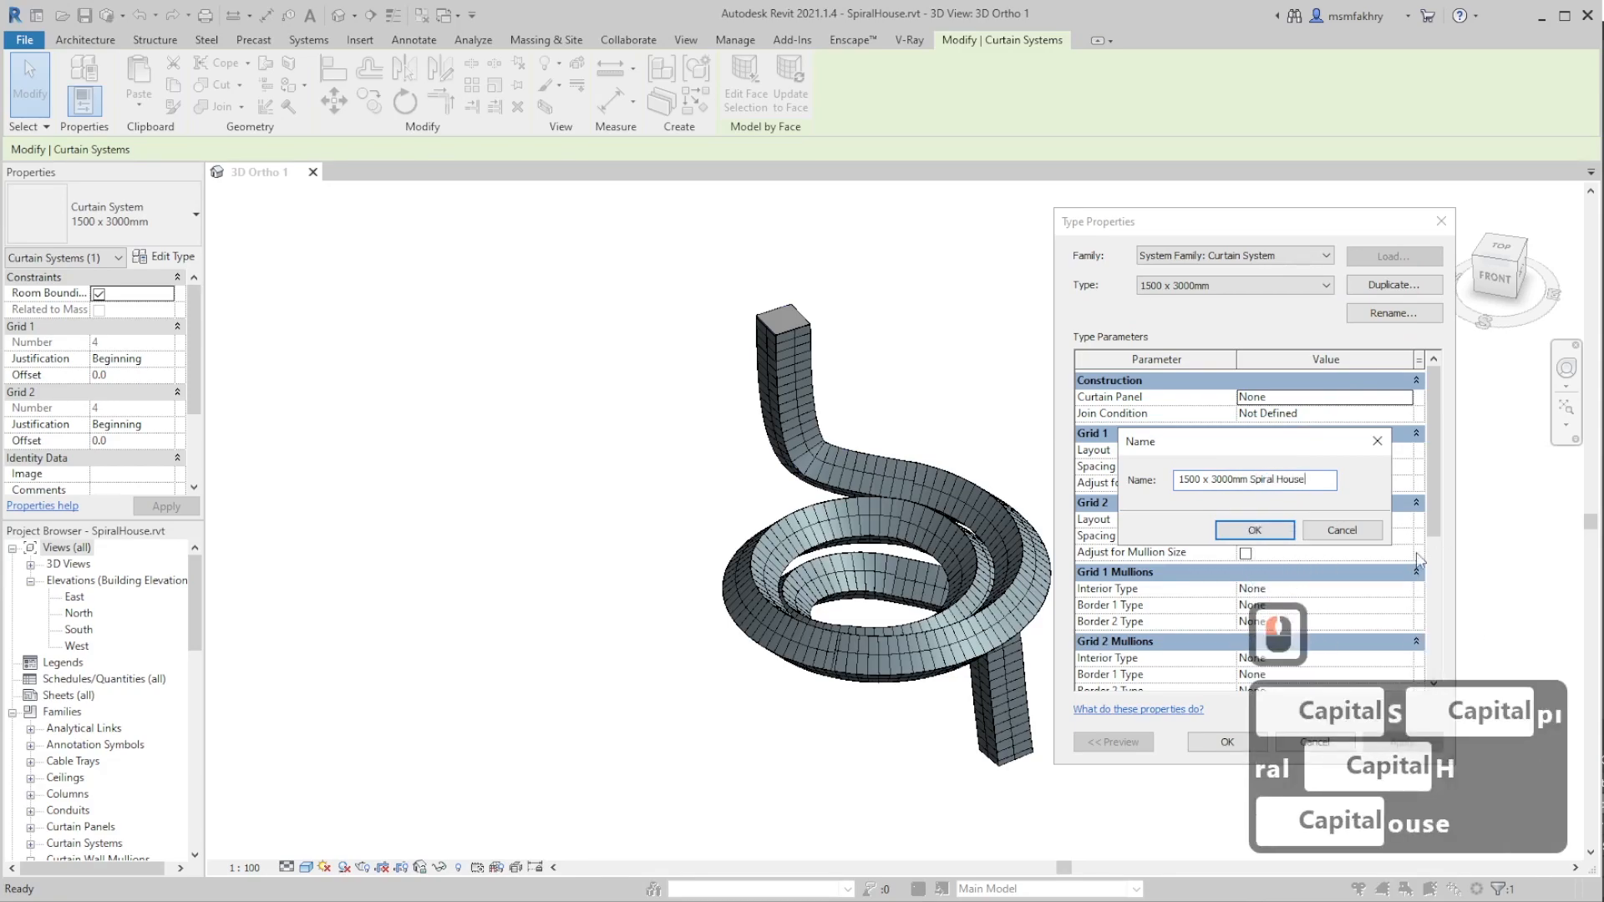
click(1254, 530)
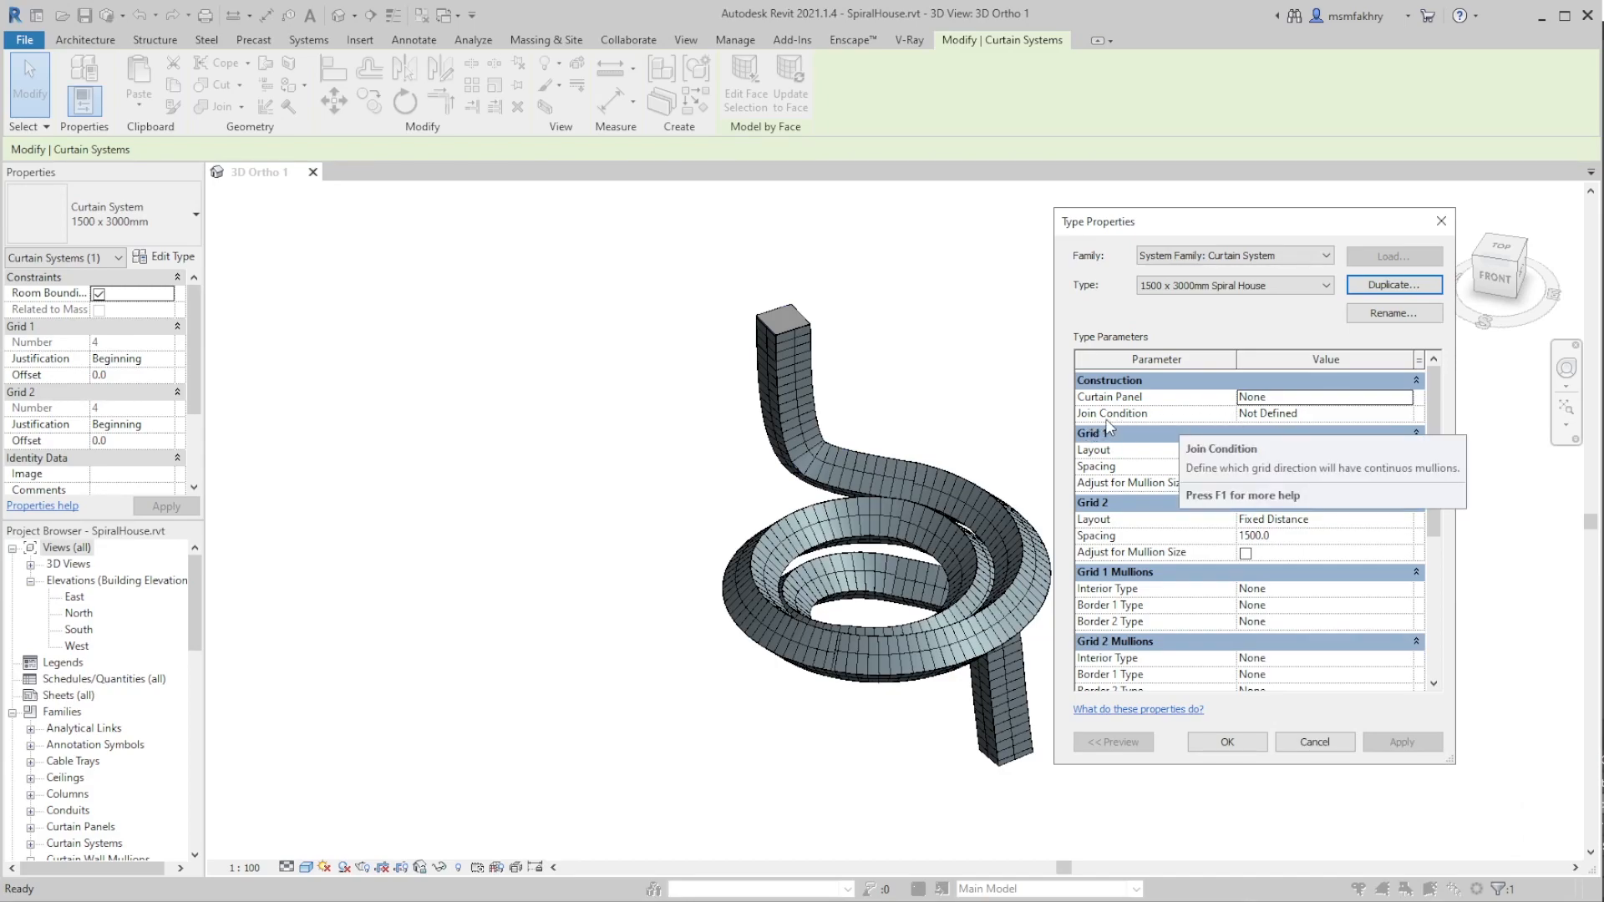
double_click(1404, 416)
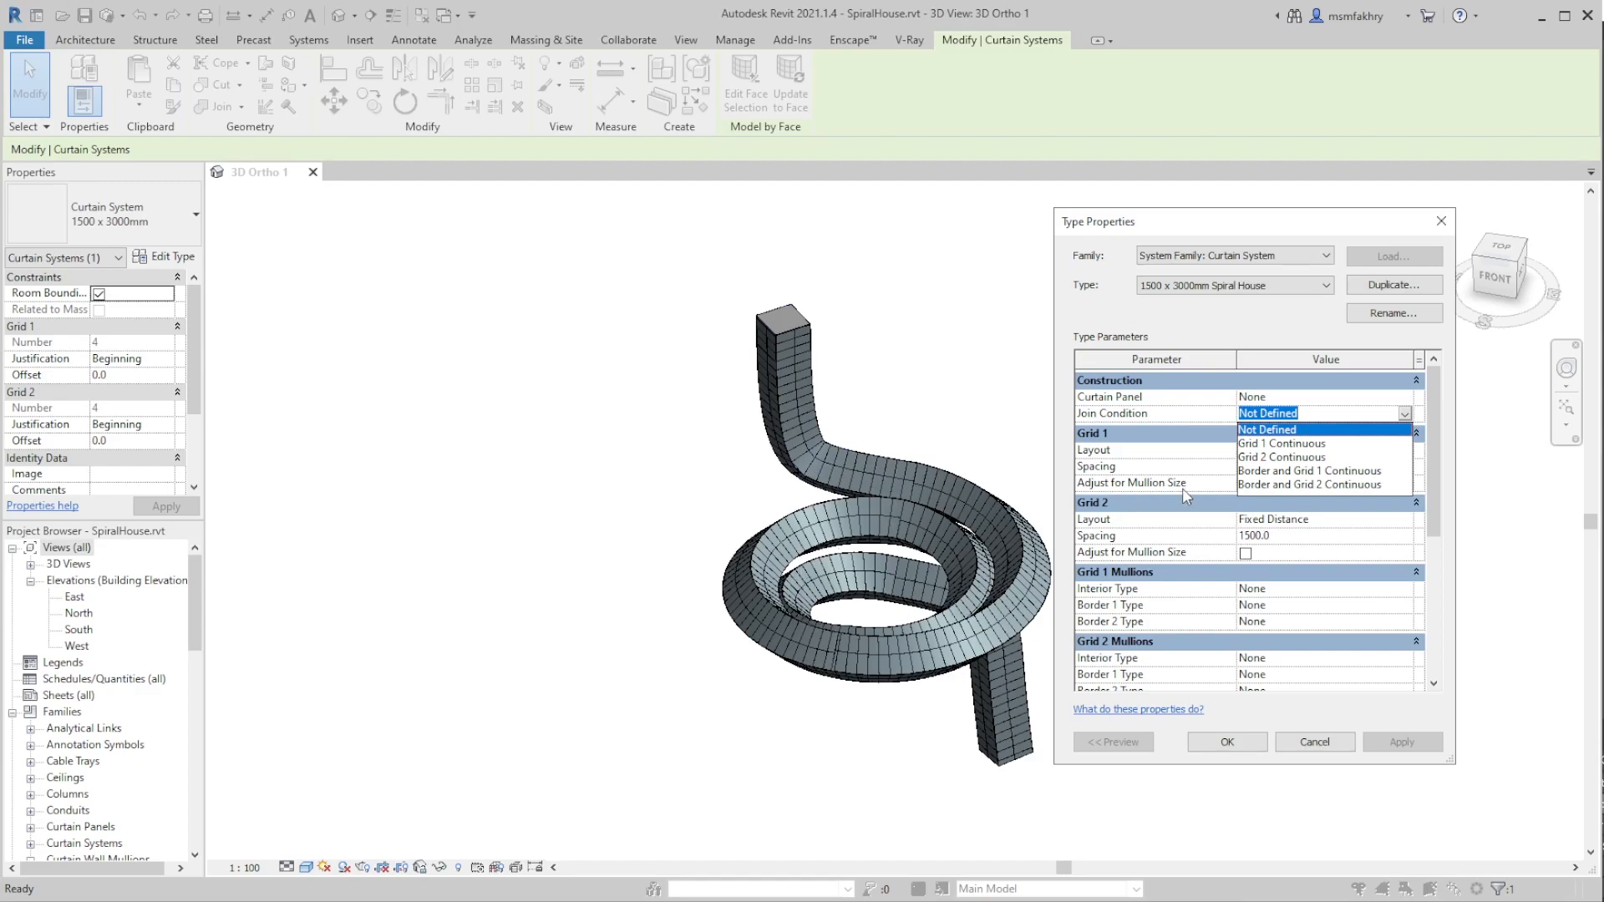
click(1404, 414)
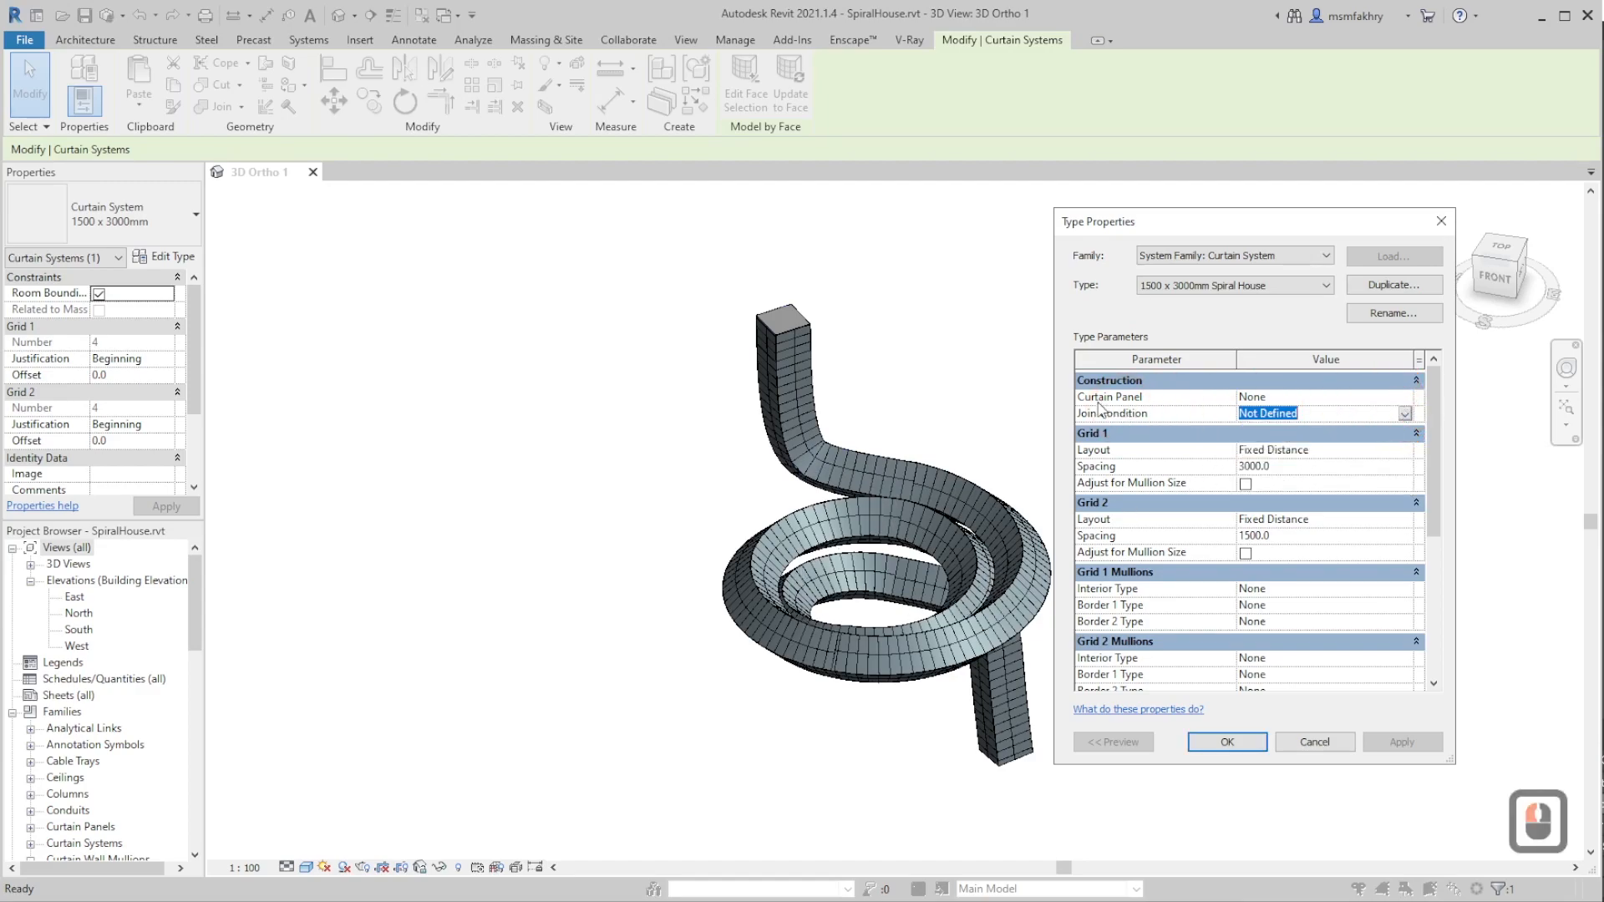
click(1402, 399)
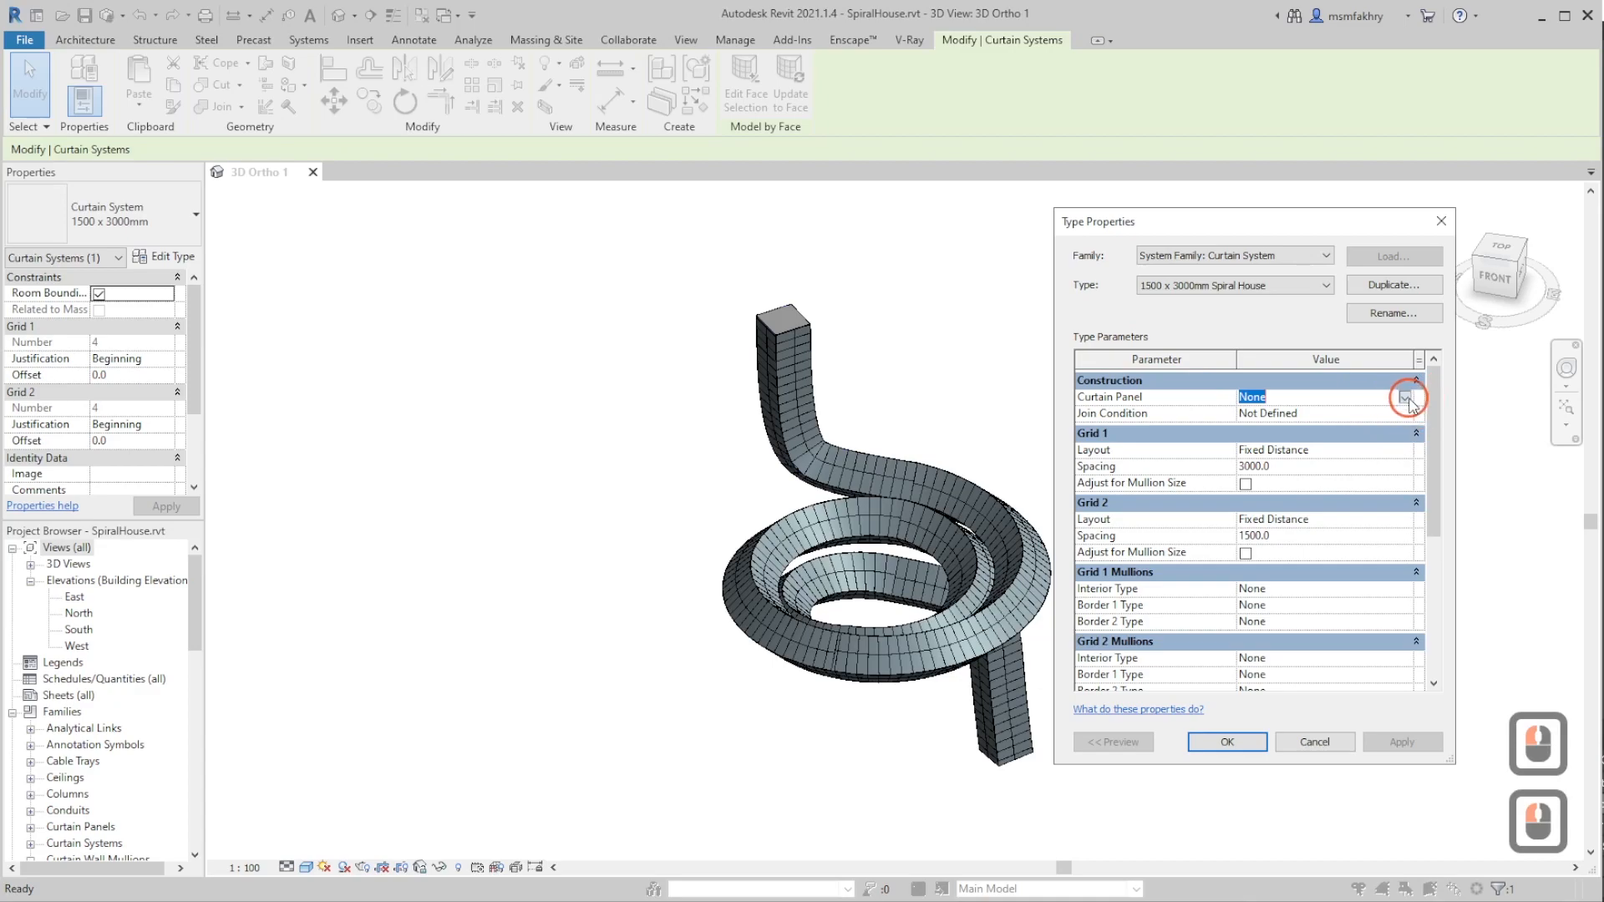
click(1404, 398)
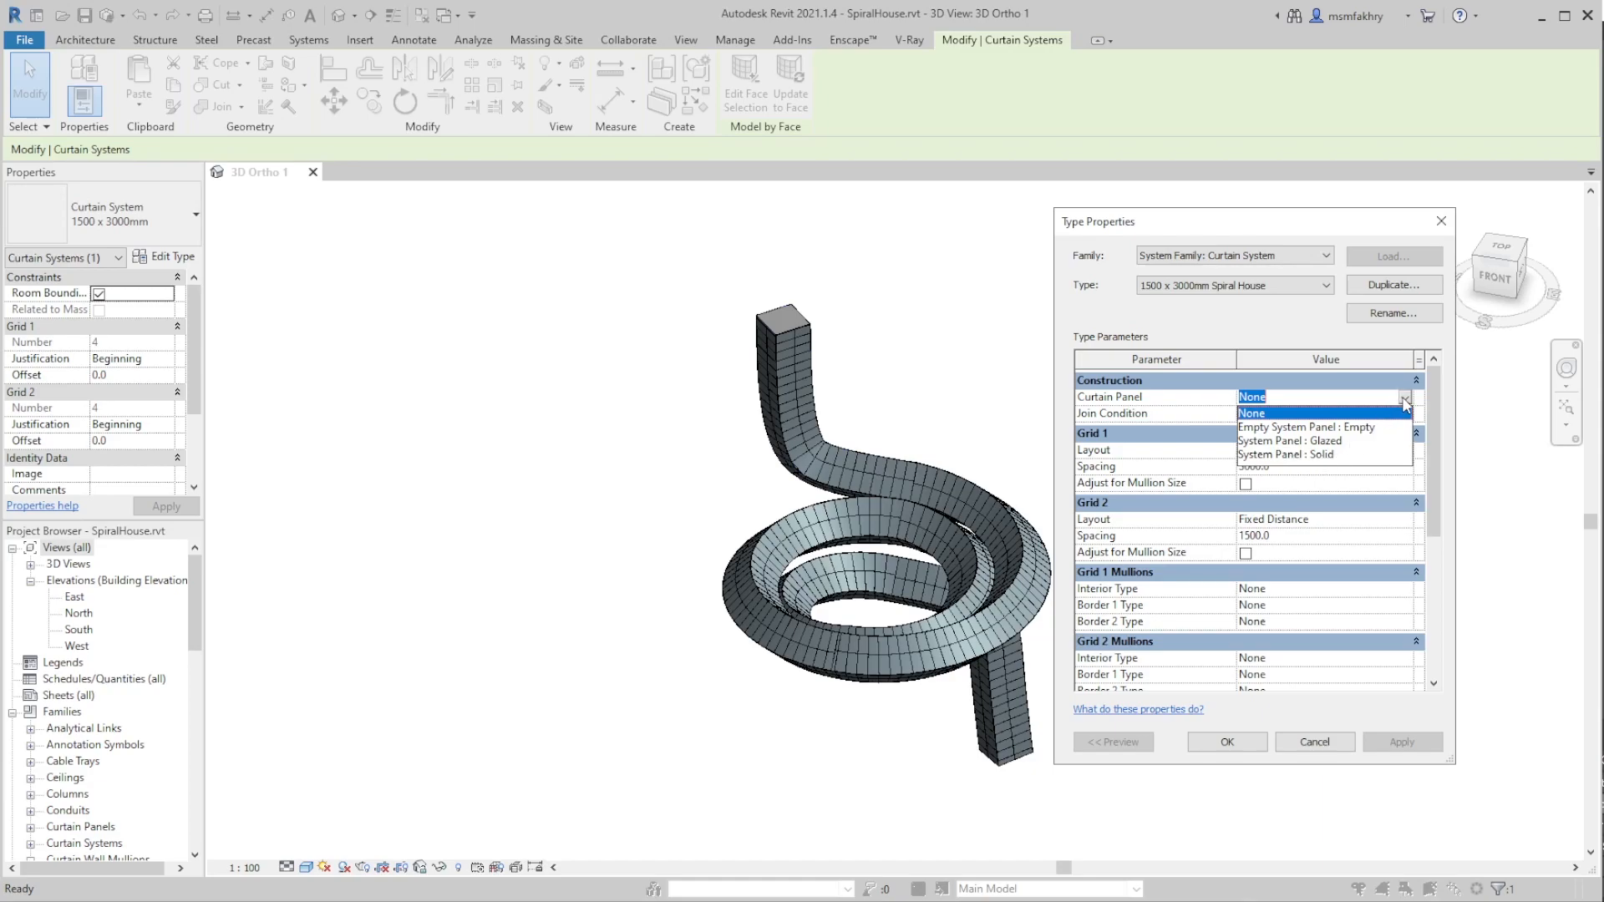
click(1262, 464)
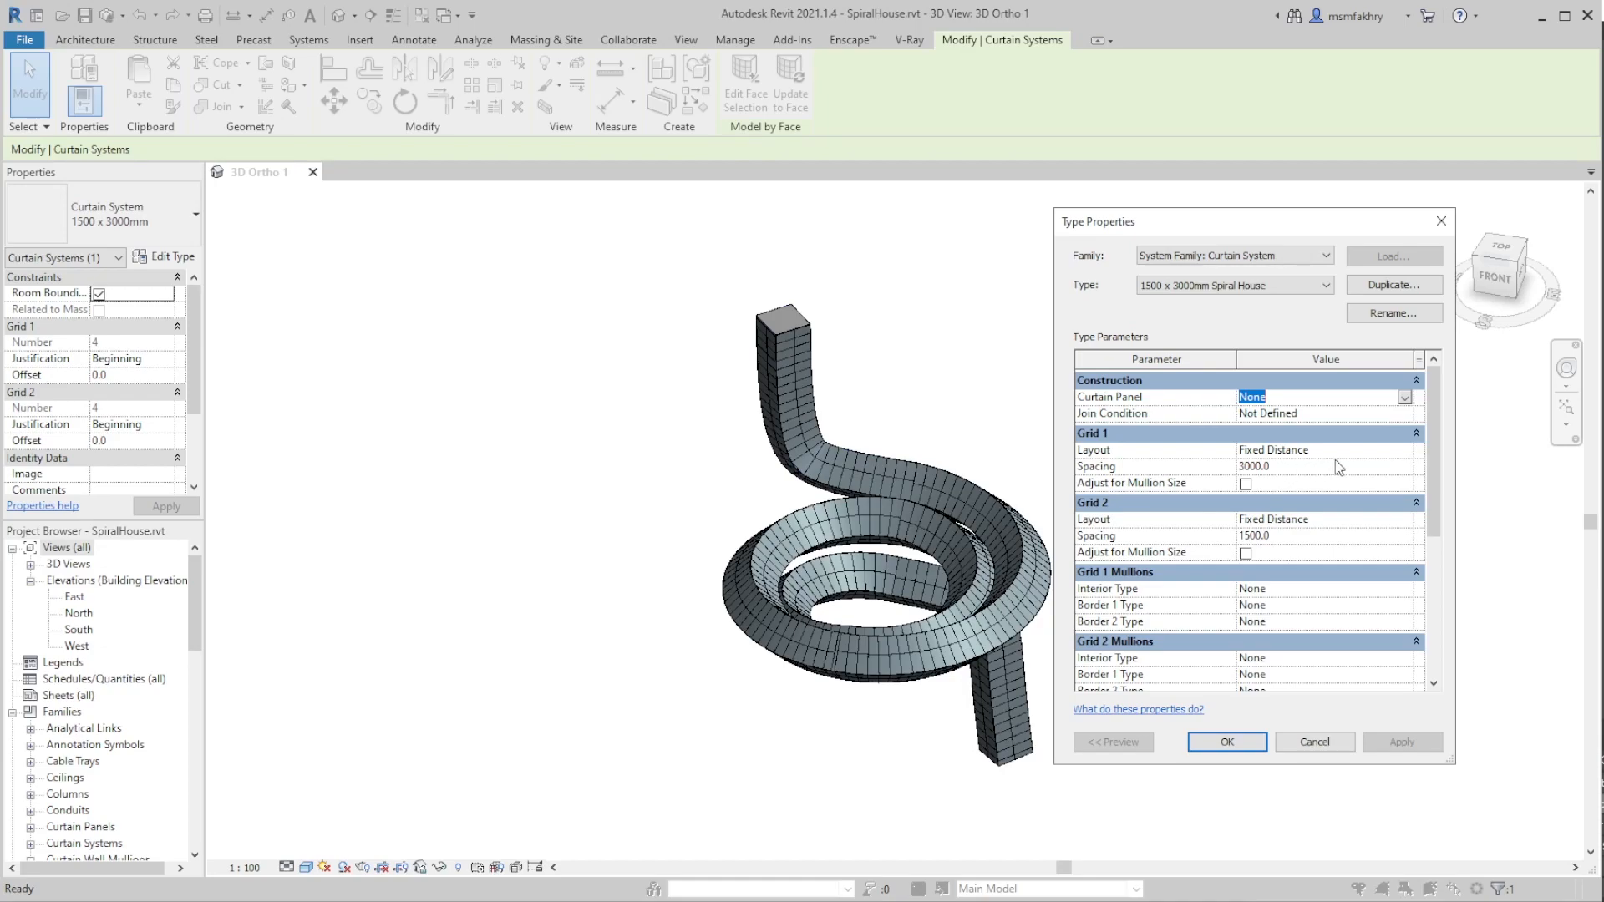
- Set the layout of Grid 1 and Grid 2 to Minimum Spacing and the Grid 1 spacing to 6 m
click(1406, 453)
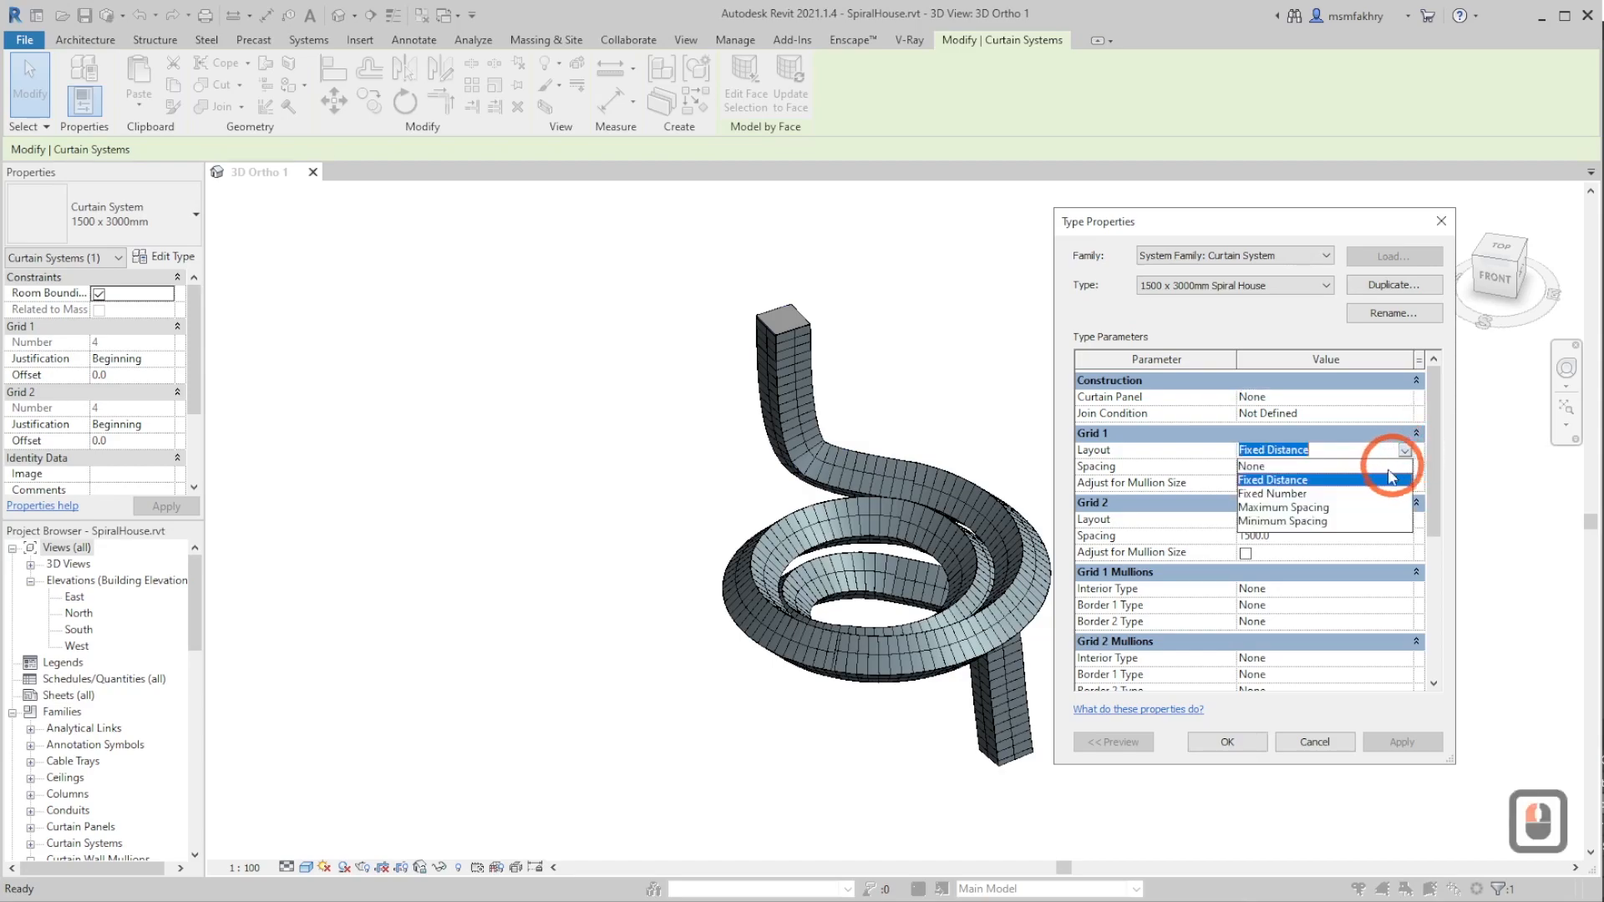
click(1278, 523)
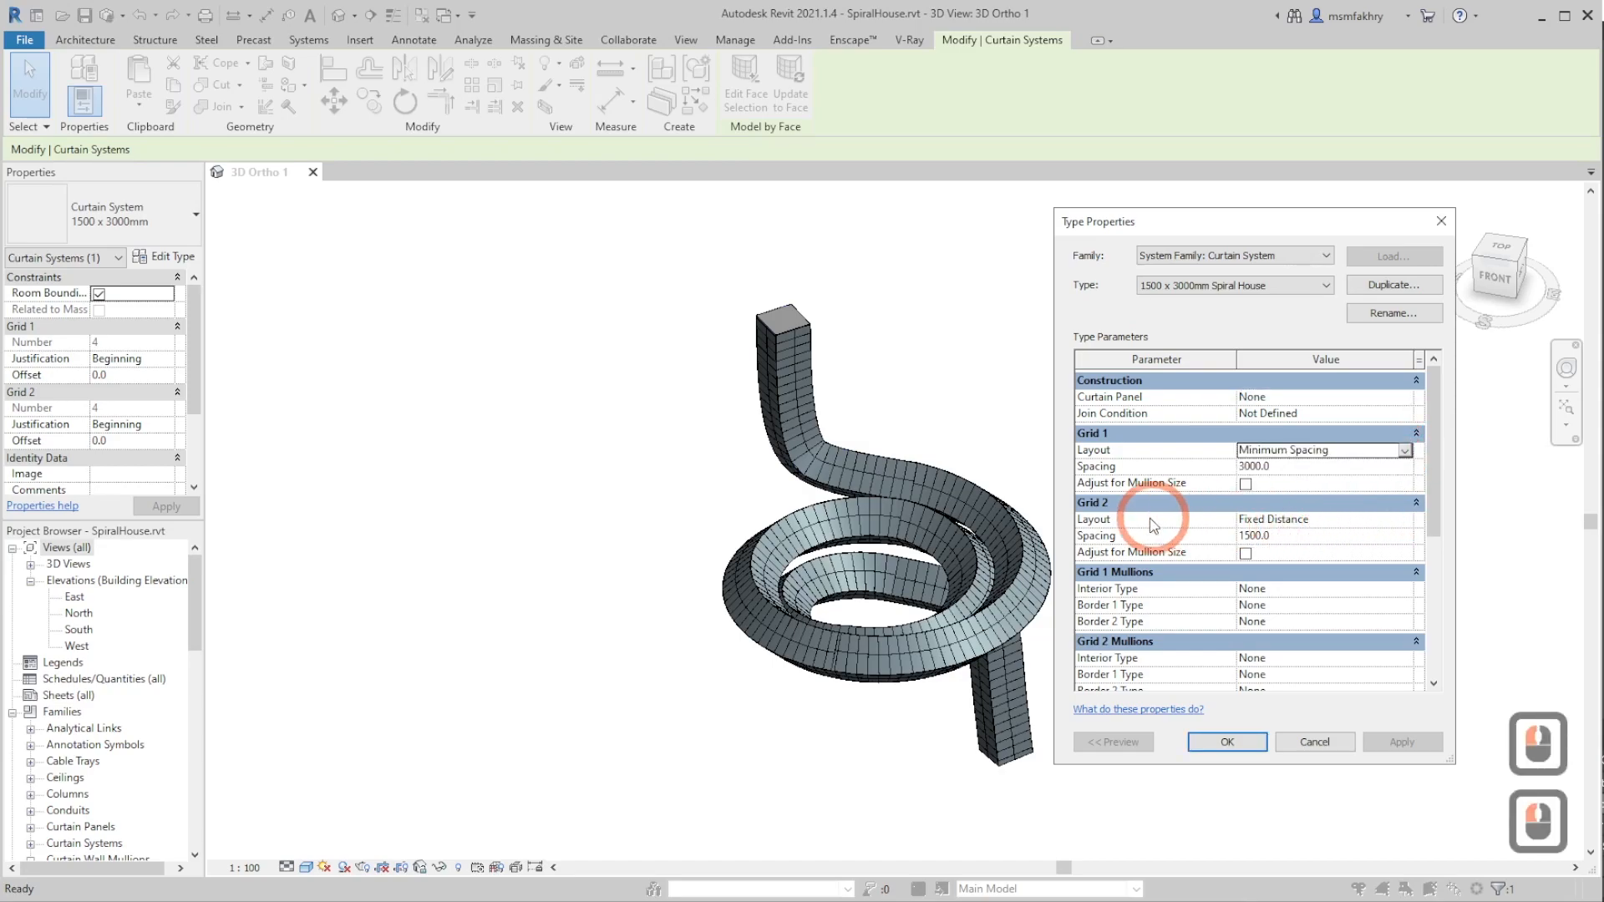
click(1406, 522)
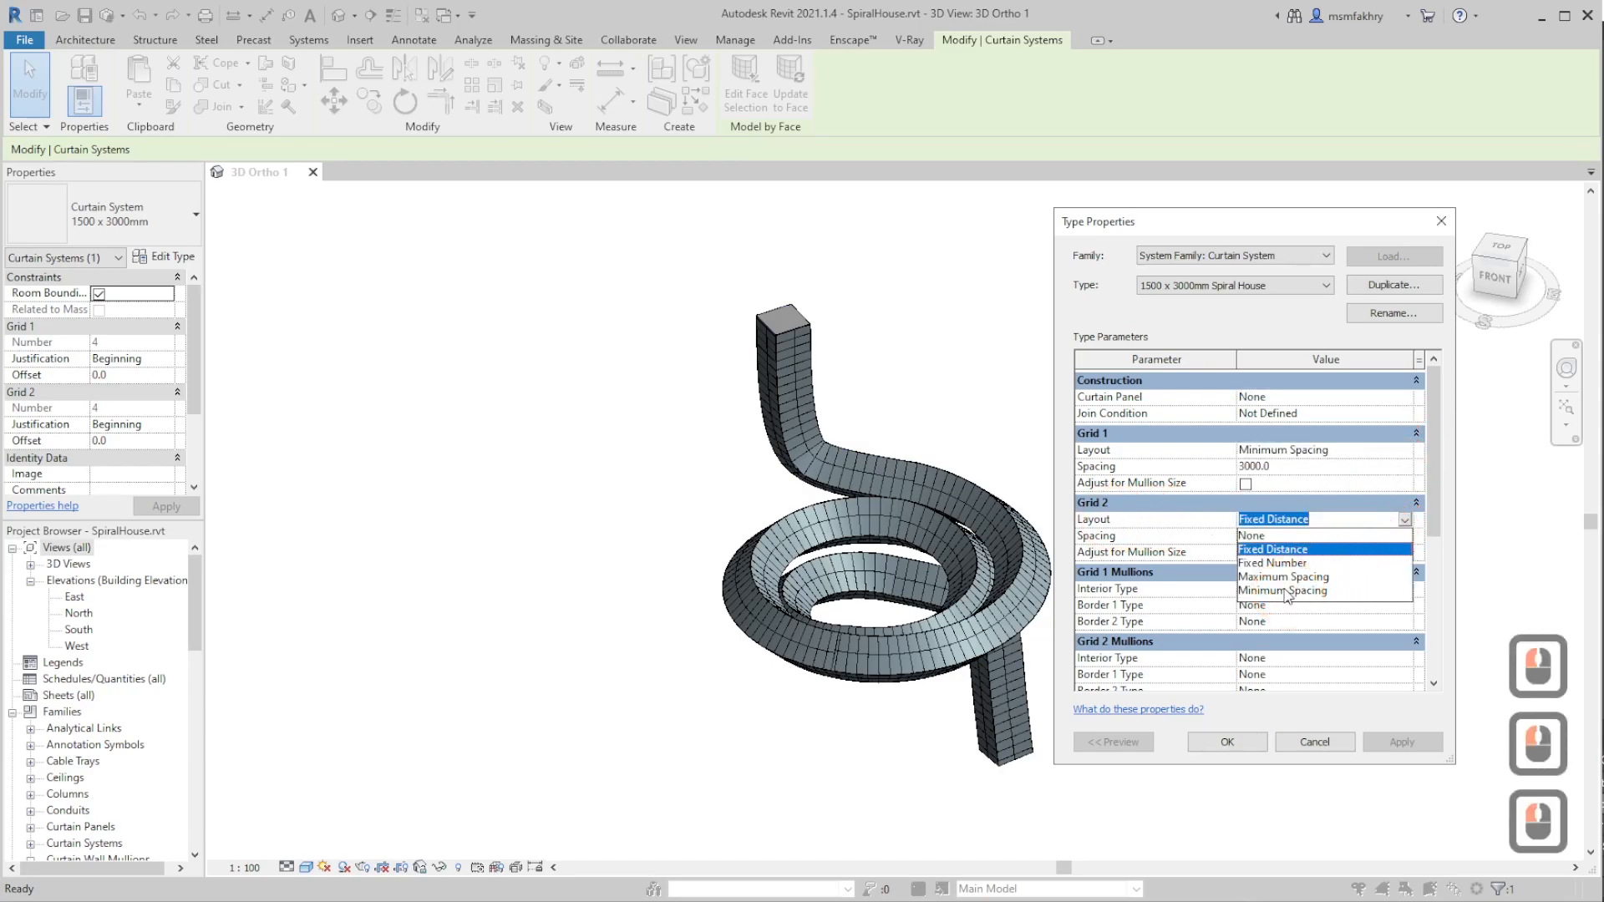
click(1284, 573)
click(1289, 467)
text(6m)
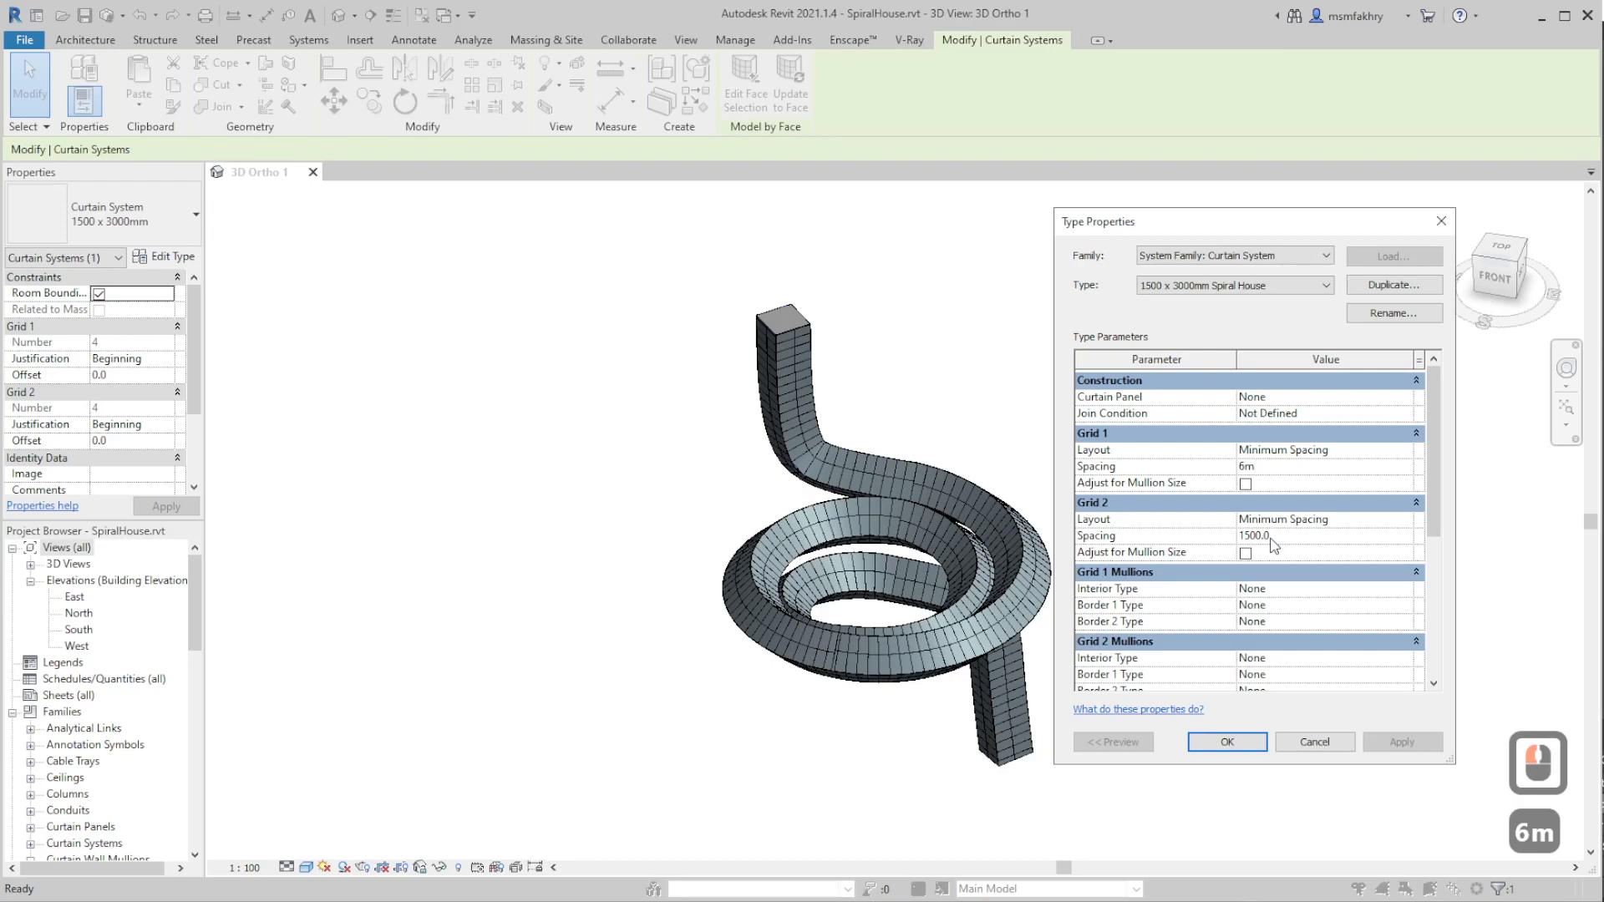
click(1270, 537)
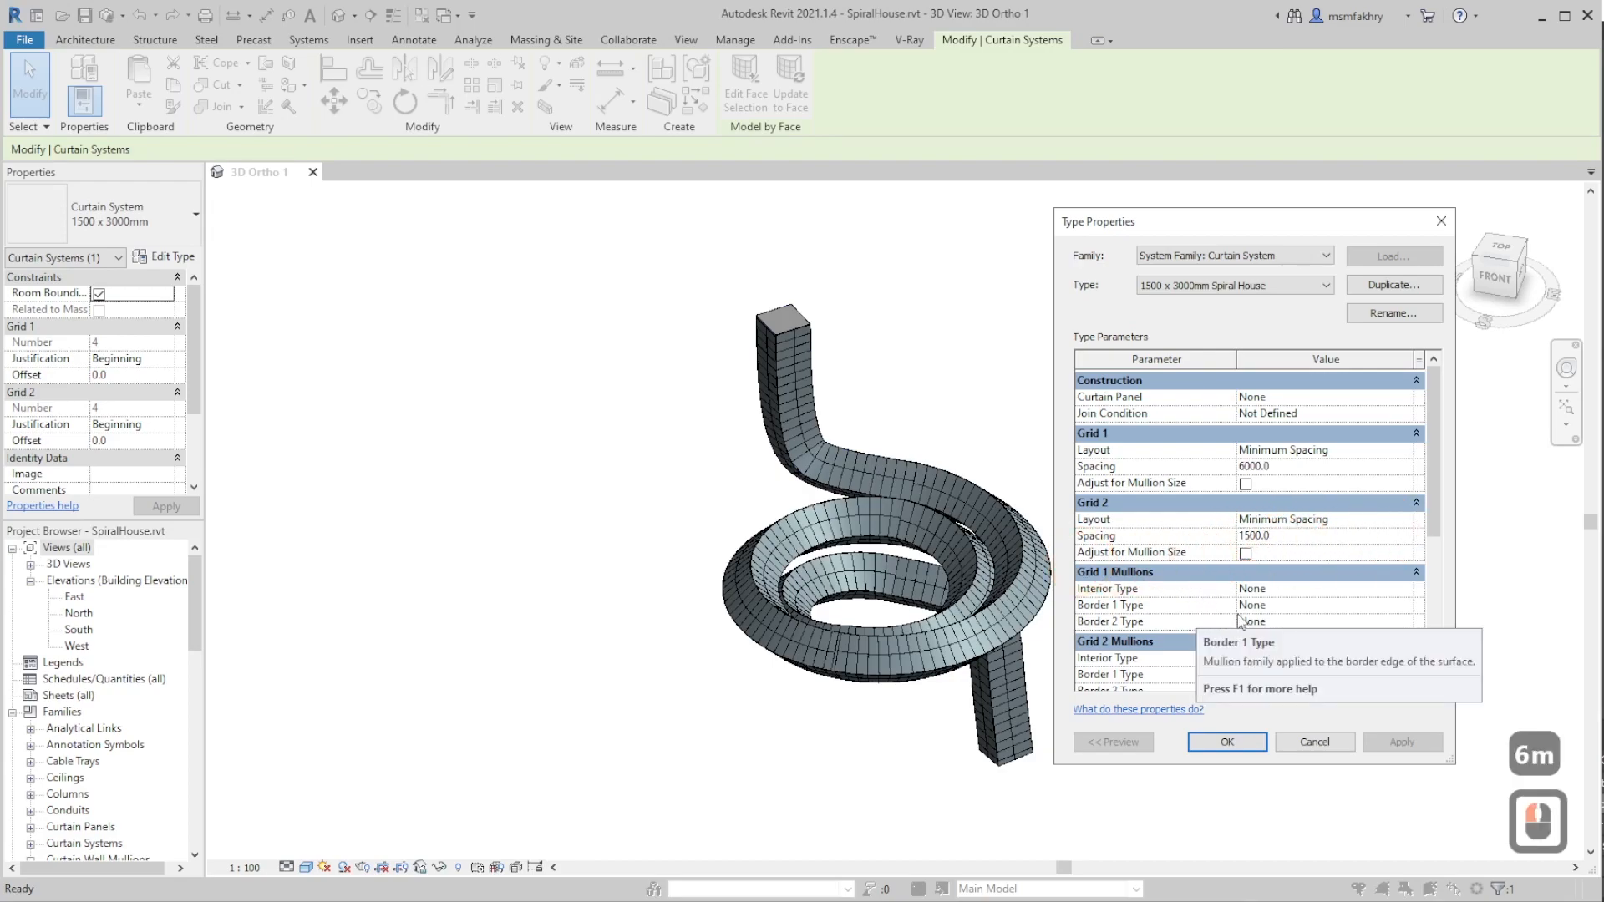
- Set the interior type of the Grid 1 mullions to Rectangular Mullion : 50 x 150mm
scroll(1194, 610, down, 1)
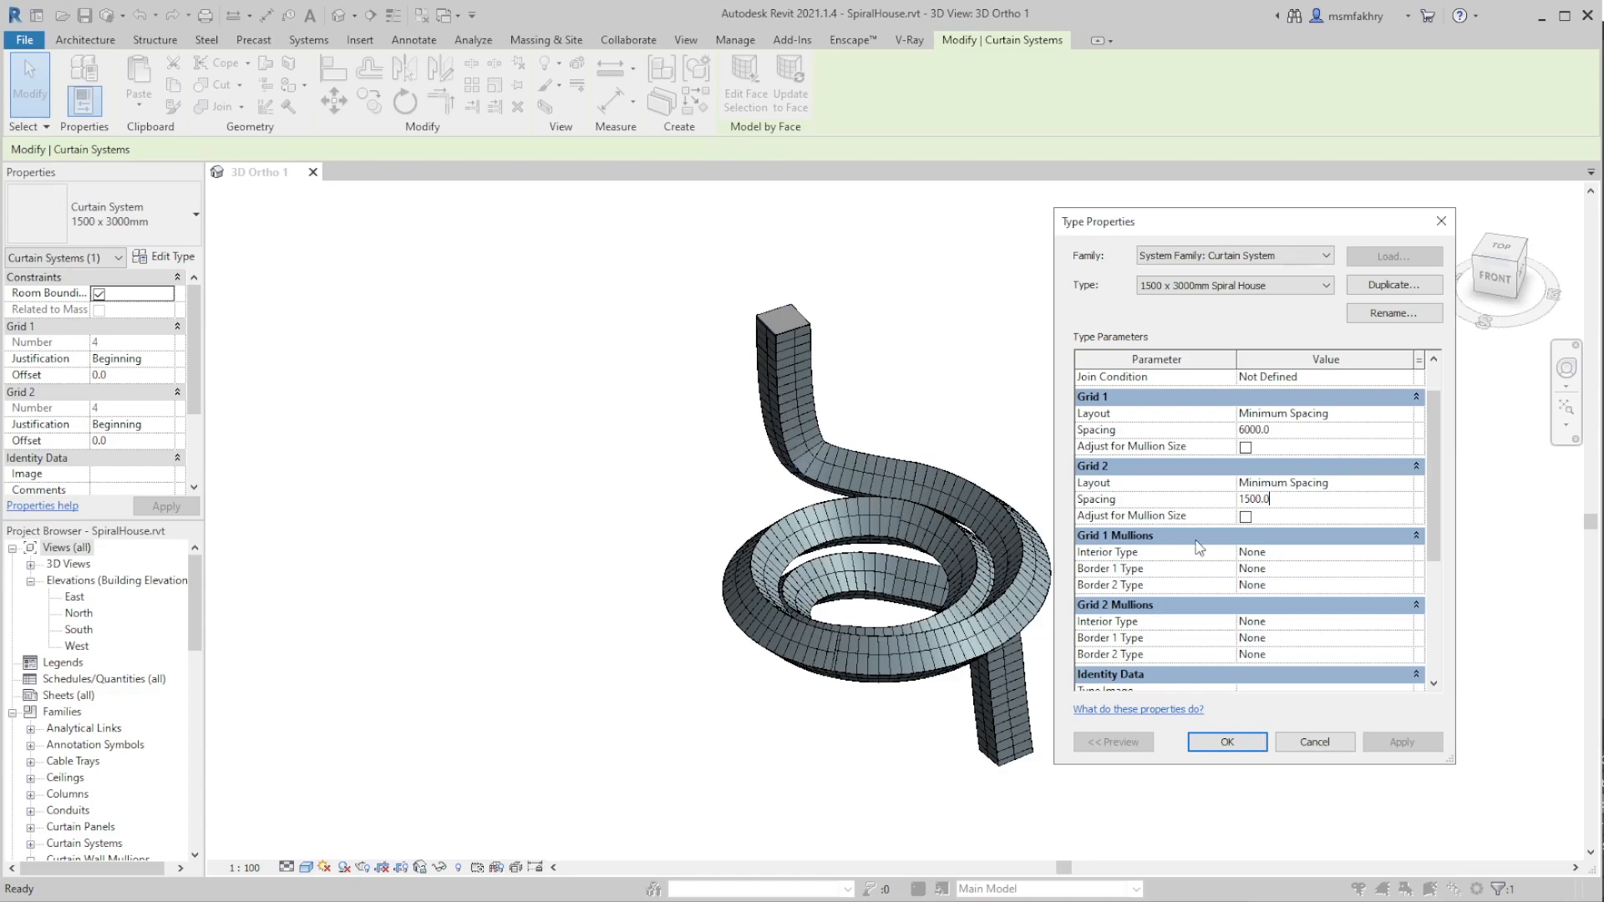
click(1409, 554)
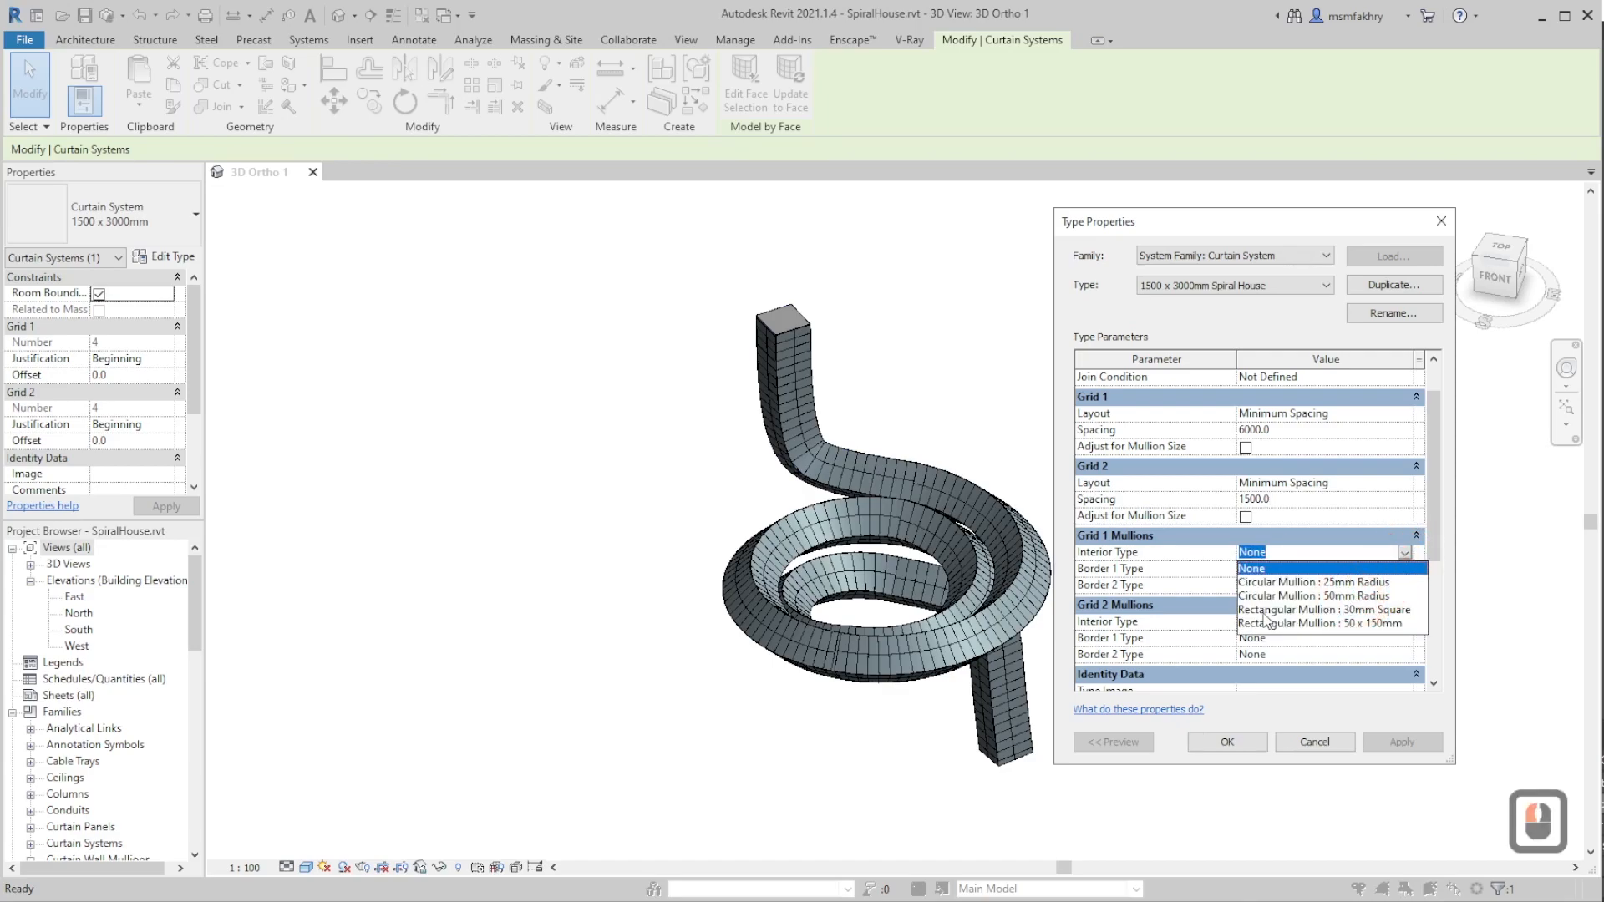
click(1321, 624)
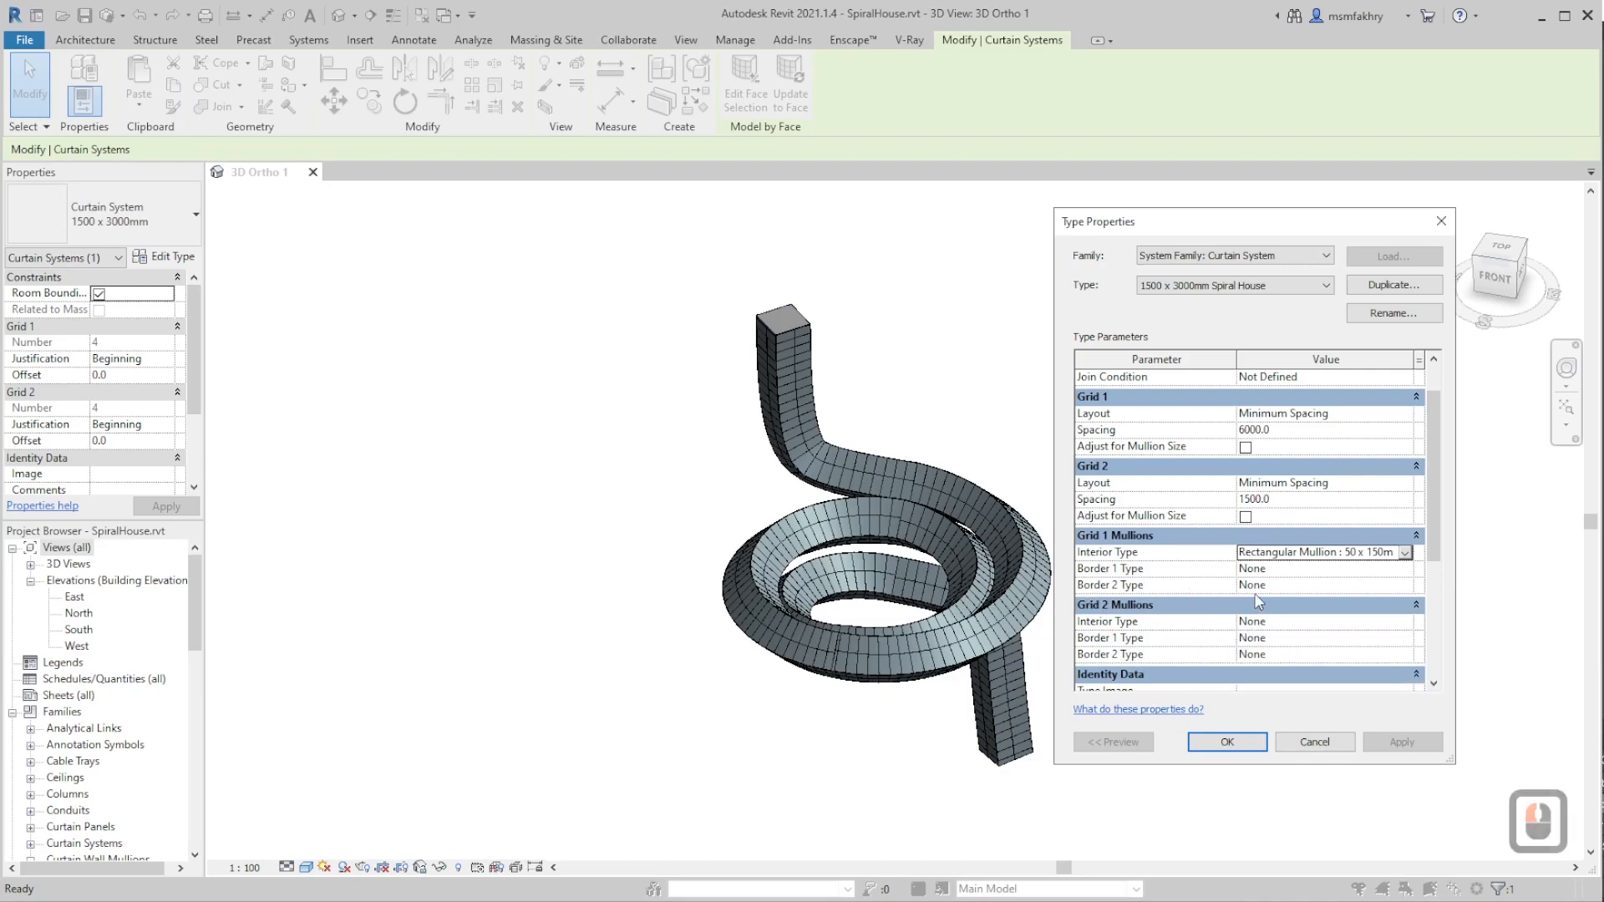
- Set the Border 2 type of the Grid 1 mullions to L Corner Mullion : L Mullion 1
click(1405, 586)
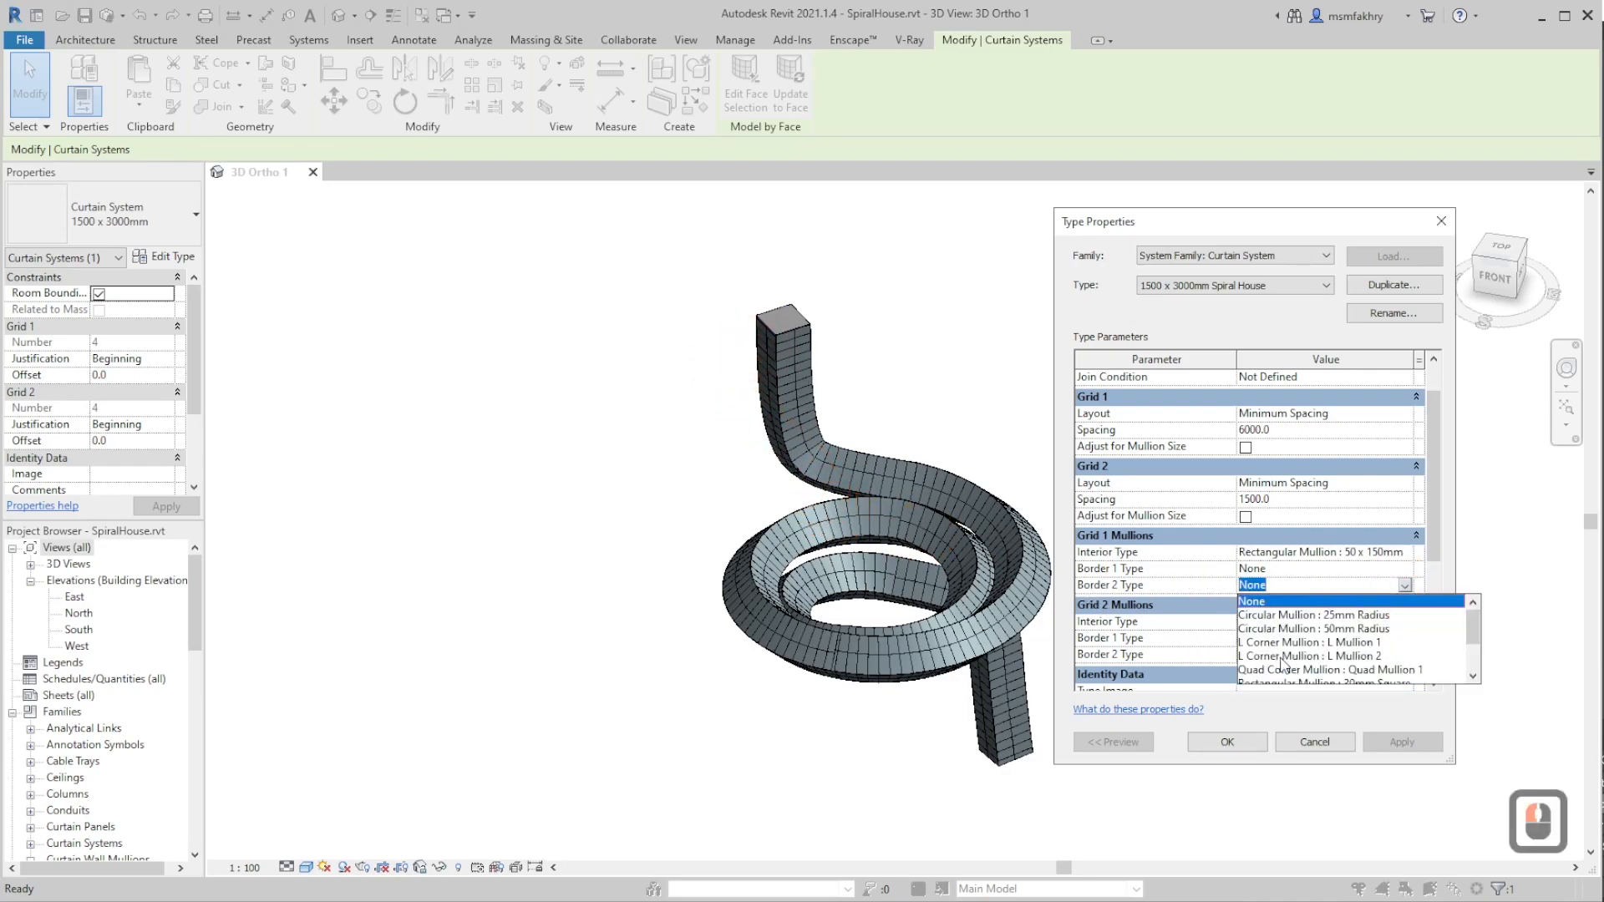
scroll(1283, 665, down, 1)
scroll(1295, 653, up, 1)
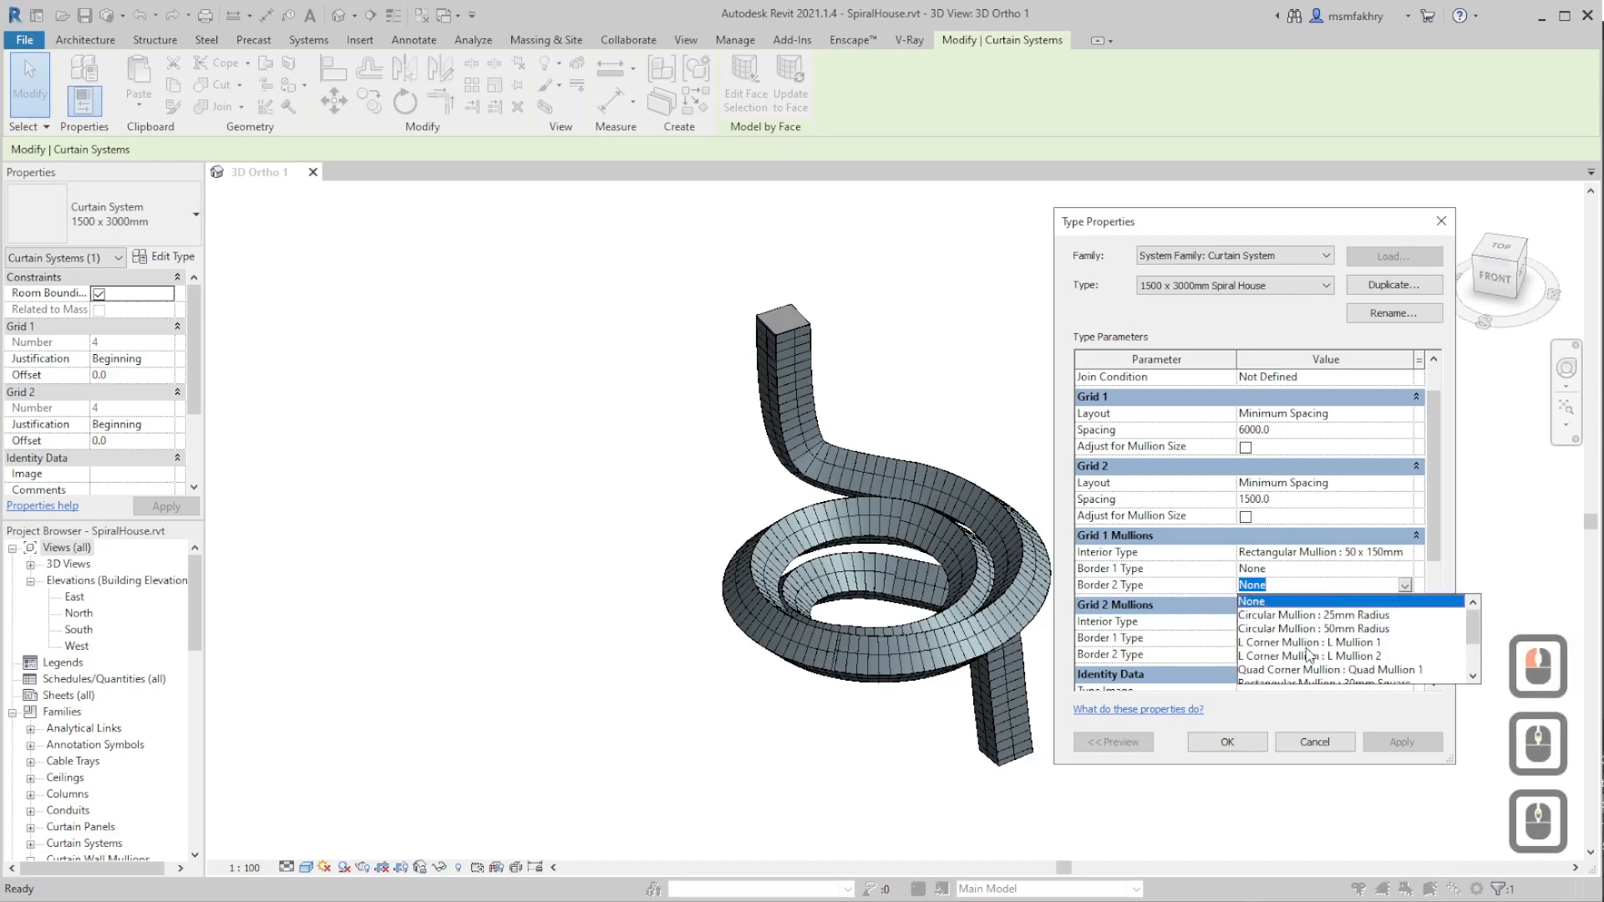
scroll(1308, 655, down, 1)
scroll(1309, 664, up, 2)
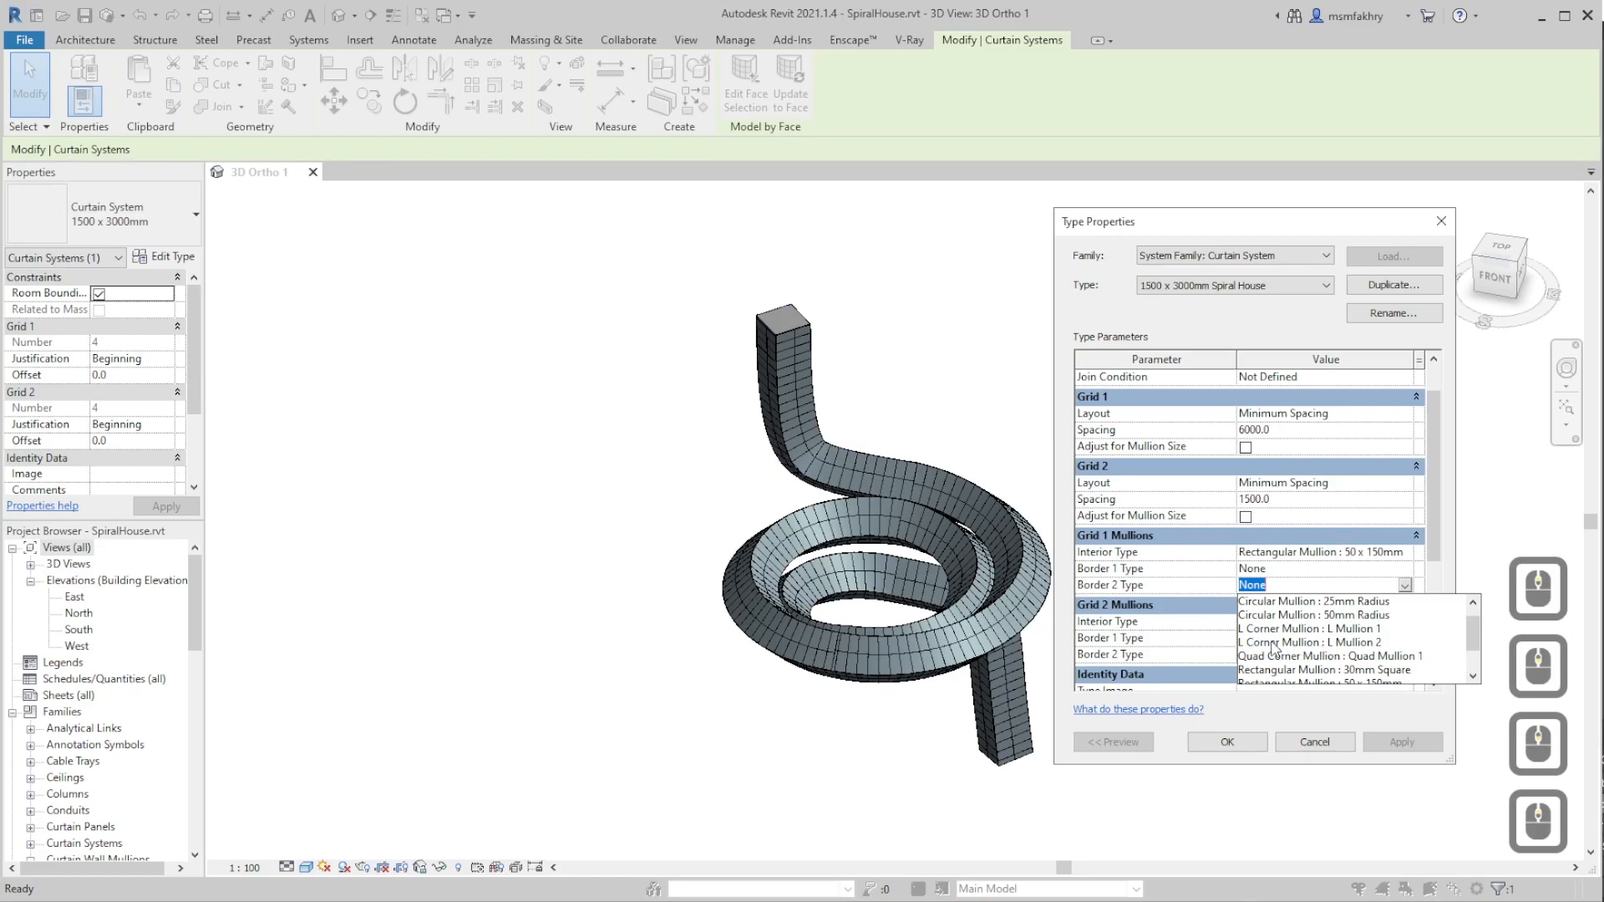
click(1278, 631)
click(1300, 631)
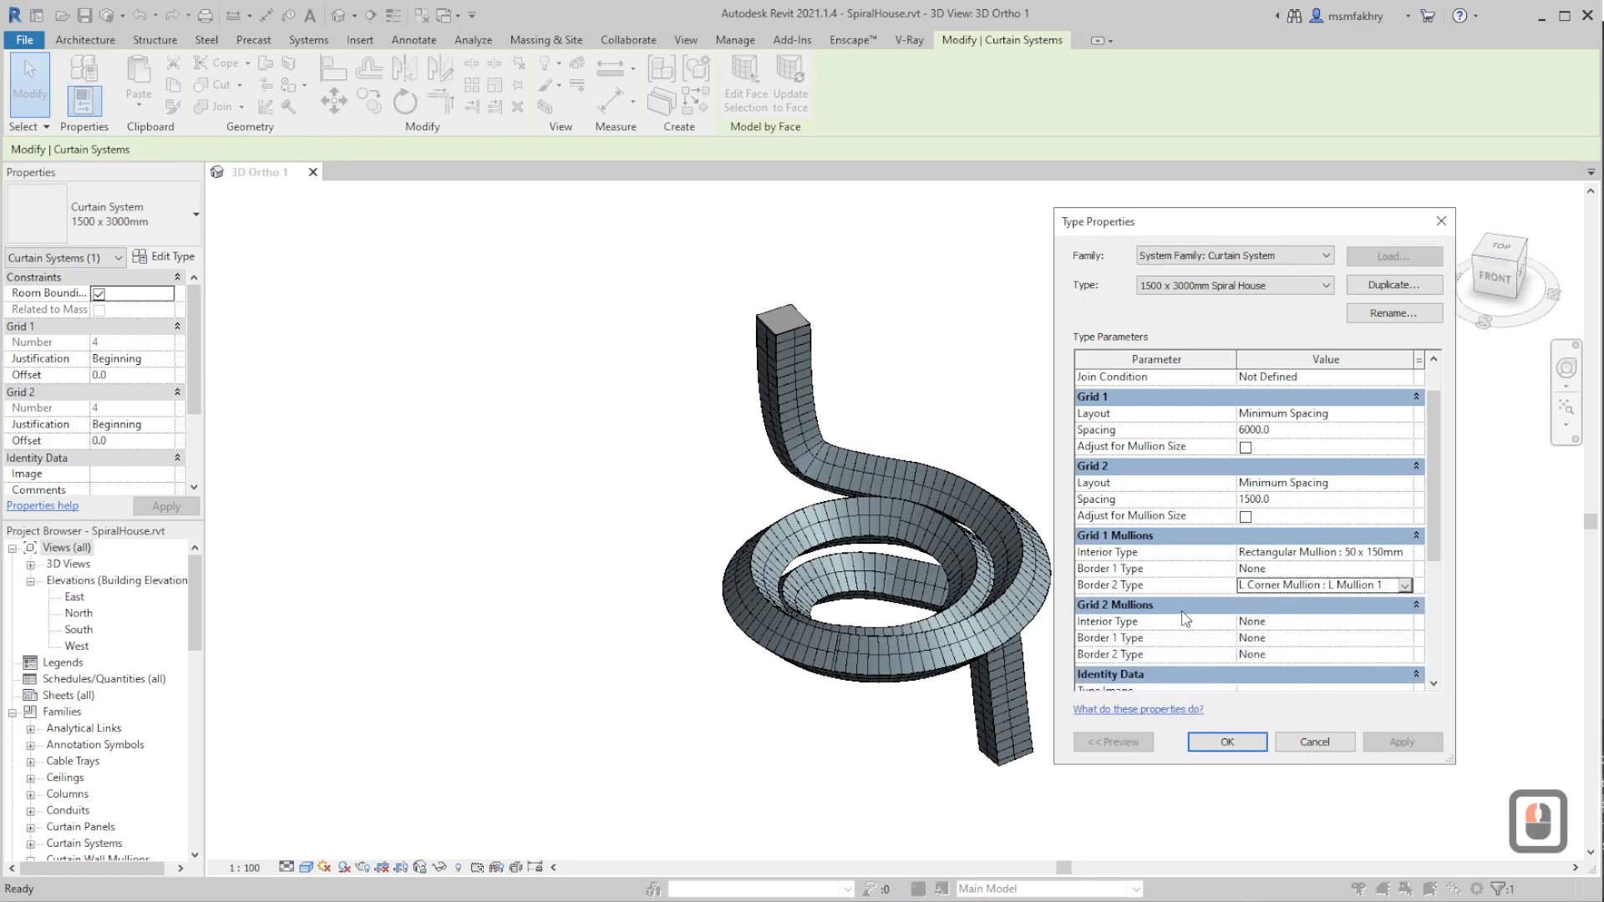
- Set the Grid 2 mullions' interior, Border 1 and Border 2 types to Rectangular Mullion : 30mm Square and accept the type properties
click(1405, 623)
click(1405, 624)
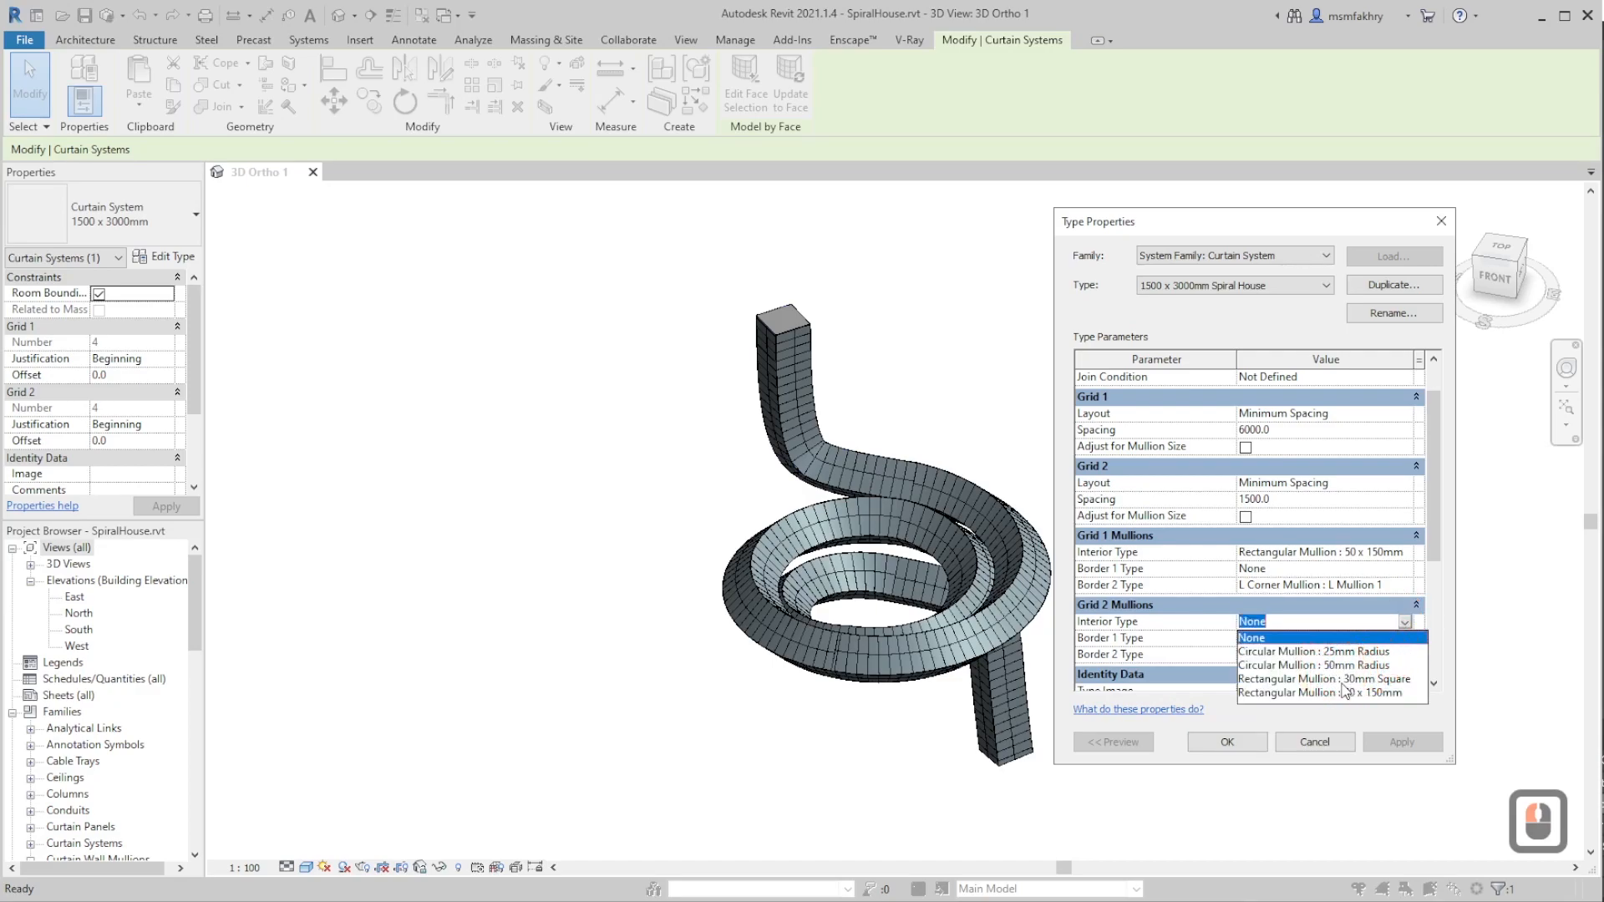
click(1357, 678)
double_click(1405, 639)
click(1389, 678)
double_click(1405, 655)
click(1388, 695)
scroll(1289, 627, down, 4)
scroll(1288, 626, down, 5)
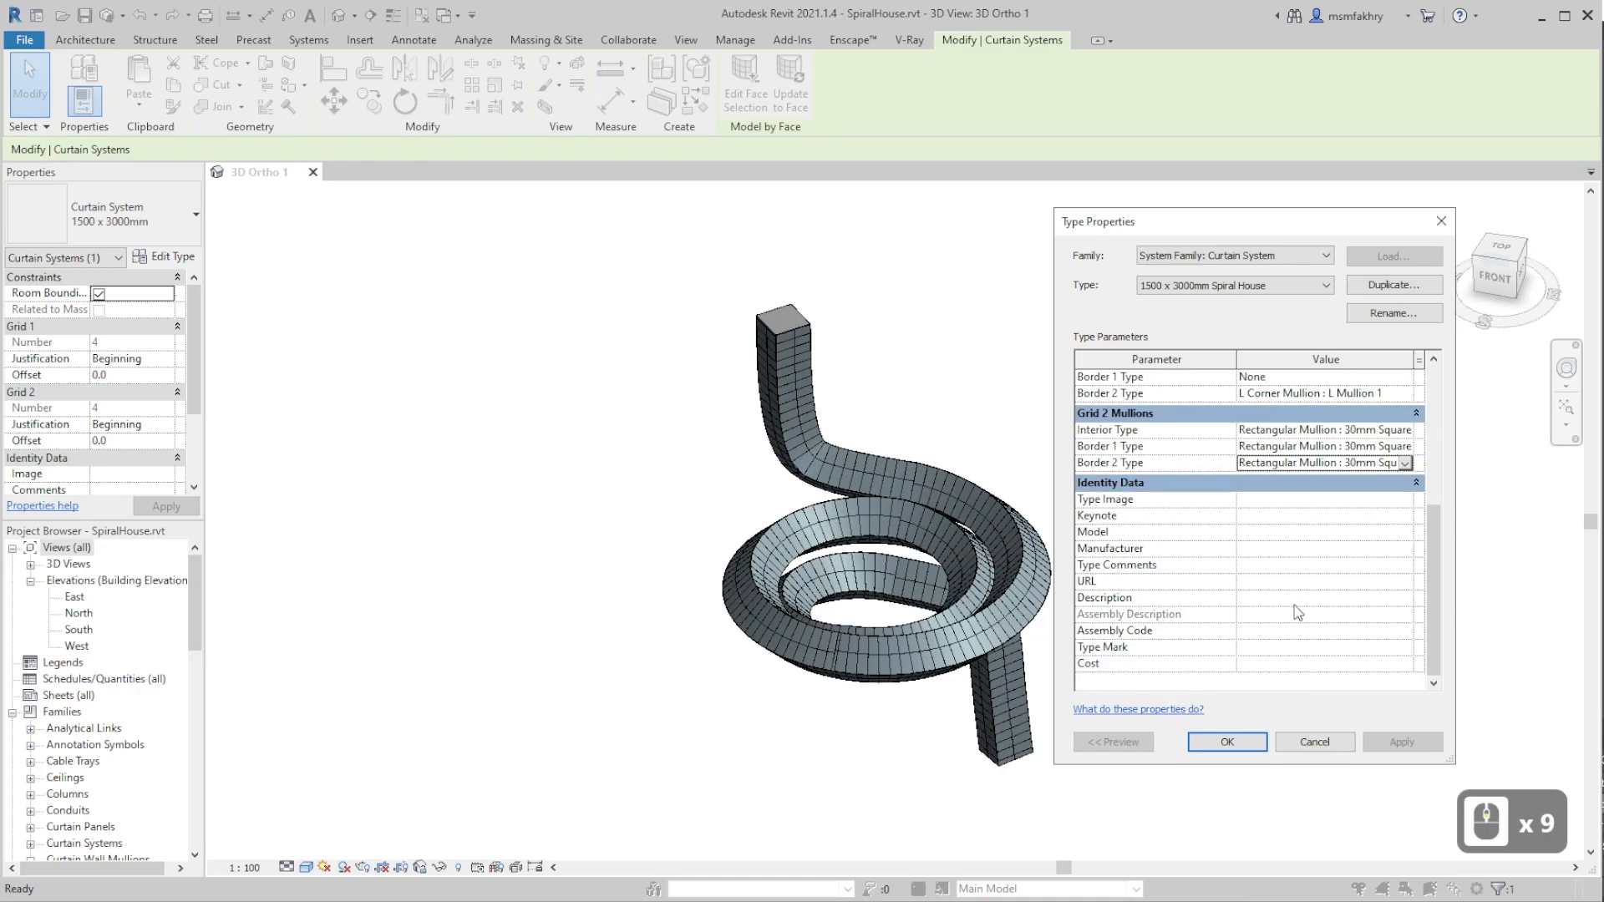
scroll(1296, 603, up, 7)
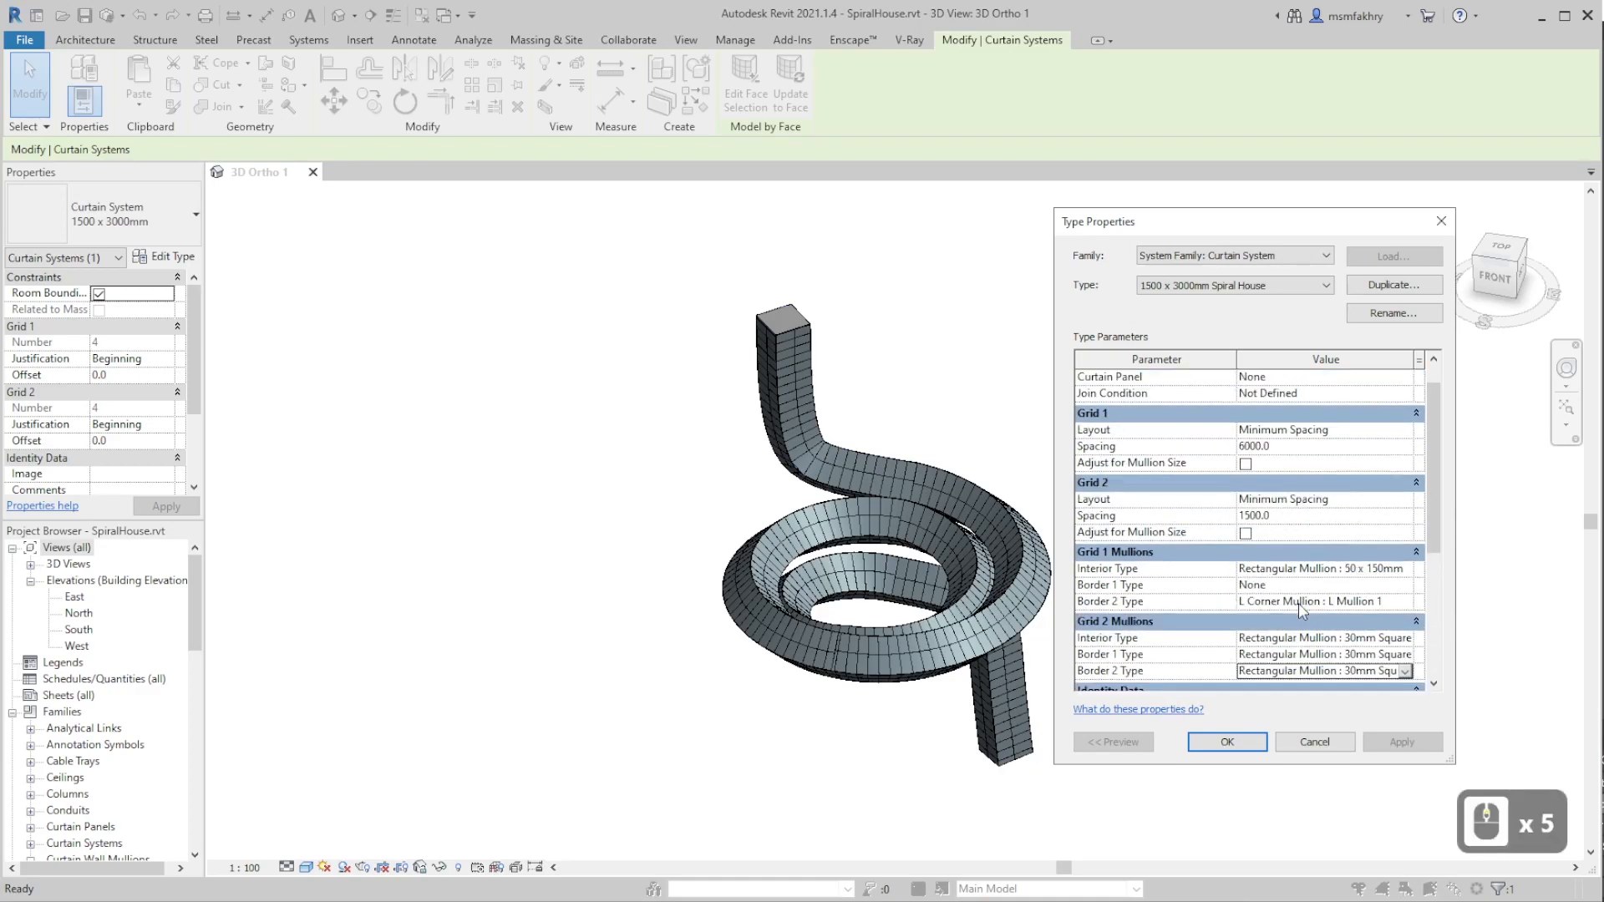
click(1227, 742)
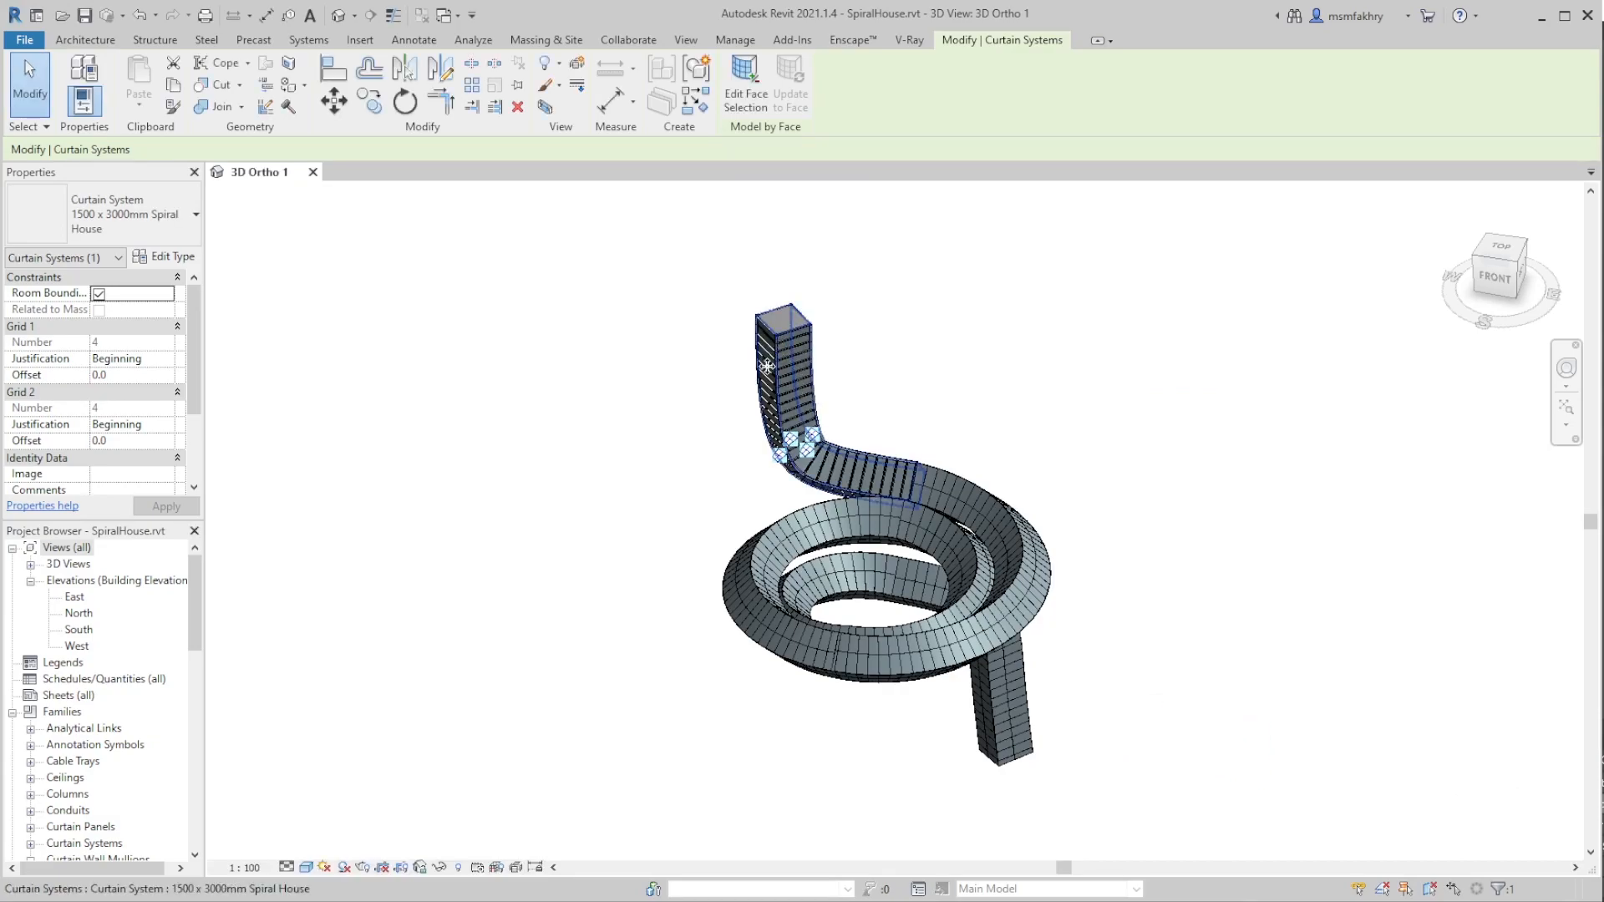
- Change the four remaining curtain systems on the spiral and lower extension to the 1500 x 3000mm Spiral House type
double_click(1021, 556)
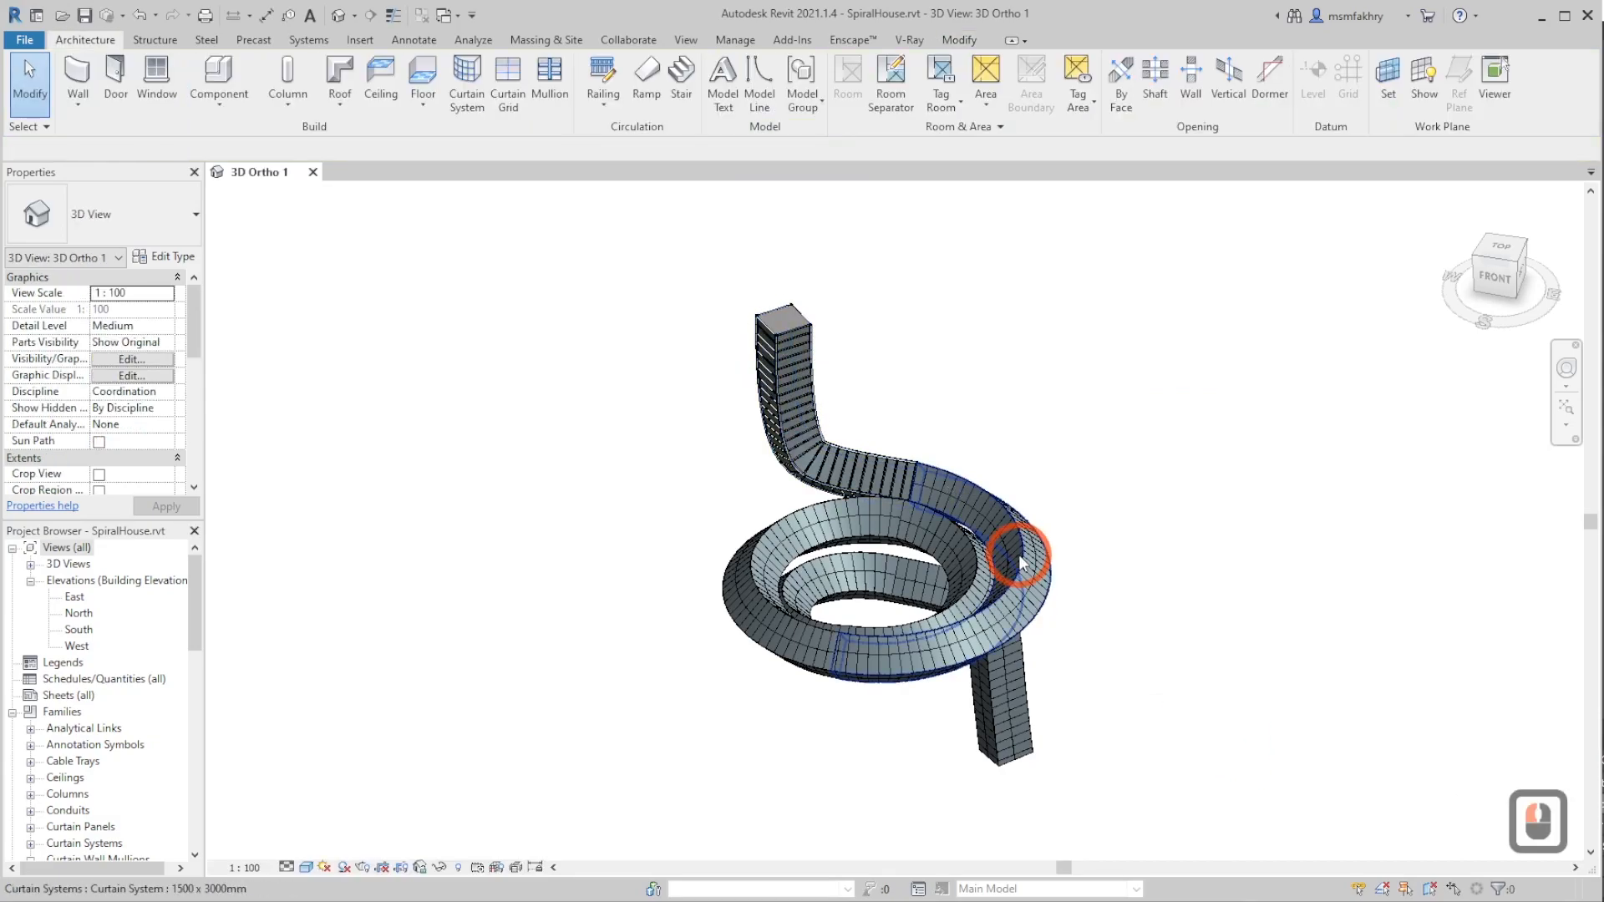
ctrl+click(773, 598)
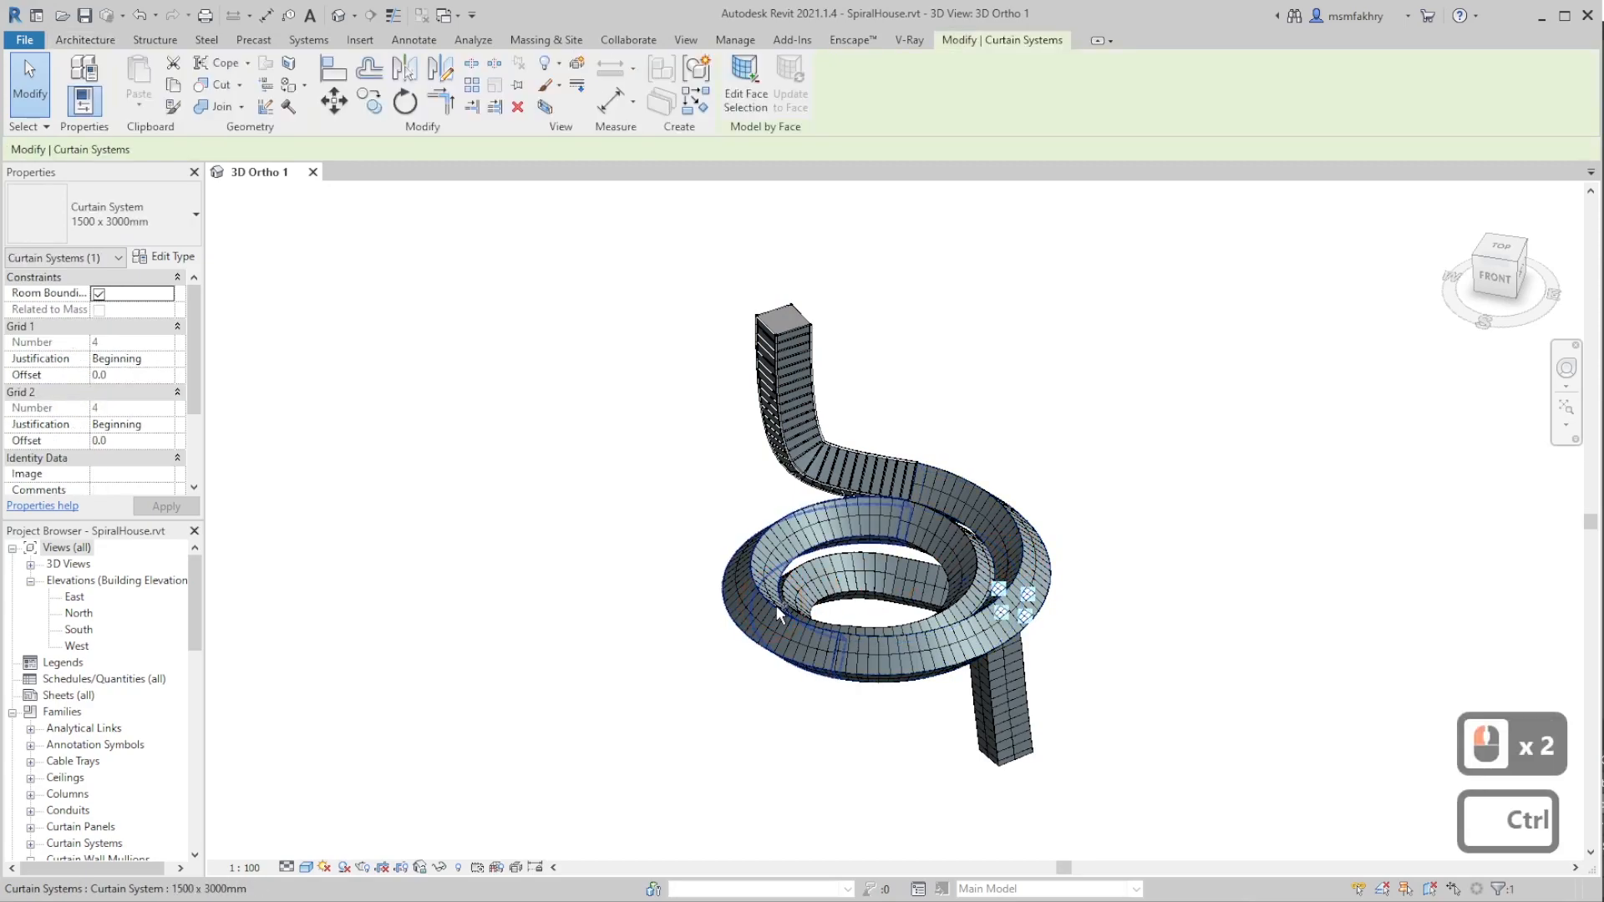
ctrl+click(784, 606)
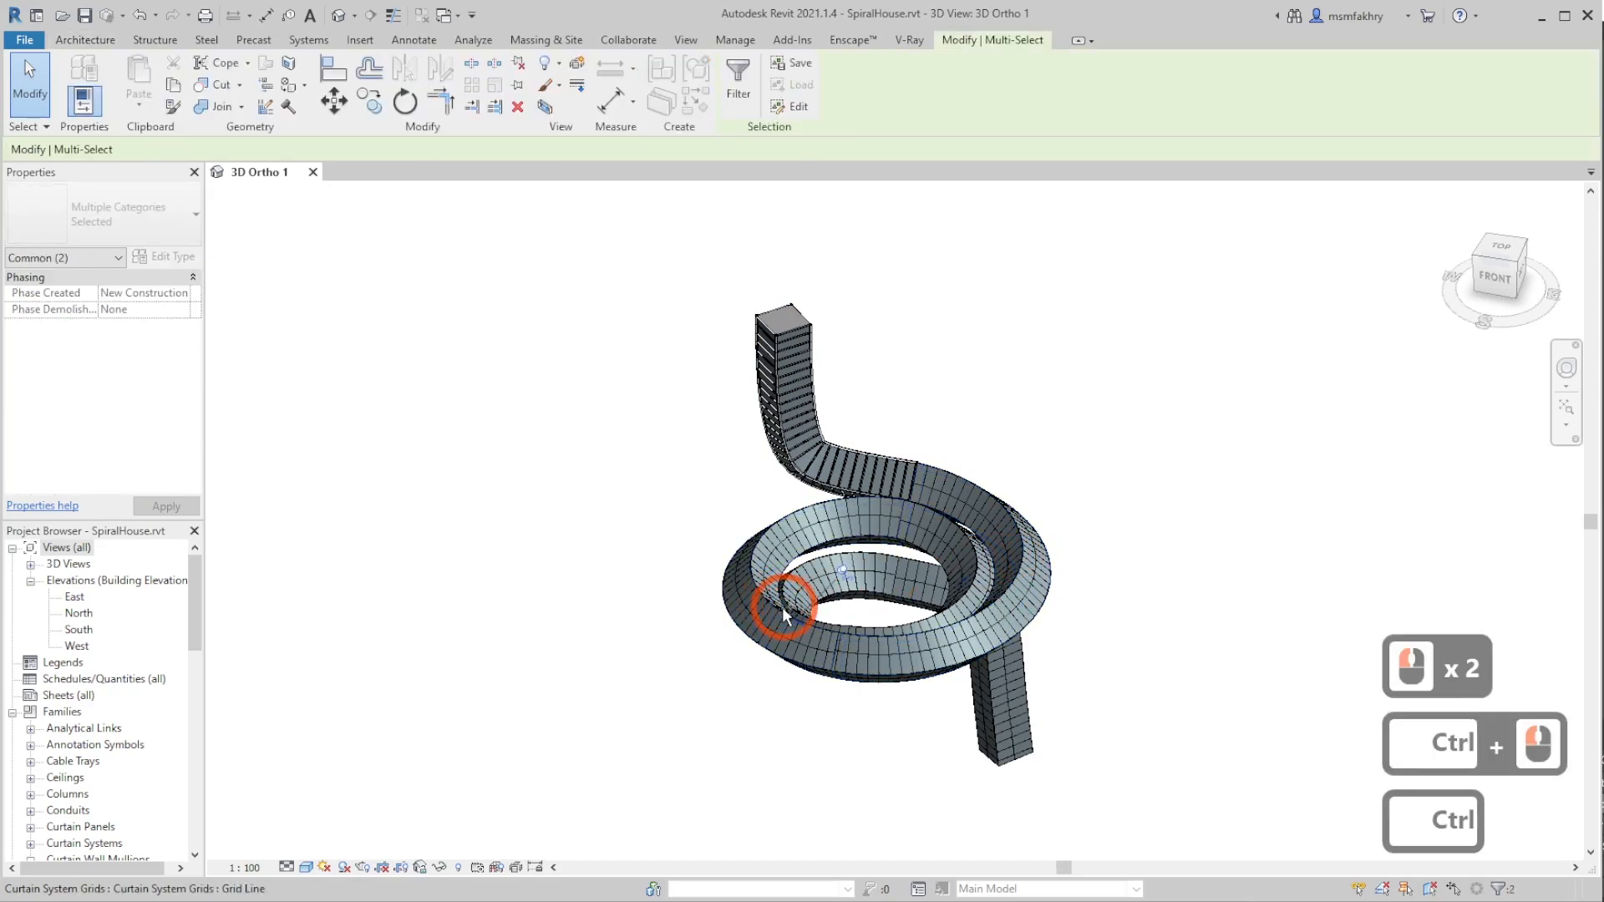
click(769, 670)
click(805, 664)
ctrl+click(831, 552)
ctrl+click(927, 618)
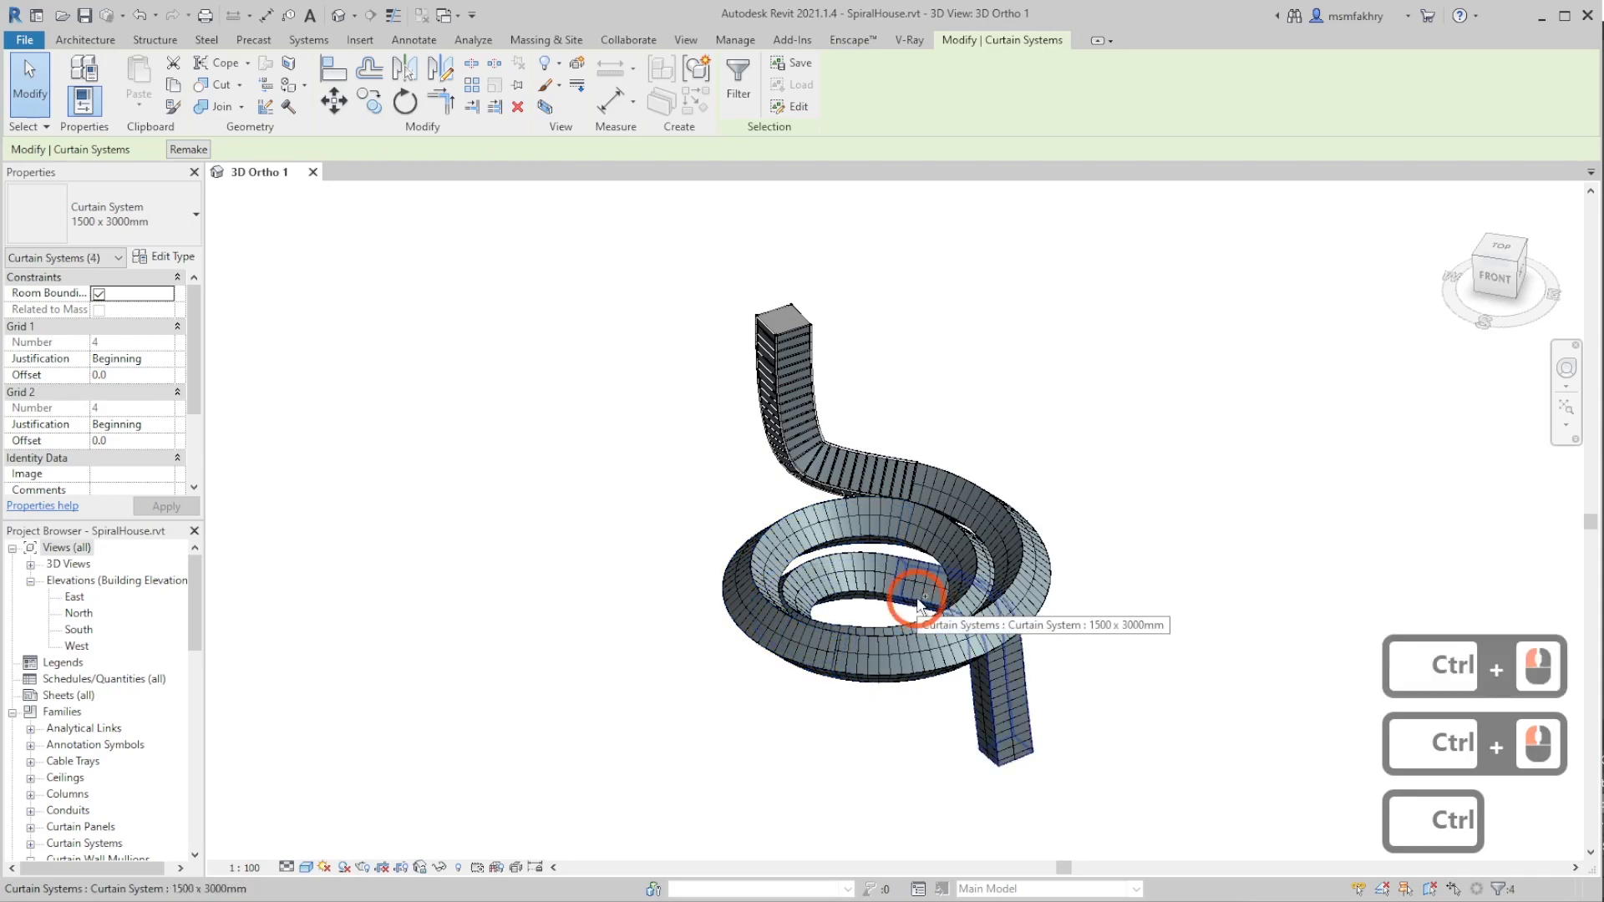
click(111, 224)
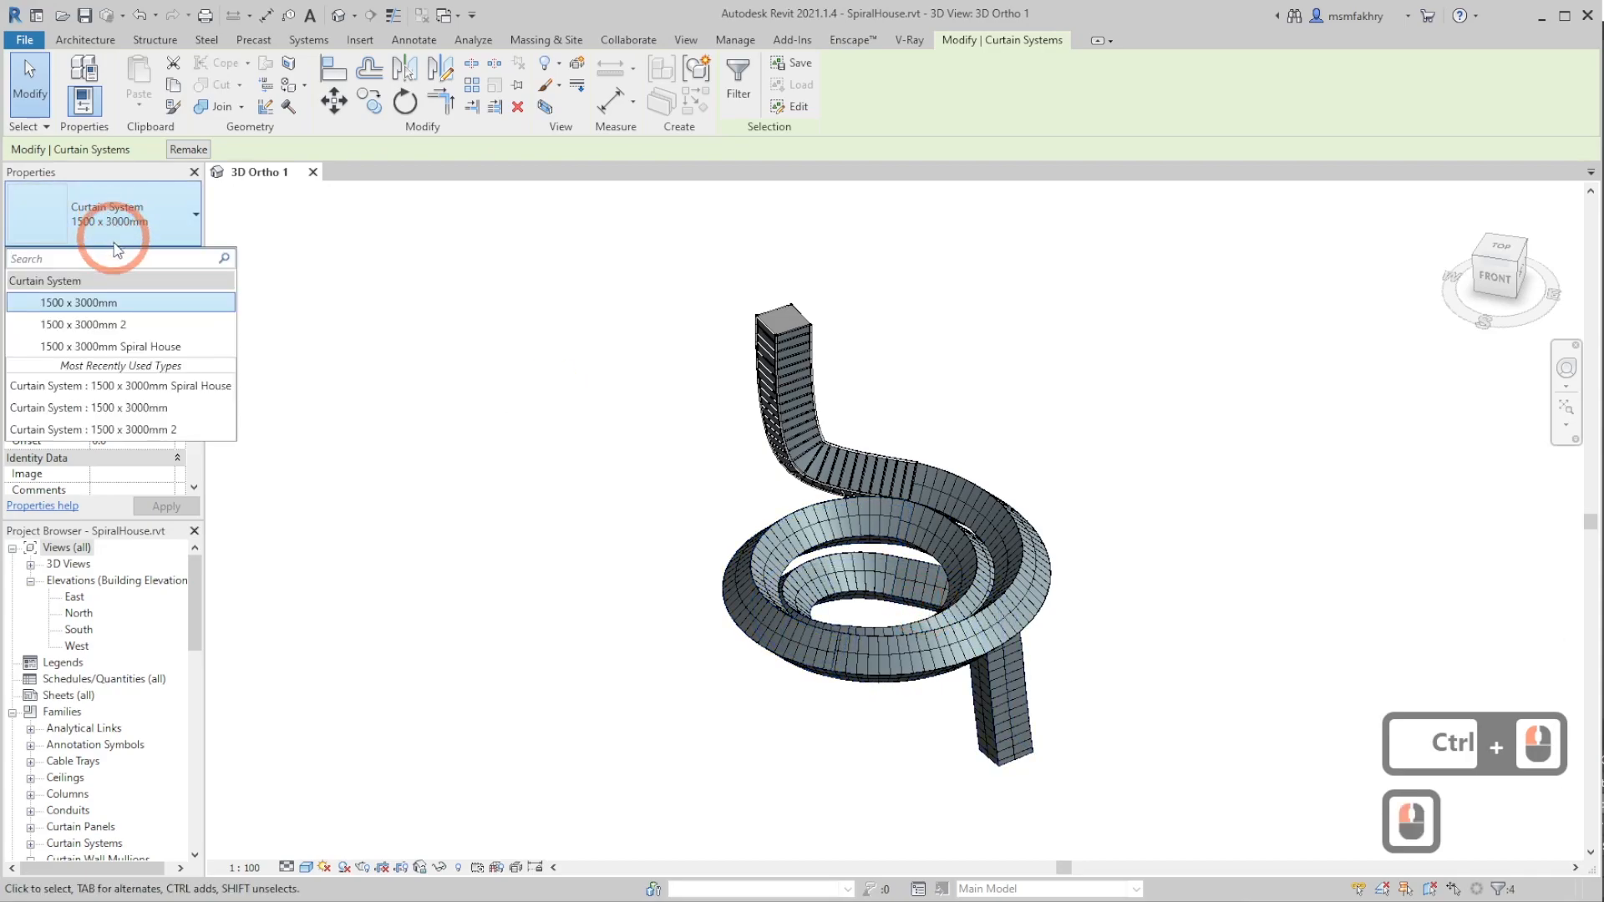
click(147, 345)
click(357, 308)
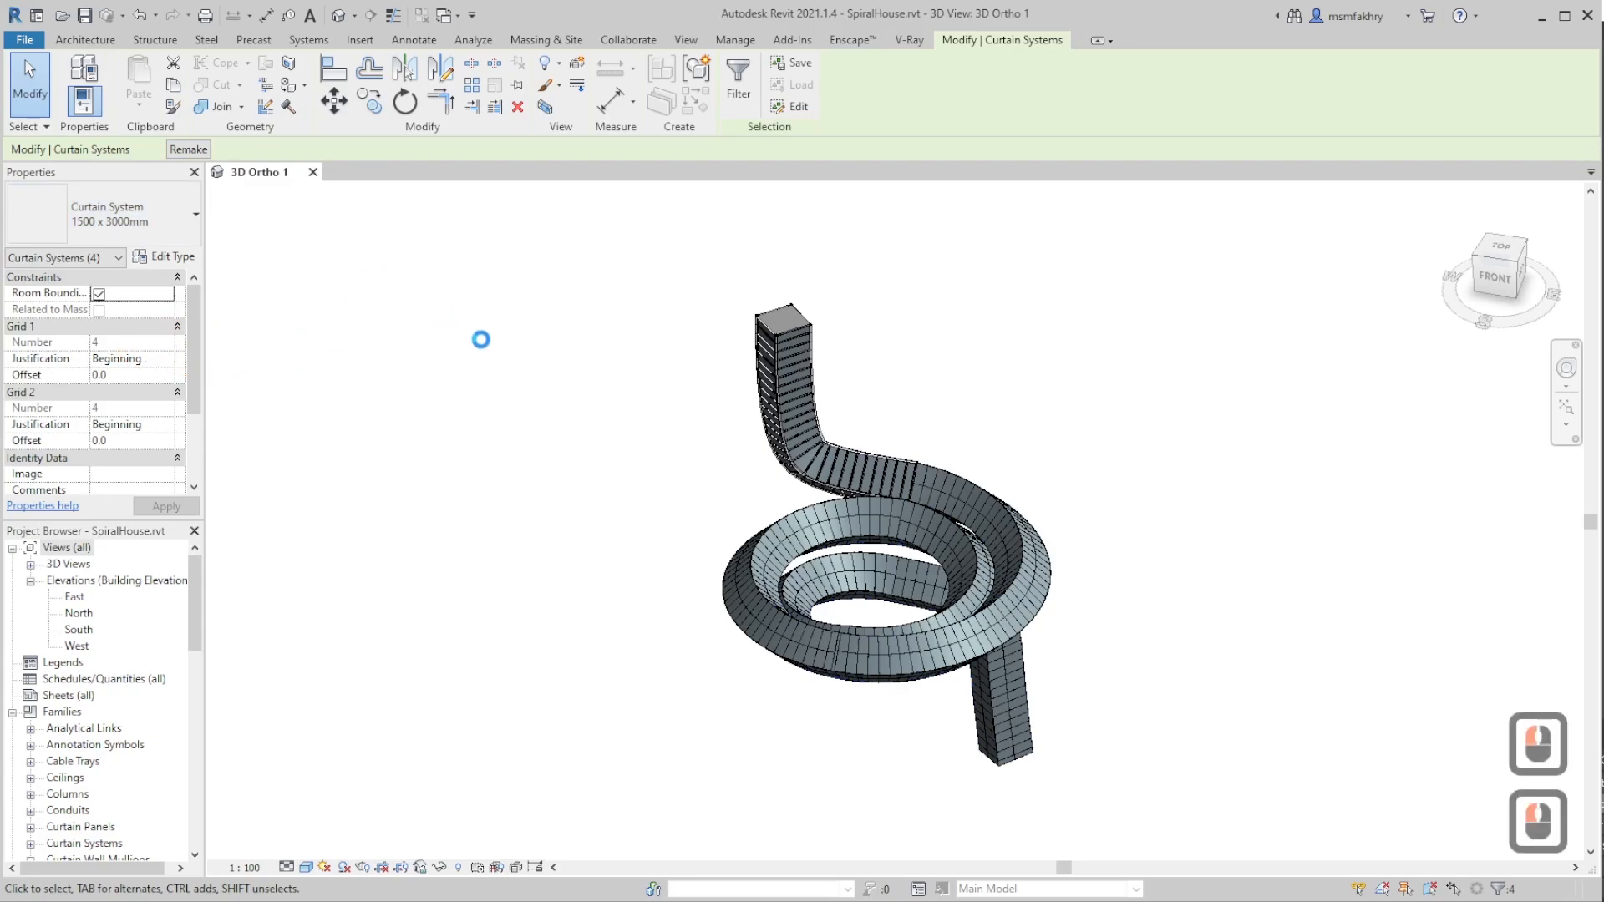
- Unpin and delete the 30 mm square border mullion at the joint between two adjoining segments of the inner spiral
click(904, 532)
scroll(904, 532, up, 13)
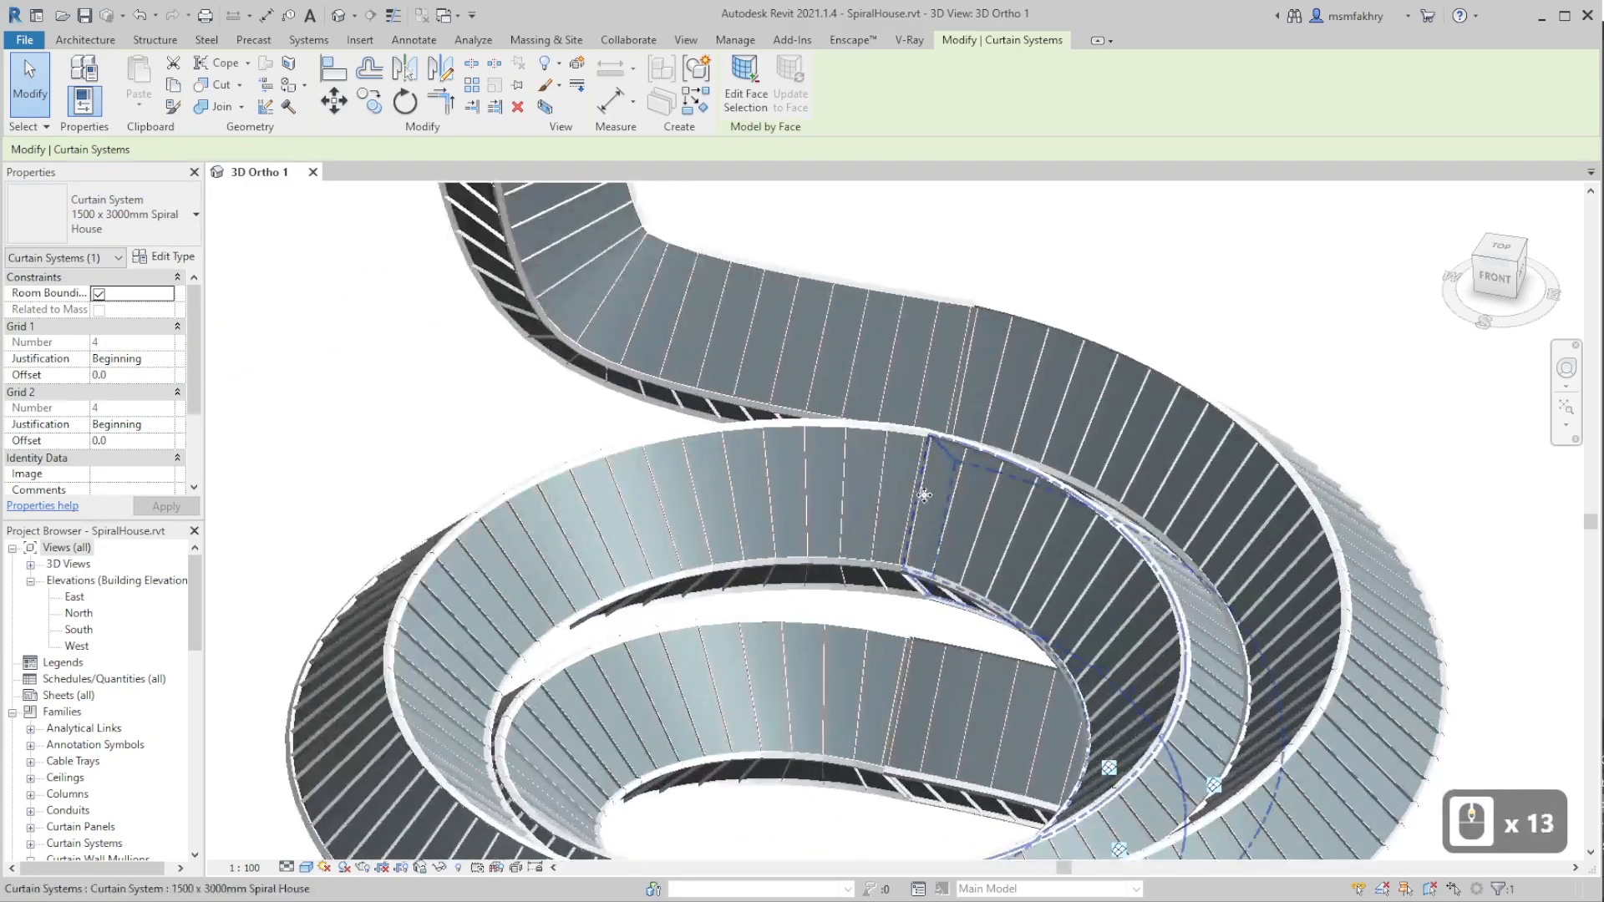
scroll(924, 494, up, 3)
key(Tab)
click(912, 499)
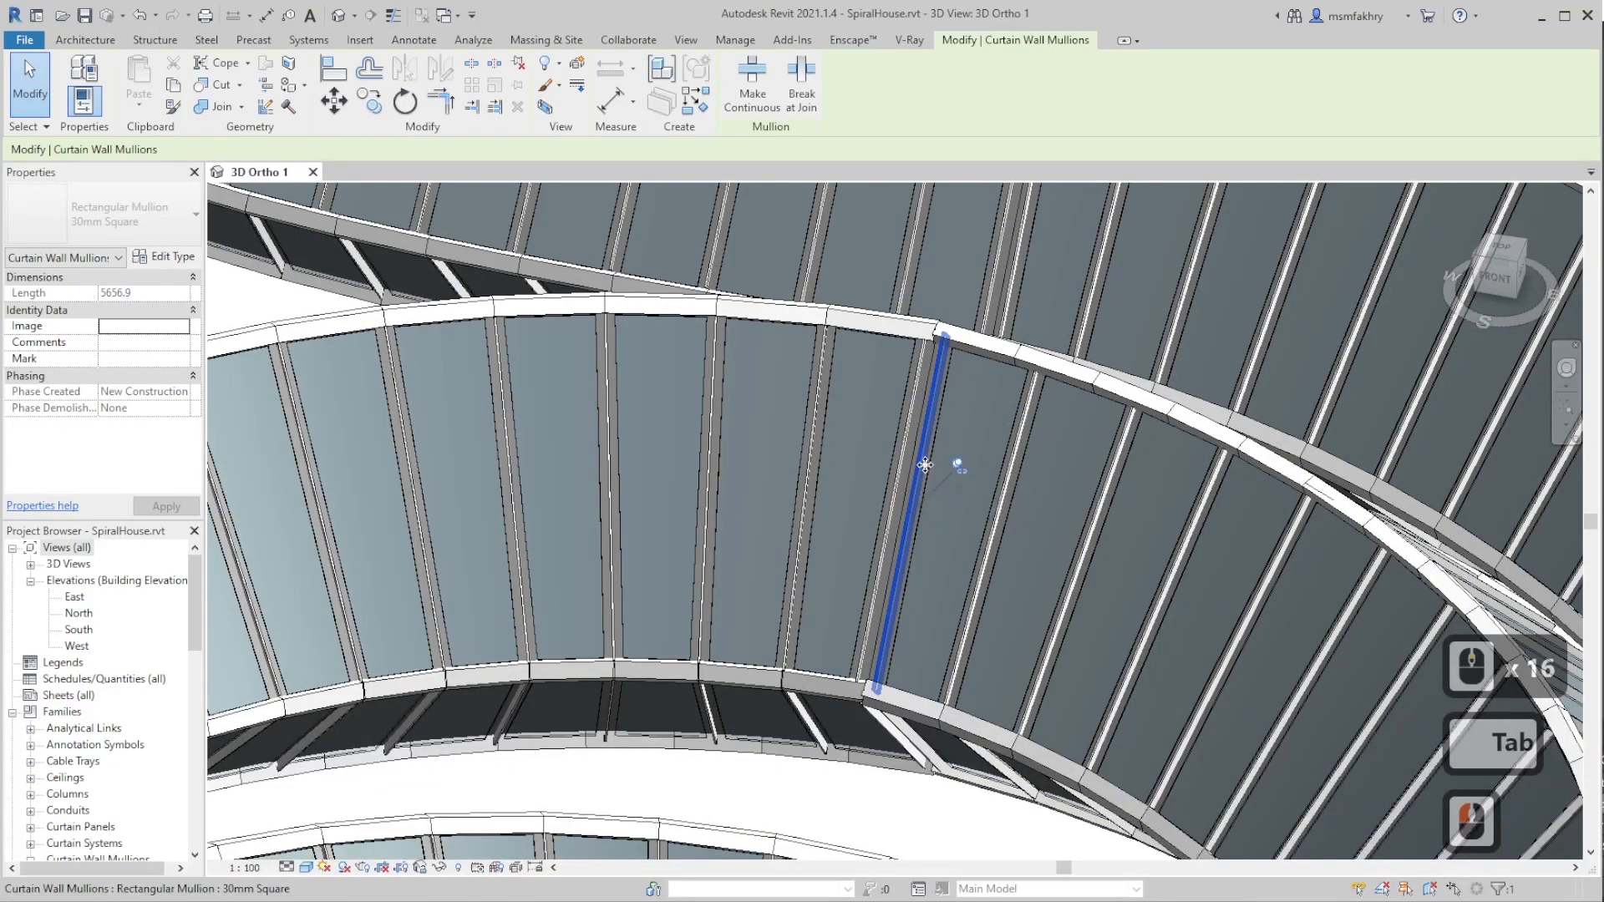
click(955, 465)
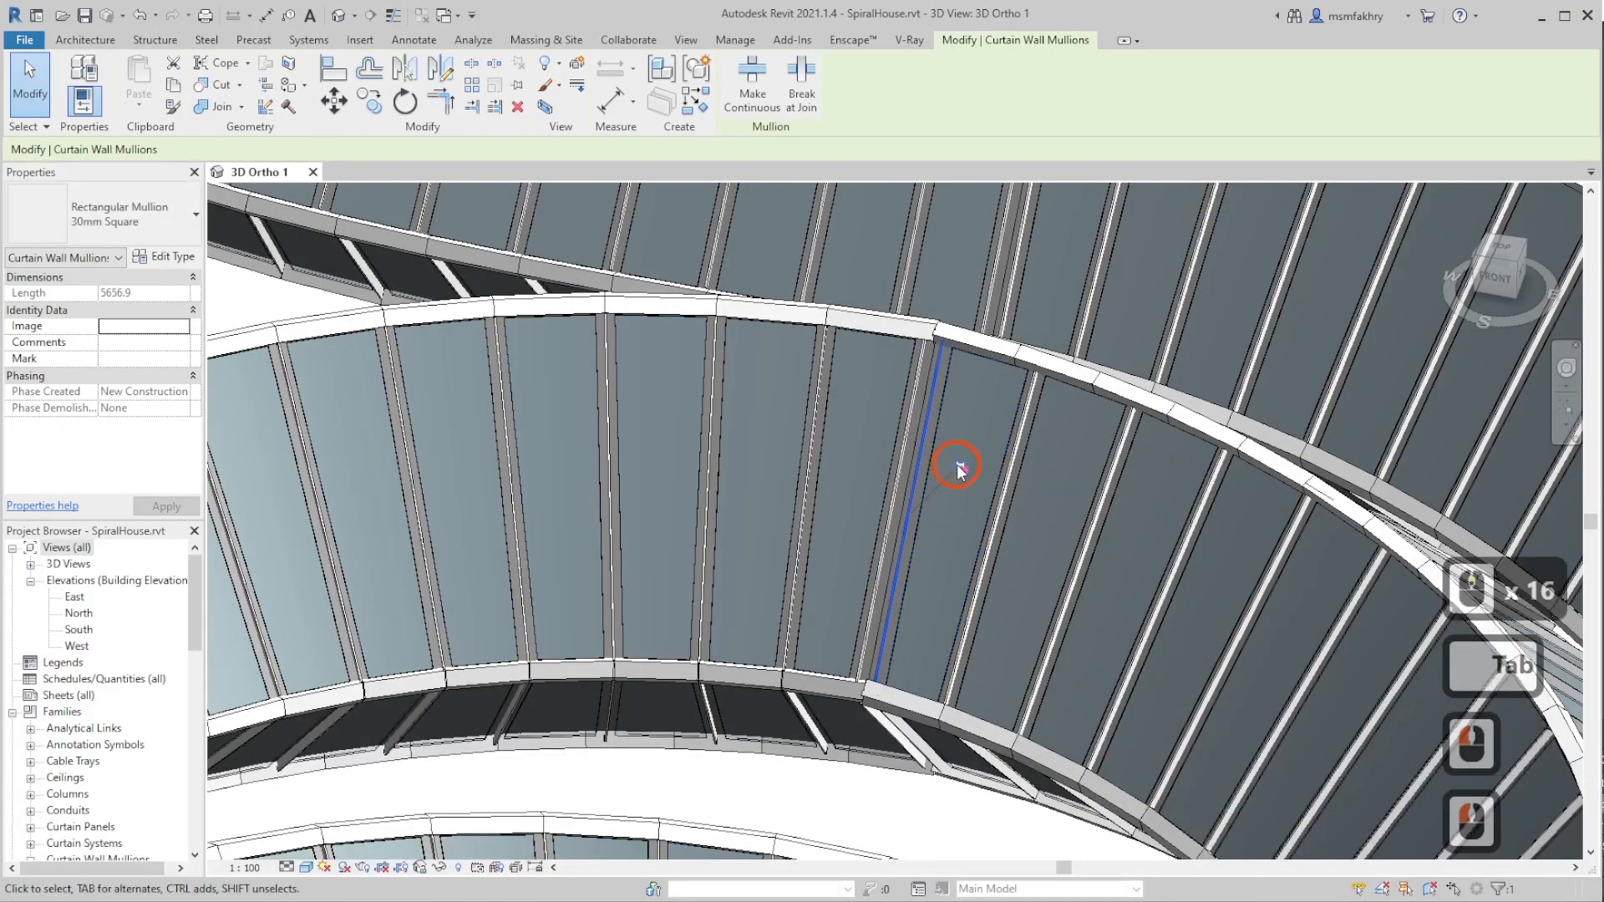
key(Delete)
scroll(944, 501, down, 2)
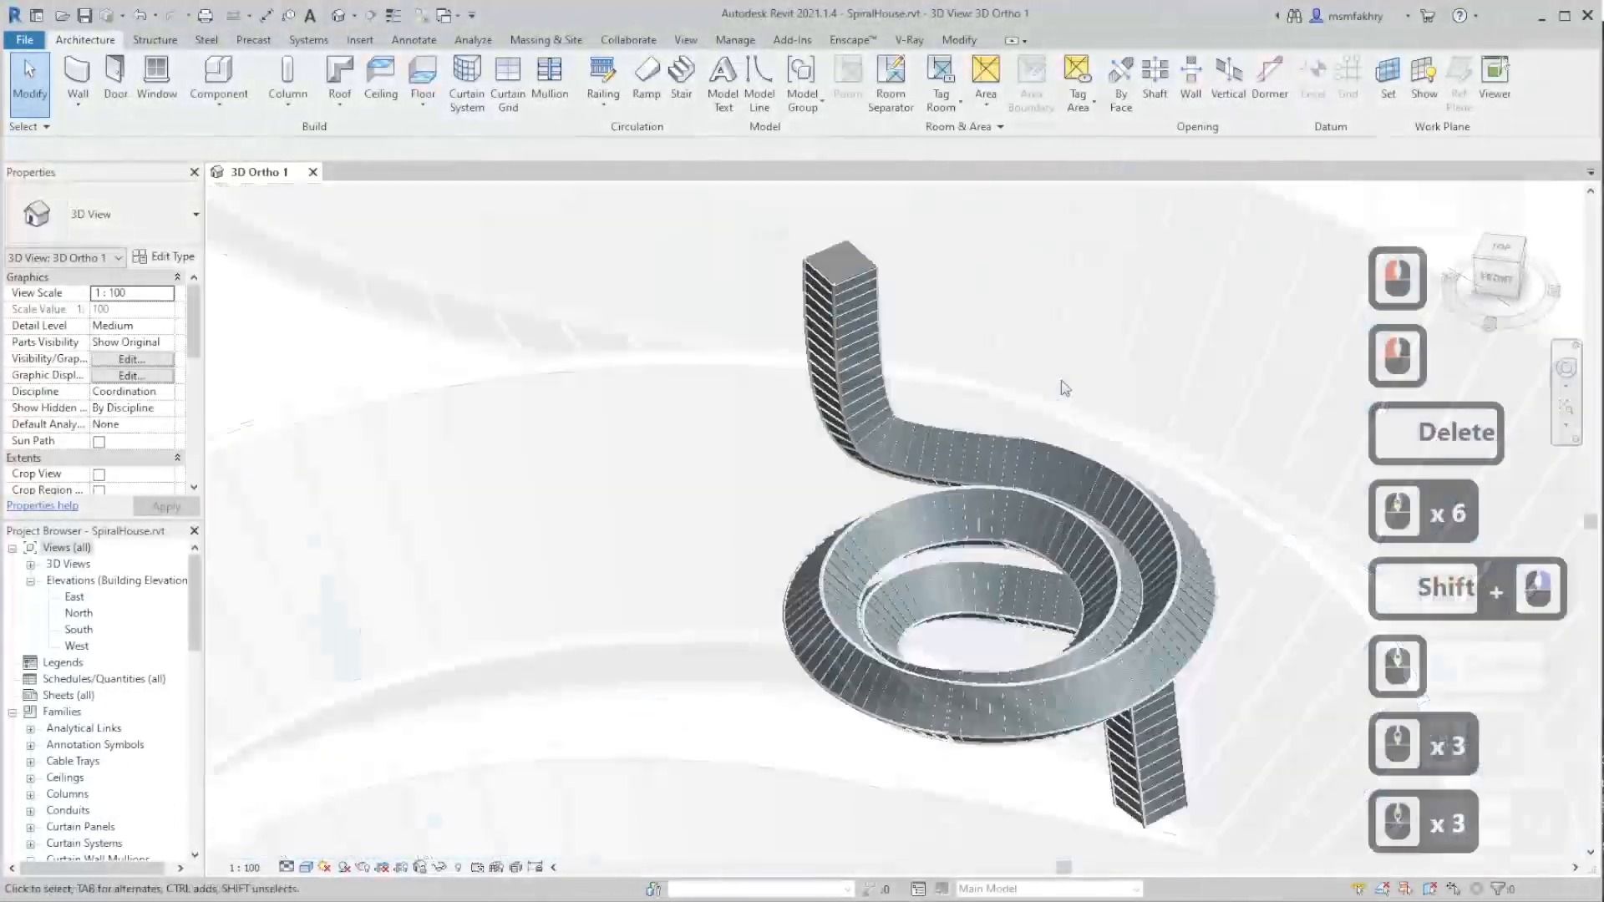
scroll(1062, 384, up, 1)
scroll(1055, 366, down, 2)
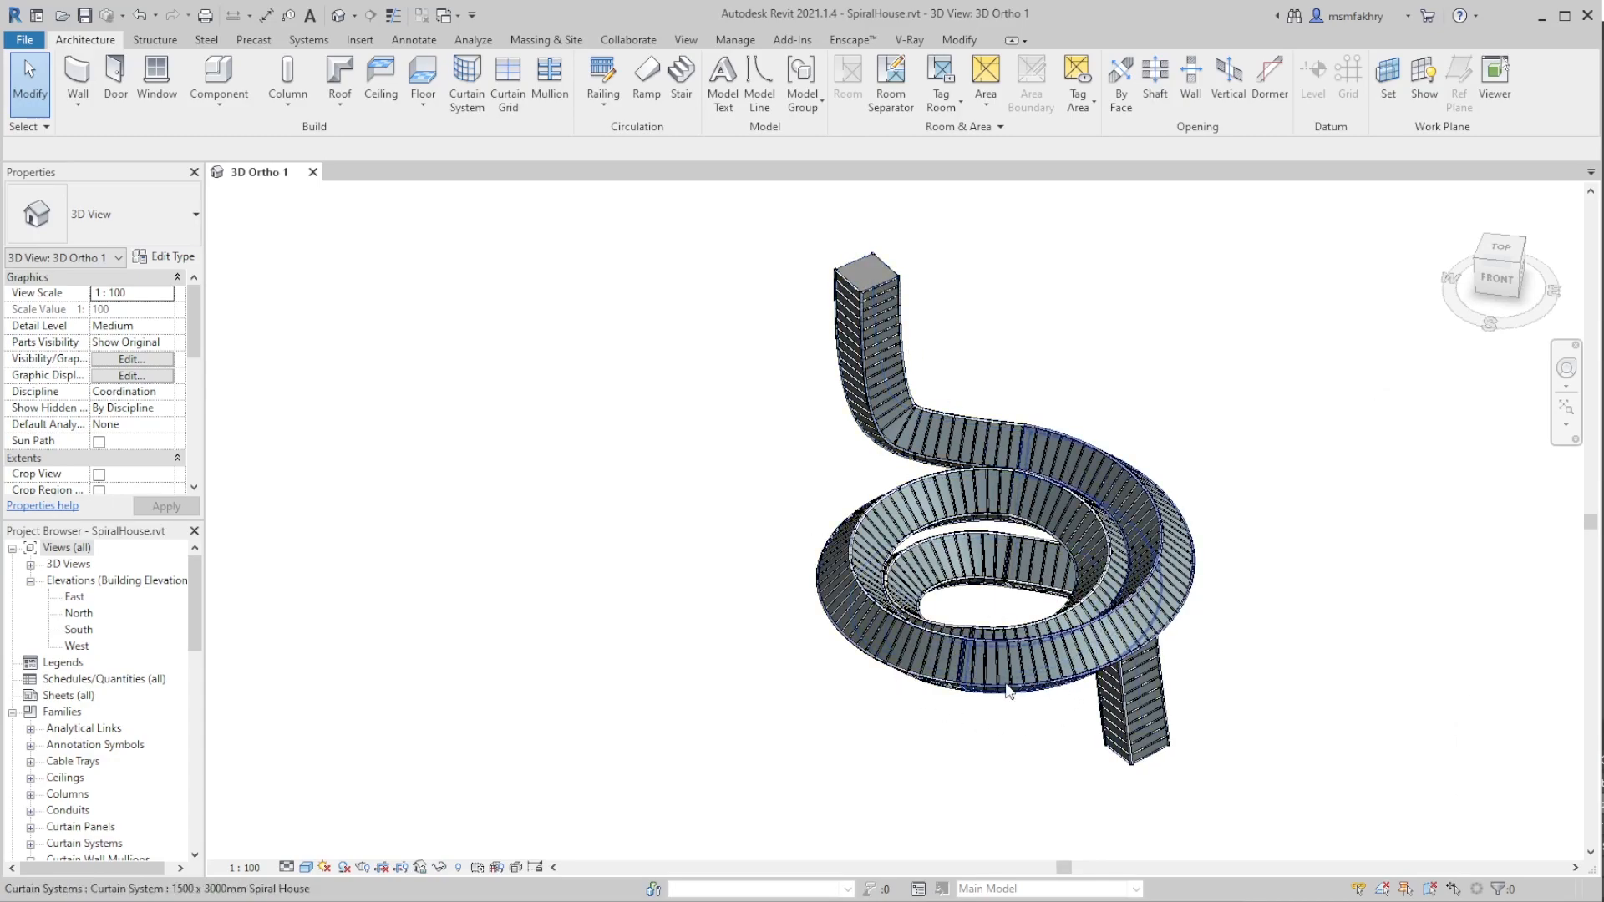
- Open the extension generic model for in-place editing and edit the upper swept blend's Profile 2 sketch
click(881, 275)
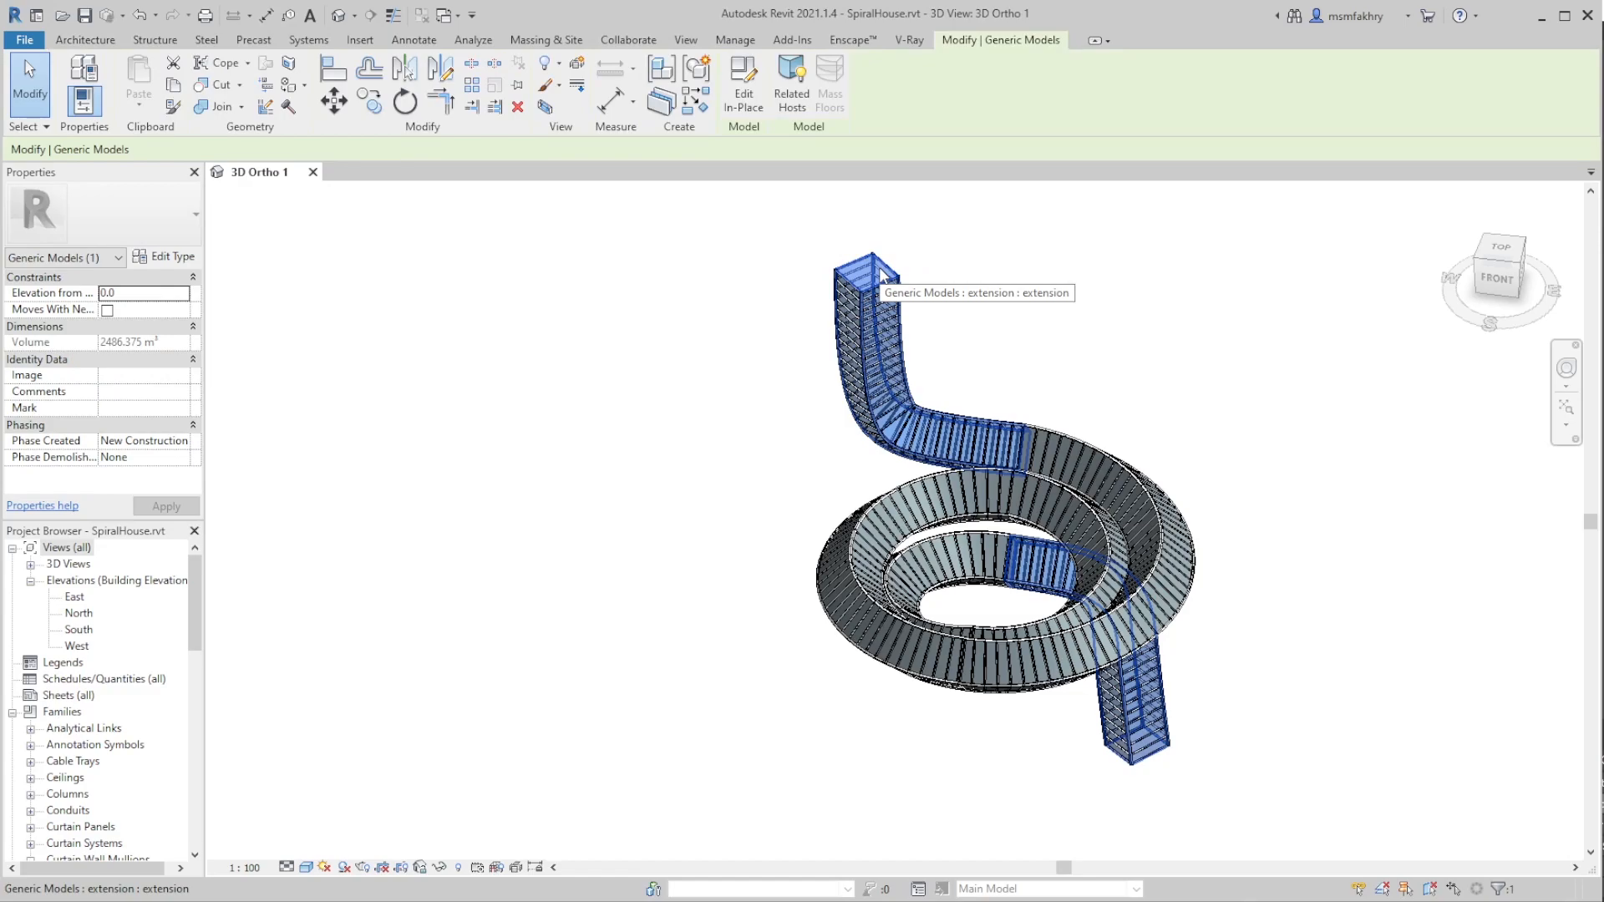
click(881, 276)
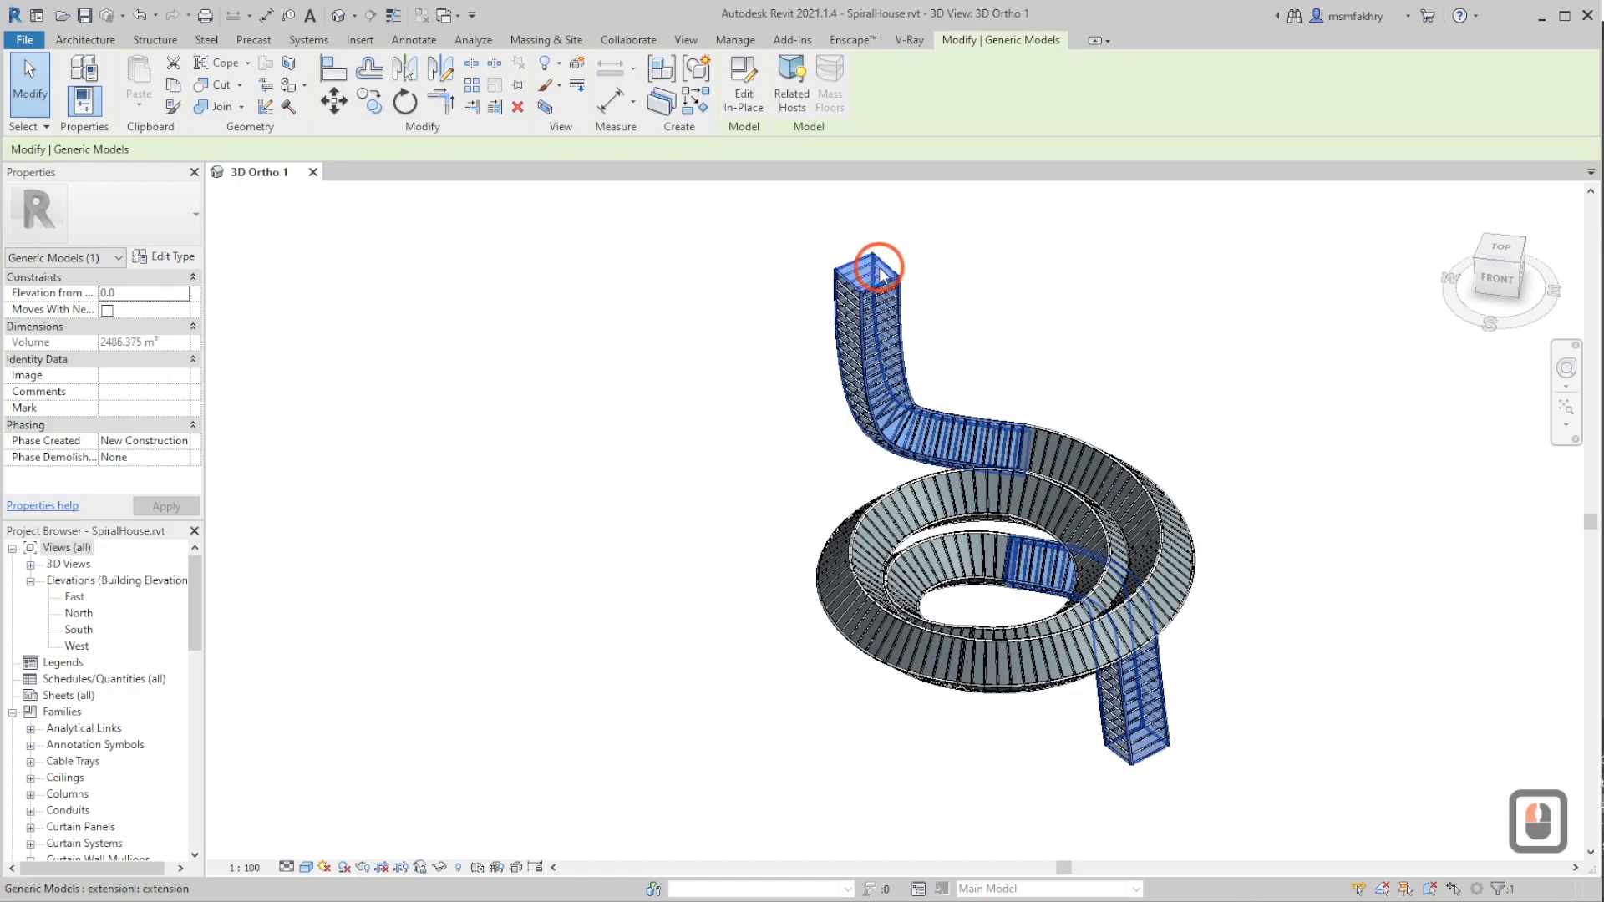
click(734, 109)
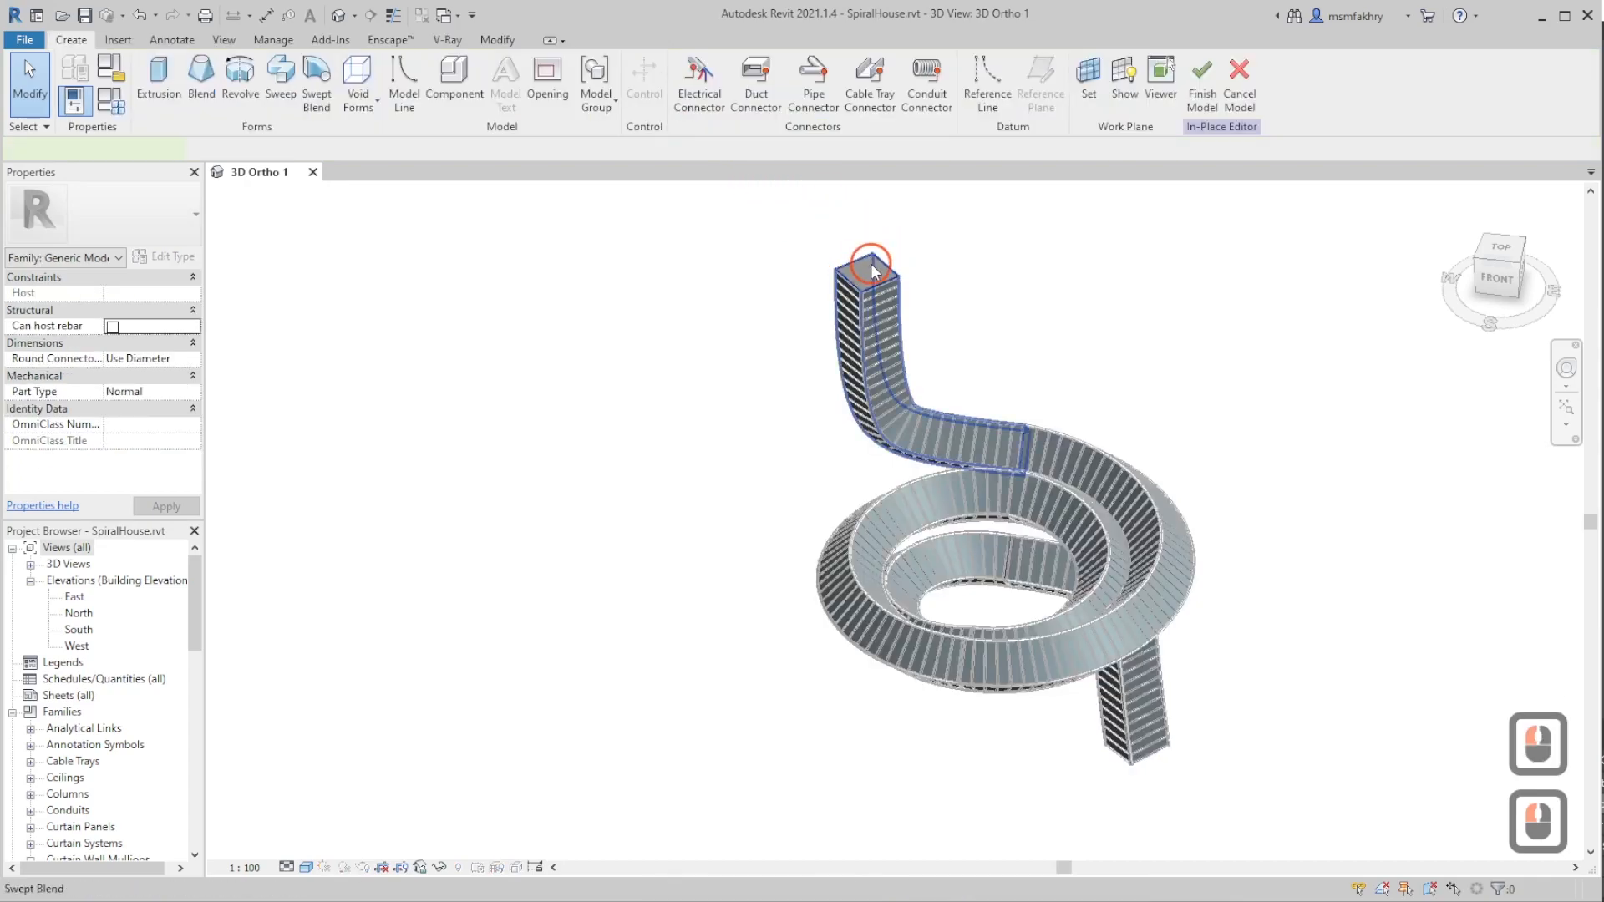
double_click(870, 263)
scroll(871, 266, up, 9)
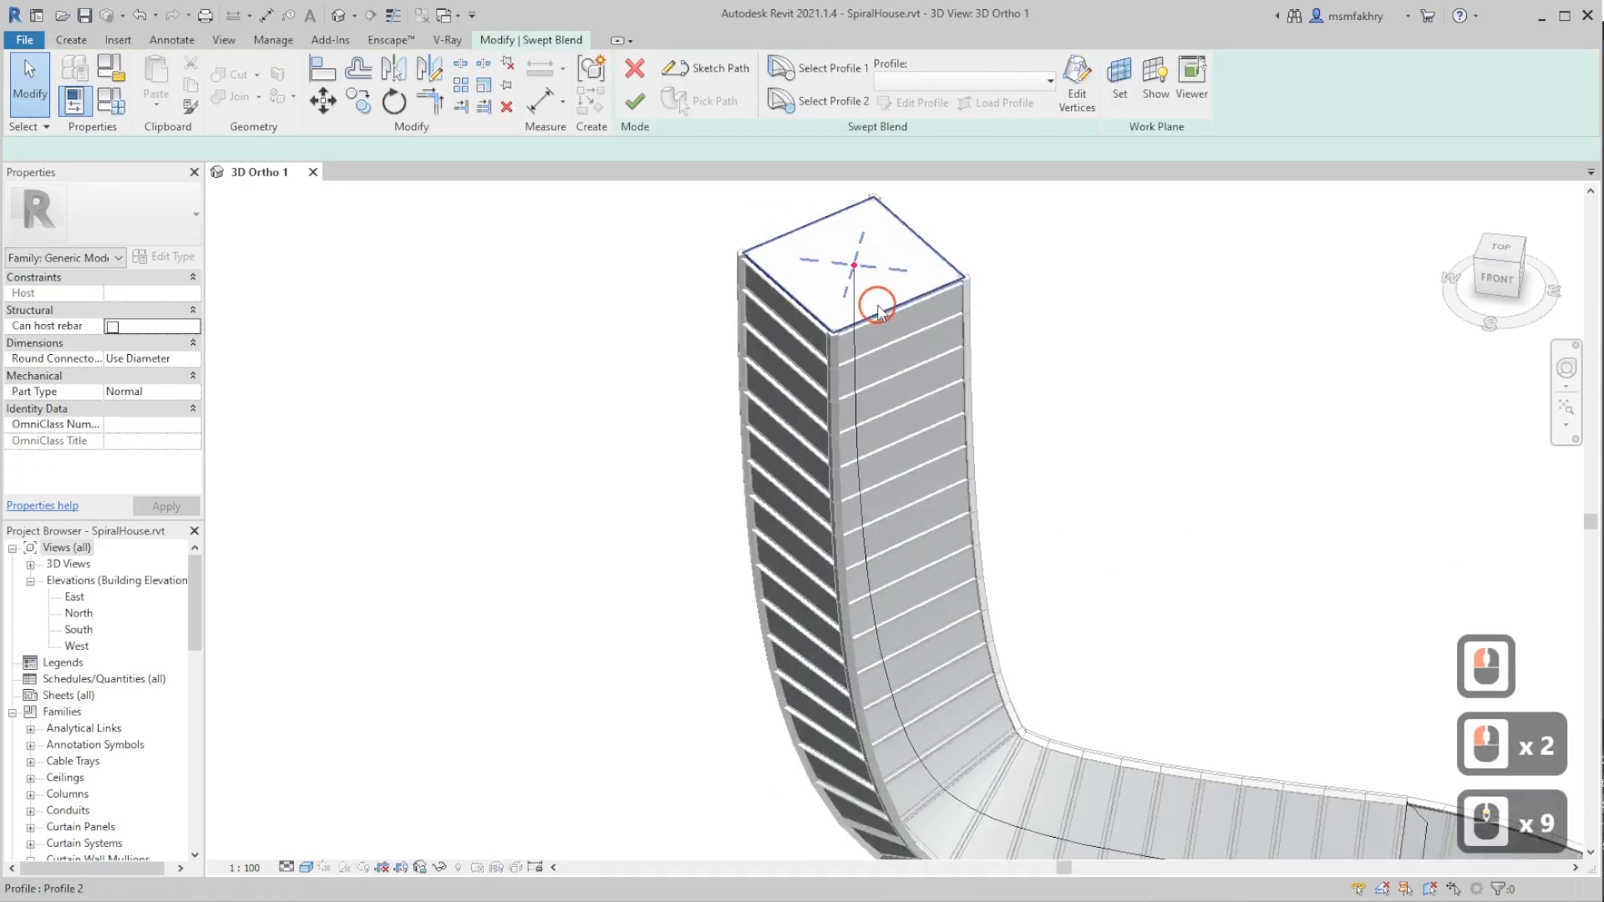
double_click(879, 310)
scroll(864, 209, up, 1)
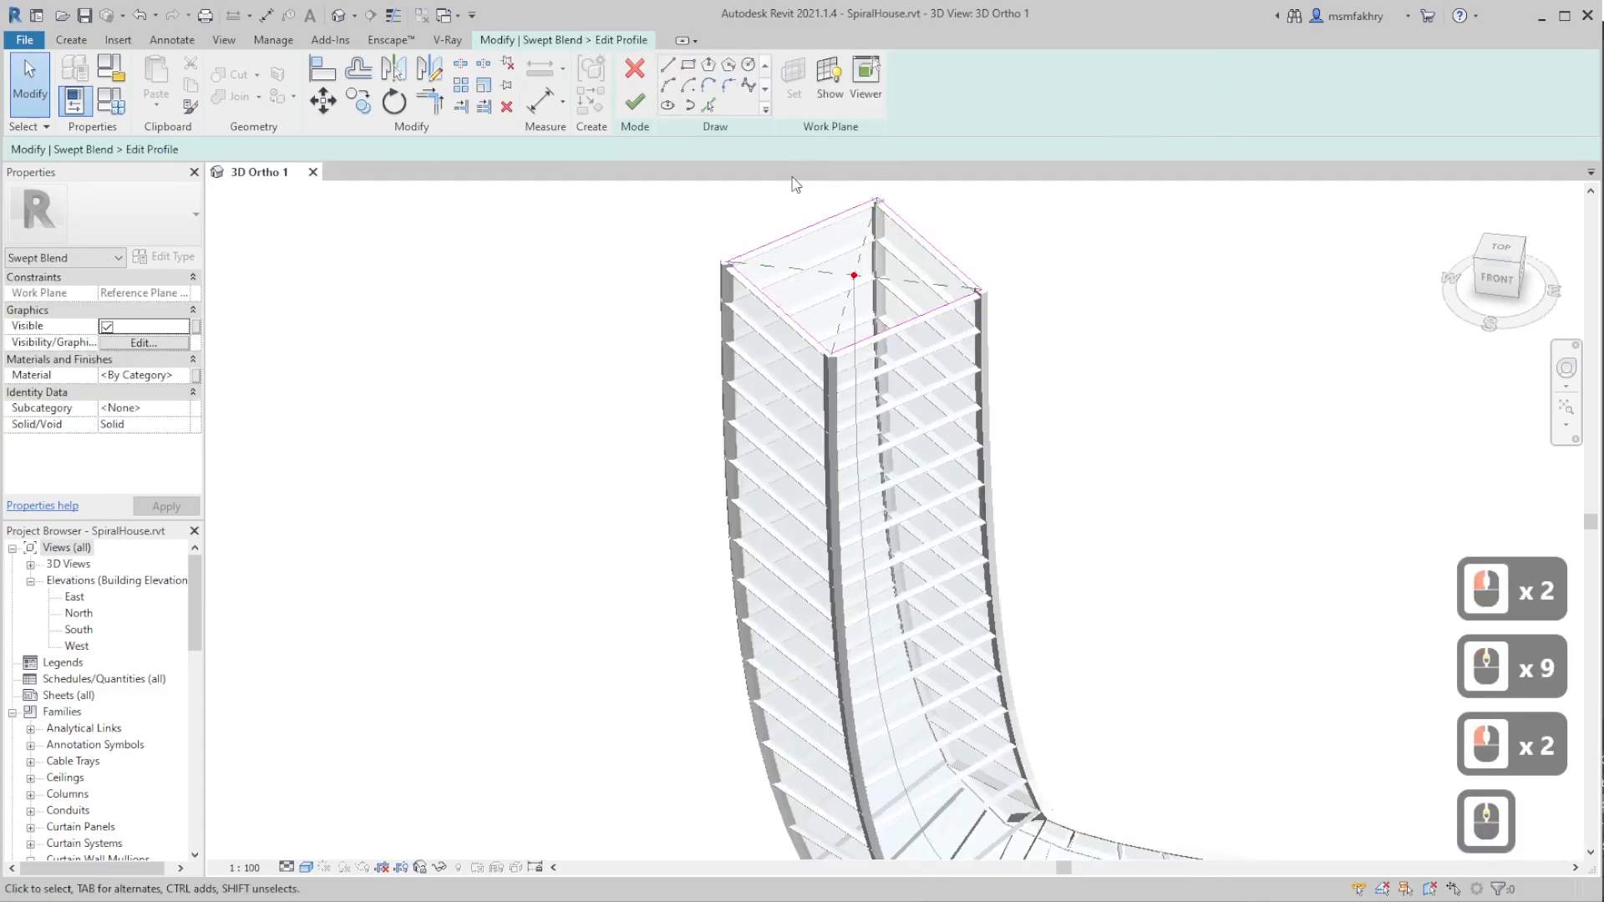
- Create a sketch line from the profile's corner-to-corner diagonal and add a parallel copy of it offset 200 mm
click(709, 106)
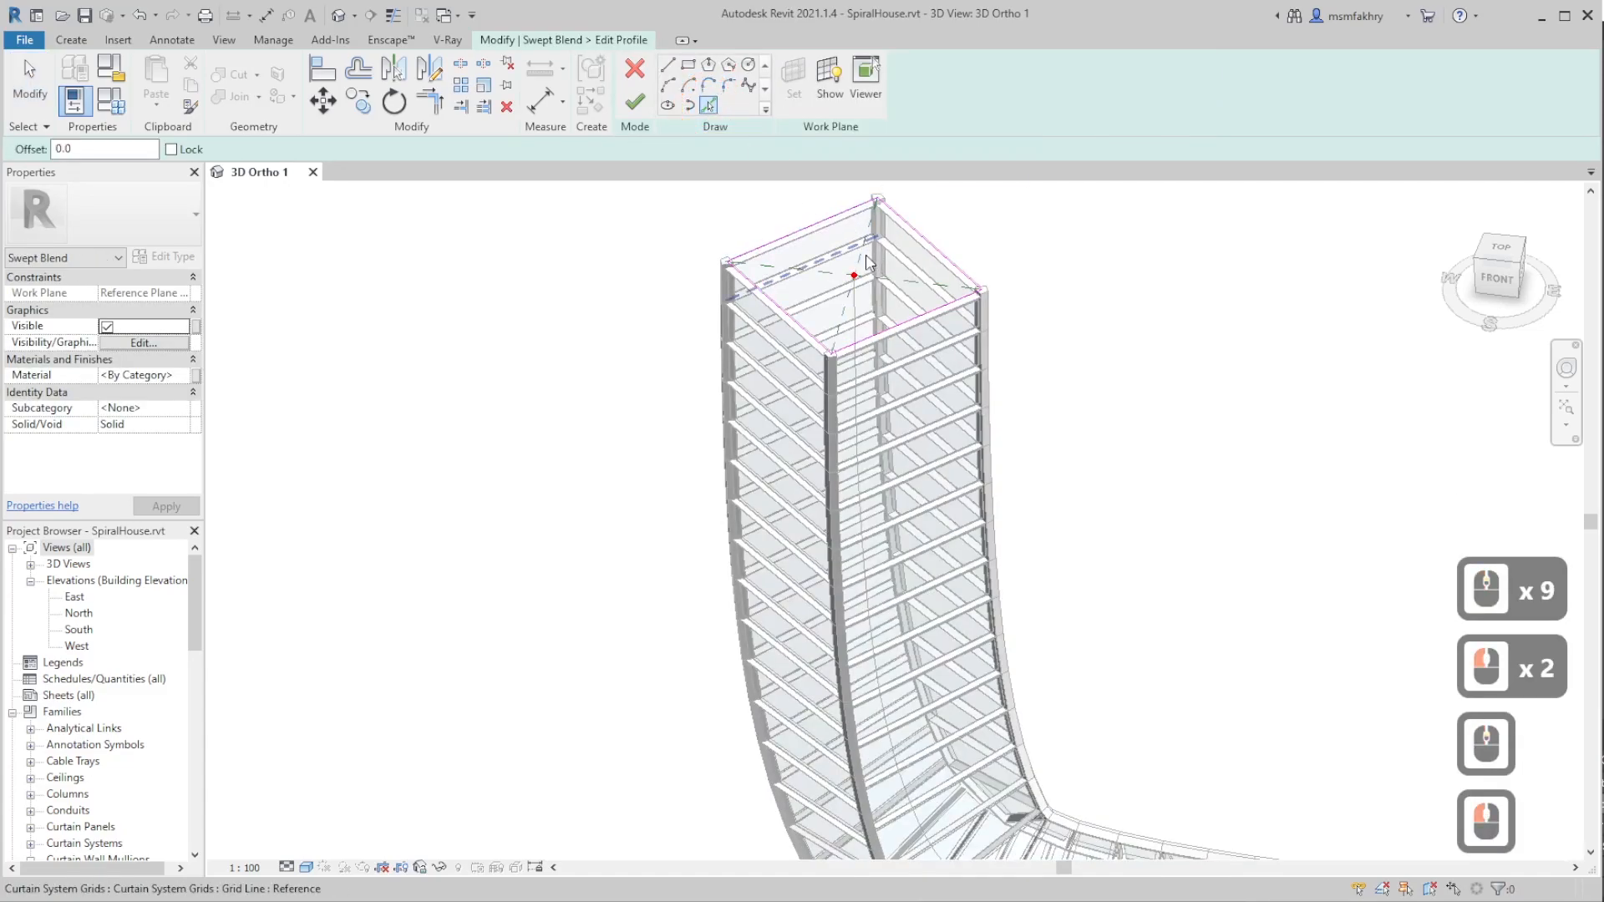
scroll(868, 262, up, 3)
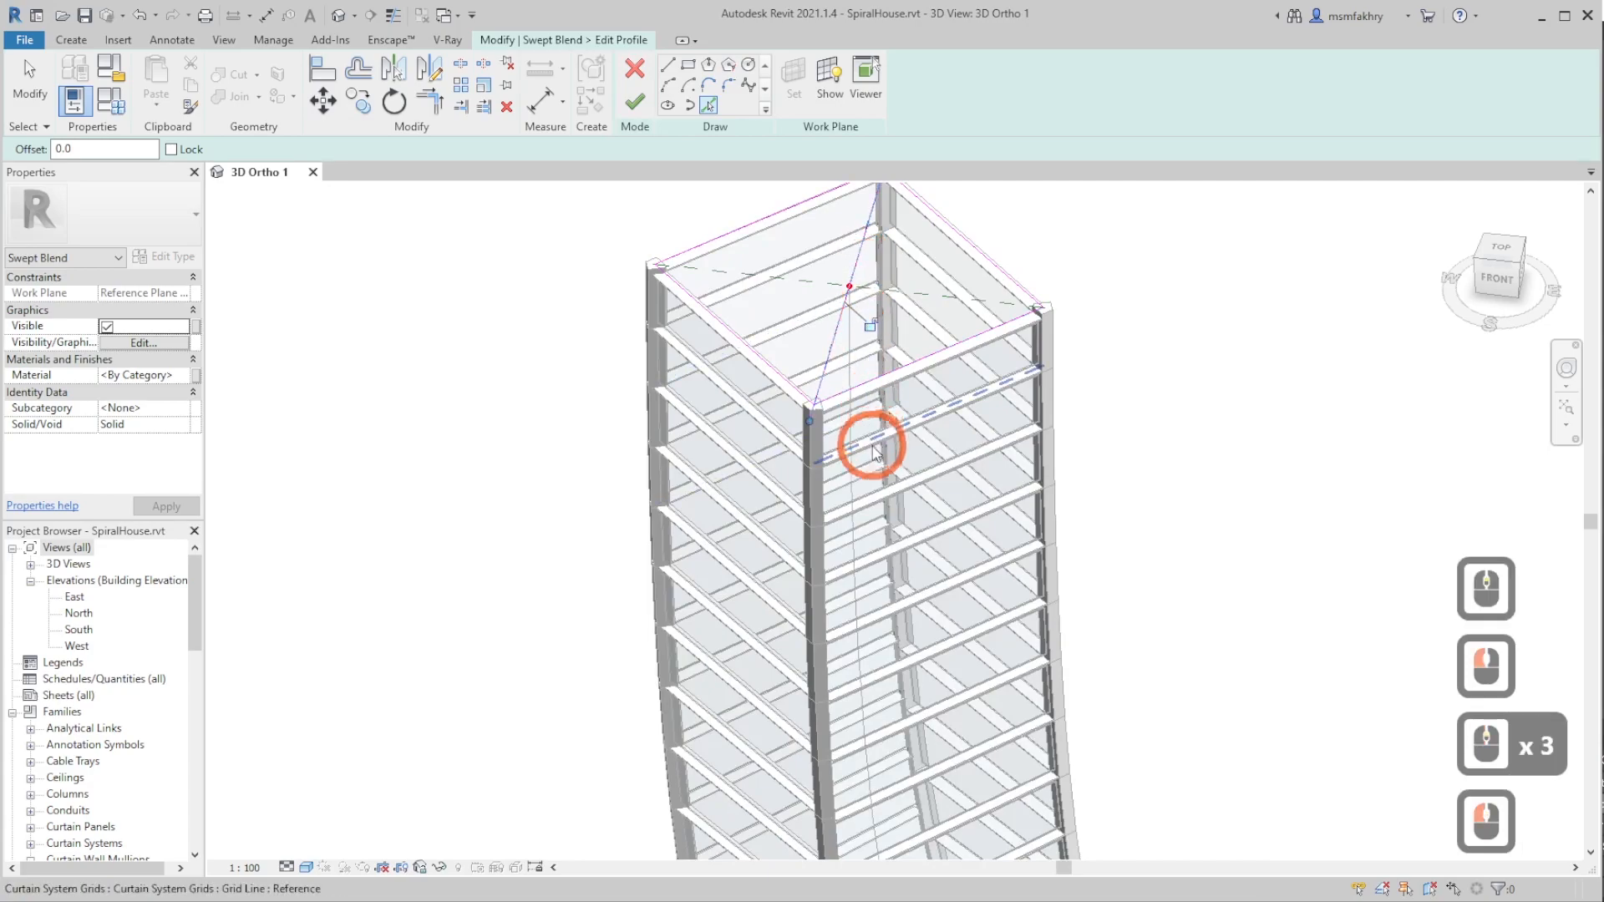
scroll(873, 451, up, 5)
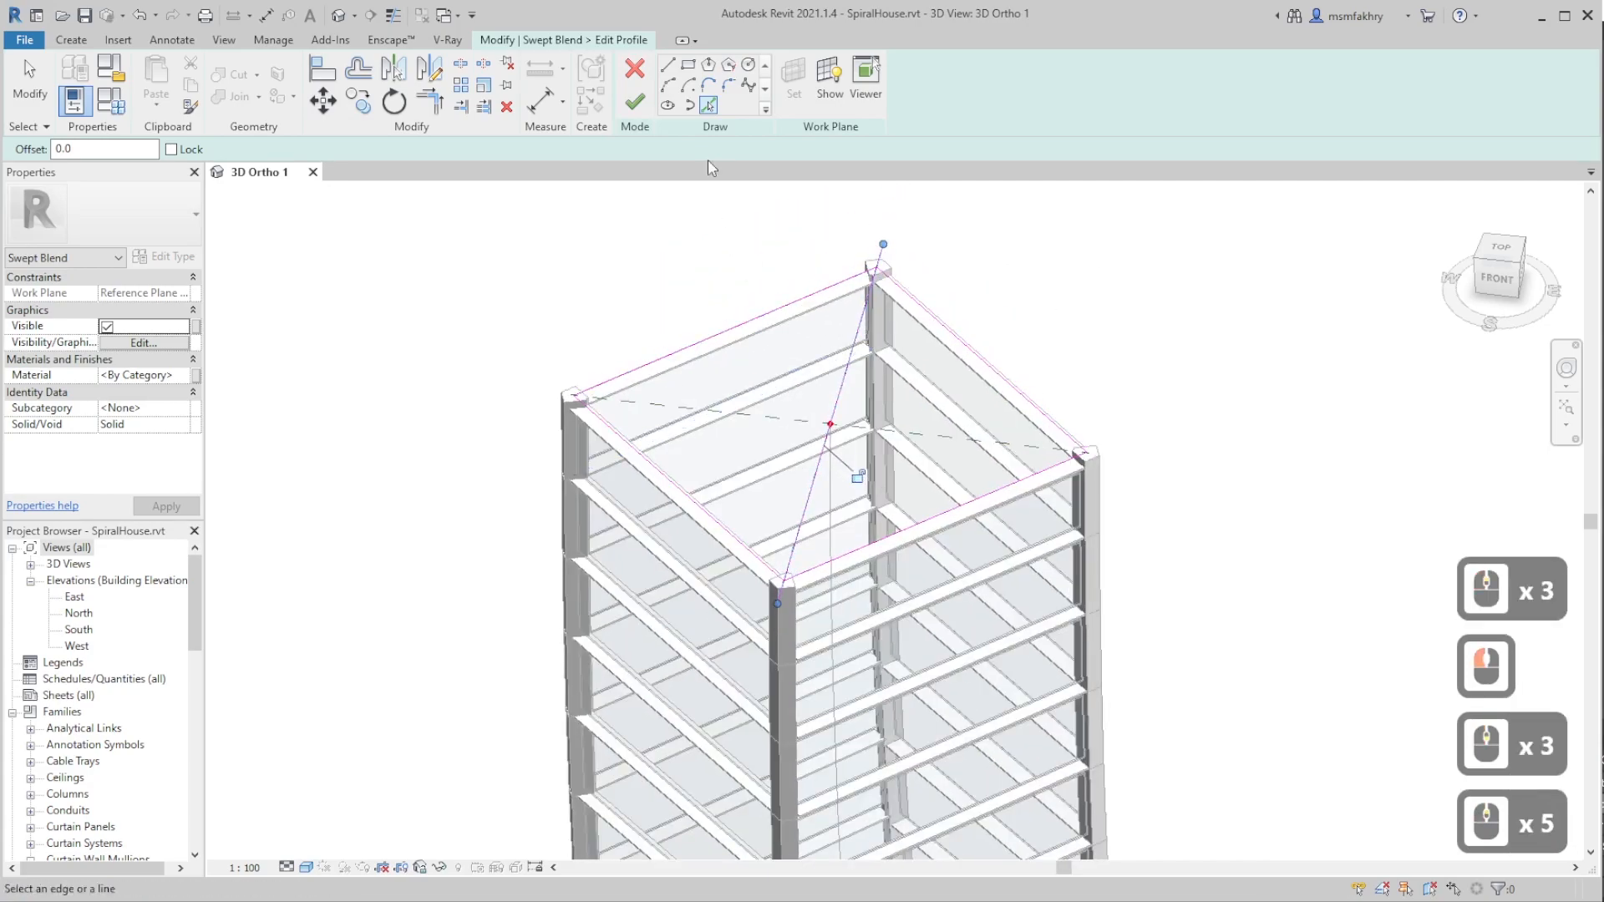
click(83, 147)
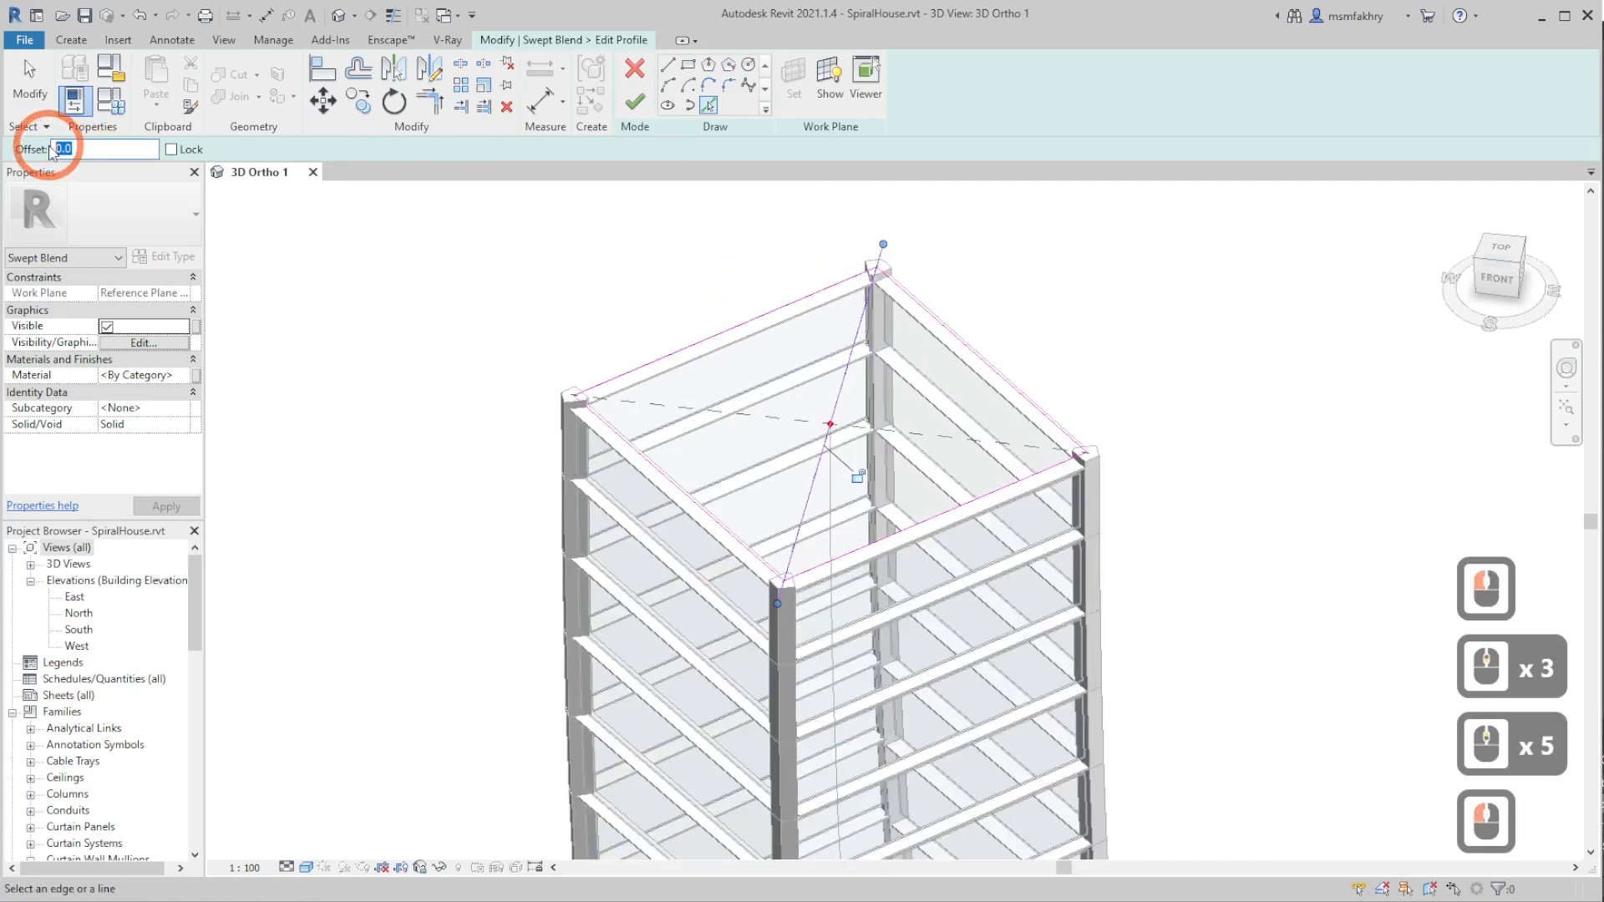
text(30cm)
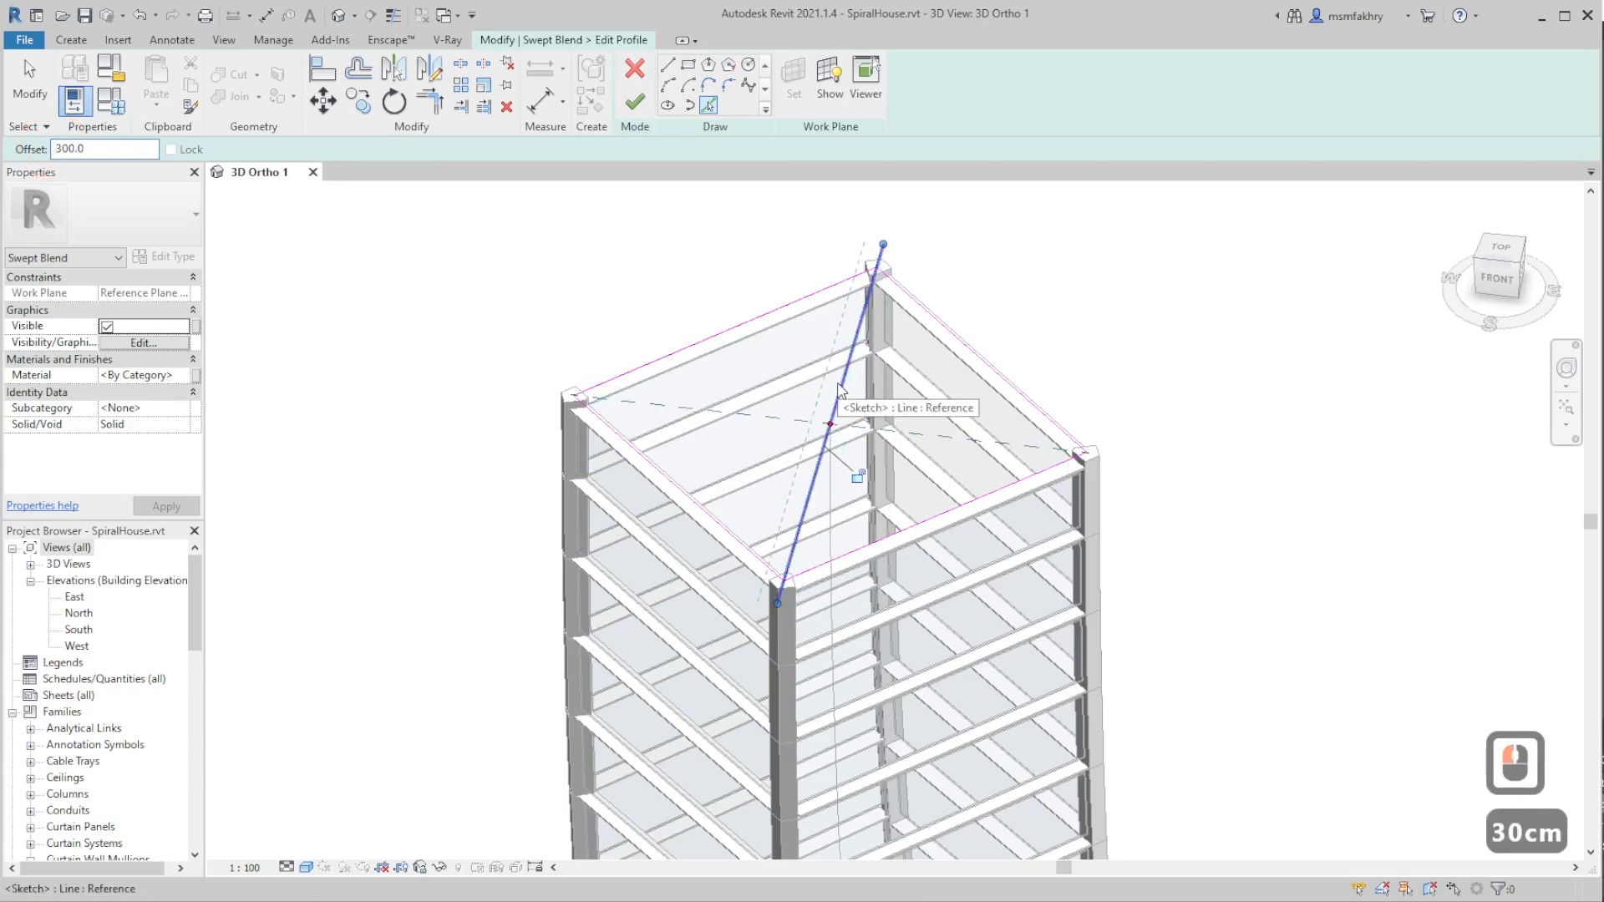
click(848, 340)
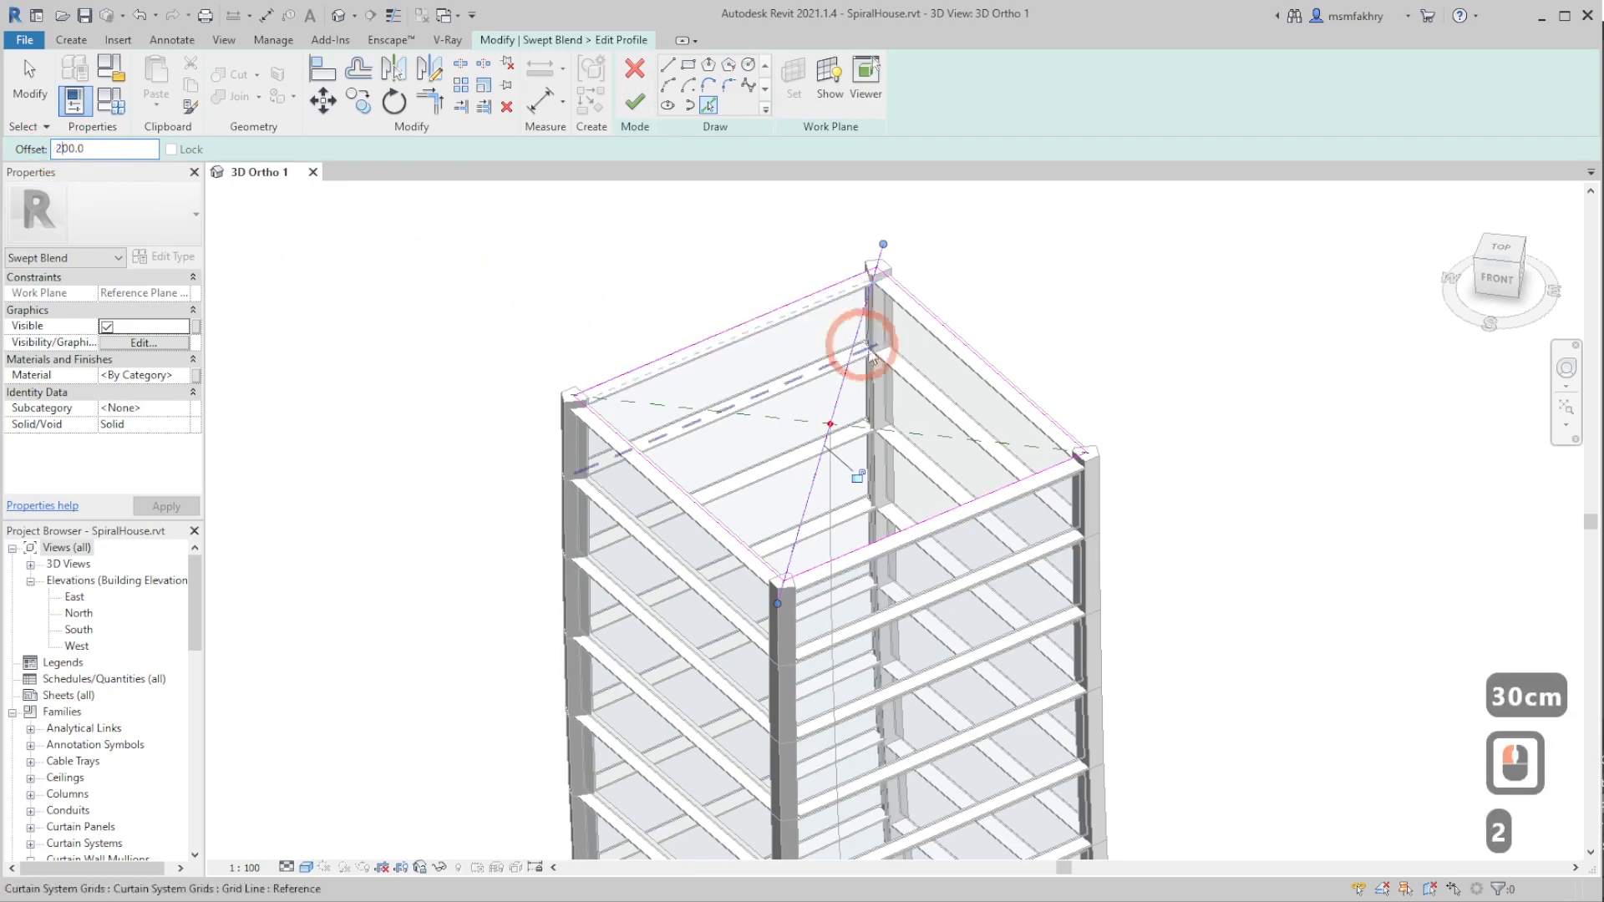
click(836, 384)
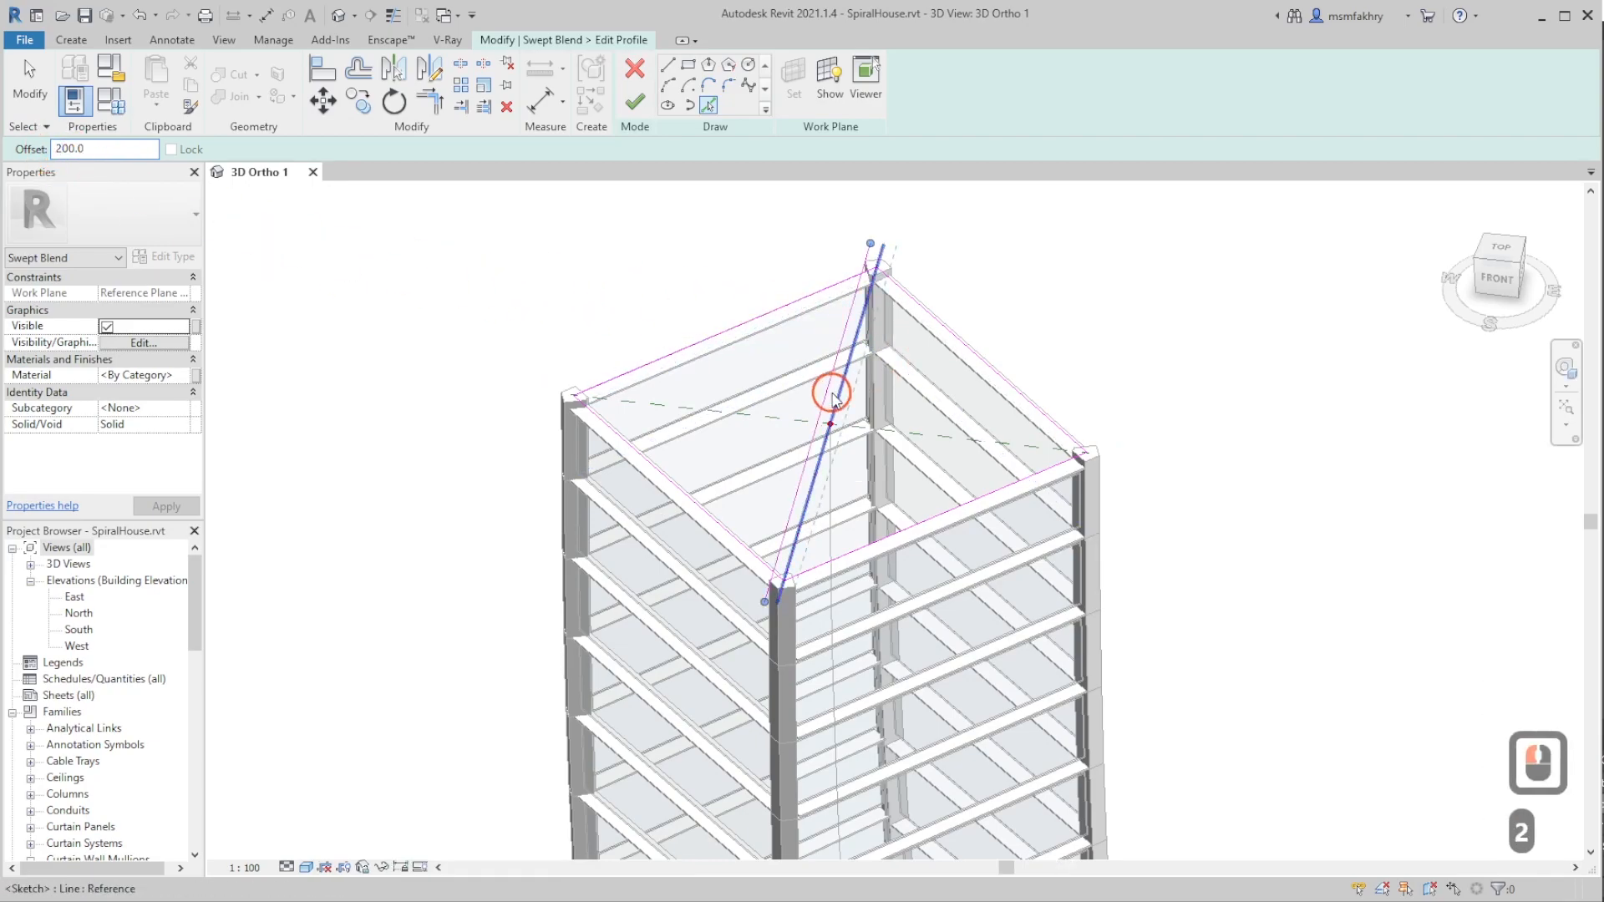
key(Escape)
- Trim the two parallel diagonal lines with the profile's outer edges at the front and rear corners
scroll(865, 322, up, 2)
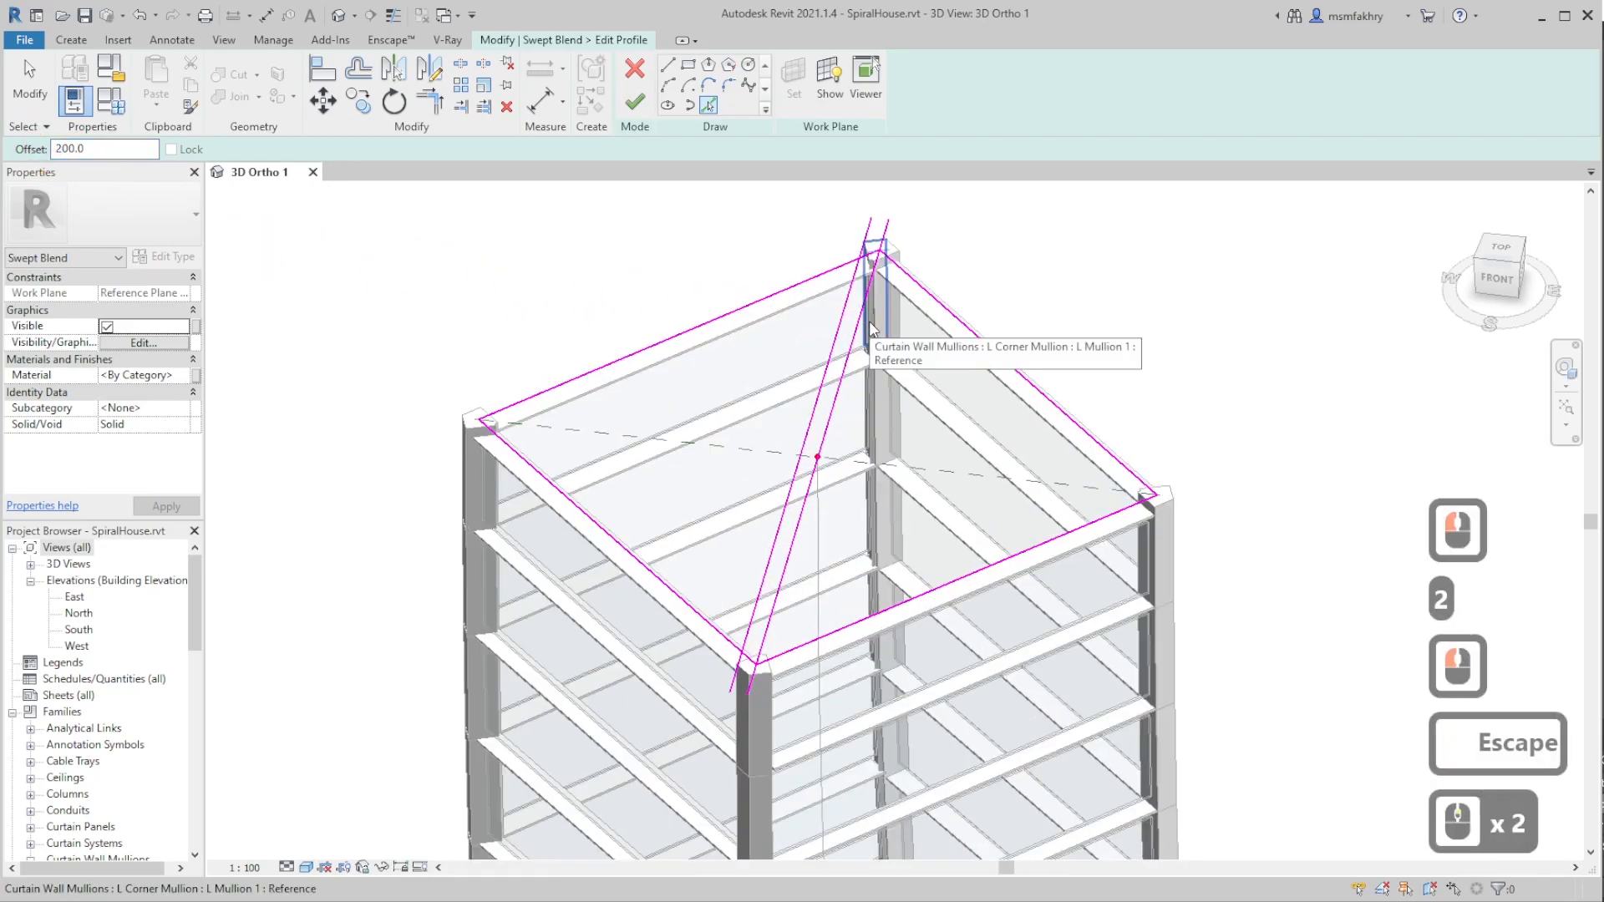
key(t)
key(r)
click(865, 255)
click(870, 260)
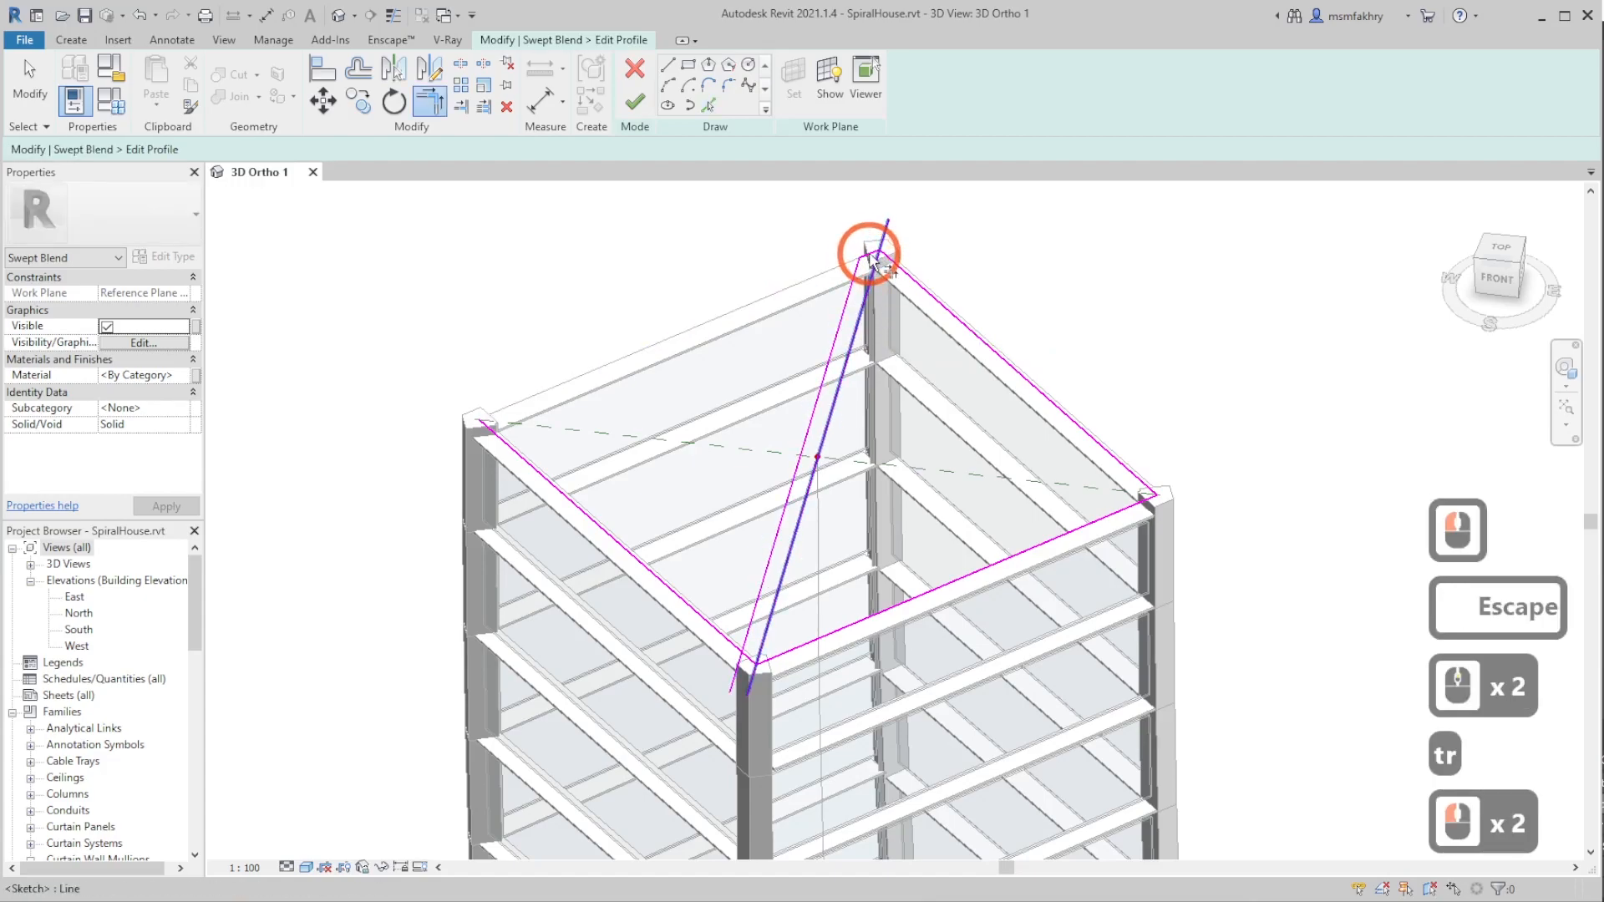
click(751, 636)
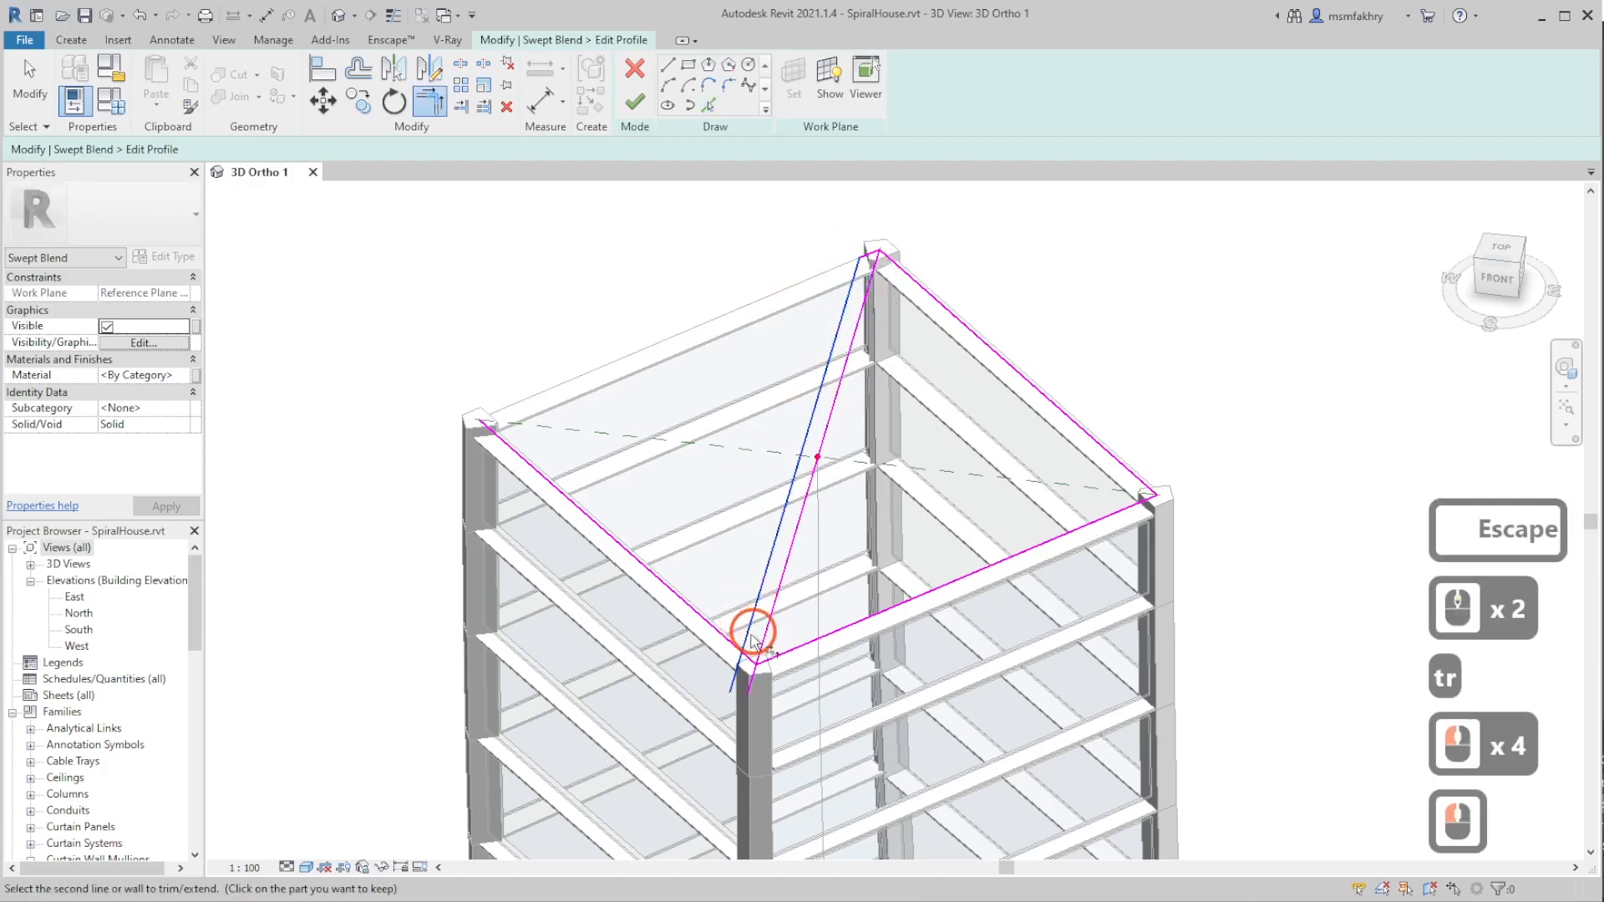
click(761, 641)
click(749, 656)
click(749, 659)
click(750, 662)
key(Escape)
key(Escape)
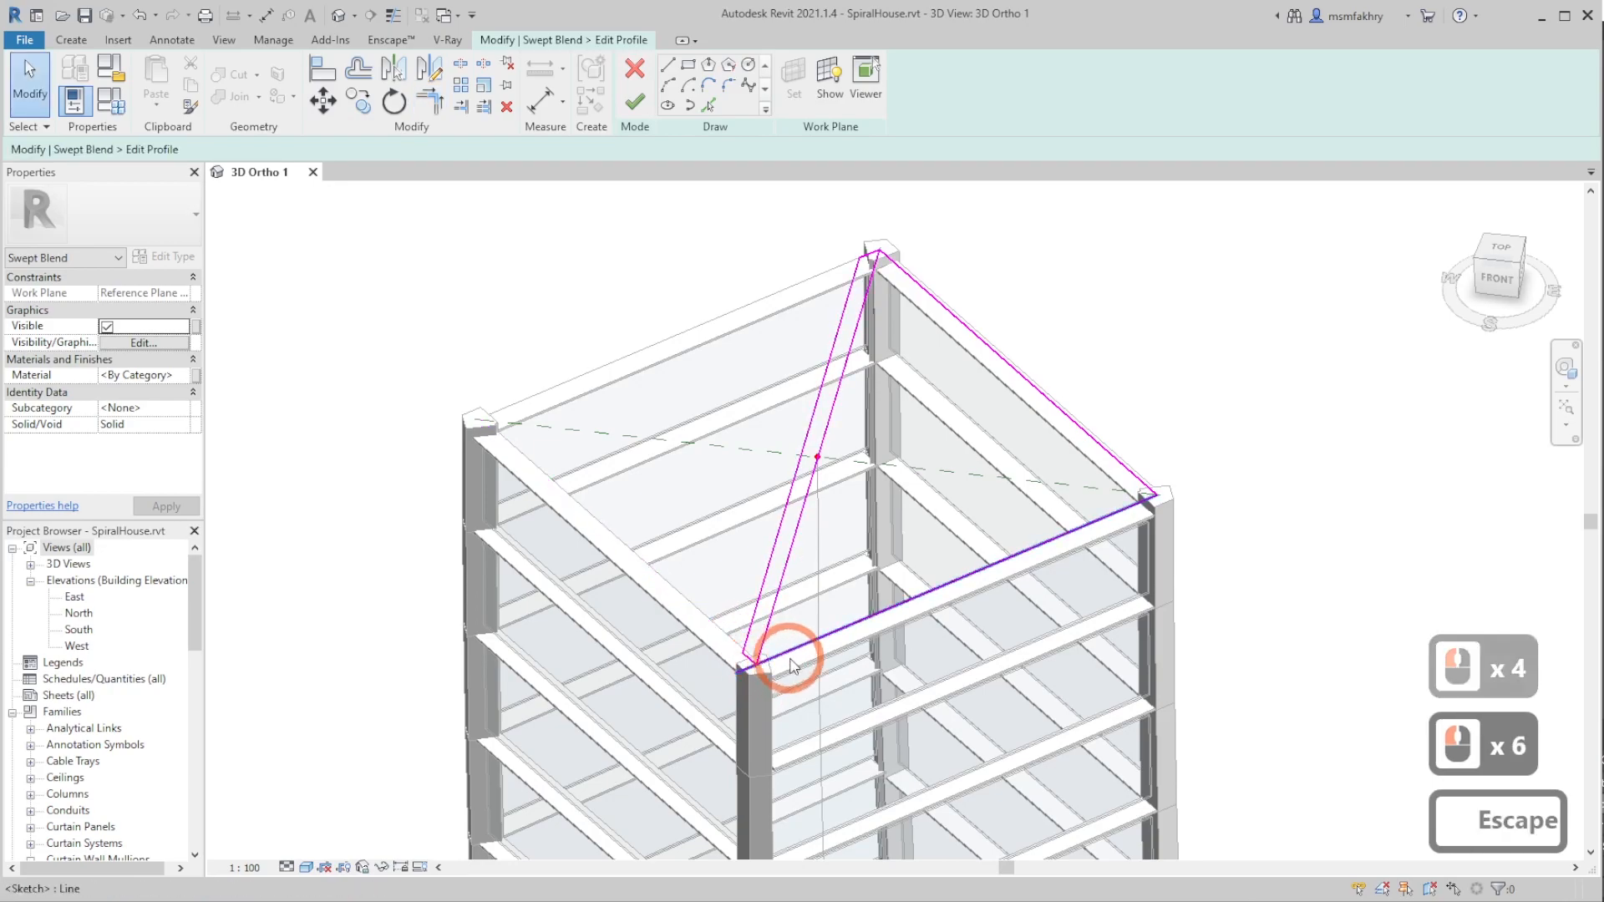
- Delete the two remaining outer edges of the upper extension's Profile 2 and finish the profile sketch
click(1062, 420)
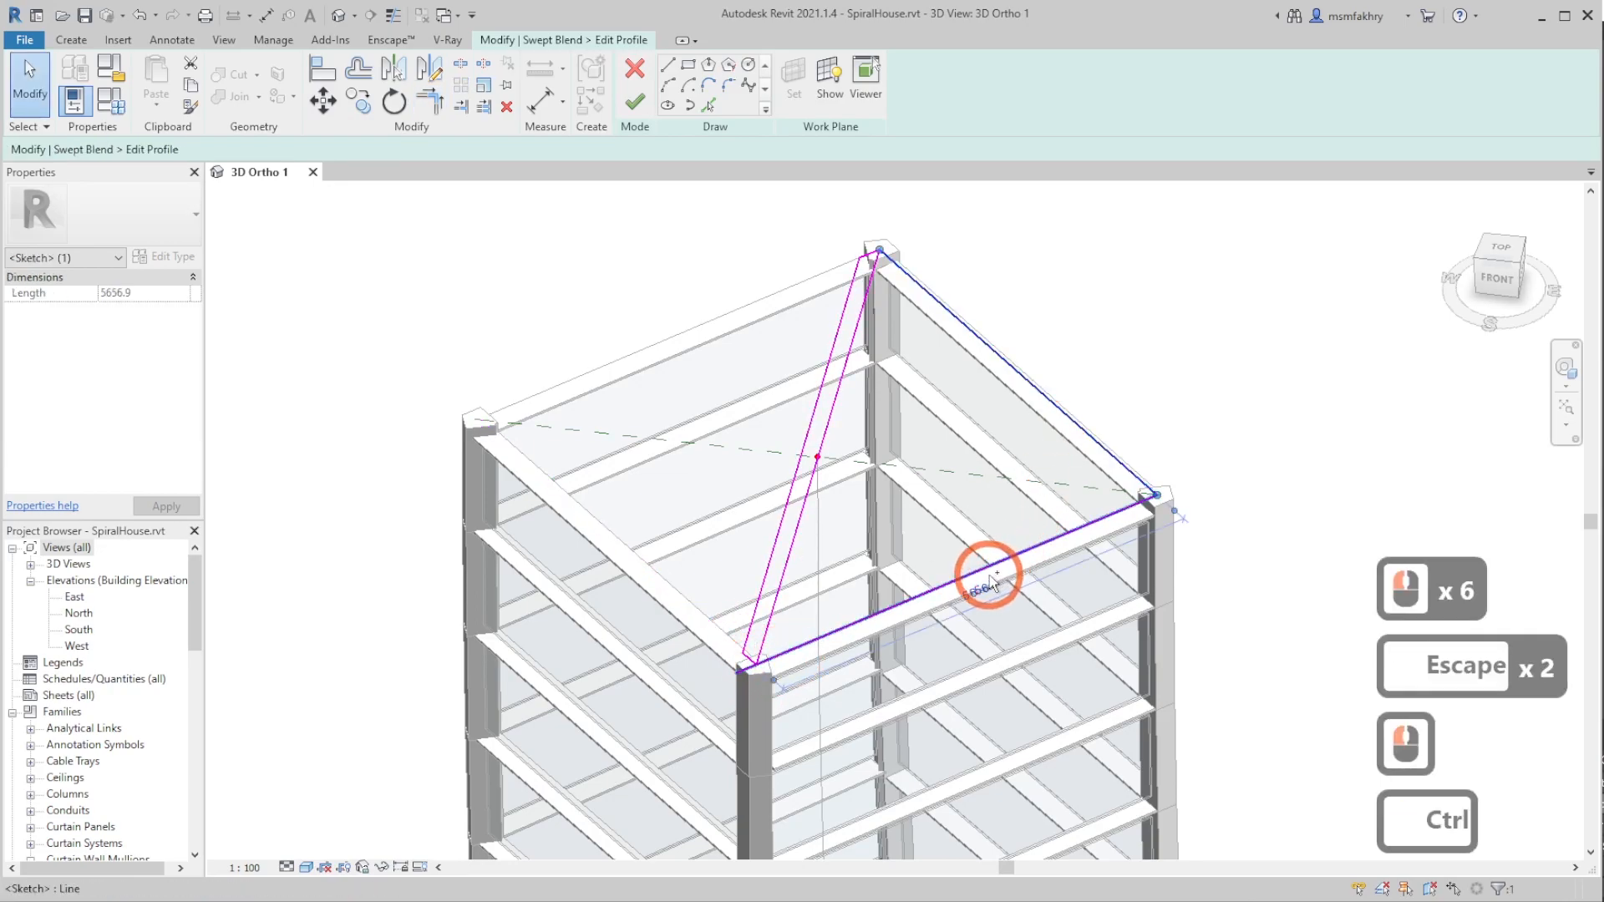
ctrl+click(995, 562)
key(Delete)
scroll(838, 222, down, 7)
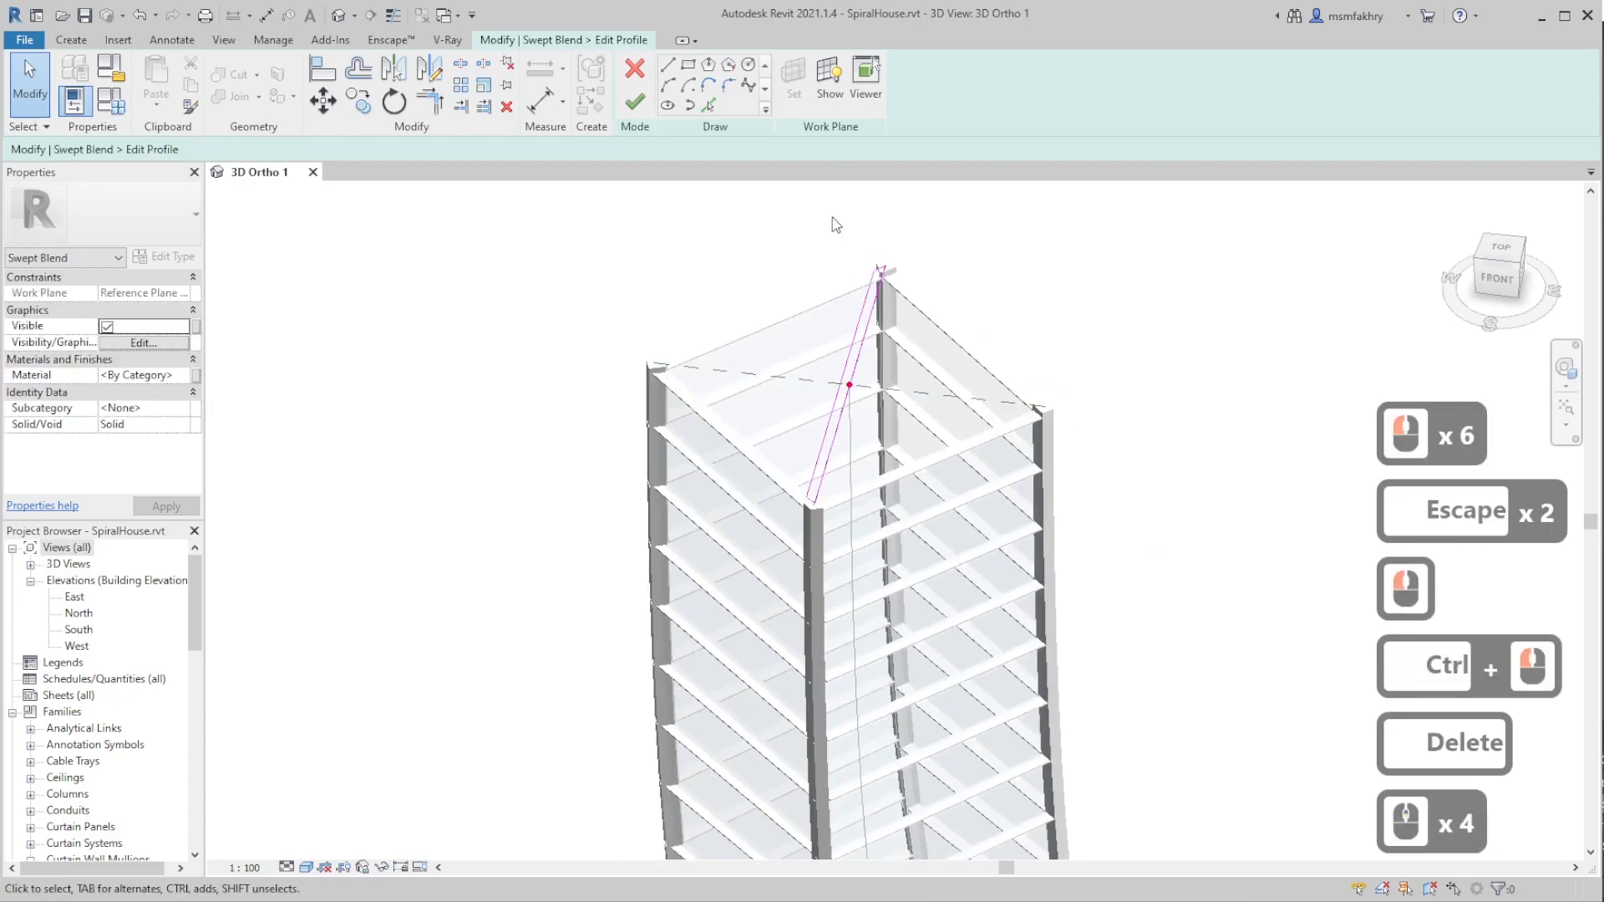
click(634, 101)
- Open the upper extension's Profile 1 sketch at the spiral joint and pick its diagonal as a sketch line
scroll(753, 300, up, 5)
scroll(754, 300, down, 4)
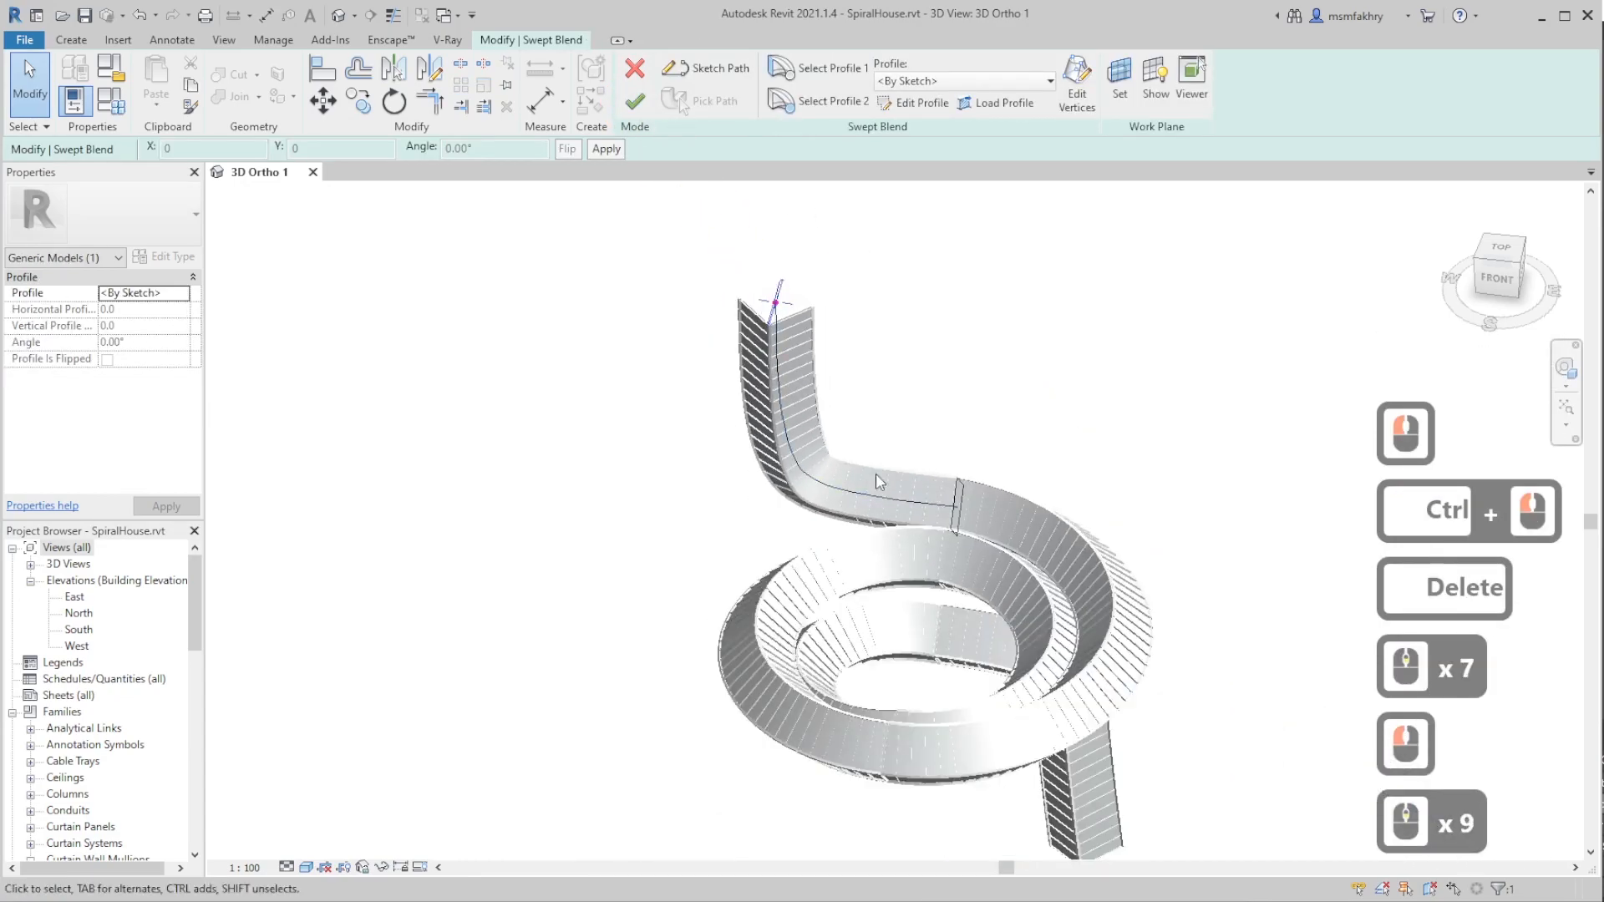
scroll(955, 451, up, 12)
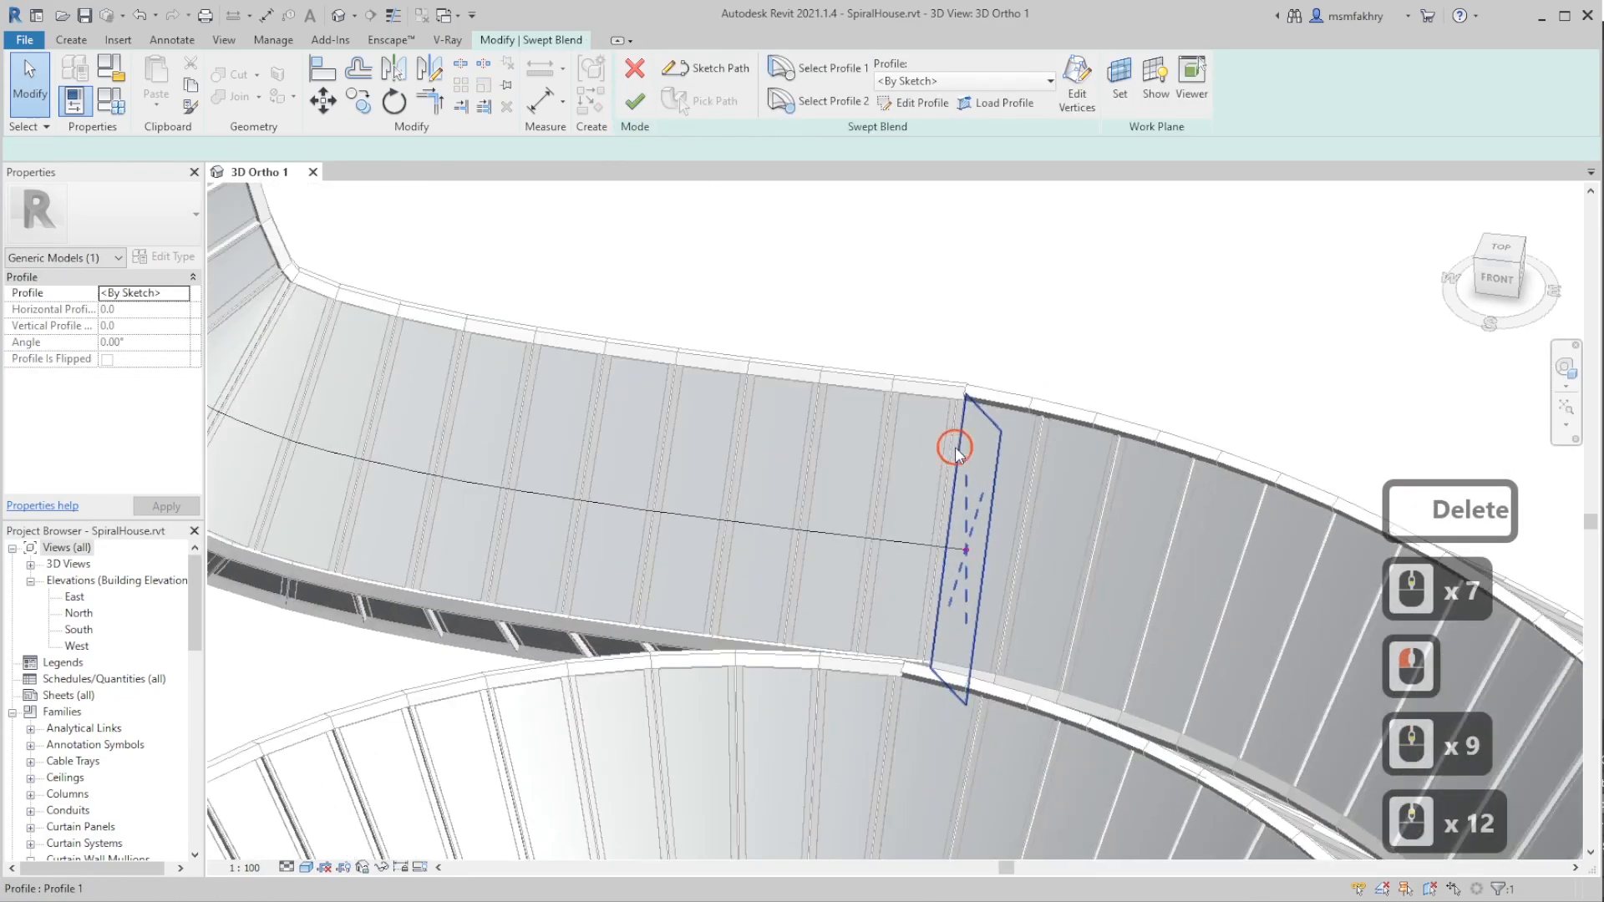
double_click(954, 451)
scroll(952, 443, up, 2)
scroll(952, 442, down, 3)
key(shift)
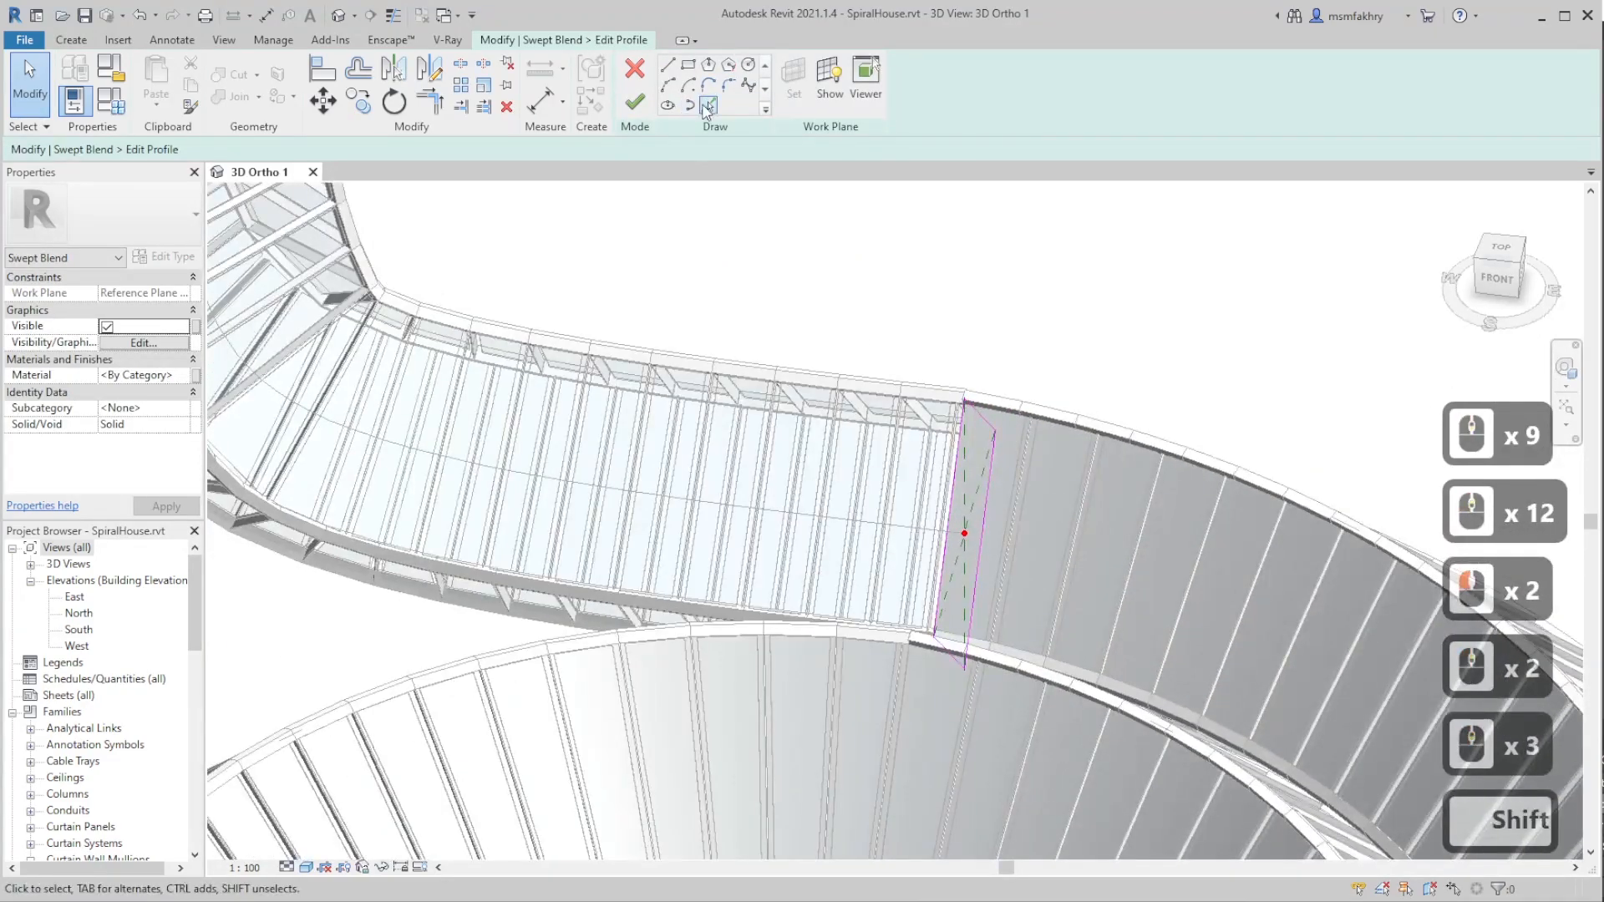
click(708, 108)
shift+middle_drag(1102, 473, 1073, 528)
click(1155, 558)
- Check the outer spiral segment's swept blend from several sides and finish its in-place model
scroll(1156, 558, up, 4)
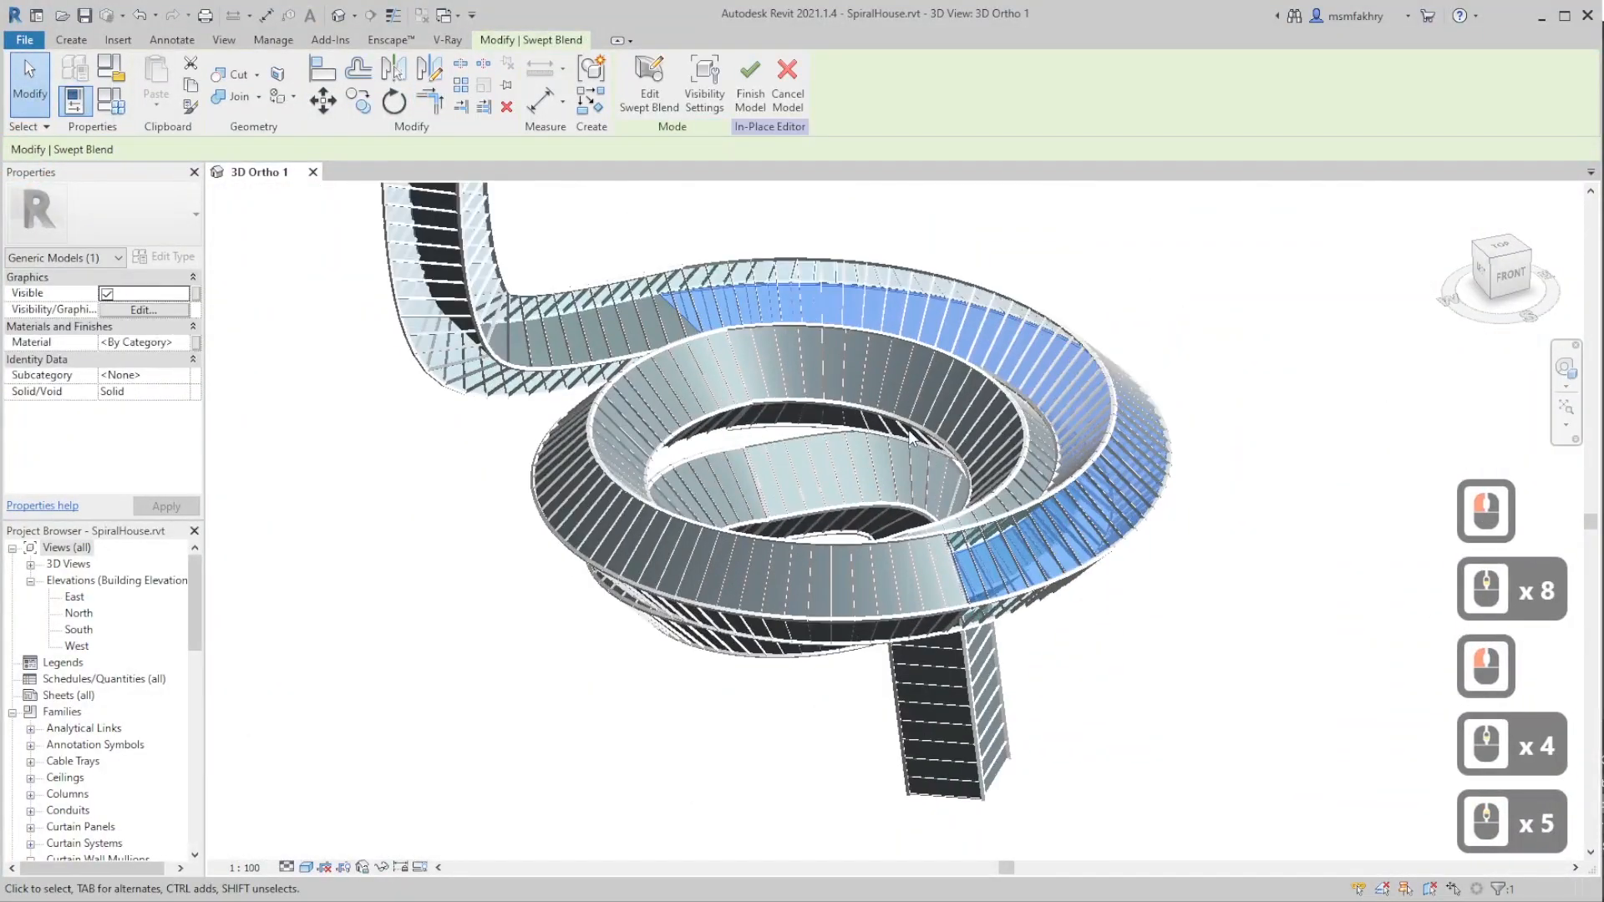
scroll(961, 425, down, 3)
scroll(960, 425, up, 2)
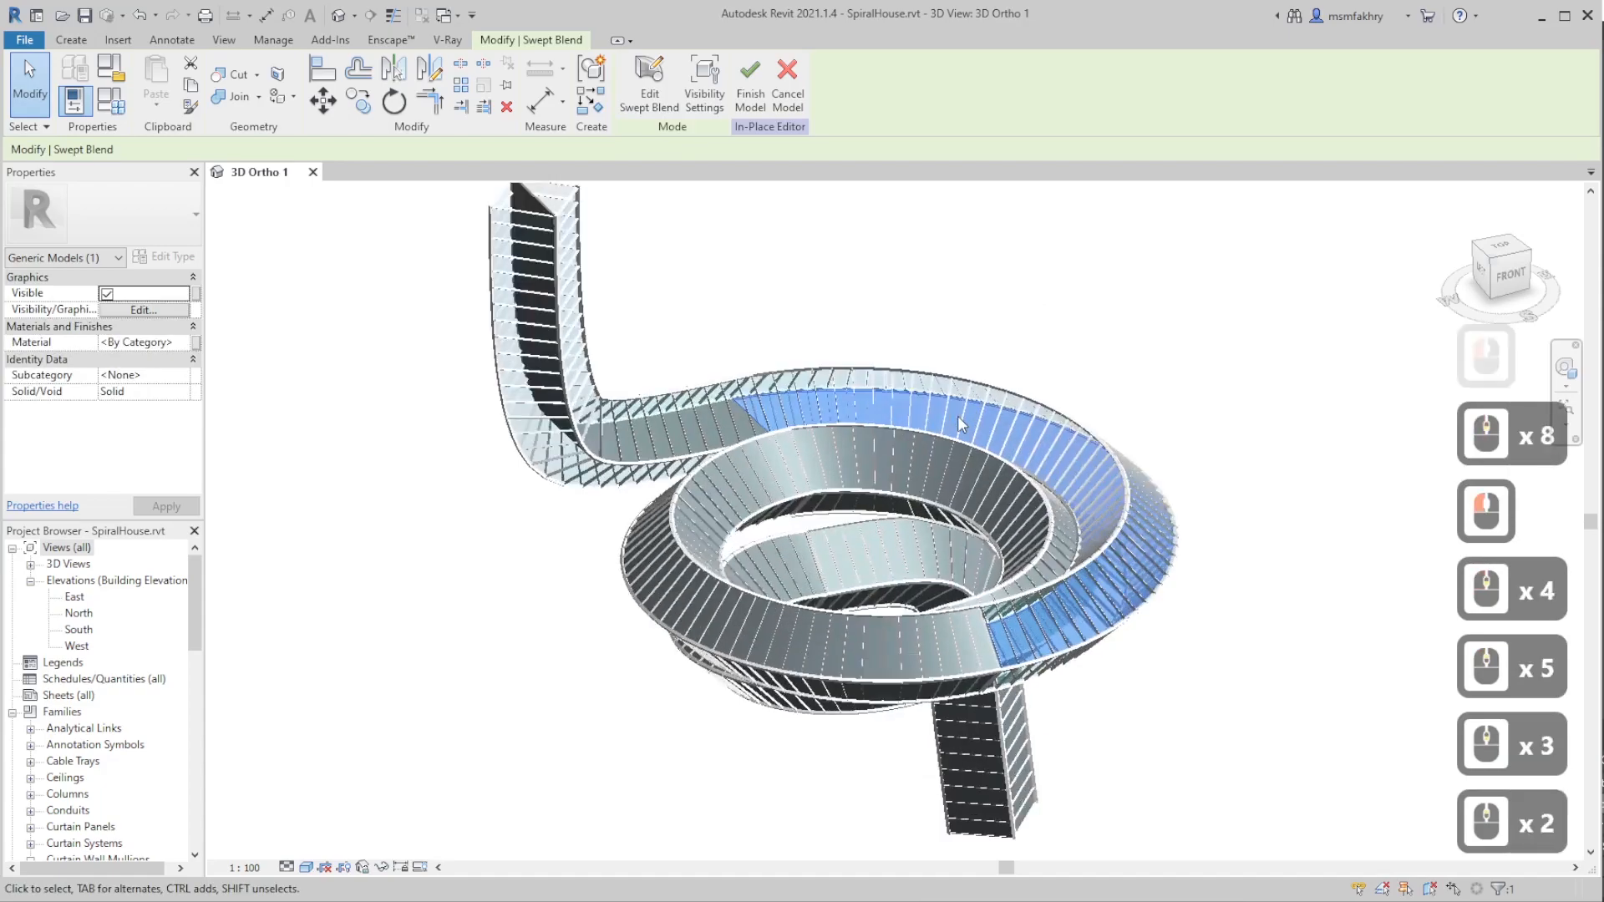
shift+middle_drag(1049, 653, 740, 554)
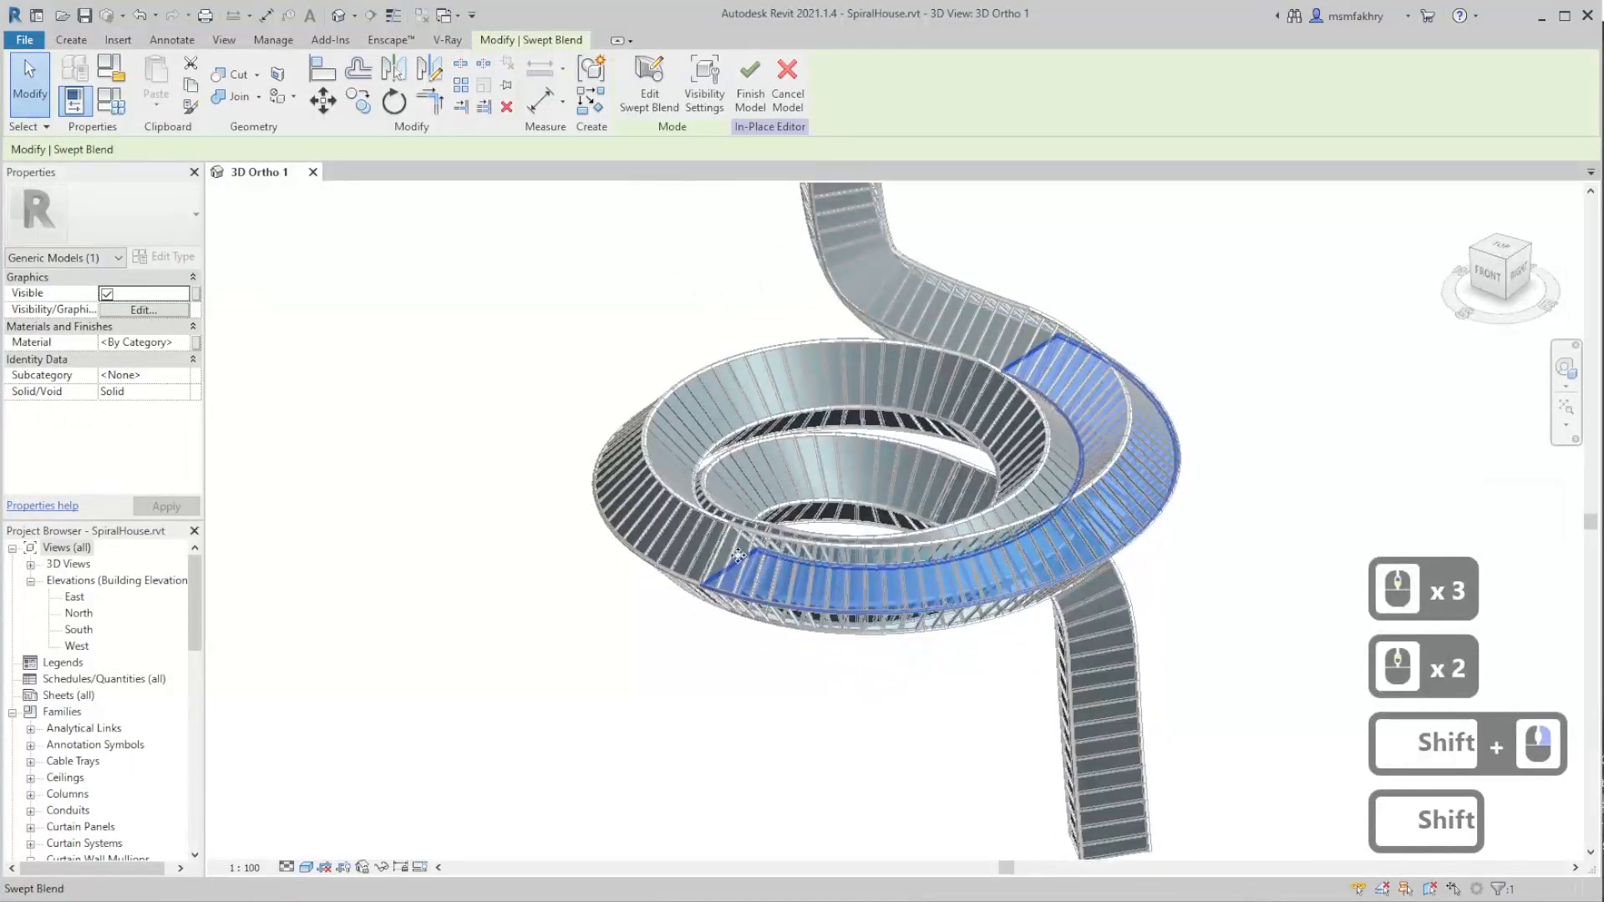
scroll(740, 554, up, 6)
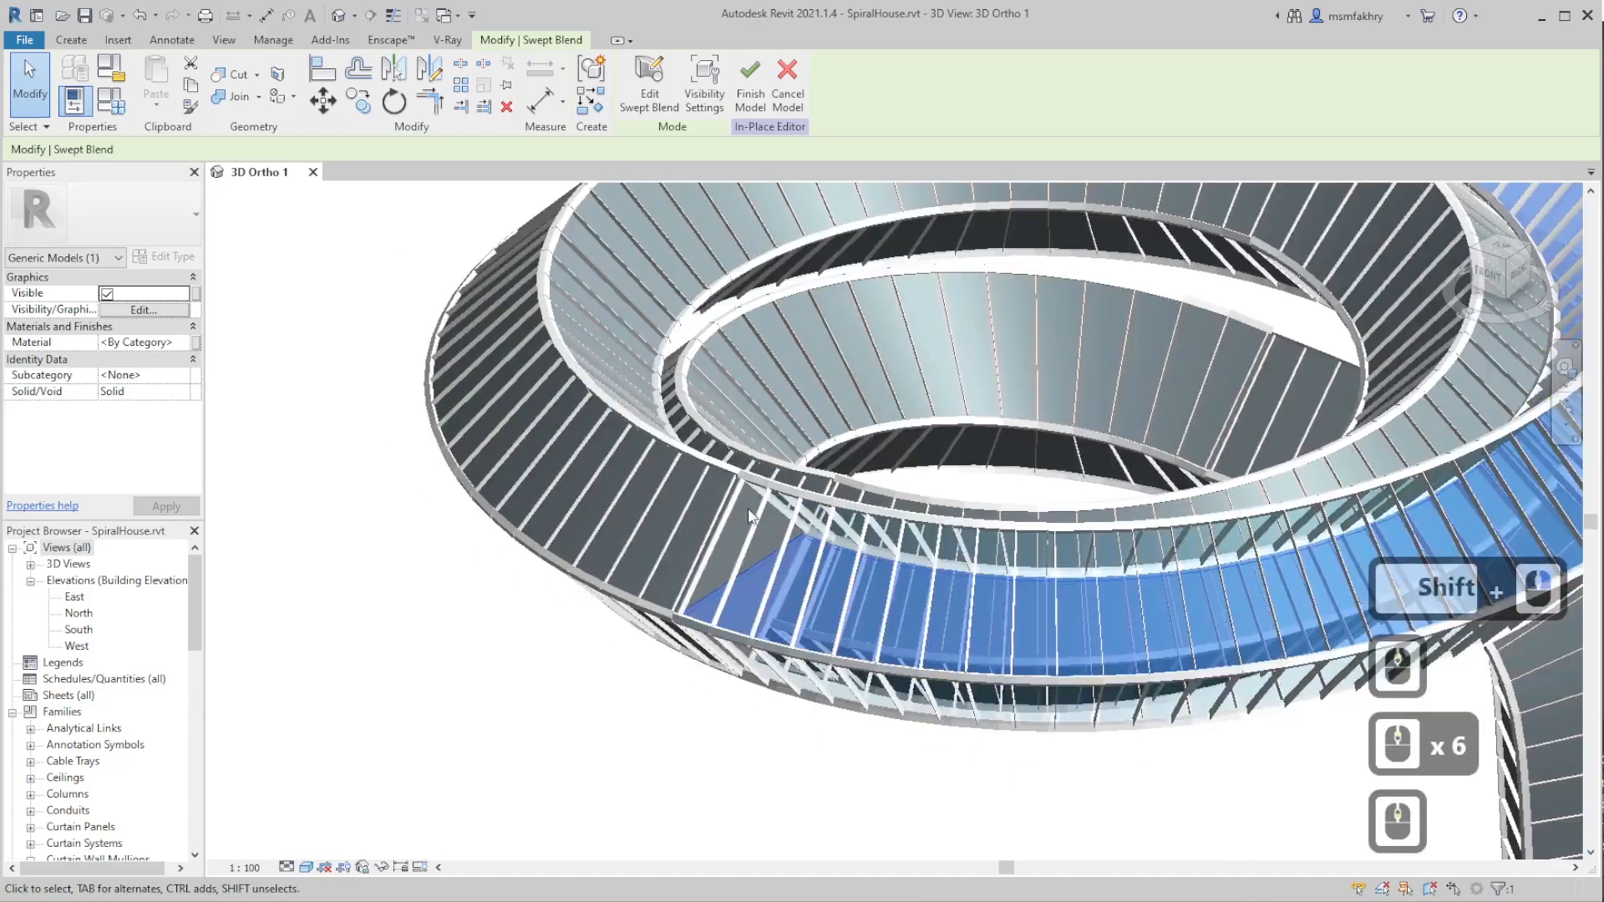
click(746, 90)
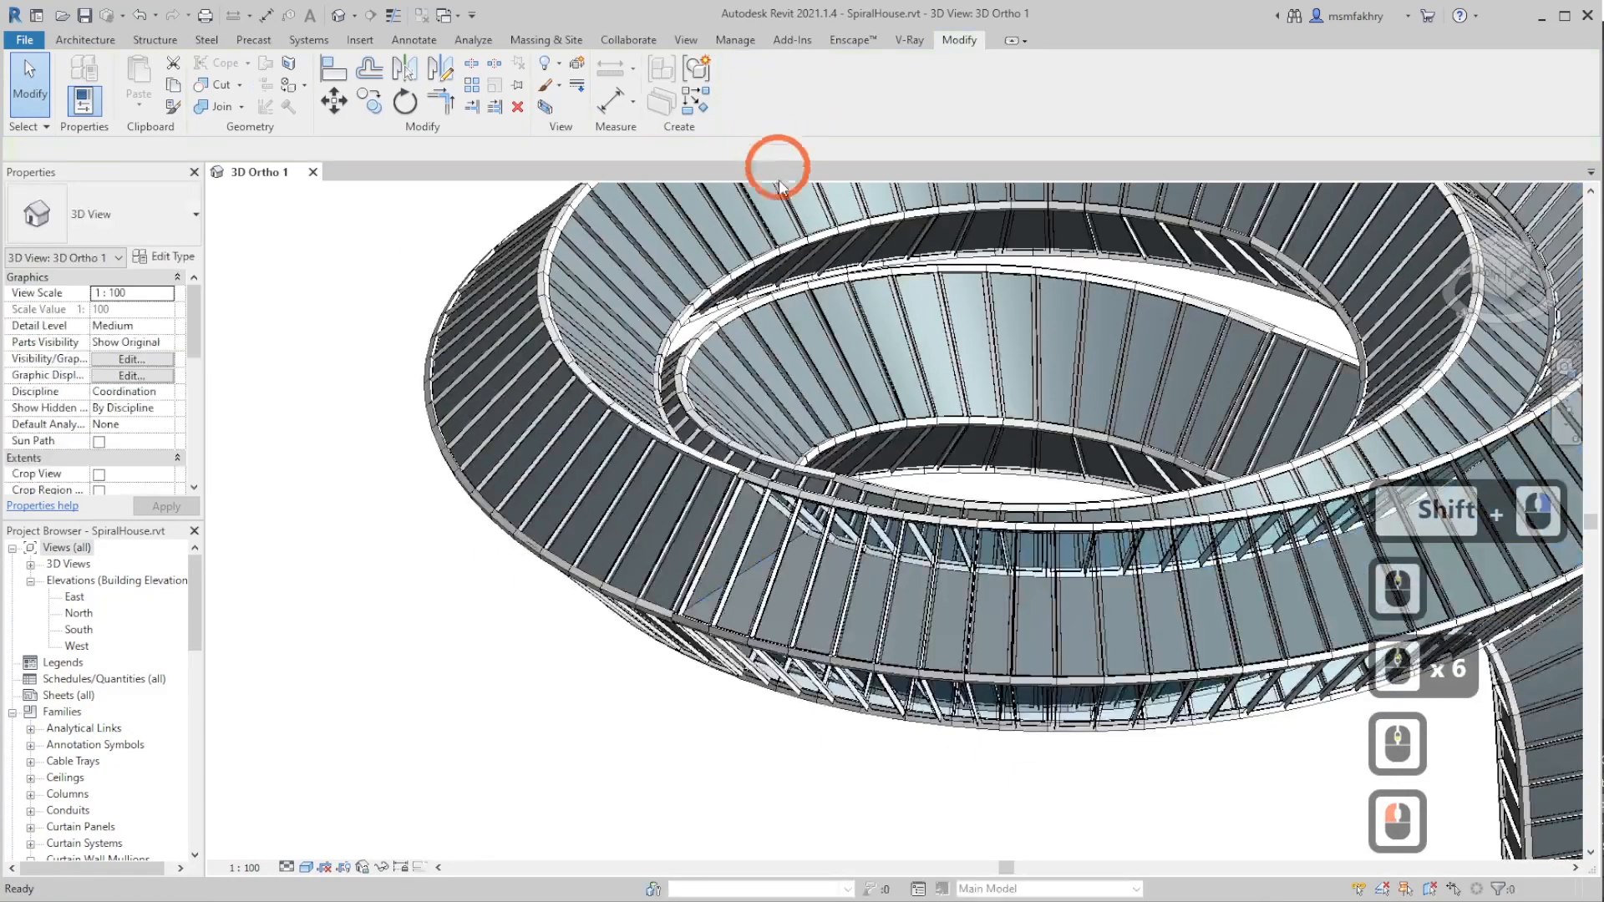
- Edit the adjoining twirled house2 generic model in place and open its swept blend's Profile 2 sketch
key(Tab)
click(715, 538)
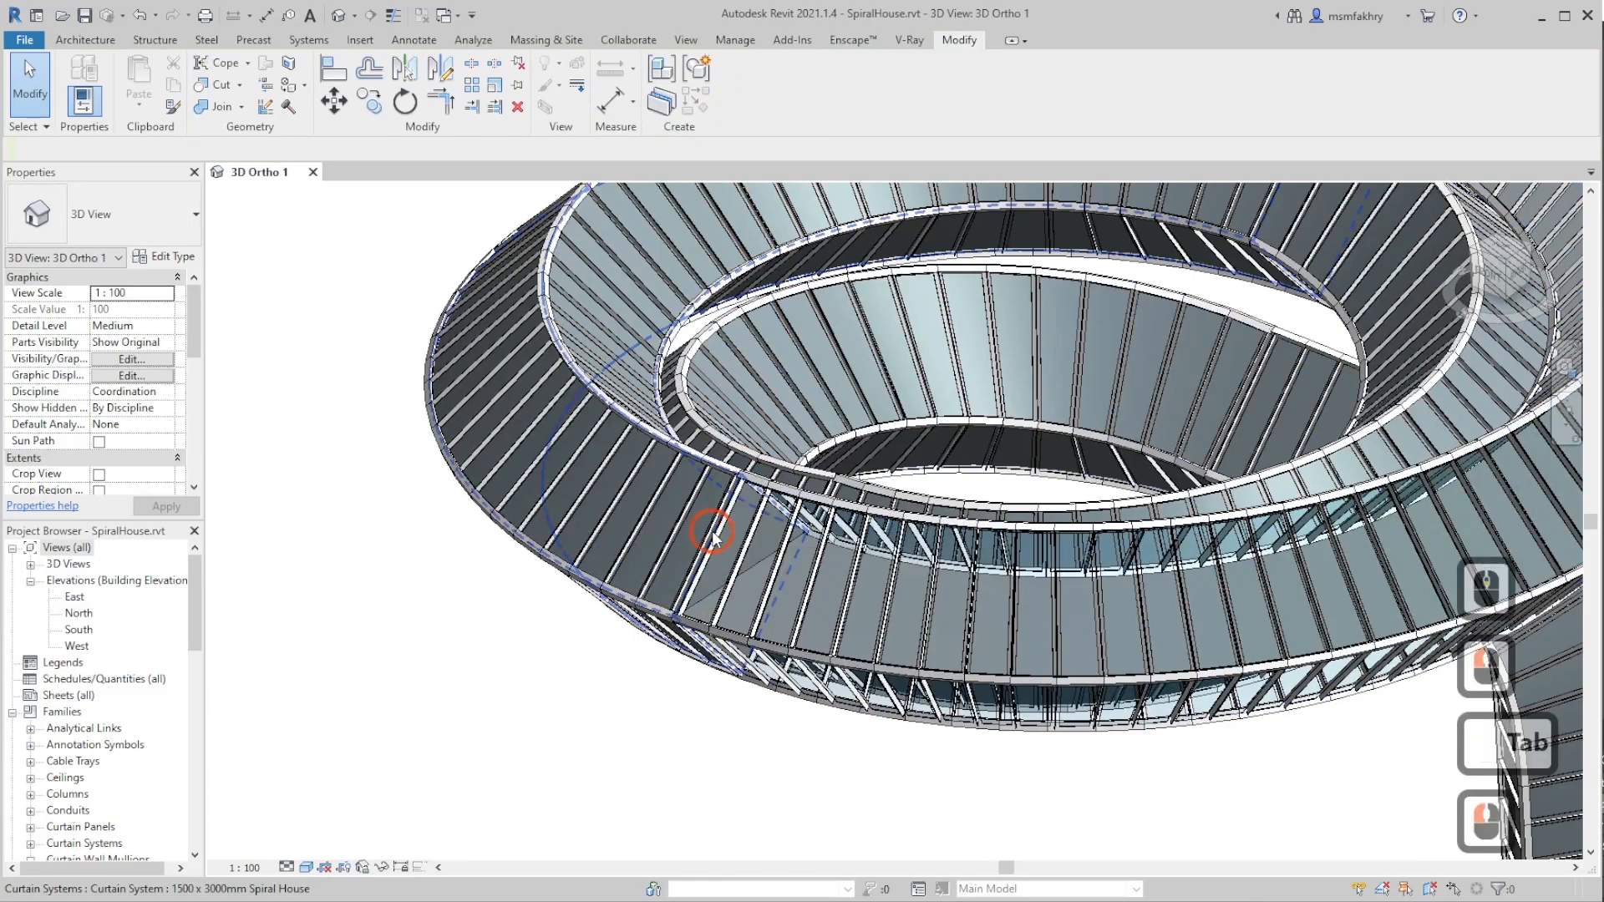
key(Tab)
key(Tab)
click(712, 537)
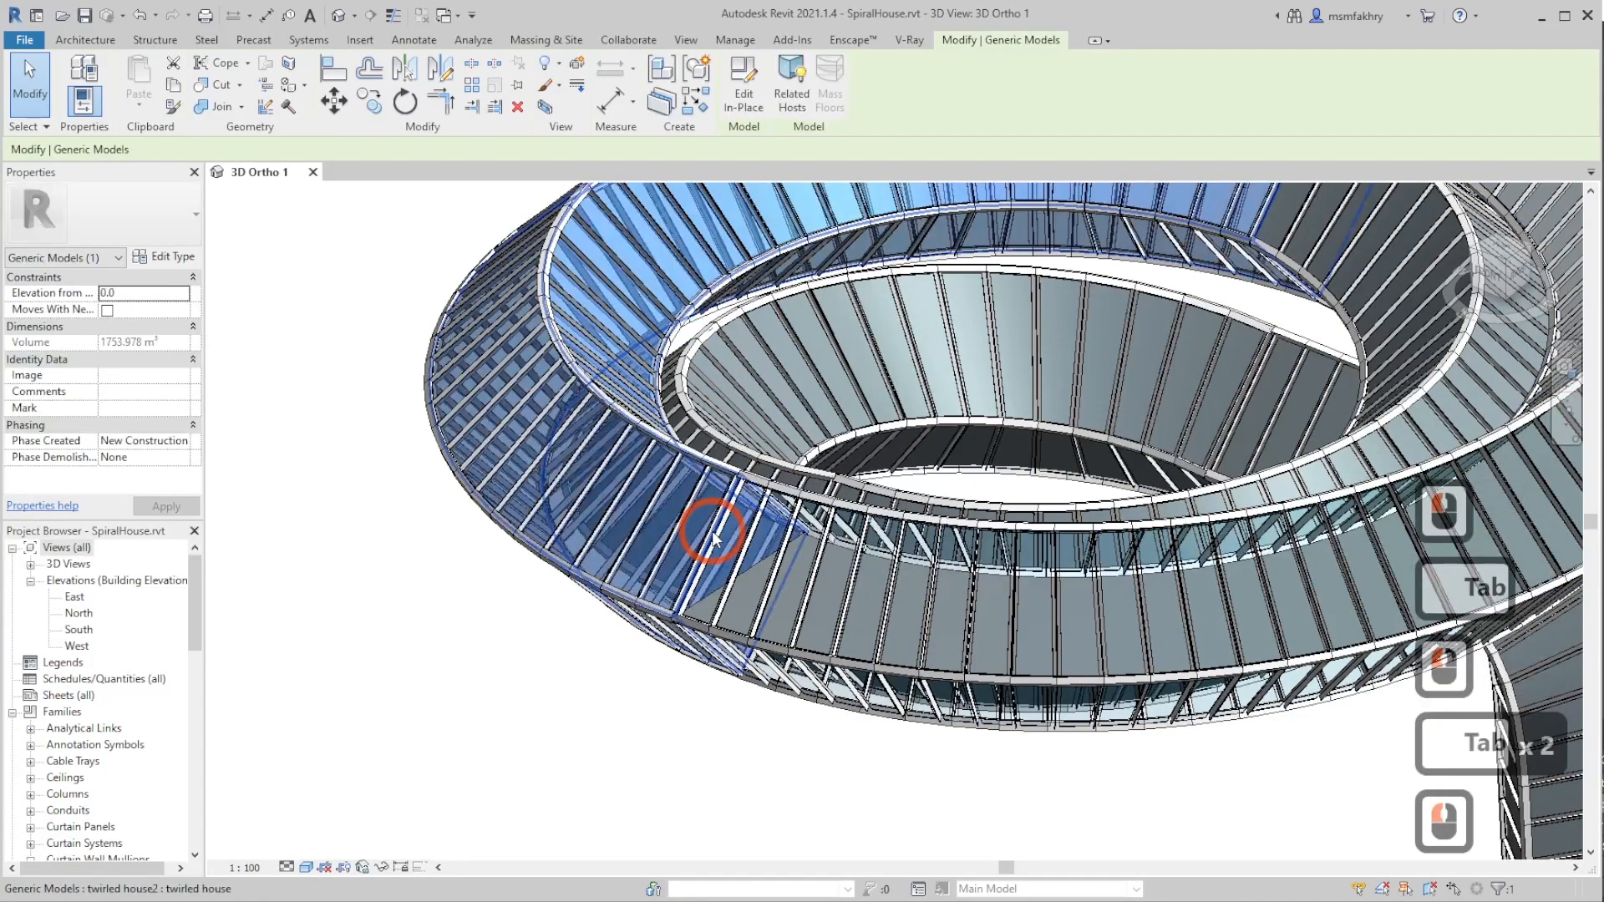
double_click(712, 537)
click(712, 537)
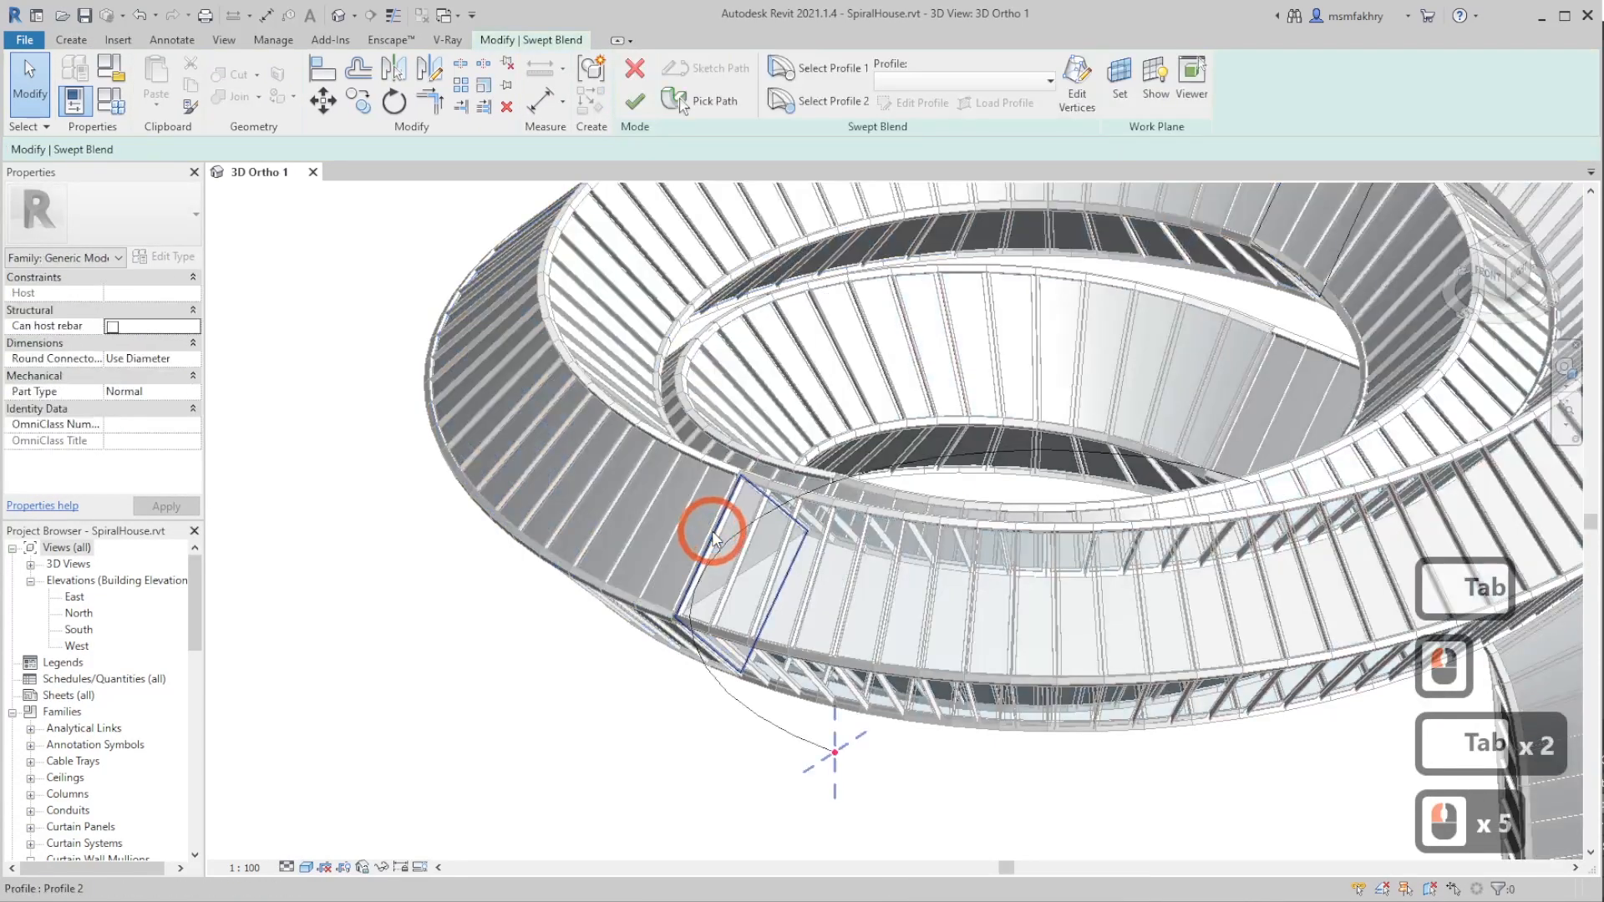
double_click(712, 537)
- Delete the complete outline chain of the segment's Profile 2 sketch
key(Tab)
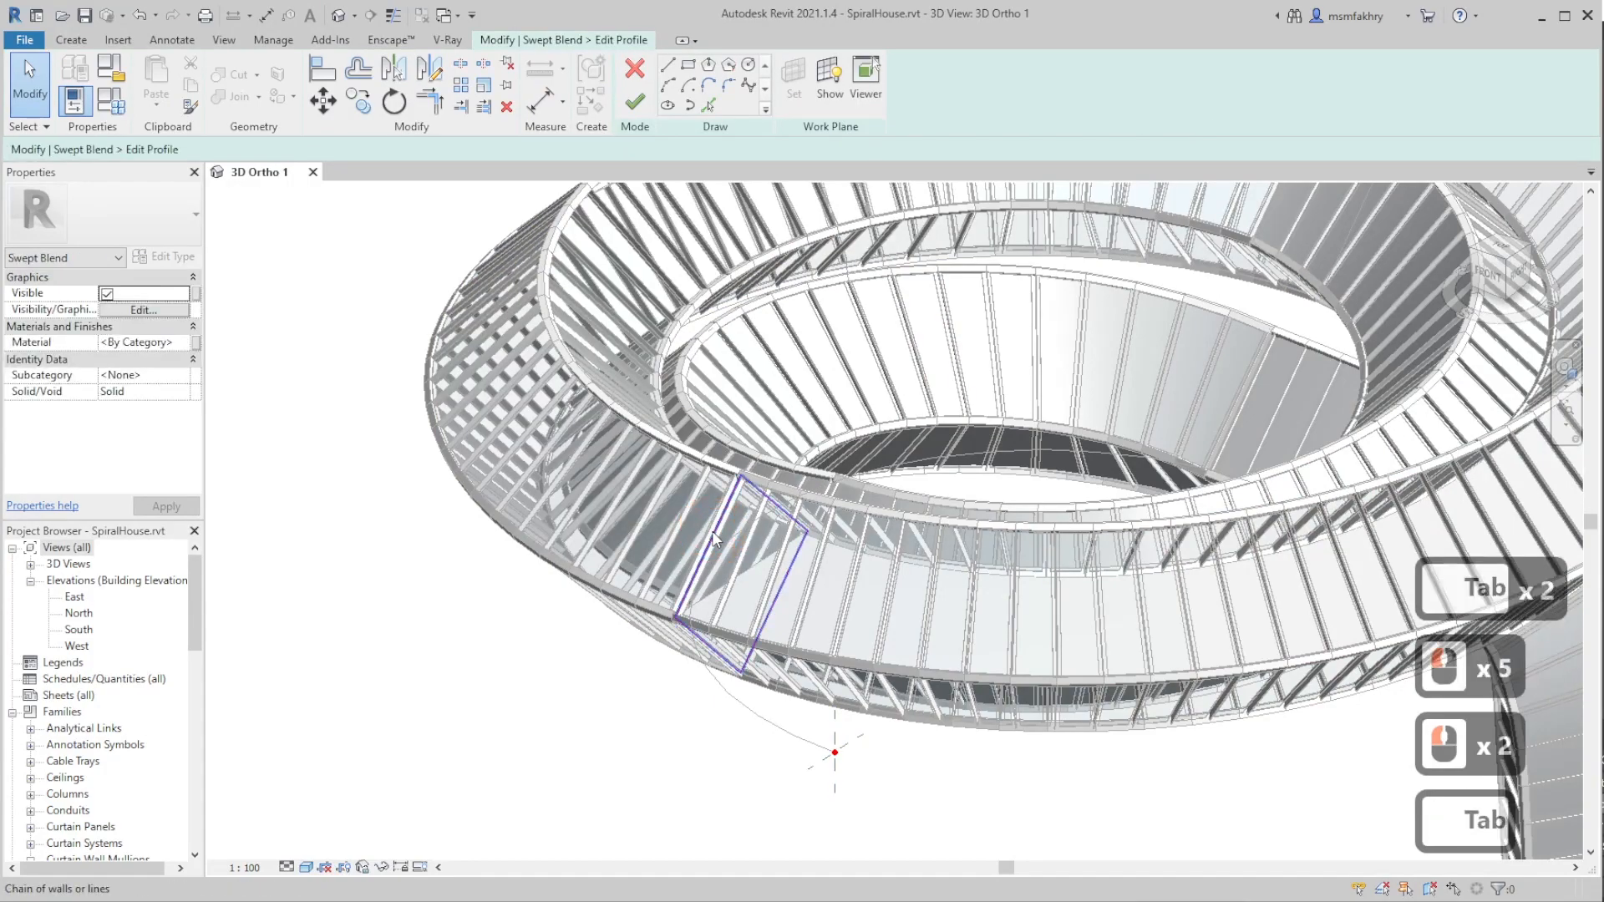
click(713, 538)
key(Delete)
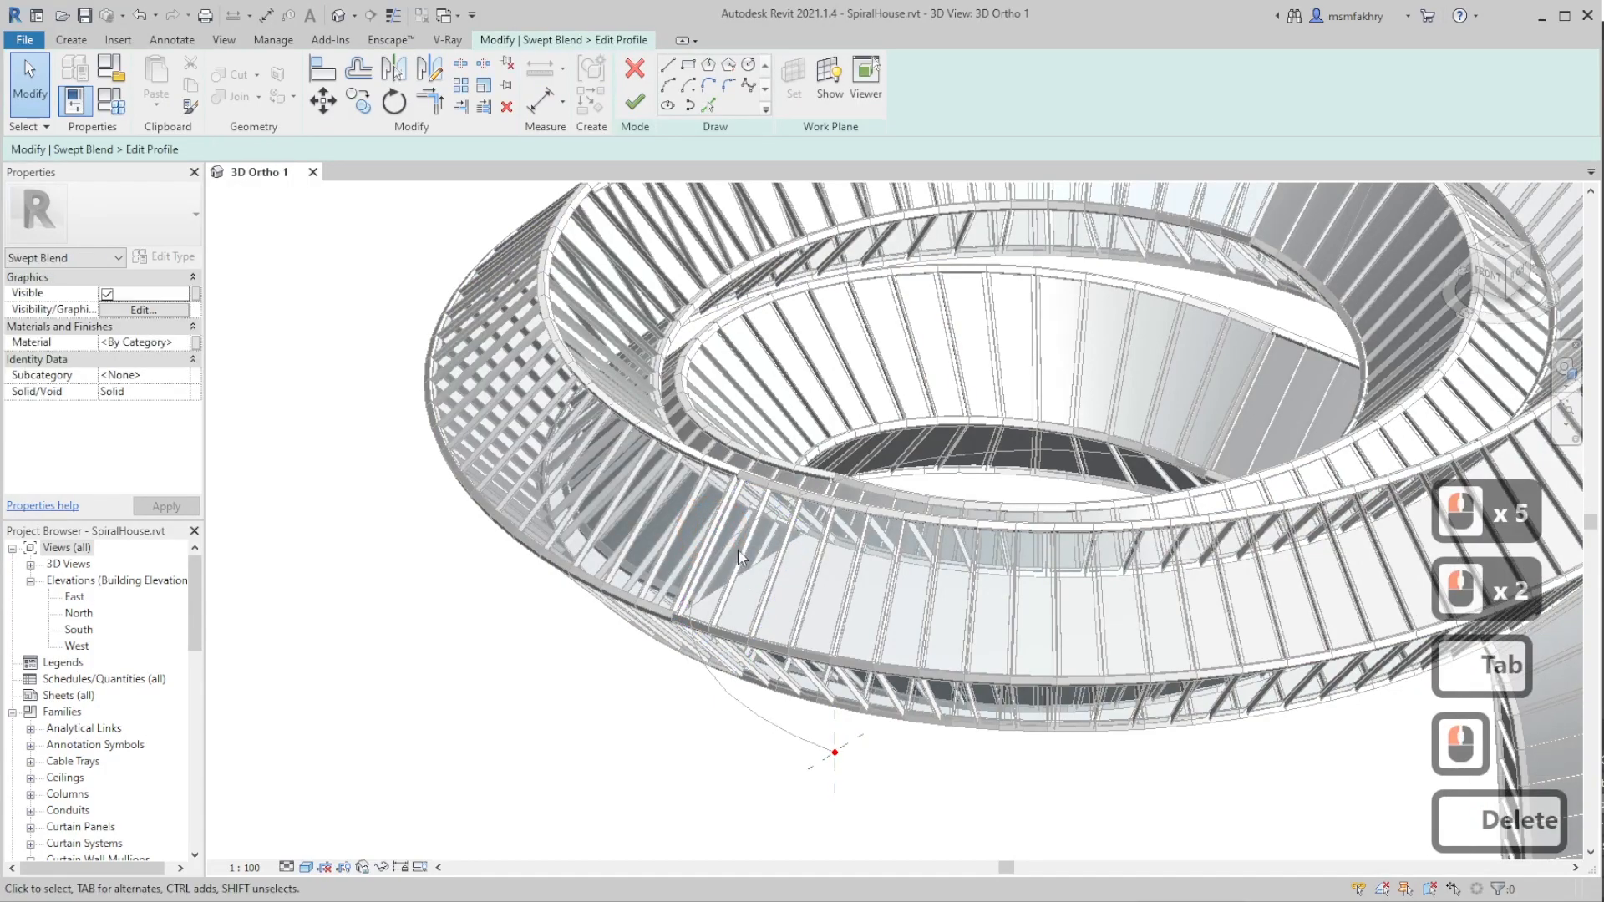
- Pick the neighbouring twirled house3 segment's diagonal end edges as sketch lines for the emptied profile
click(709, 104)
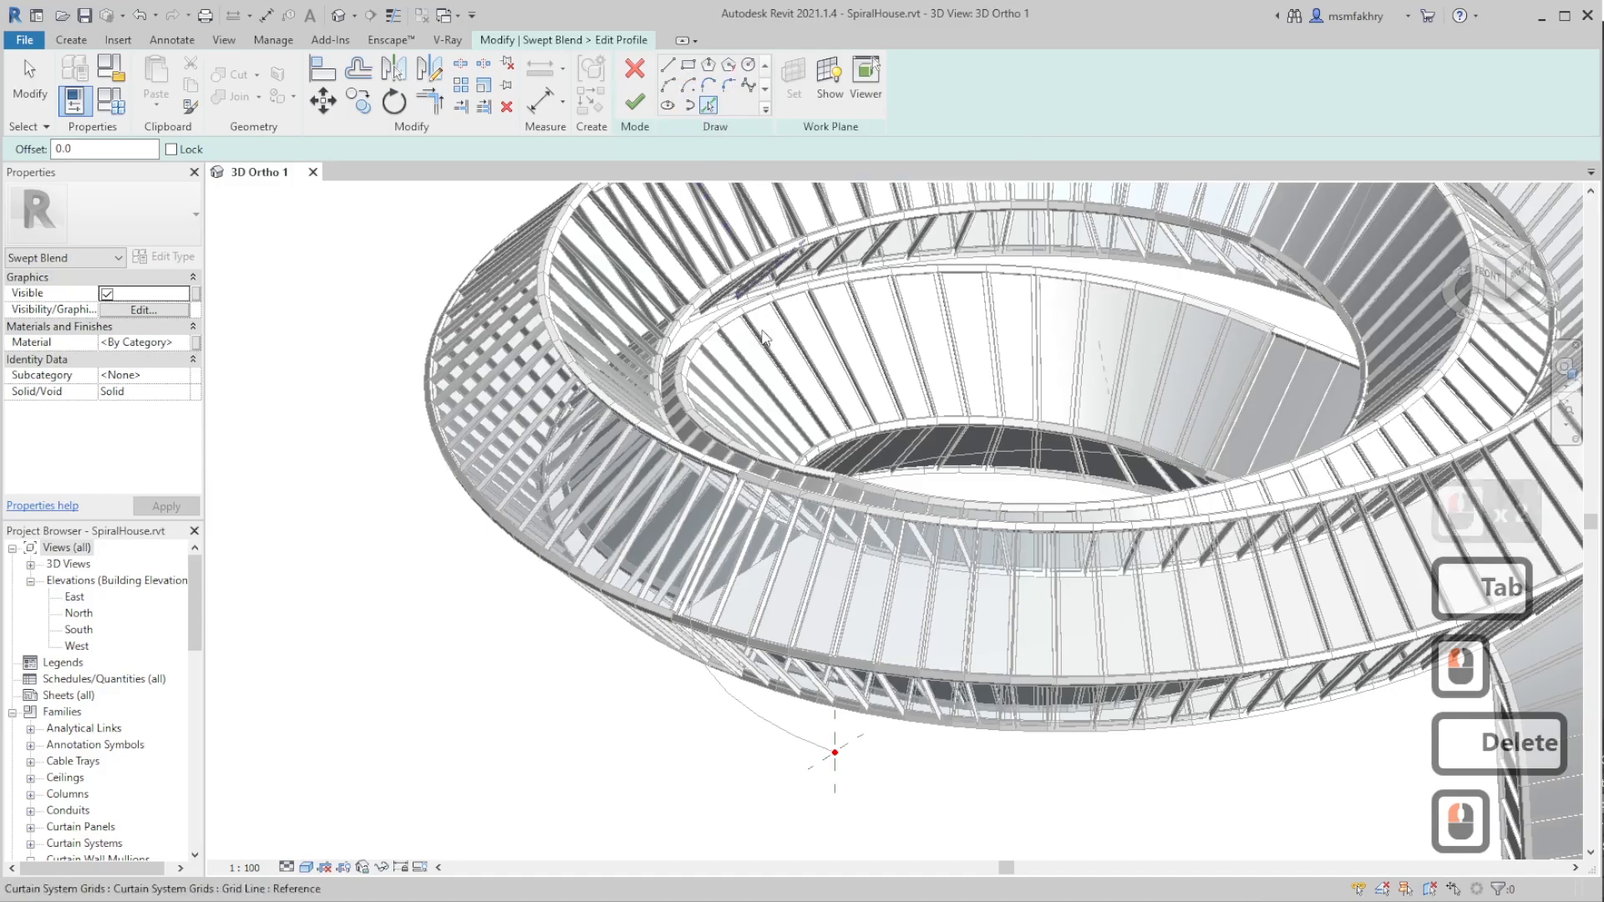
scroll(725, 578, up, 7)
scroll(725, 578, up, 3)
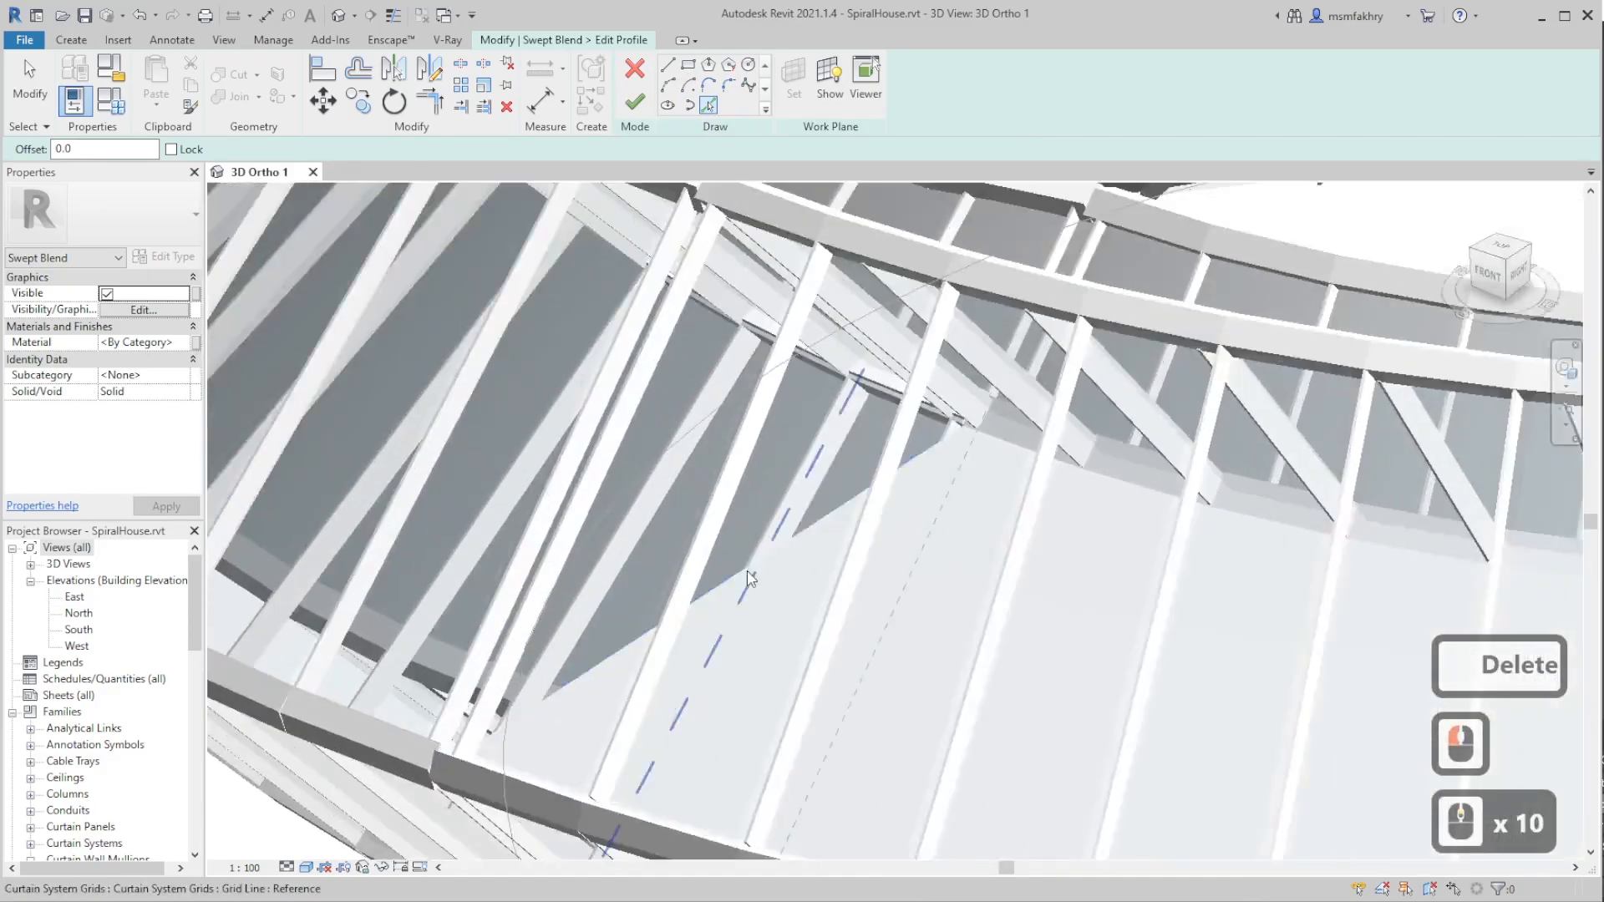
shift+middle_drag(746, 584, 927, 393)
scroll(927, 393, down, 9)
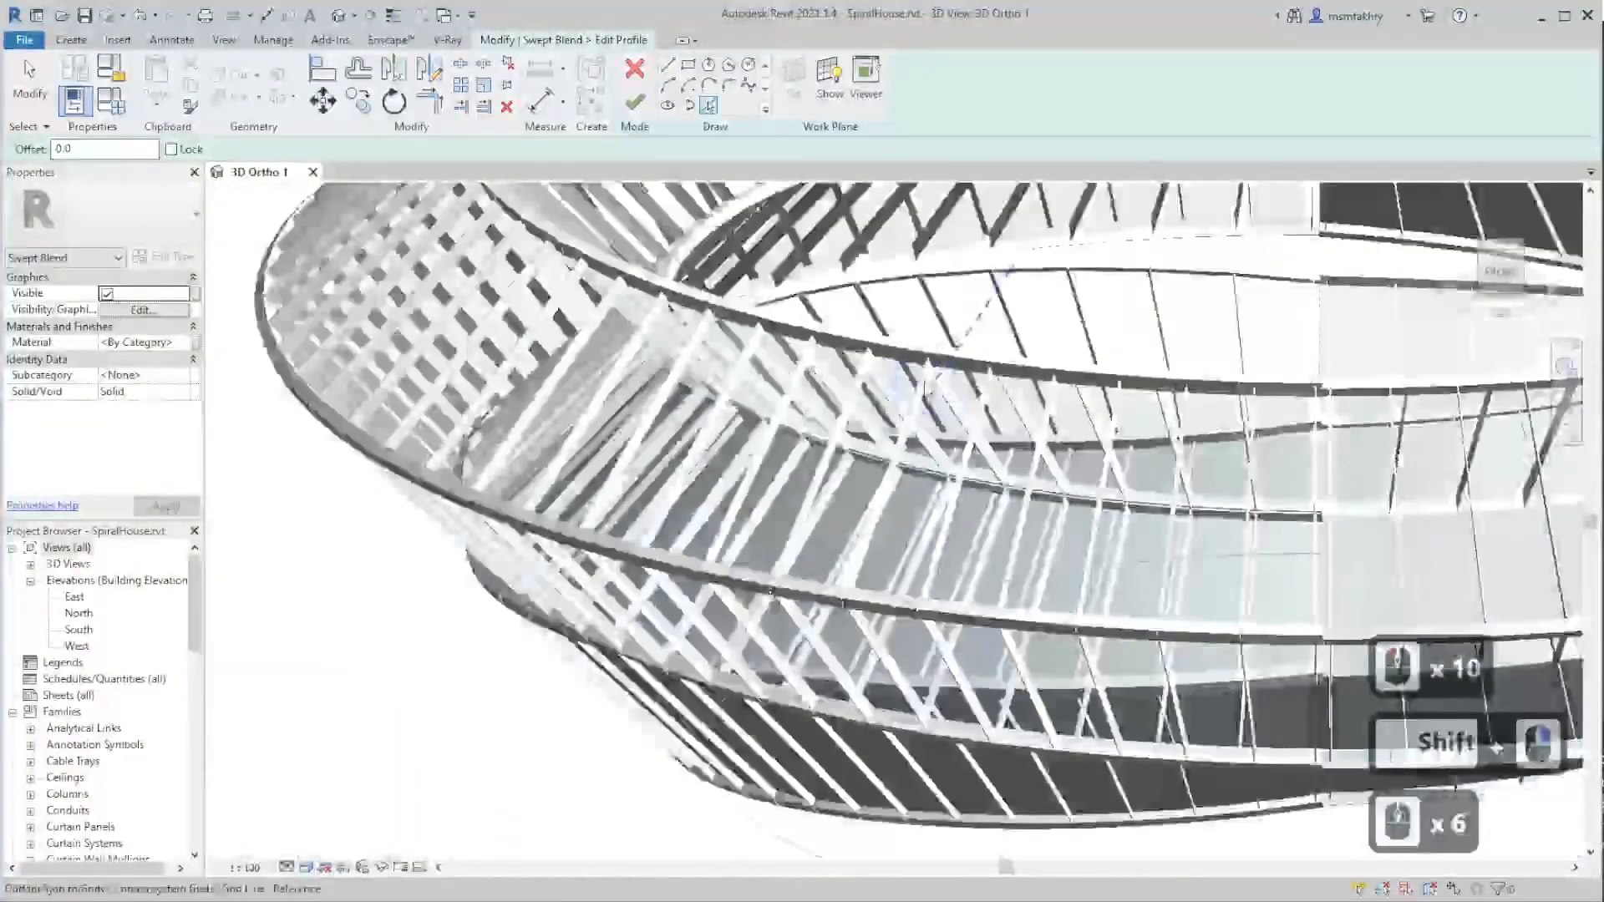
shift+middle_drag(1270, 519, 980, 422)
scroll(914, 430, down, 4)
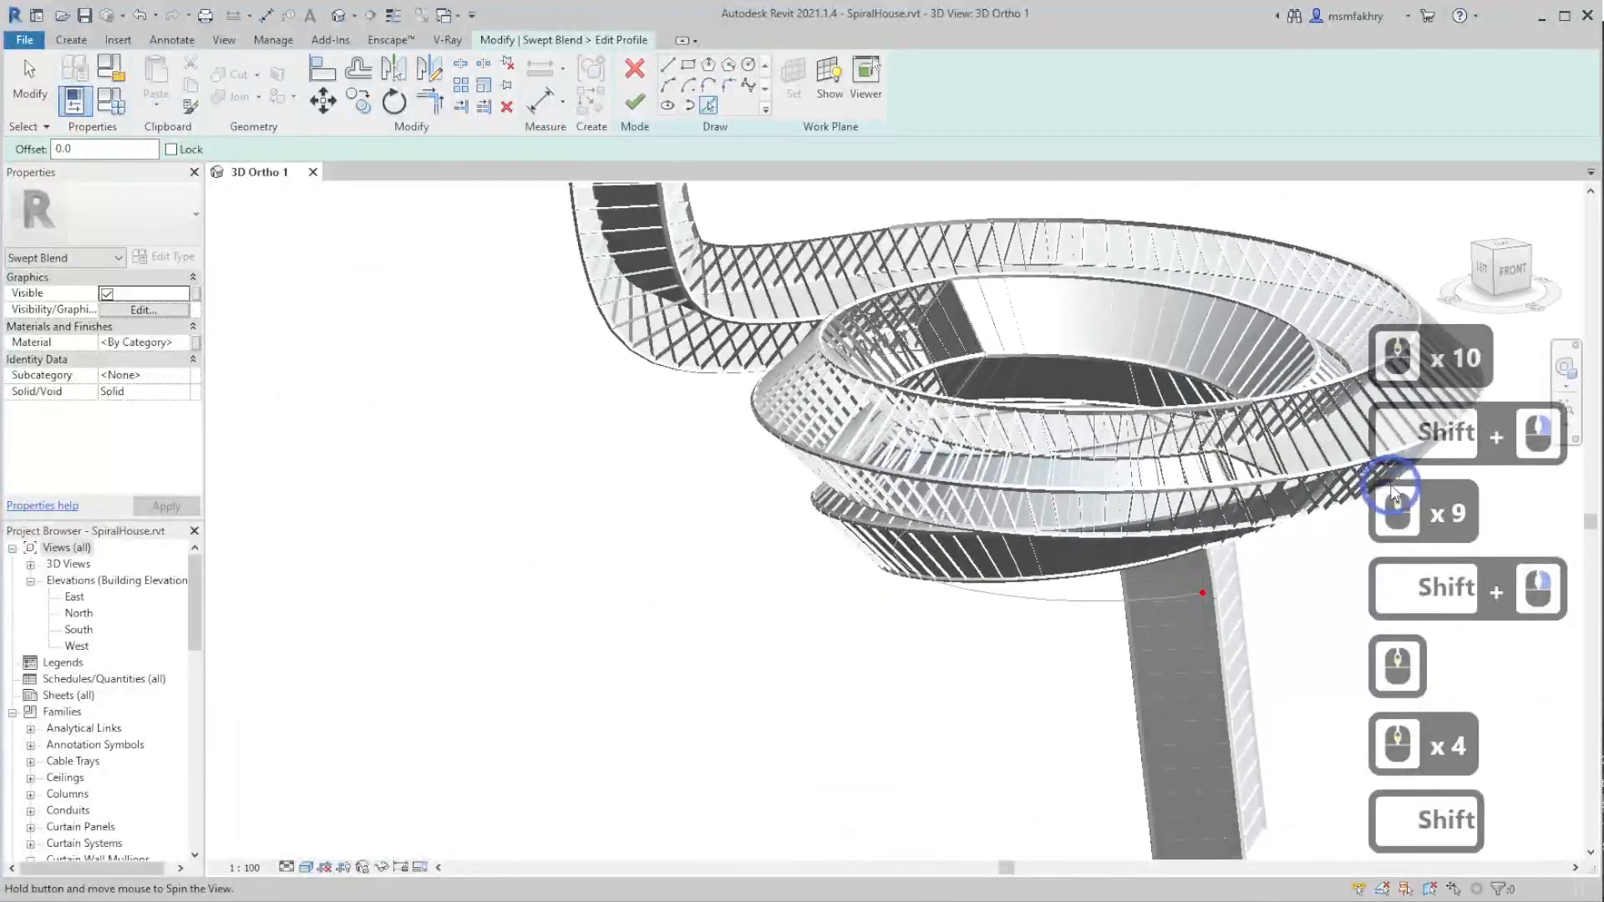
shift+middle_drag(1387, 505, 1200, 462)
scroll(1201, 462, up, 10)
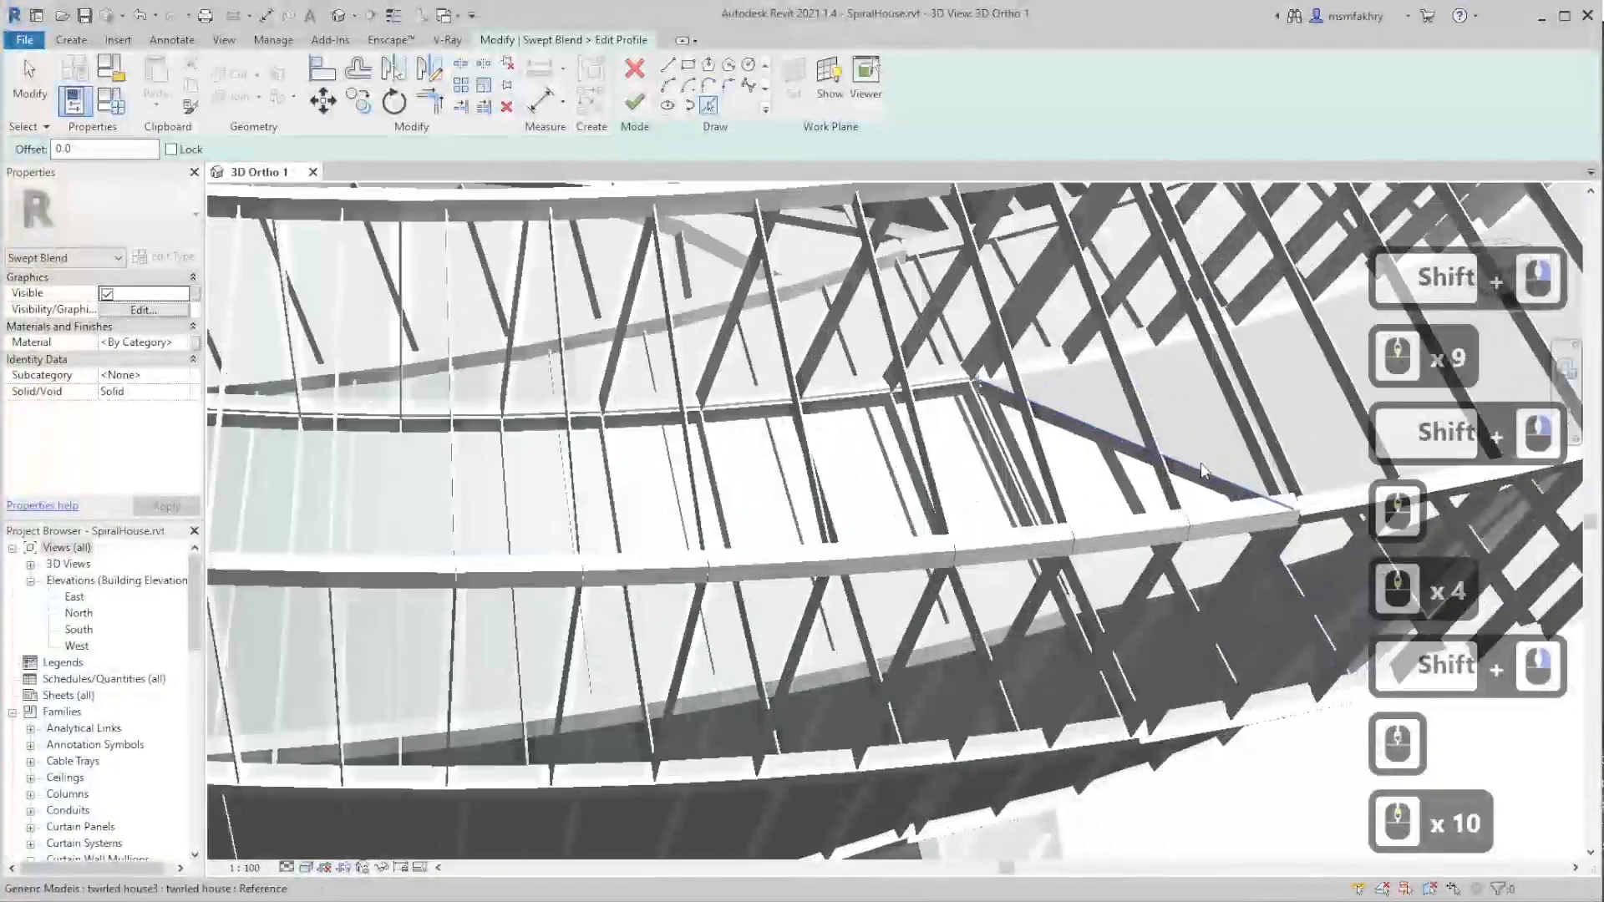
key(Tab)
key(Tab)
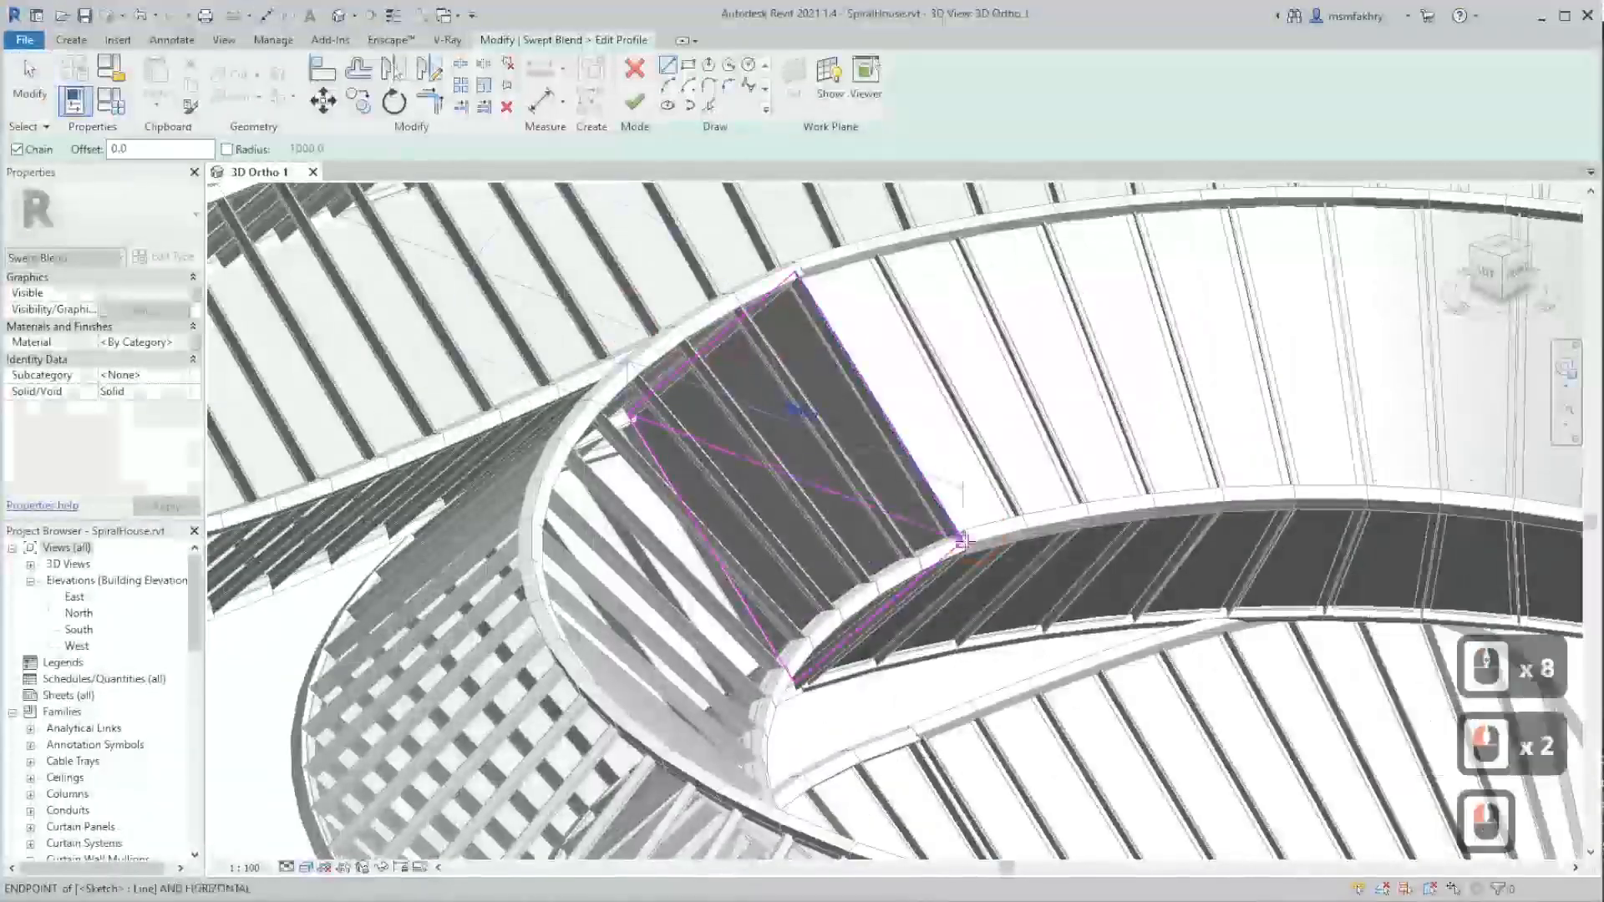
- Sketch a diagonal line between opposite corners of the segment's rectangular end profile
scroll(962, 541, up, 3)
key(Escape)
key(Escape)
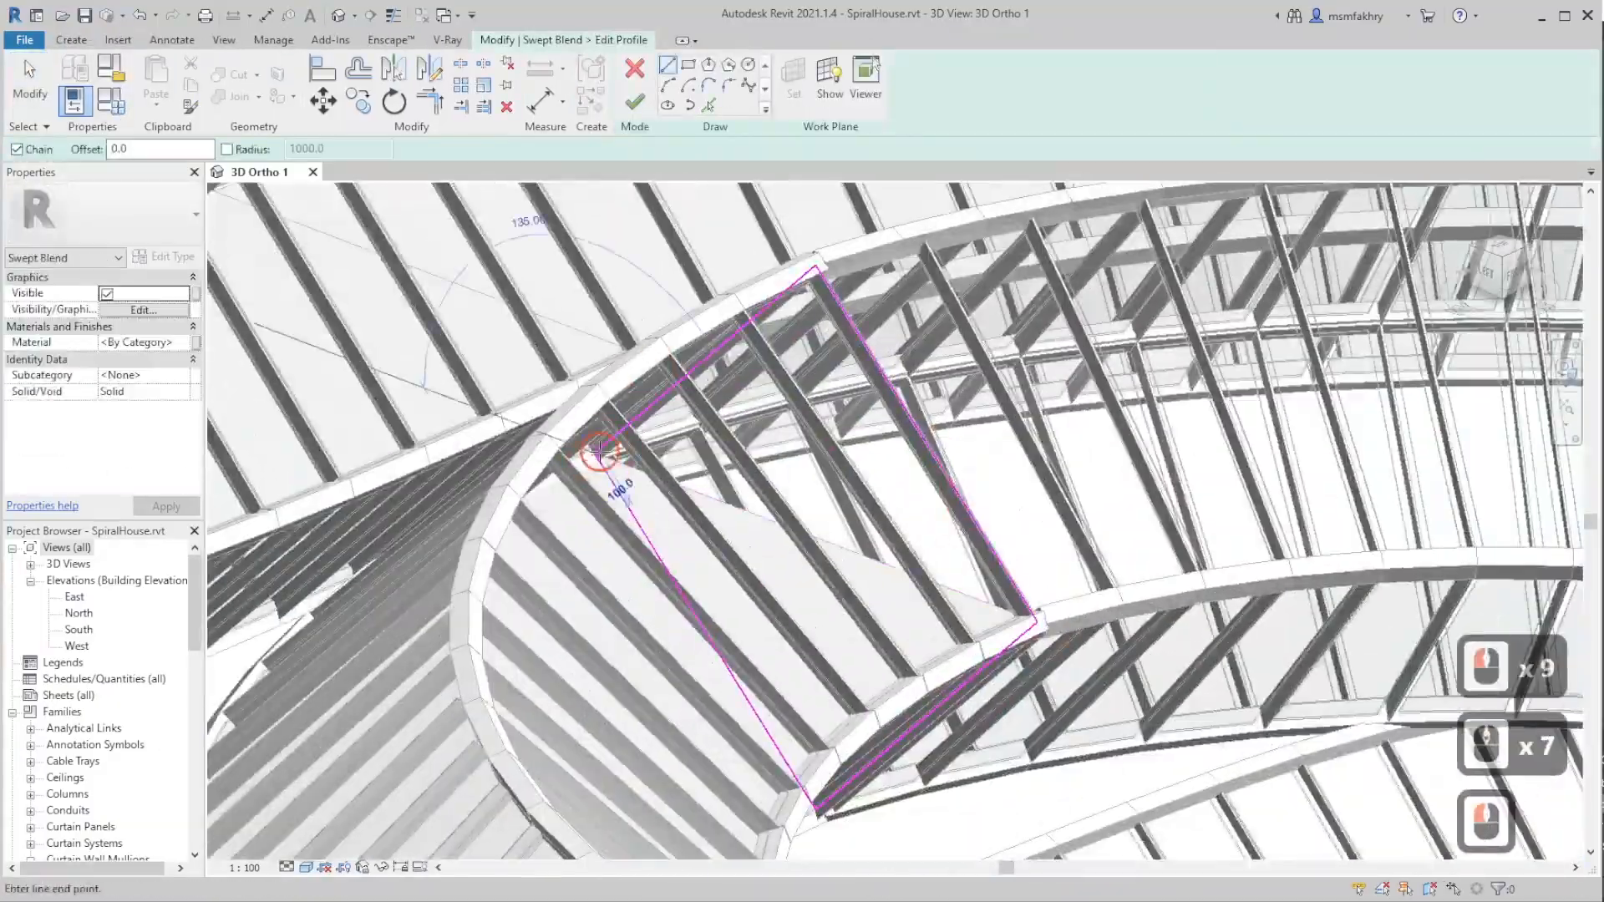
click(1029, 623)
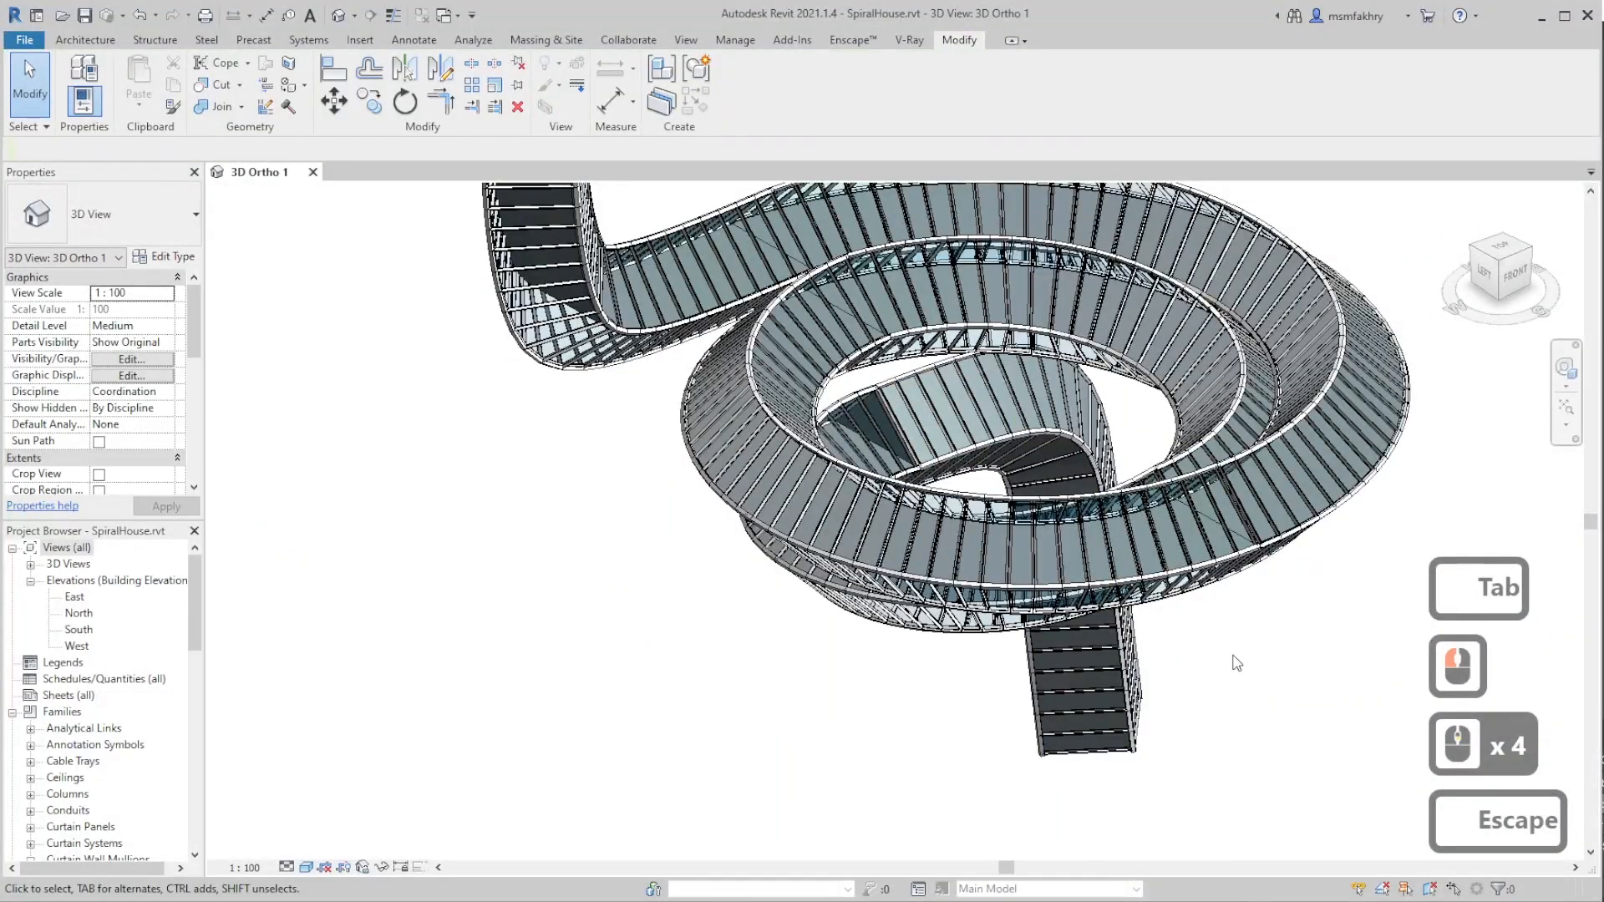
- Select the elements around the lower extension and filter the selection to Generic Models only
drag(1237, 683, 426, 881)
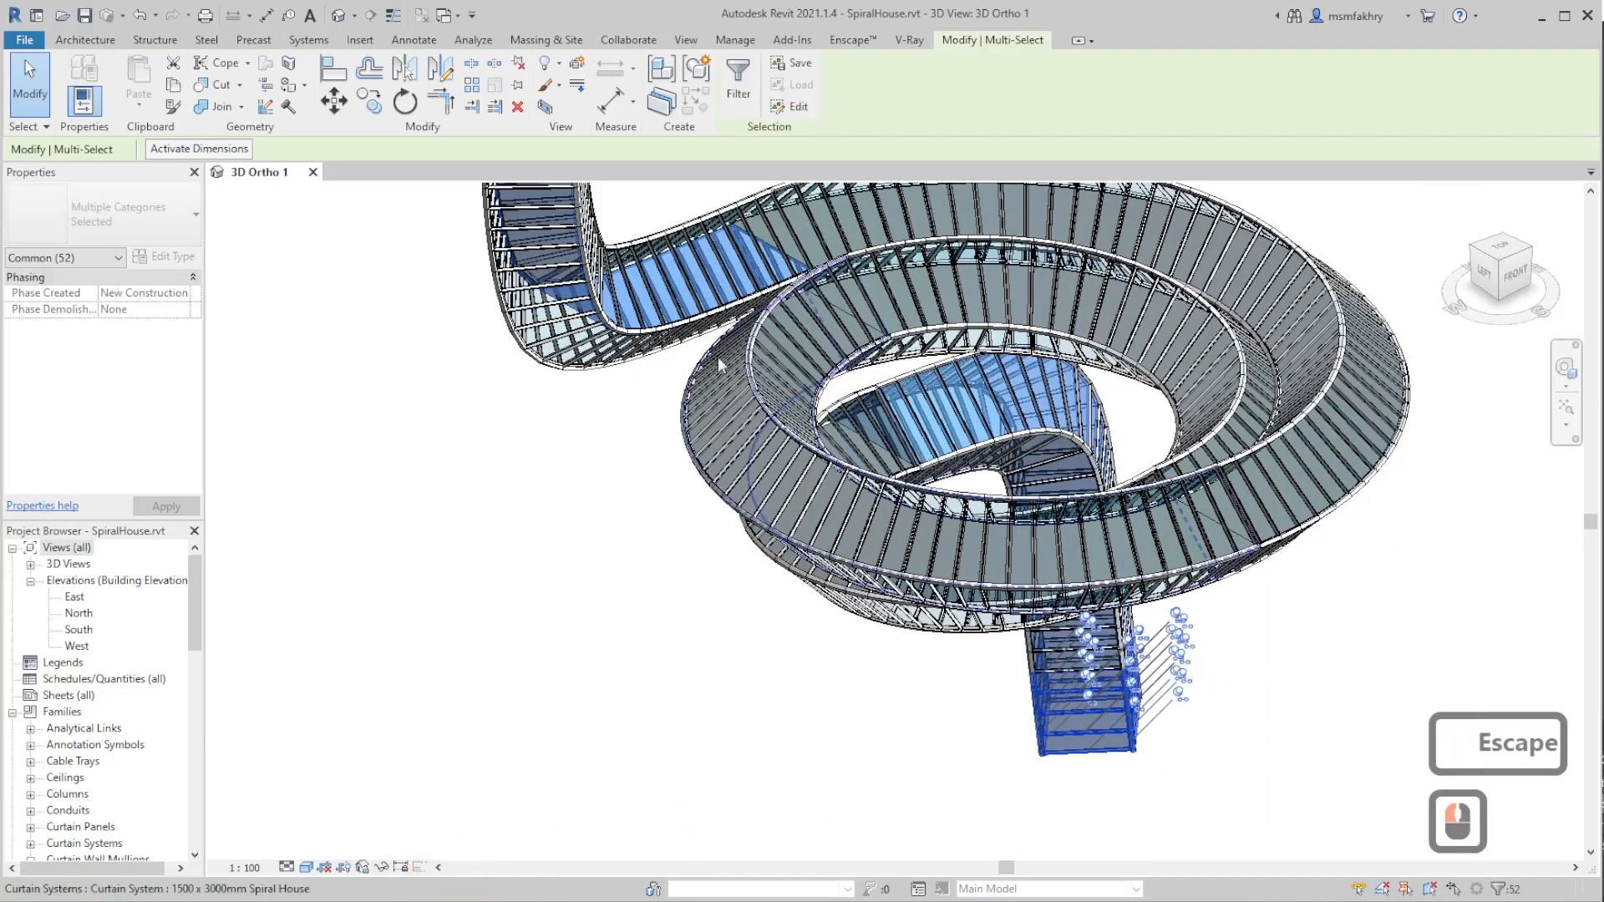
click(740, 96)
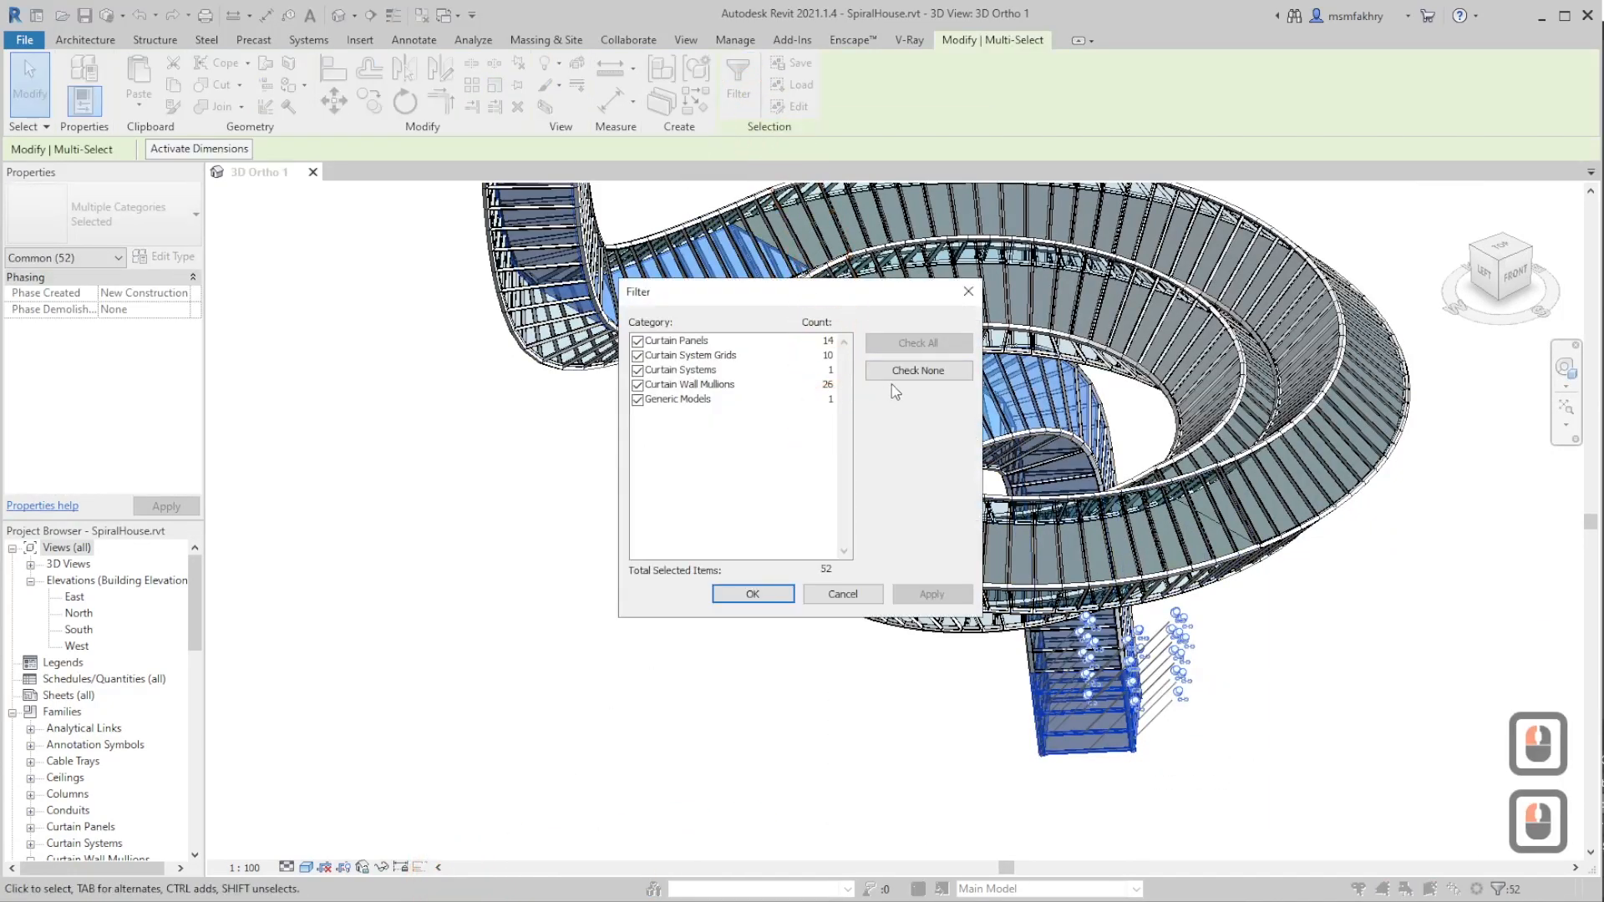
click(913, 372)
click(637, 401)
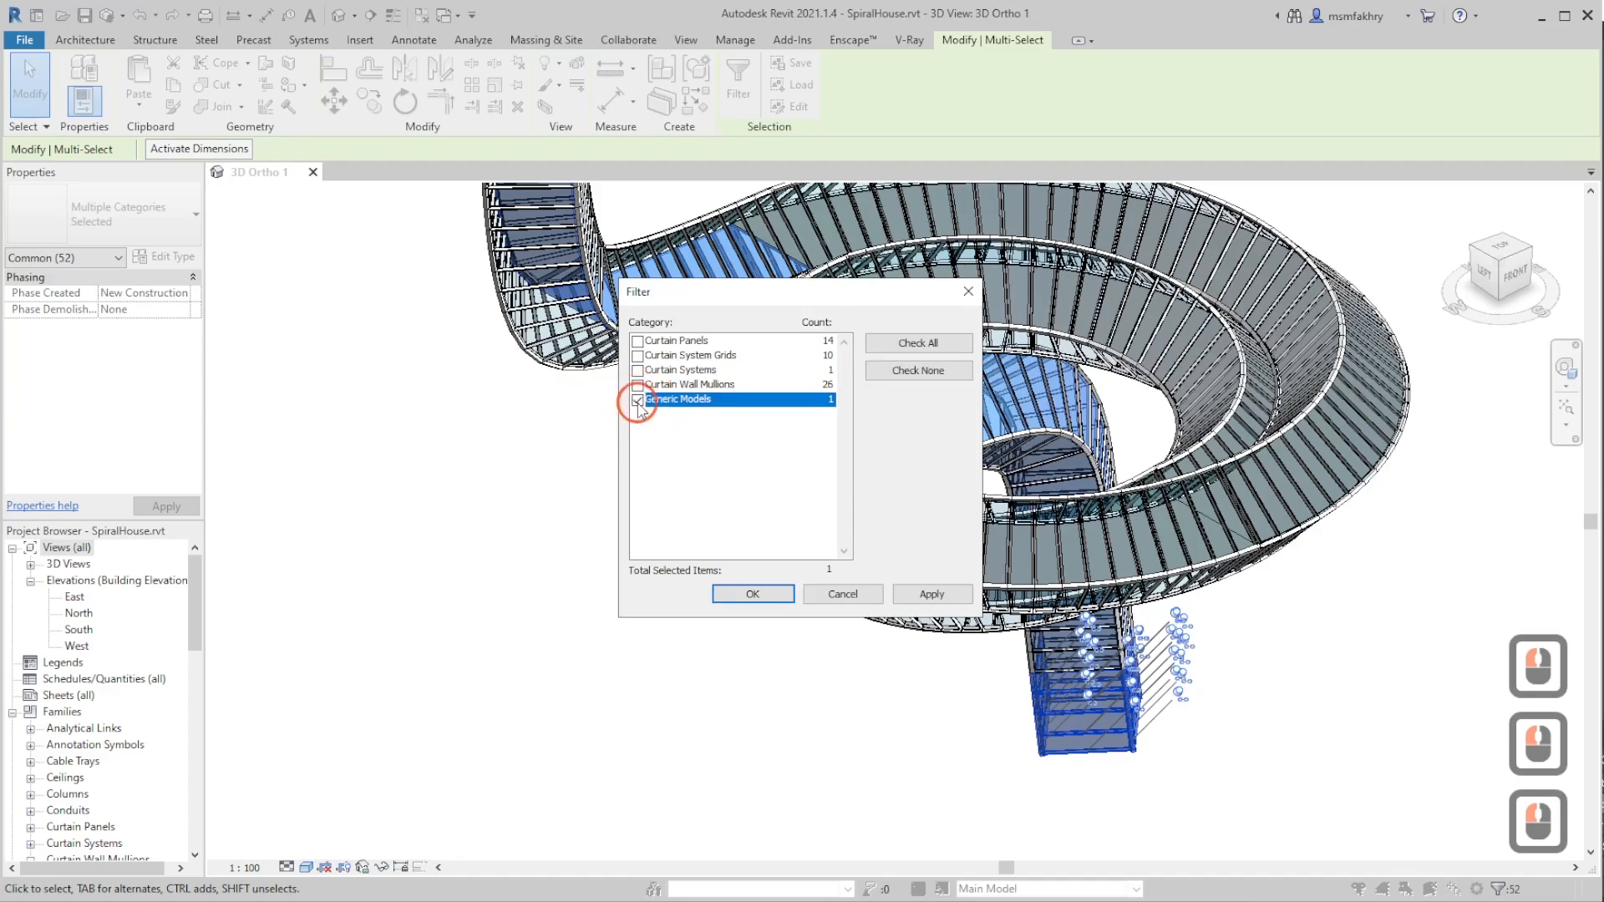
click(760, 590)
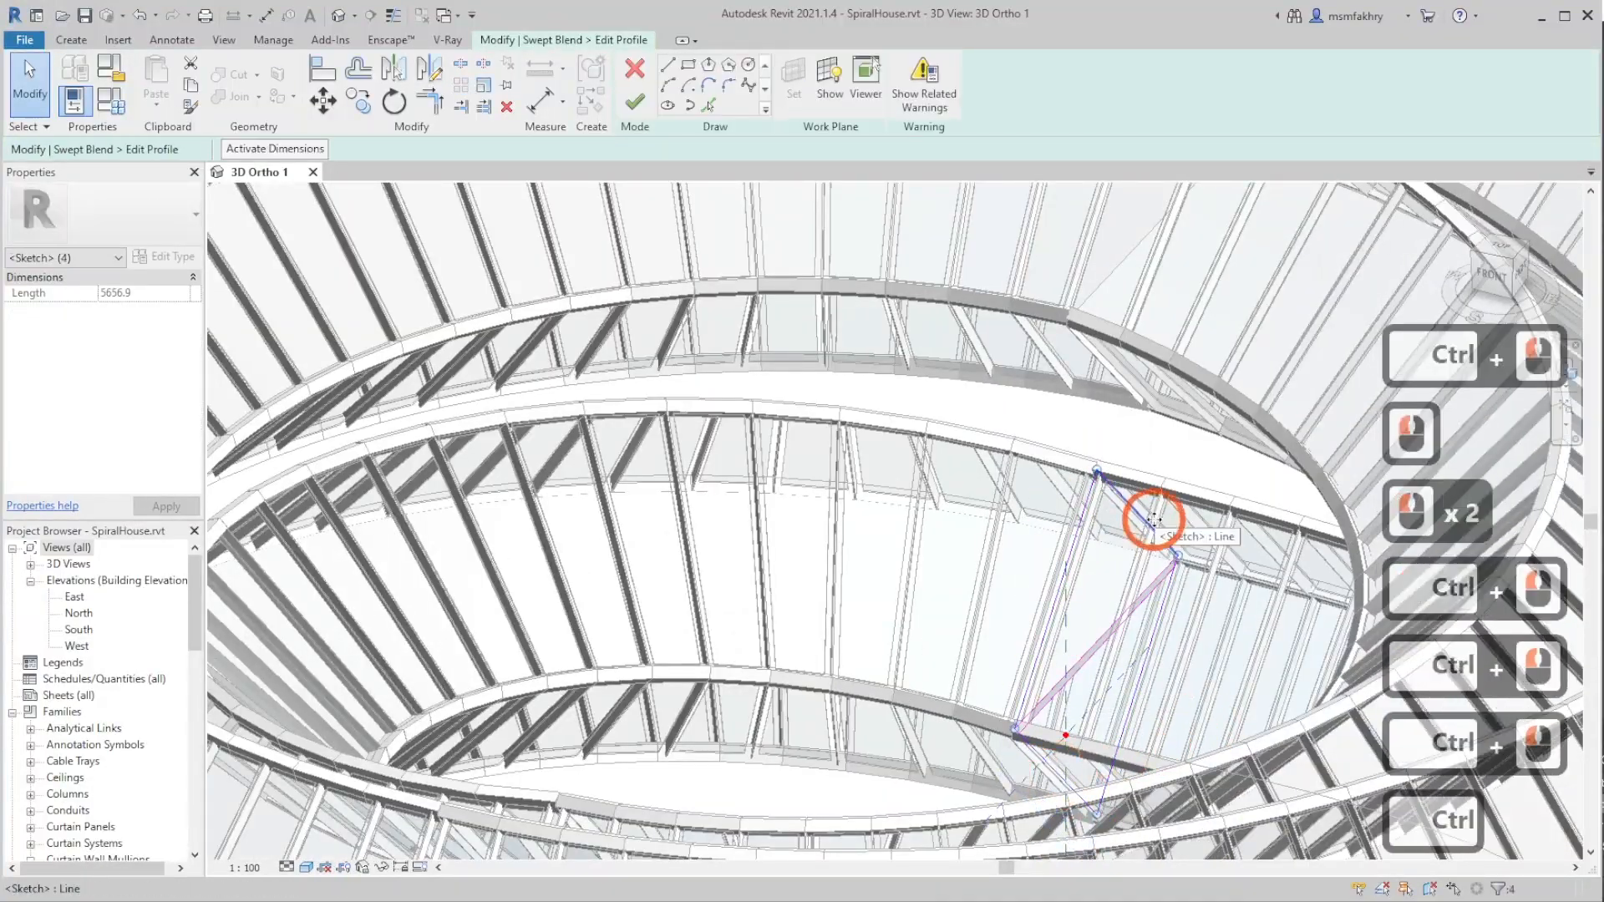
- Delete the four outer outline lines of the lower extension's profile at the spiral joint
key(Delete)
scroll(1062, 749, down, 12)
scroll(1063, 751, up, 11)
- Reduce the lower extension's bottom profile to a thin diagonal strip by trimming its parallel diagonals at the corners and deleting the leftover edges
click(708, 105)
key(t)
key(r)
click(813, 837)
key(Escape)
key(Escape)
key(Escape)
click(1126, 648)
key(Delete)
click(821, 772)
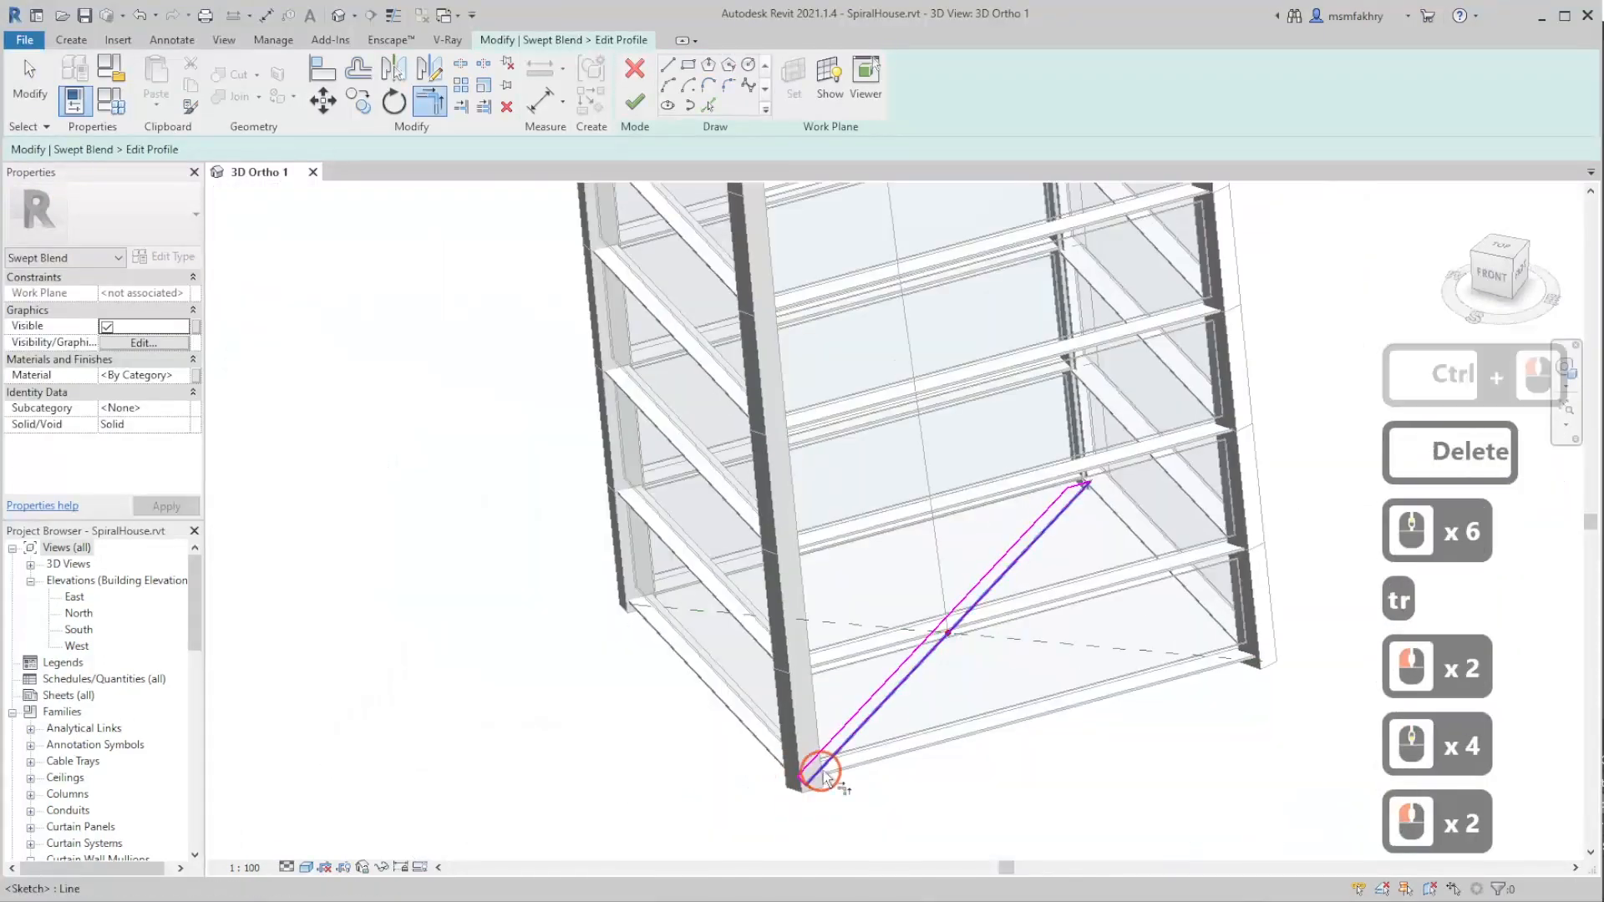
click(803, 782)
- Finish the bottom profile sketch and the lower extension's swept blend, and clear the selection
scroll(891, 635, down, 5)
click(636, 102)
click(636, 102)
scroll(1054, 746, down, 12)
key(Escape)
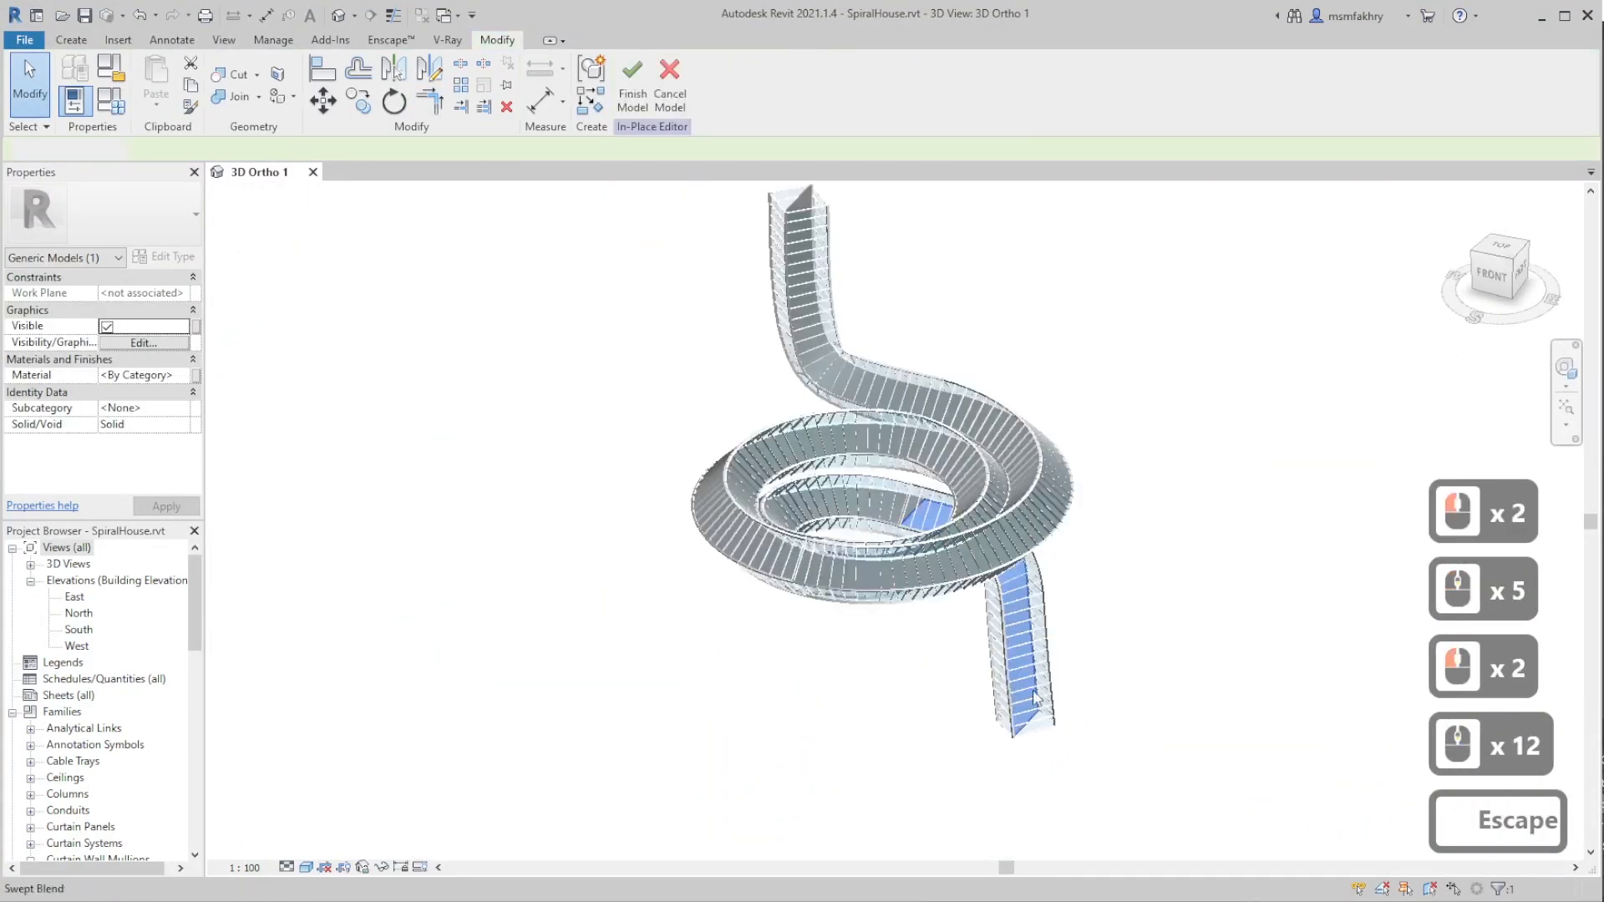
- Select the extension generic model at the upper shaft and open it for in-place editing
scroll(990, 577, down, 3)
scroll(989, 576, up, 3)
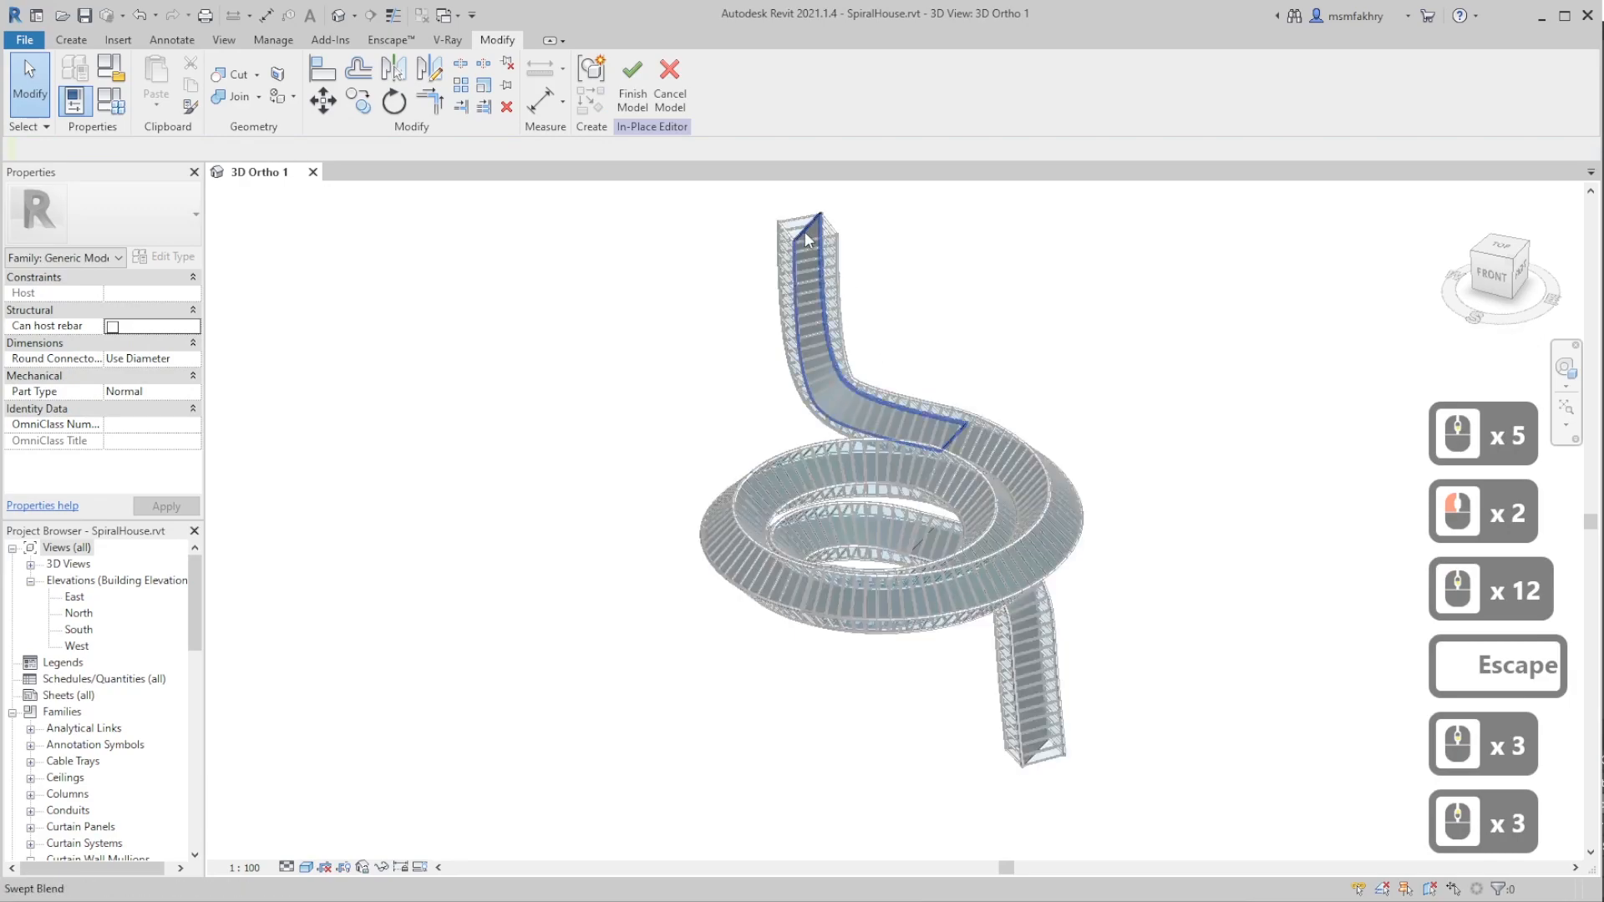
scroll(822, 662, down, 1)
scroll(1009, 645, up, 1)
click(800, 245)
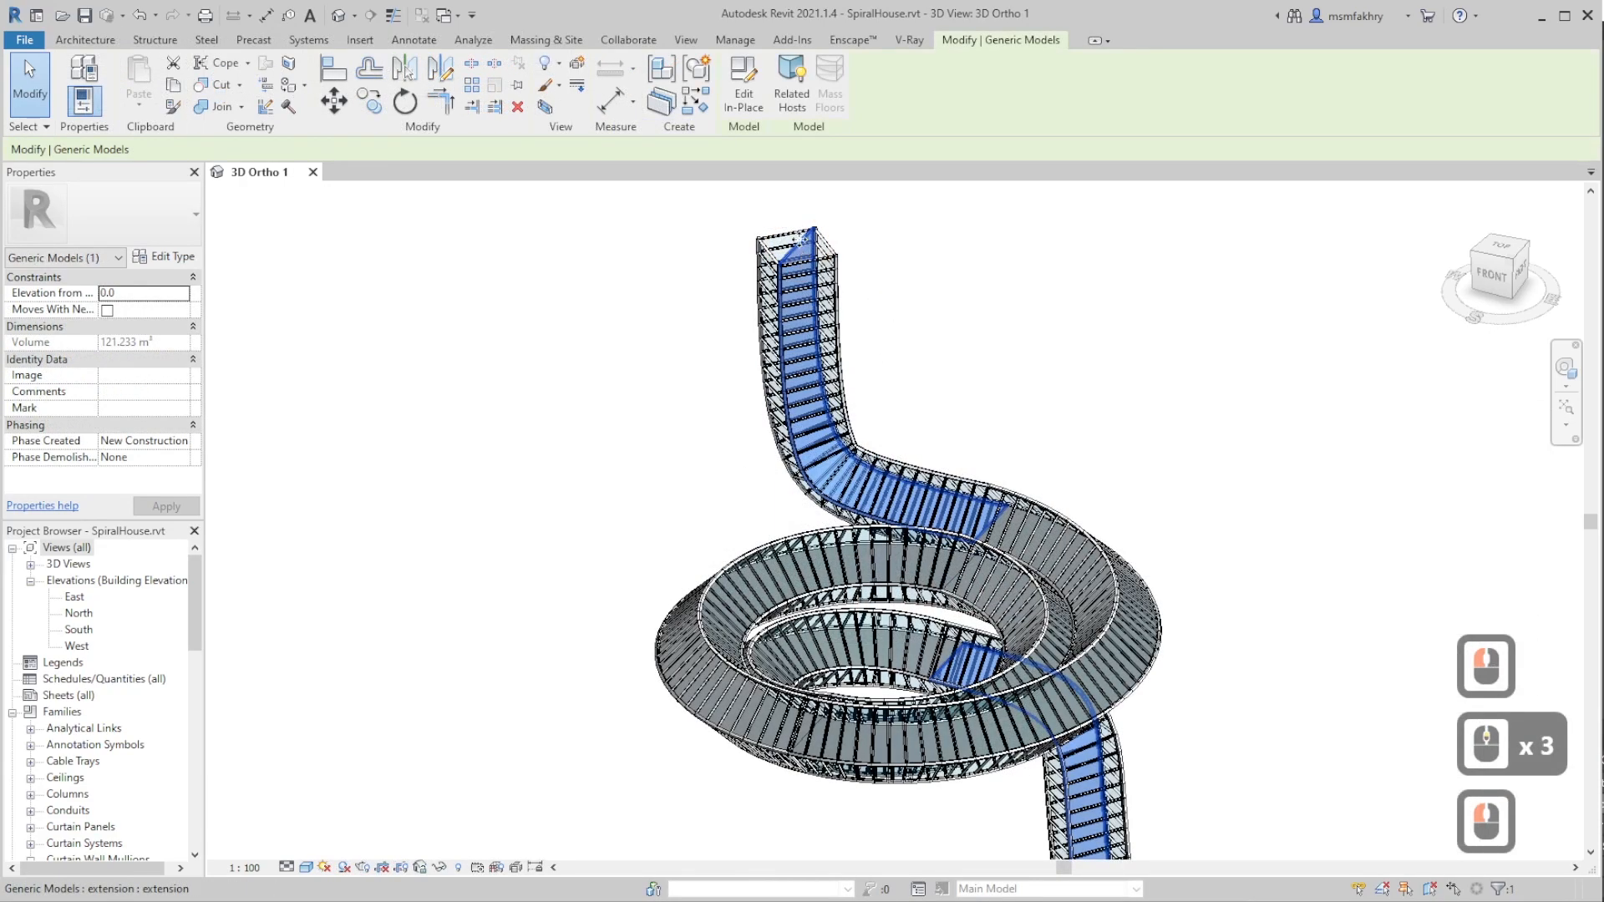
click(742, 79)
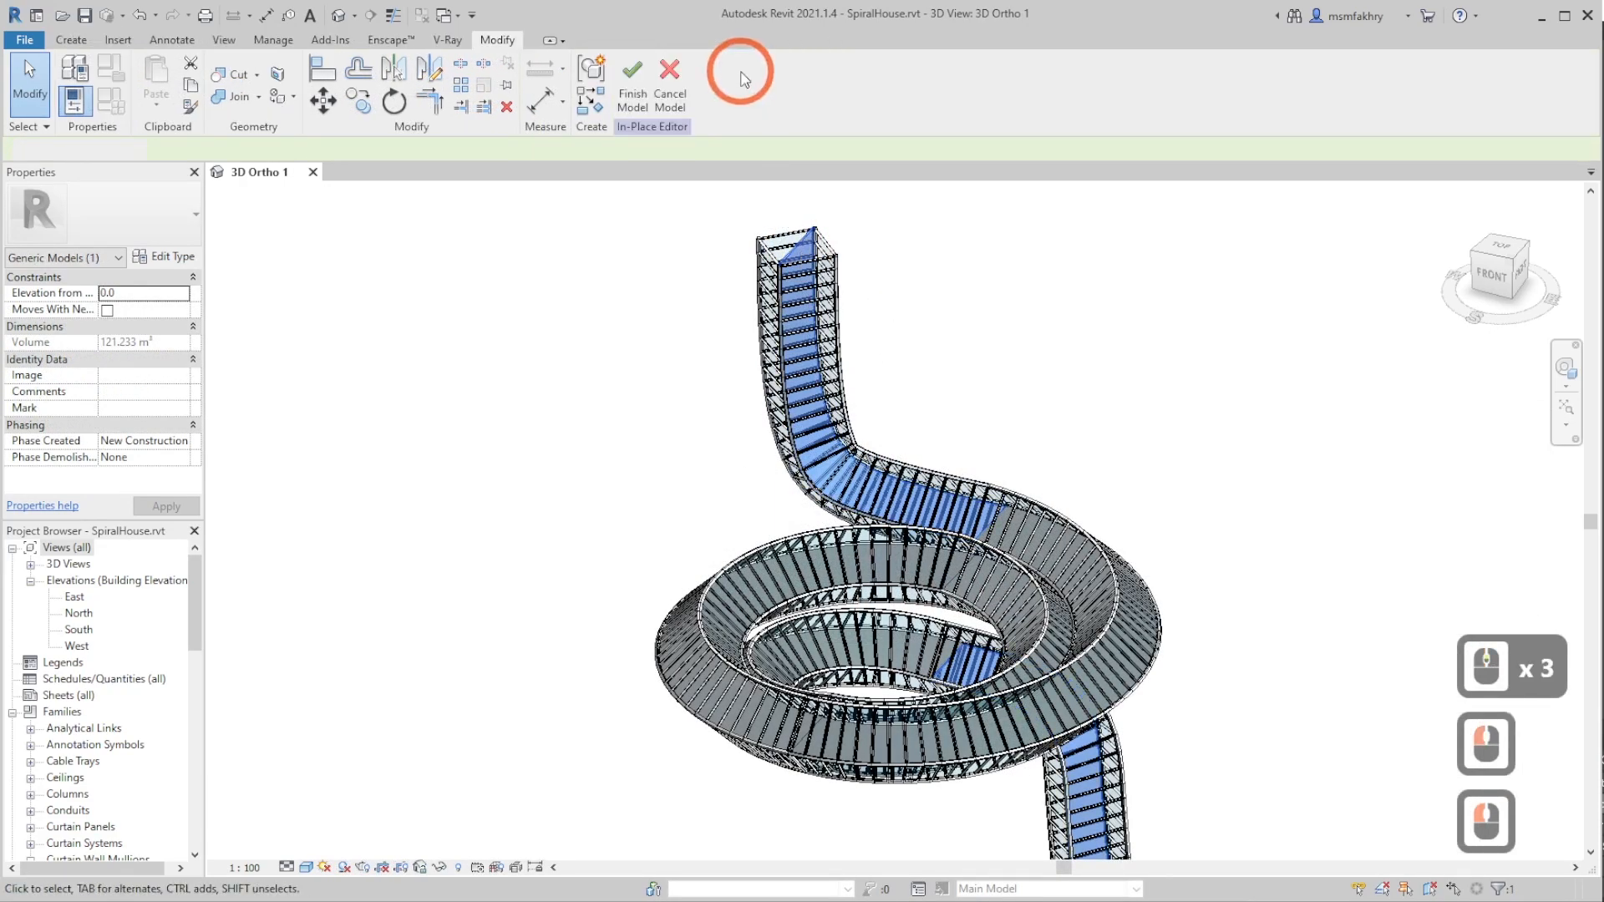
- Assign the Softwood, Lumber material to the upper and lower extension swept blends and finish the in-place model
key(Tab)
click(794, 255)
scroll(794, 254, down, 3)
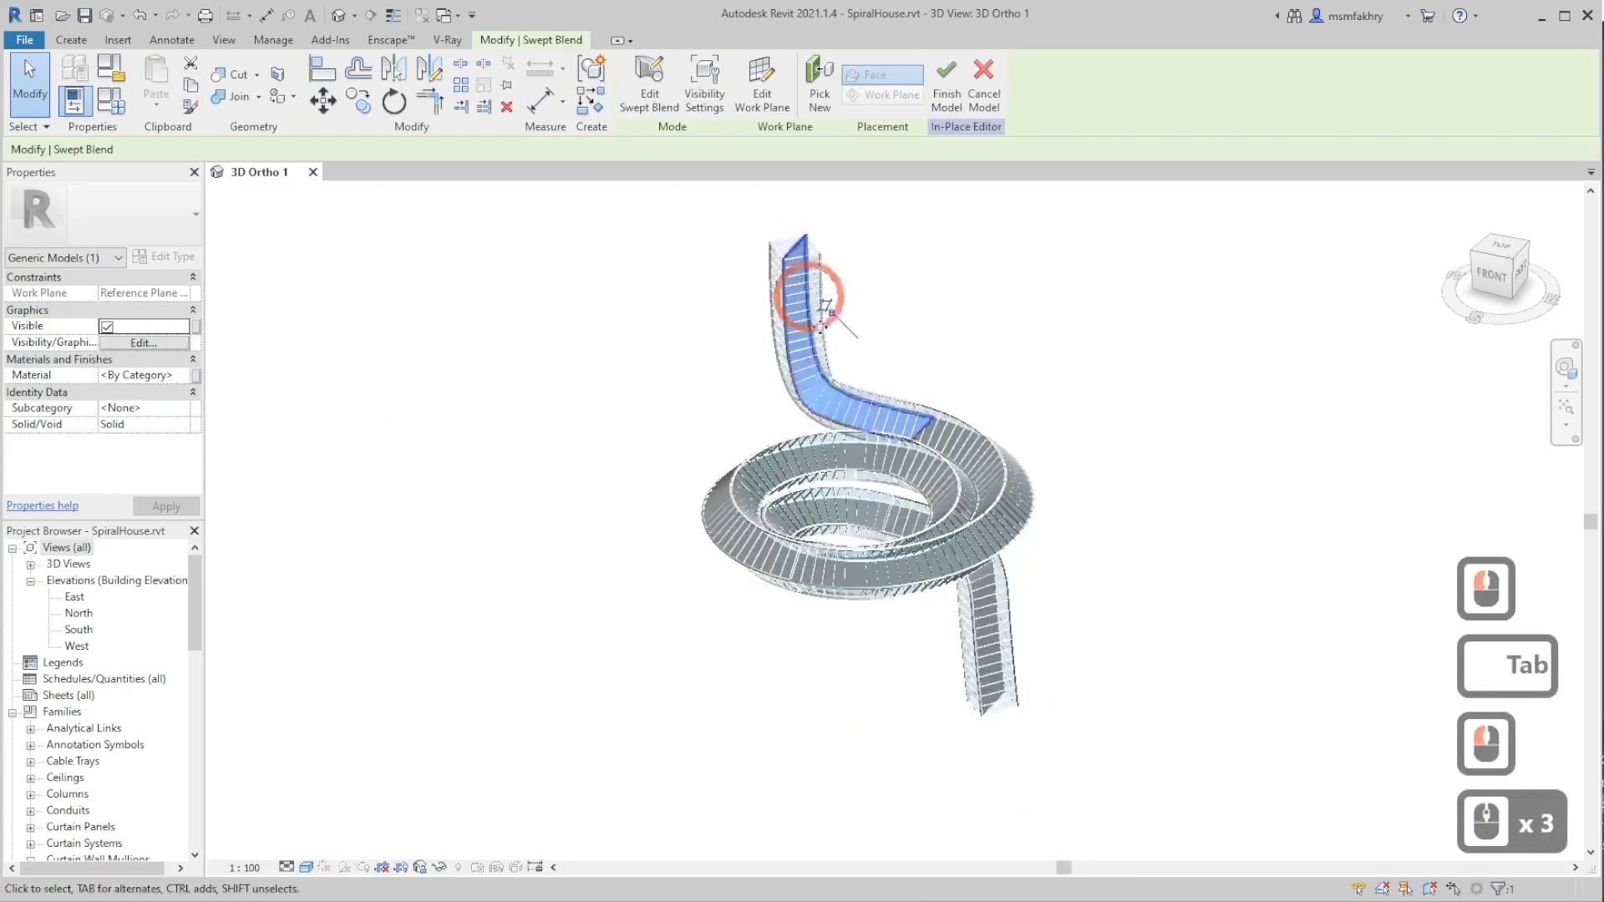
ctrl+click(992, 684)
ctrl+click(1036, 513)
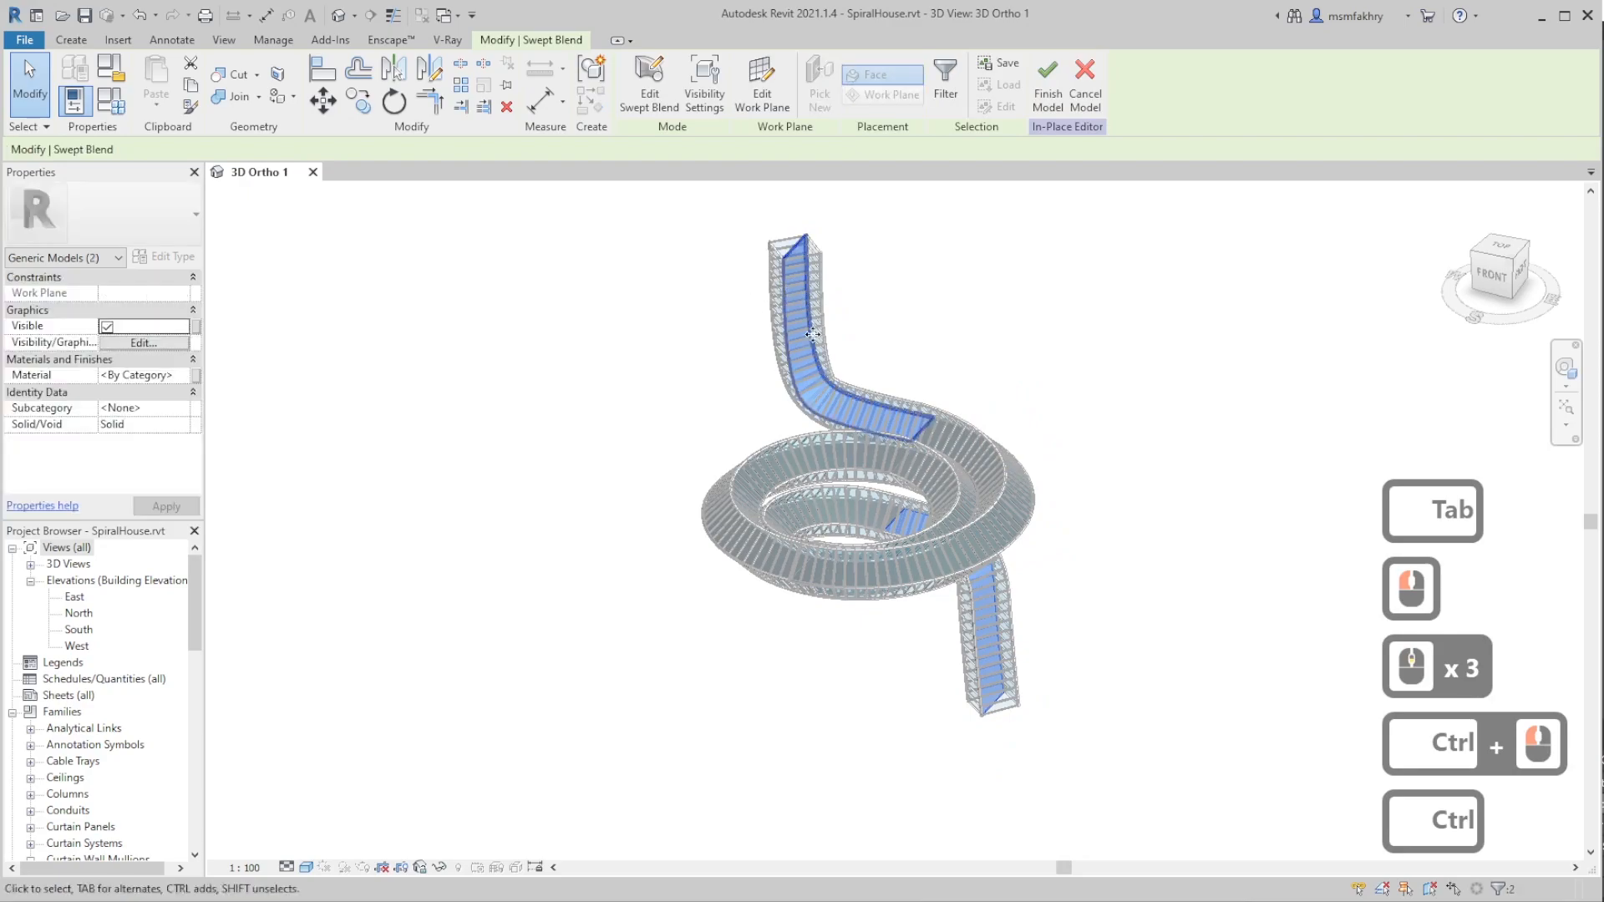
click(106, 375)
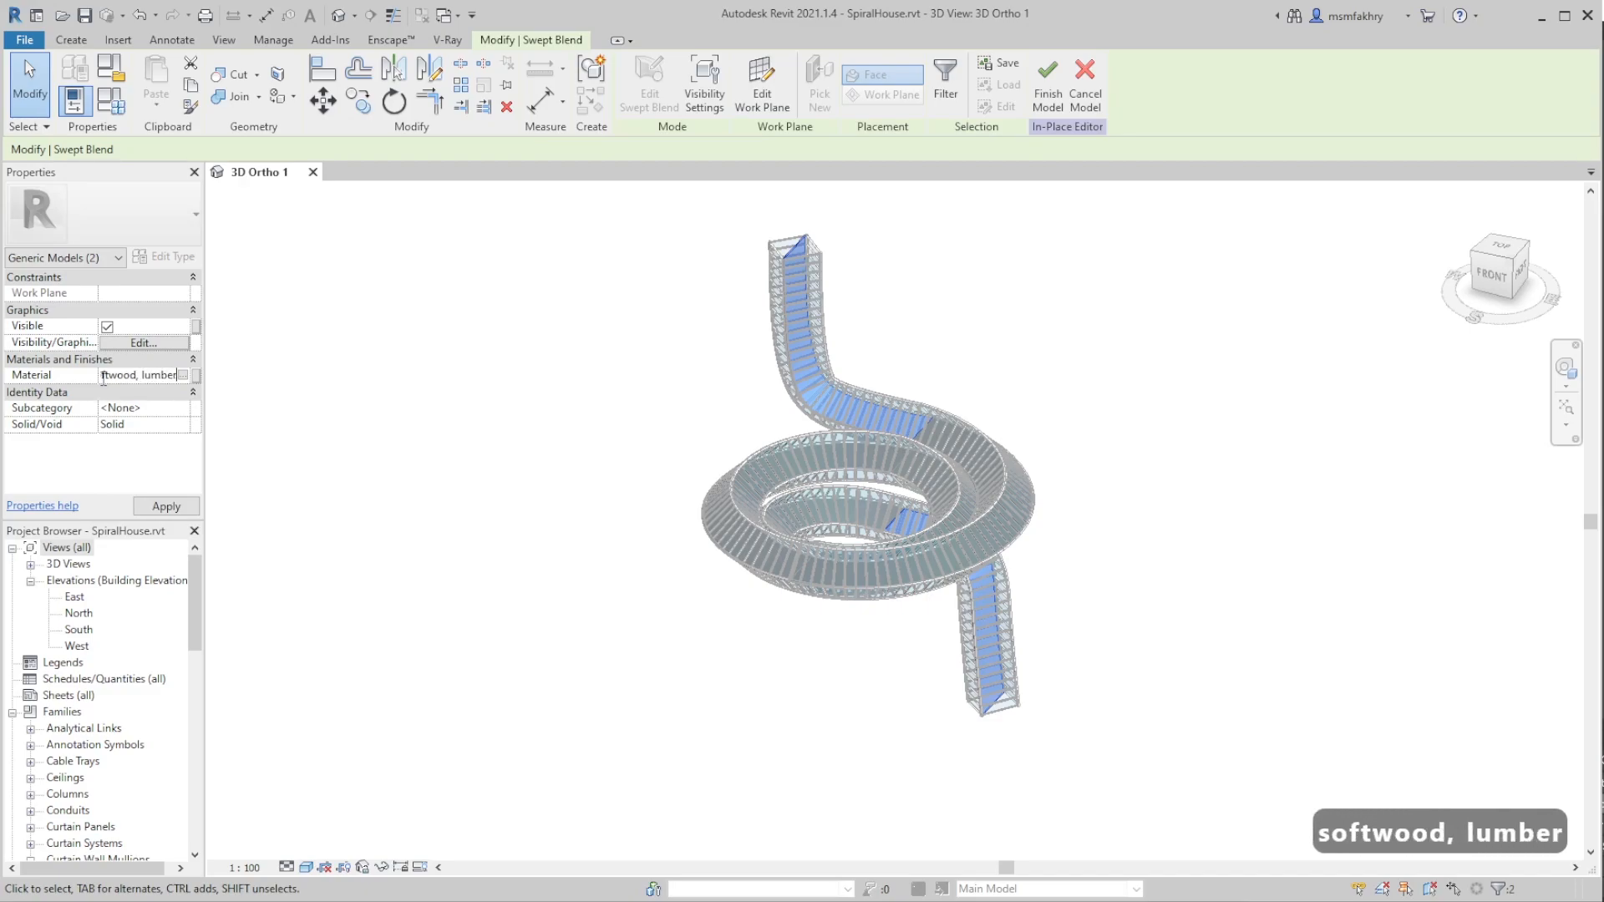
click(166, 507)
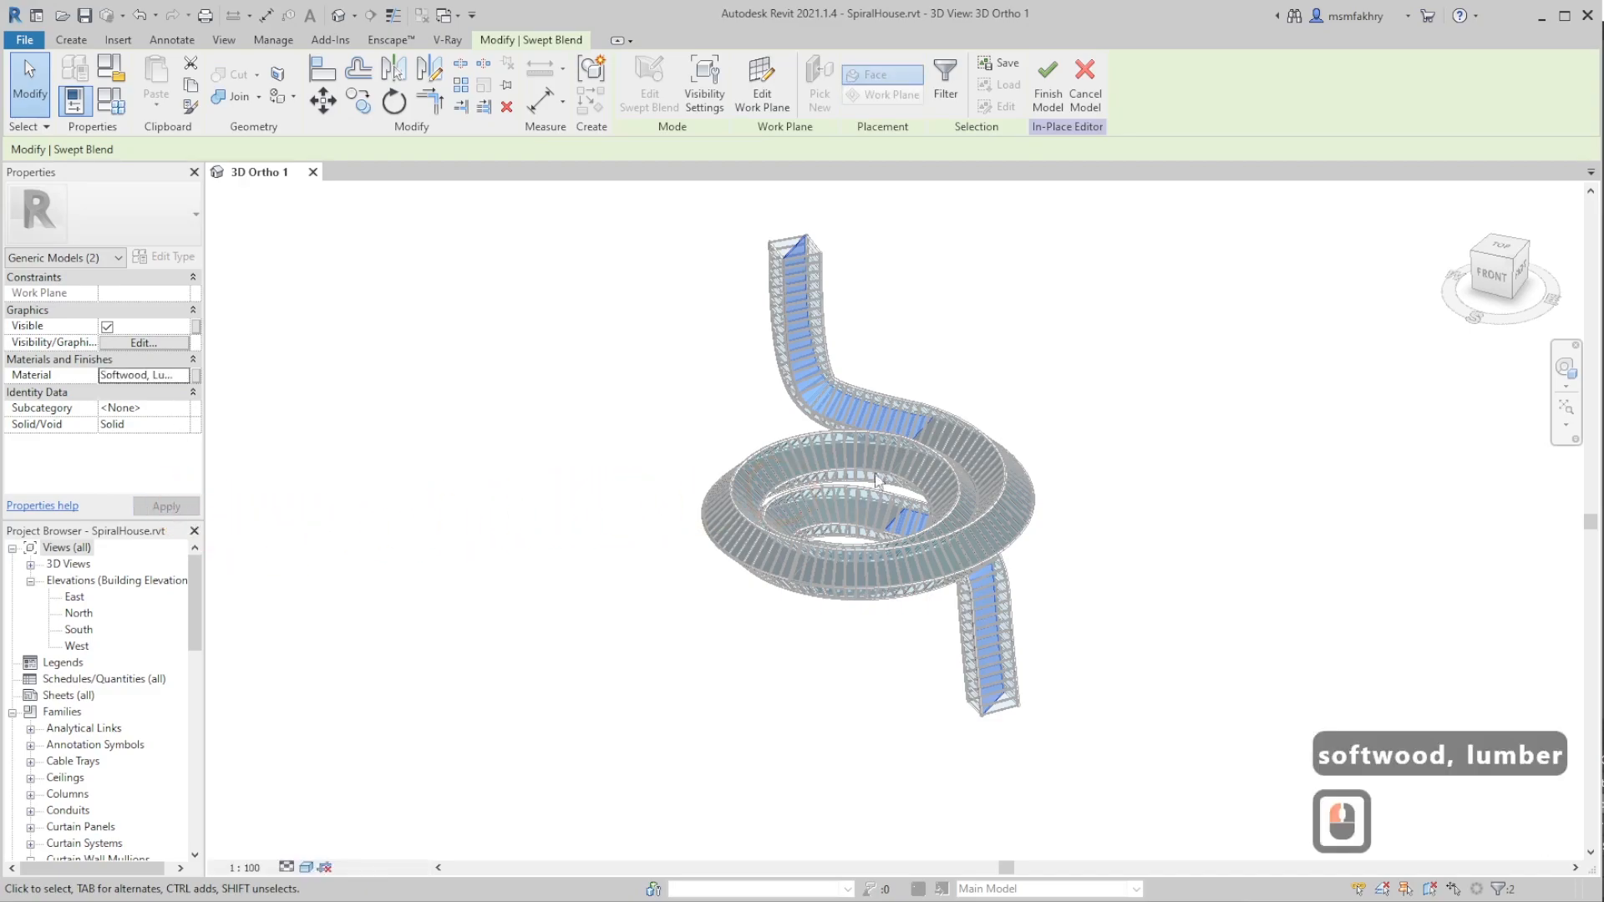
click(1049, 105)
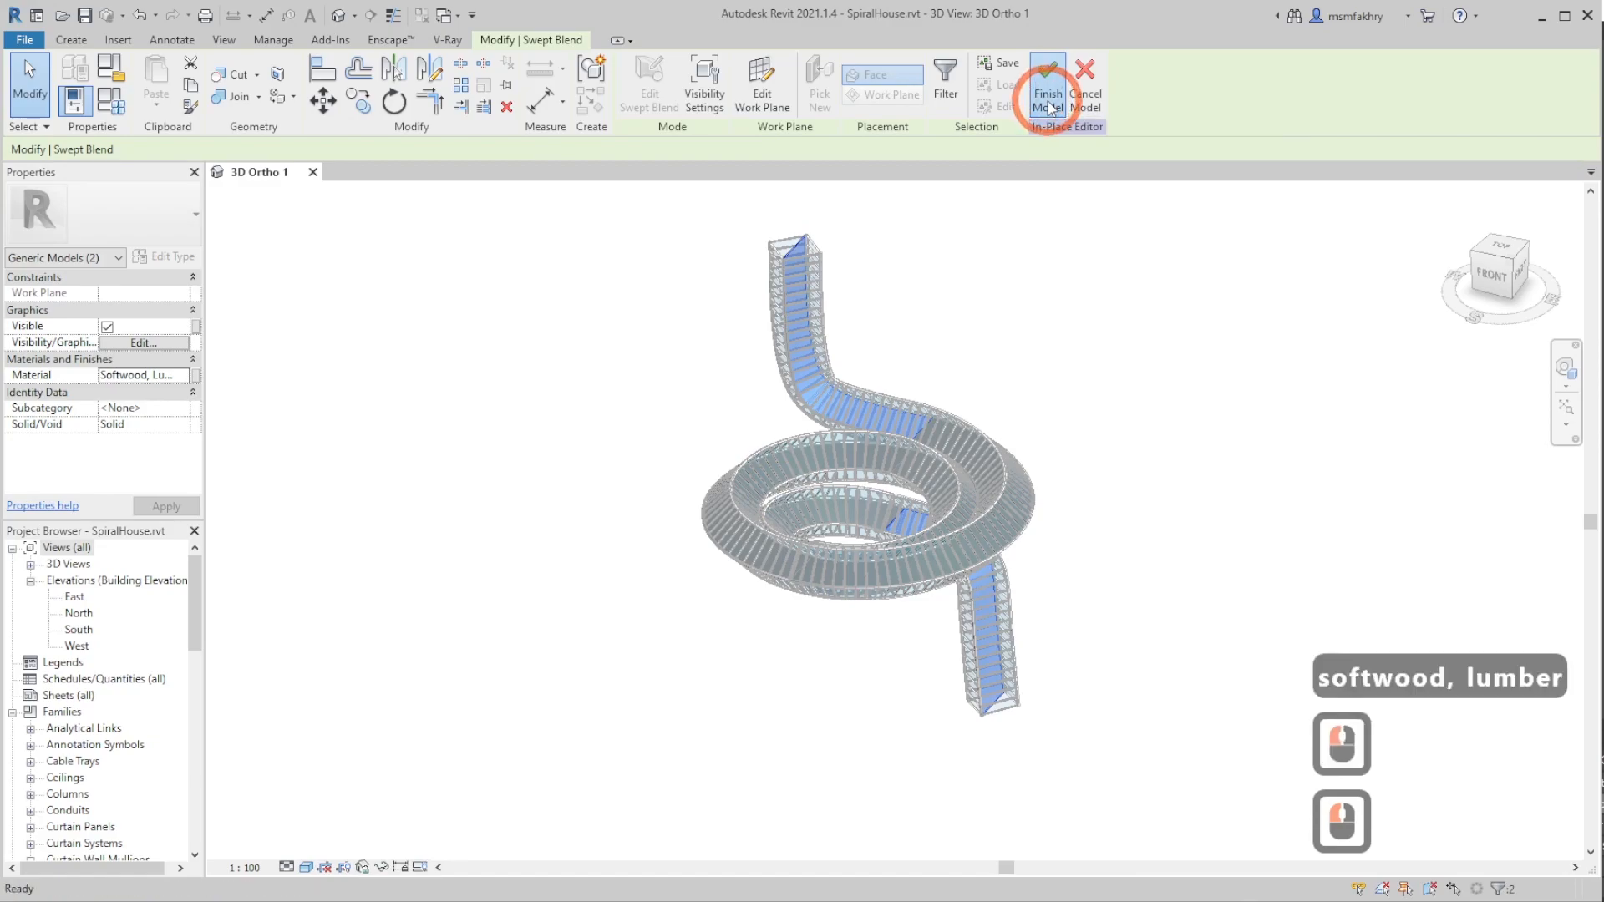
- Give the remaining swept-blend strips of the spiral the same Softwood, Lumber material and clear the selection
scroll(924, 433, up, 5)
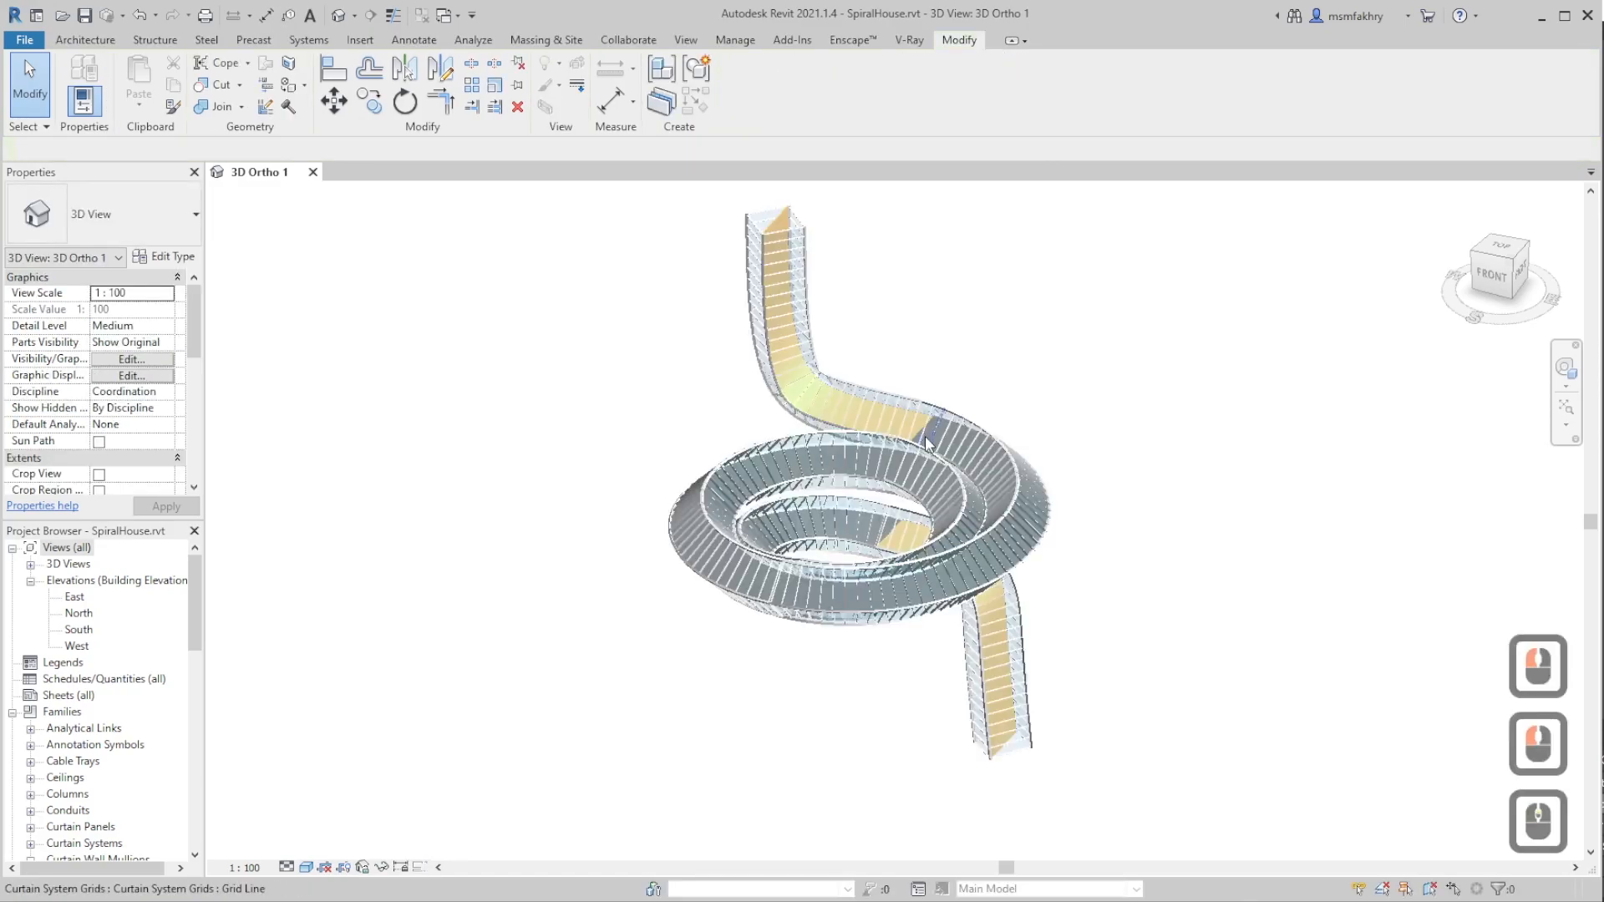
key(Tab)
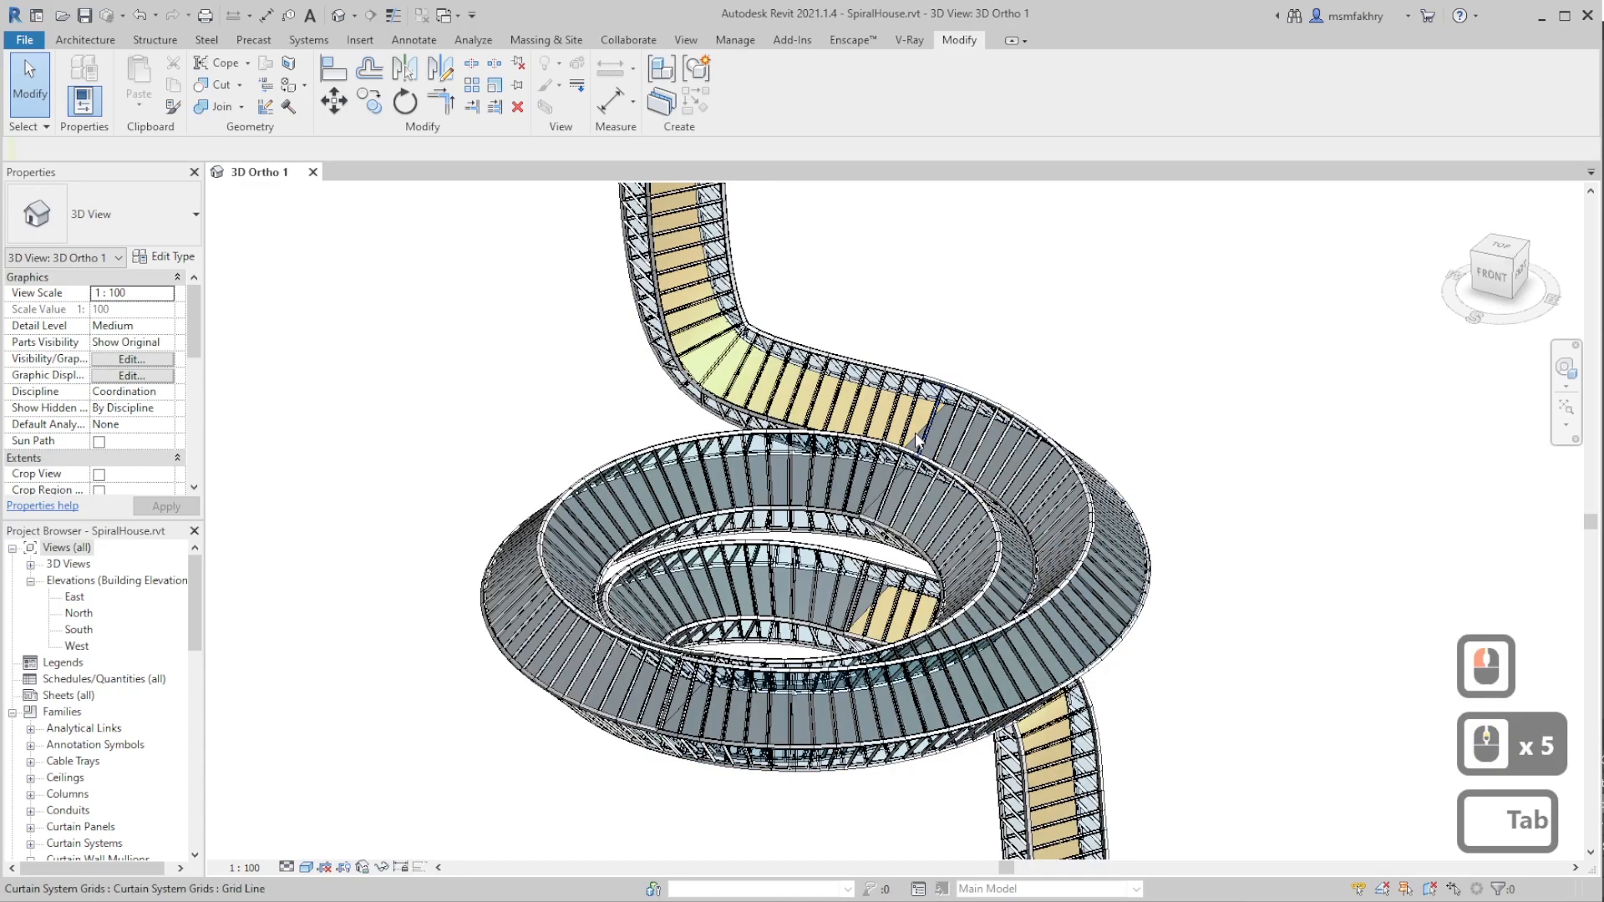
click(504, 746)
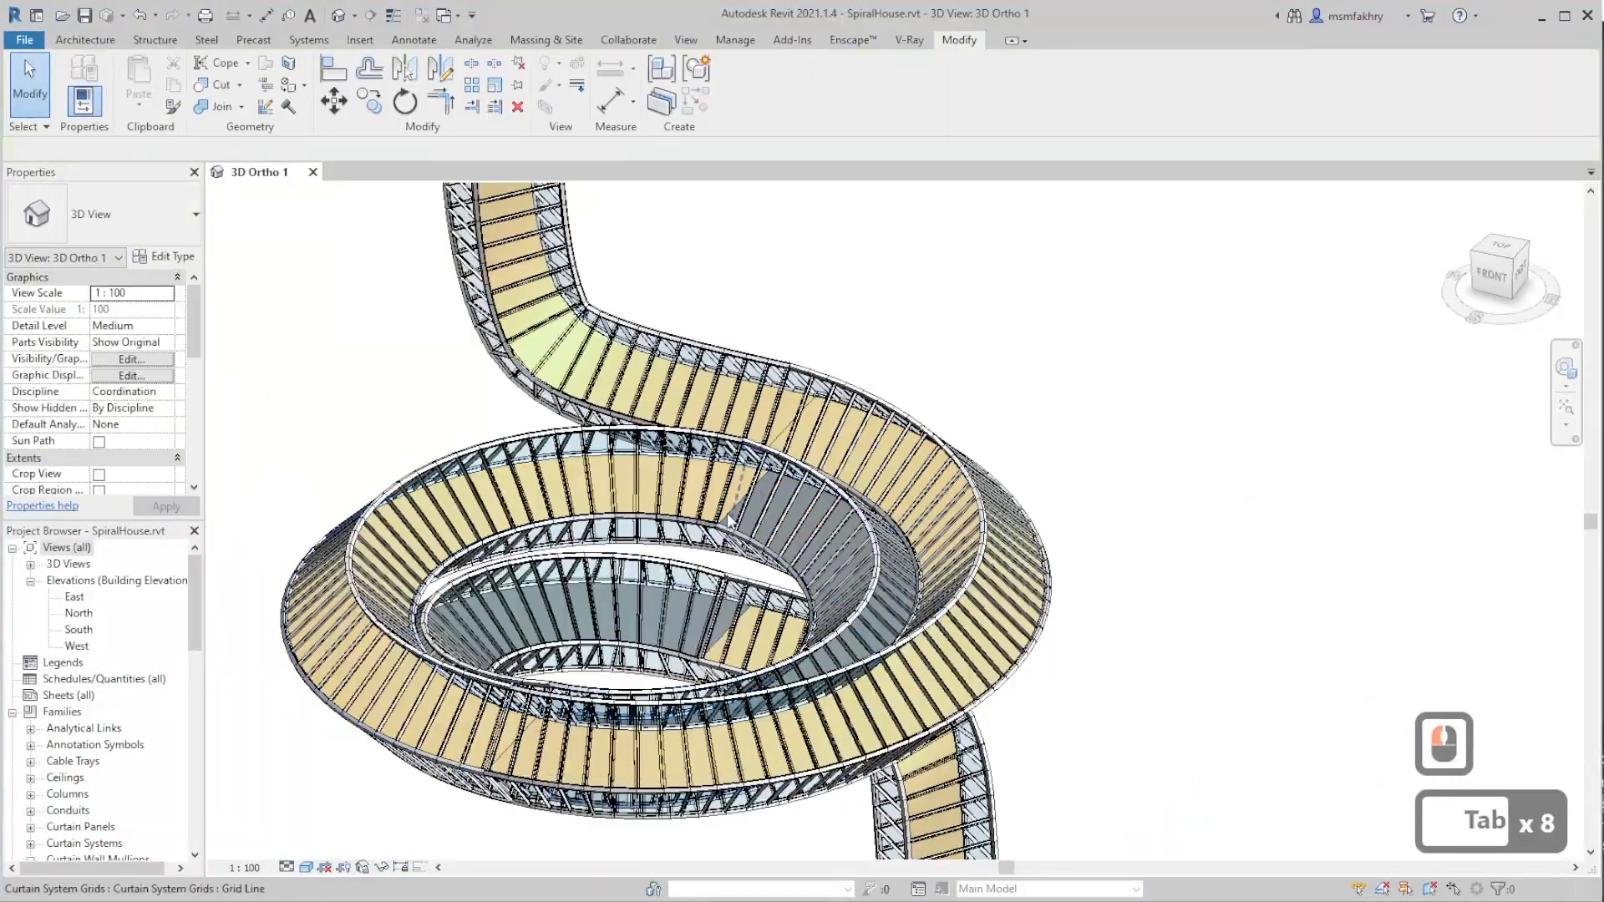
scroll(860, 409, down, 2)
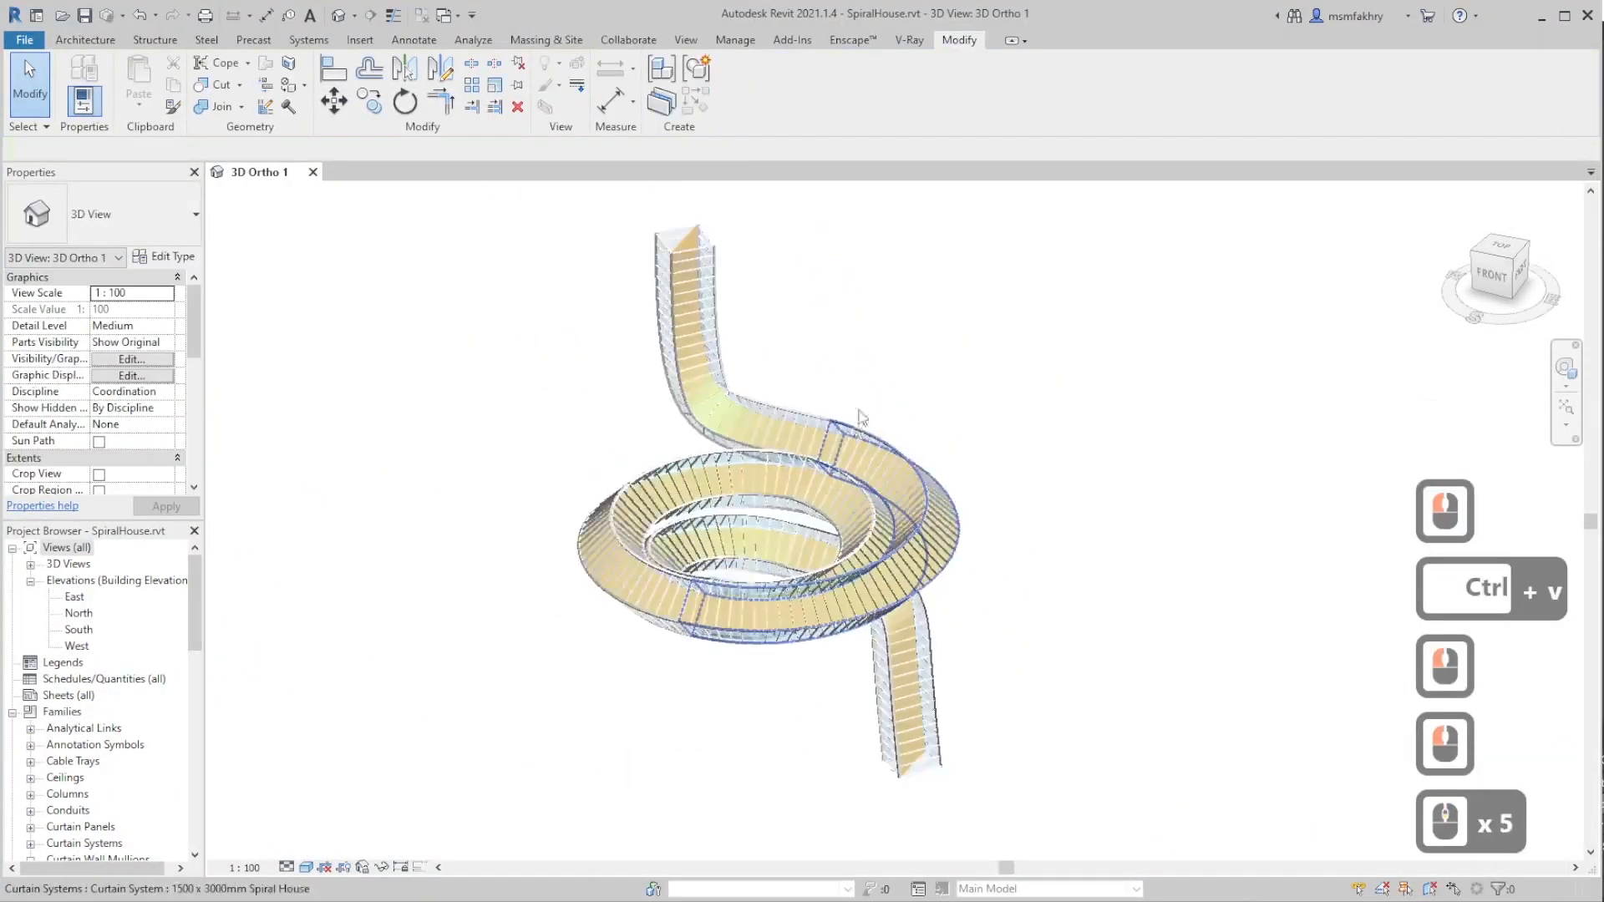
click(852, 328)
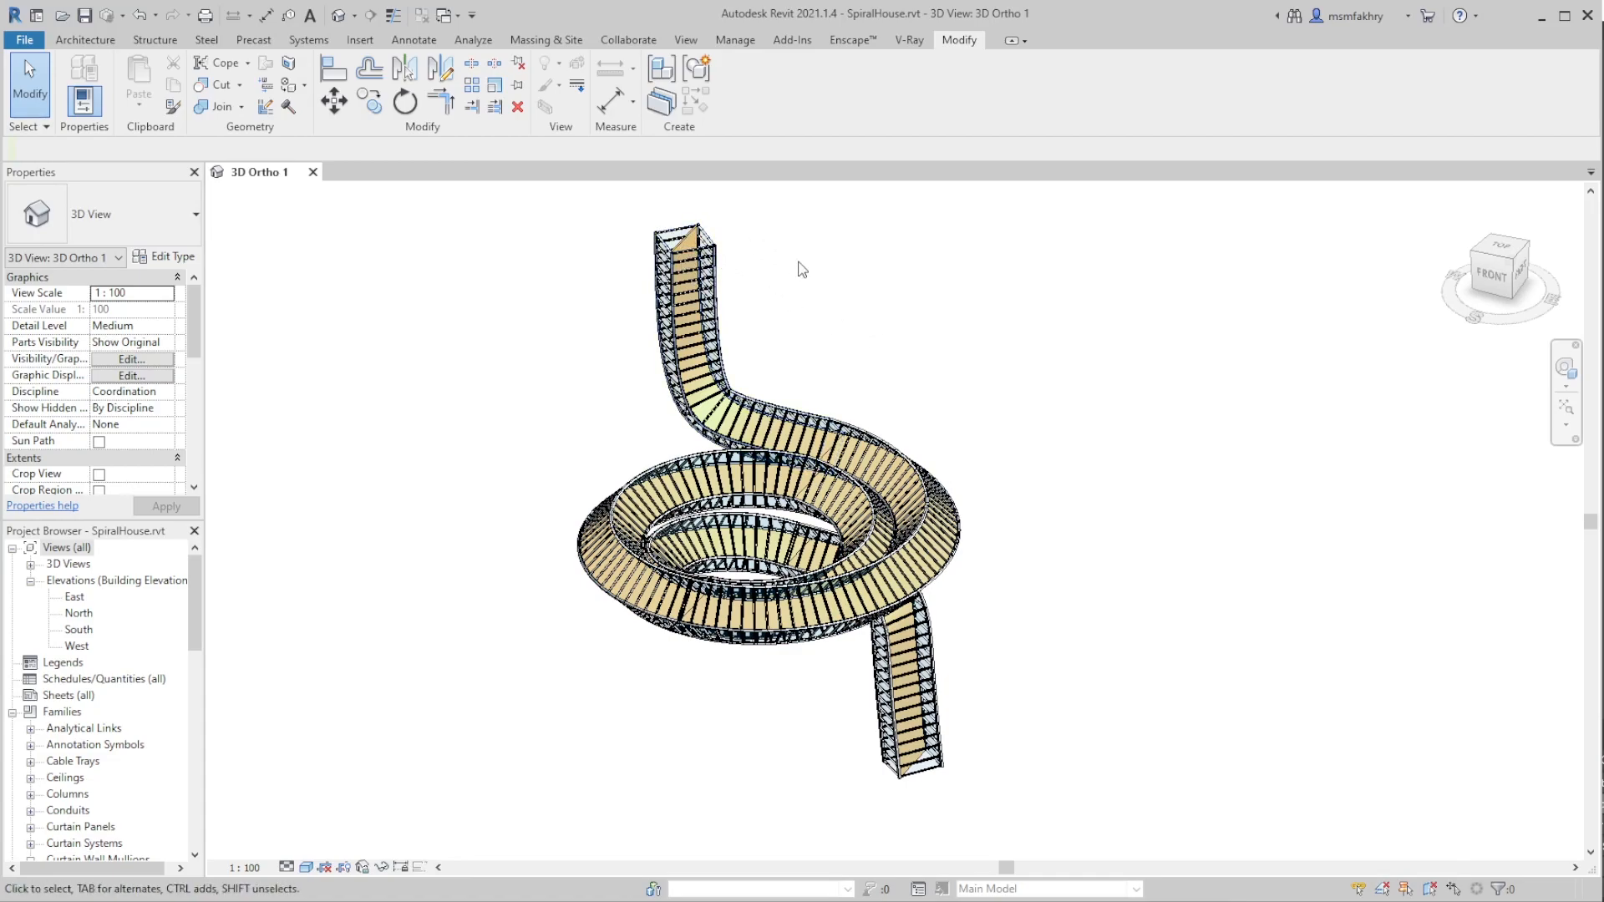
- Unpin and delete the four 30 mm square mullions around the top rim of the upper shaft
scroll(679, 250, up, 11)
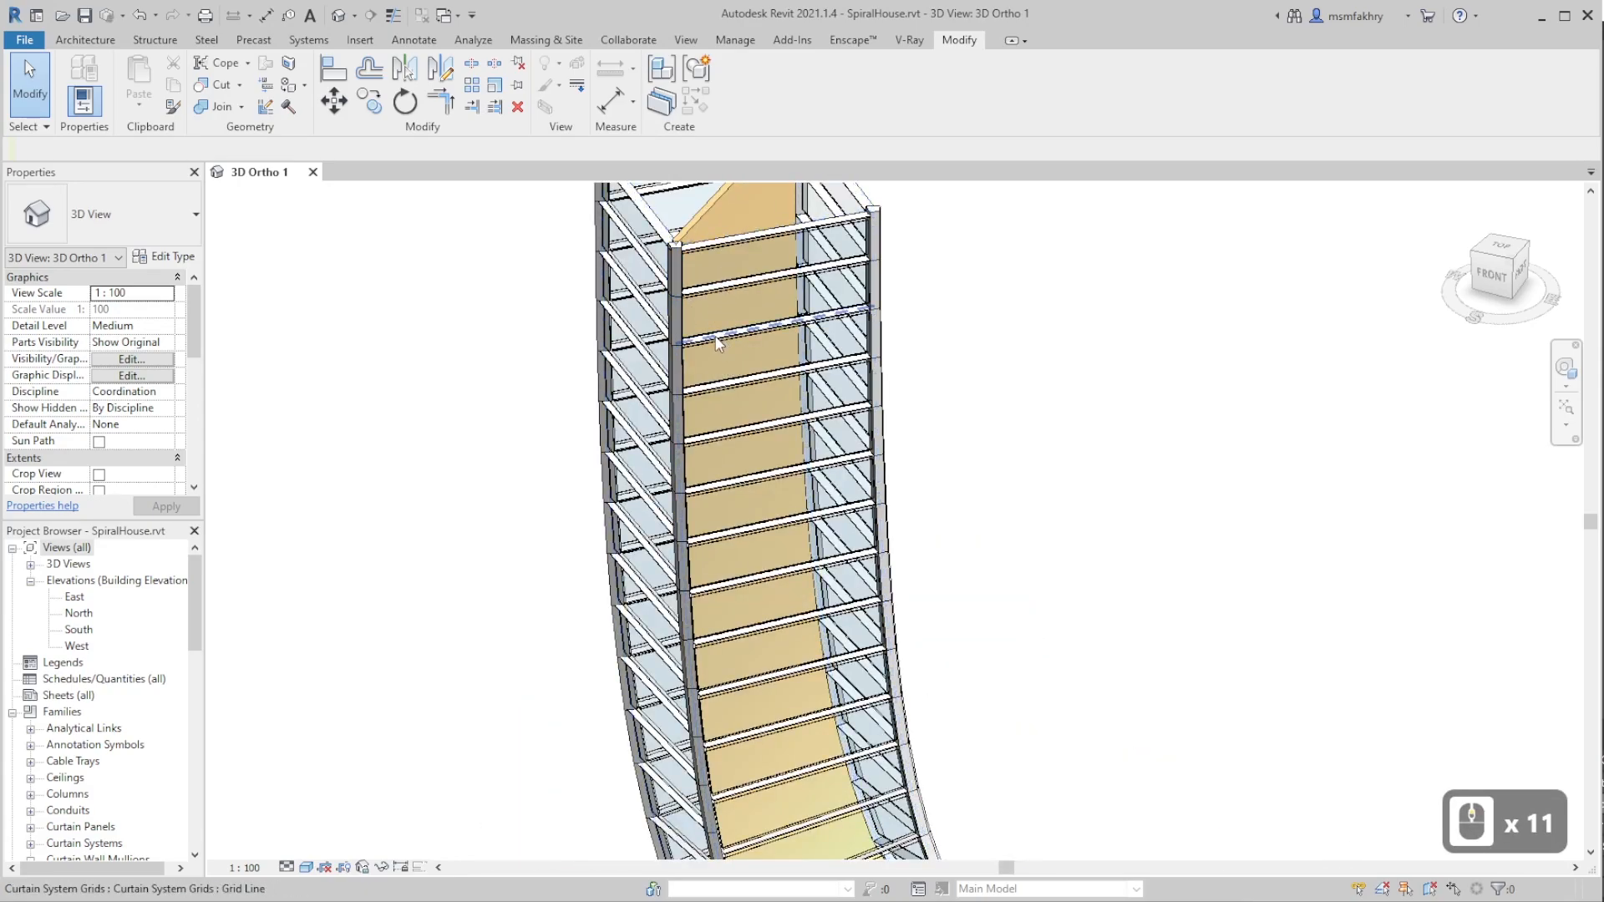
scroll(724, 338, down, 3)
scroll(735, 326, up, 8)
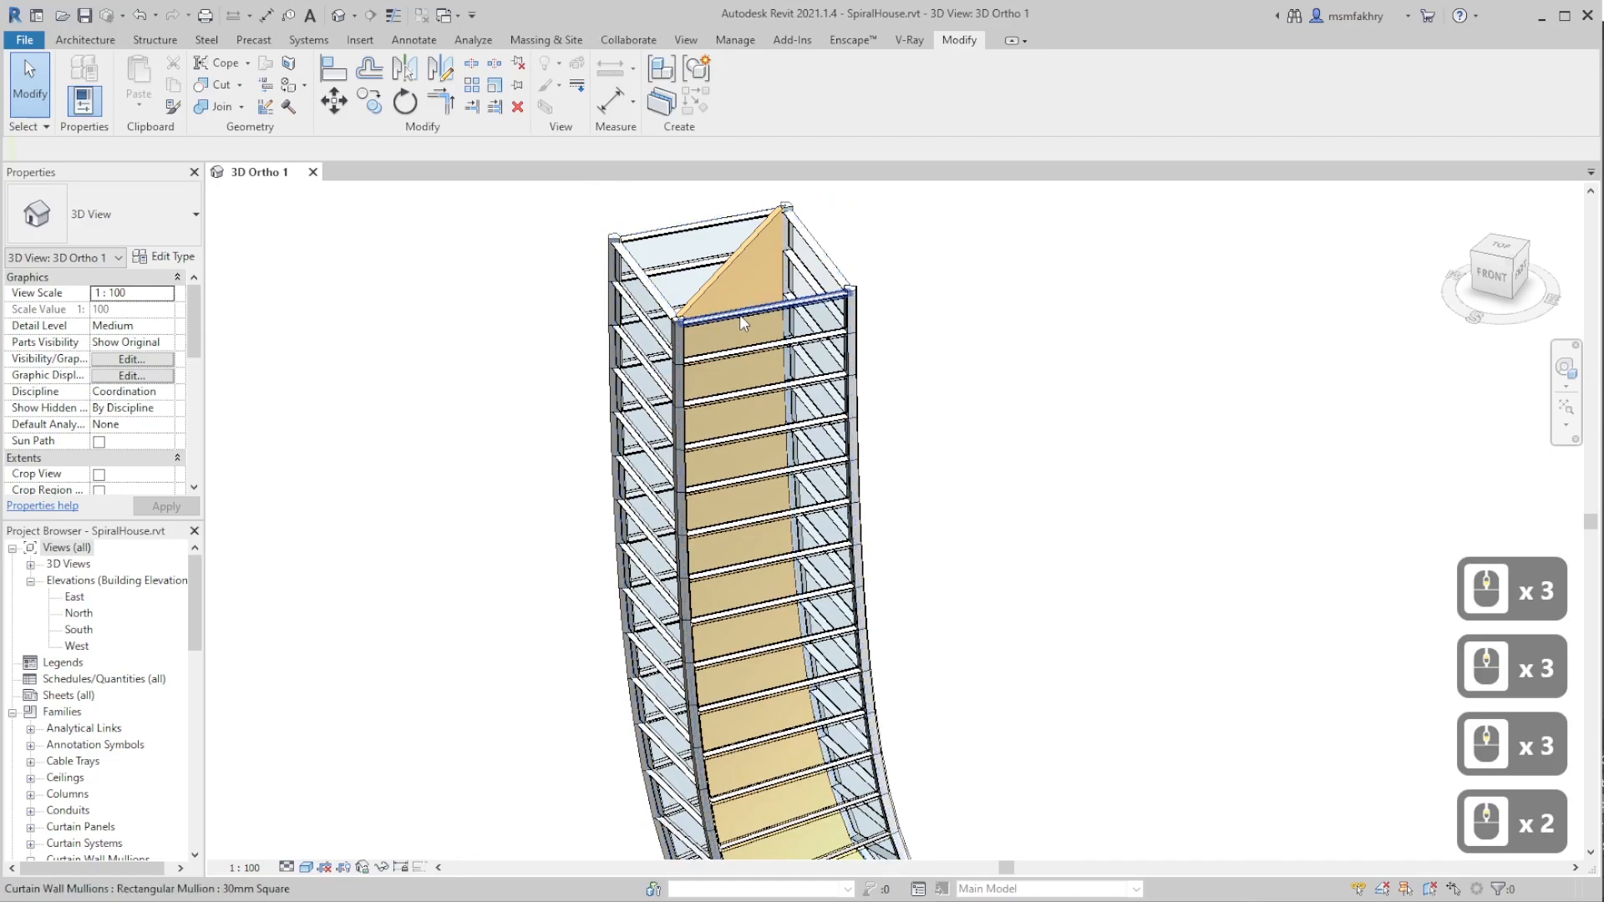
click(739, 314)
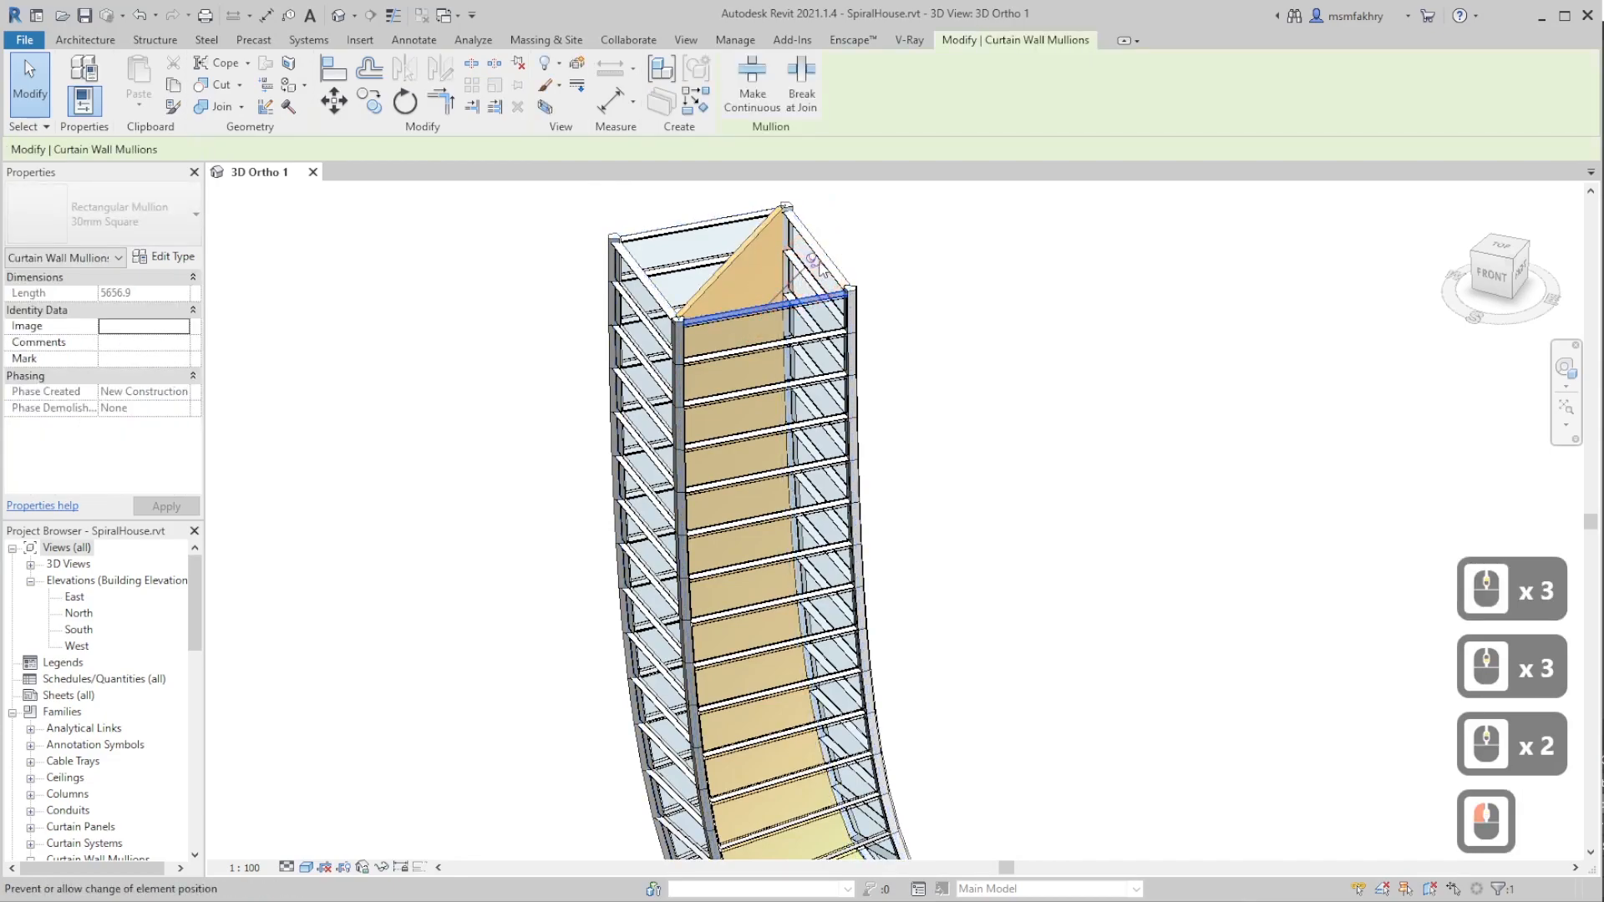
key(Tab)
click(732, 214)
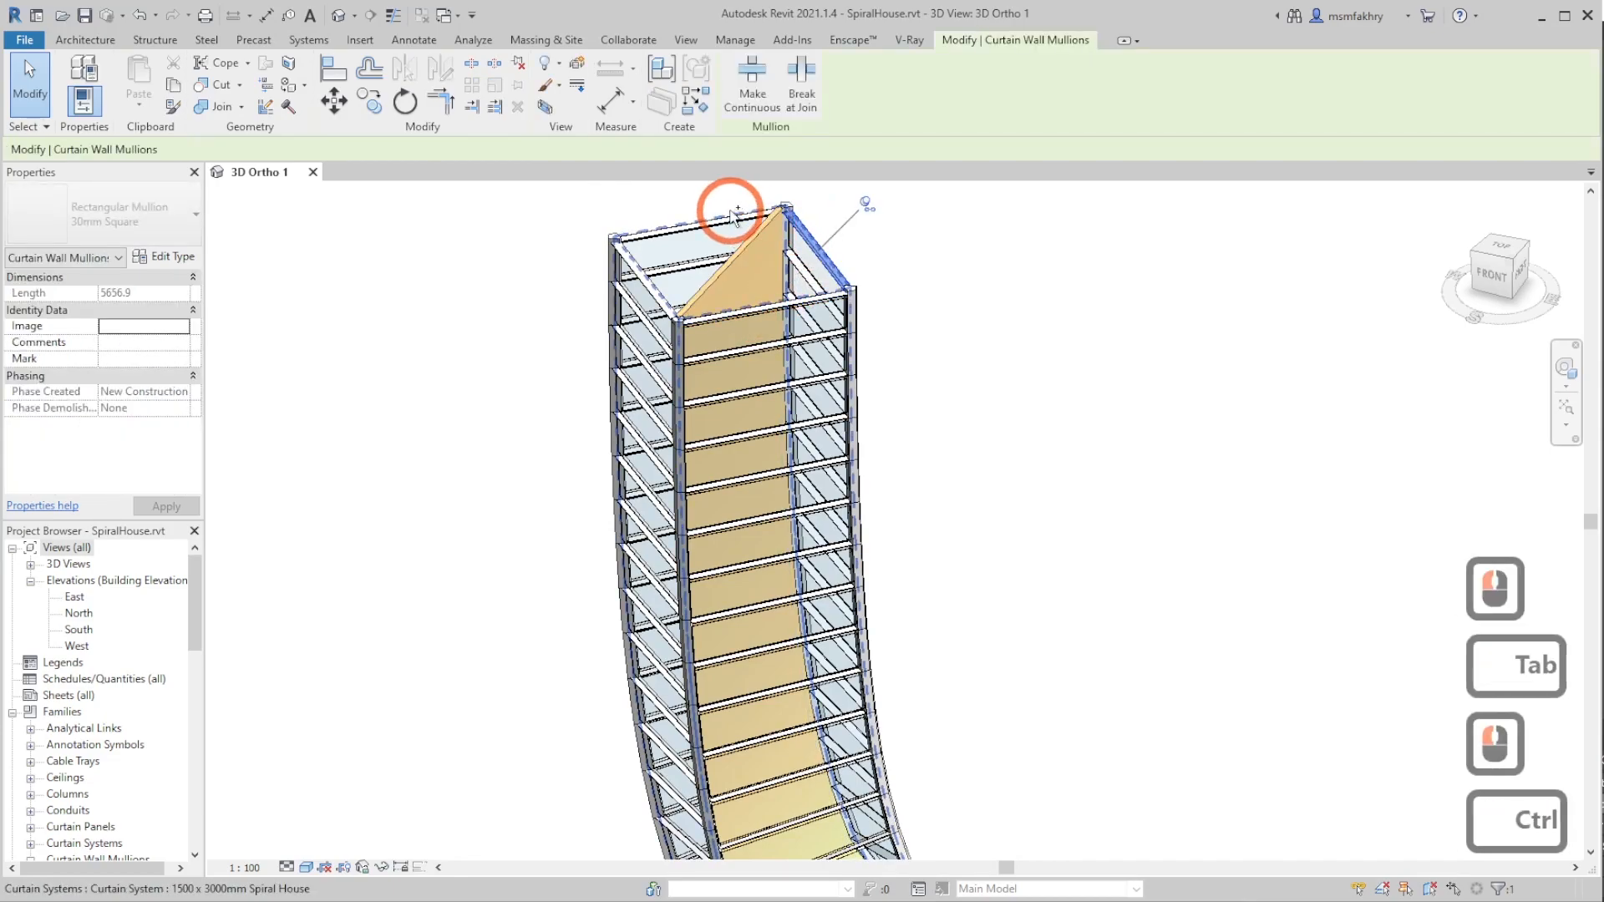
key(Tab)
ctrl+click(659, 278)
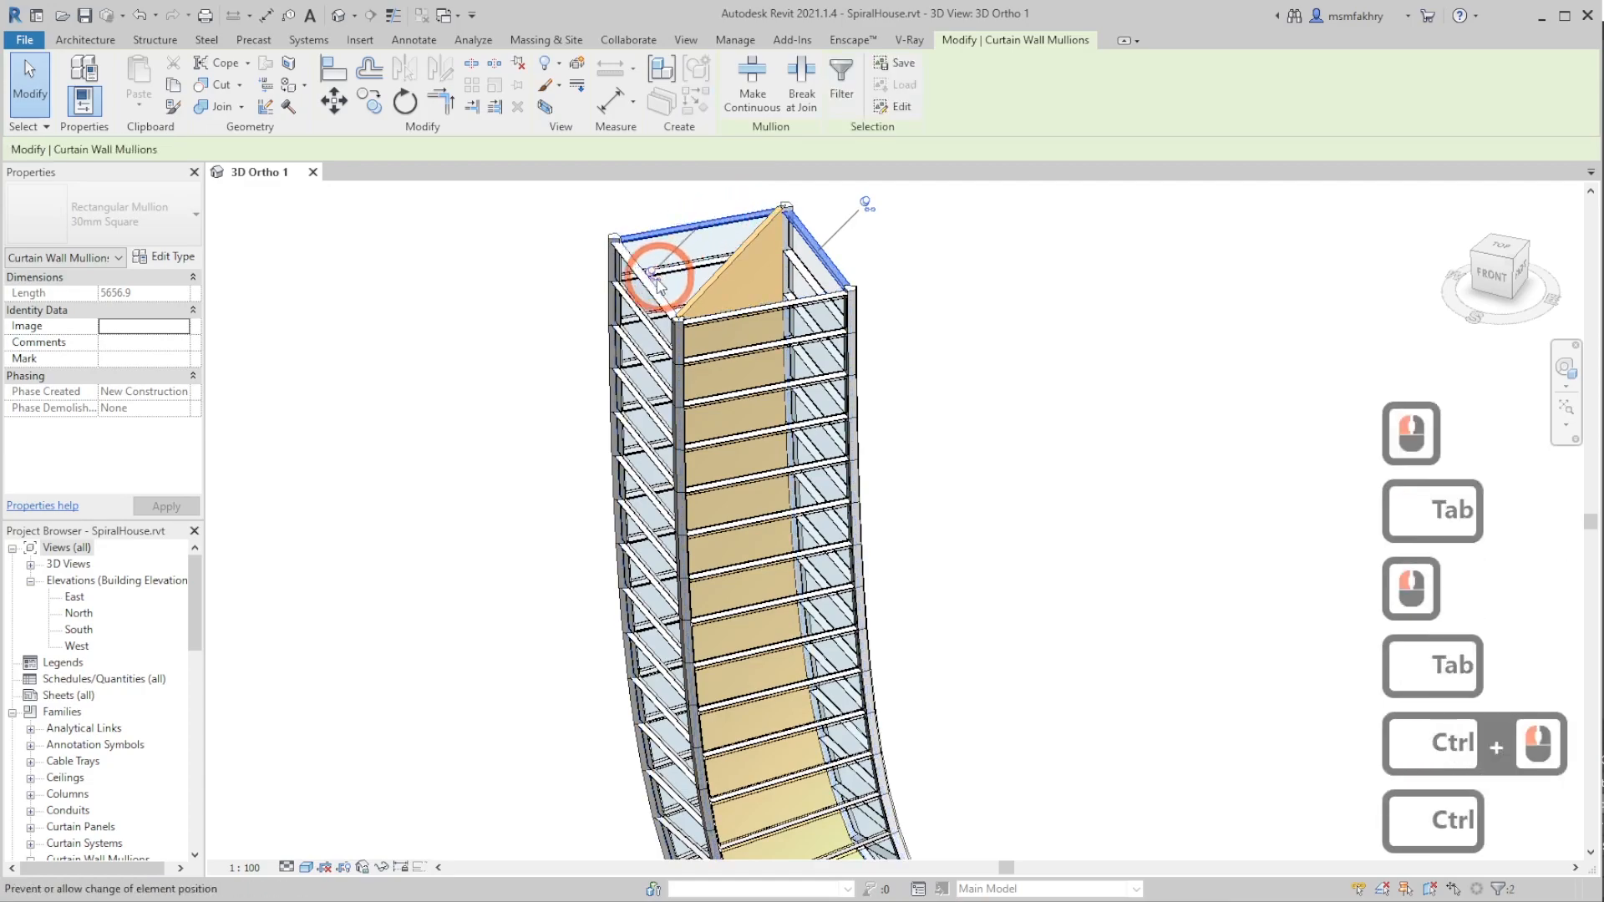
key(Tab)
key(Tab)
ctrl+click(758, 318)
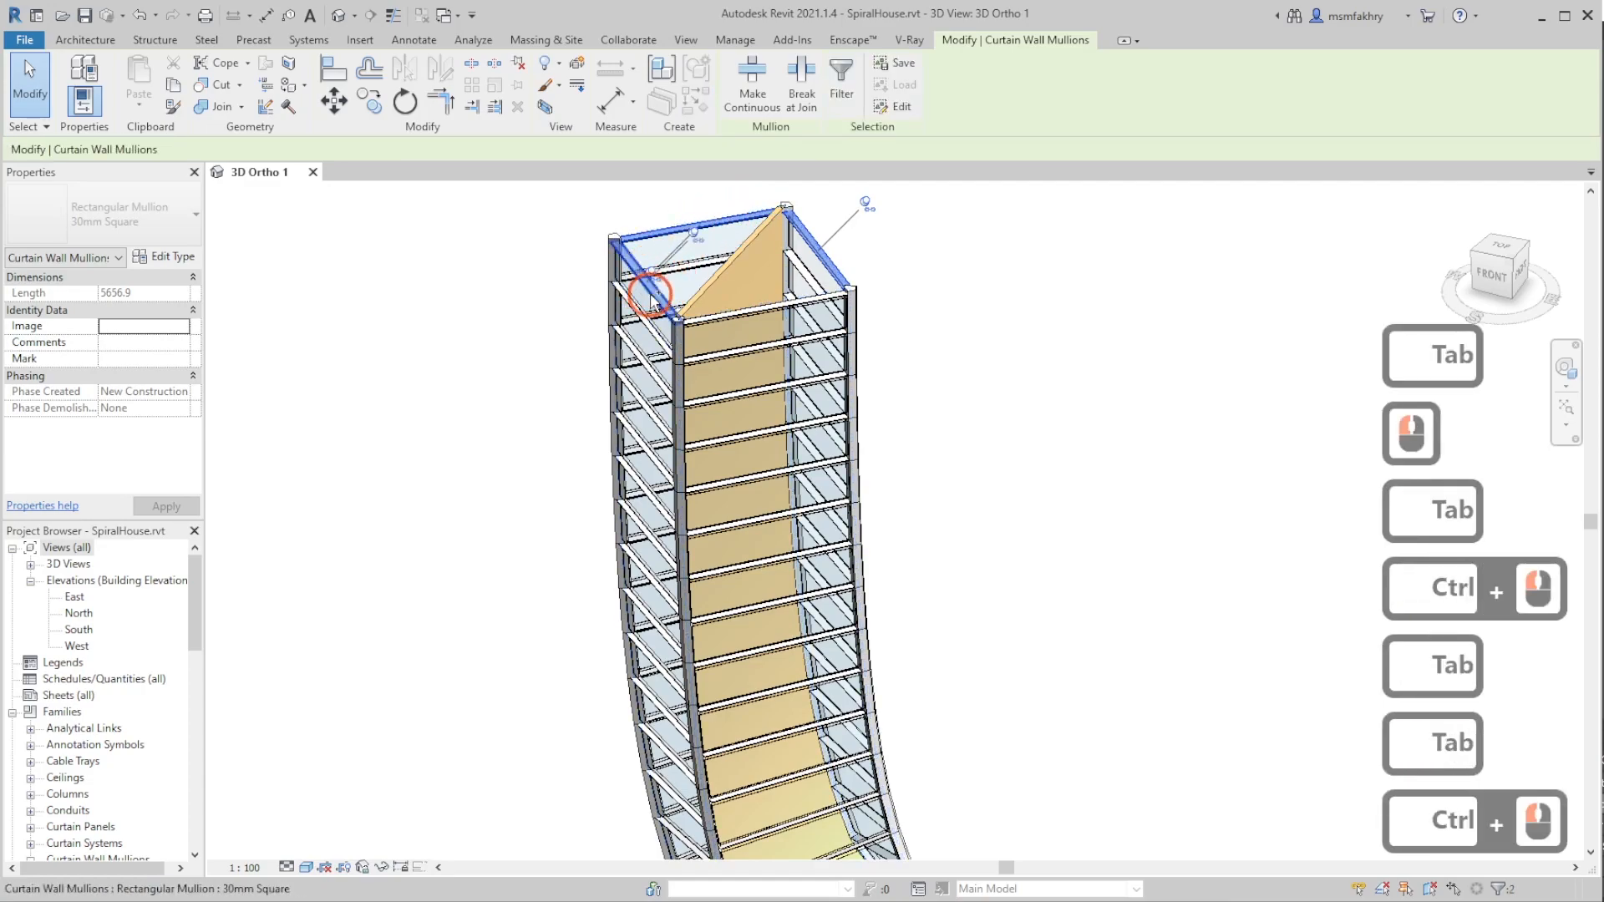
key(Tab)
key(Tab)
ctrl+click(755, 308)
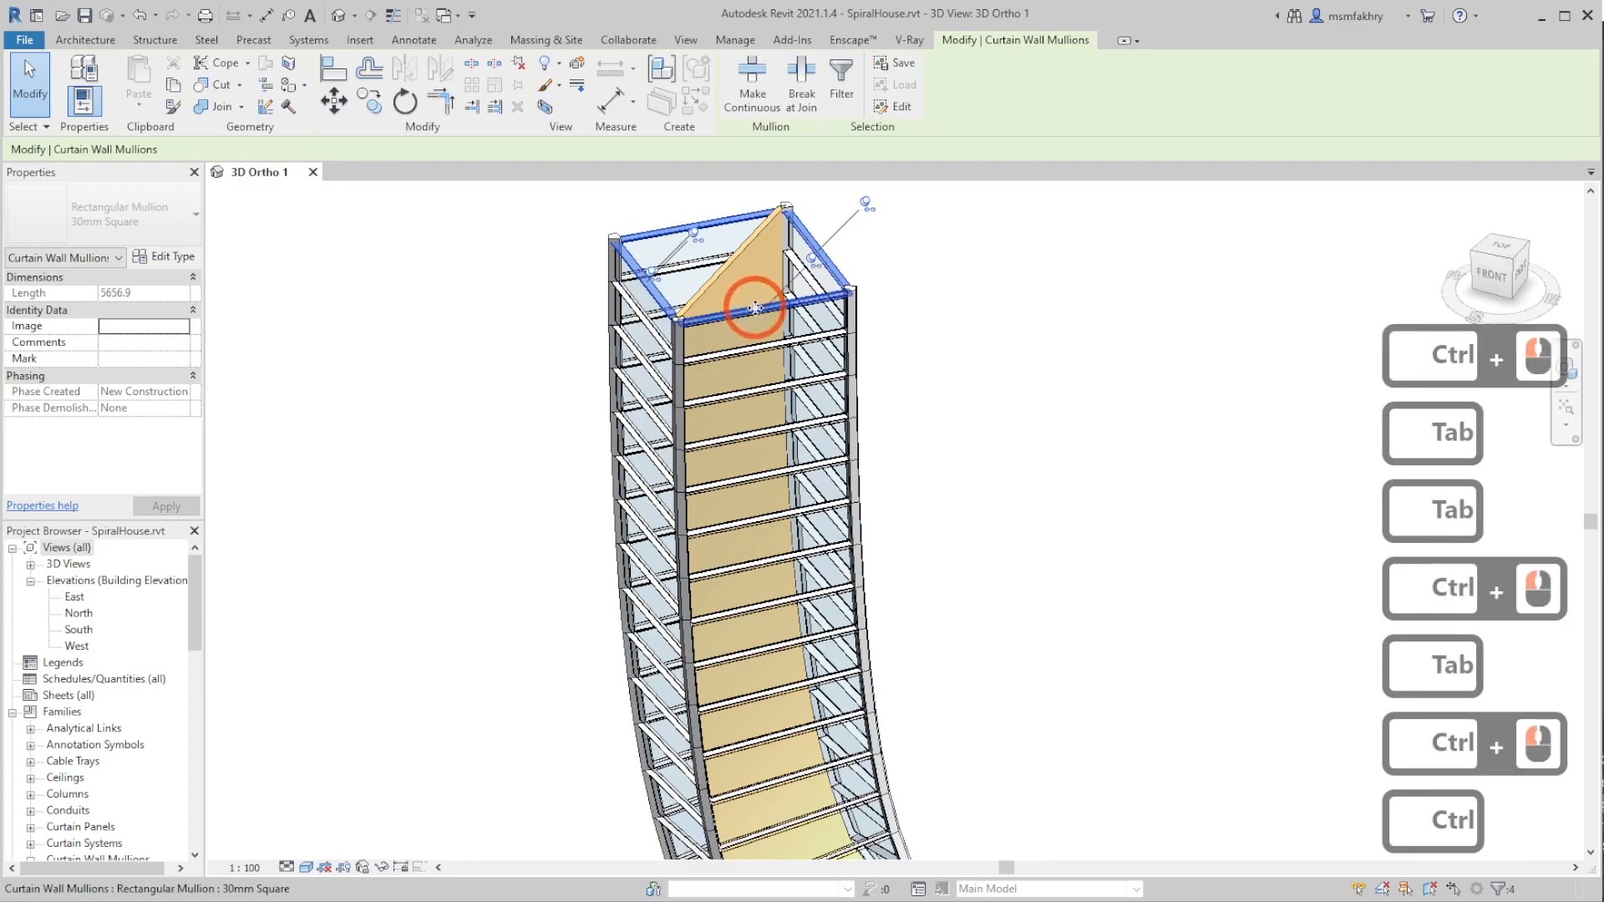
scroll(755, 307, down, 2)
scroll(755, 307, down, 1)
click(716, 257)
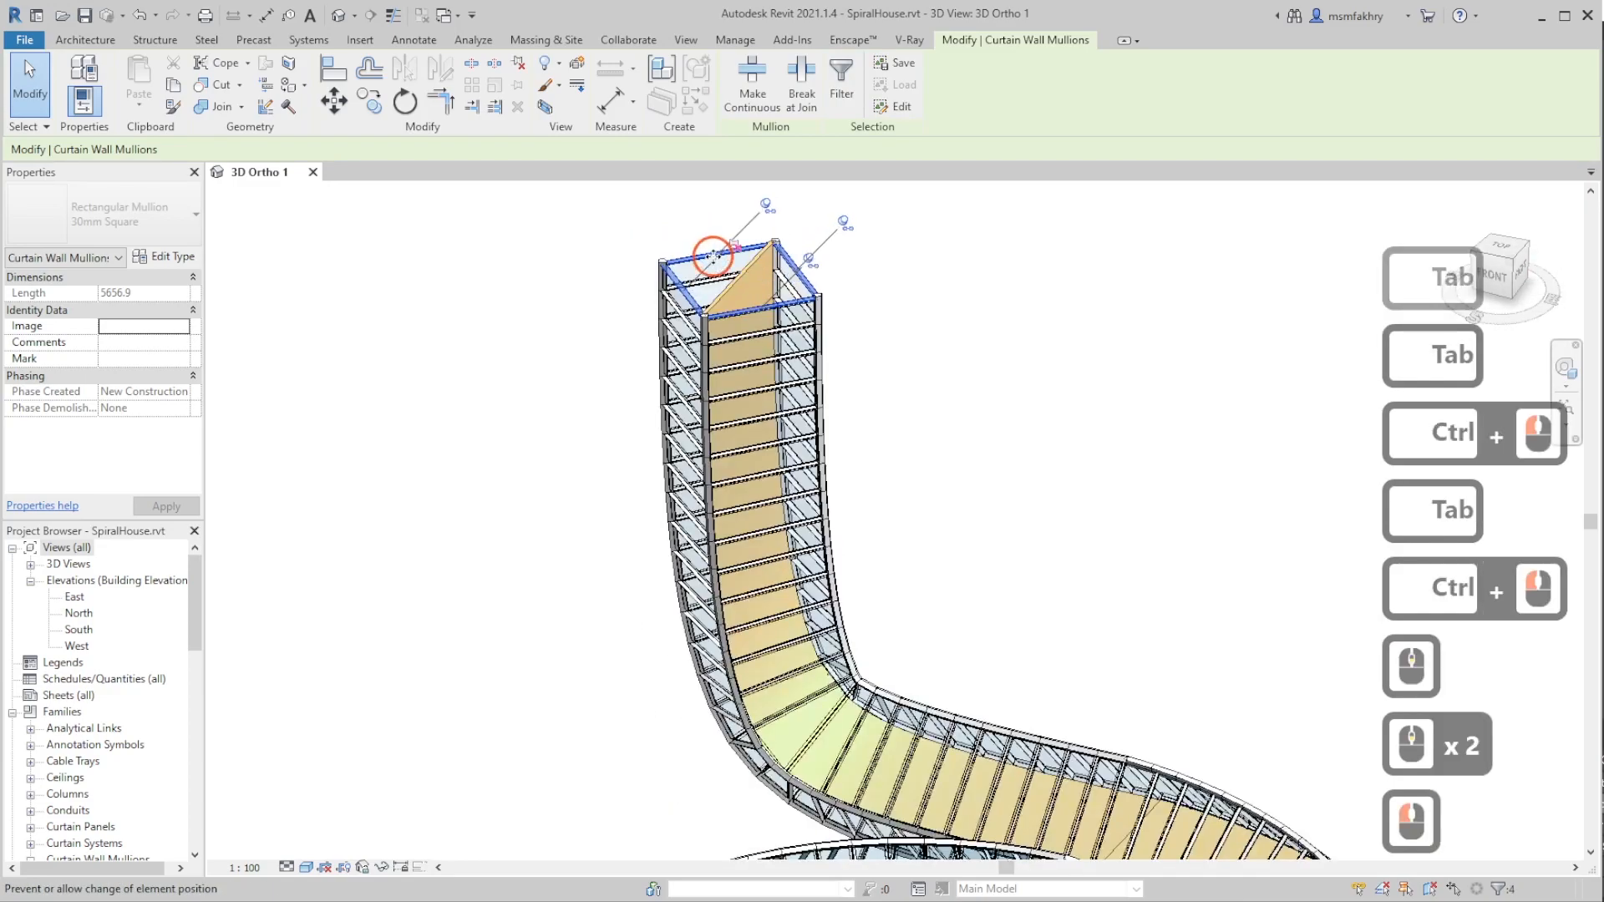
click(807, 260)
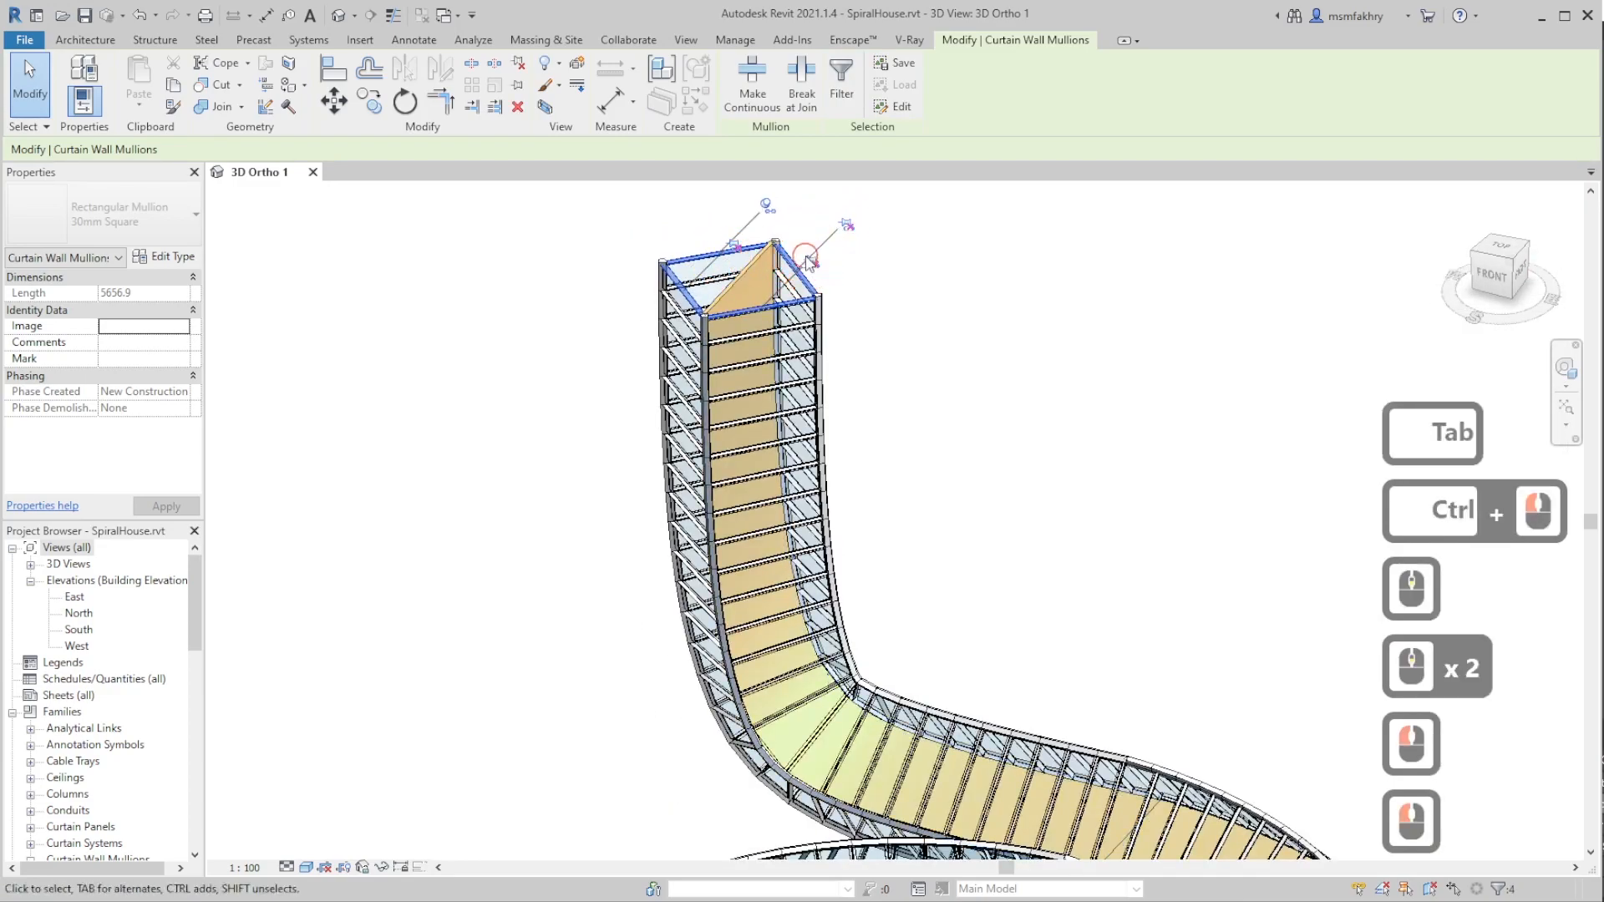
click(765, 203)
key(Delete)
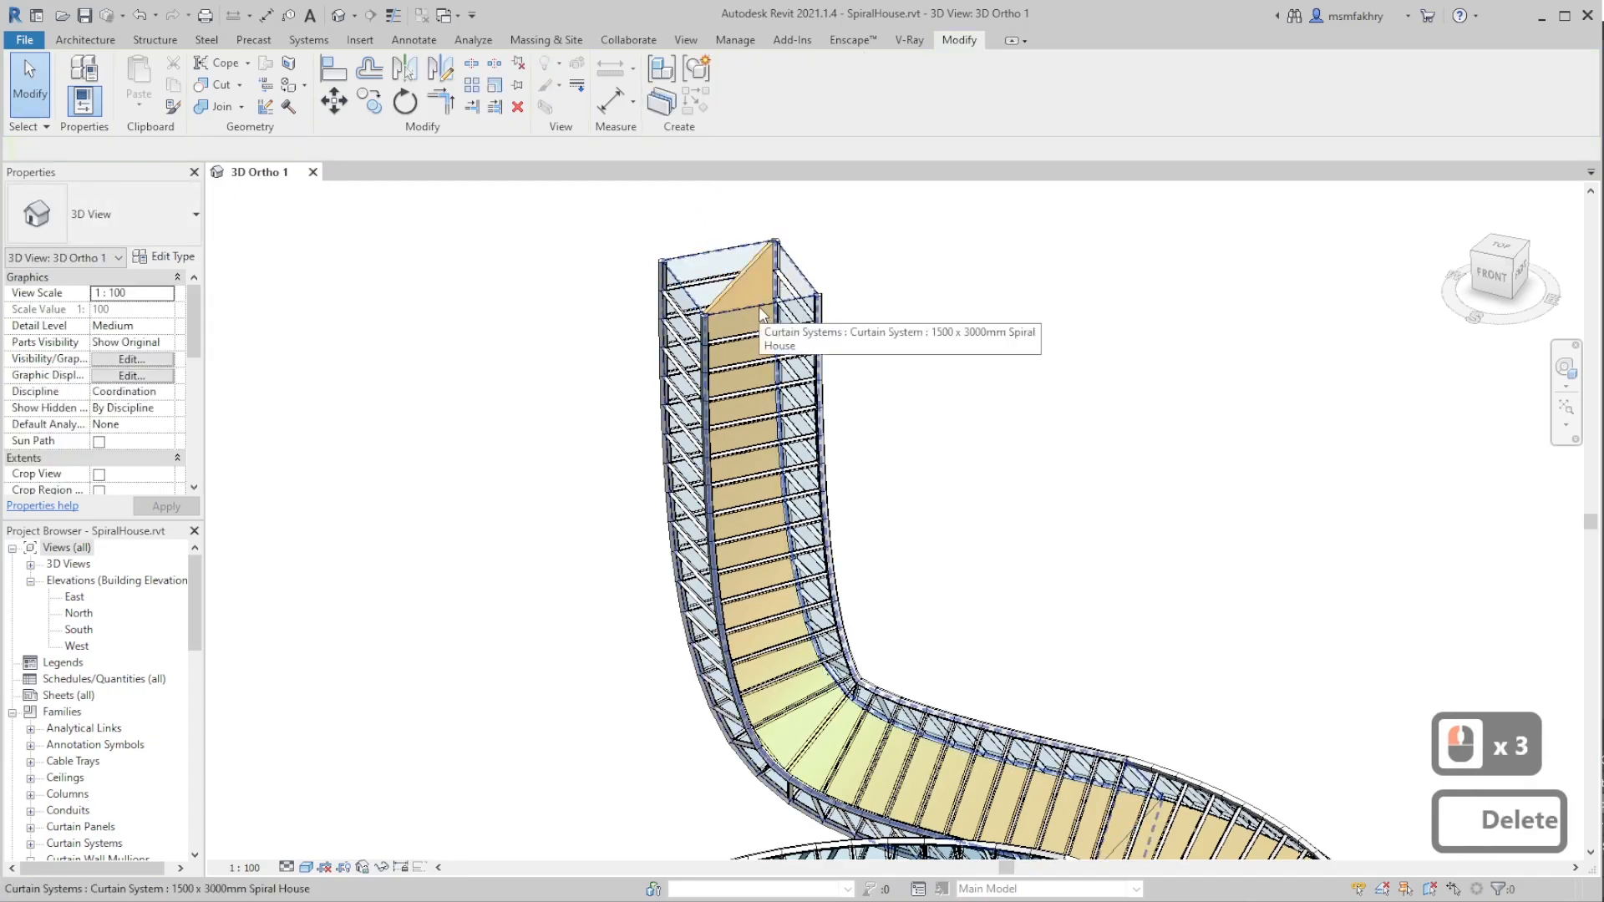
- Change the four glazed panels in the topmost row of the upper shaft to the Empty panel type
key(Tab)
click(783, 289)
ctrl+click(801, 271)
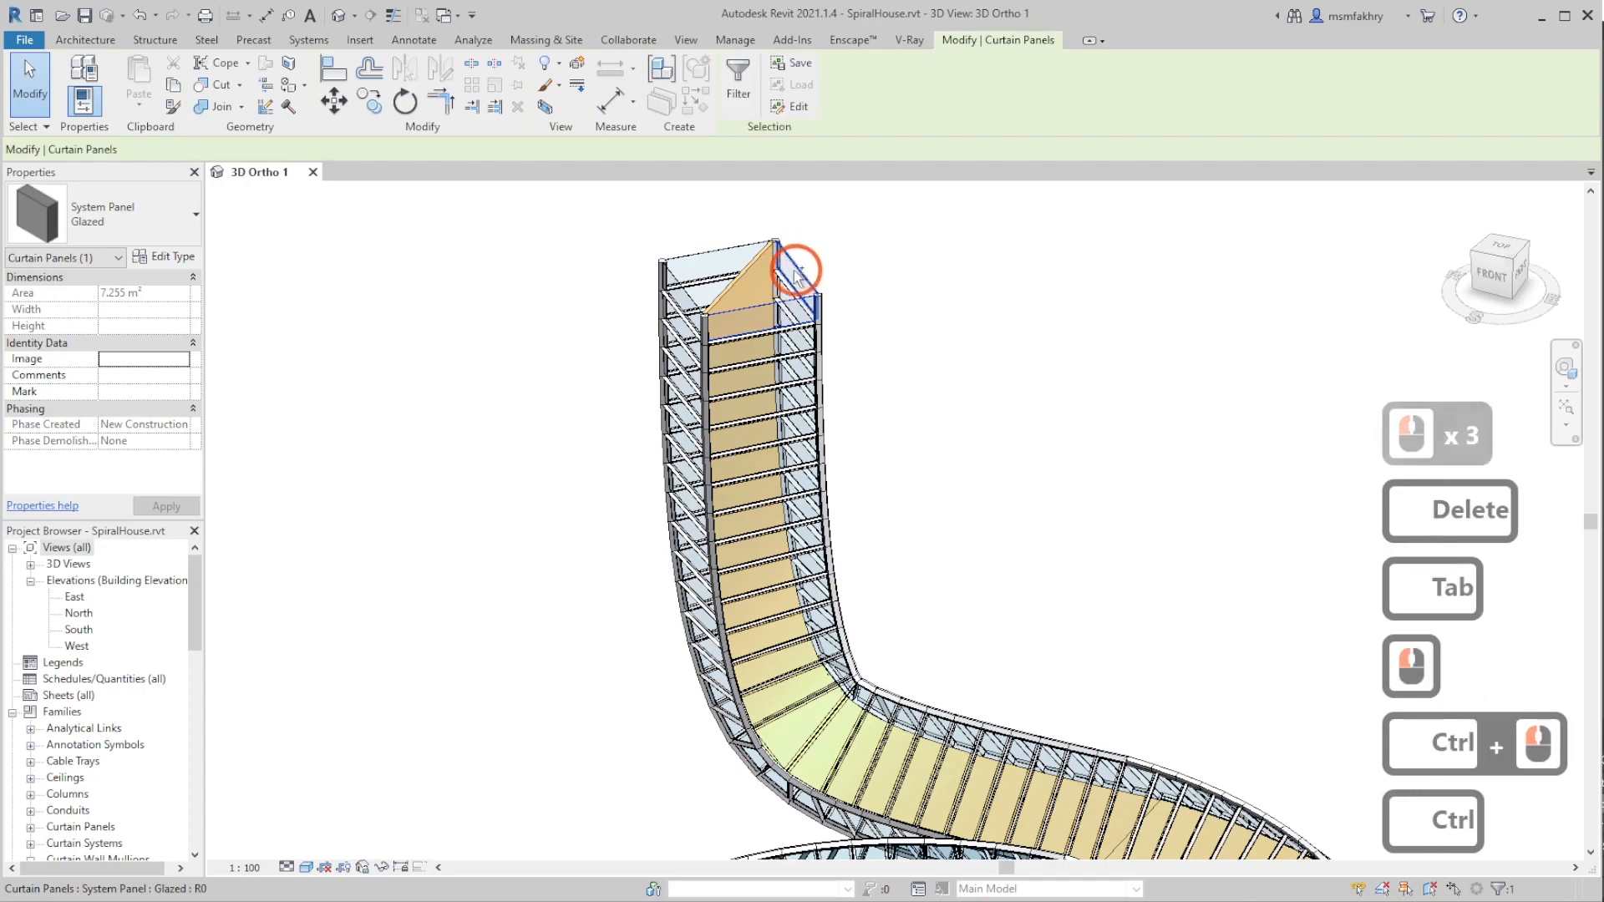
key(Tab)
ctrl+click(685, 275)
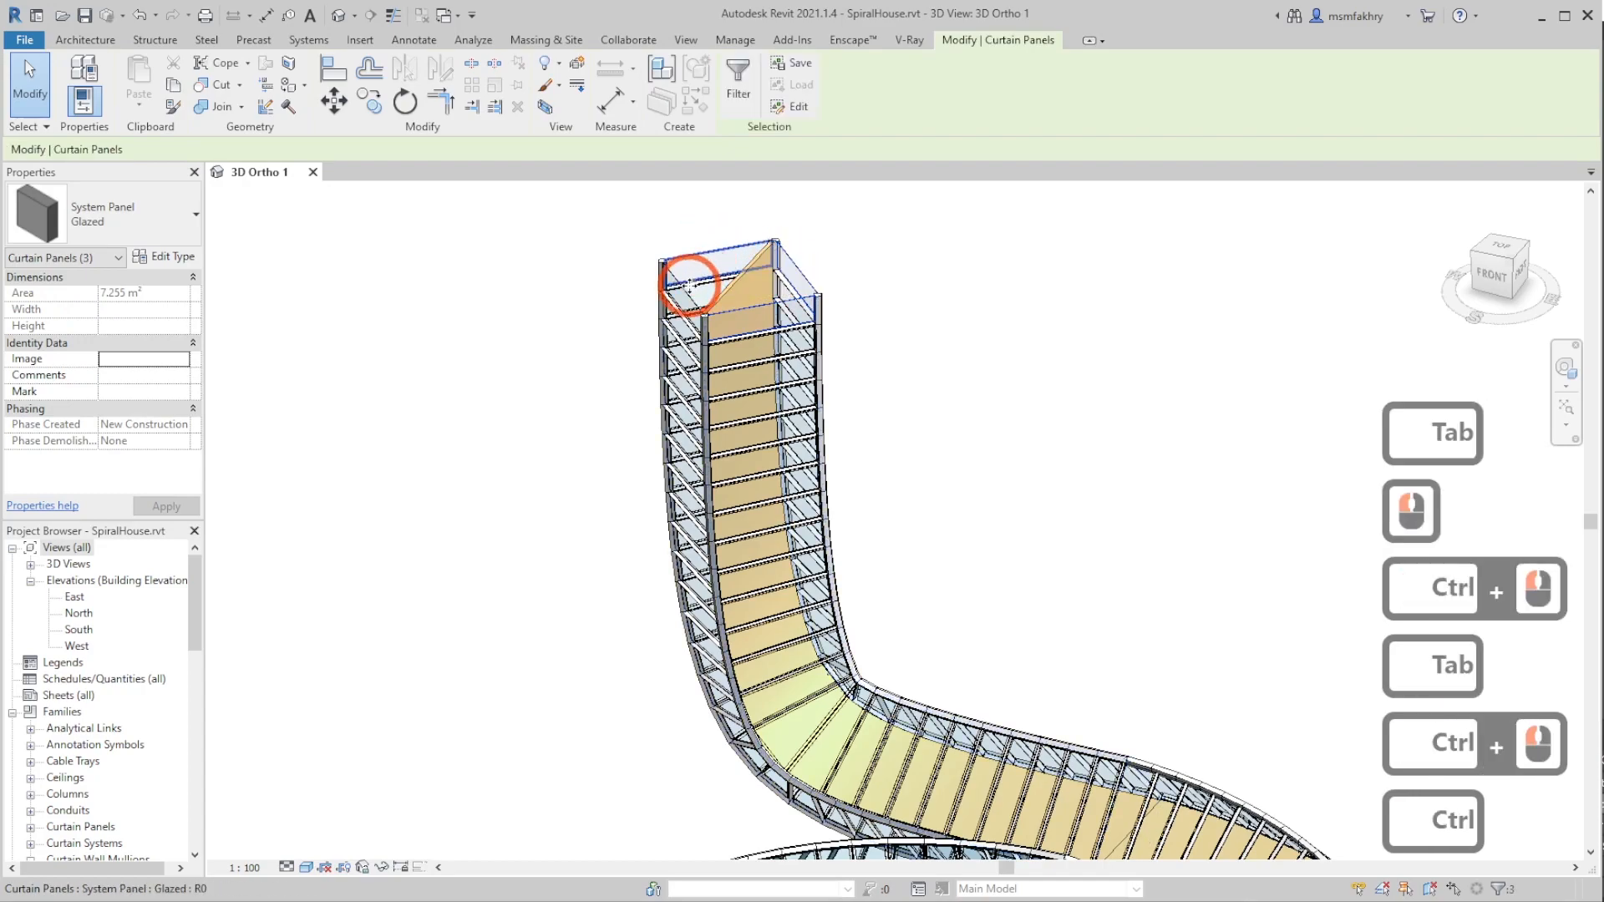
key(Tab)
key(Tab)
key(ctrl)
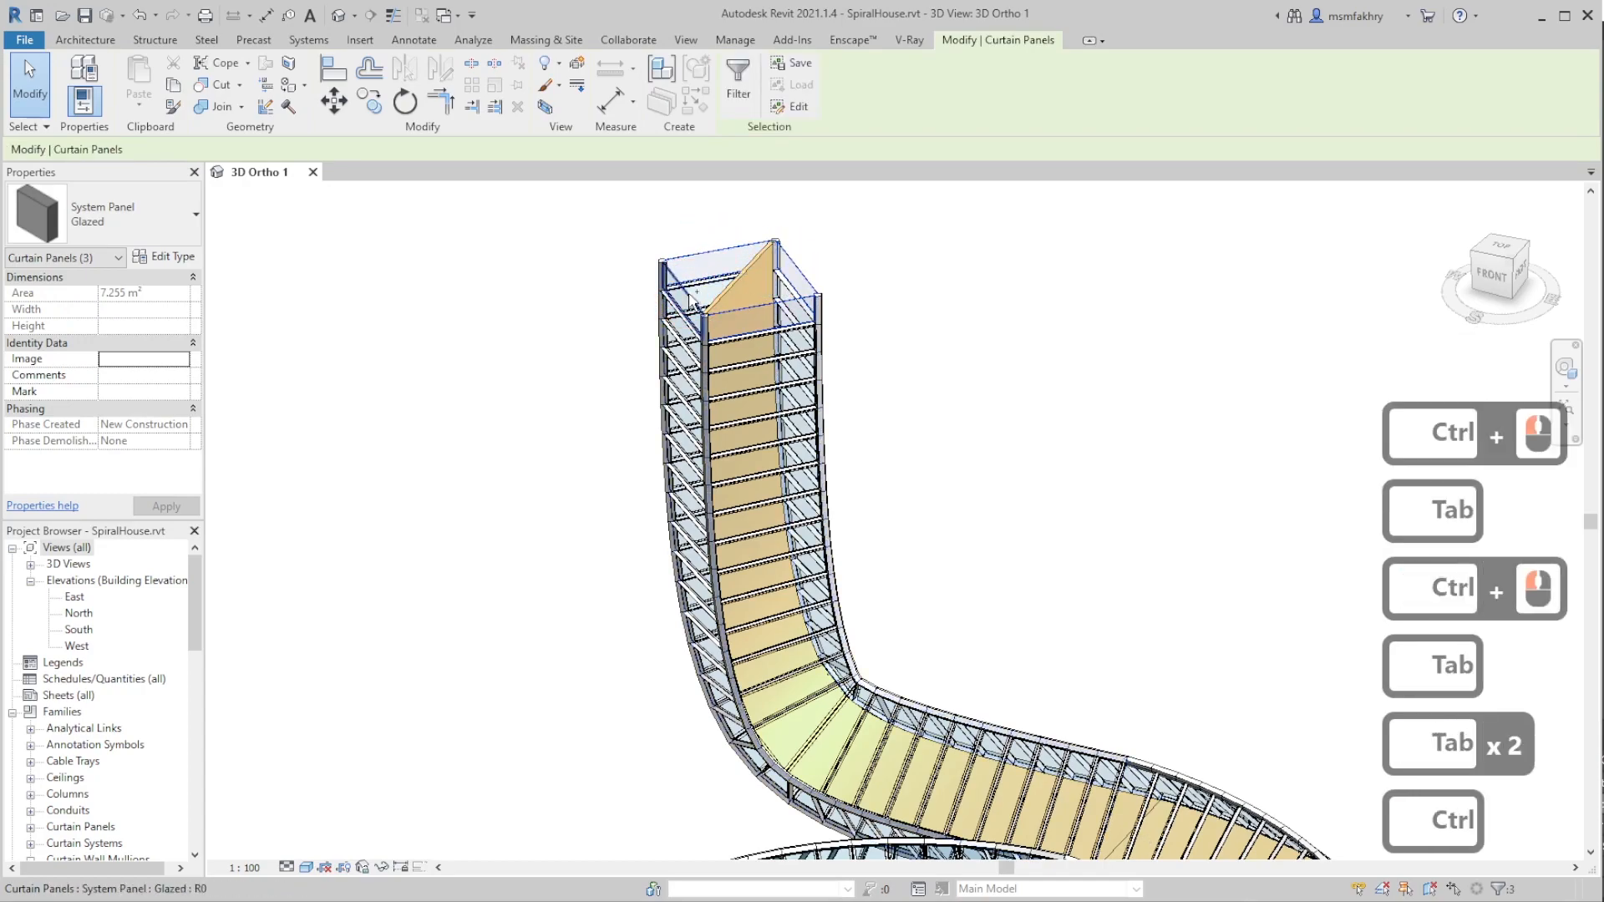
ctrl+click(688, 292)
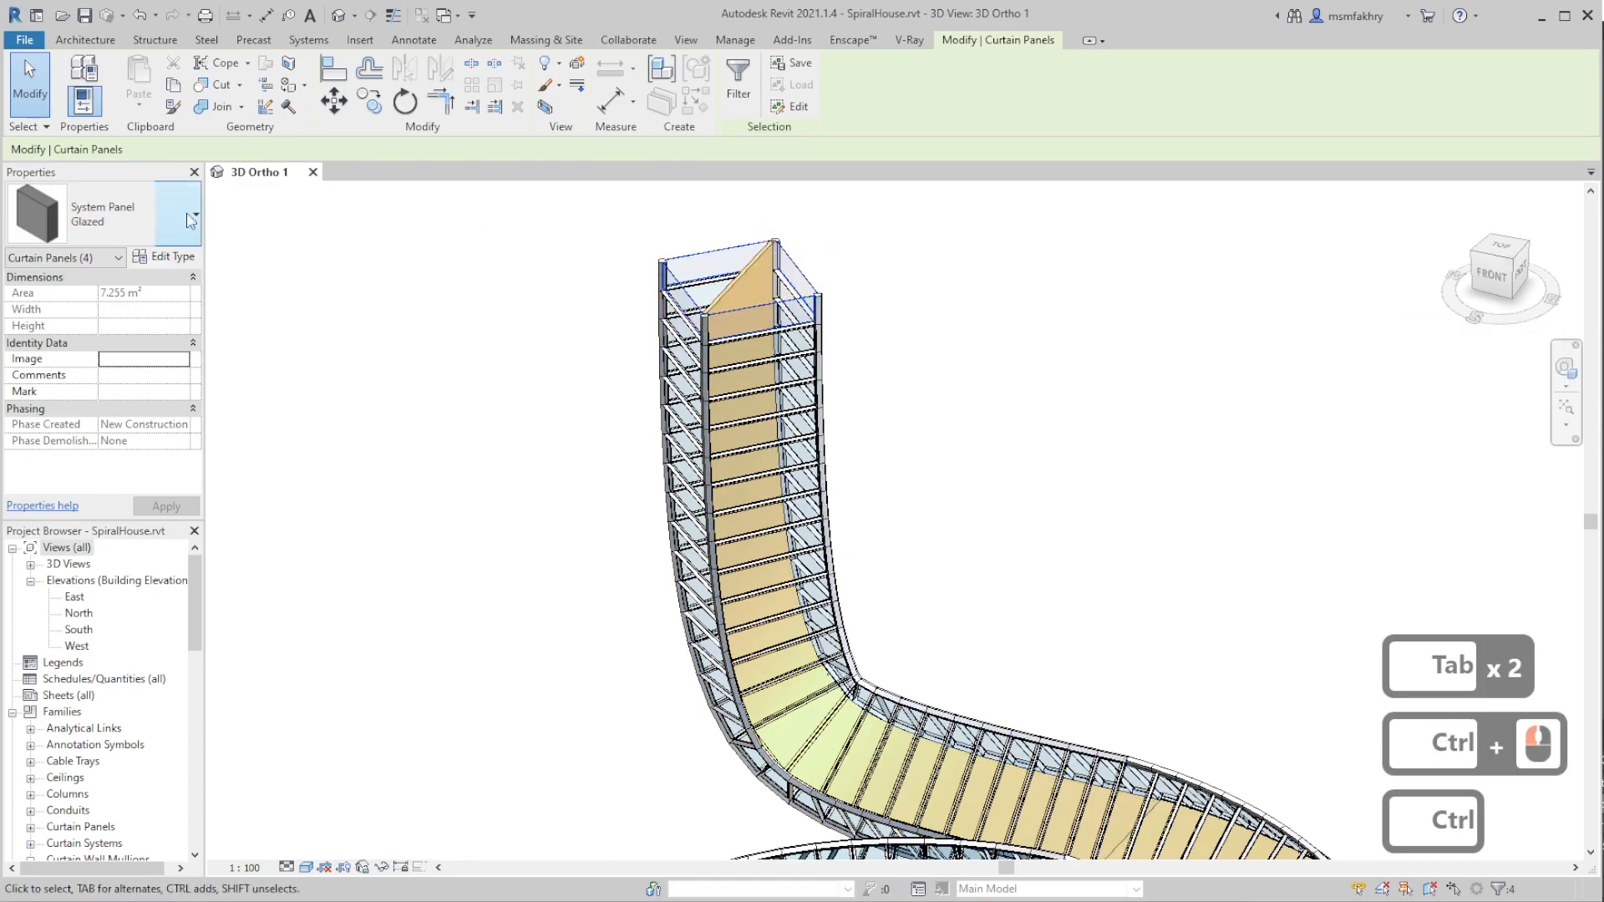
click(117, 221)
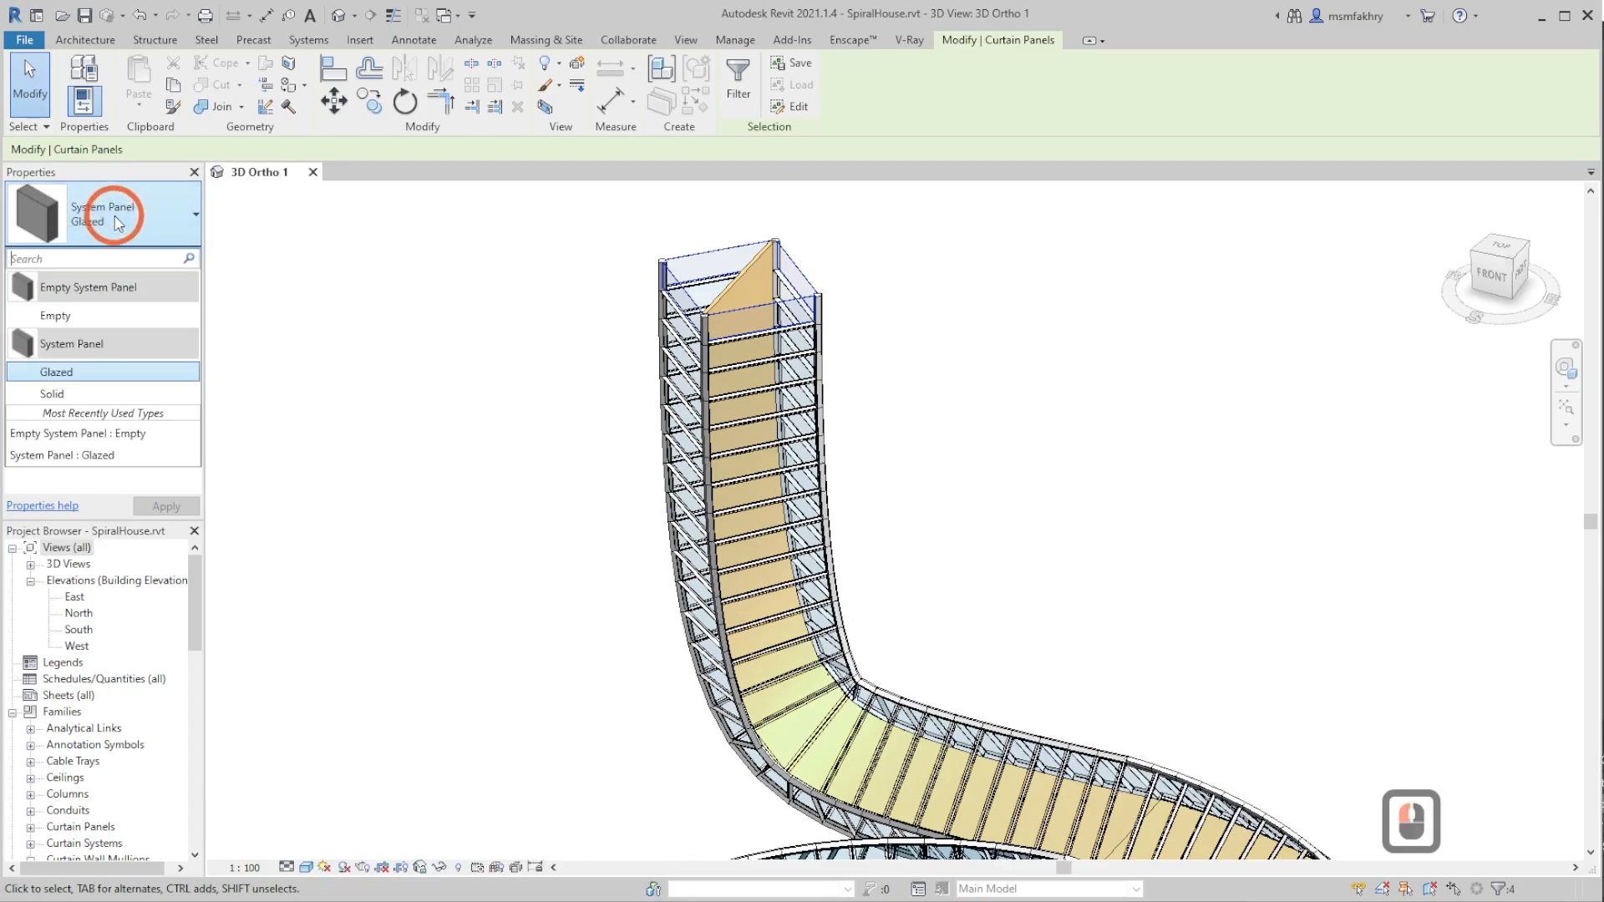
click(60, 322)
click(167, 504)
click(437, 412)
click(809, 306)
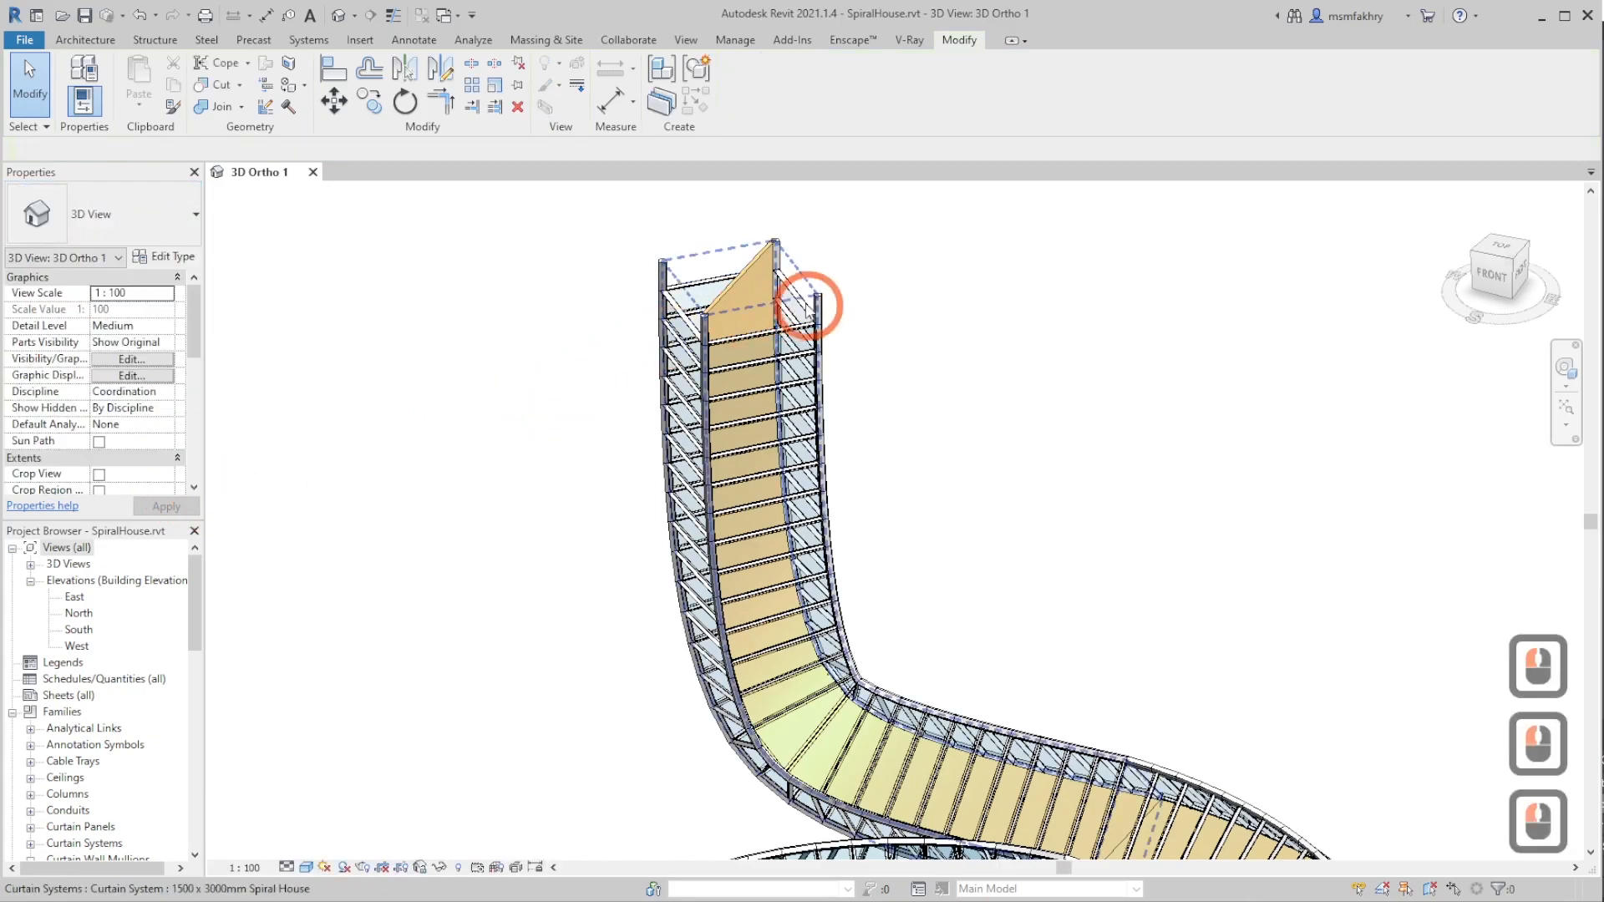
- Unpin and delete the four horizontal mullions directly below the emptied top row of the upper shaft
scroll(905, 391, down, 1)
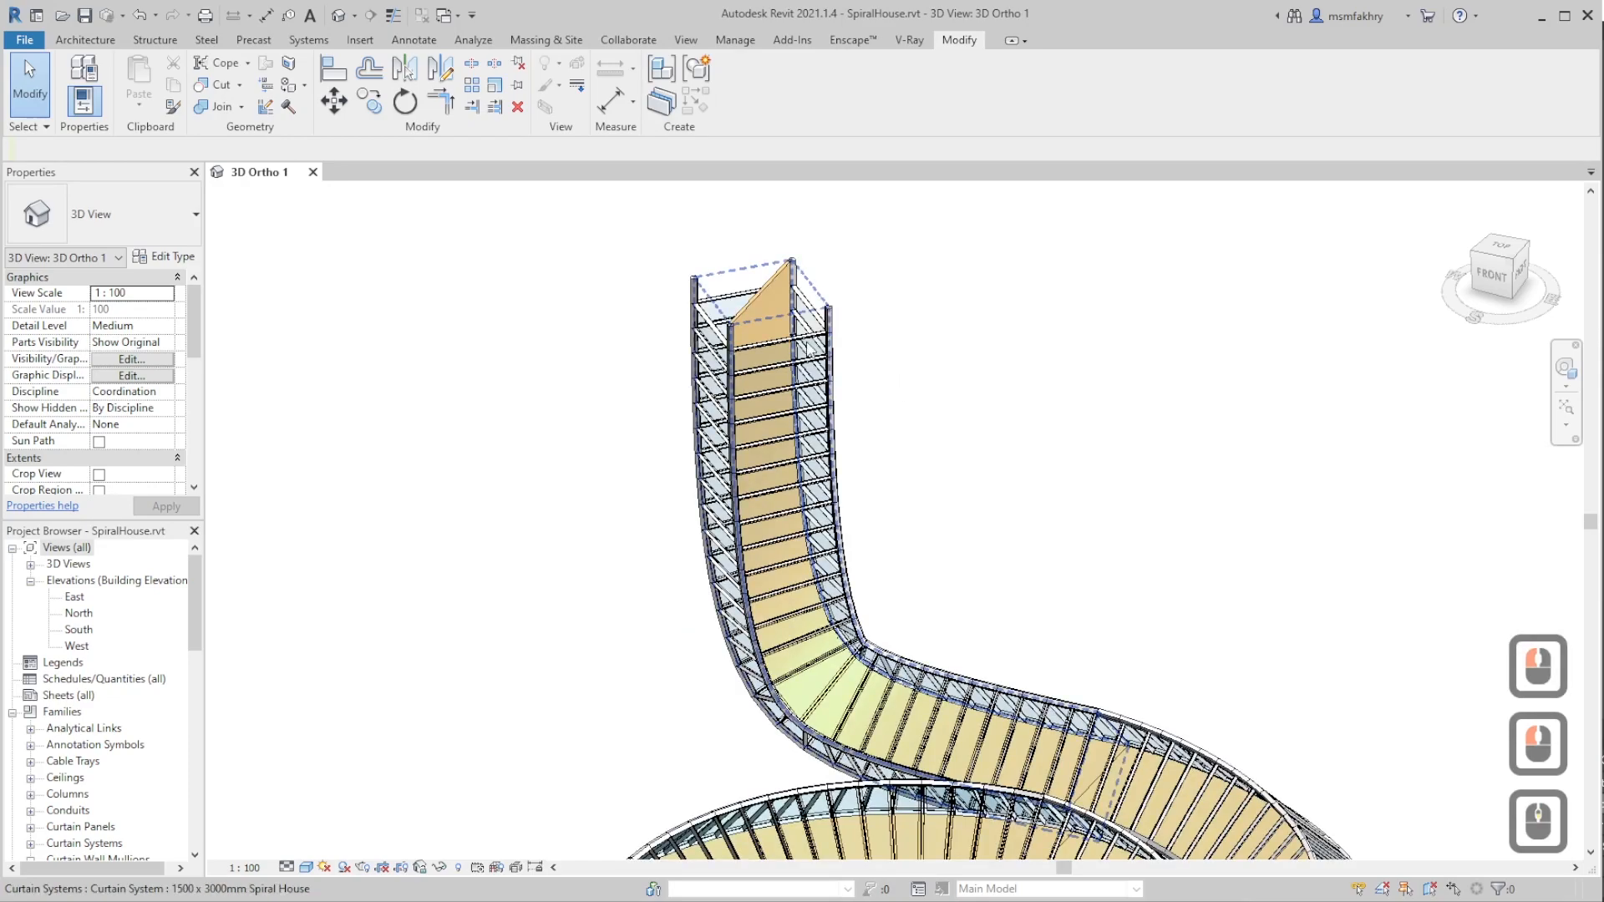
key(Tab)
key(Tab)
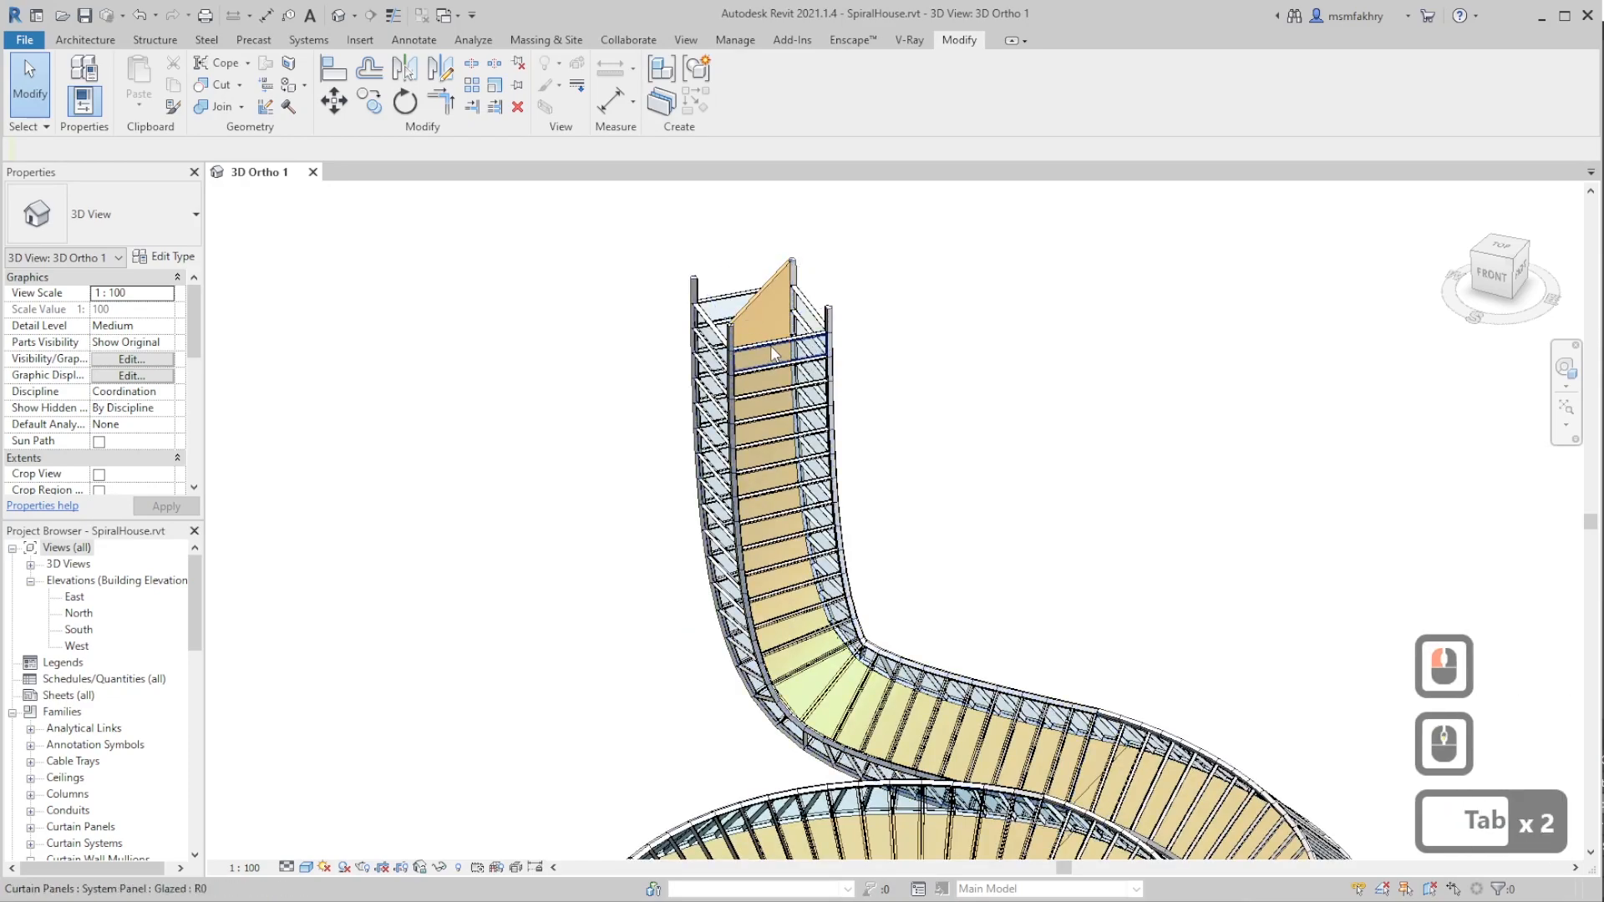
click(773, 344)
ctrl+click(803, 317)
ctrl+click(711, 324)
click(841, 276)
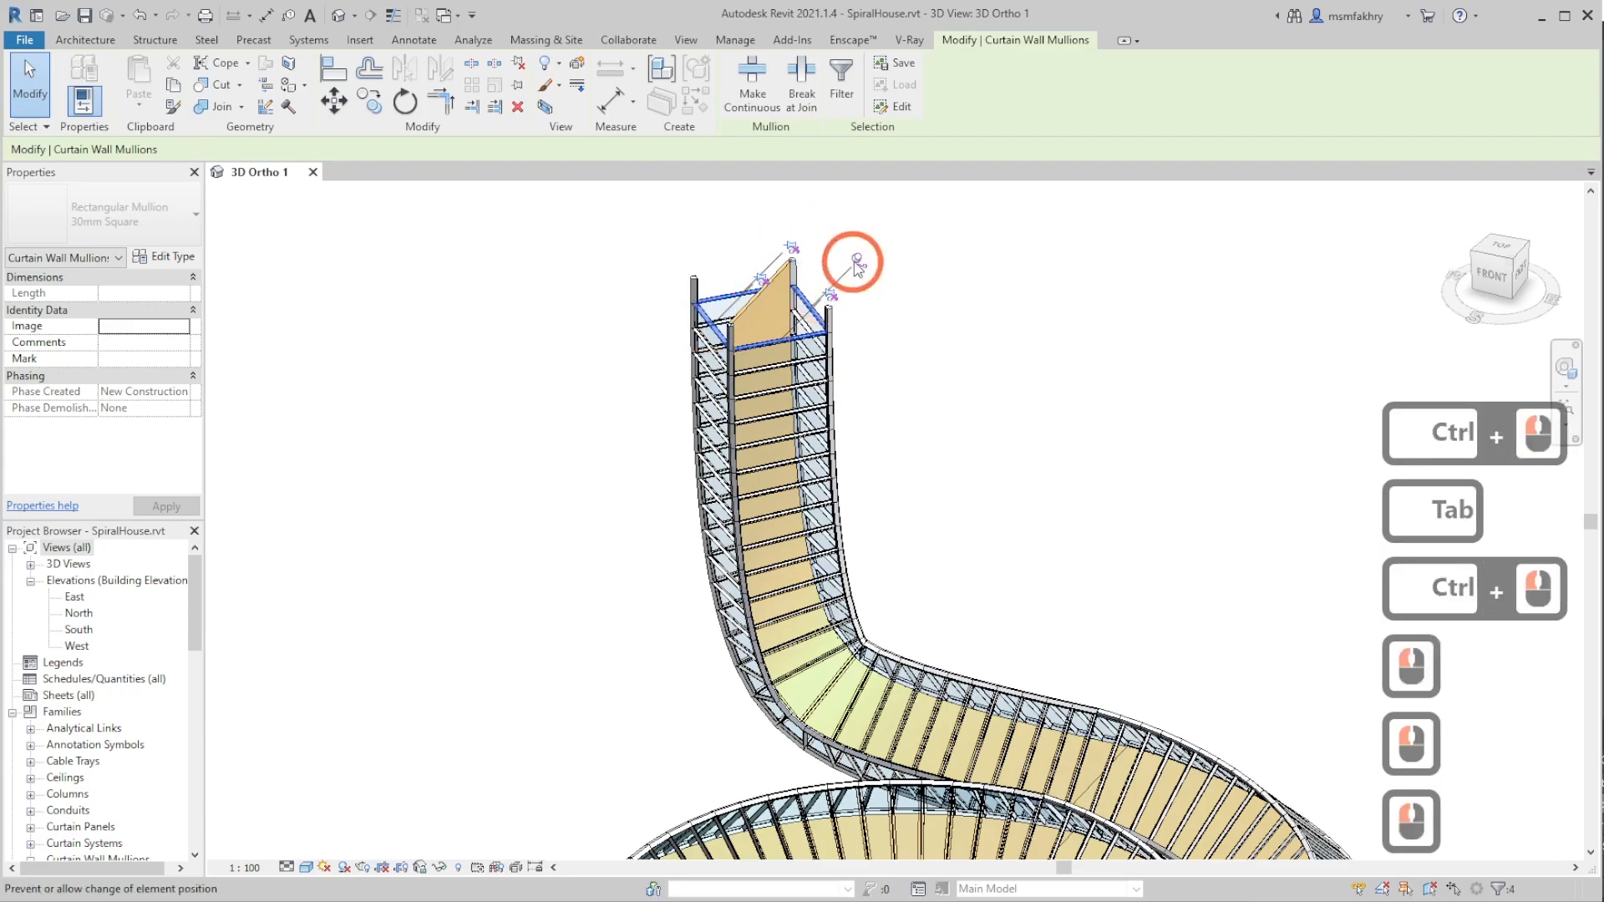
key(Delete)
- Change the four glazed panels in the second row of the upper shaft to the Empty panel type
key(Tab)
key(Tab)
click(777, 344)
key(Tab)
key(Tab)
key(Tab)
key(Tab)
ctrl+click(813, 316)
key(Tab)
ctrl+click(713, 316)
click(133, 215)
click(91, 292)
click(562, 315)
scroll(668, 325, down, 2)
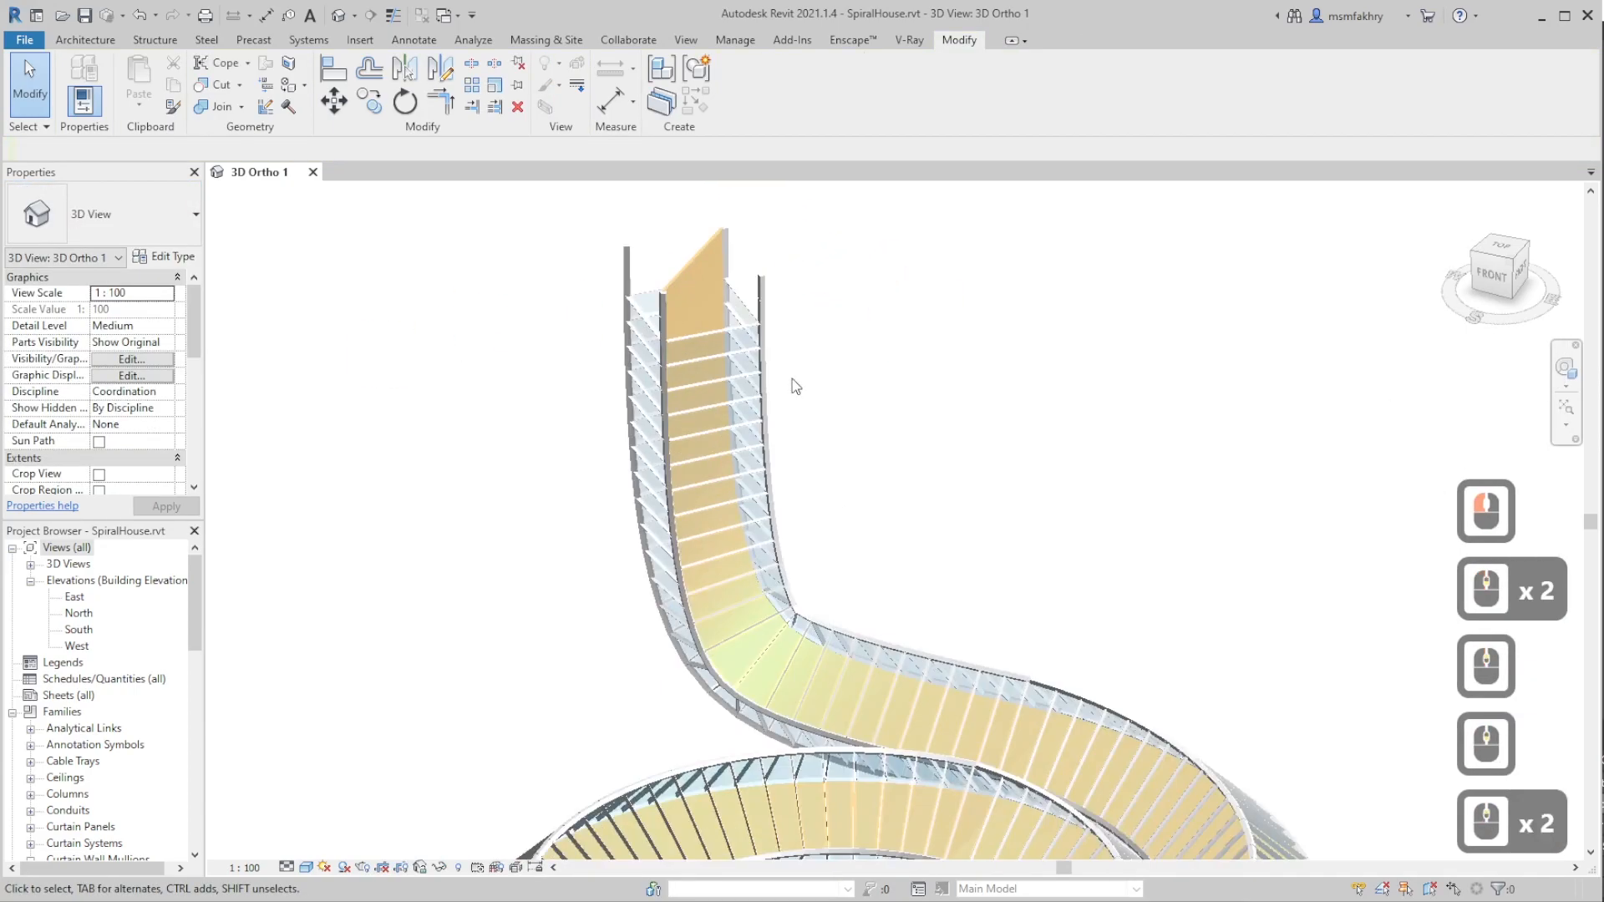
- Open the upper shaft's softwood strip for in-place editing, down to the path sketch of its swept blend
click(689, 270)
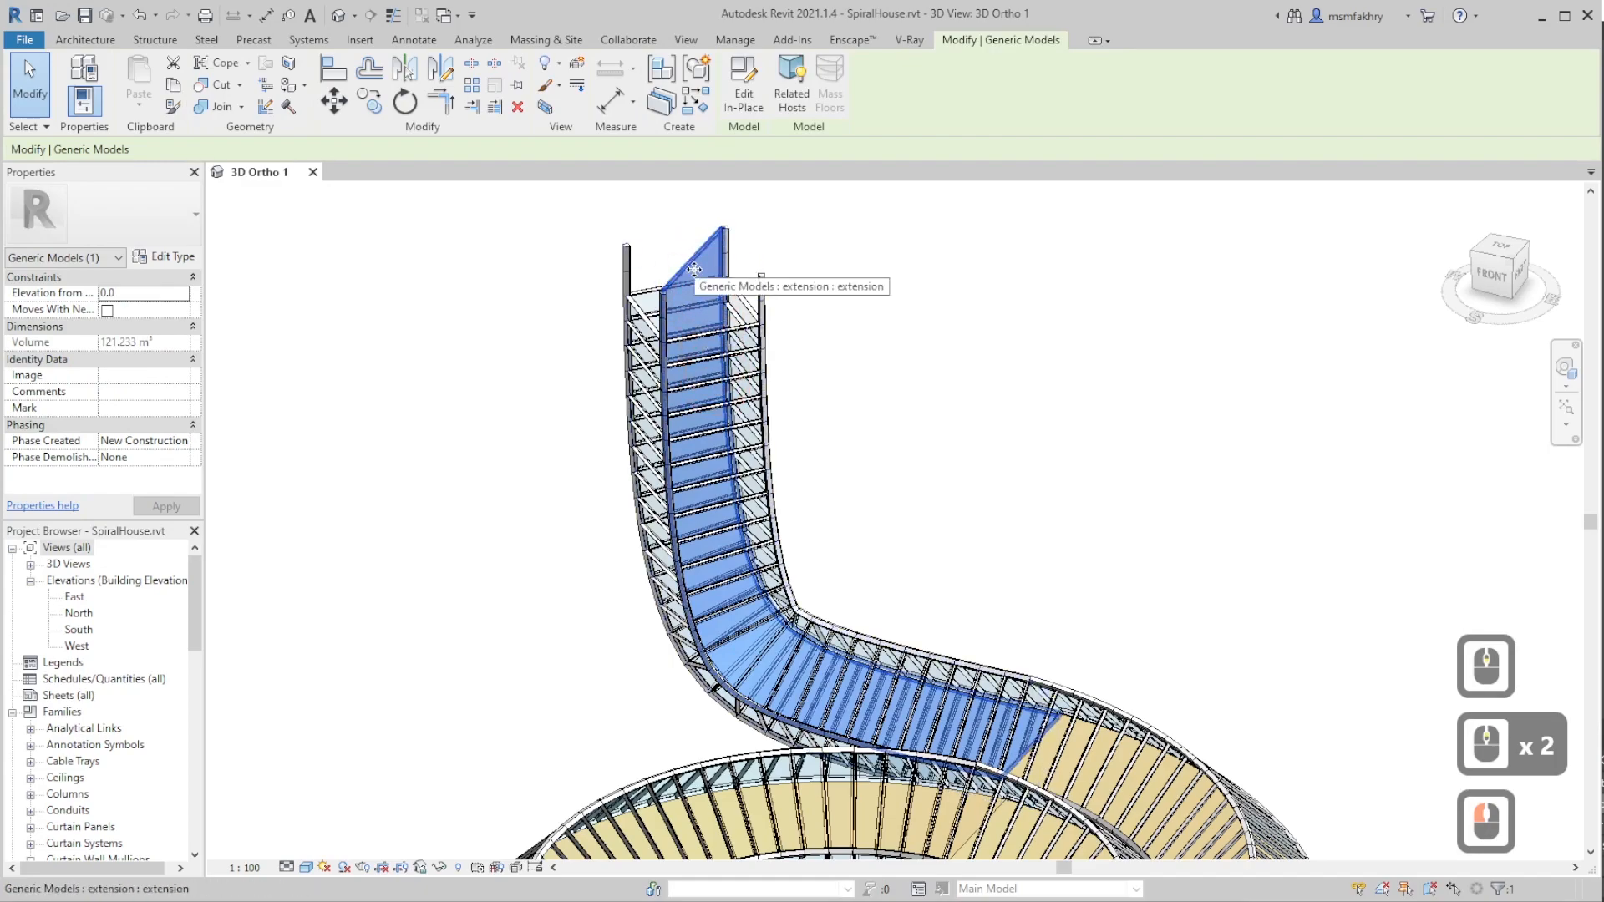
scroll(691, 269, down, 1)
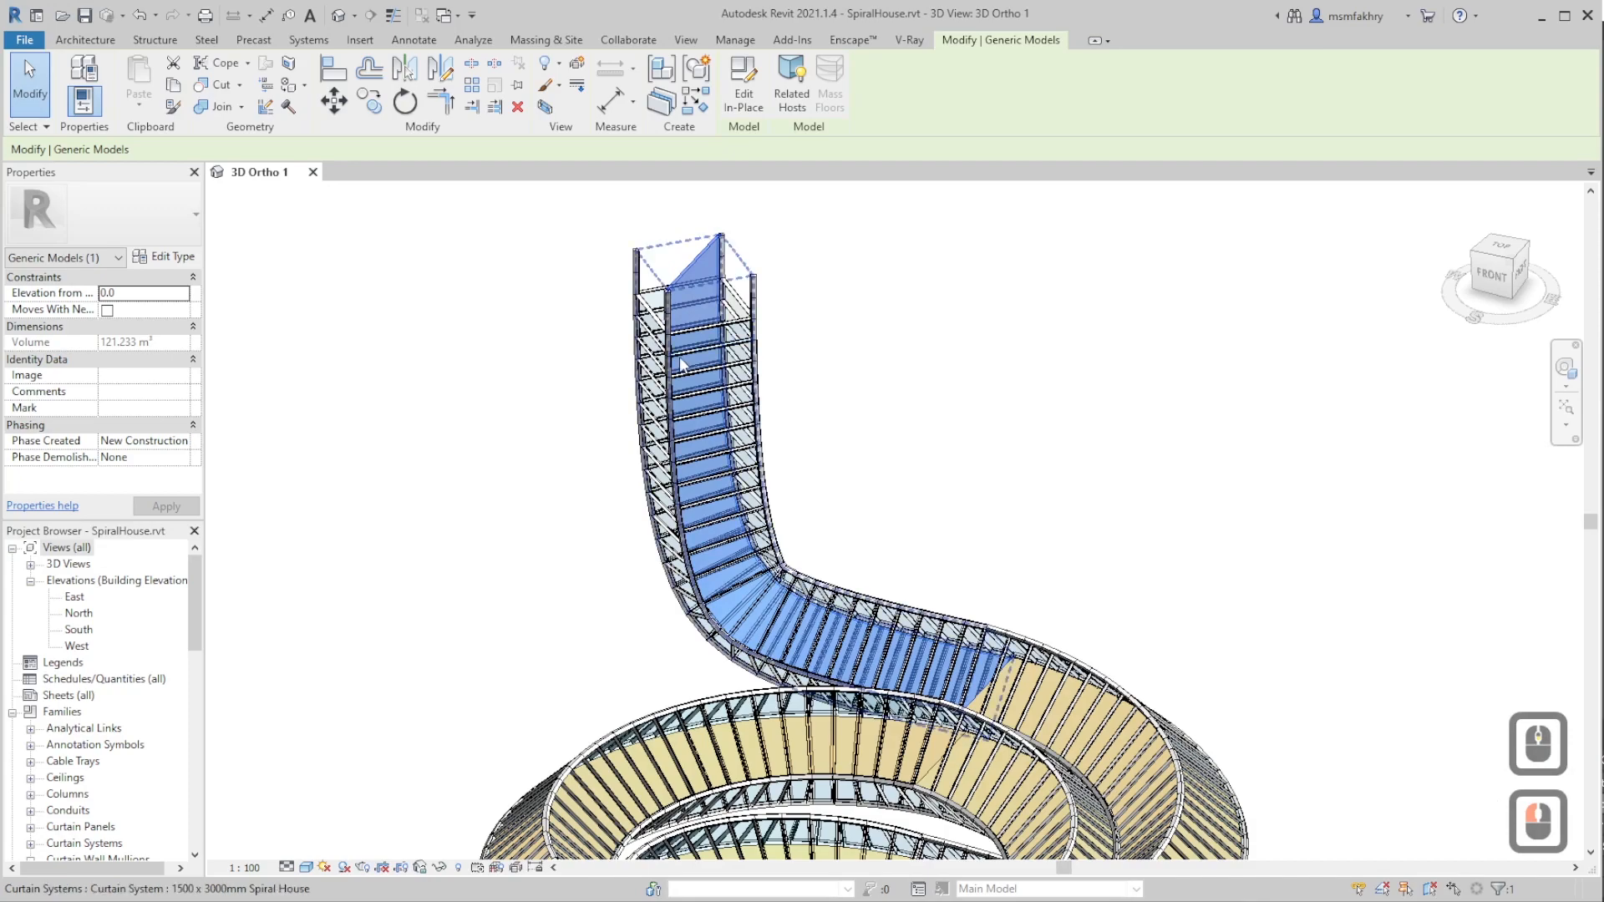
double_click(692, 266)
double_click(692, 265)
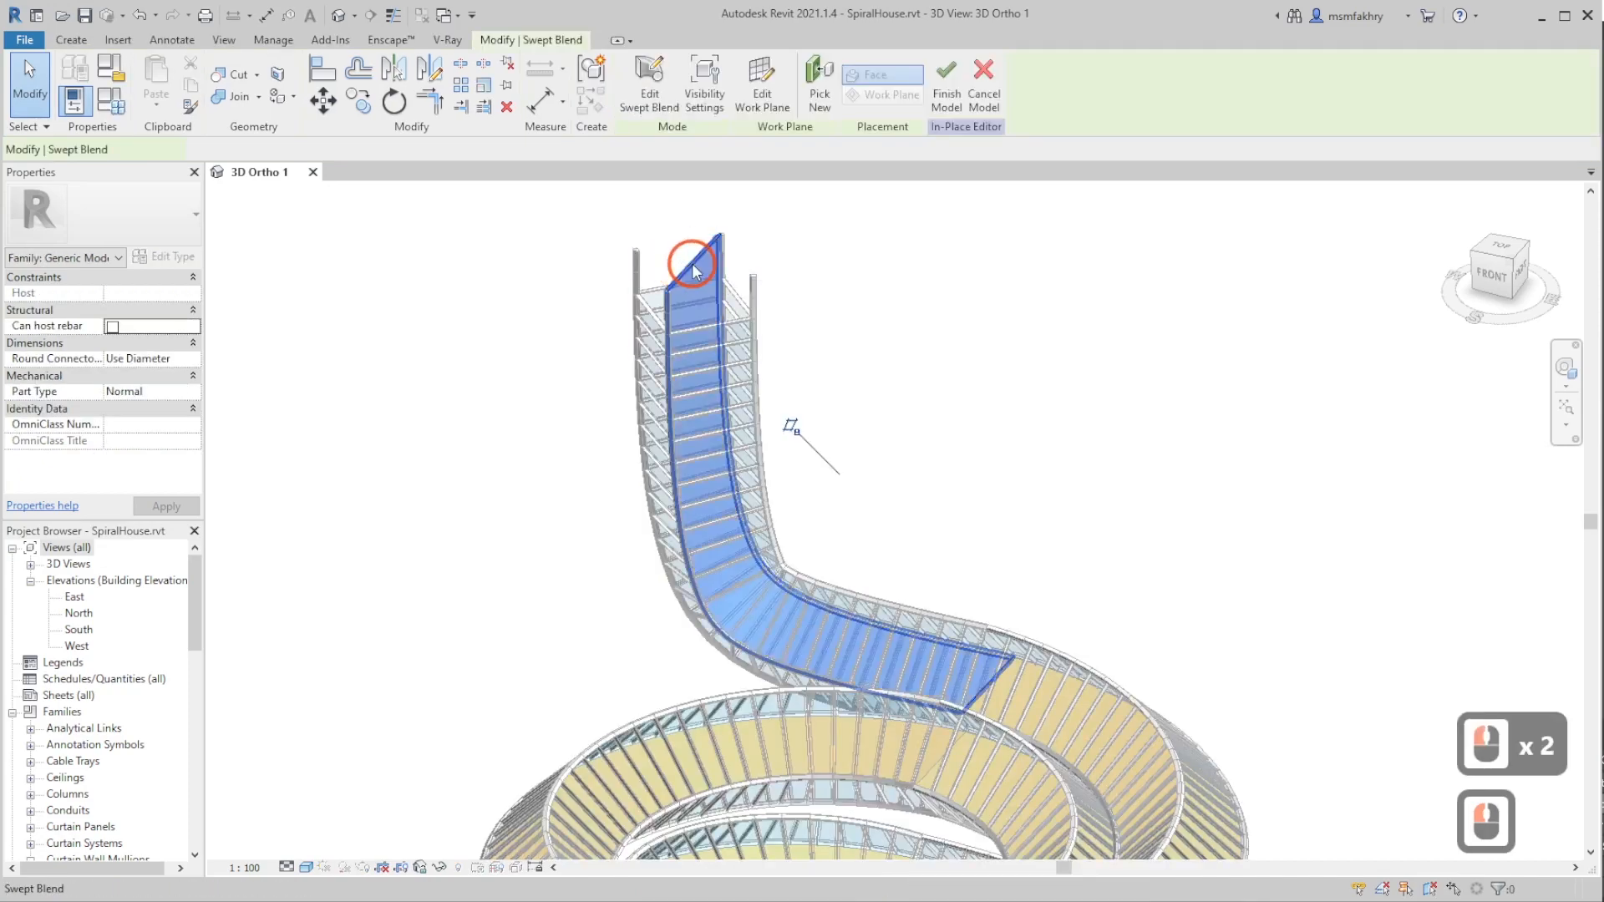
click(695, 301)
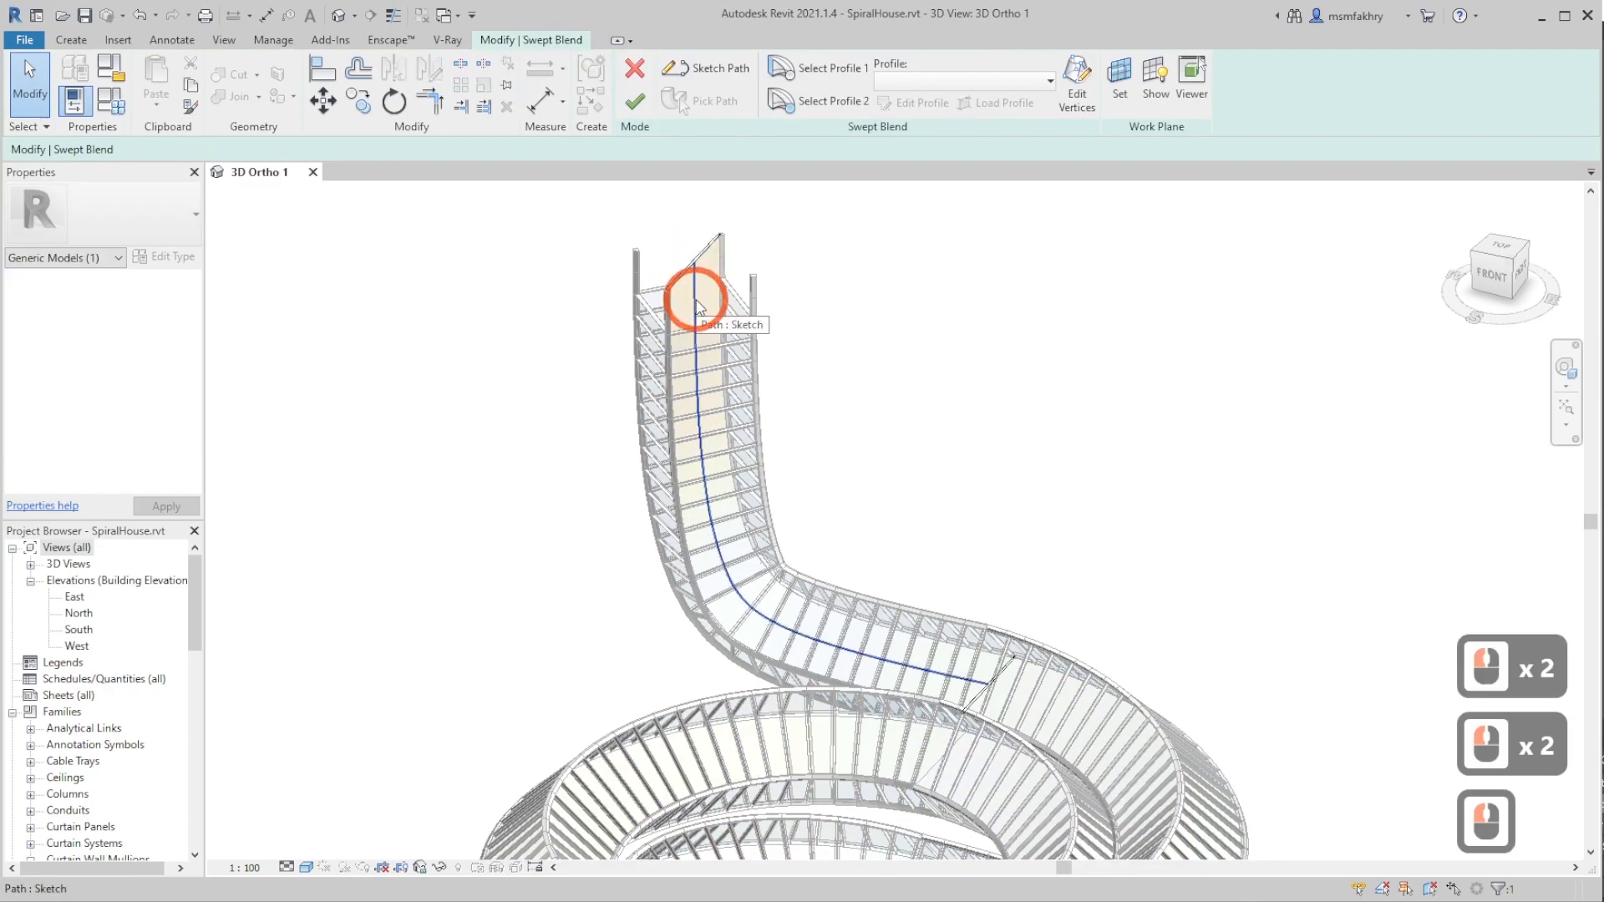
double_click(695, 358)
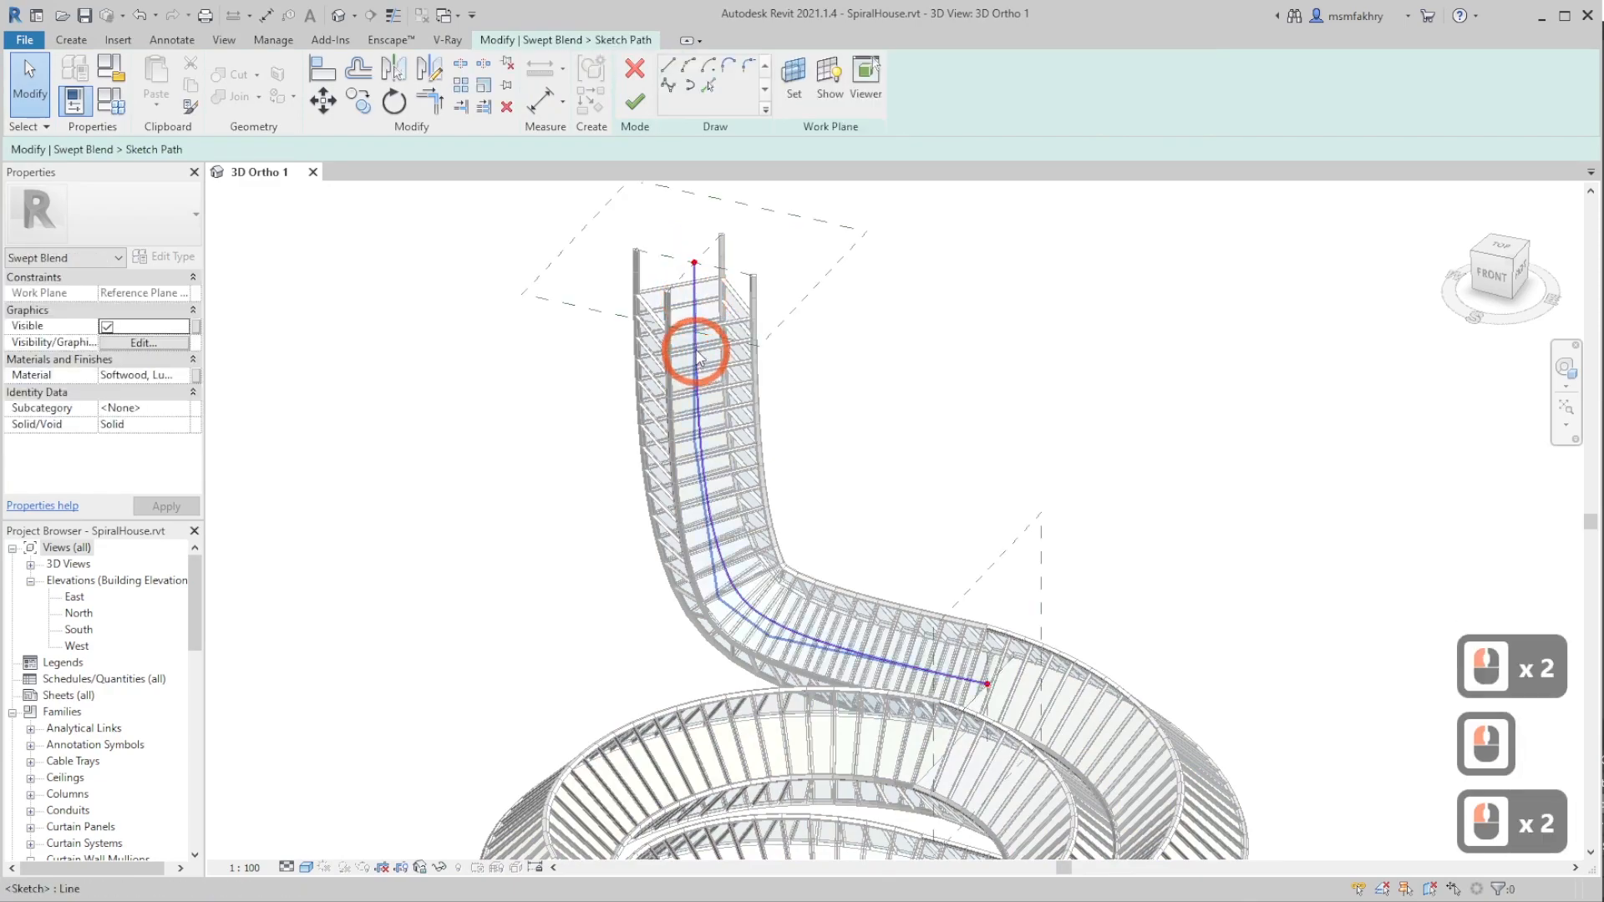
scroll(694, 317, up, 3)
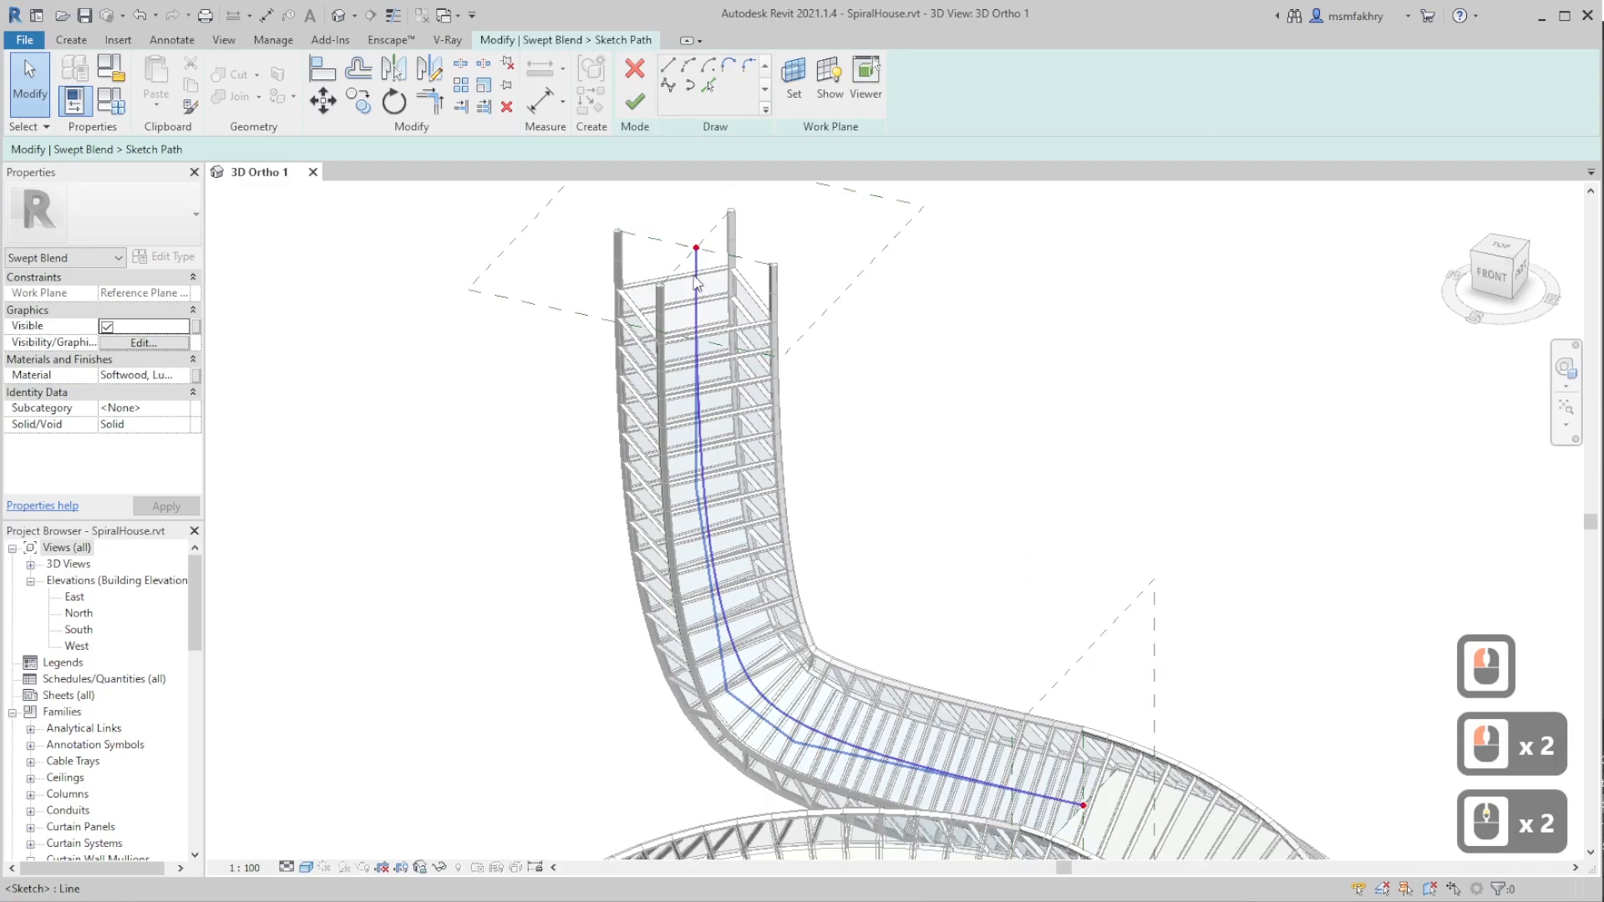
- Try to delete the control point at the upper end of the path spline, and undo the attempt
click(698, 309)
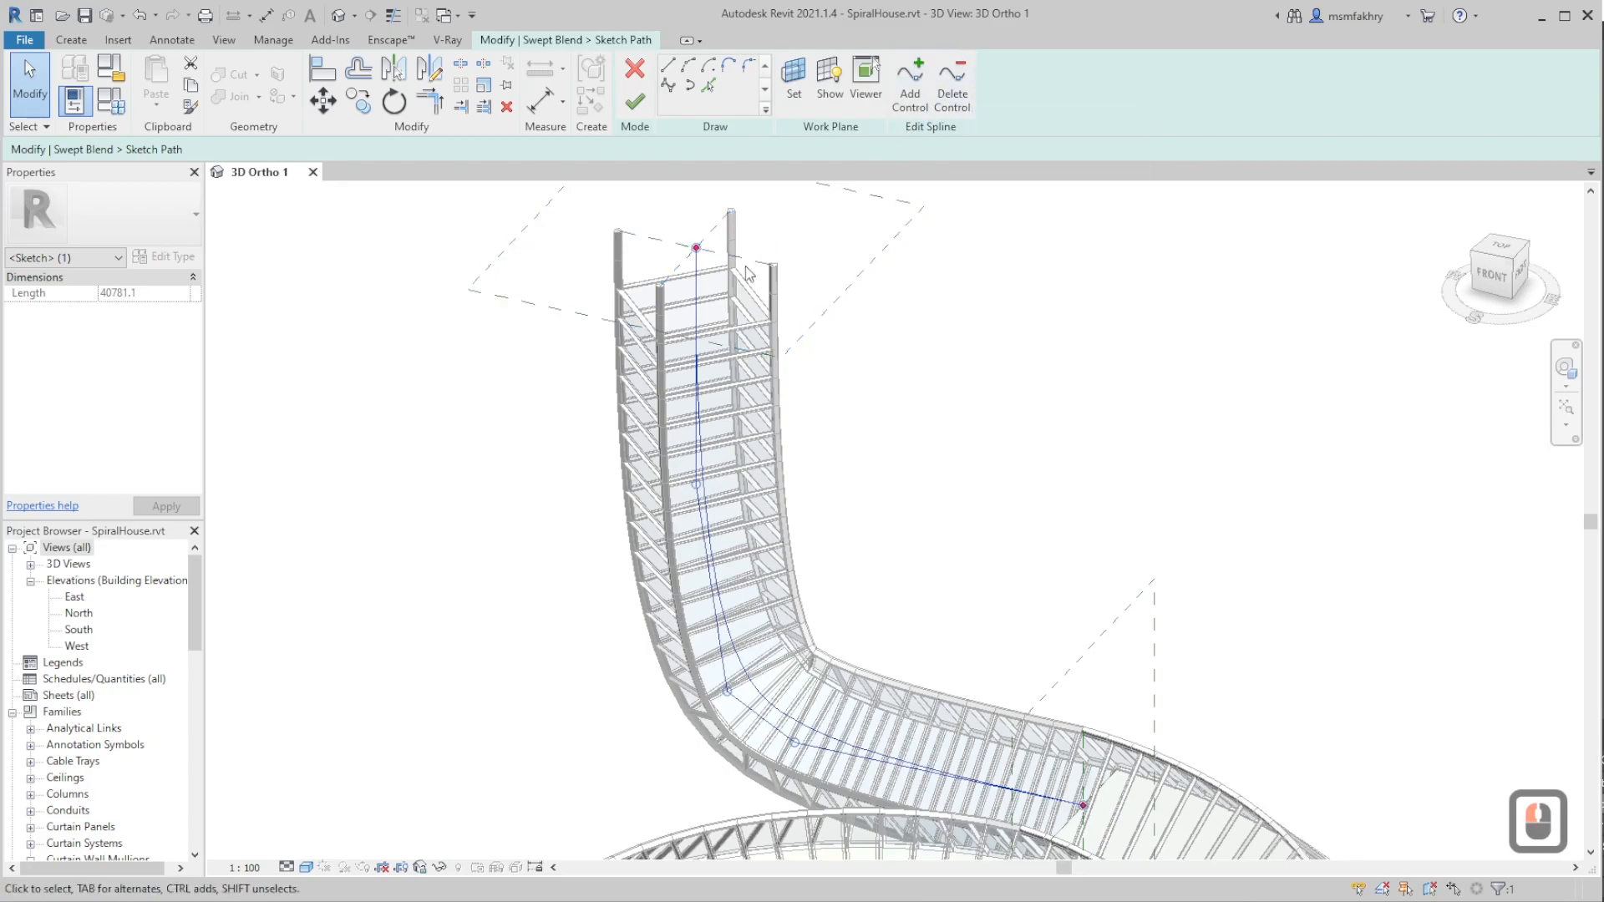
click(949, 98)
click(696, 248)
key(ctrl+z)
- Add a control point to the path spline on its straight vertical stretch near the top of the shaft
click(697, 268)
click(944, 99)
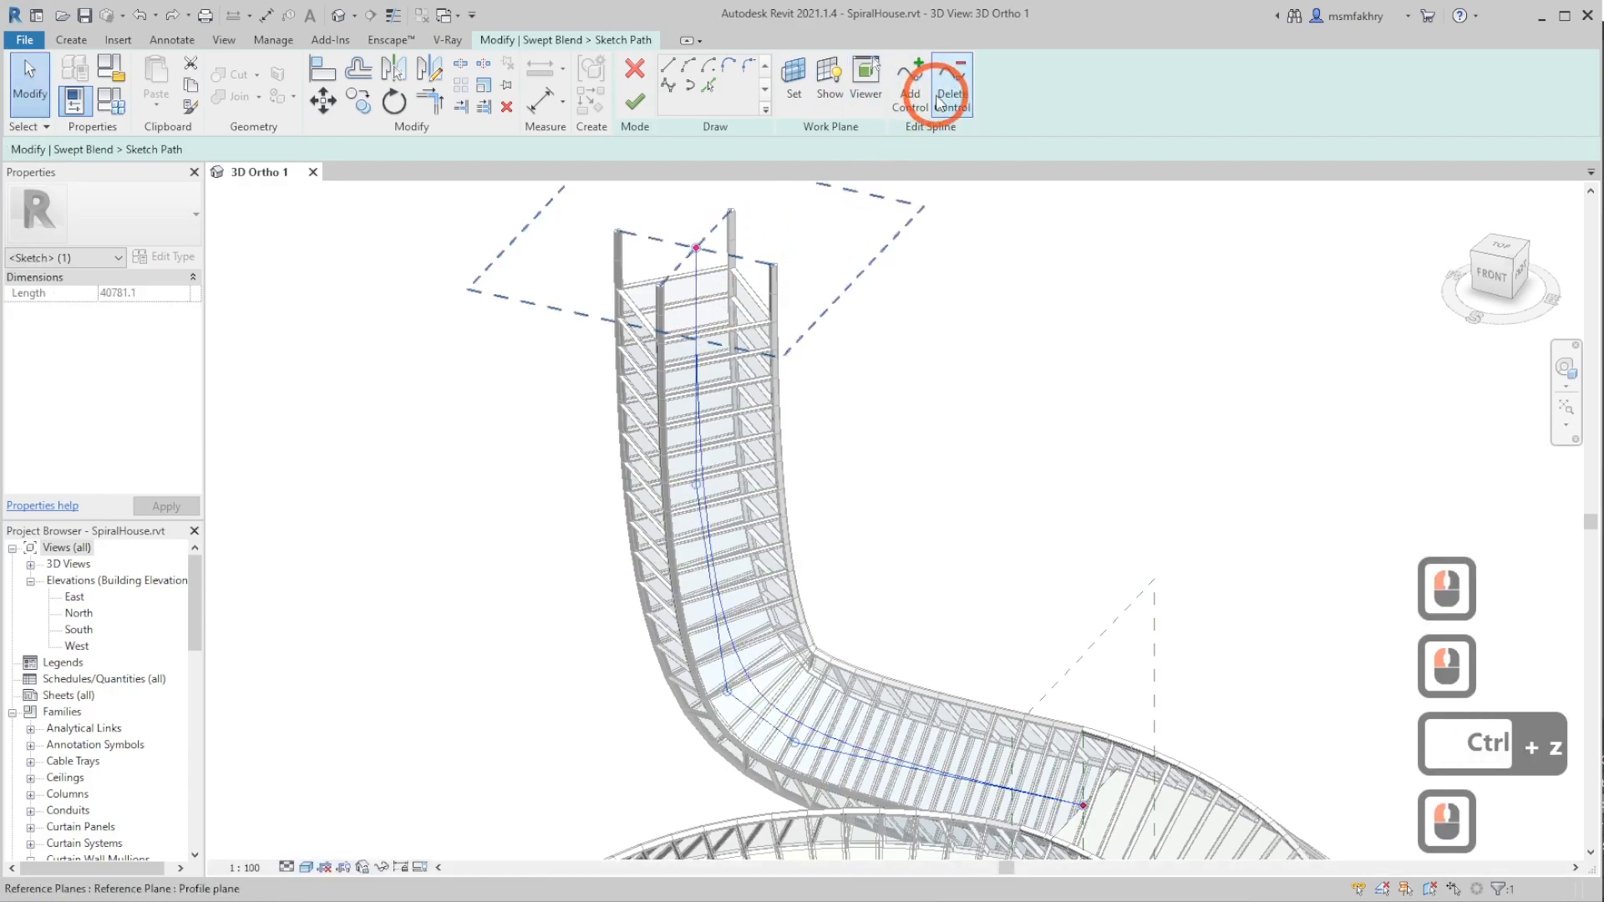
click(703, 294)
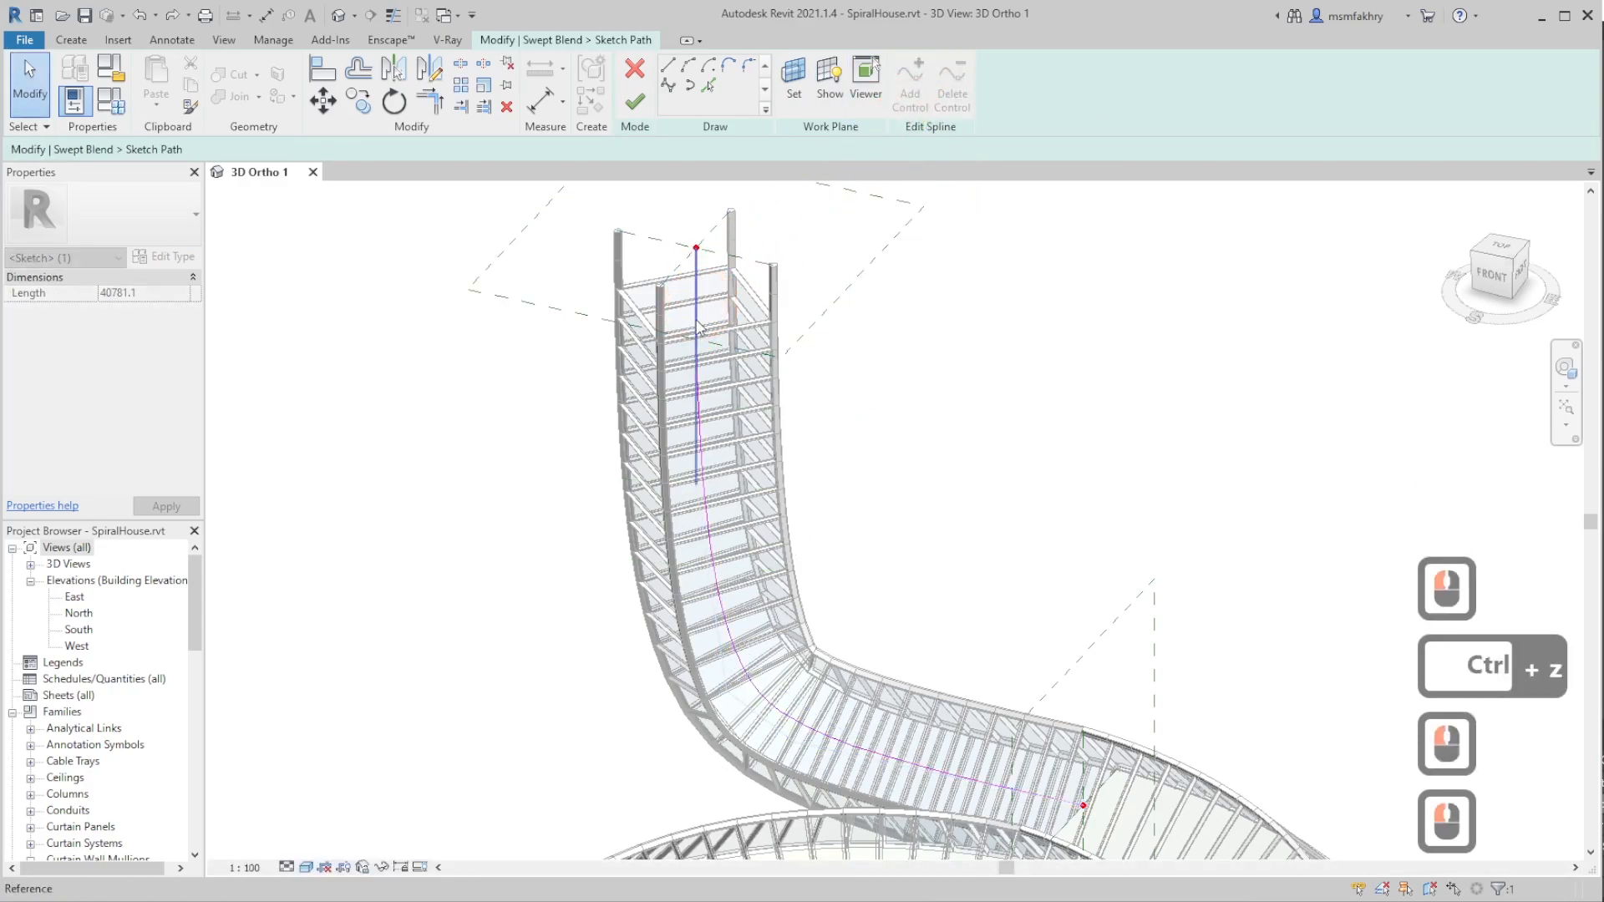
mouse_move(702, 338)
shift+middle_down()
mouse_move(654, 222)
mouse_move(709, 325)
shift+middle_up()
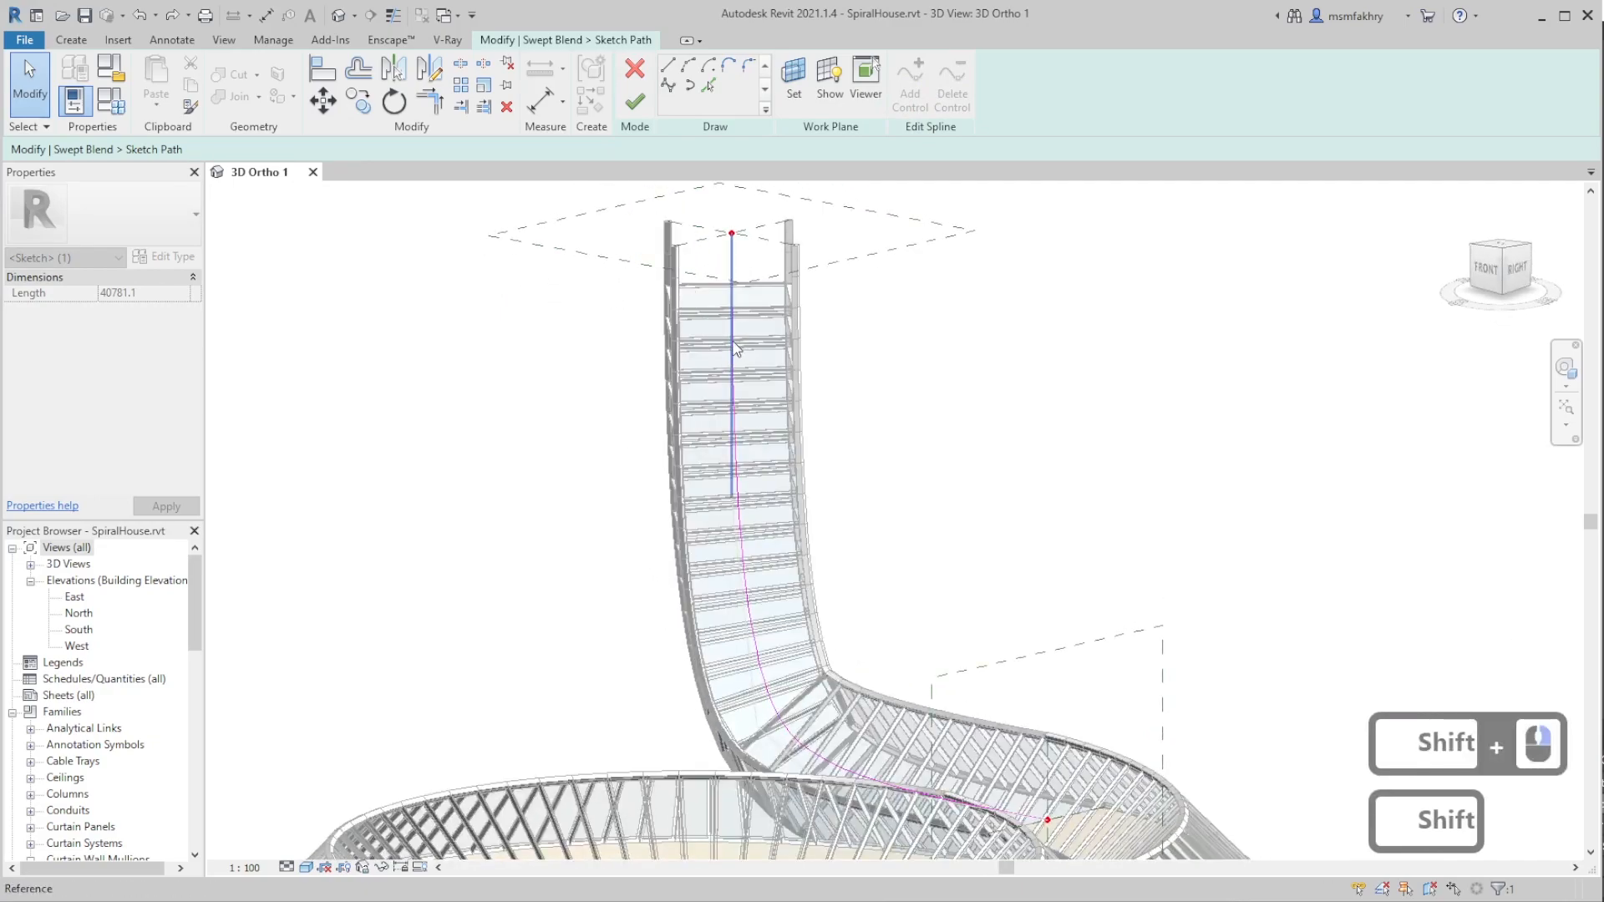
click(732, 341)
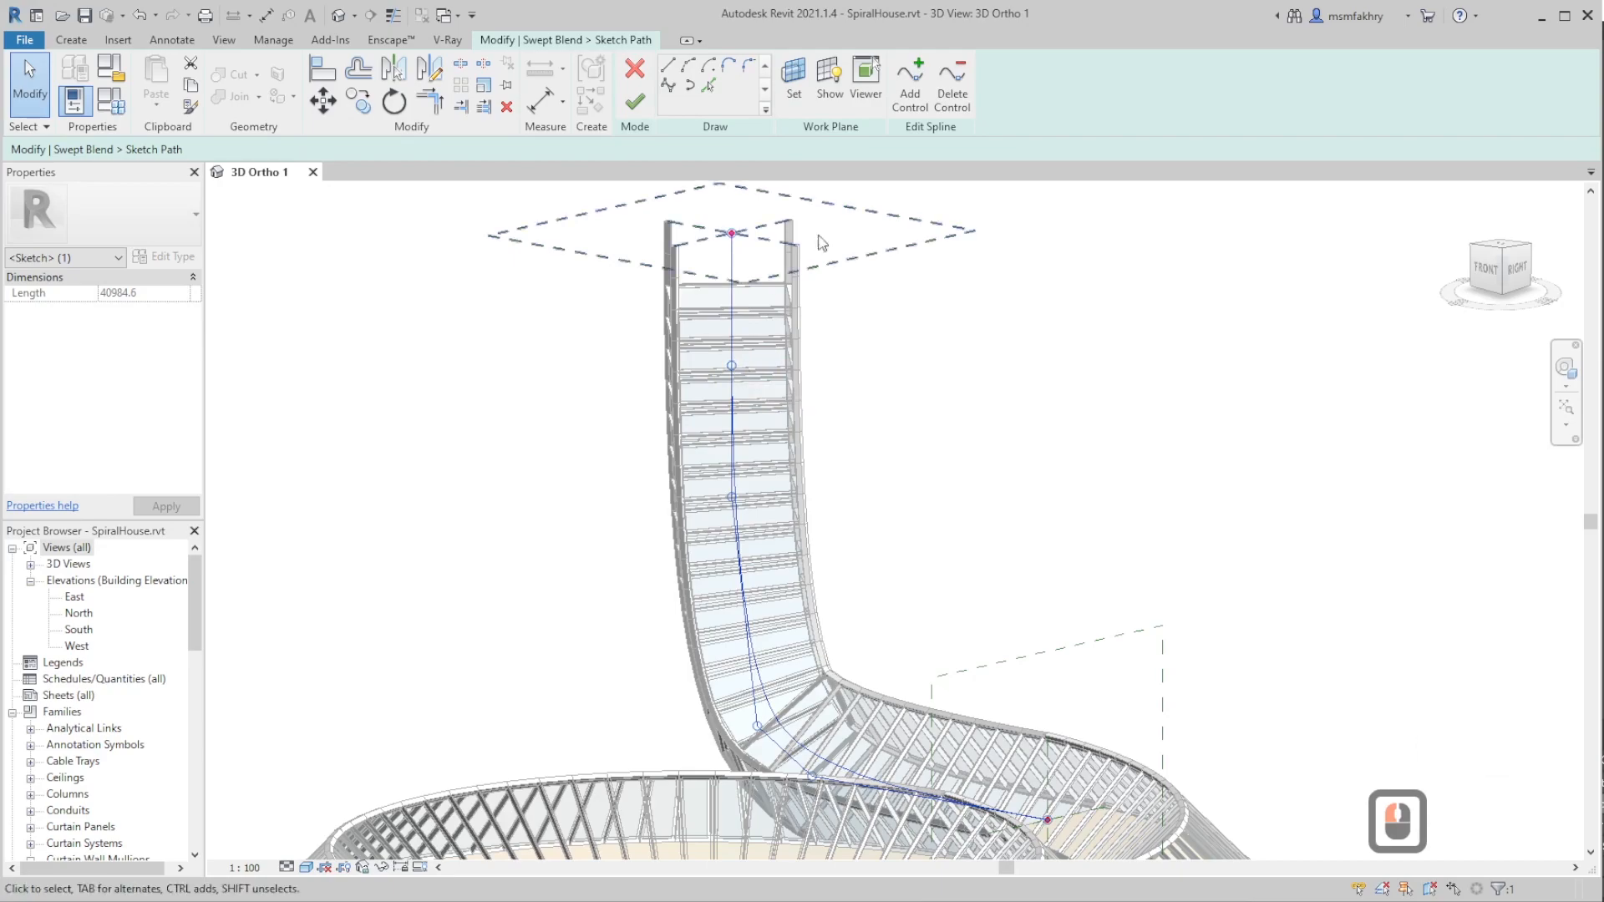
- Try again to delete the path spline's uppermost control point, and undo that edit
click(944, 88)
click(732, 233)
shift+middle_drag(860, 334, 827, 304)
key(ctrl+z)
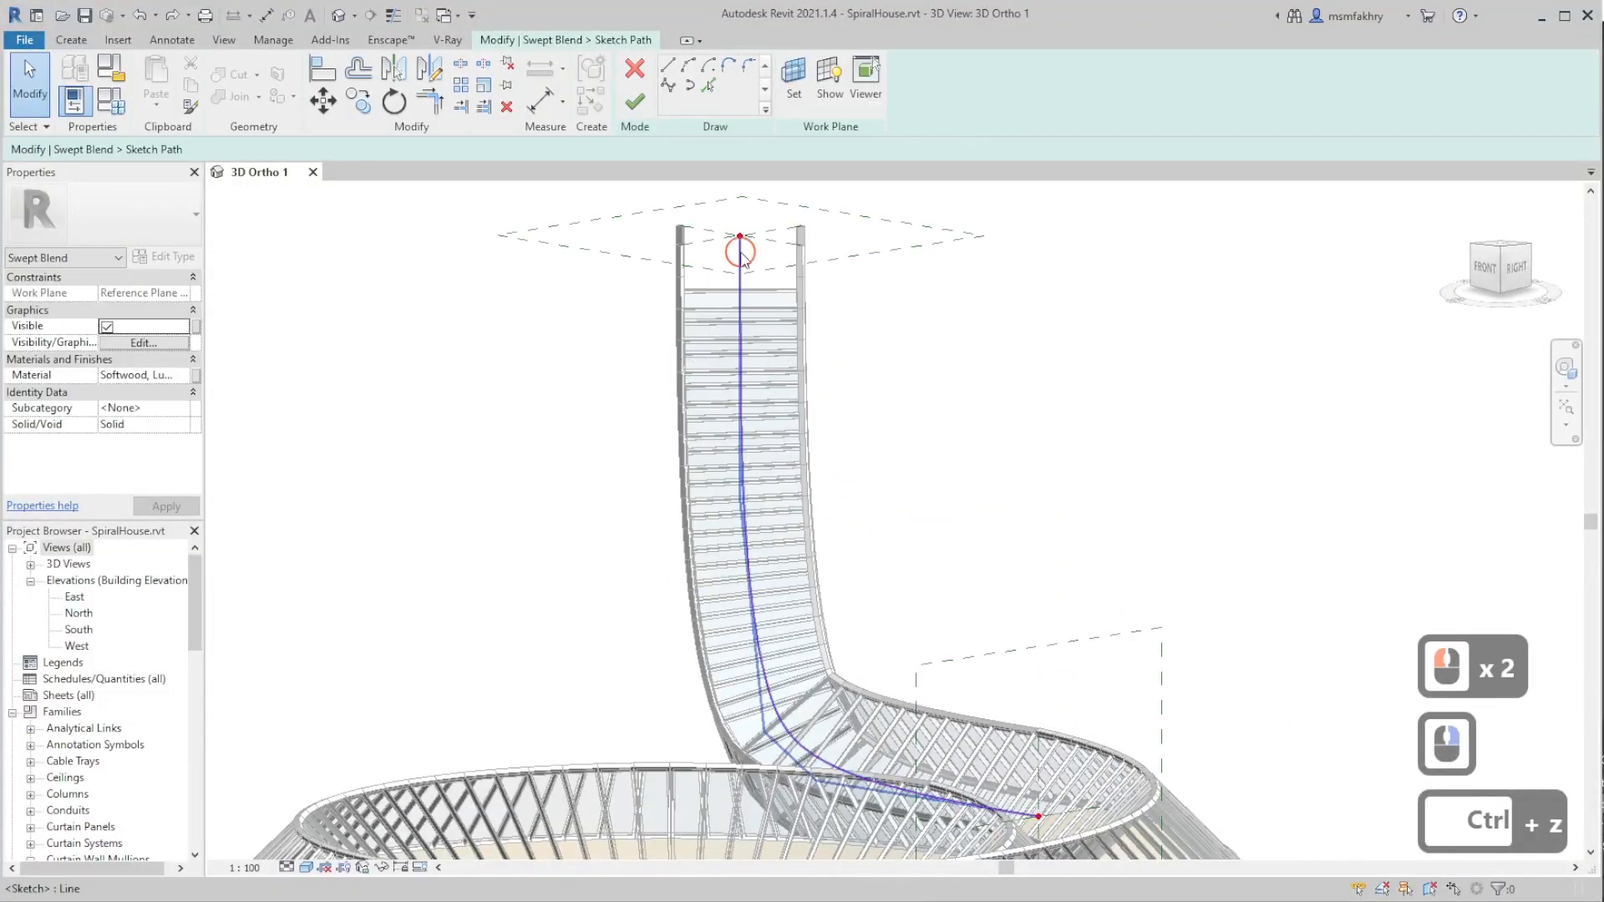
- Shorten the path by moving its upper end vertically down into the shaft, and finish the path and swept blend
click(740, 251)
click(739, 336)
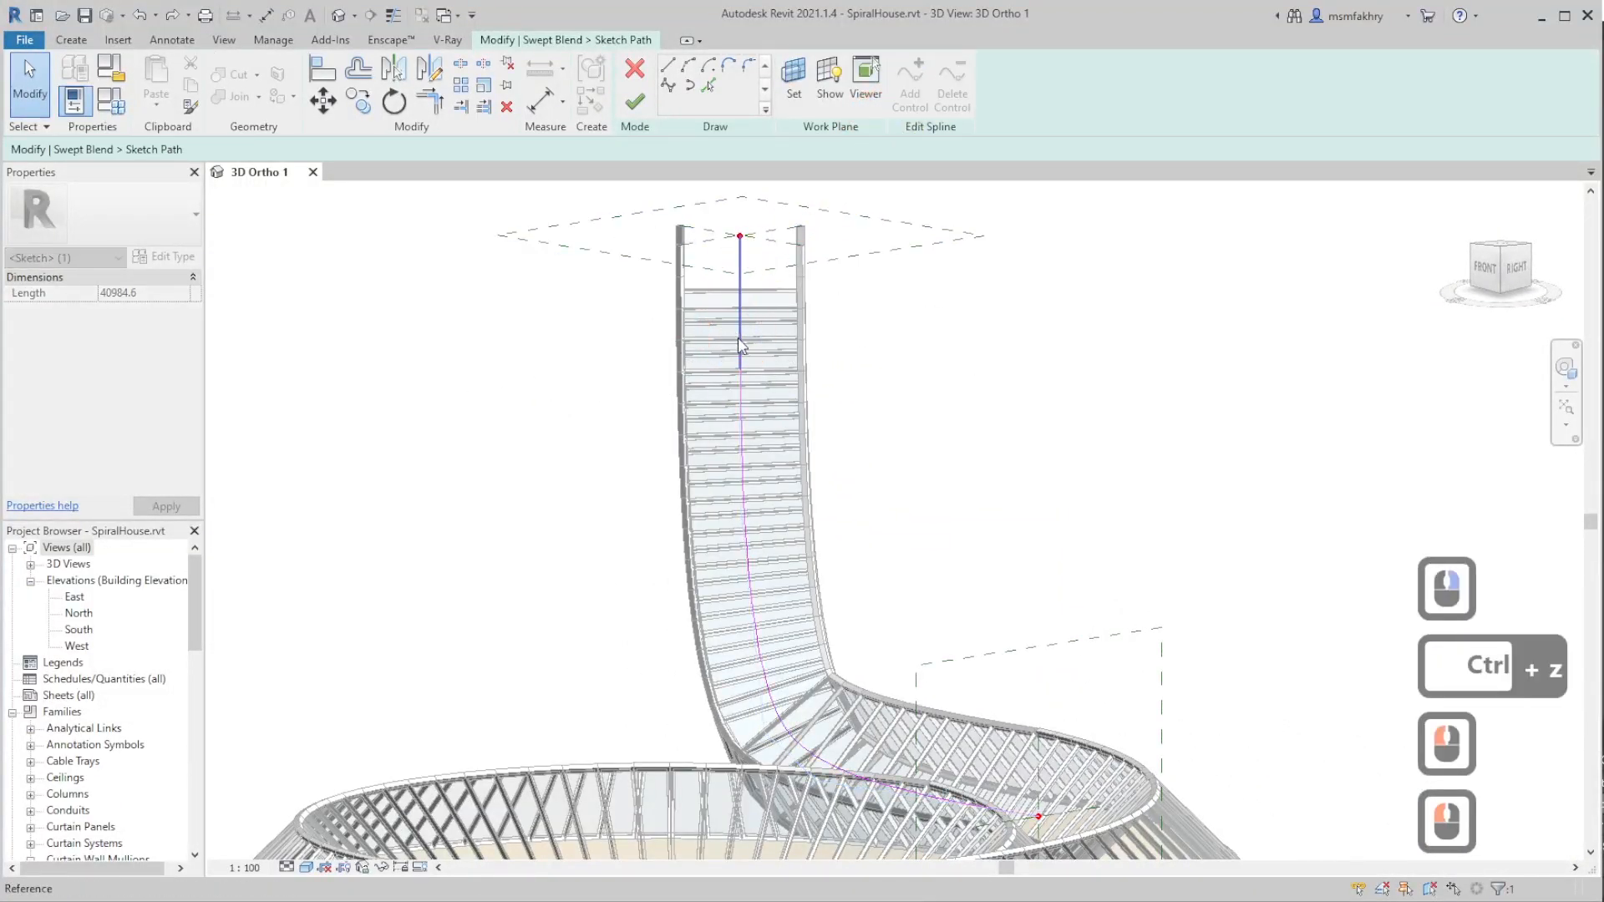
click(783, 354)
click(741, 317)
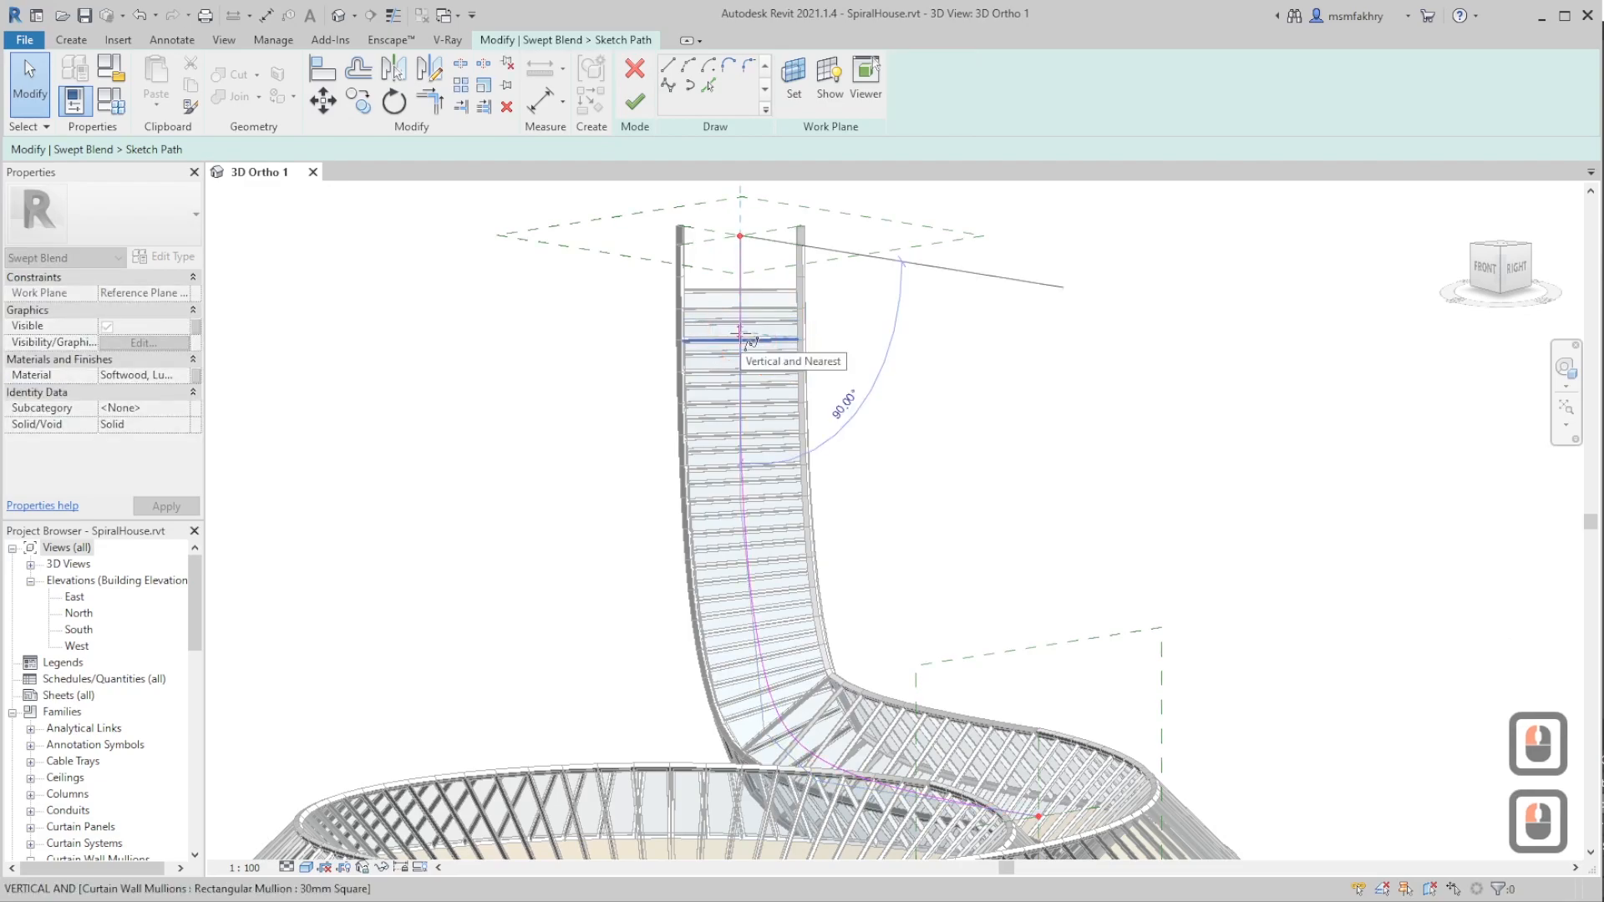
click(740, 332)
mouse_move(740, 332)
shift+middle_down()
mouse_move(858, 355)
mouse_move(941, 329)
mouse_move(818, 318)
mouse_move(752, 267)
mouse_move(709, 287)
mouse_move(866, 351)
mouse_move(936, 290)
mouse_move(956, 215)
mouse_move(649, 378)
mouse_move(780, 357)
mouse_move(785, 266)
shift+middle_up()
click(709, 240)
click(640, 109)
click(641, 113)
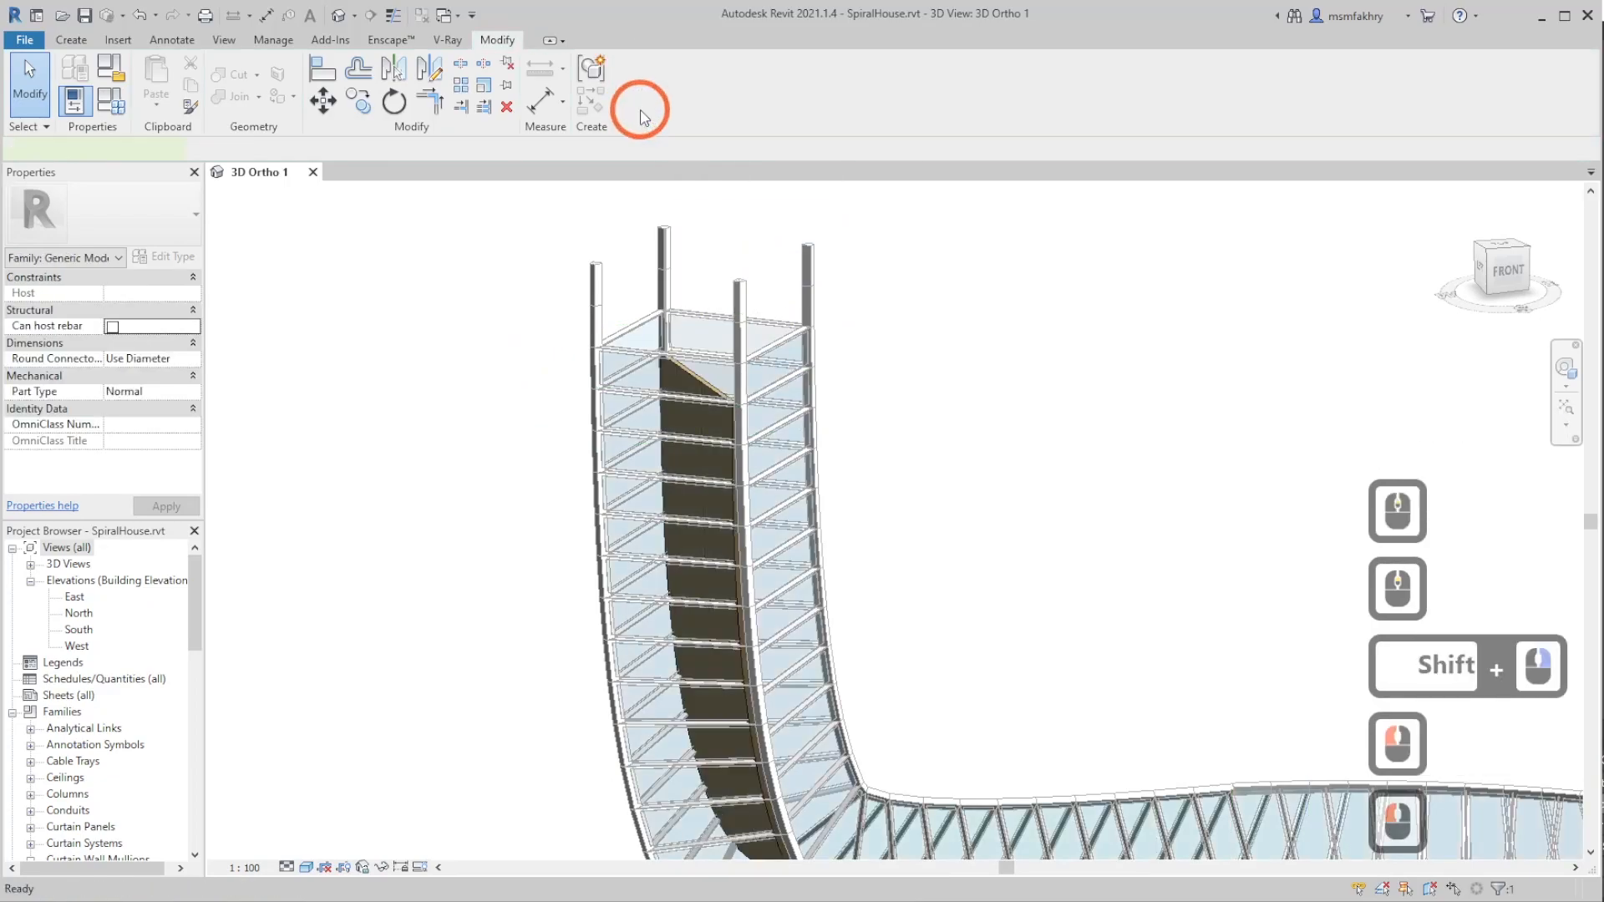
- Check the shortened strip against the glazed rows at the shaft's top and finish the in-place model
click(709, 222)
shift+middle_drag(920, 590, 851, 507)
shift+middle_drag(739, 526, 725, 418)
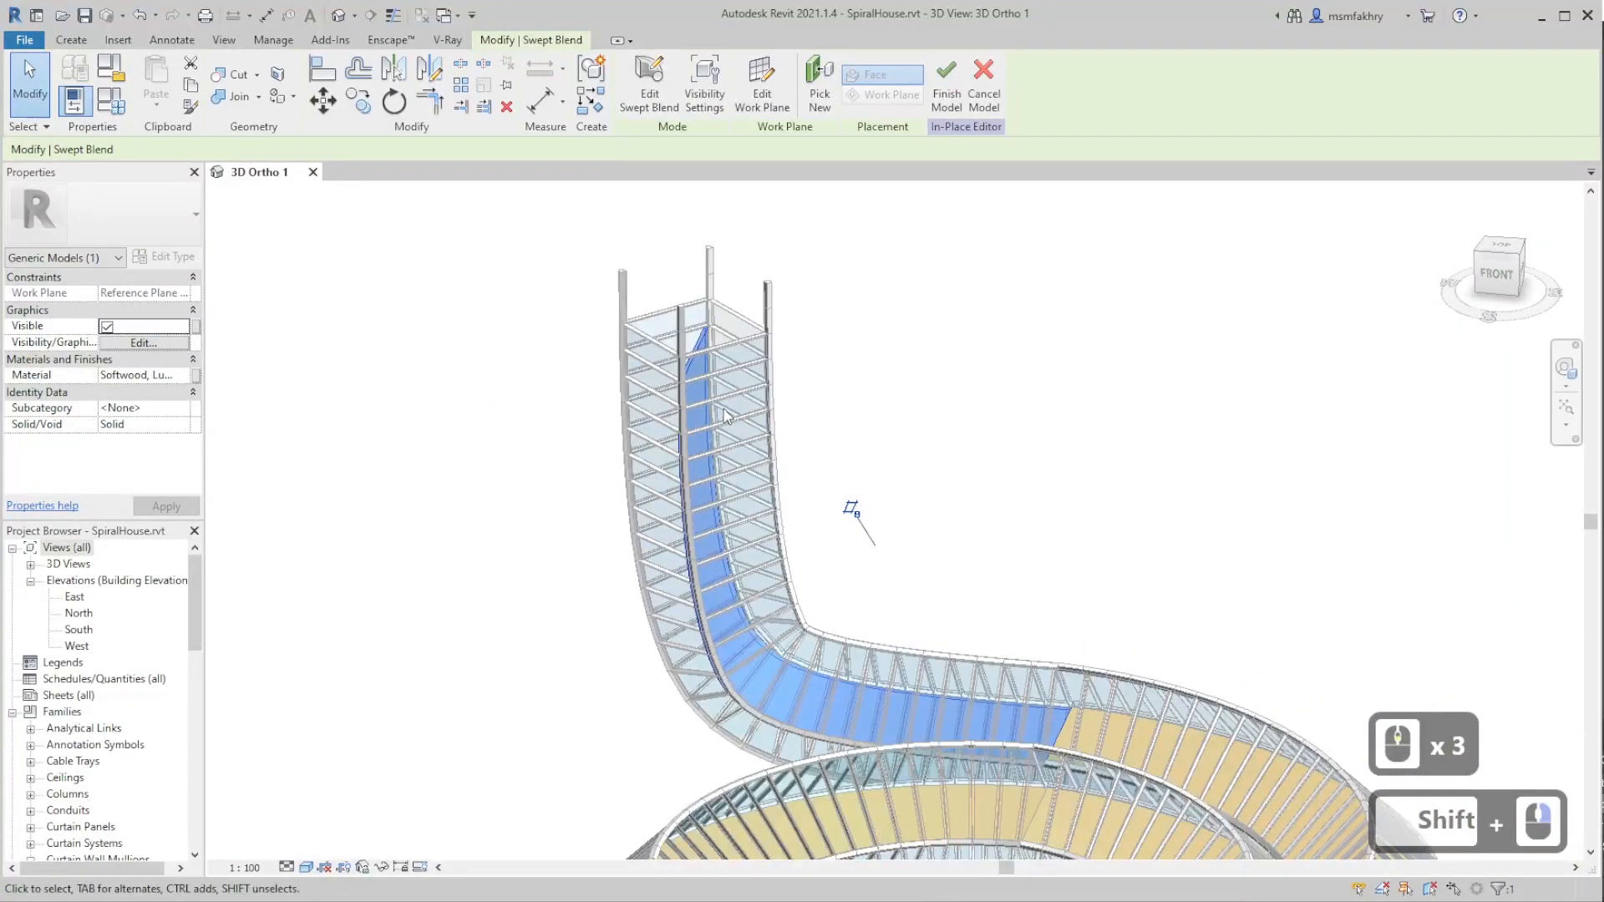
scroll(725, 416, down, 2)
scroll(713, 329, up, 4)
shift+right_drag(762, 344, 744, 389)
scroll(735, 377, up, 4)
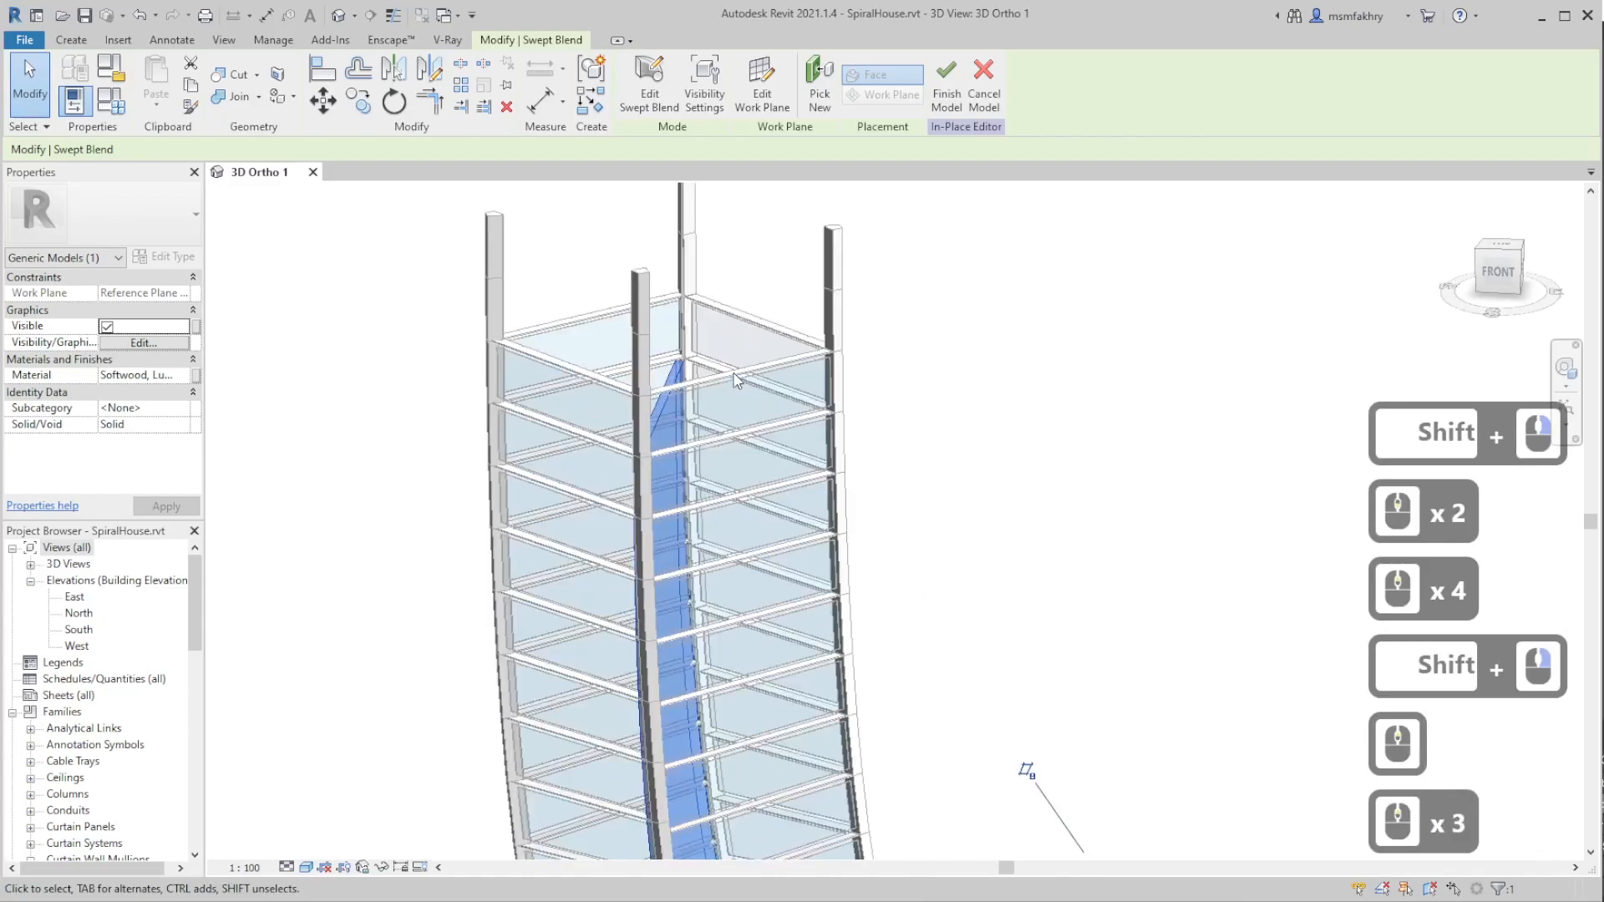
click(946, 92)
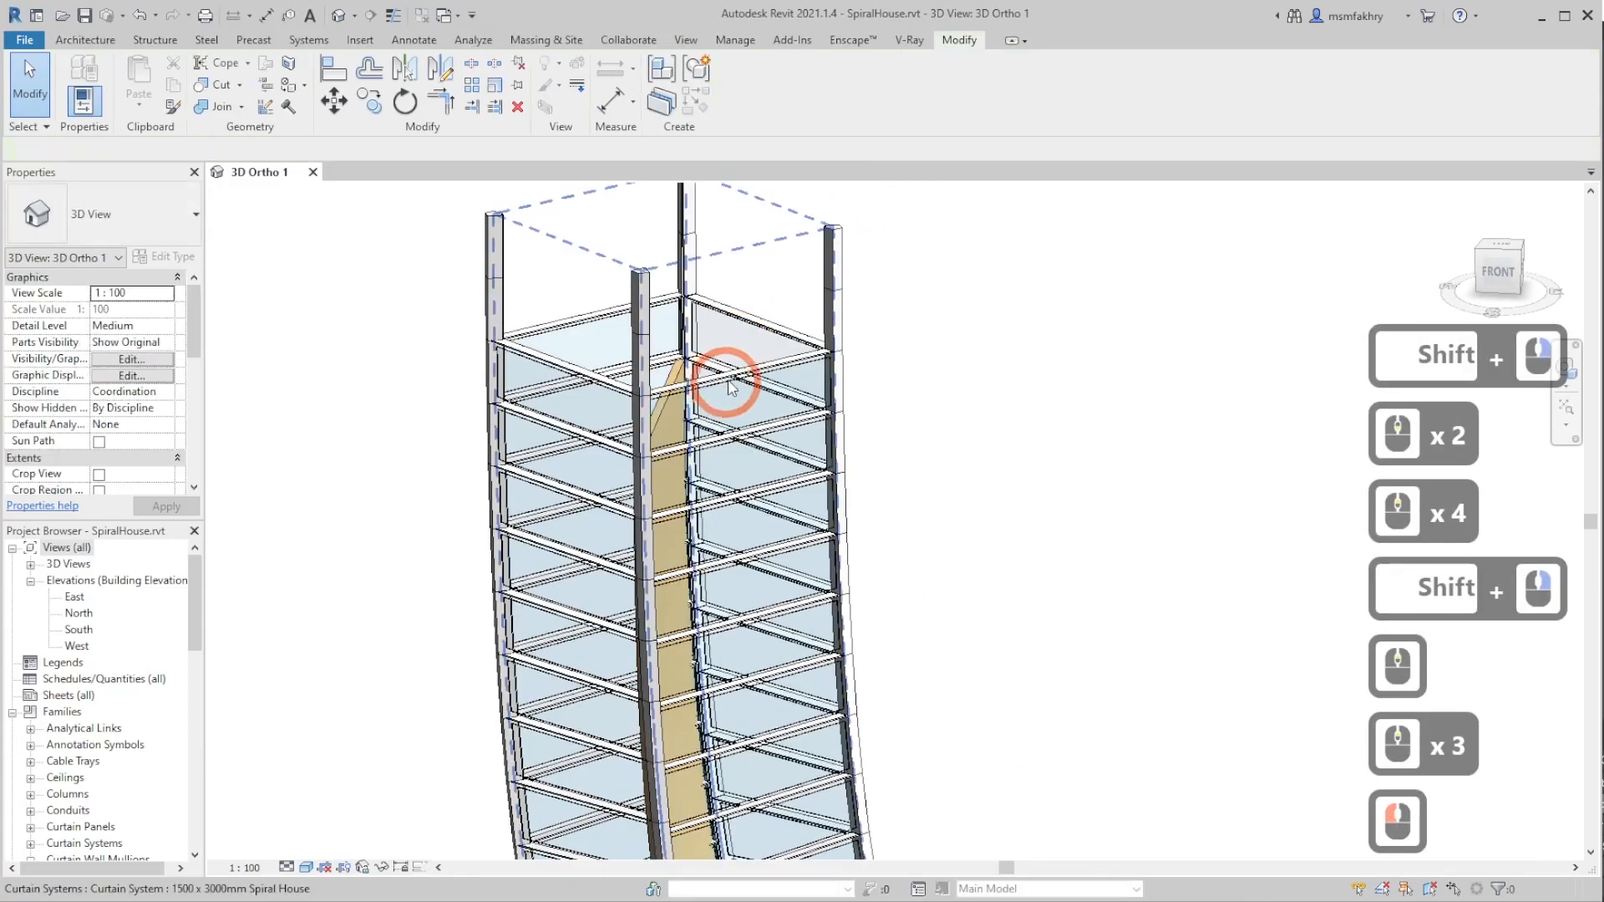
- Unpin the four curtain grid lines of the shaft's topmost remaining mullion row and move them together down close to the row below
key(Tab)
key(Tab)
click(744, 361)
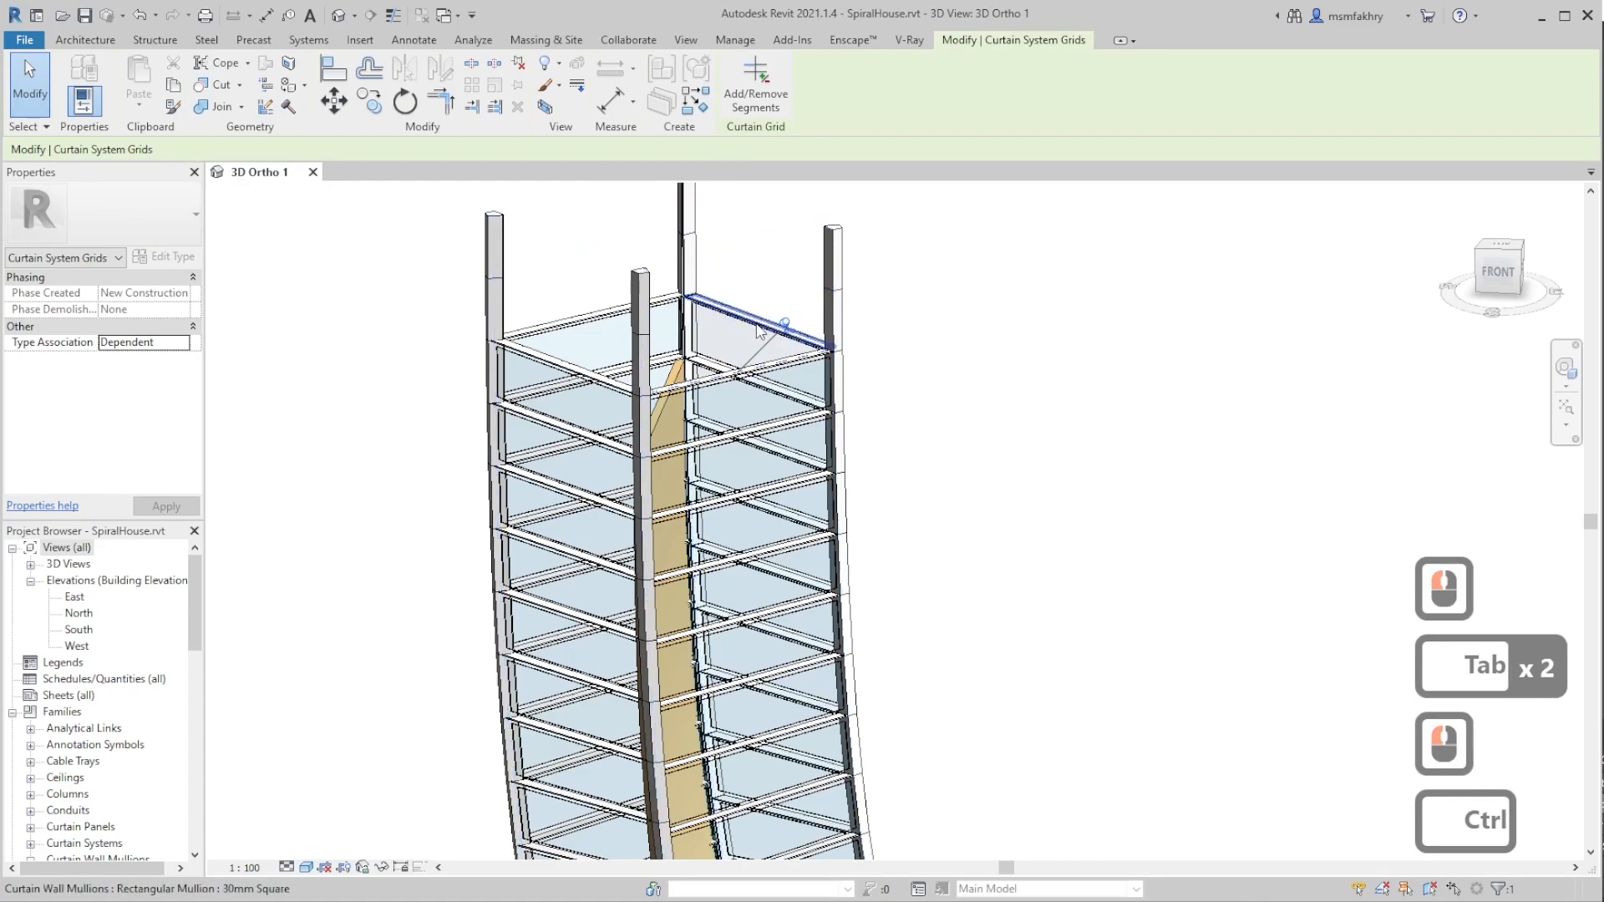
key(Tab)
key(Tab)
key(ctrl)
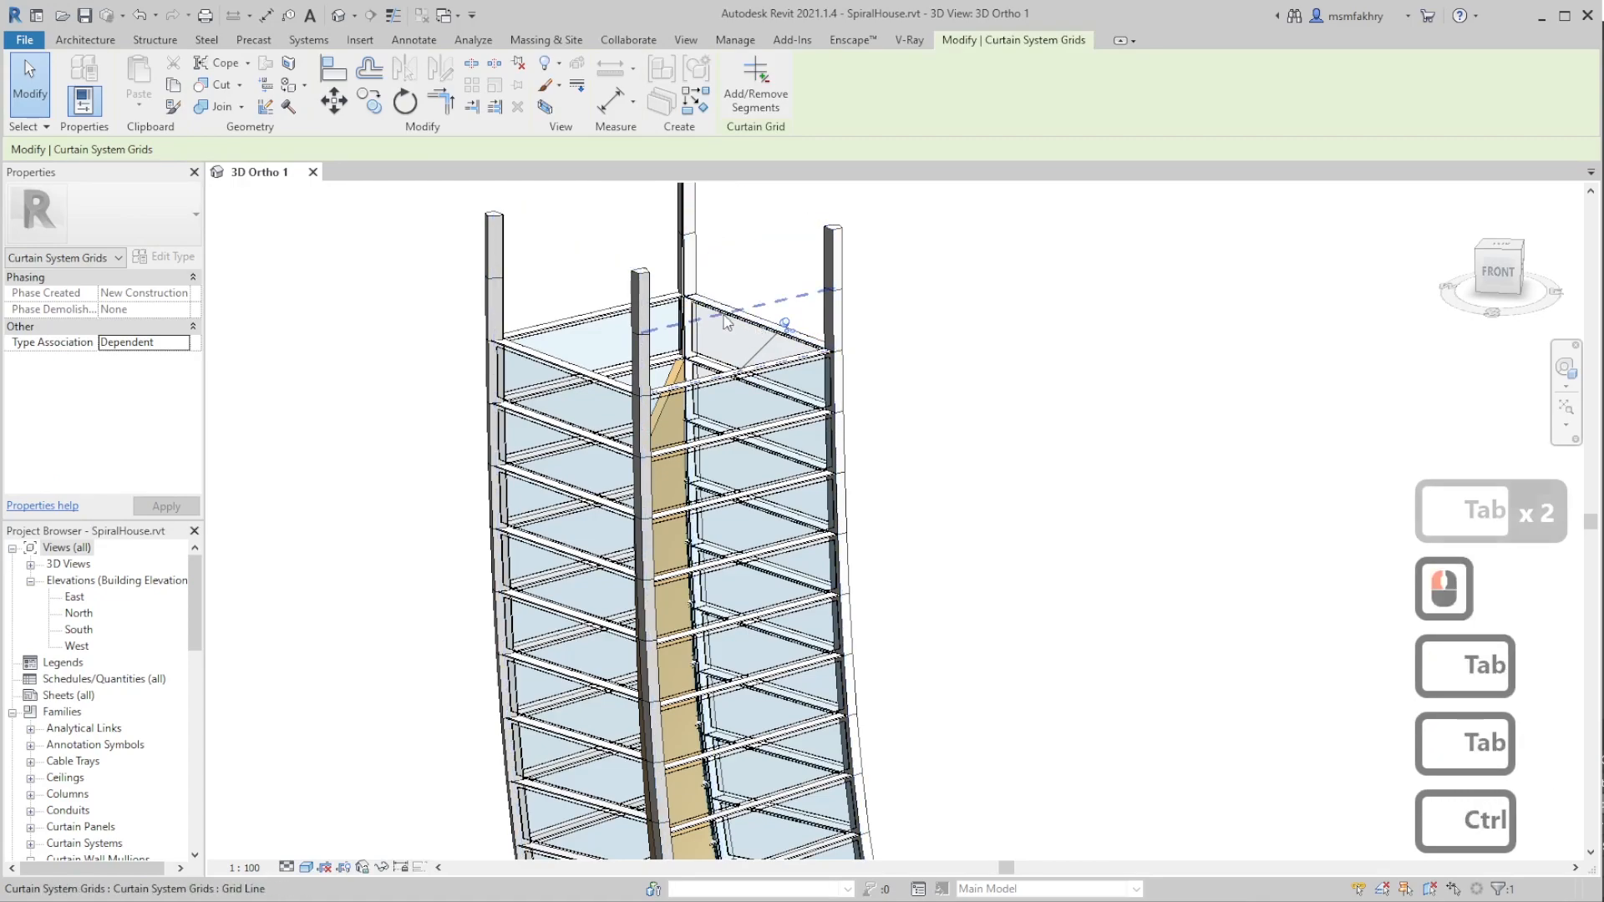
ctrl+click(756, 324)
key(Tab)
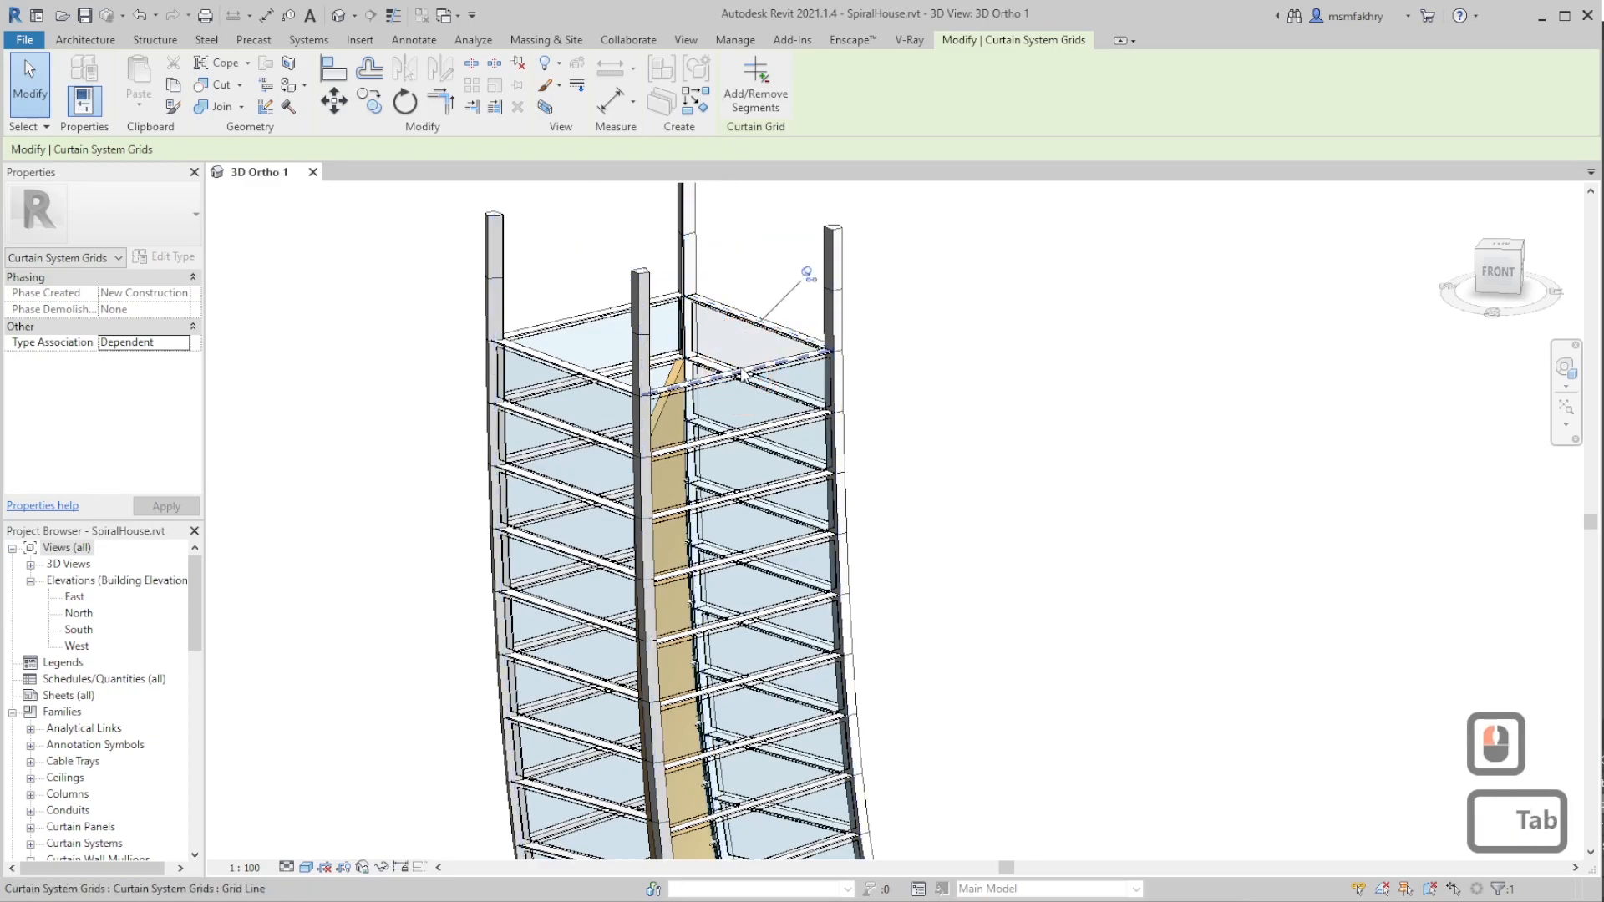
ctrl+click(738, 367)
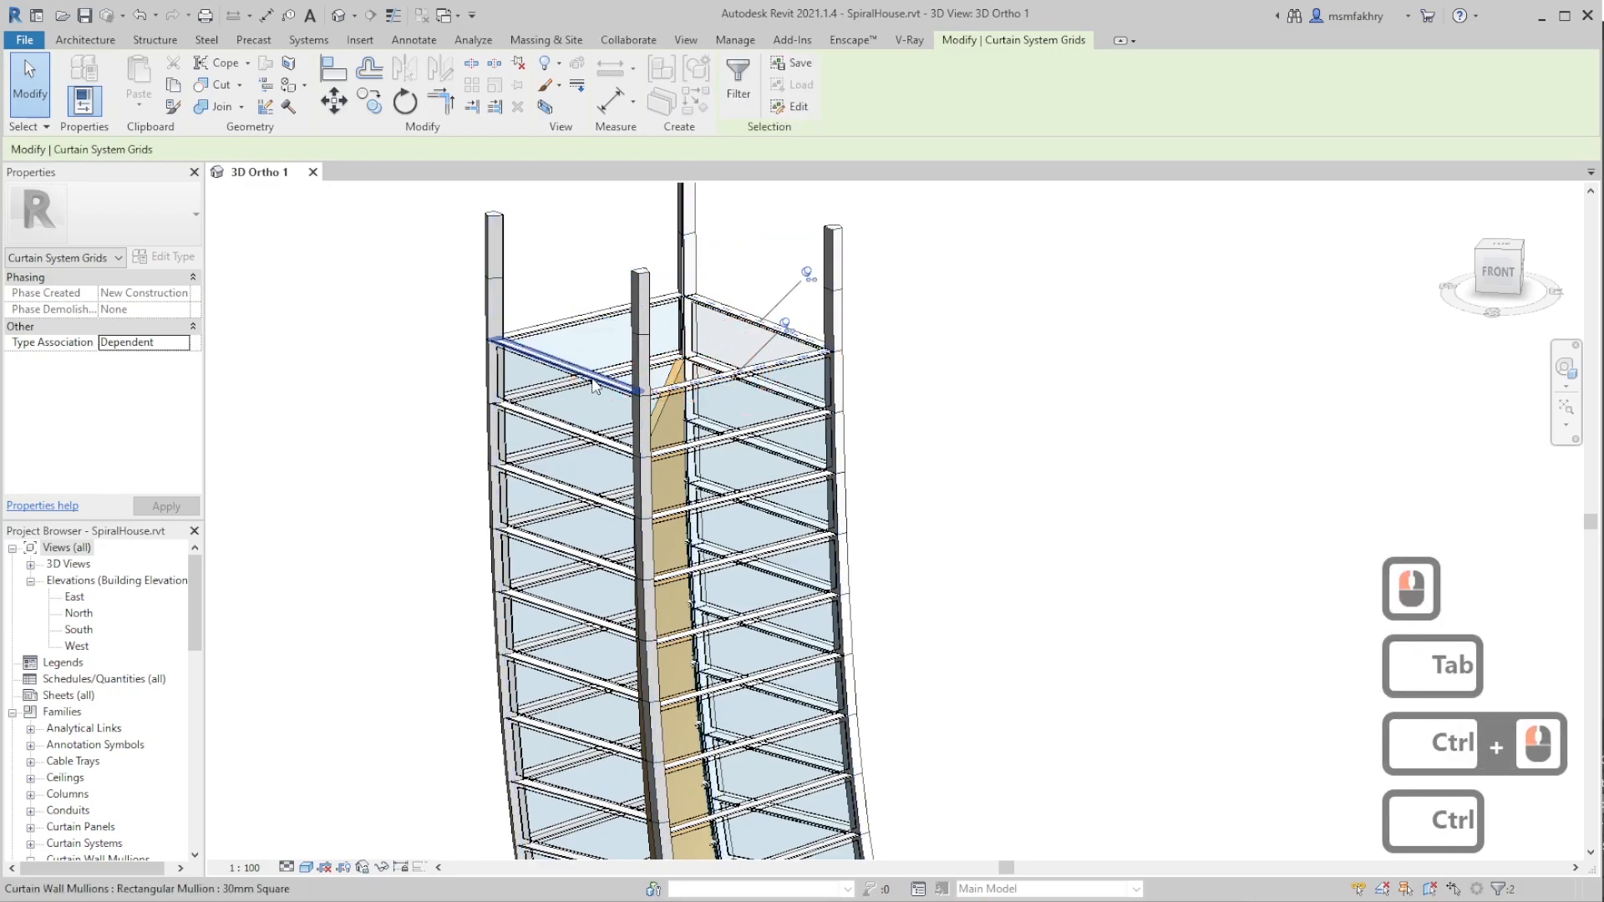
ctrl+click(568, 323)
key(Tab)
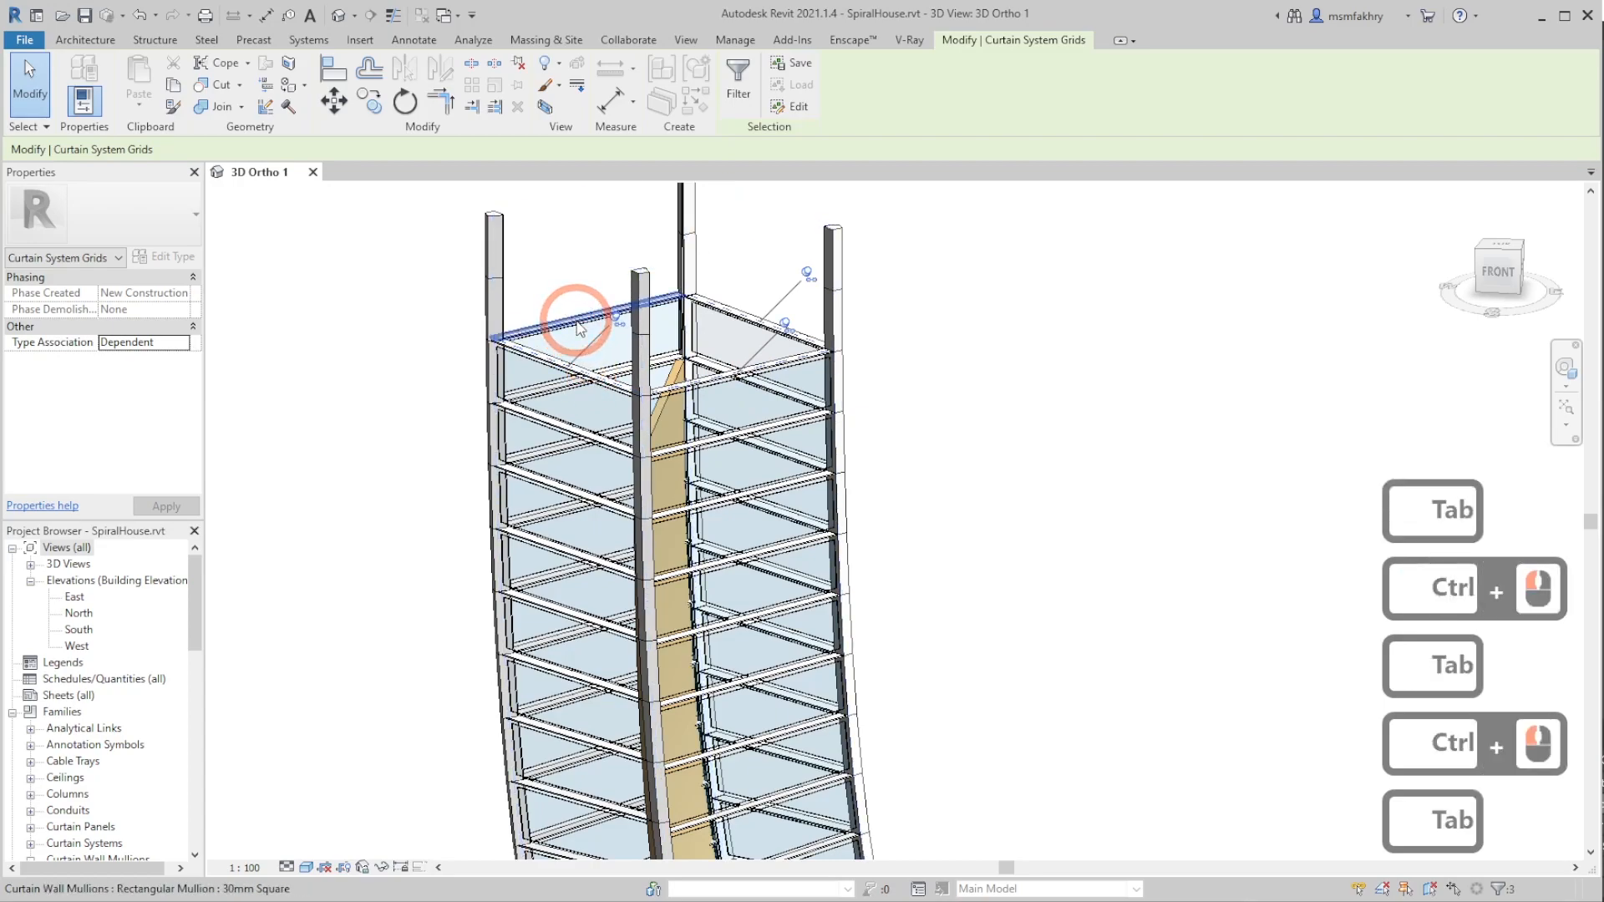
key(Tab)
ctrl+click(578, 326)
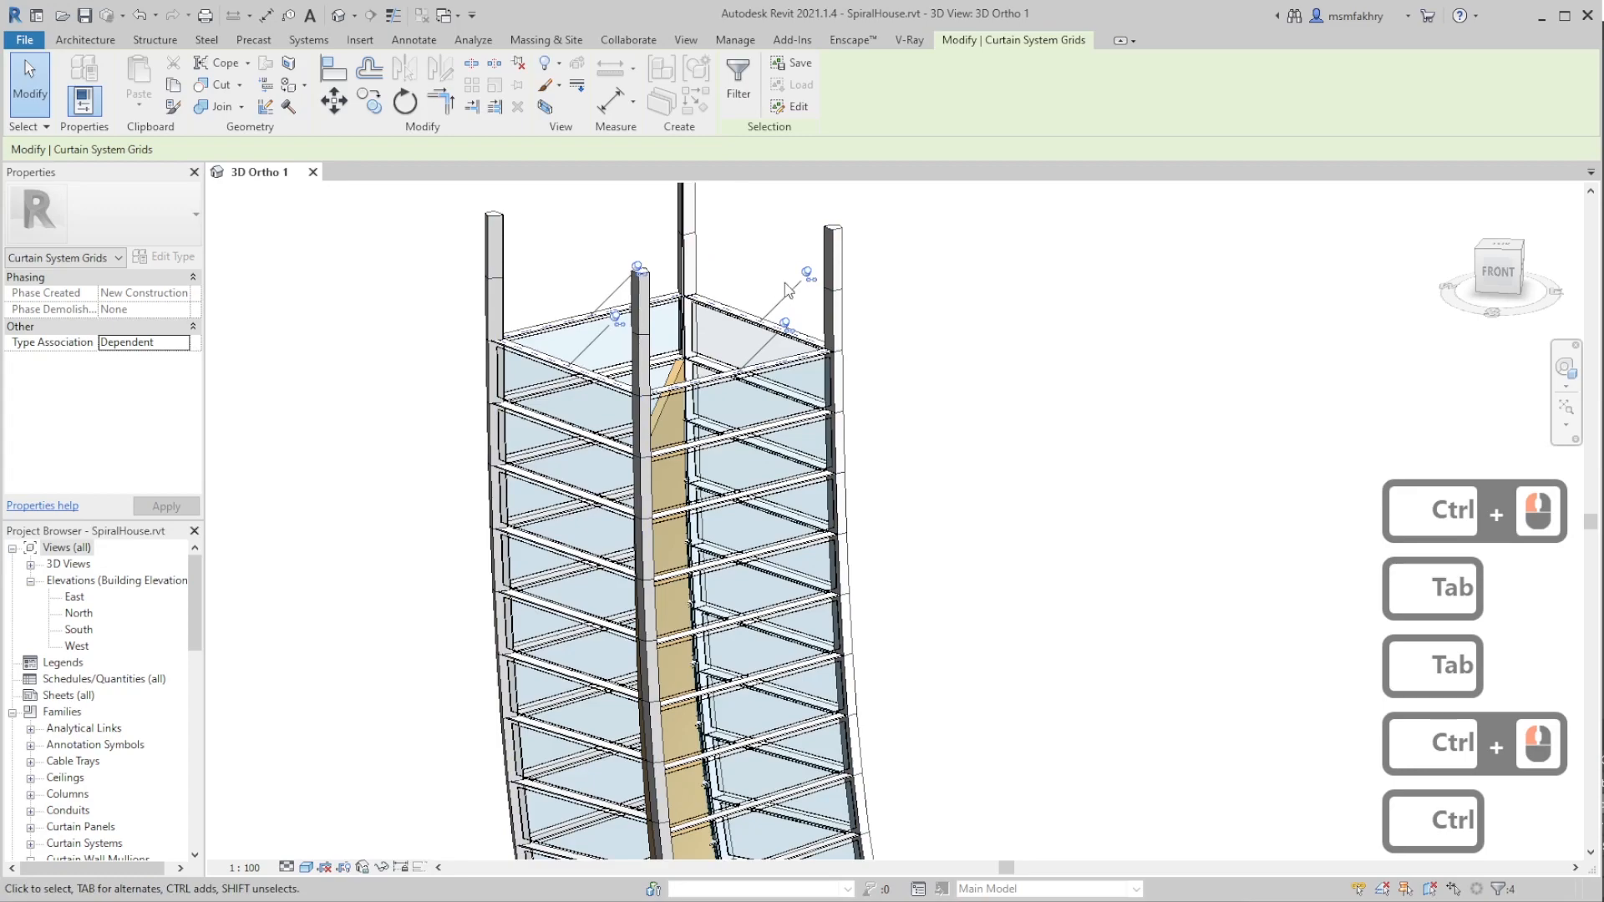
click(636, 321)
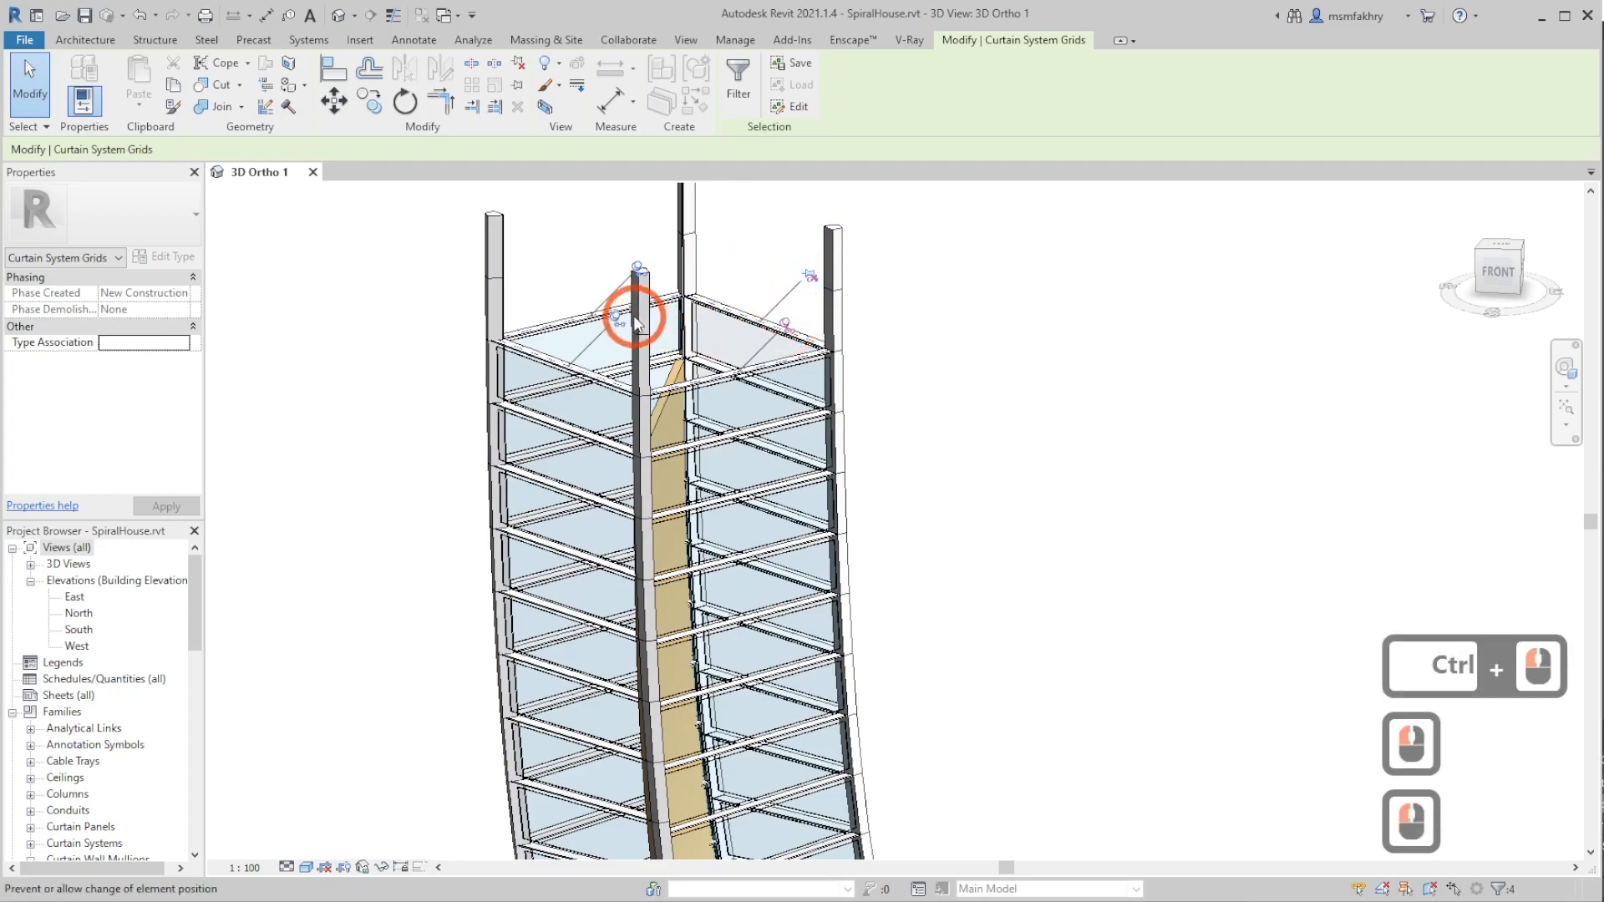
click(636, 269)
click(654, 386)
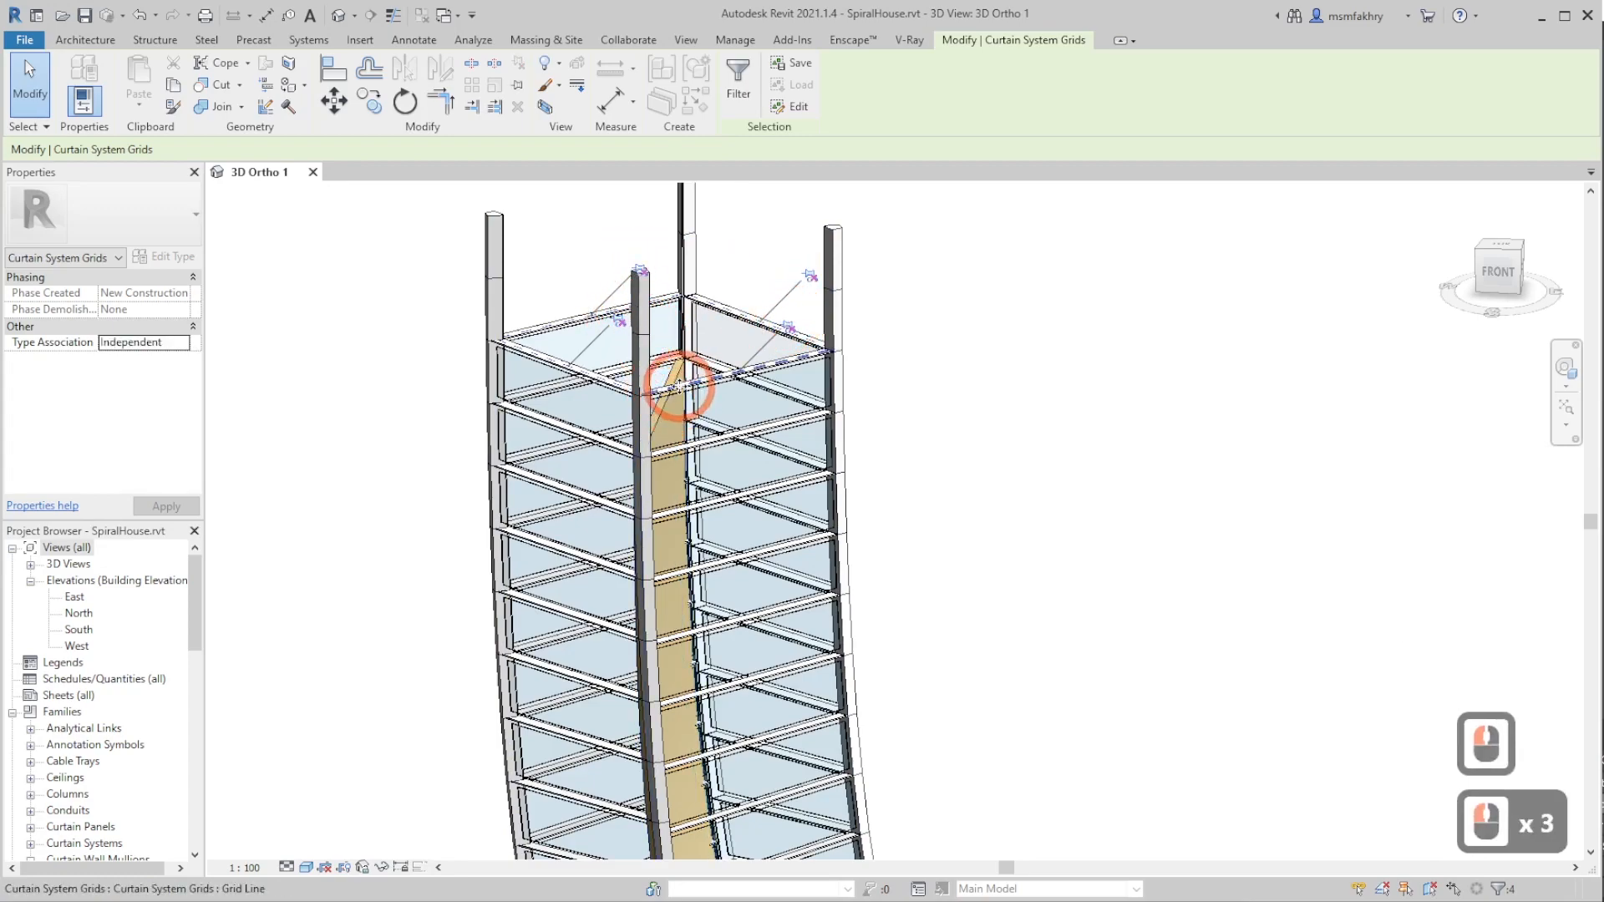
drag(683, 414, 684, 414)
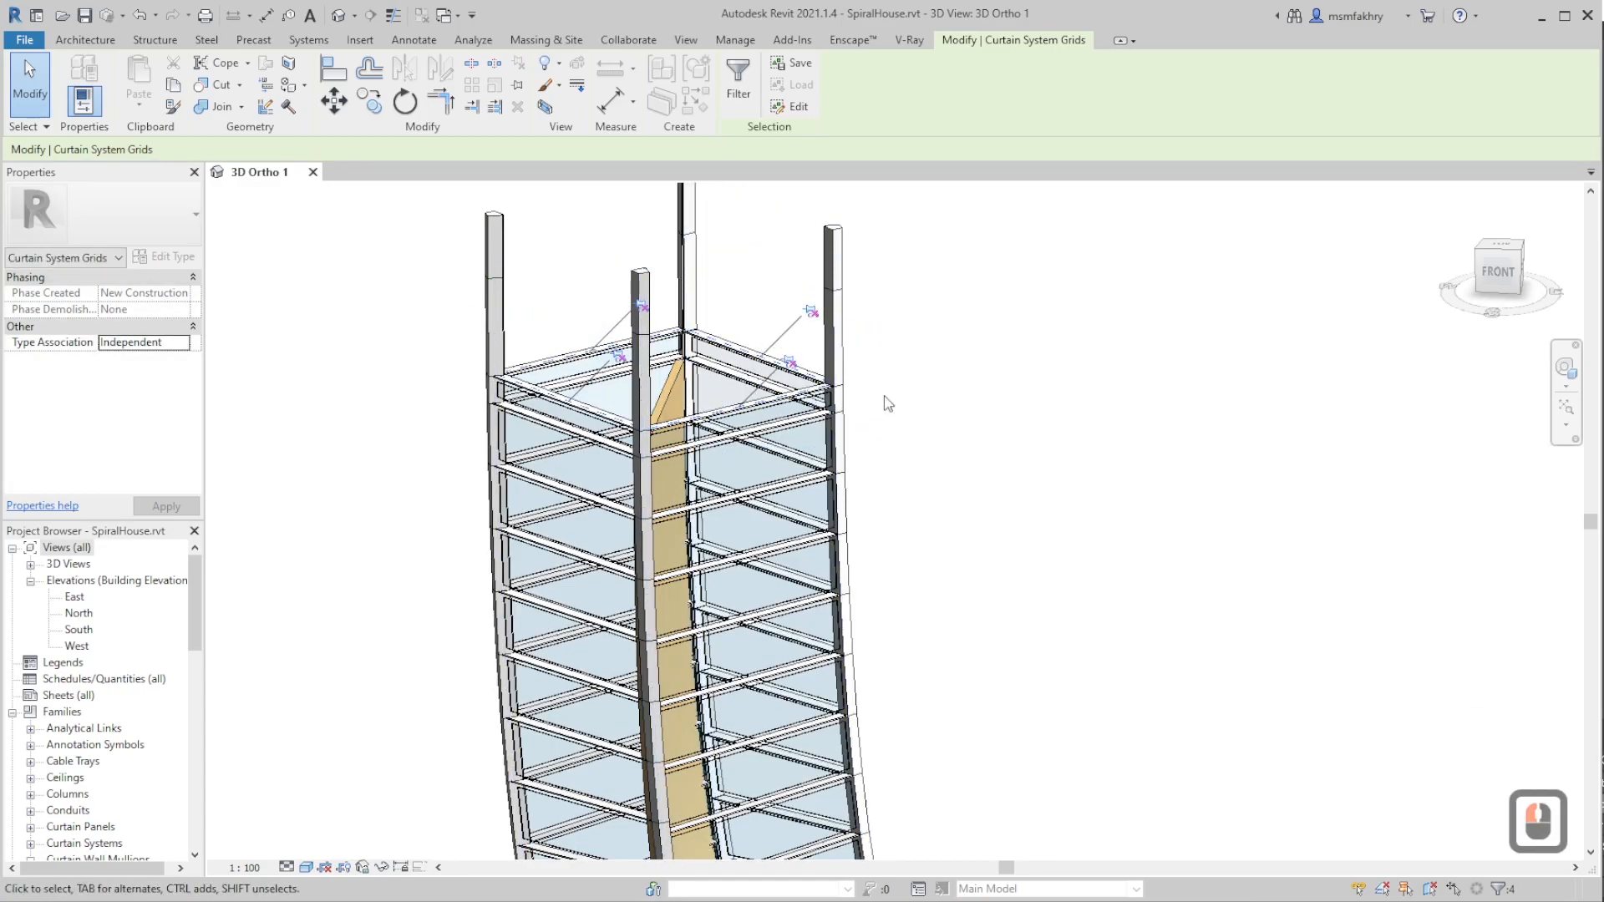
click(919, 372)
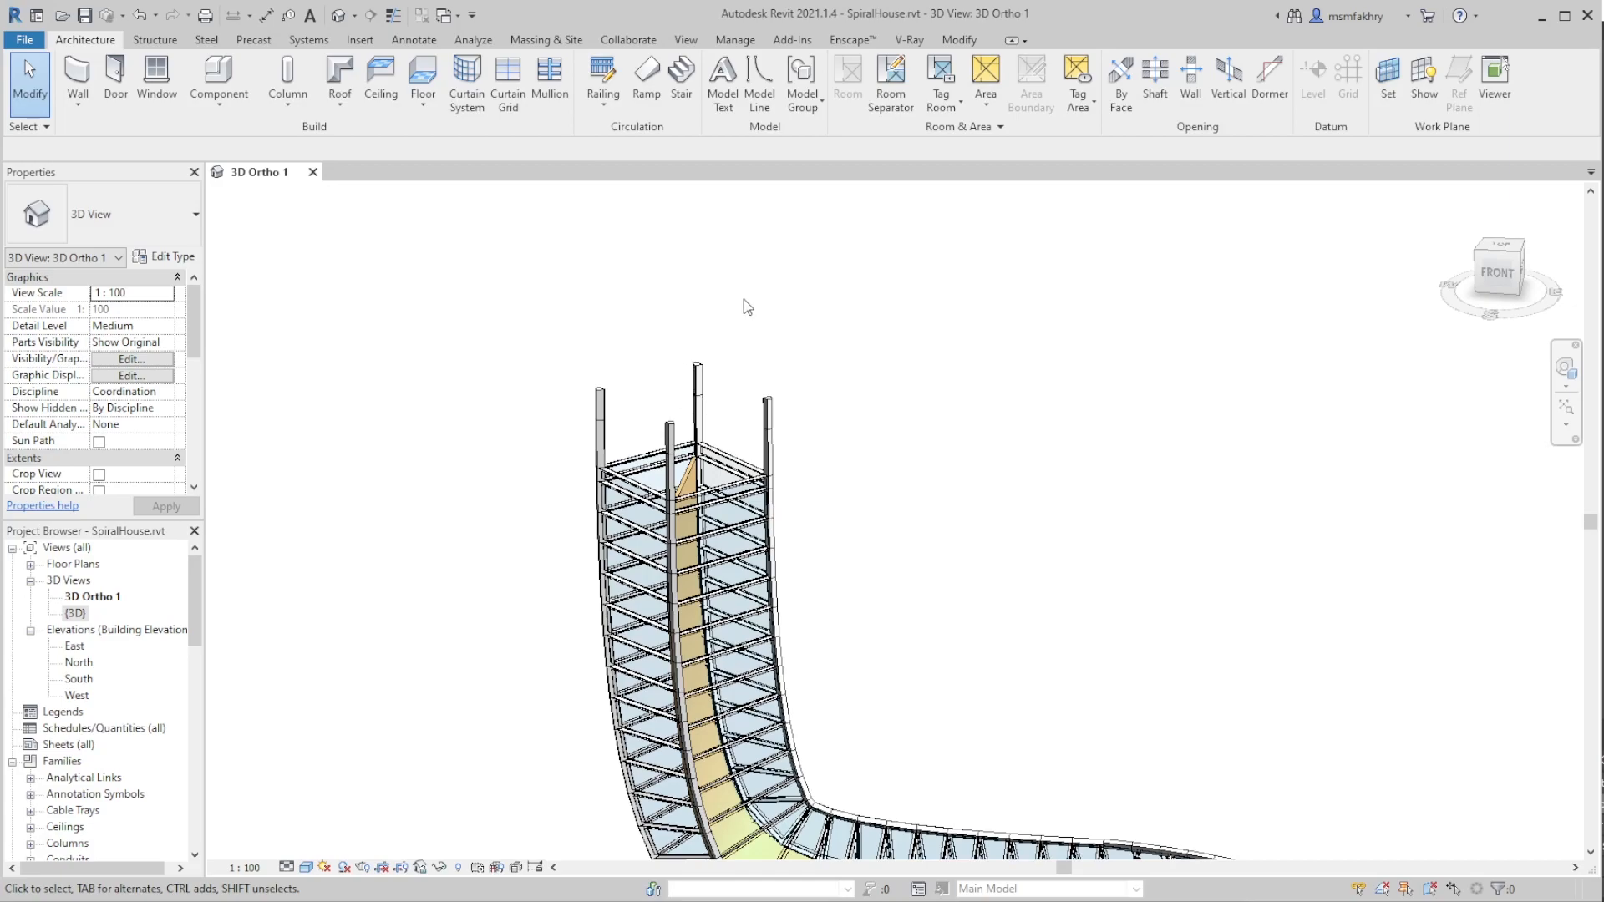
- Create a new in-place mass named "roof" for the top of the shaft
scroll(831, 308, down, 5)
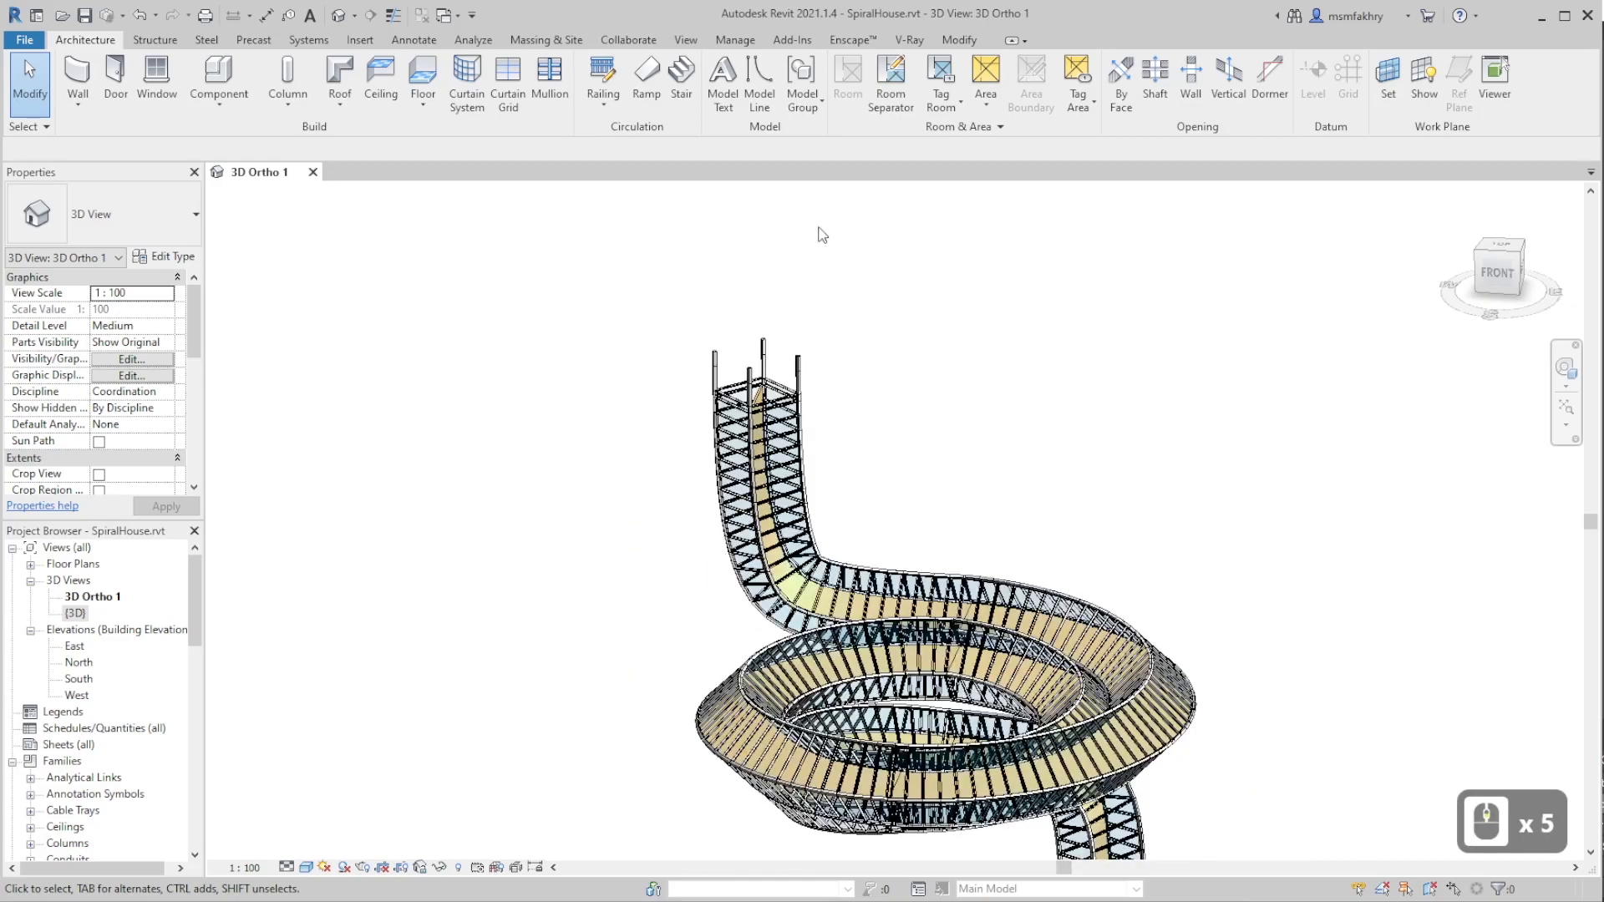
scroll(756, 347, up, 10)
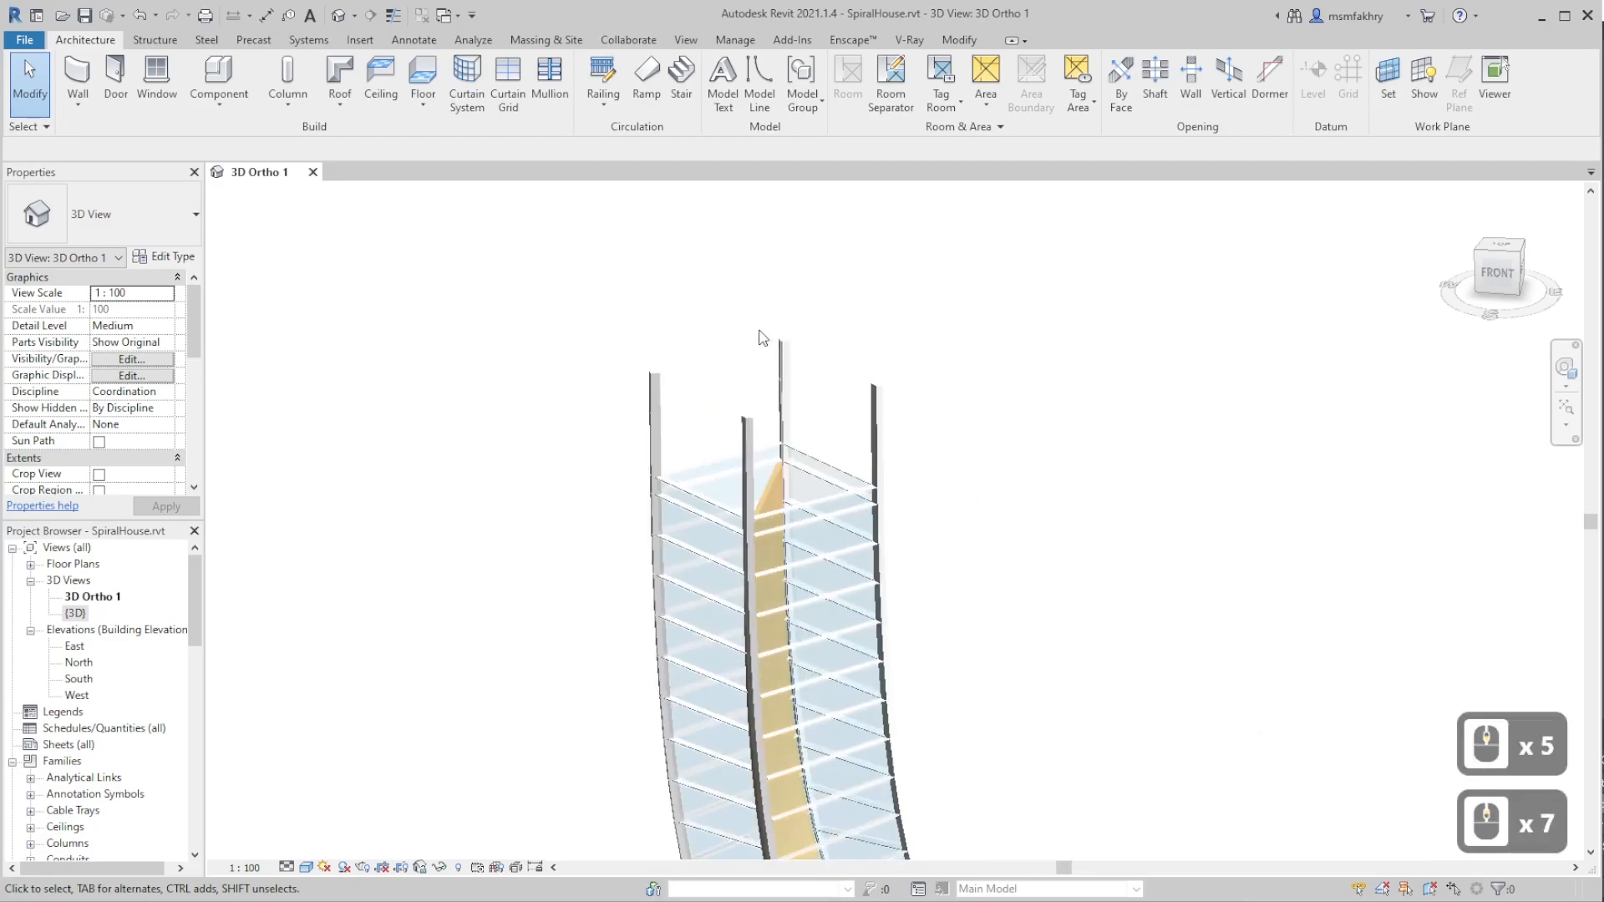
click(550, 41)
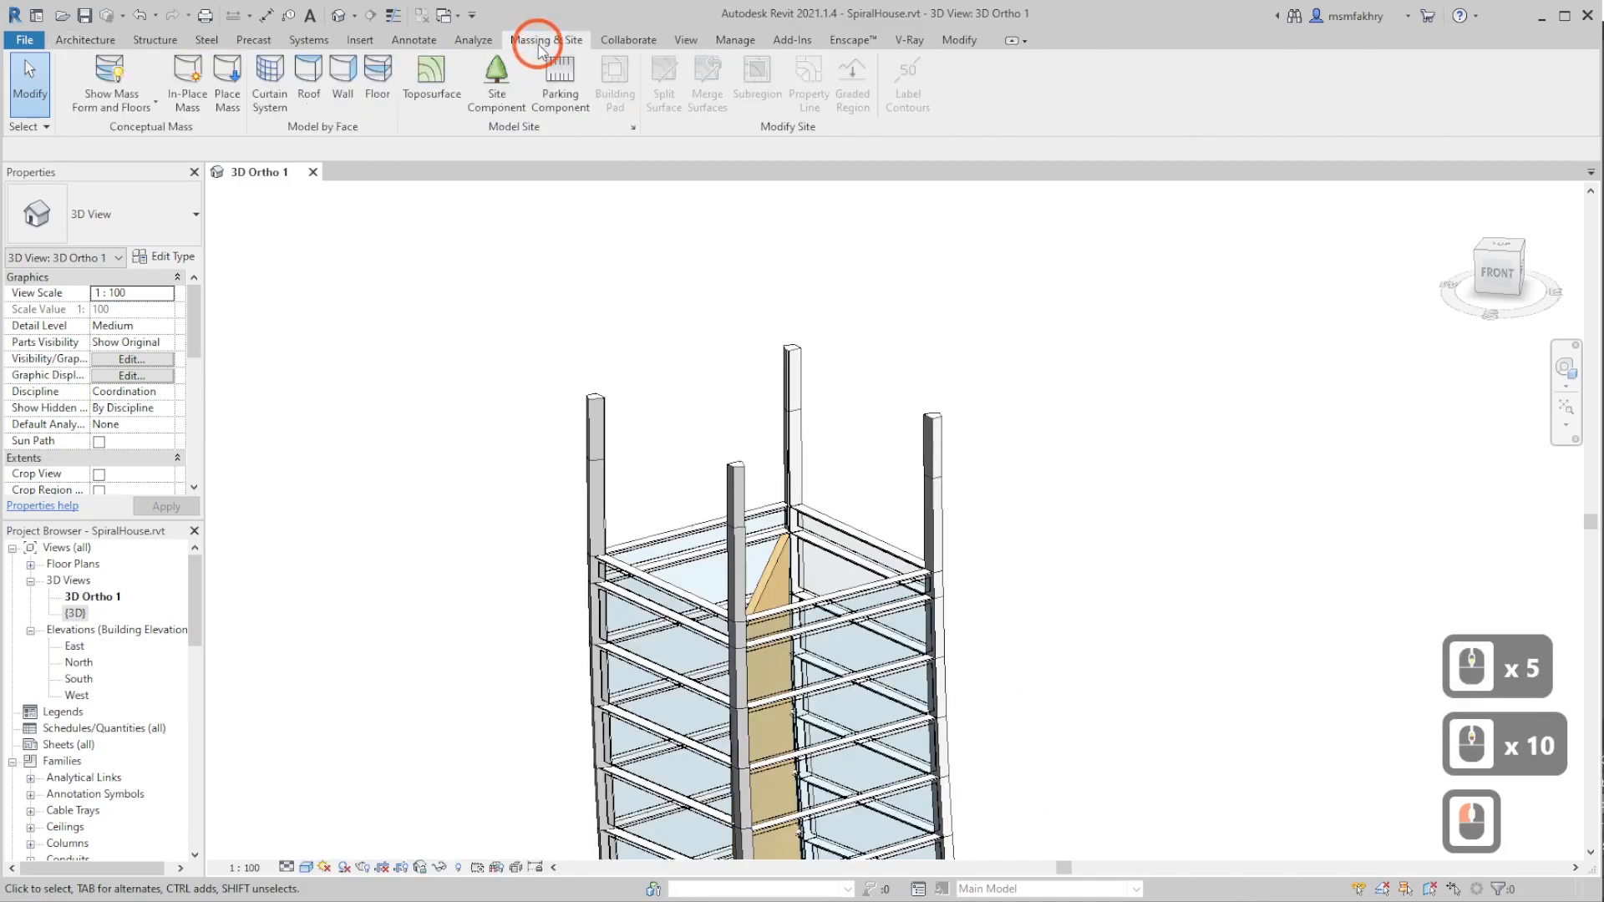
click(178, 97)
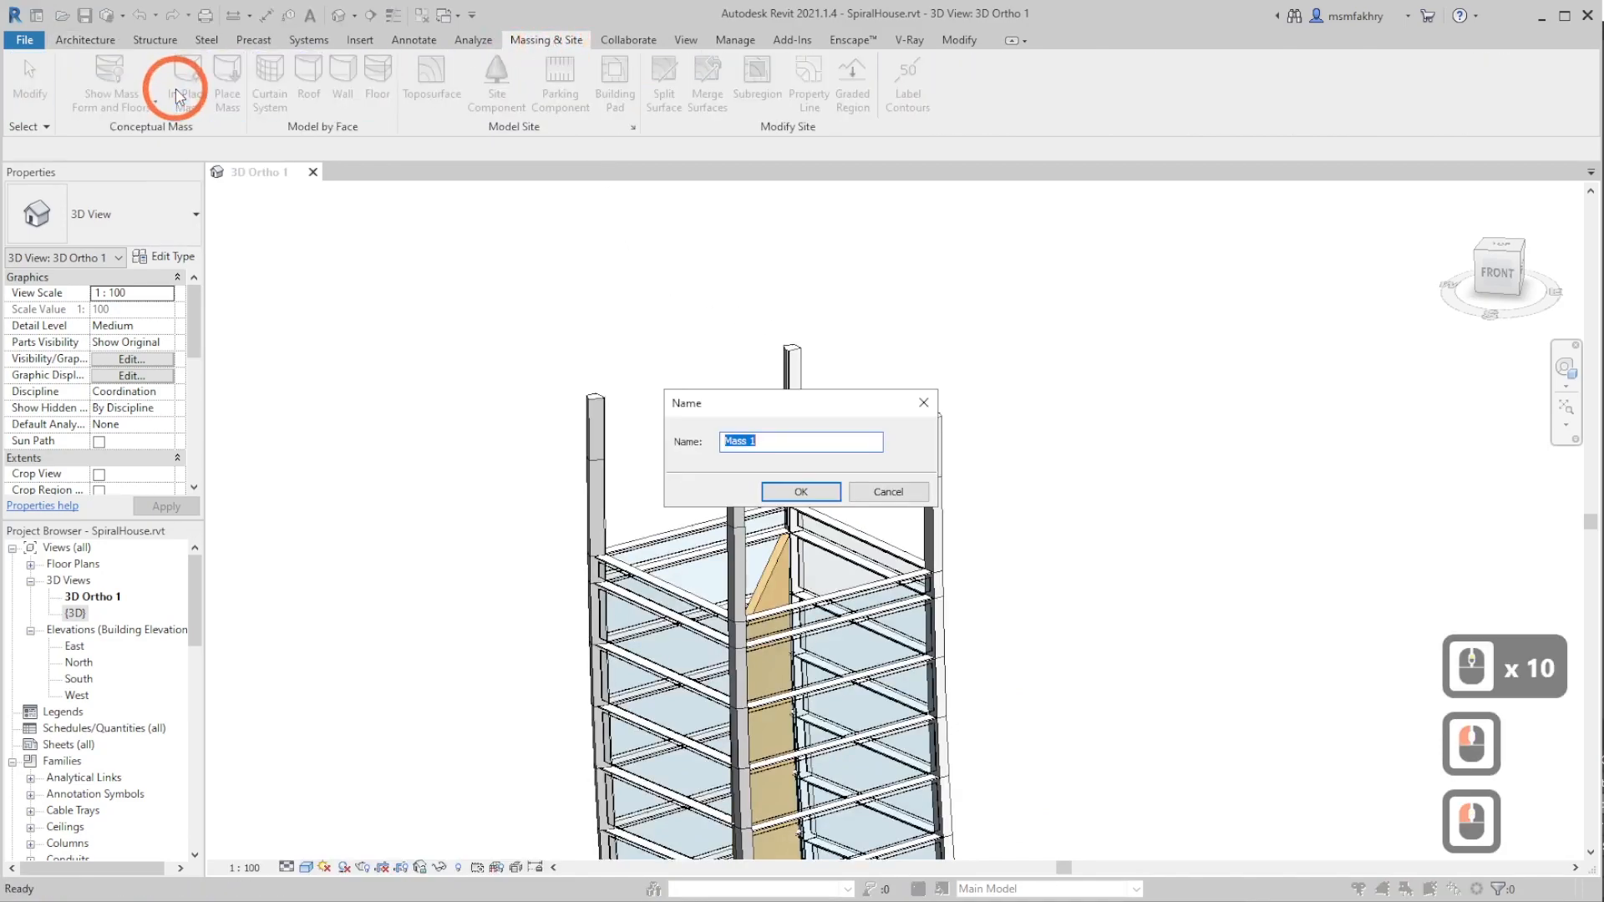
text(roof)
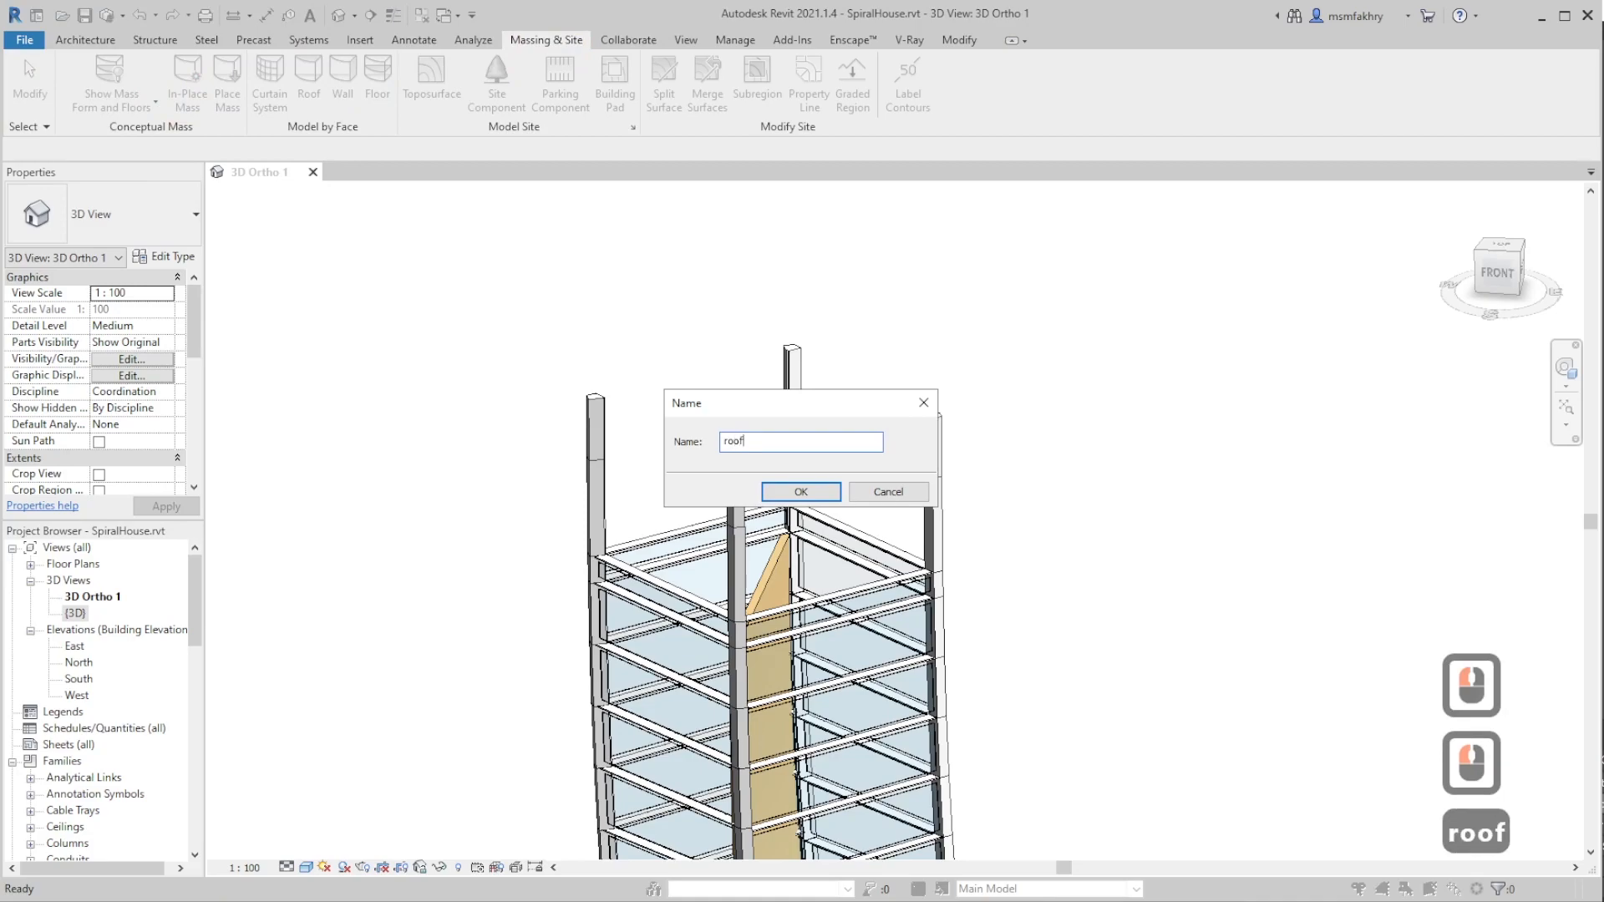
click(791, 495)
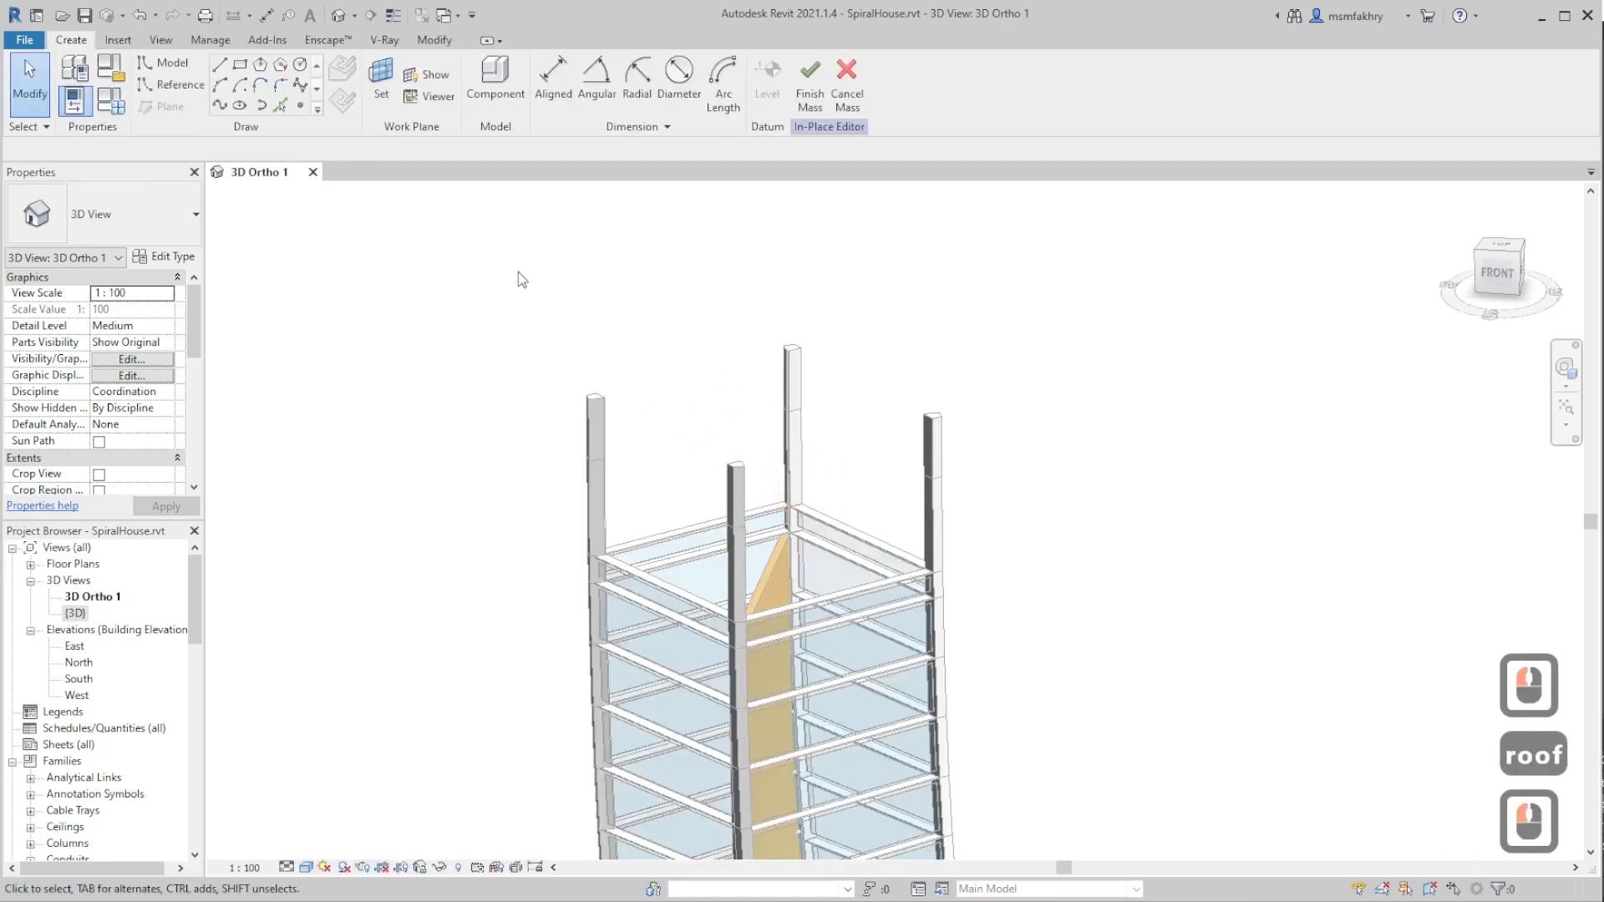
- Set the work plane to a corner mullion's top face and sketch a rectangle from its outer corner to the diagonally opposite mullion's outer corner
click(386, 85)
scroll(582, 383, up, 10)
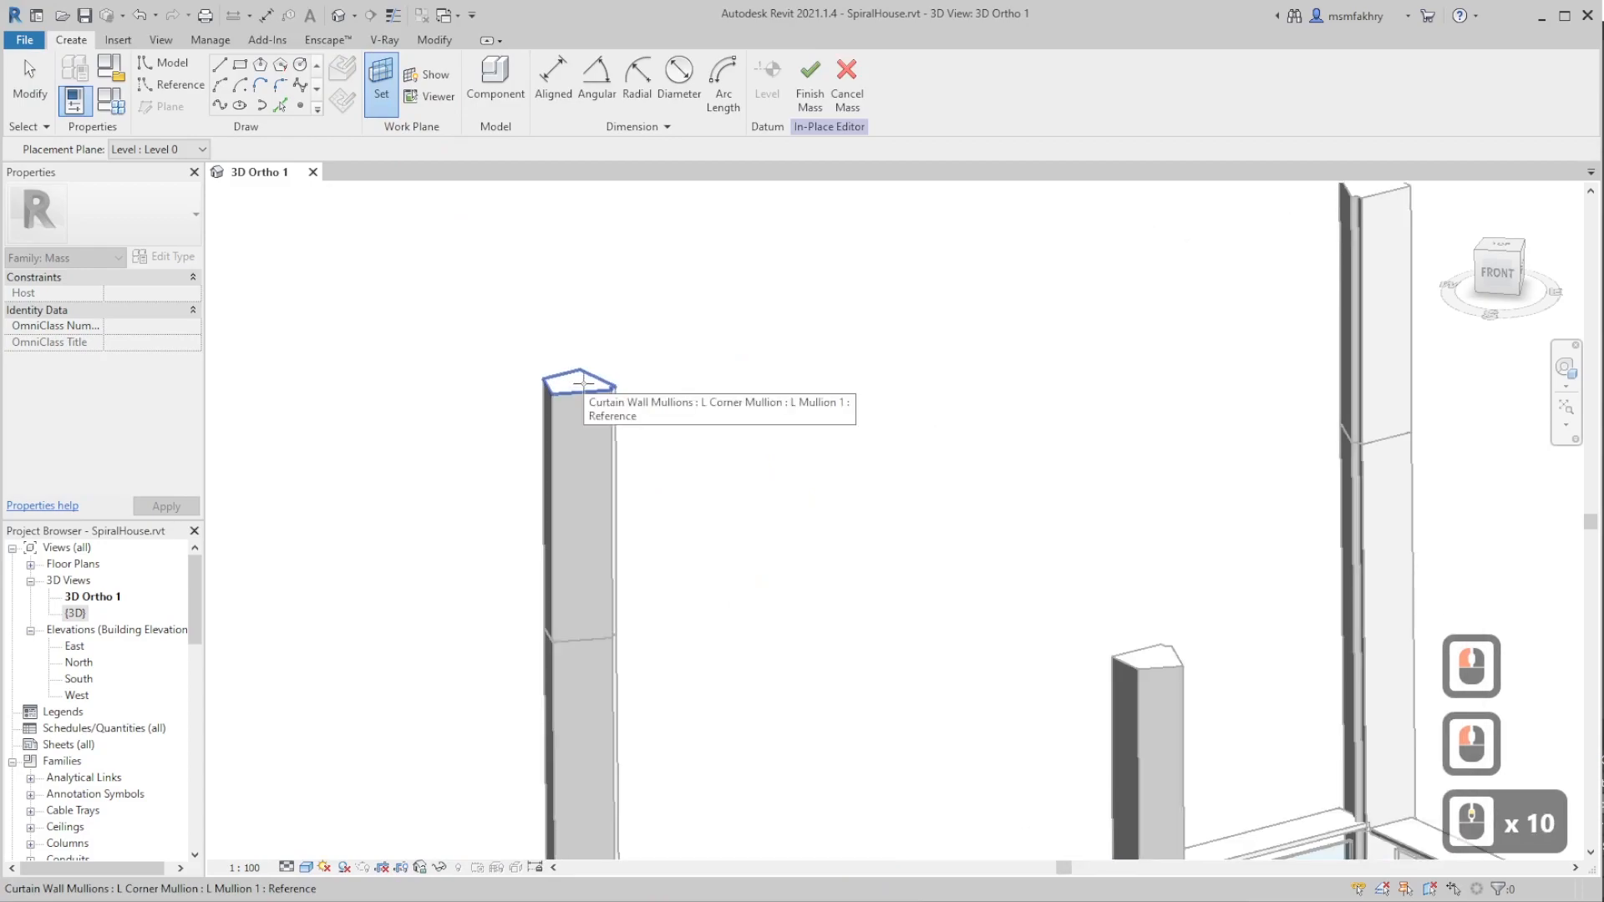
click(582, 384)
scroll(572, 396, down, 7)
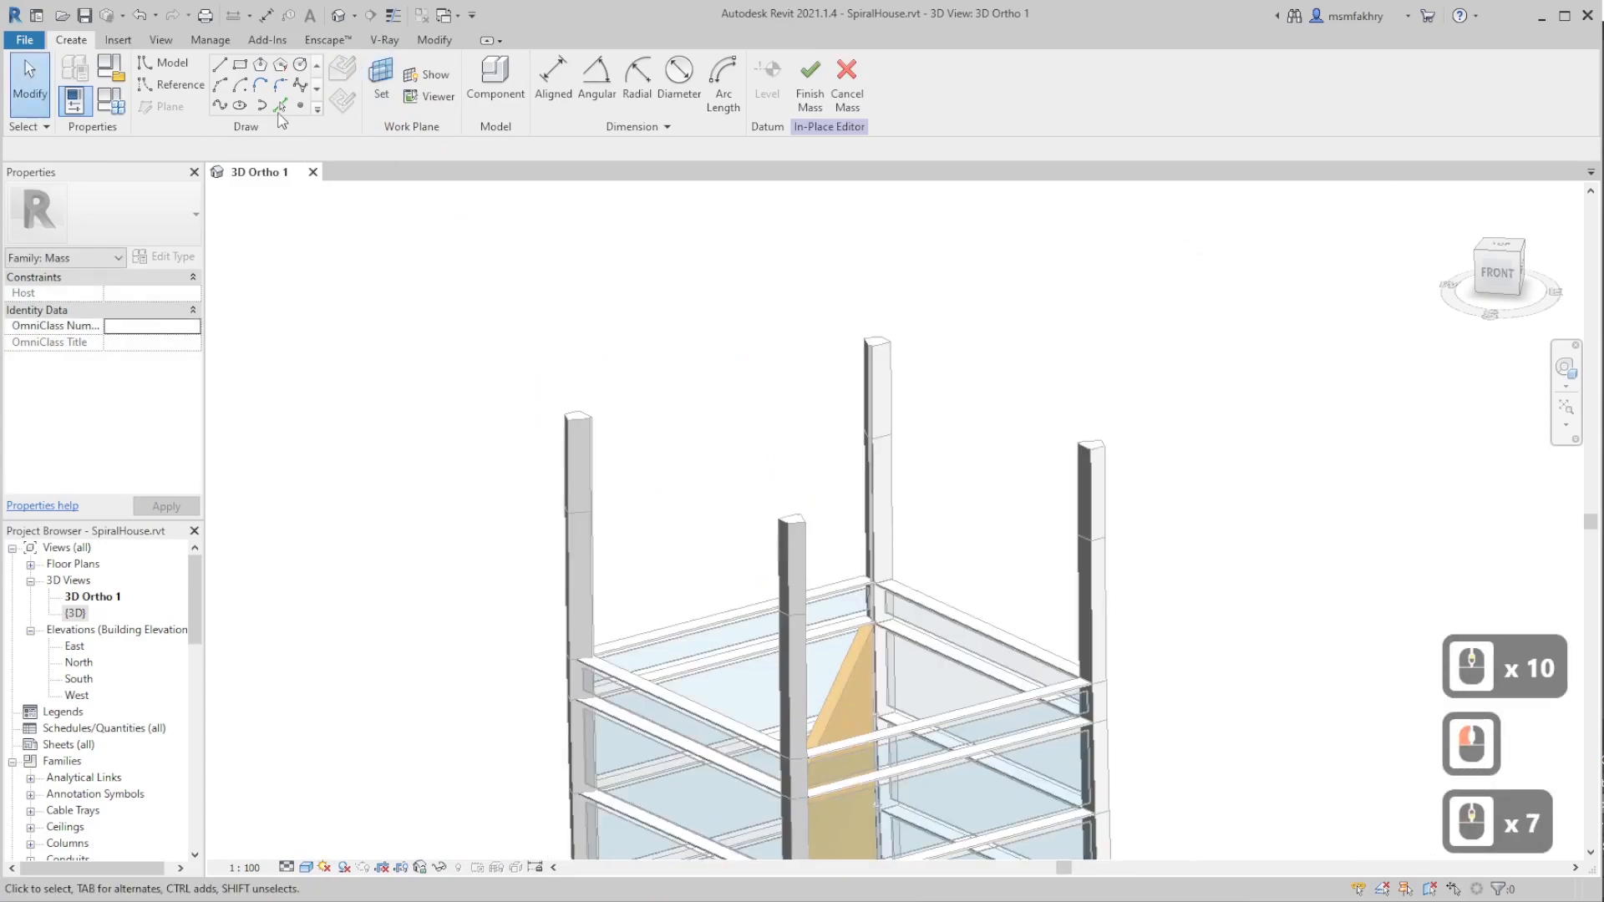
click(239, 65)
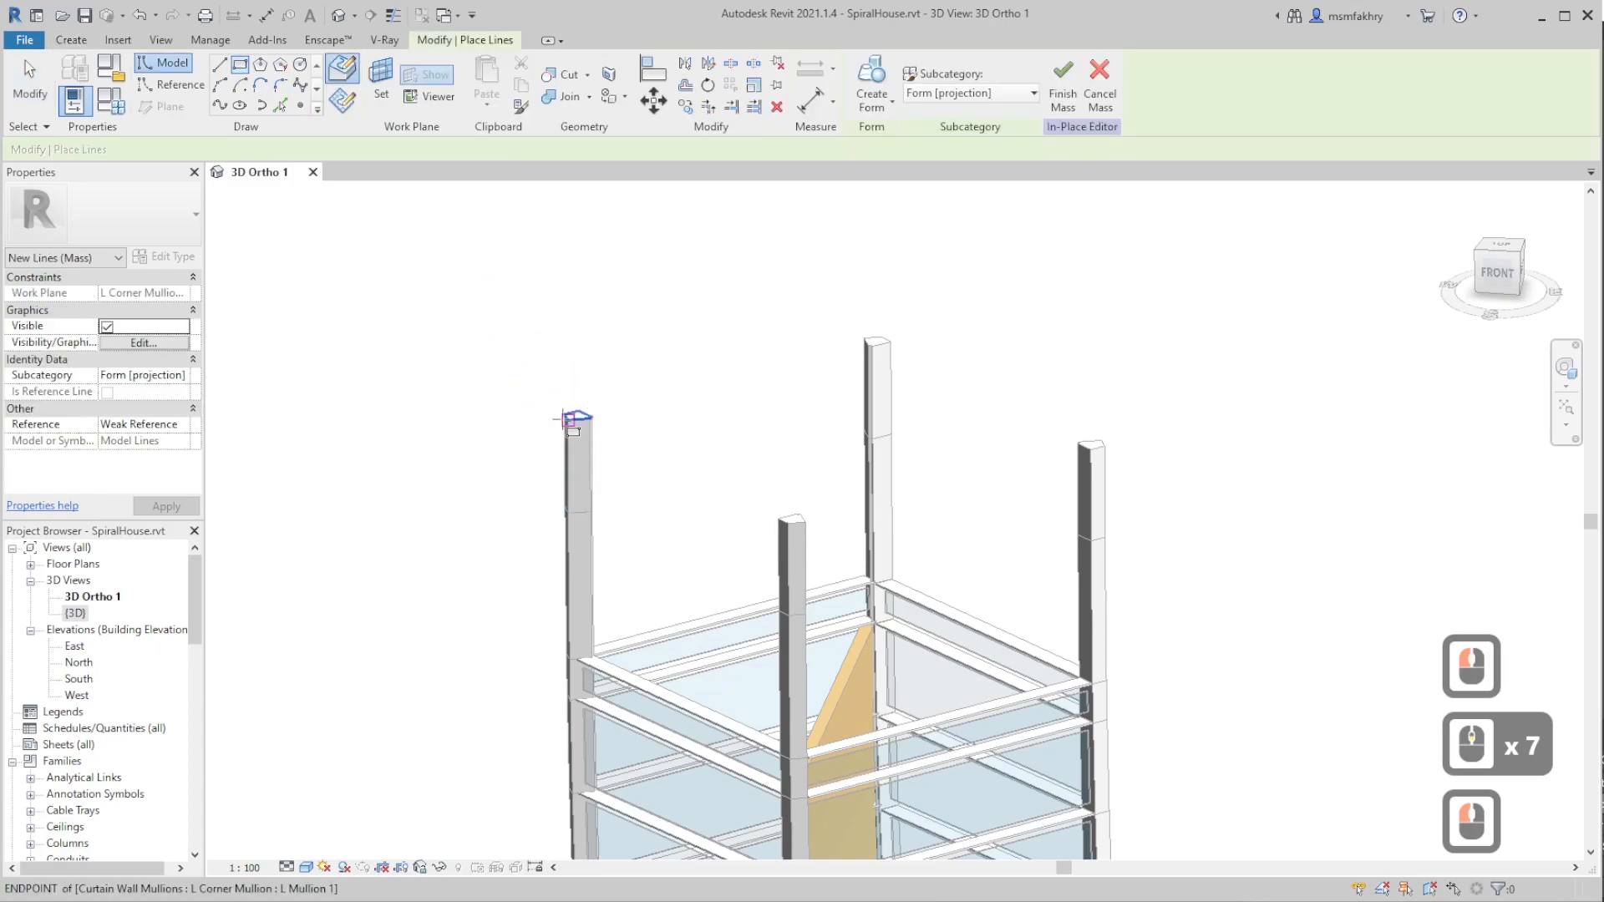
click(575, 416)
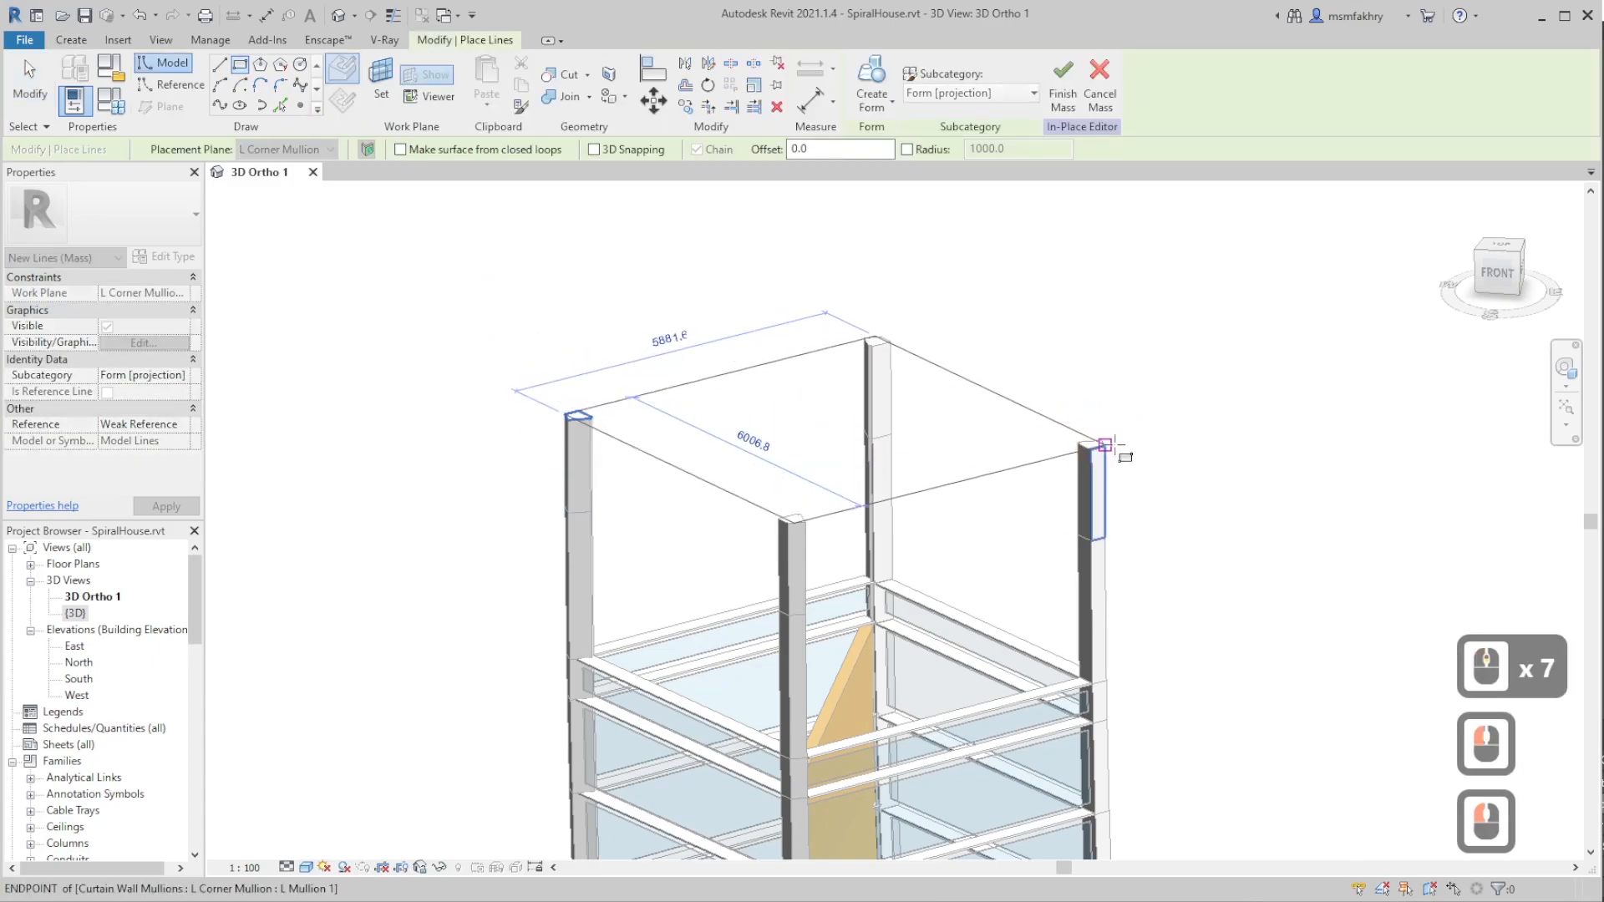
click(1084, 443)
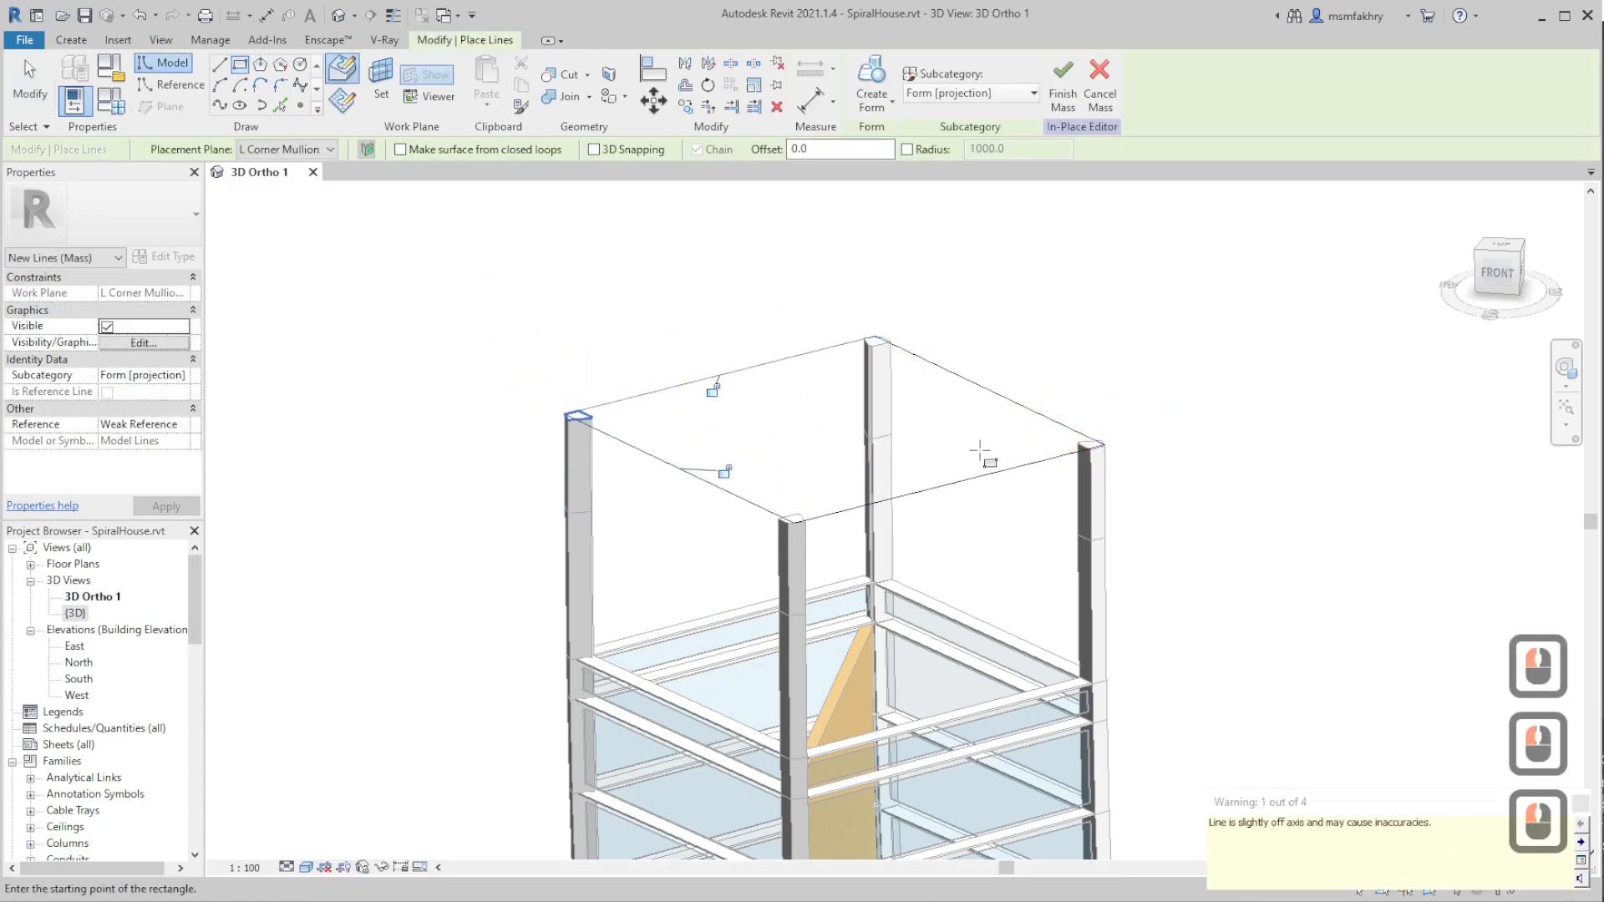
key(Escape)
key(Escape)
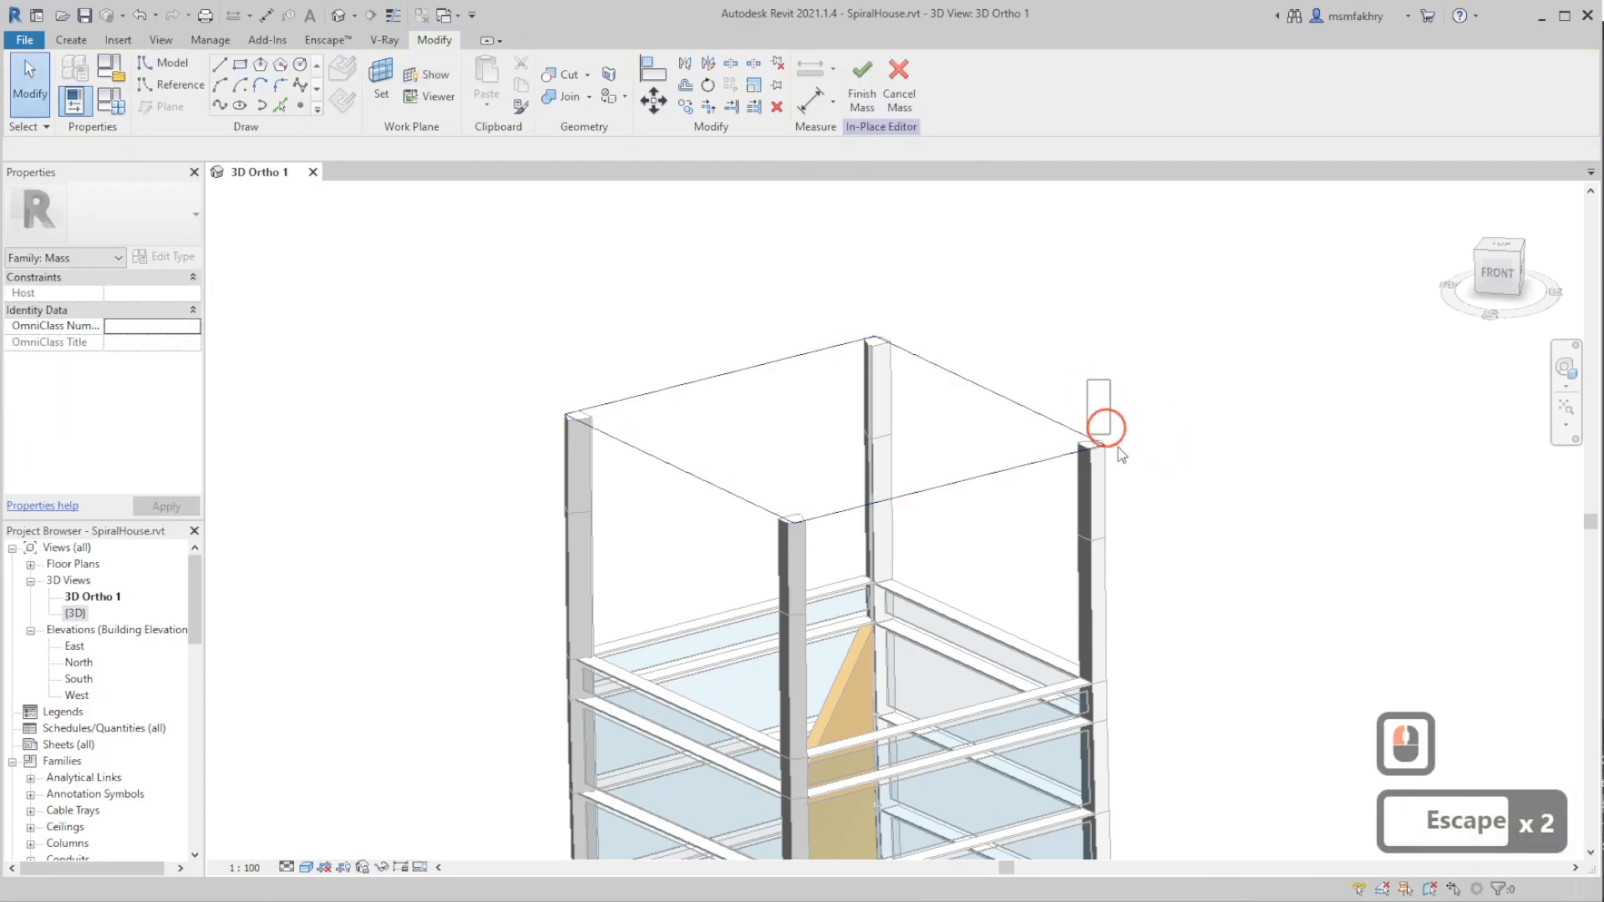
- Create a form from the four rectangle lines and delete its extruded top face to leave a flat surface
click(1143, 506)
click(1048, 451)
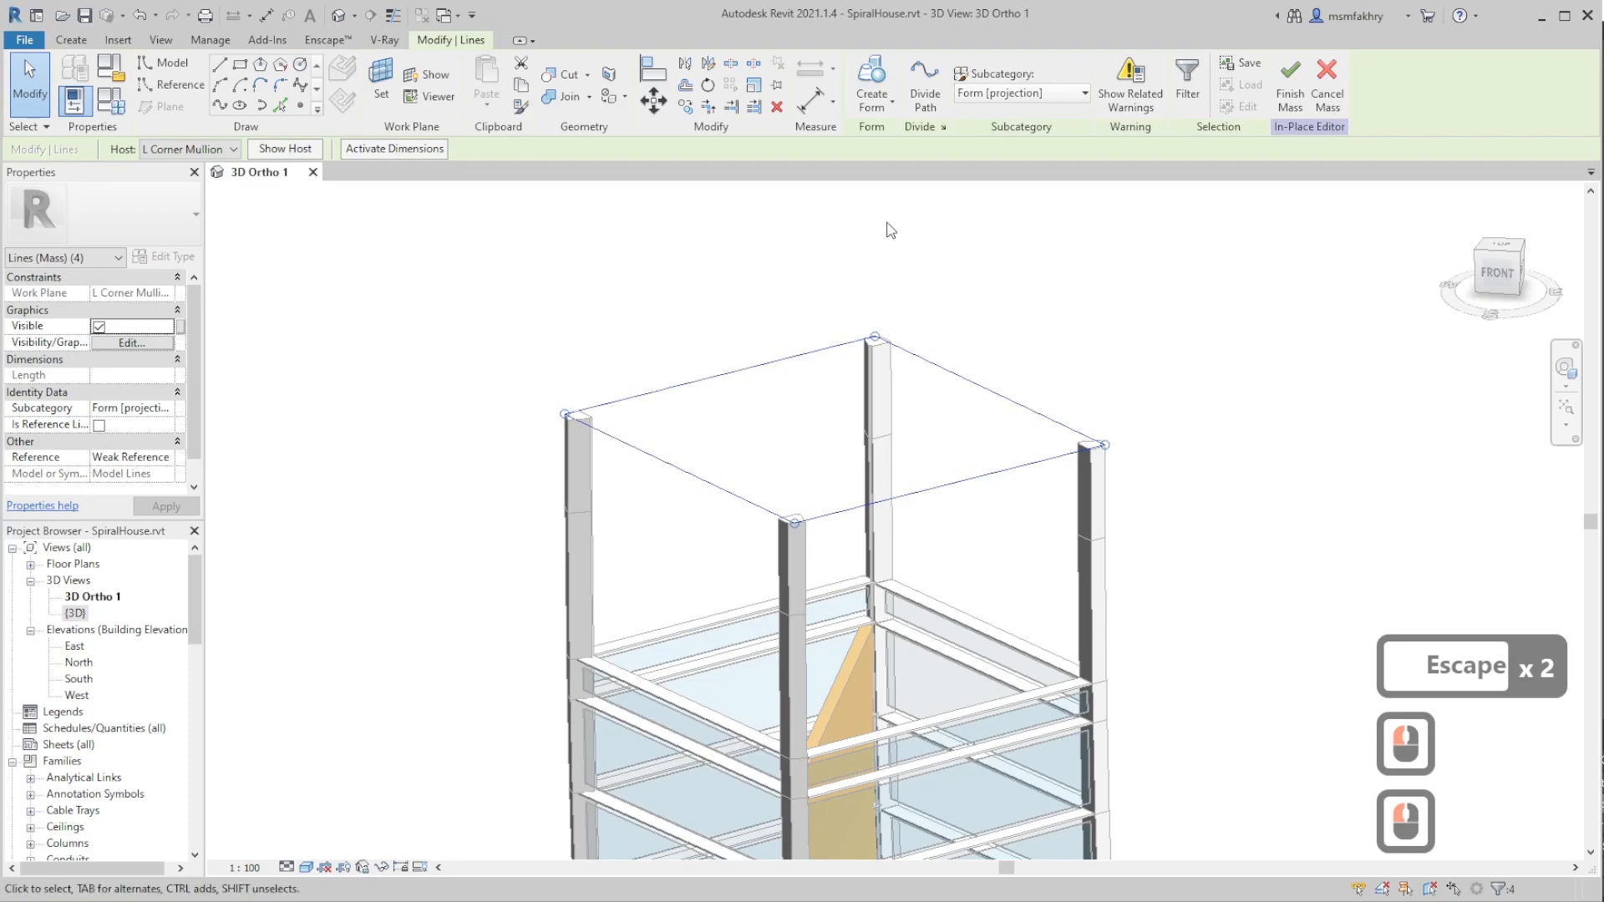
click(871, 83)
scroll(920, 488, down, 3)
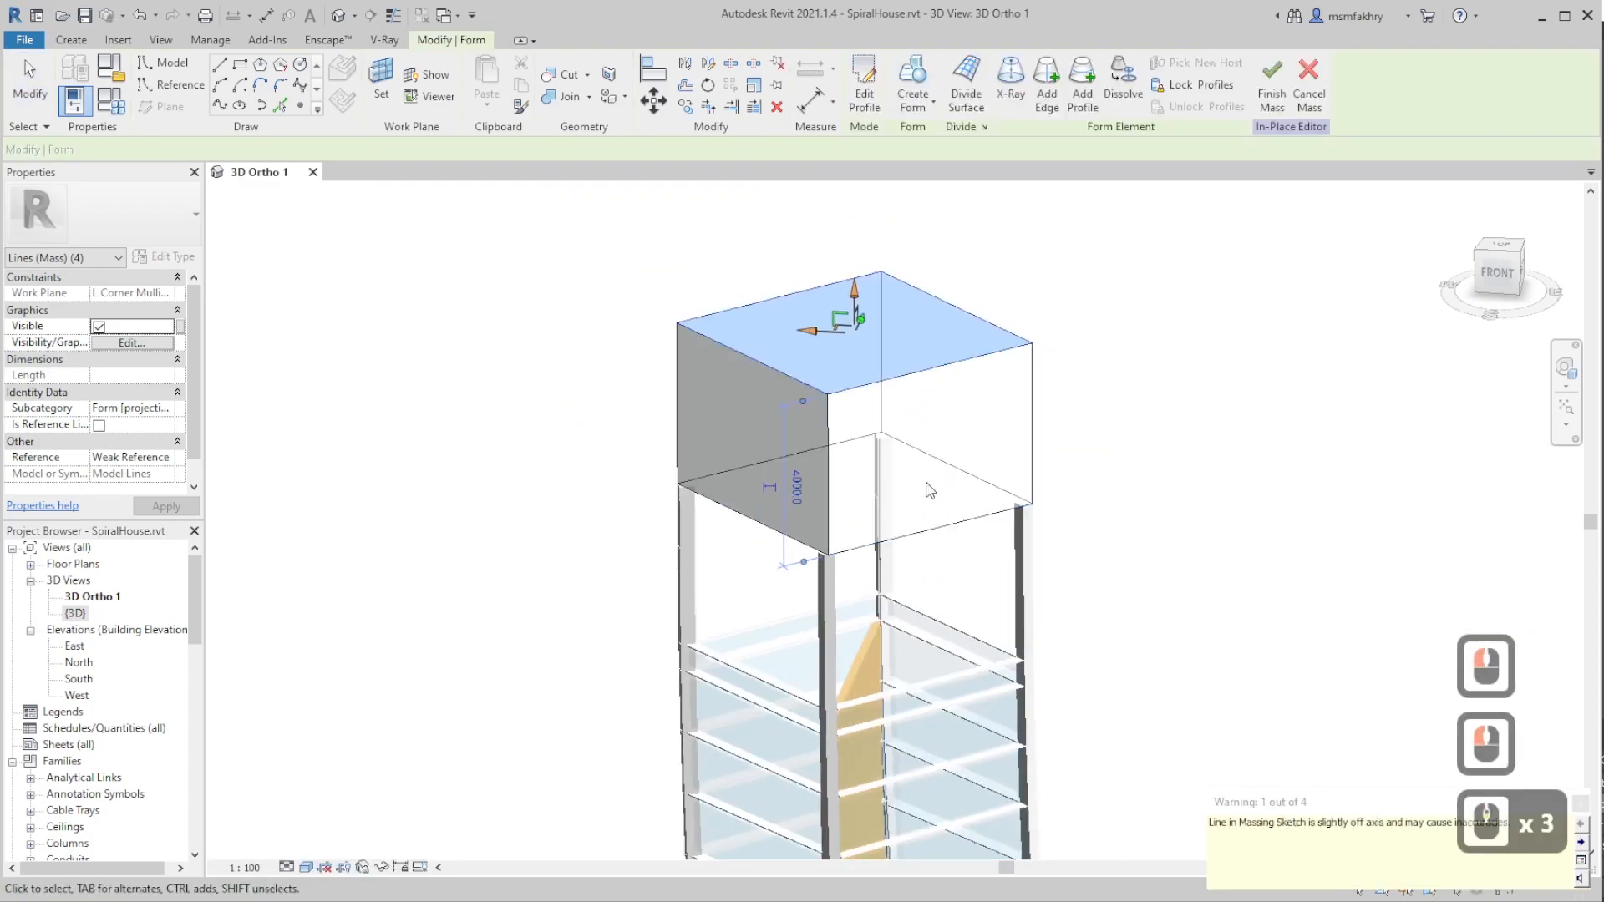
key(Delete)
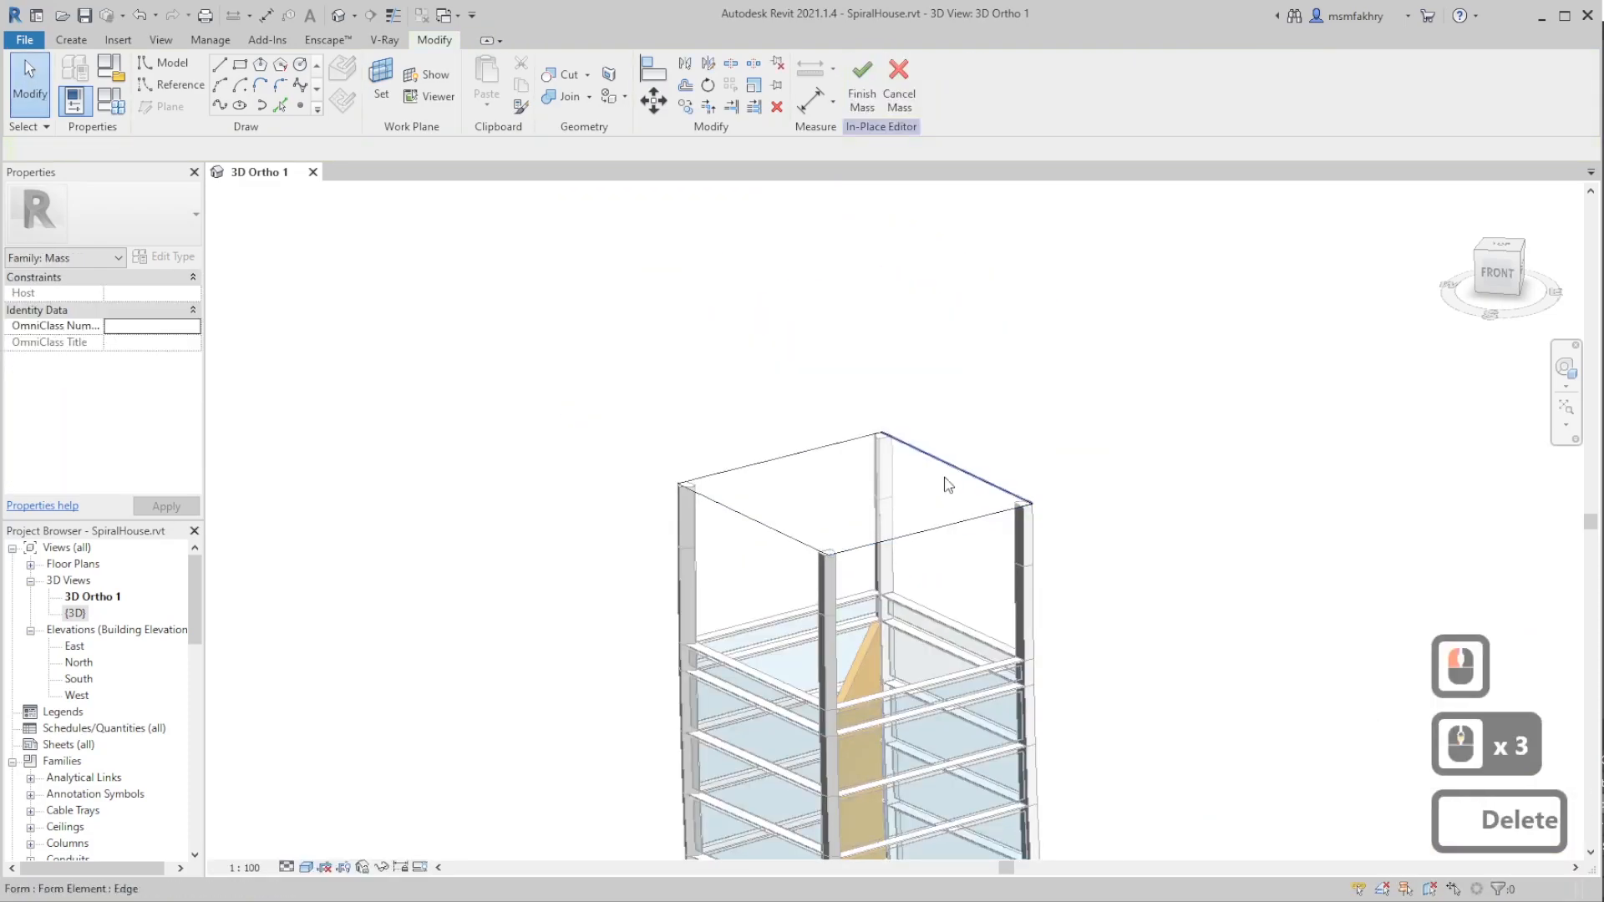
- Raise two diagonally opposite corner points of the roof surface vertically, one higher than the other, and finish the mass
click(1034, 504)
drag(1033, 543, 1024, 434)
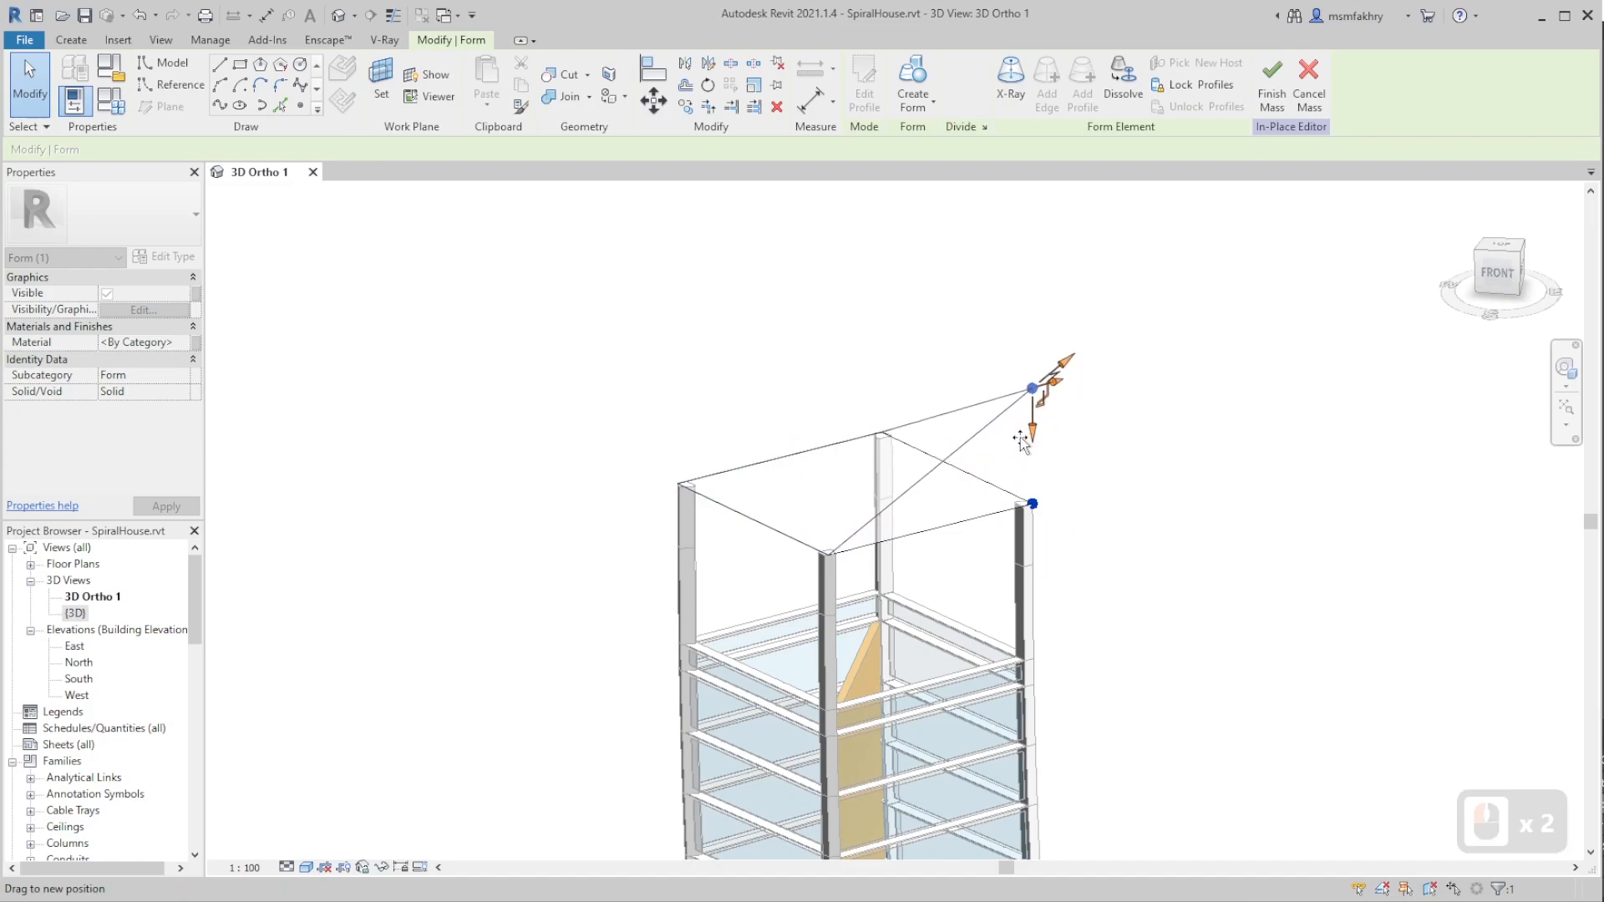
click(675, 486)
drag(681, 543, 677, 451)
scroll(808, 497, down, 2)
scroll(983, 563, up, 5)
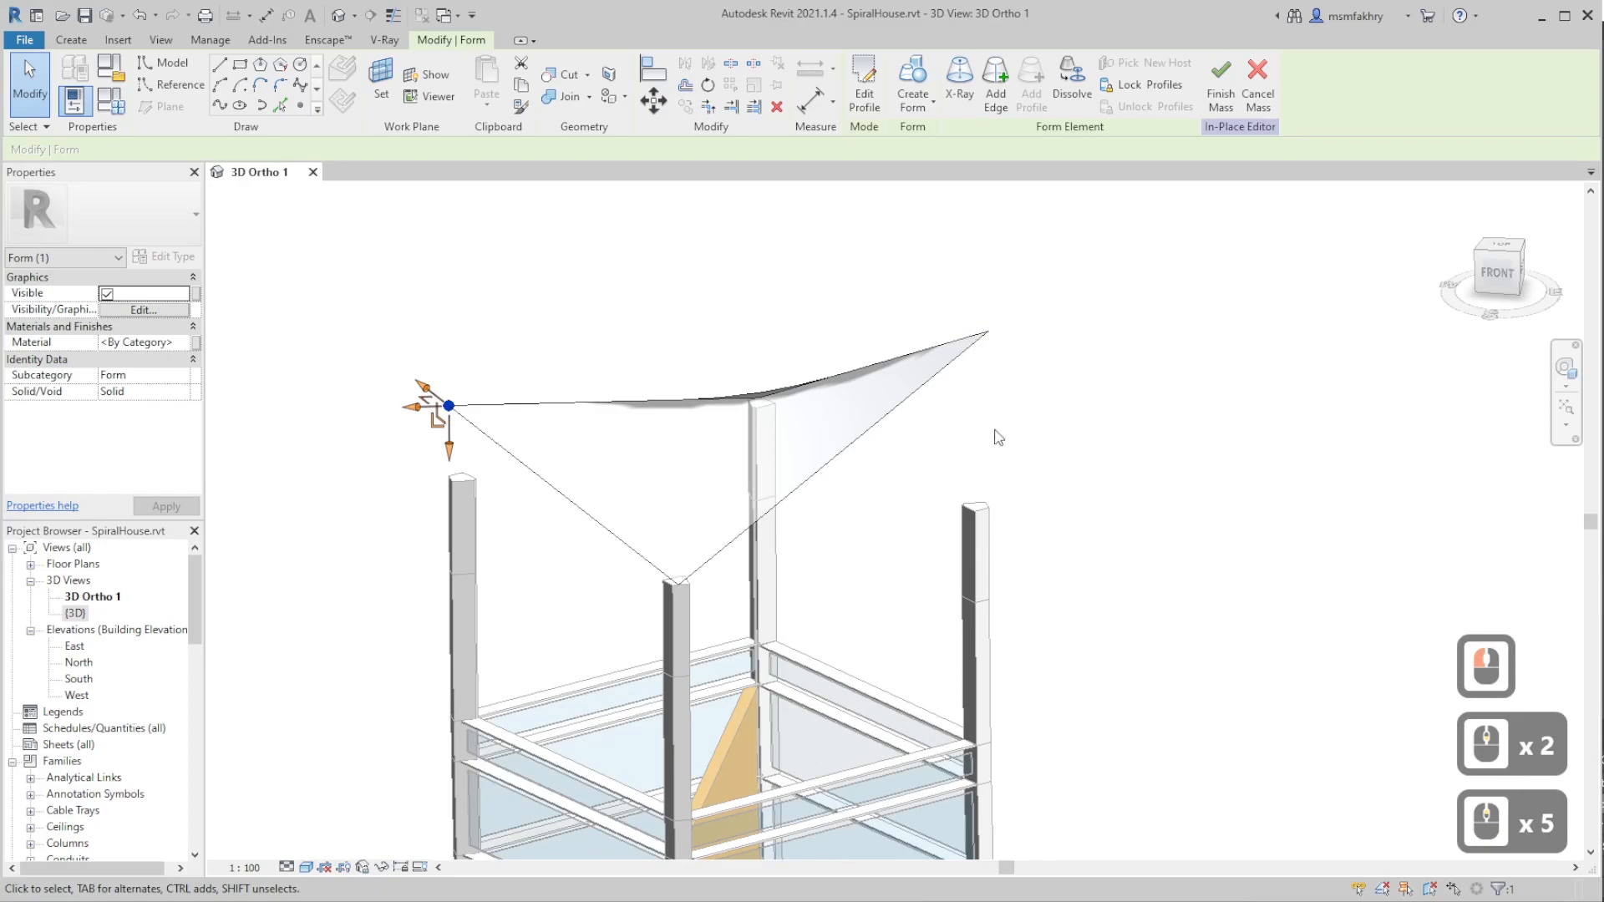
click(1222, 96)
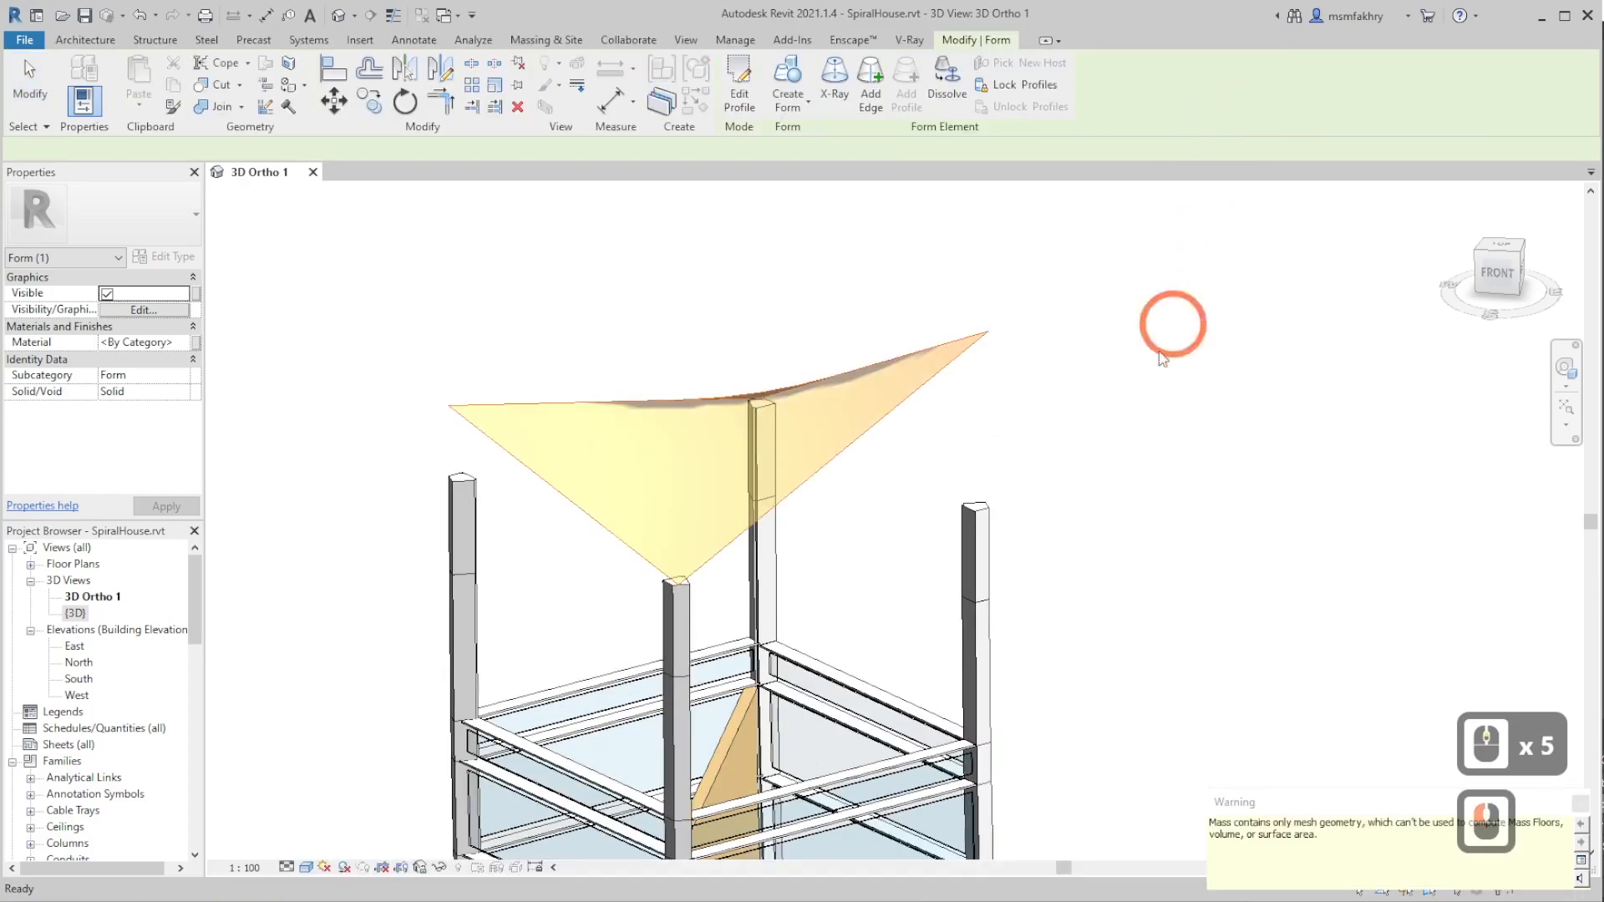
click(1001, 554)
- Try to copy the topmost corner mullion segment upward below the roof's highest corner
click(976, 541)
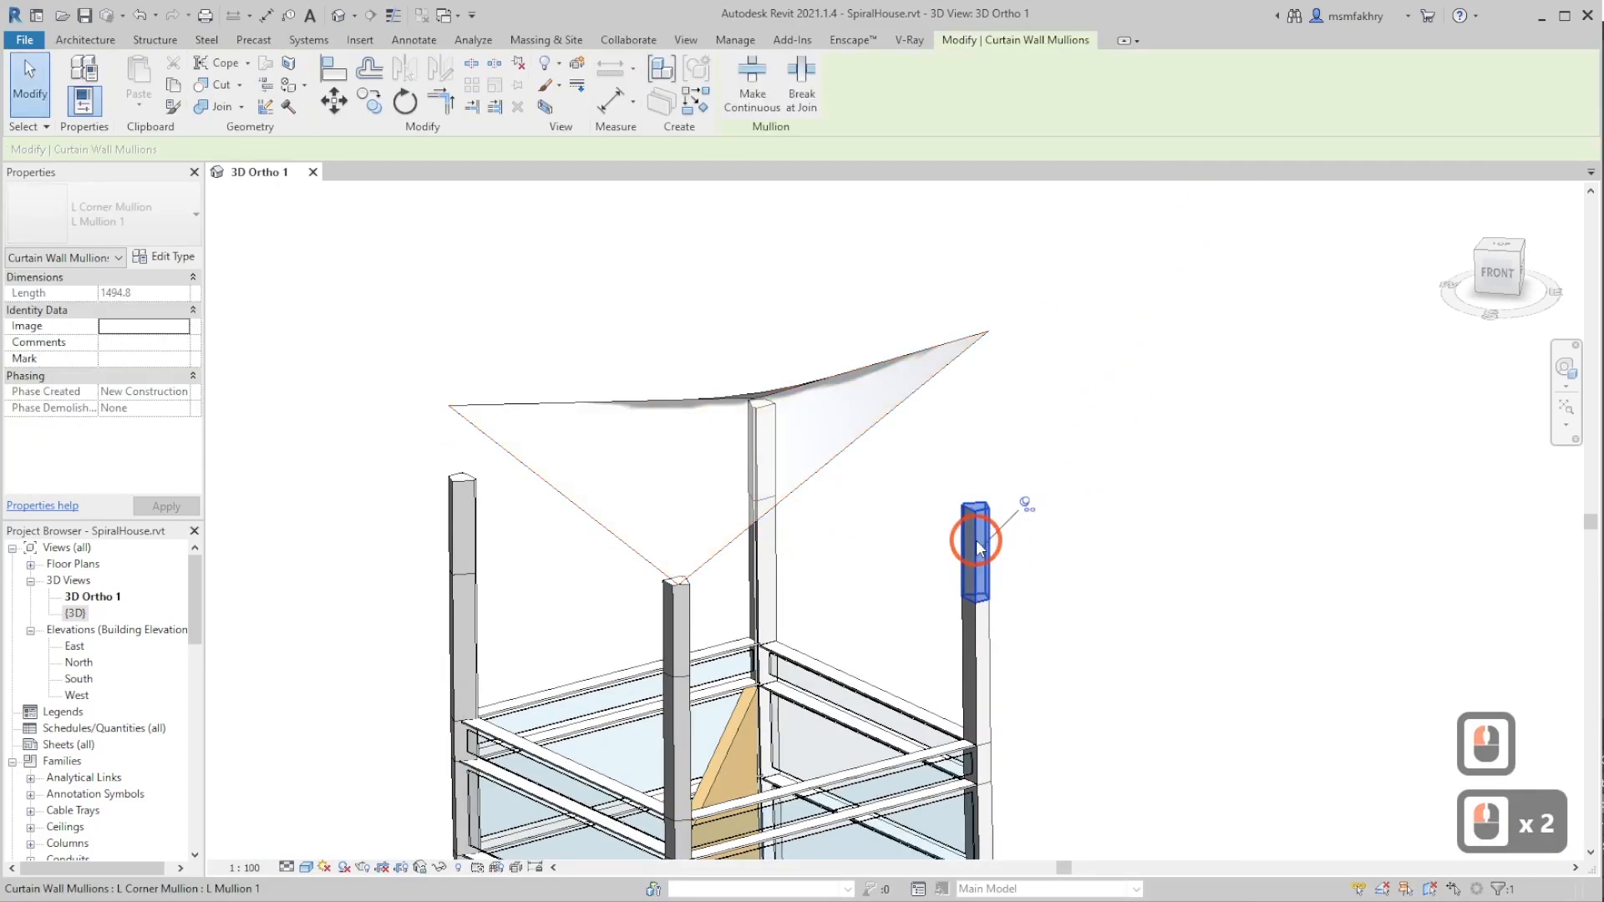
key(c)
key(o)
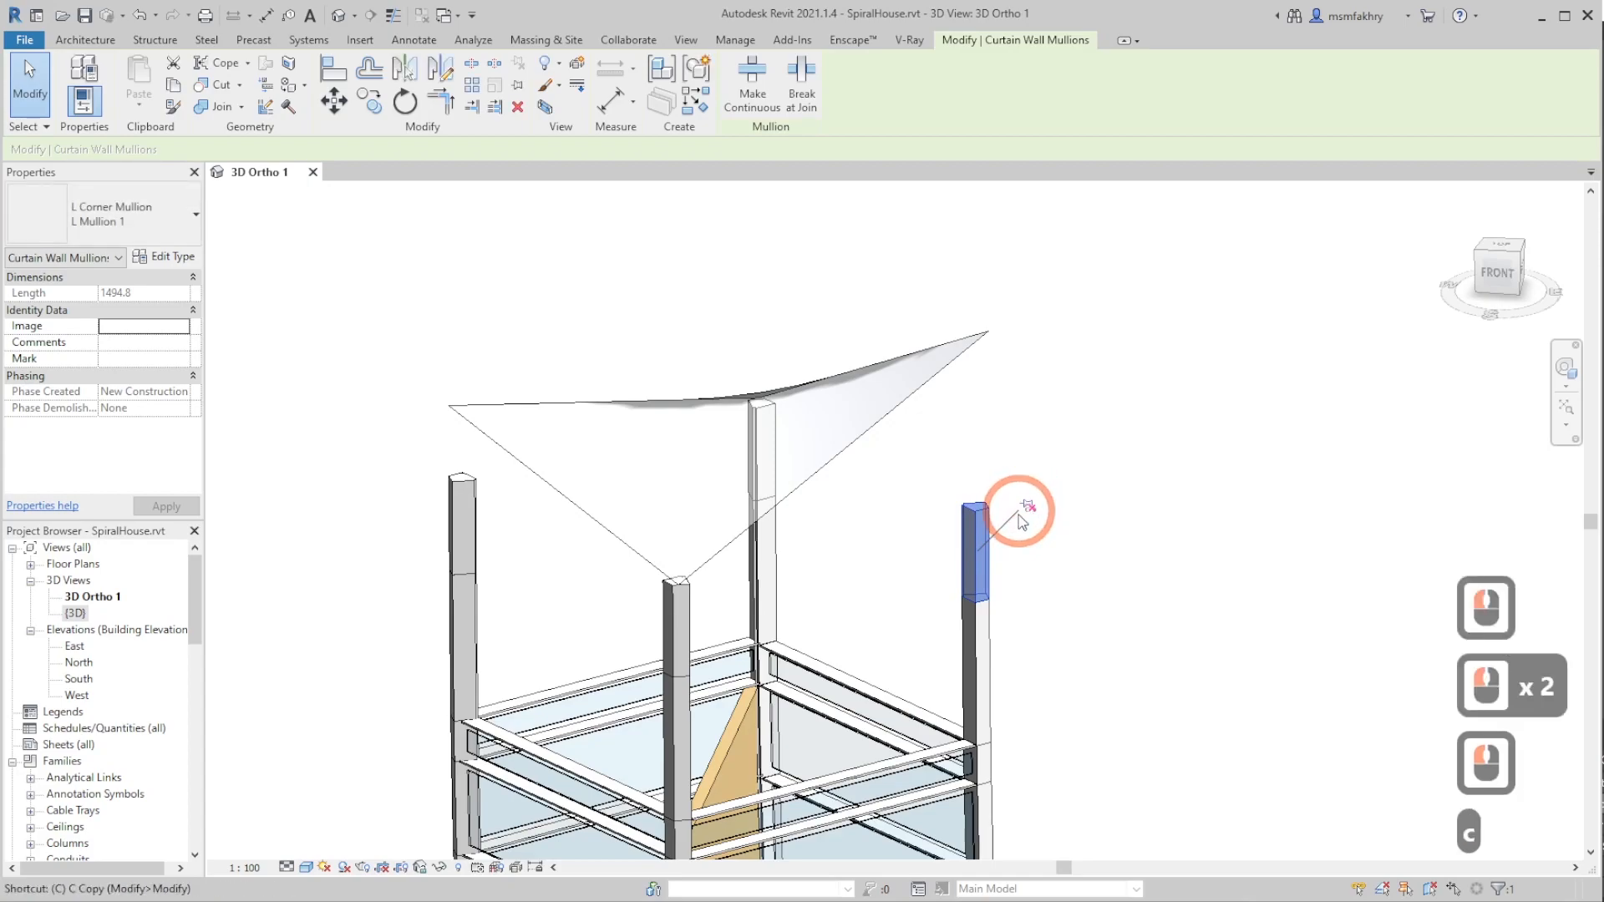
click(974, 608)
click(975, 512)
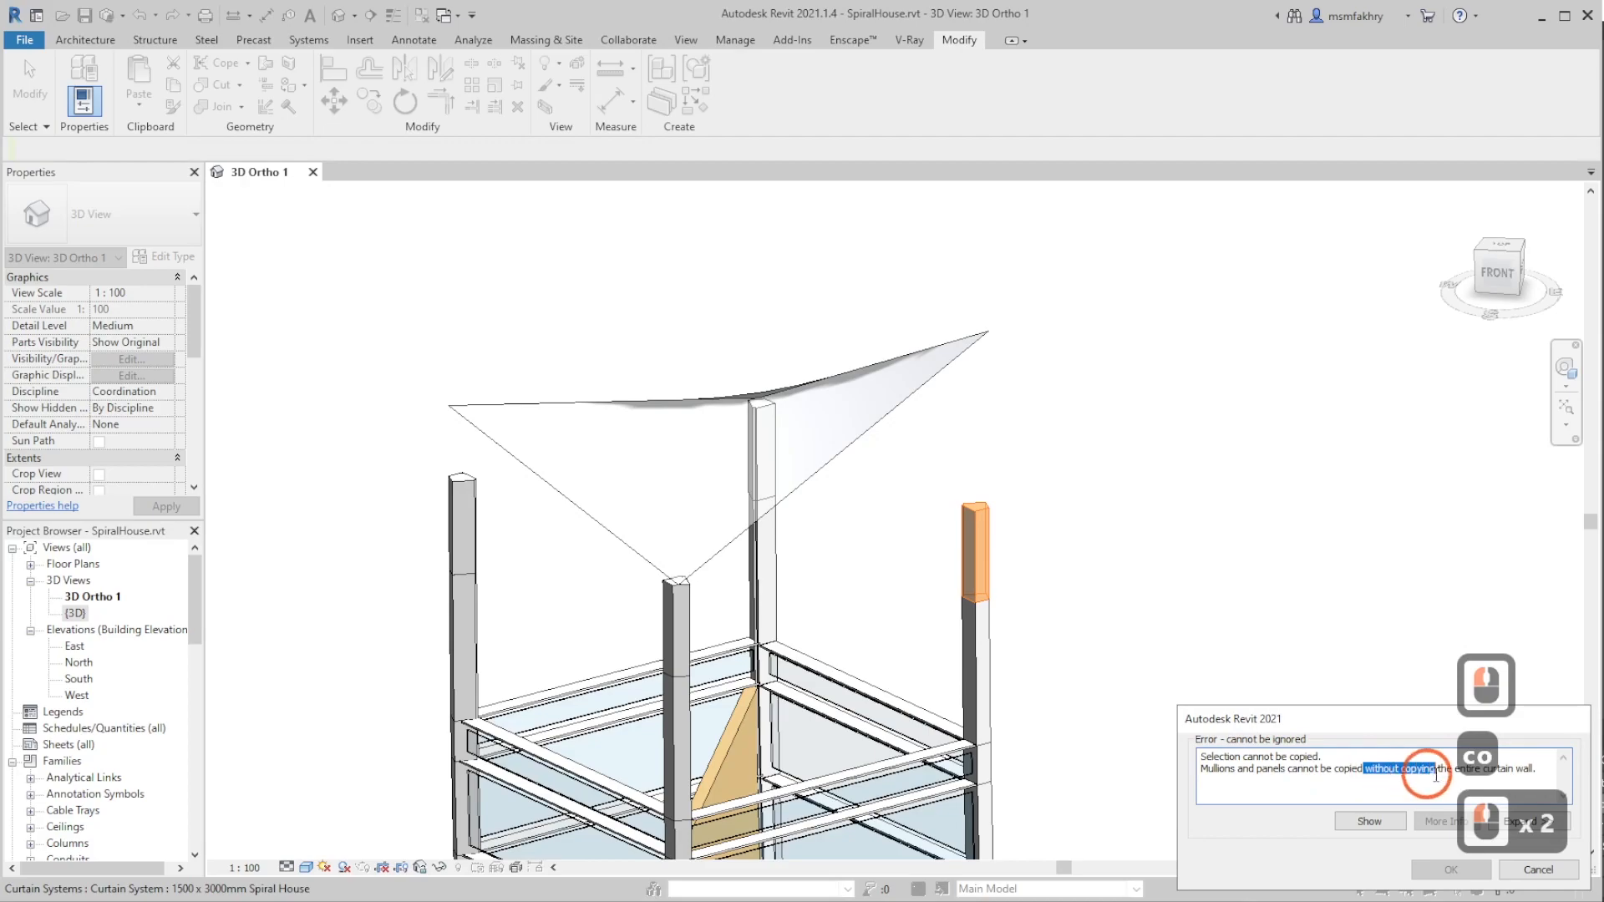
drag(1428, 775, 1531, 775)
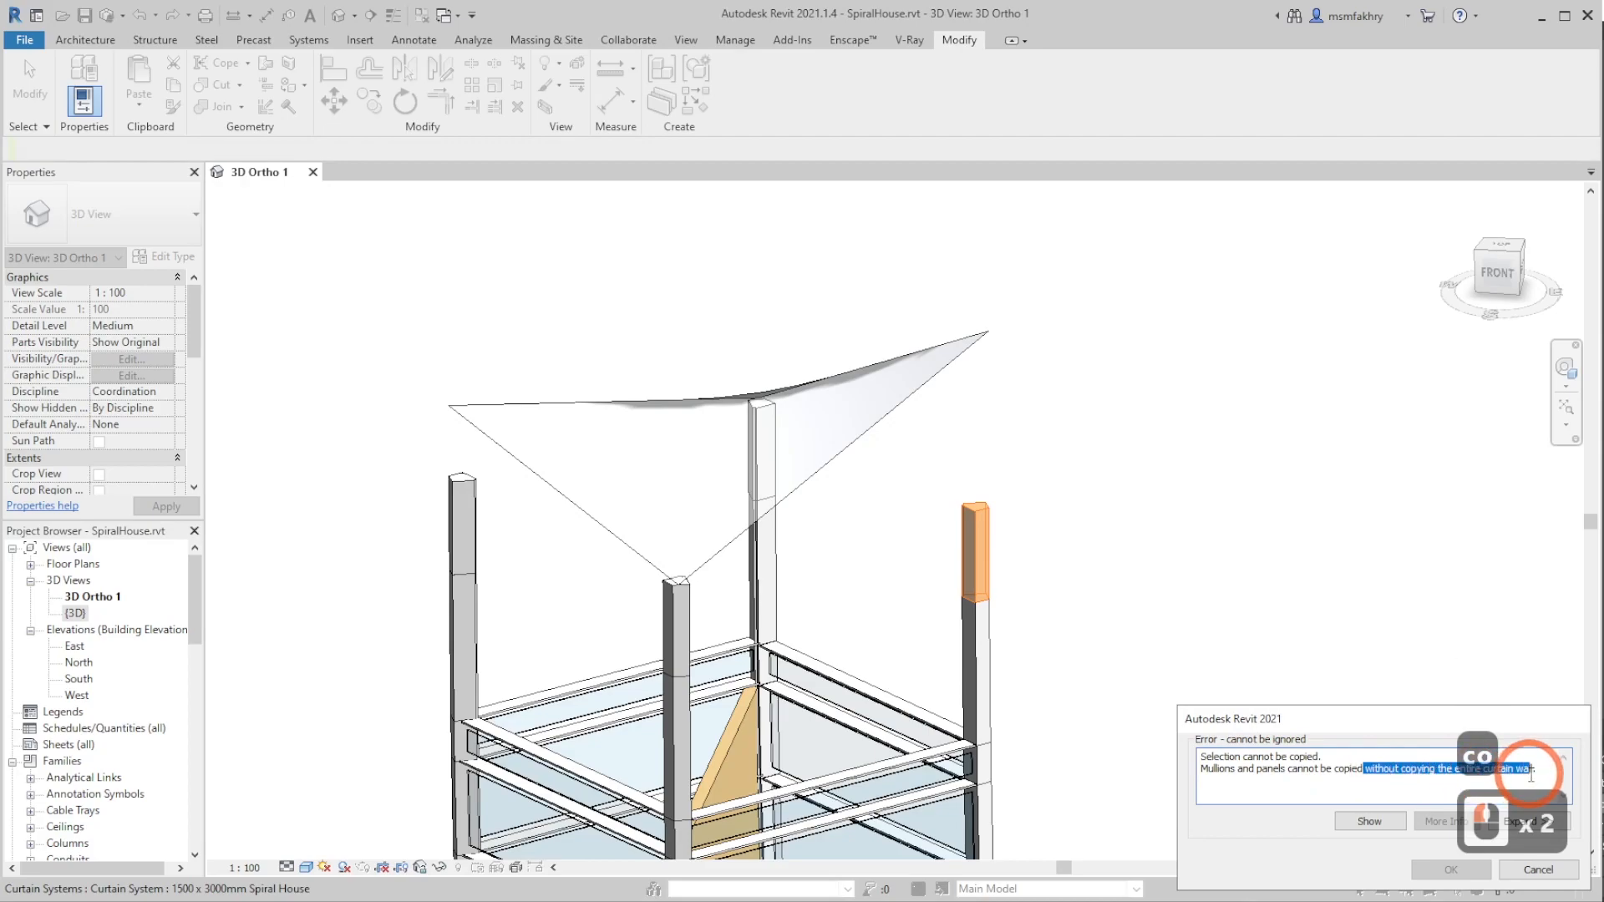
click(1537, 869)
click(1092, 687)
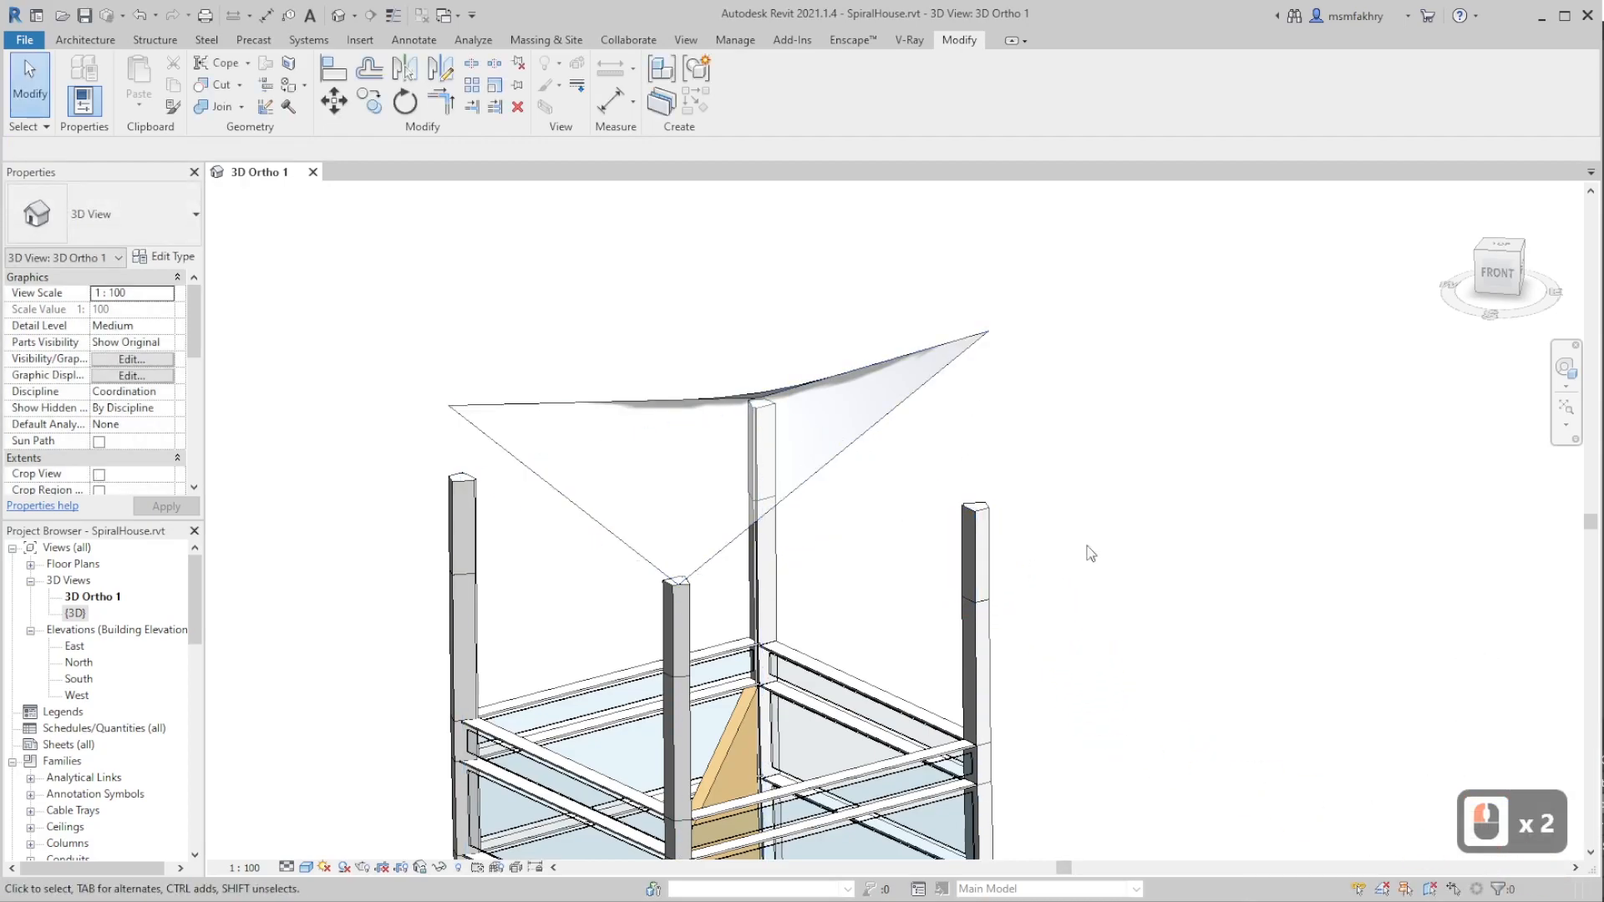
scroll(1076, 558, down, 1)
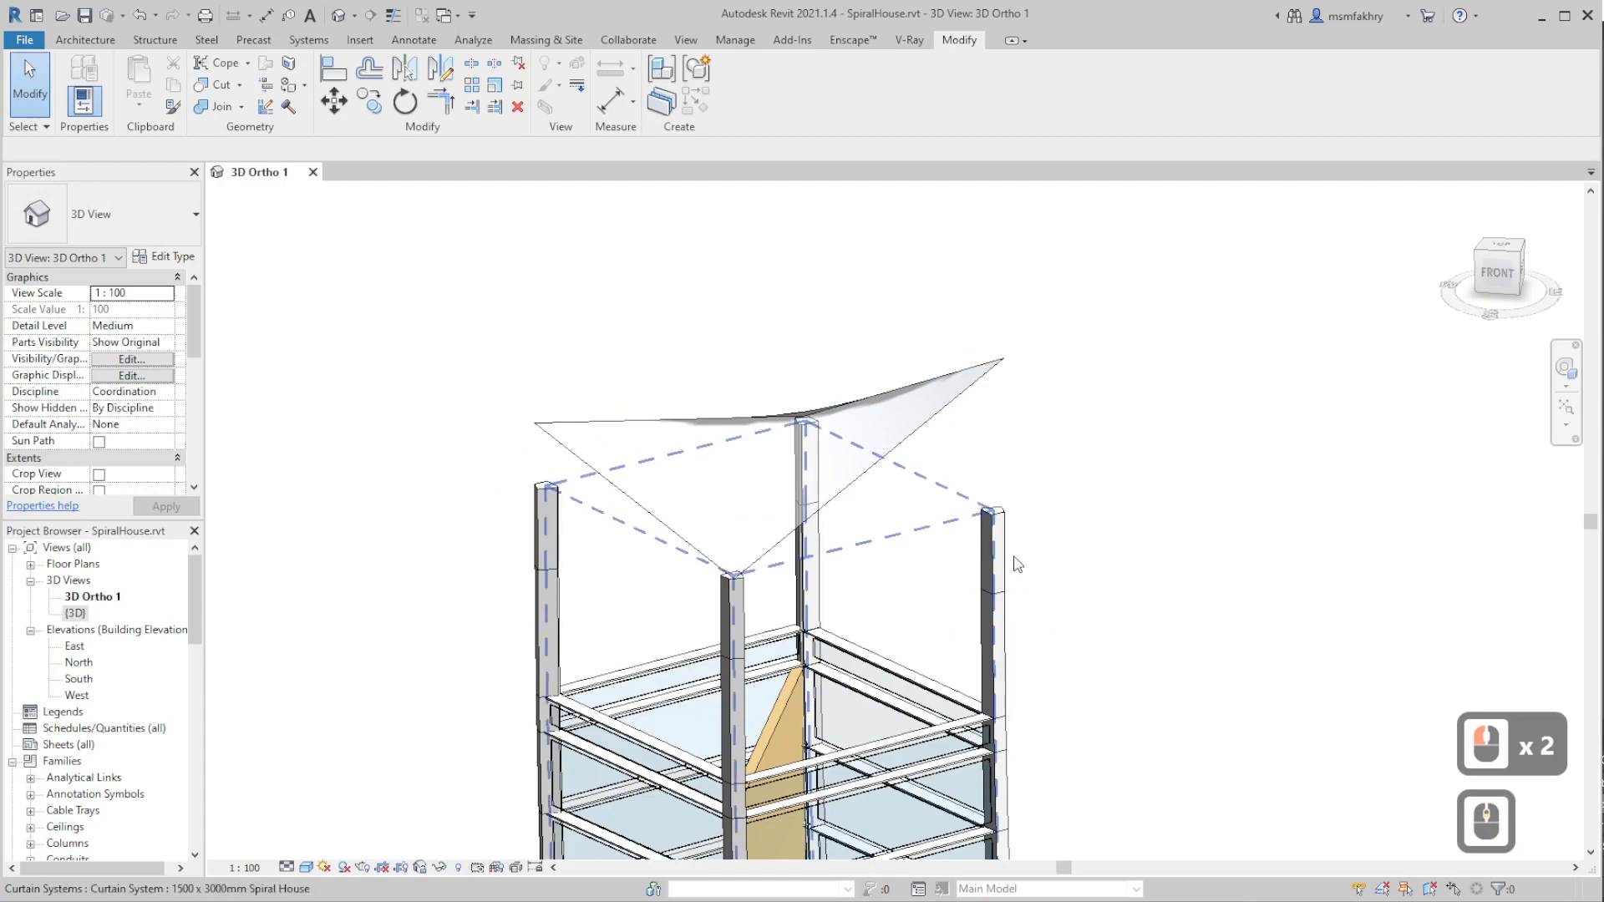
click(1005, 562)
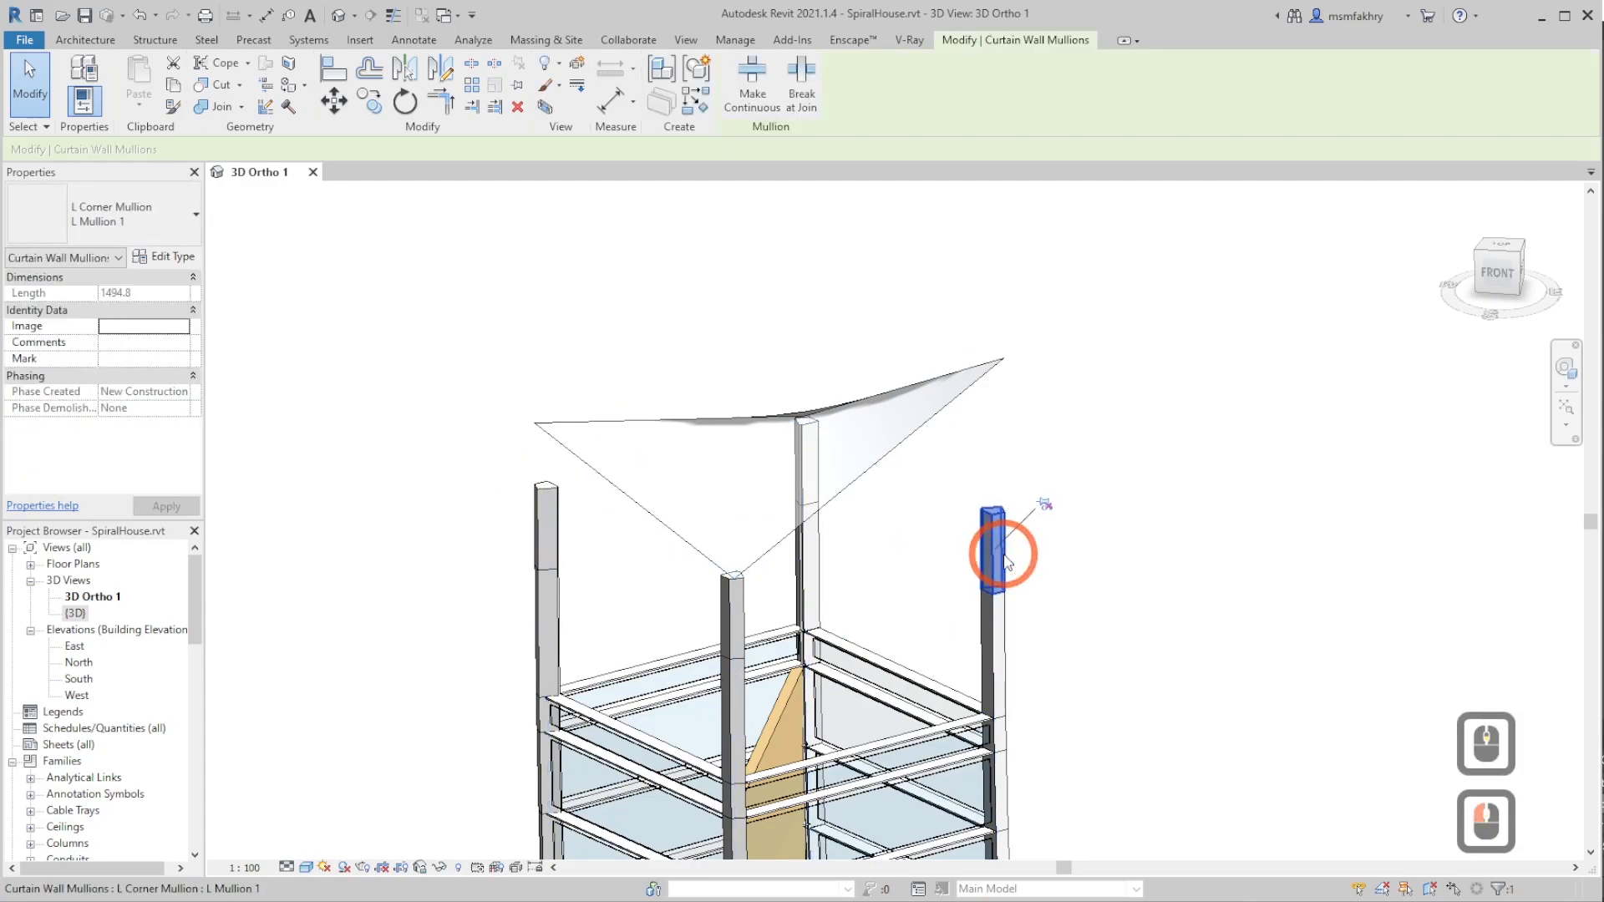
scroll(1005, 562, down, 5)
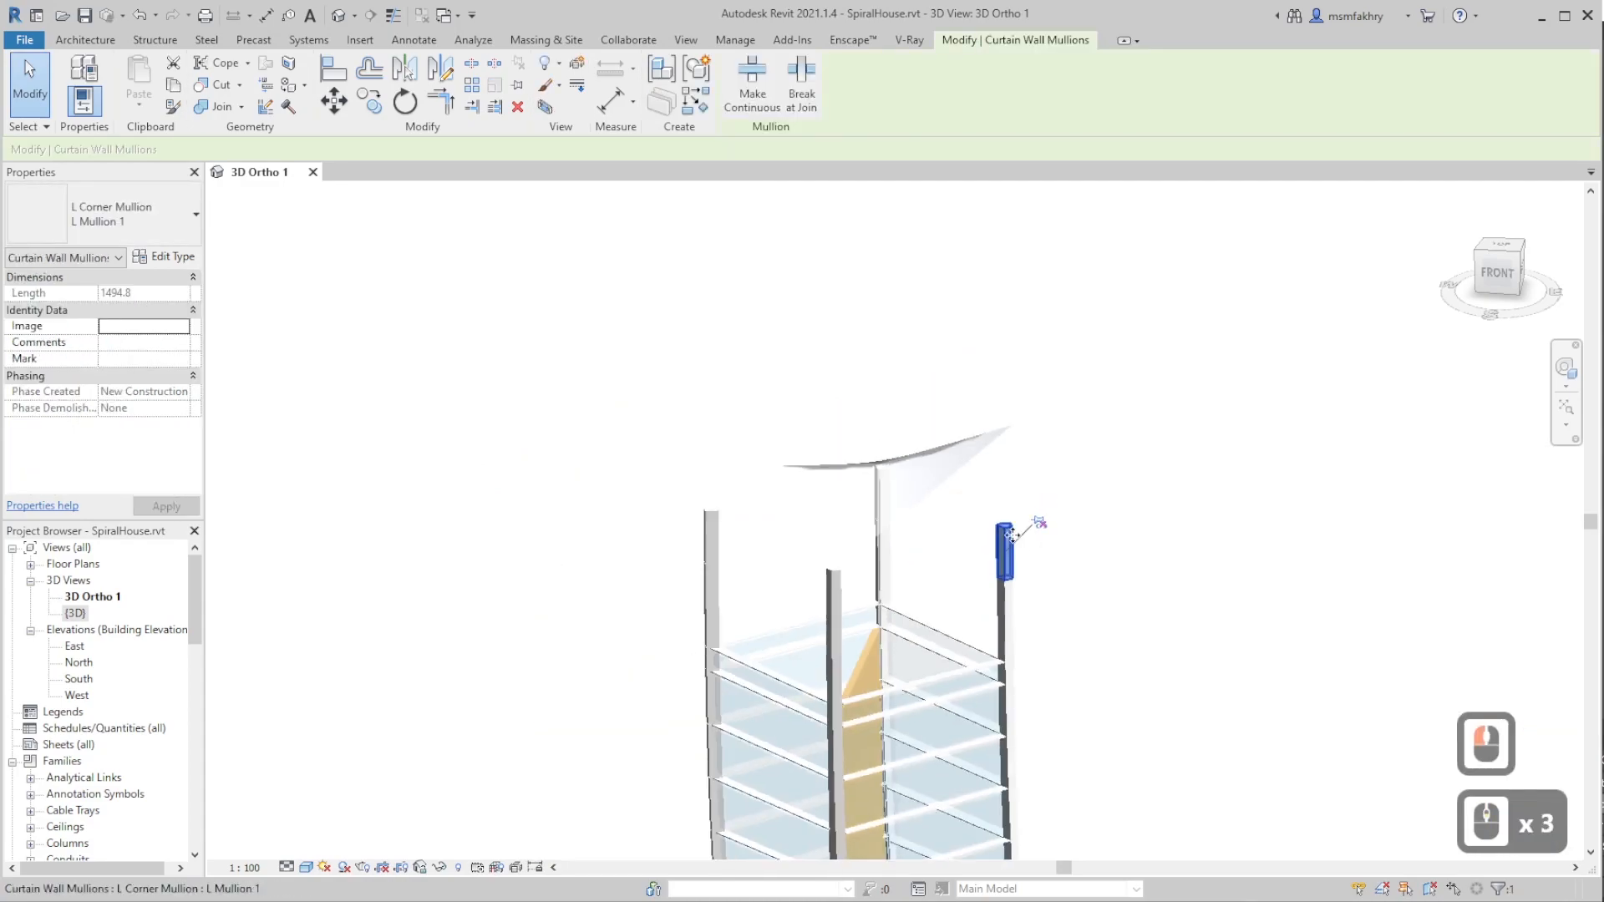
scroll(980, 585, up, 6)
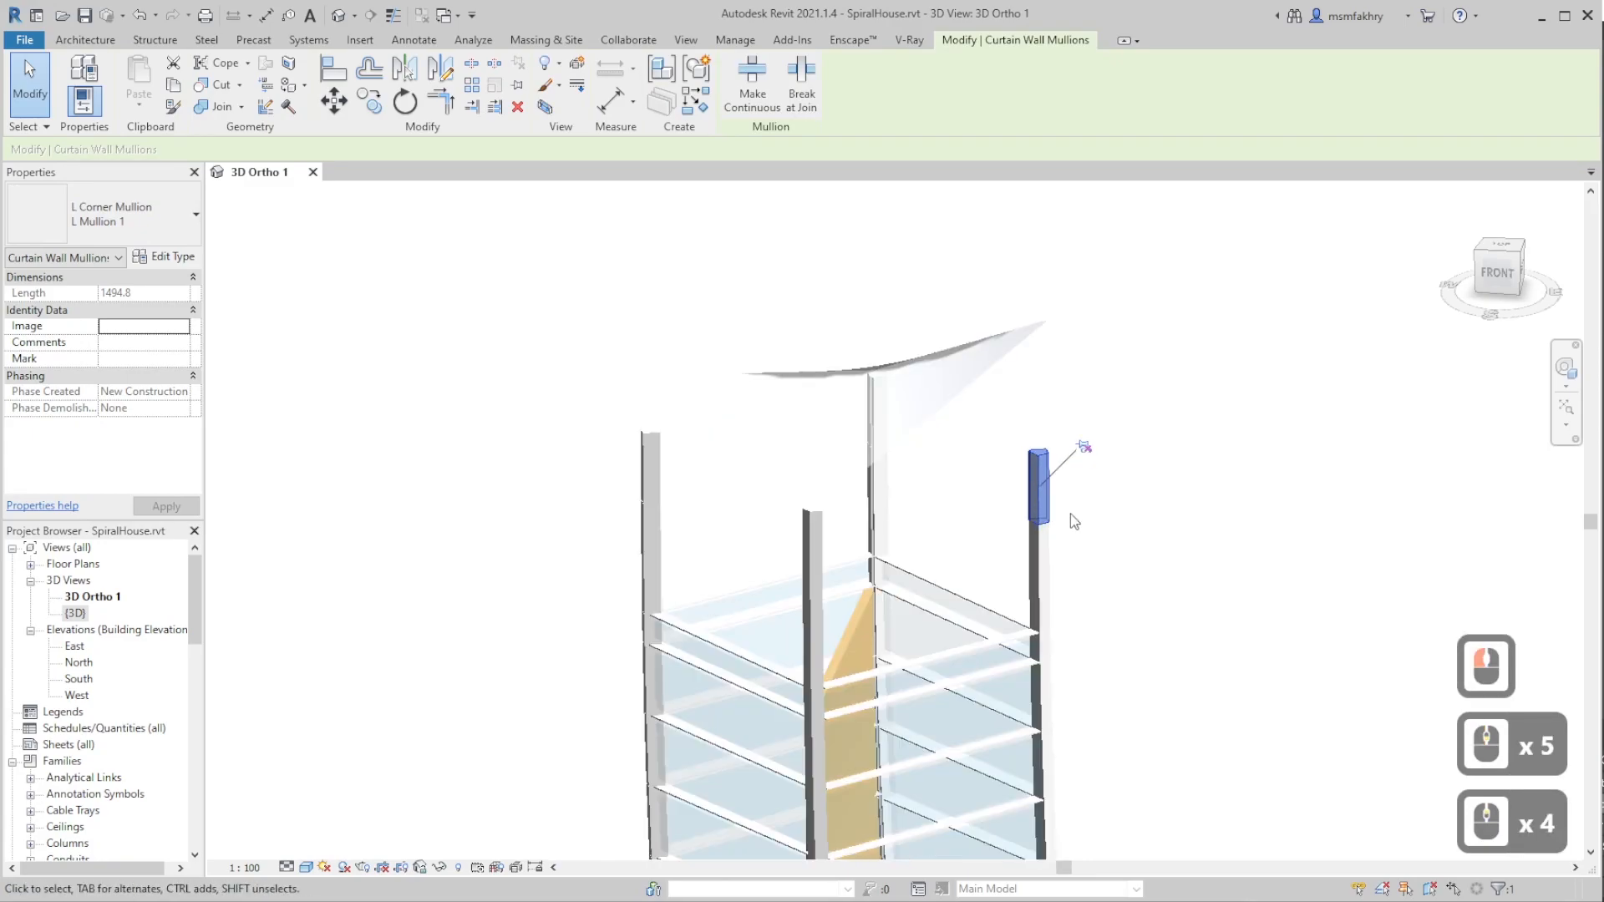
scroll(916, 523, down, 2)
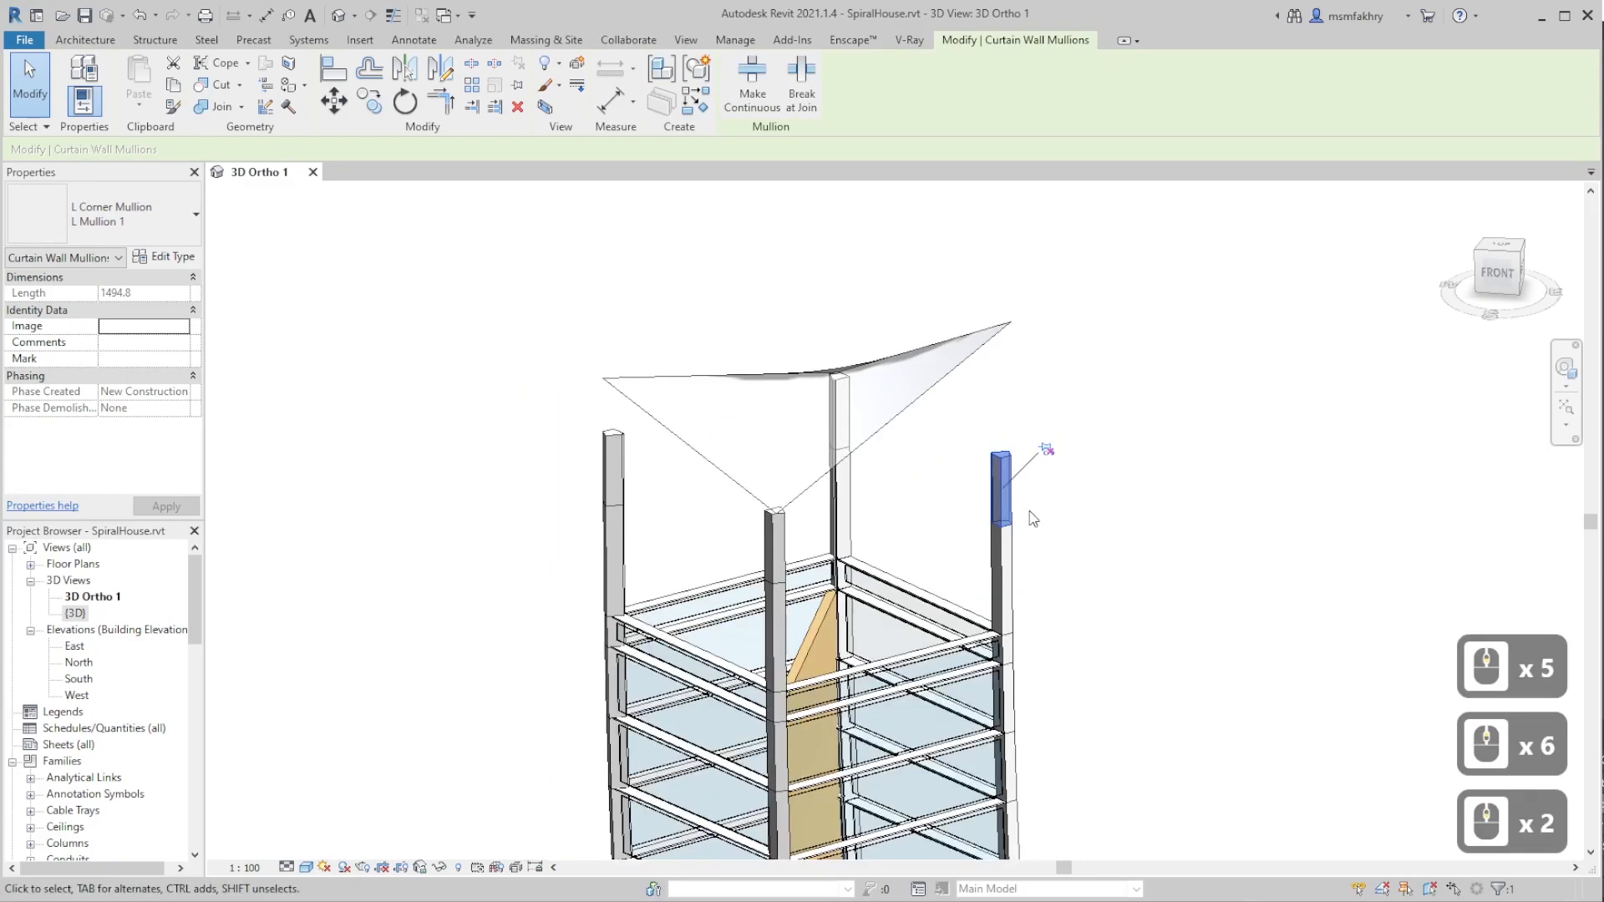
scroll(1029, 512, up, 2)
scroll(1029, 512, down, 1)
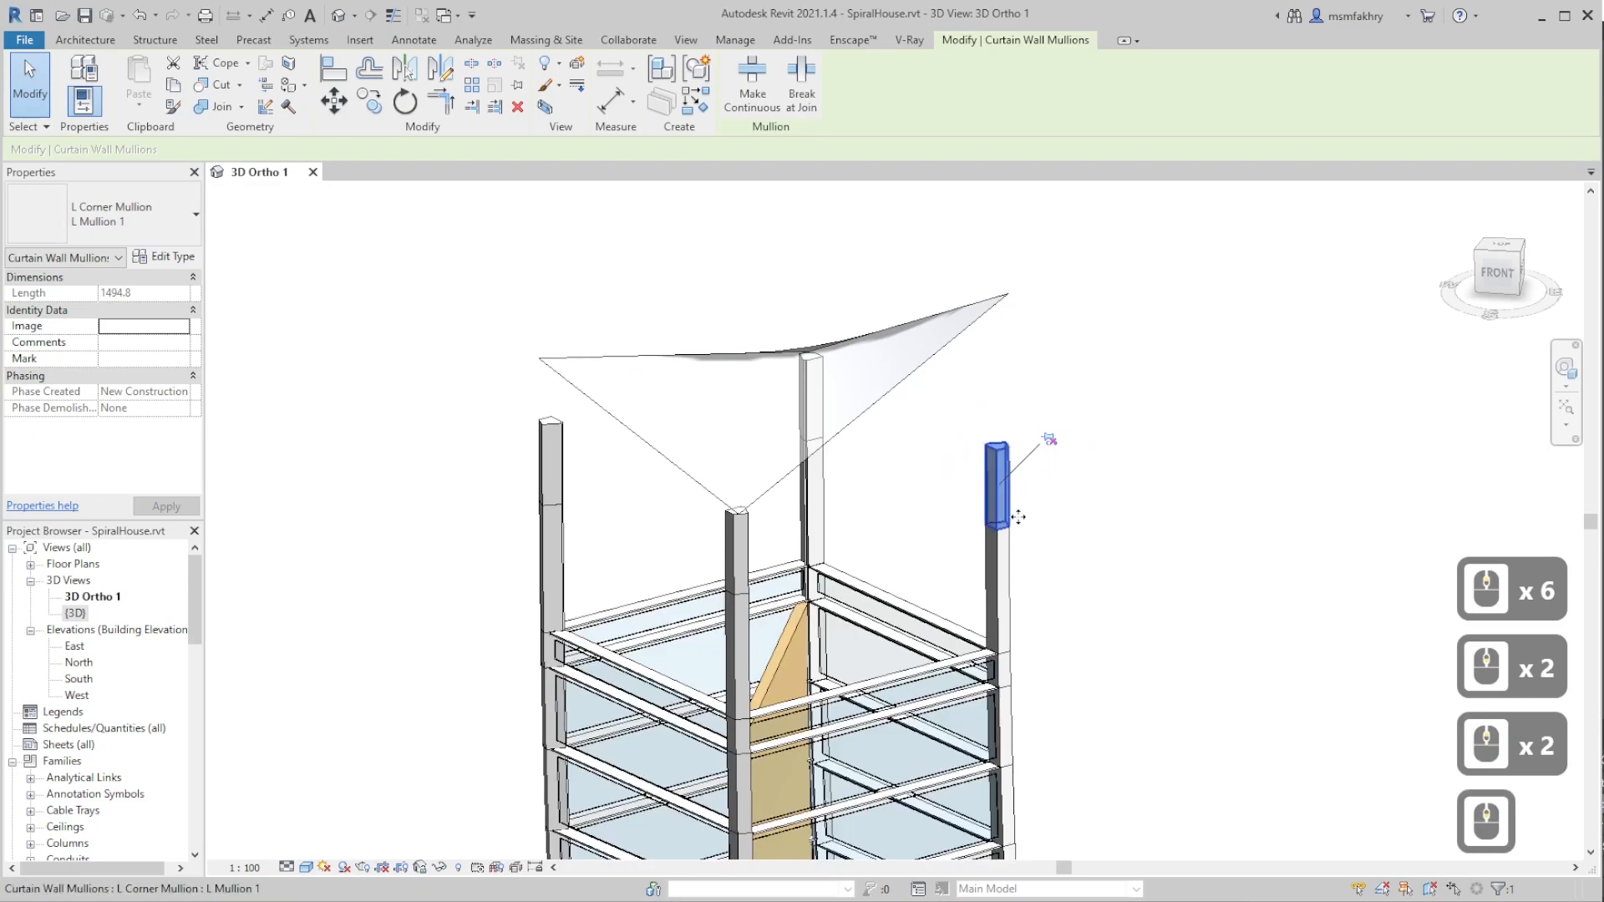
scroll(1090, 573, down, 1)
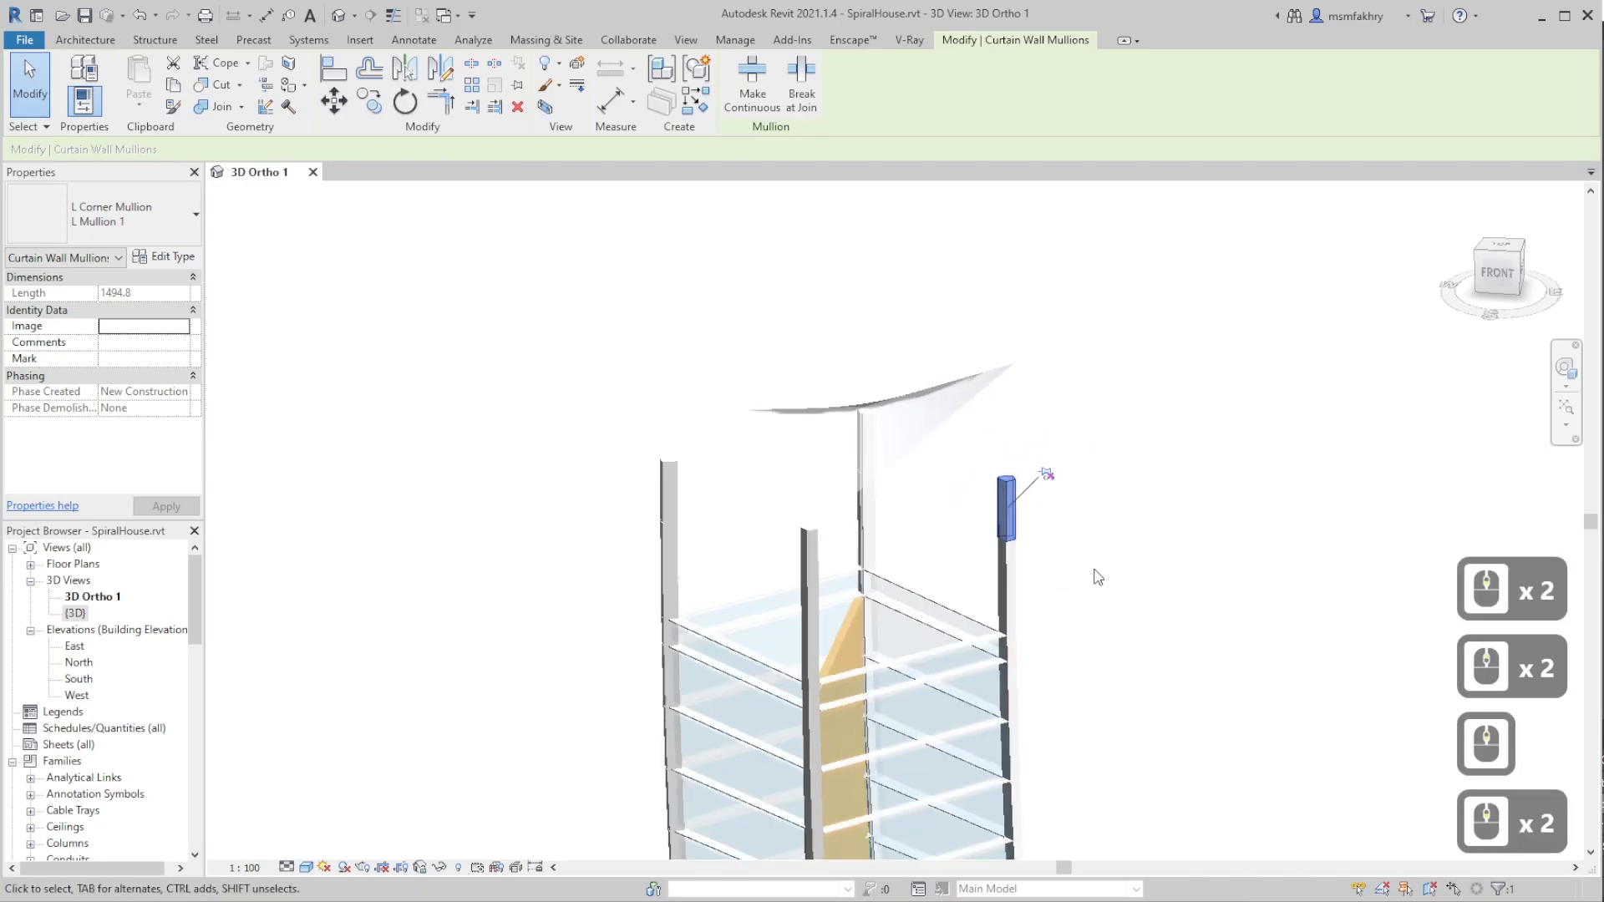
key(Escape)
- Reopen the roof mass for editing and set the work plane to the top face of the mullion below the highest roof corner
triple_click(949, 422)
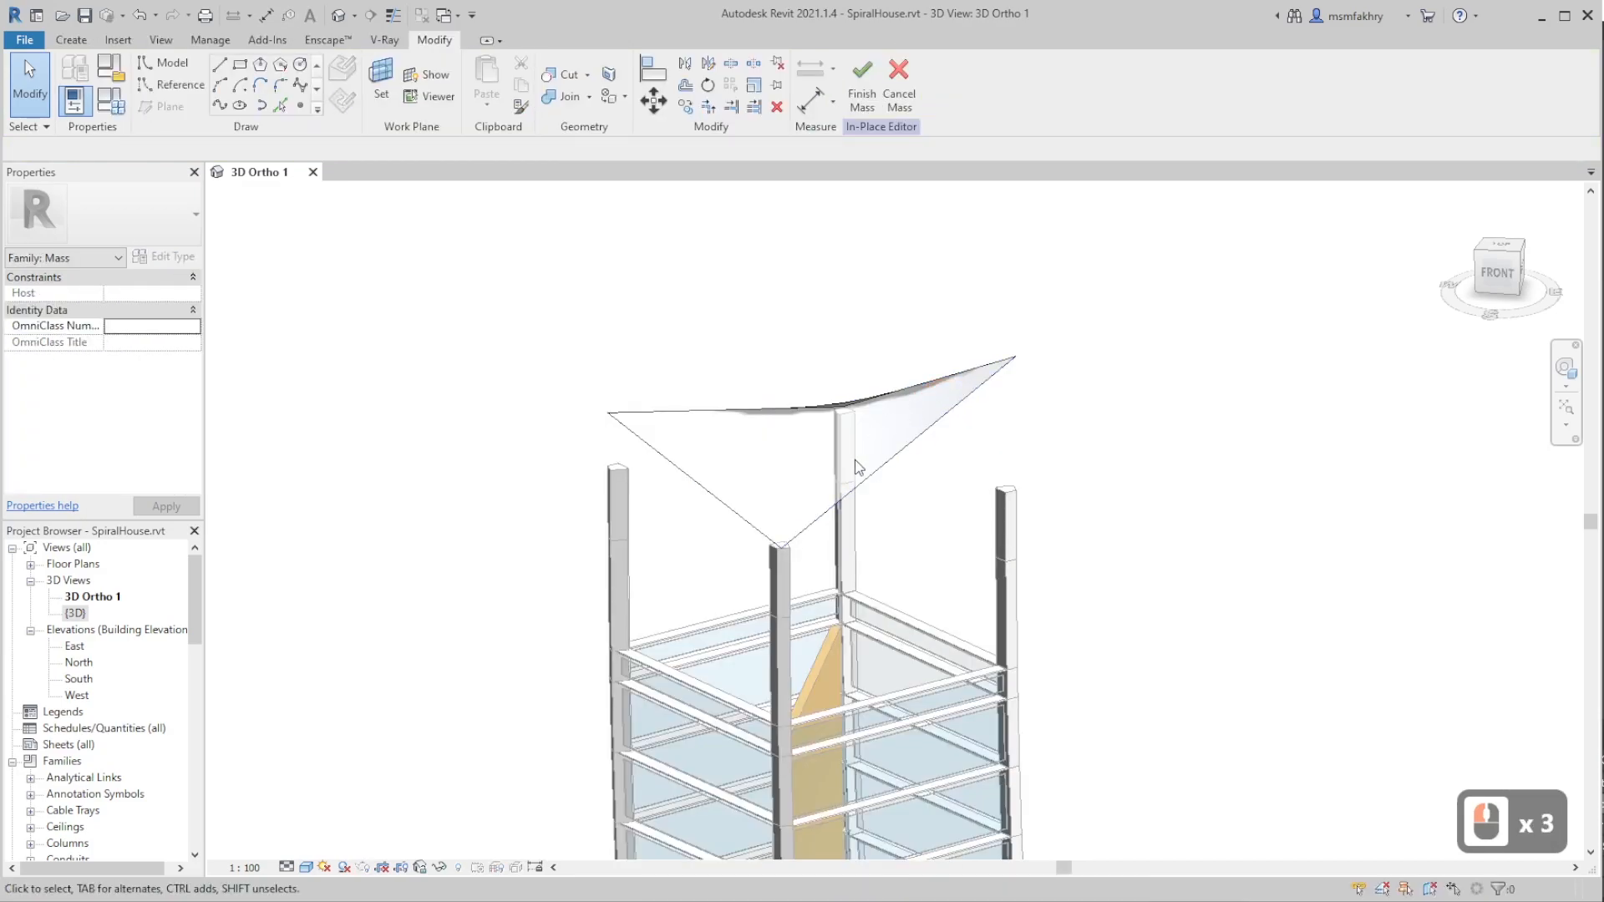
click(381, 92)
scroll(1006, 493, up, 8)
click(1006, 478)
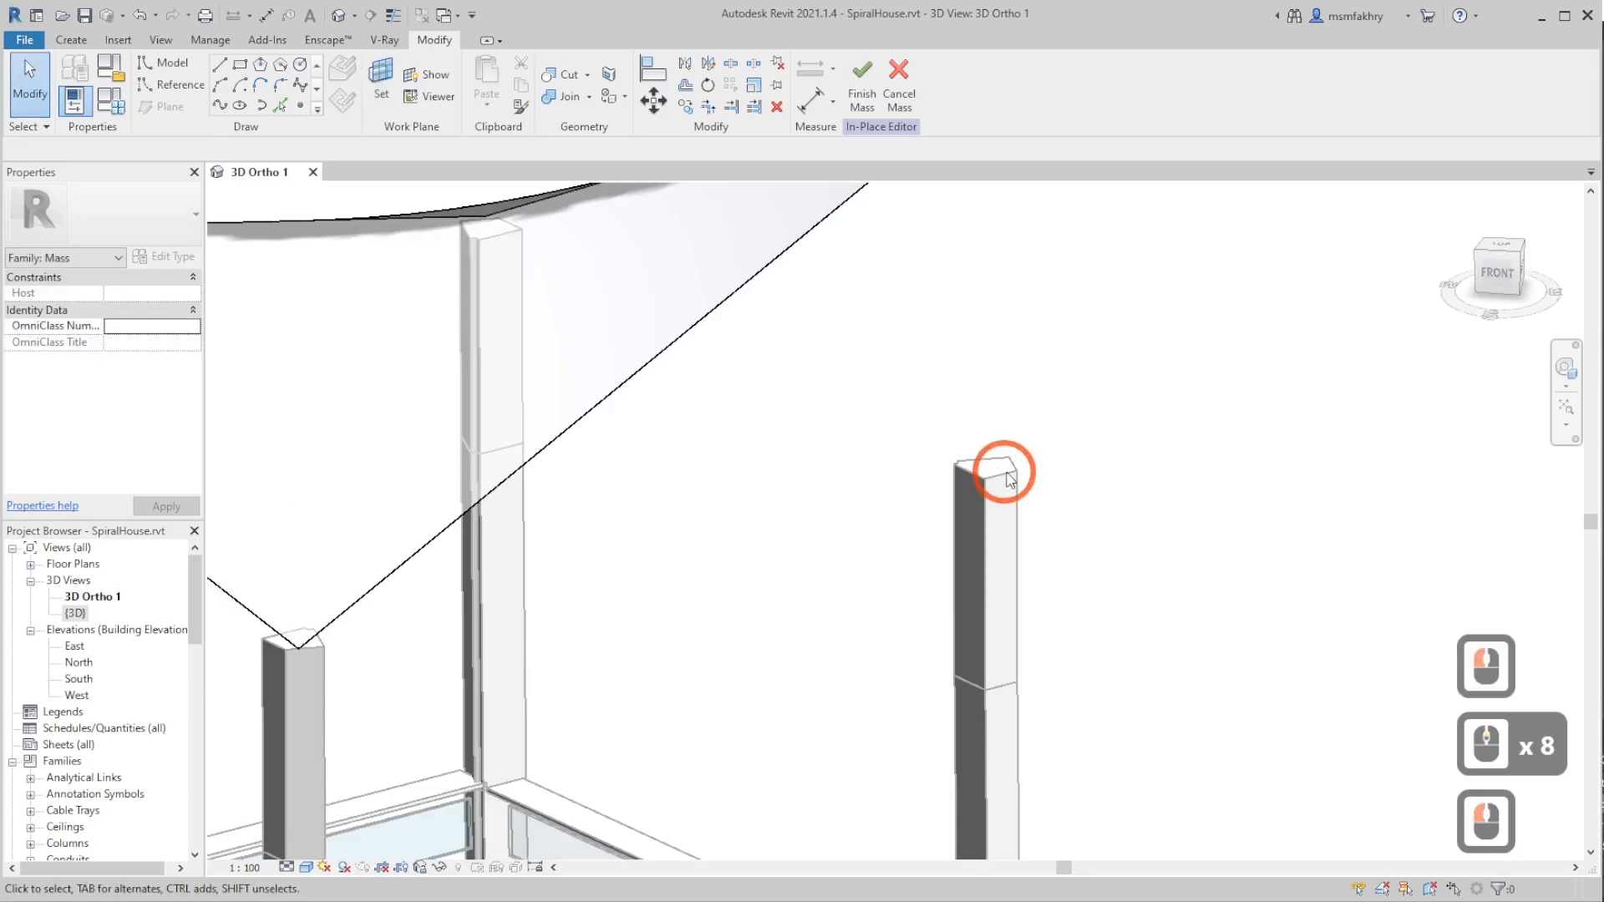
- Create a form from the picked chain of that mullion's top edges and stretch it up to the highest roof corner
click(280, 105)
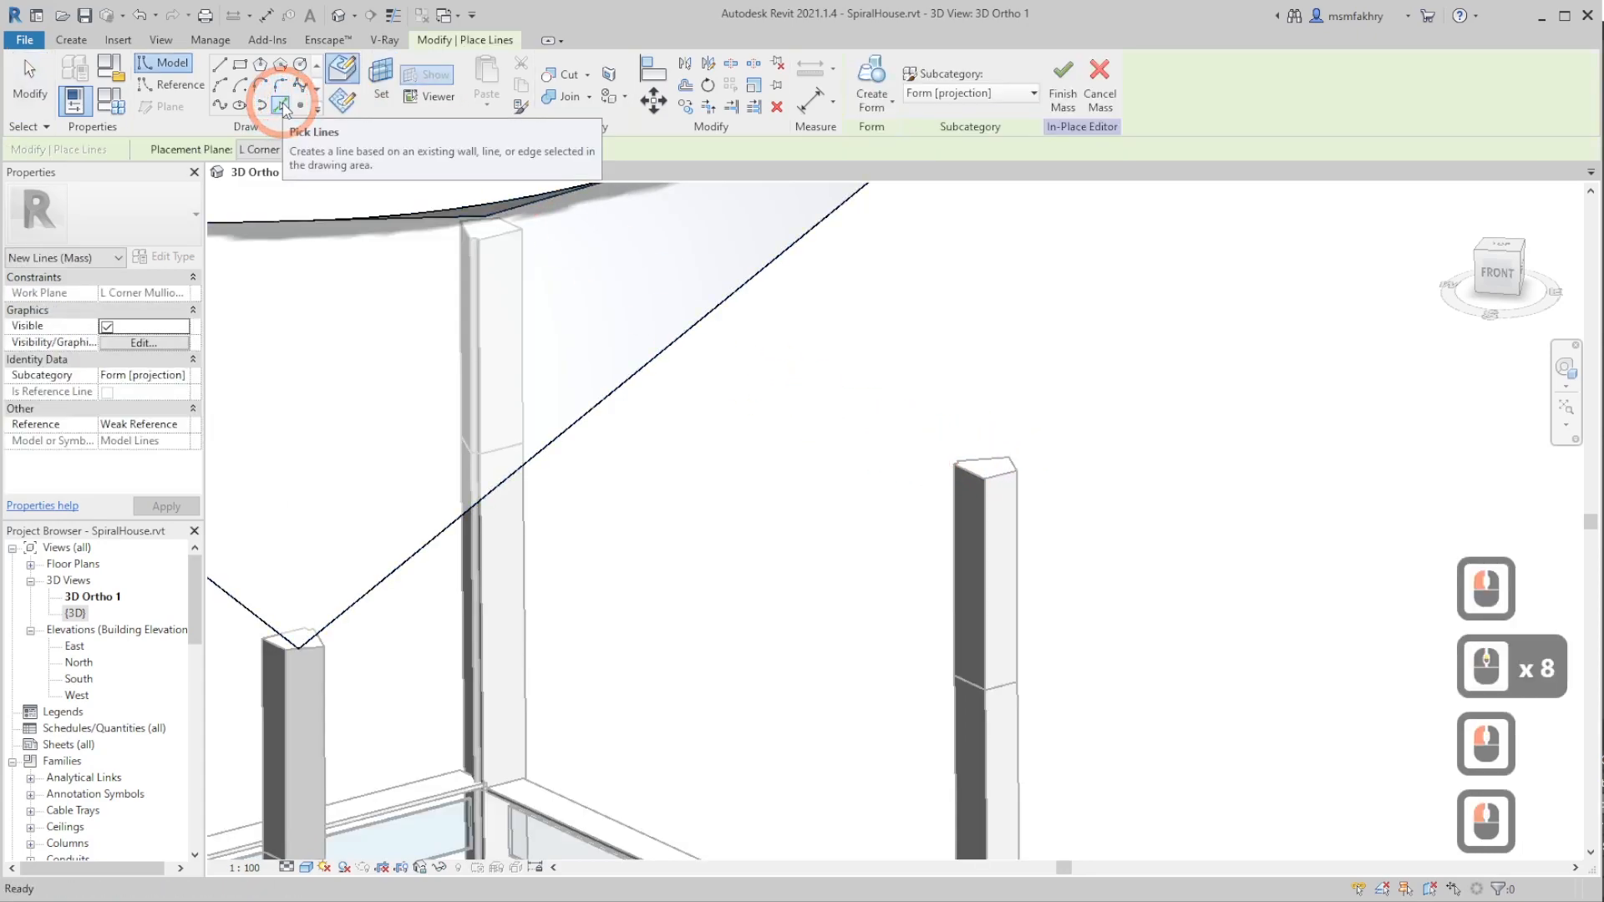
key(Tab)
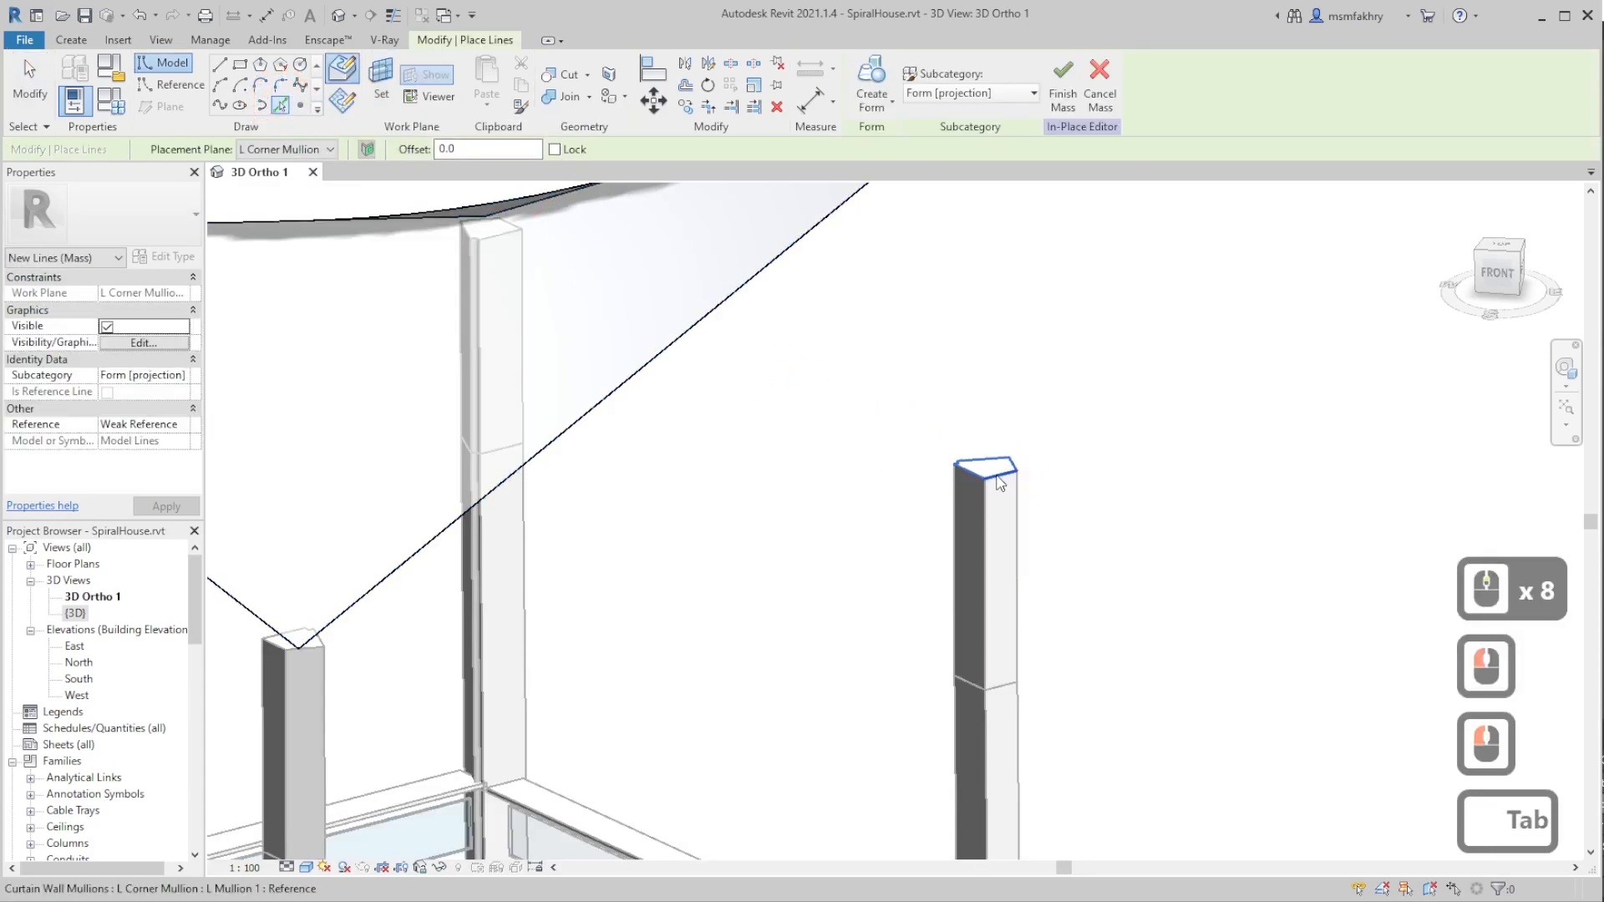
key(Tab)
click(1000, 483)
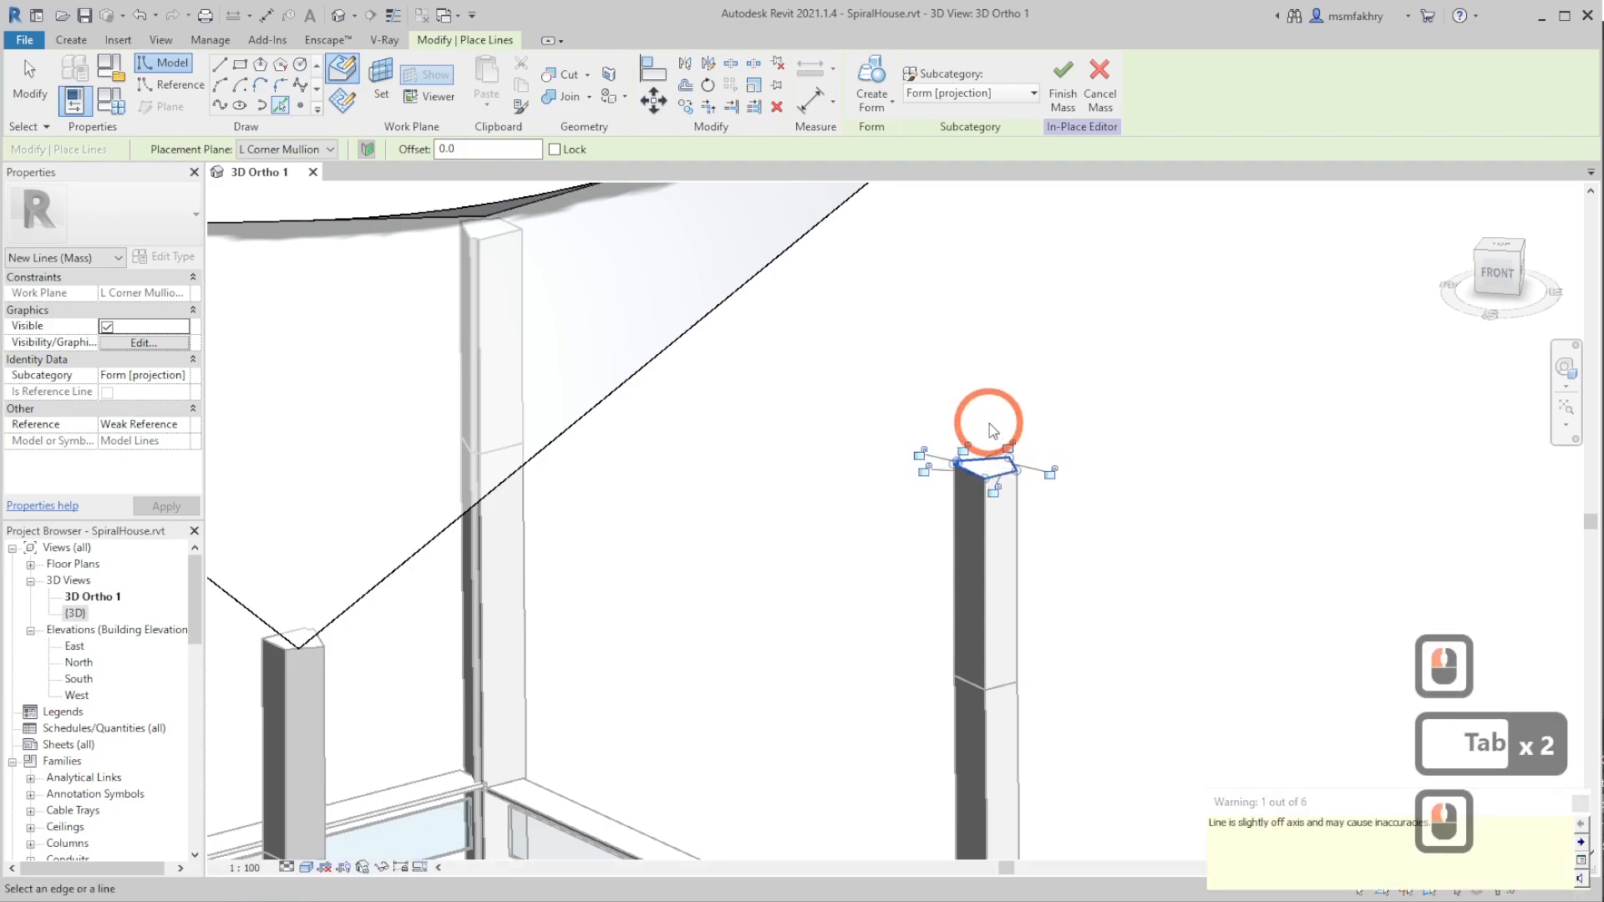
scroll(940, 526, down, 3)
click(869, 84)
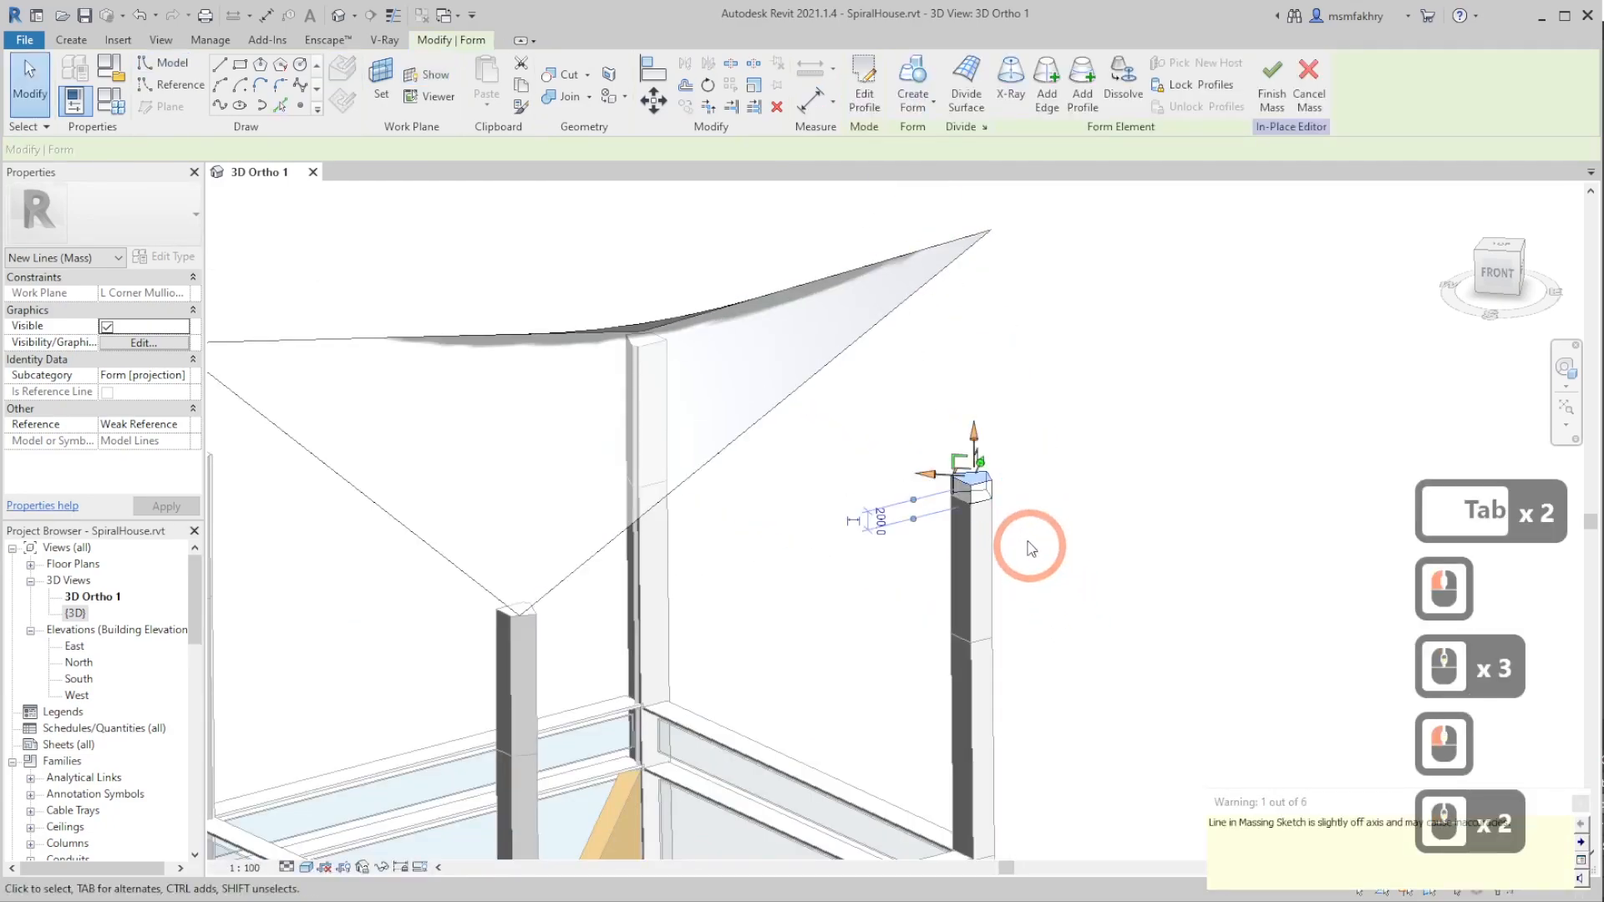
scroll(1028, 548, up, 2)
drag(983, 334, 982, 267)
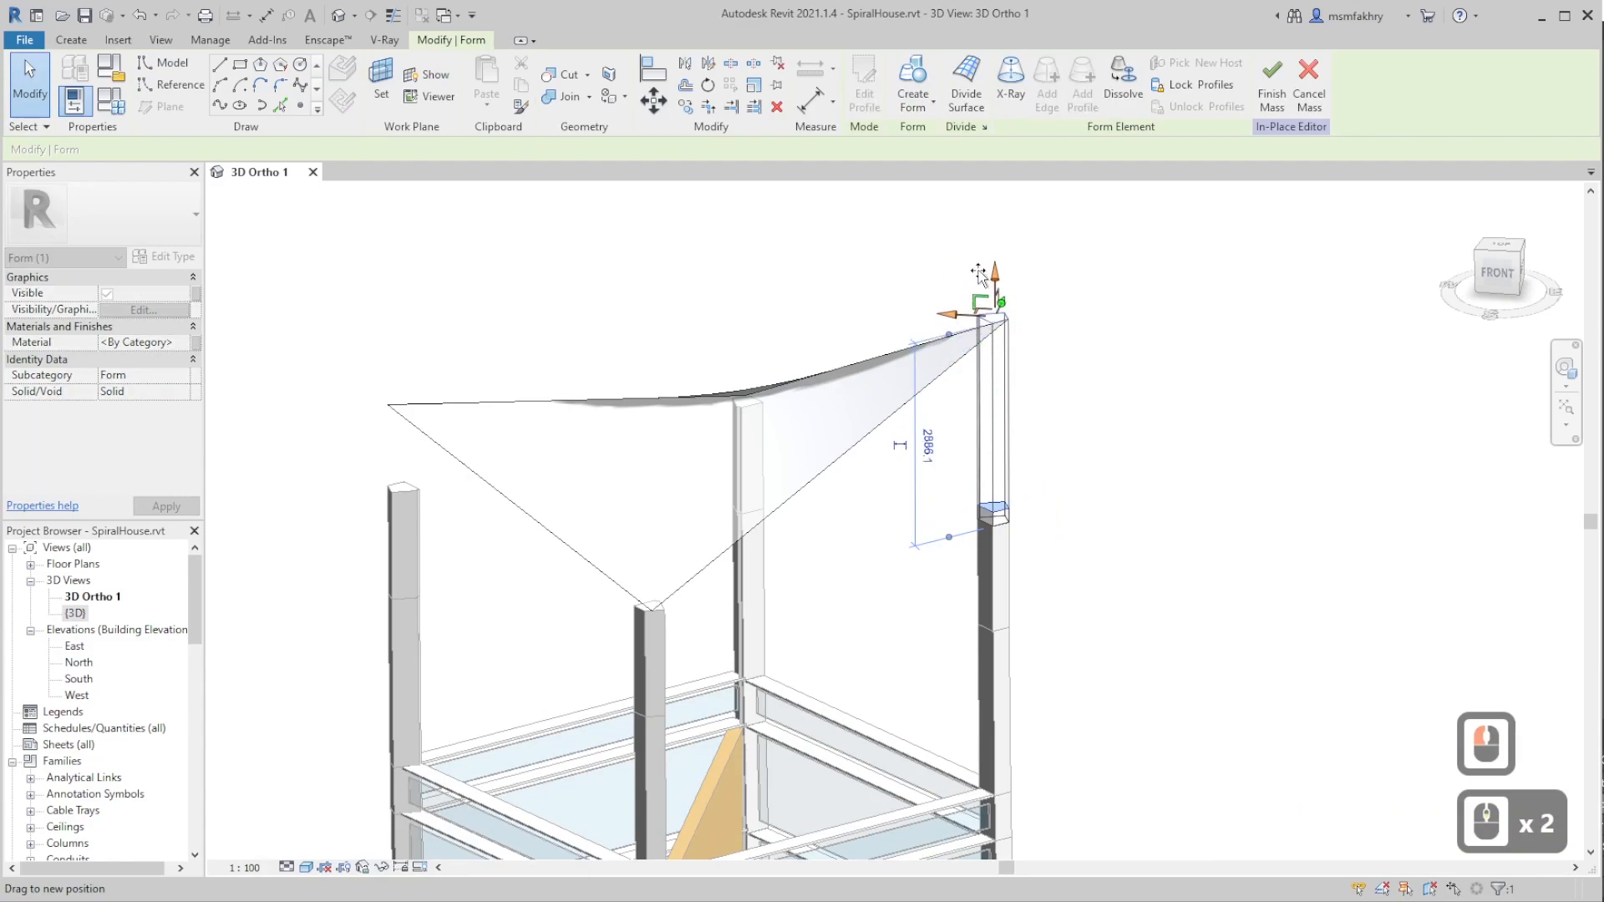
- Create another form from the top edges of the mullion below the other raised roof corner and stretch it up to the roof
shift+middle_drag(1055, 350, 1104, 427)
shift+right_drag(1105, 427, 1149, 503)
scroll(1134, 480, down, 2)
scroll(672, 549, up, 2)
scroll(465, 544, up, 3)
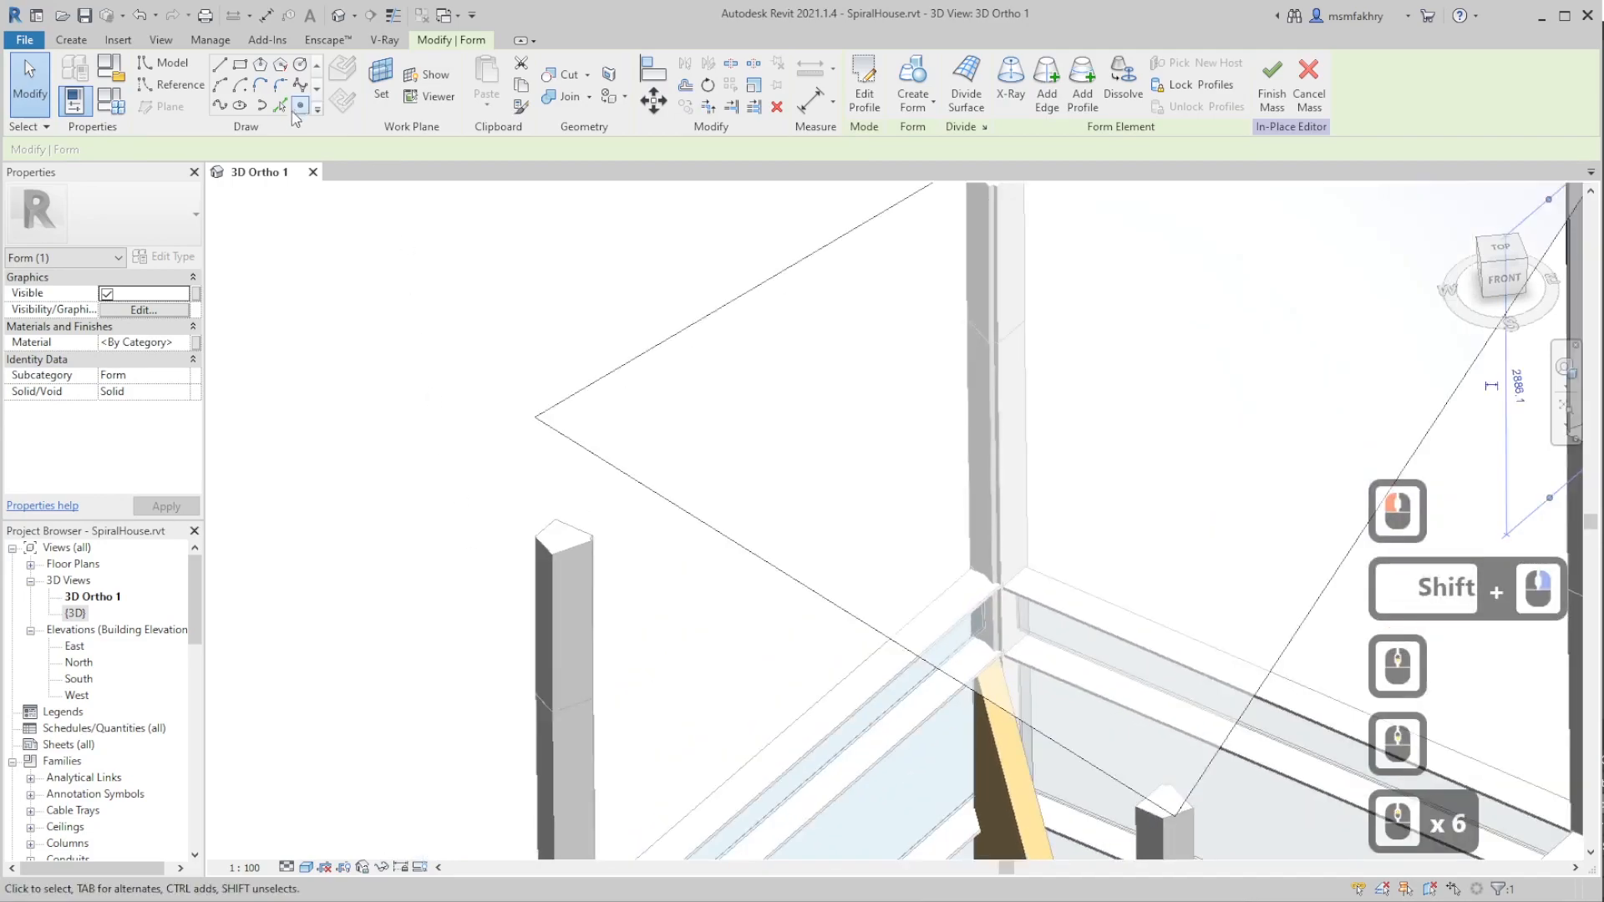
click(280, 105)
key(Tab)
key(Tab)
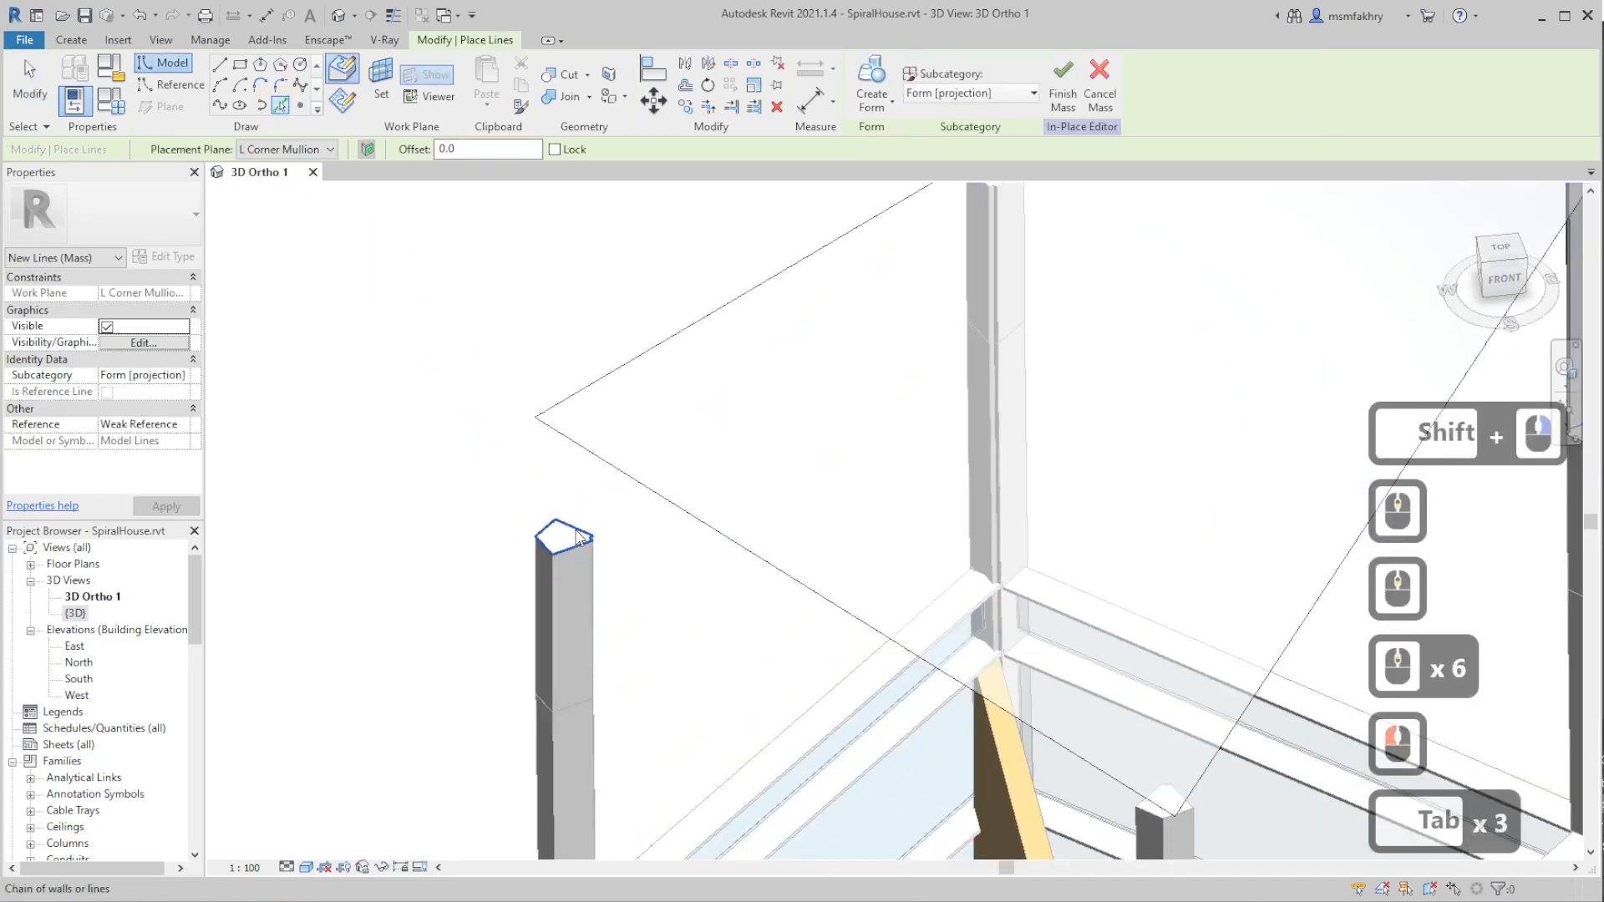
click(575, 529)
scroll(738, 336, down, 3)
click(869, 84)
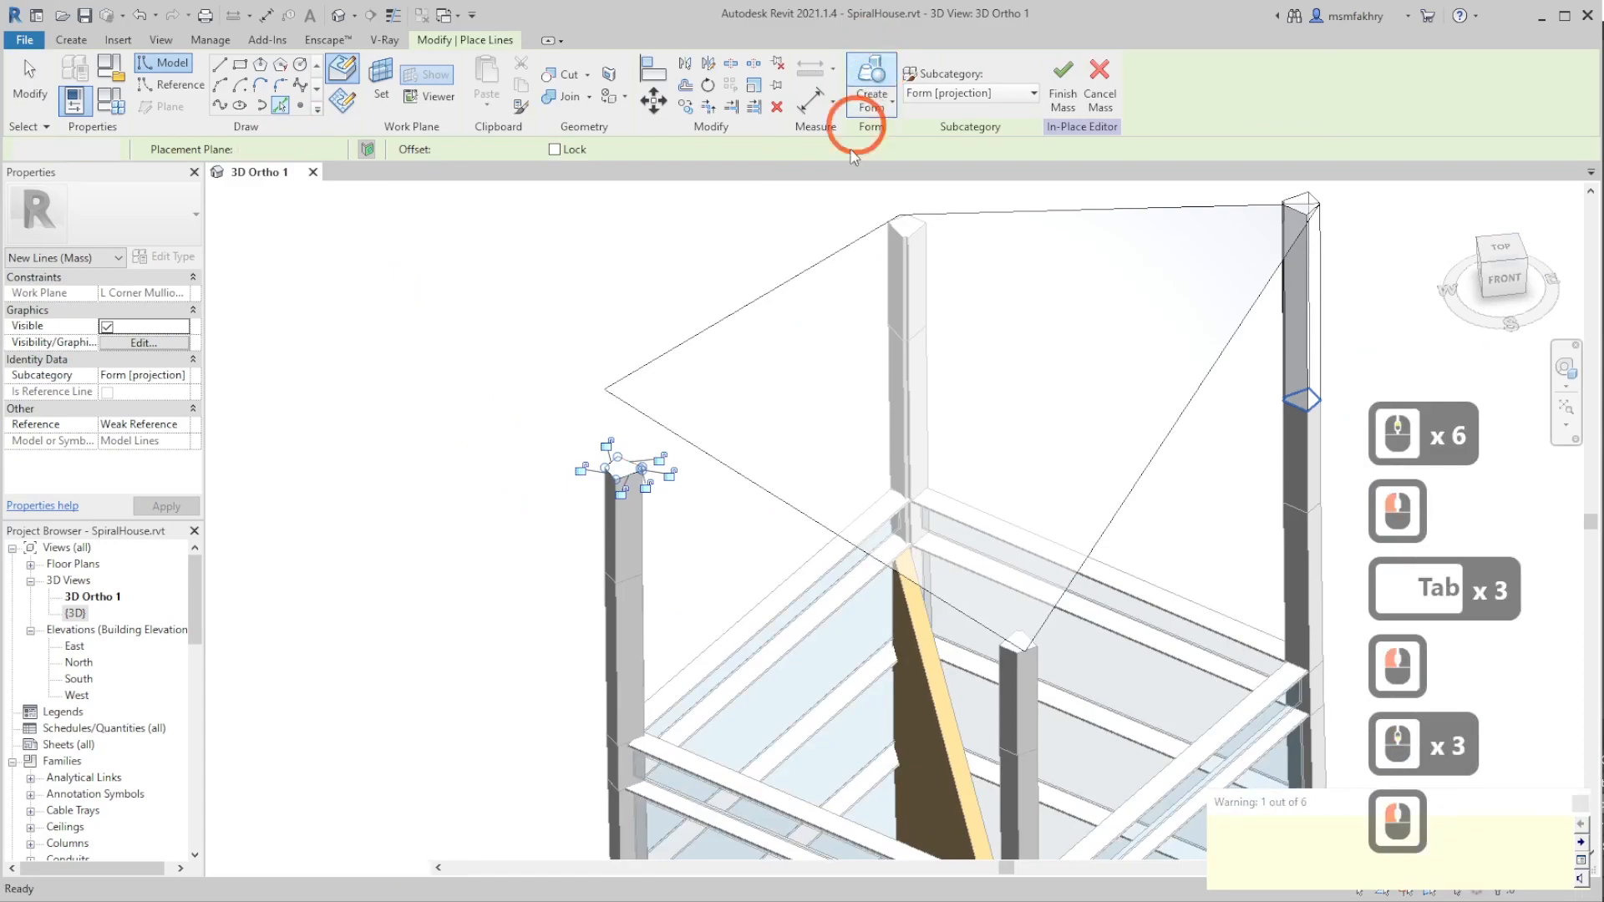
click(617, 361)
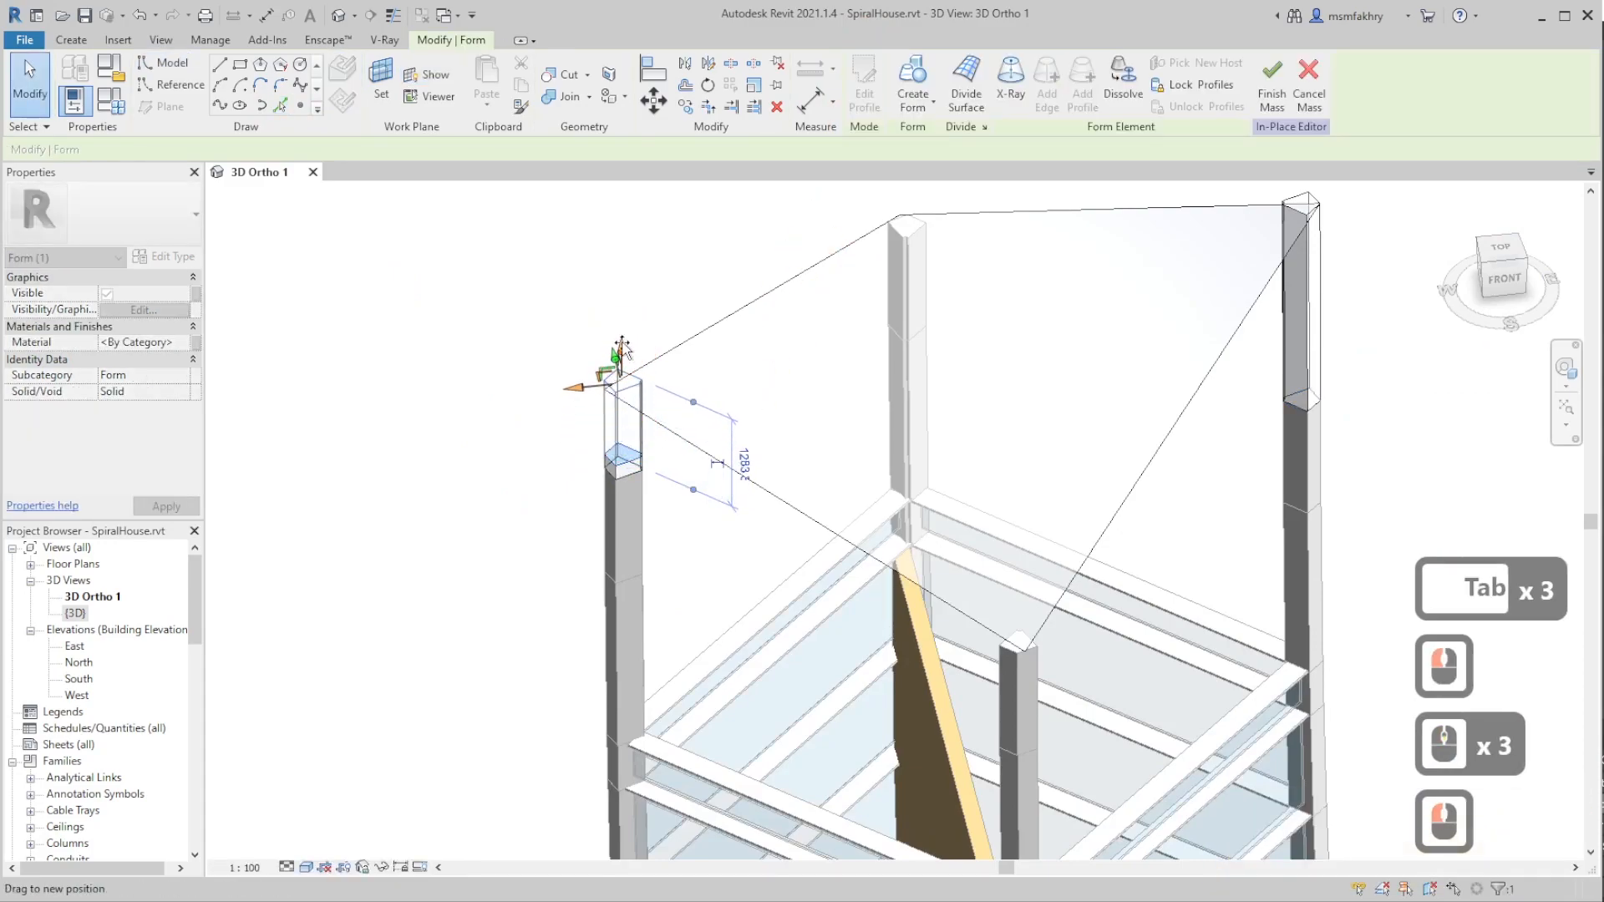
- Lower the inner top vertices of the mullion extension form at the roof's highest corner to fit it beneath the roof surface
scroll(672, 500, down, 3)
mouse_move(741, 541)
shift+middle_down()
mouse_move(938, 700)
mouse_move(745, 567)
shift+middle_up()
scroll(1064, 376, up, 2)
scroll(1067, 376, up, 7)
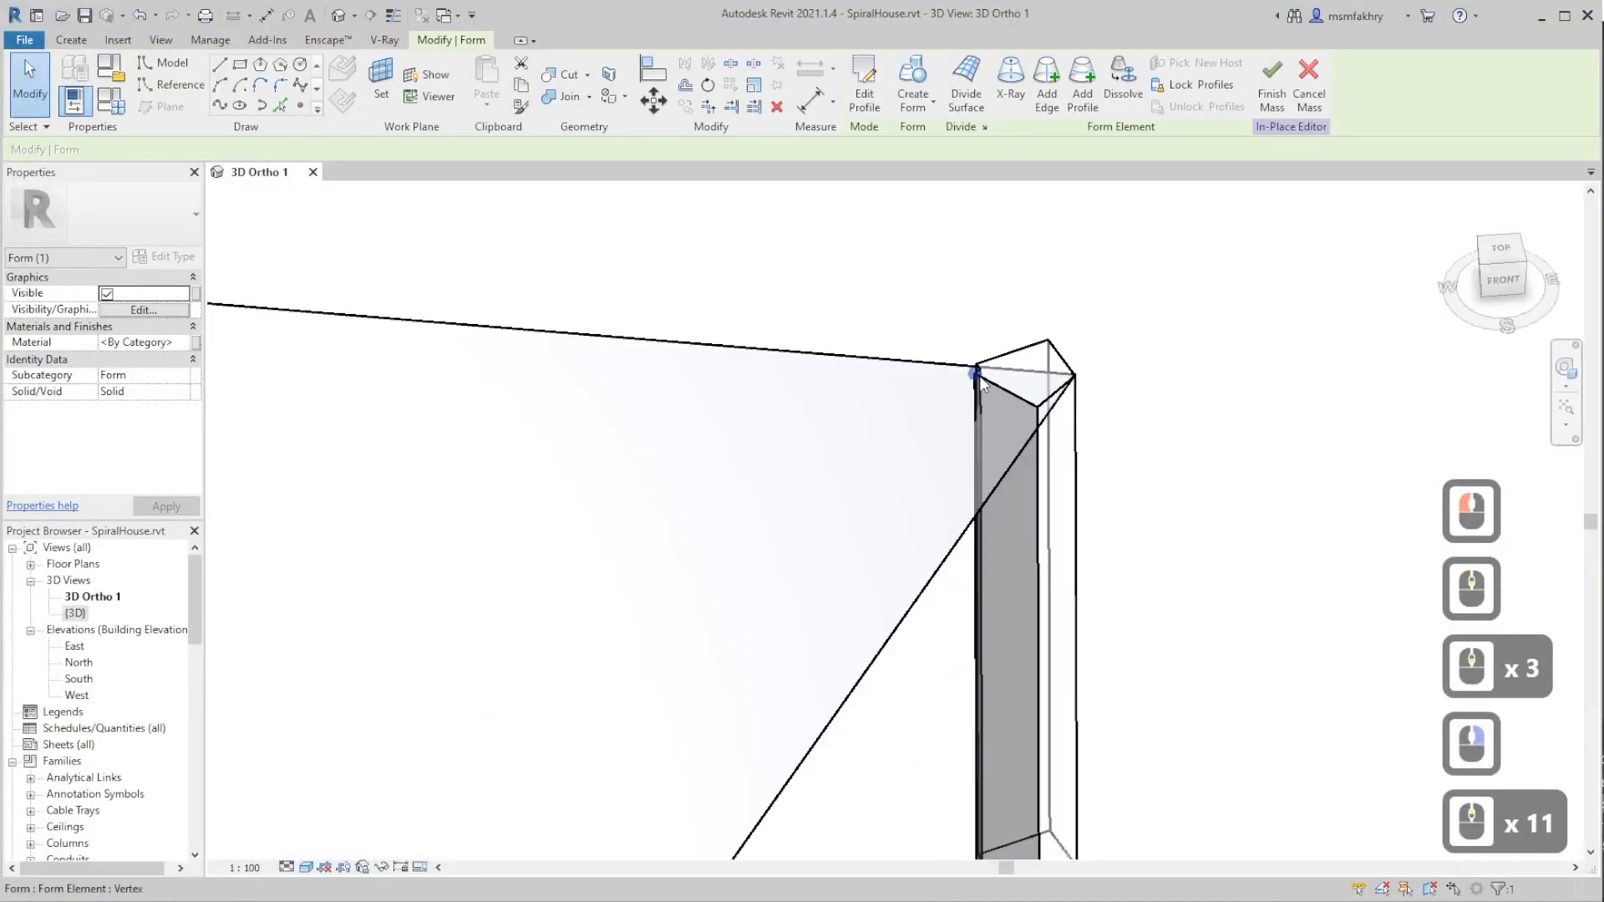
click(979, 378)
drag(977, 405, 976, 395)
click(975, 365)
drag(982, 331, 983, 373)
scroll(983, 374, down, 3)
click(1150, 356)
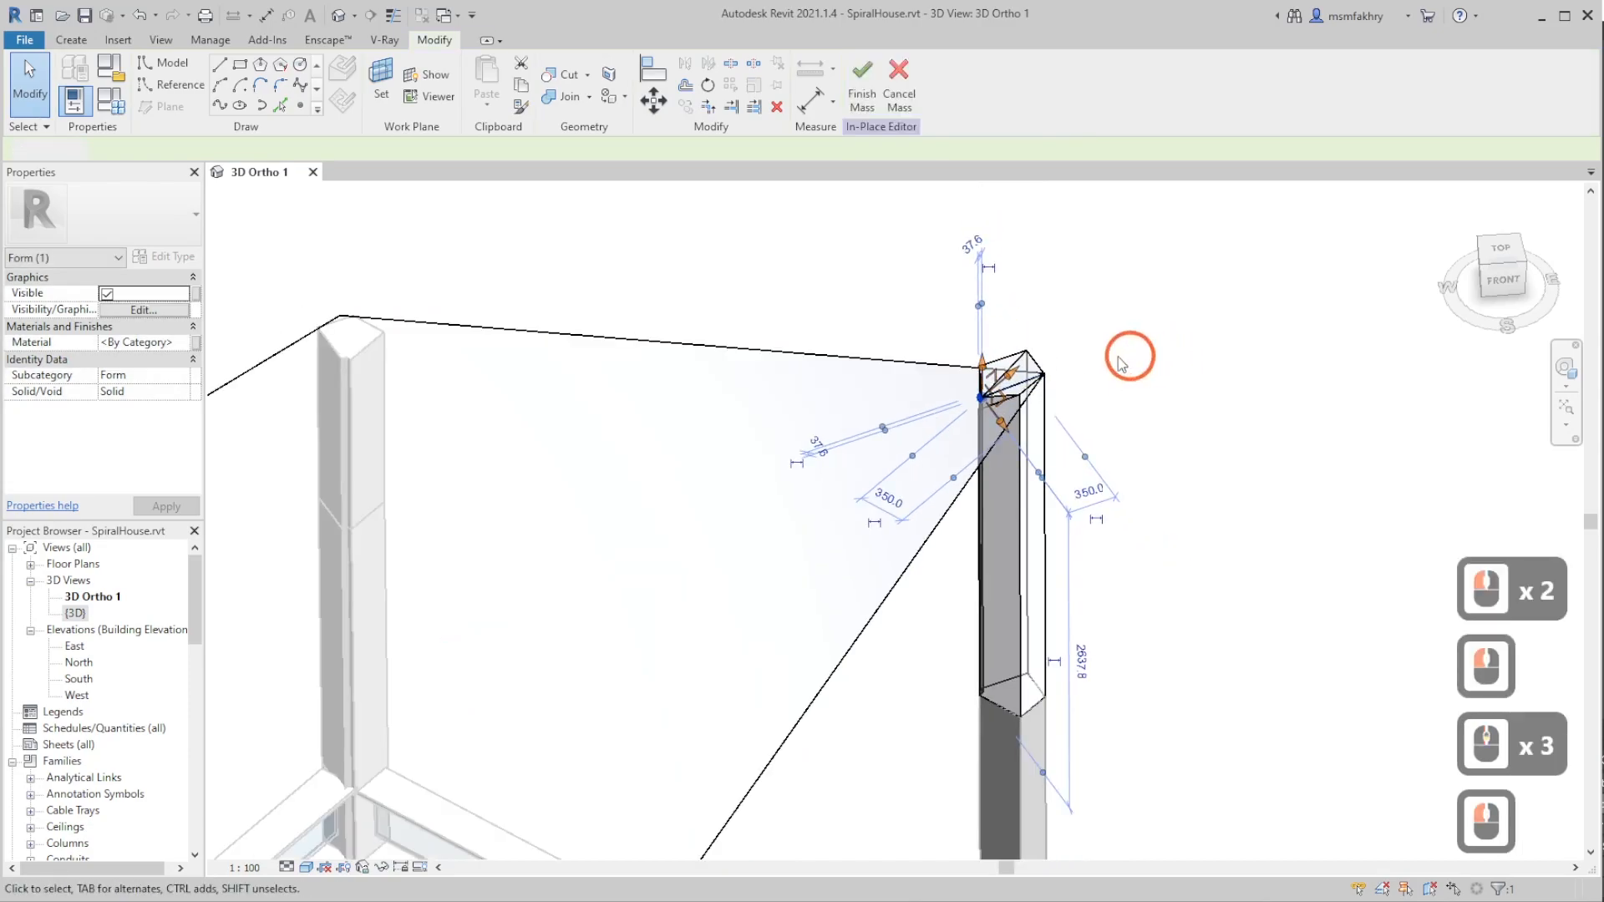
scroll(1015, 365, up, 2)
mouse_move(994, 386)
shift+right_down()
mouse_move(1100, 399)
mouse_move(1007, 391)
shift+right_up()
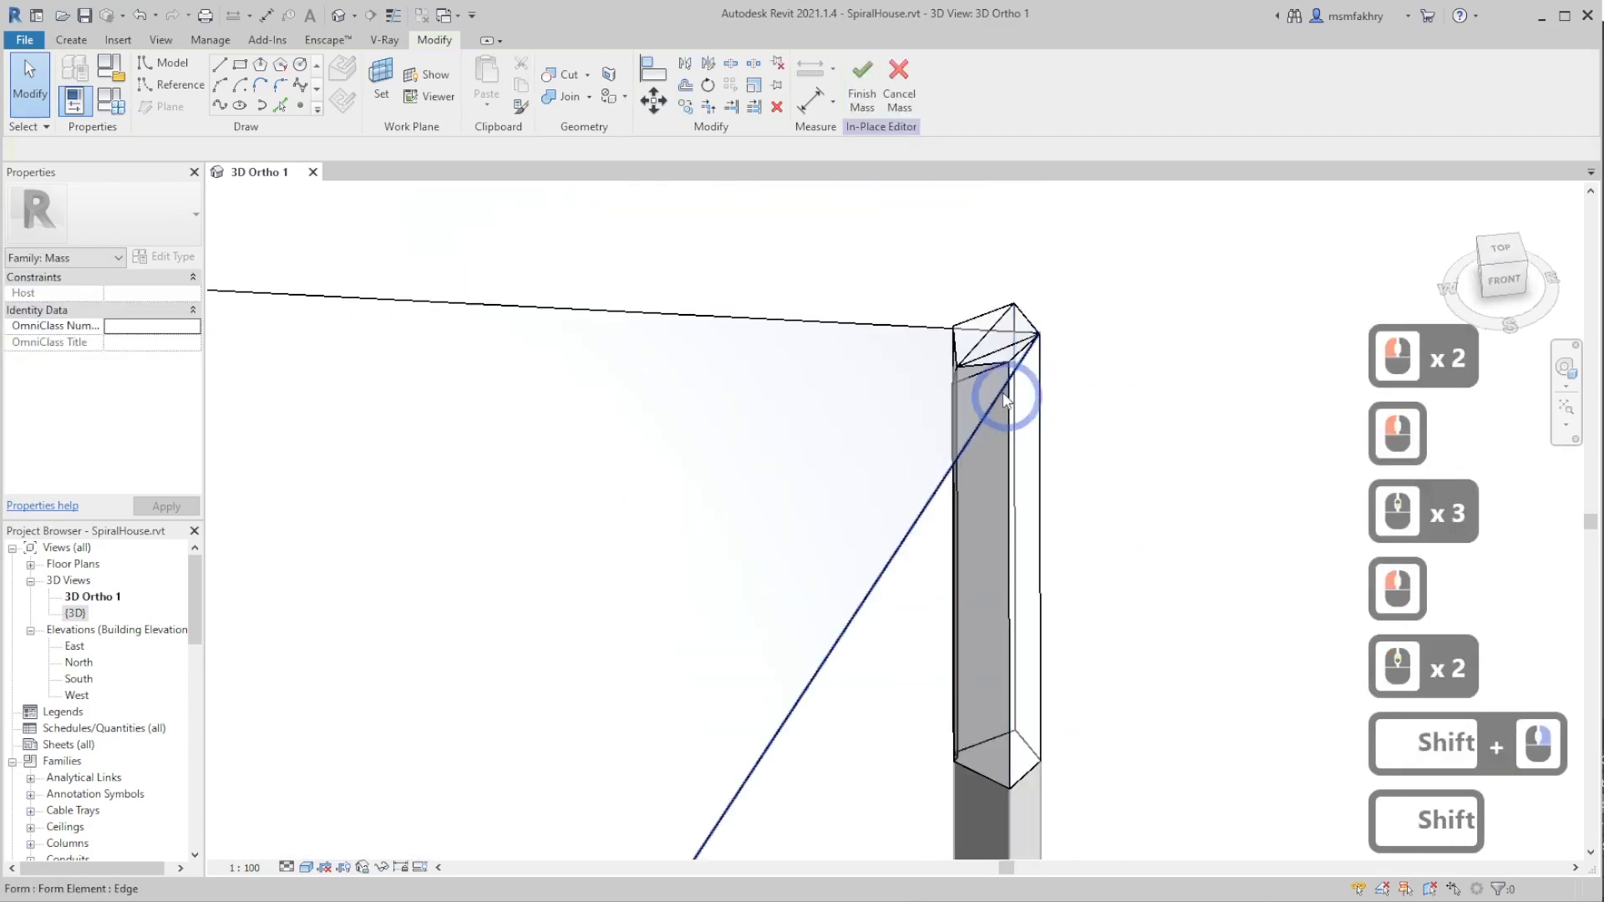
click(954, 315)
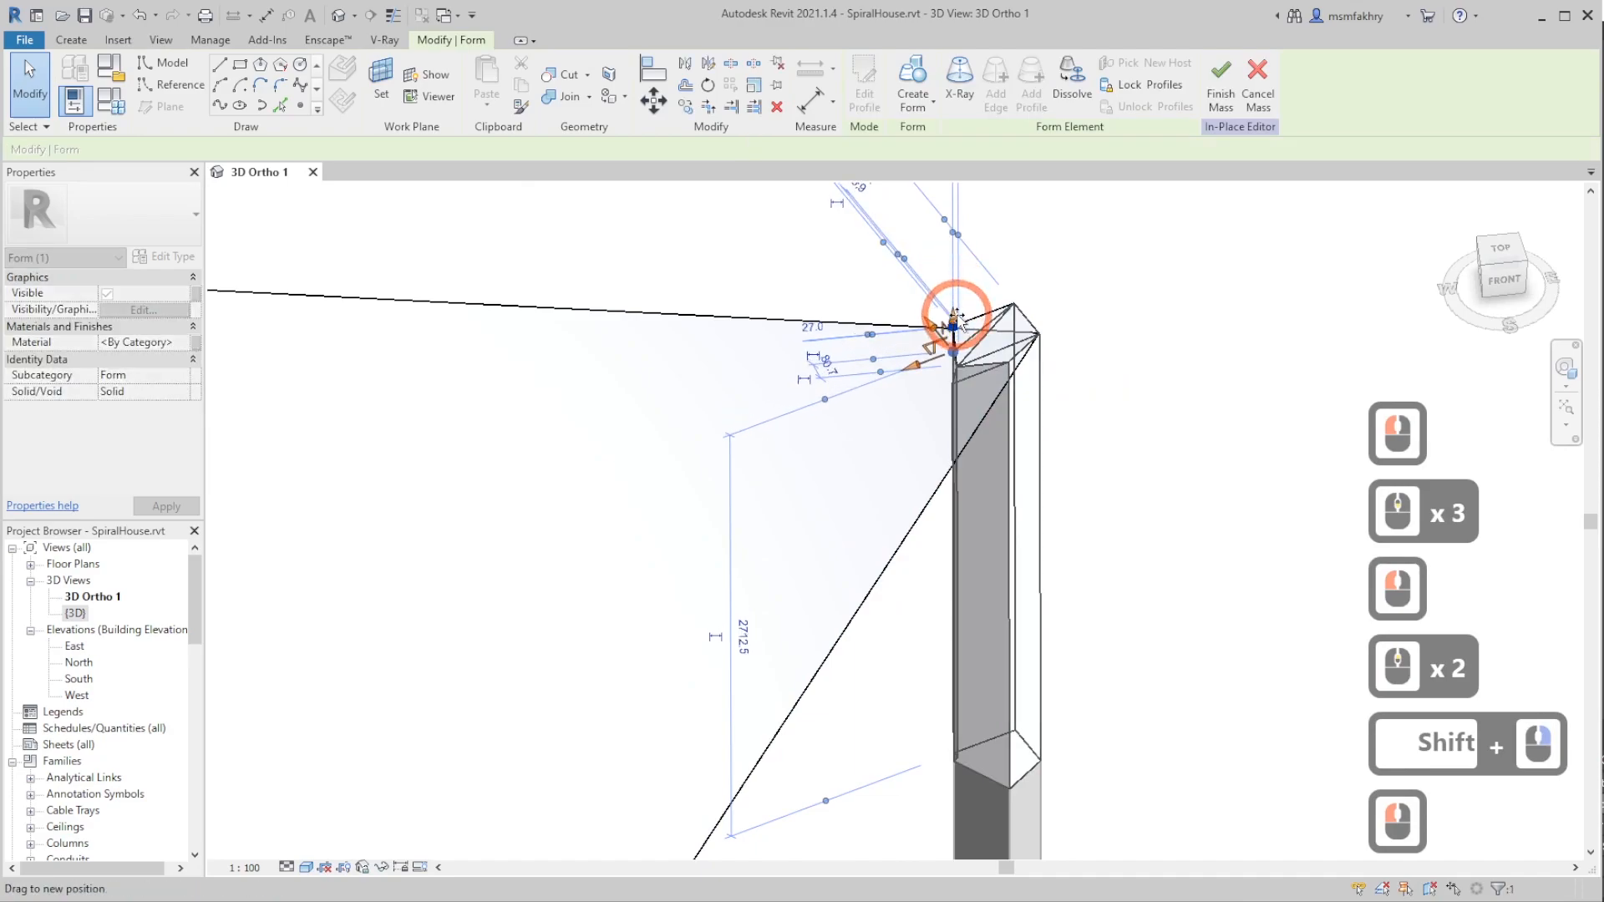
drag(956, 316, 957, 334)
scroll(1007, 347, down, 3)
shift+right_drag(1063, 391, 991, 387)
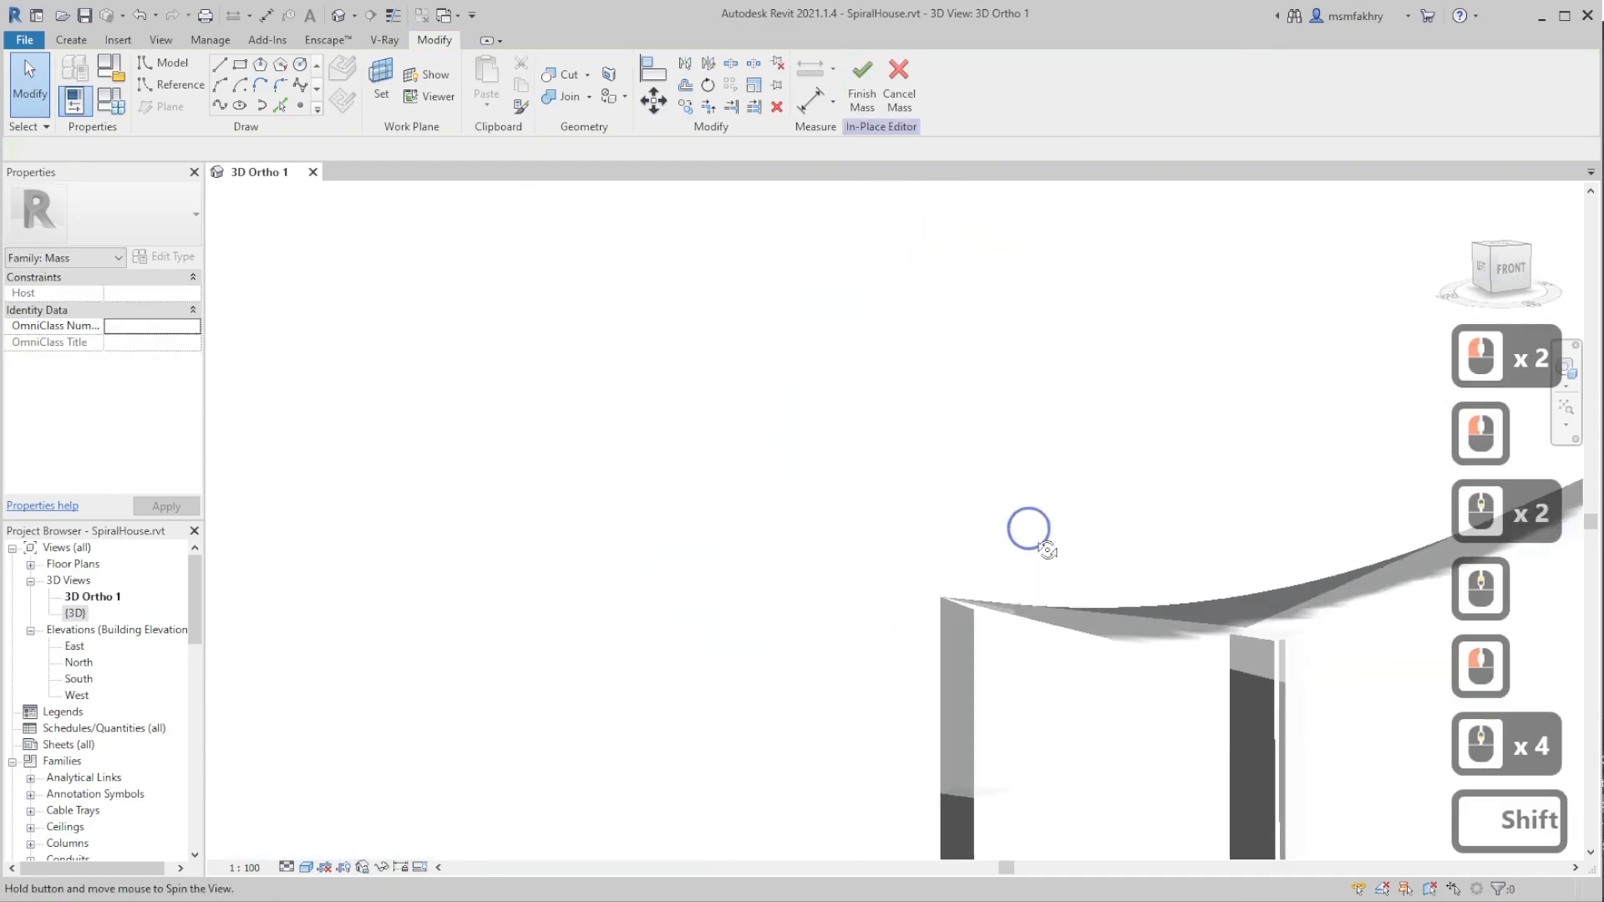
- Assign the Aluminium material to the roof and both mullion extension forms together, and finish the mass
shift+right_drag(1044, 544, 950, 573)
scroll(950, 573, down, 14)
shift+right_drag(1062, 587, 891, 539)
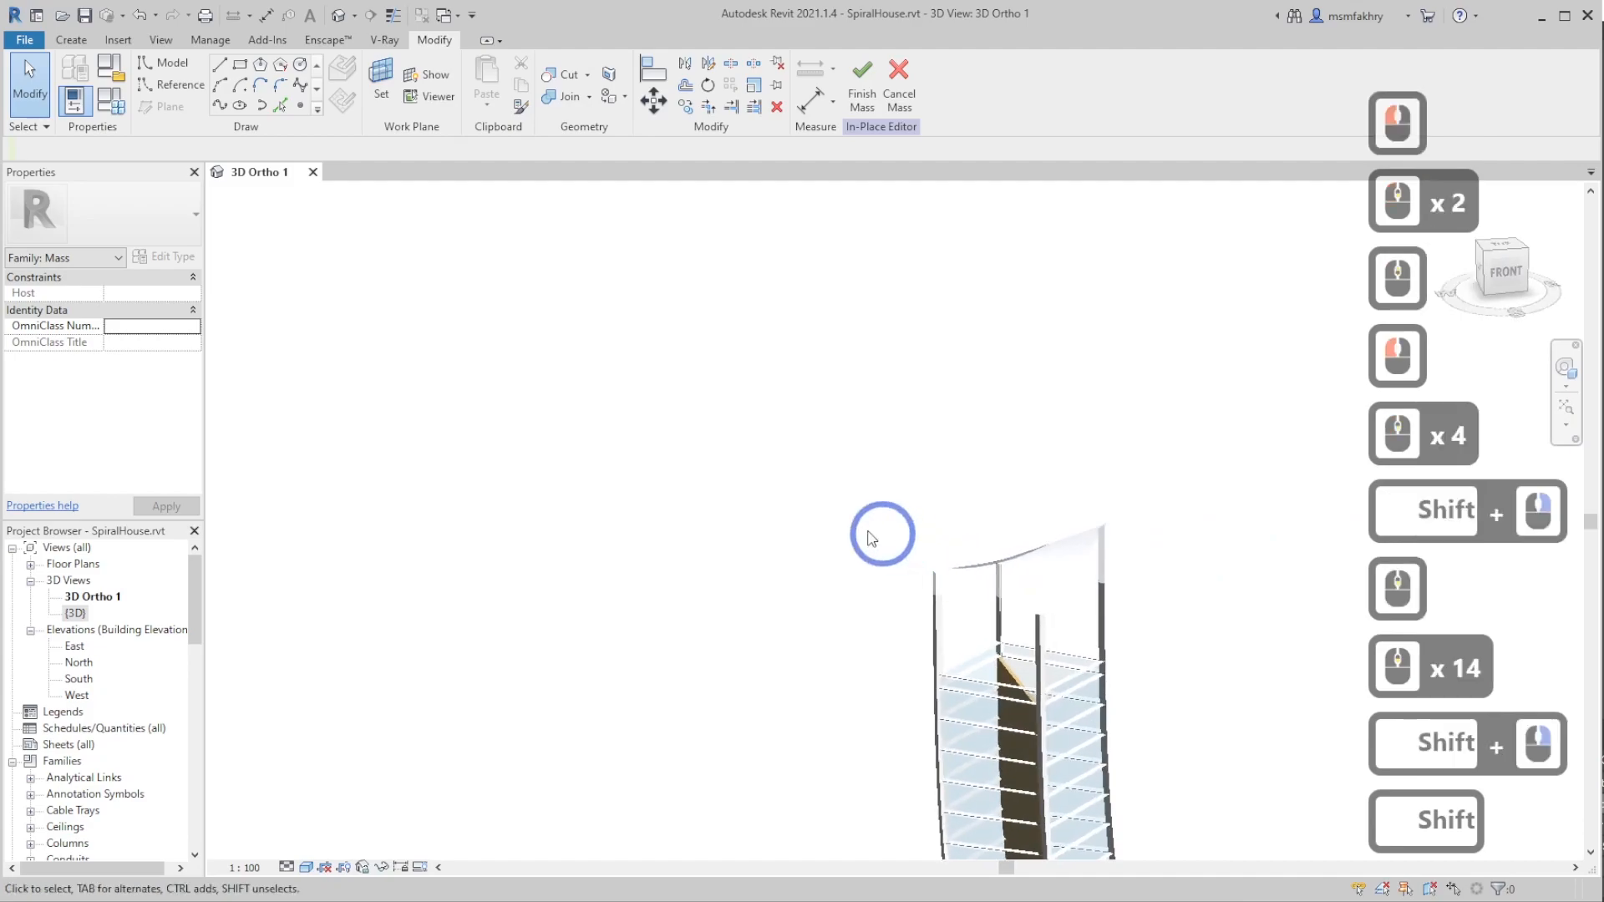
drag(839, 454, 1245, 720)
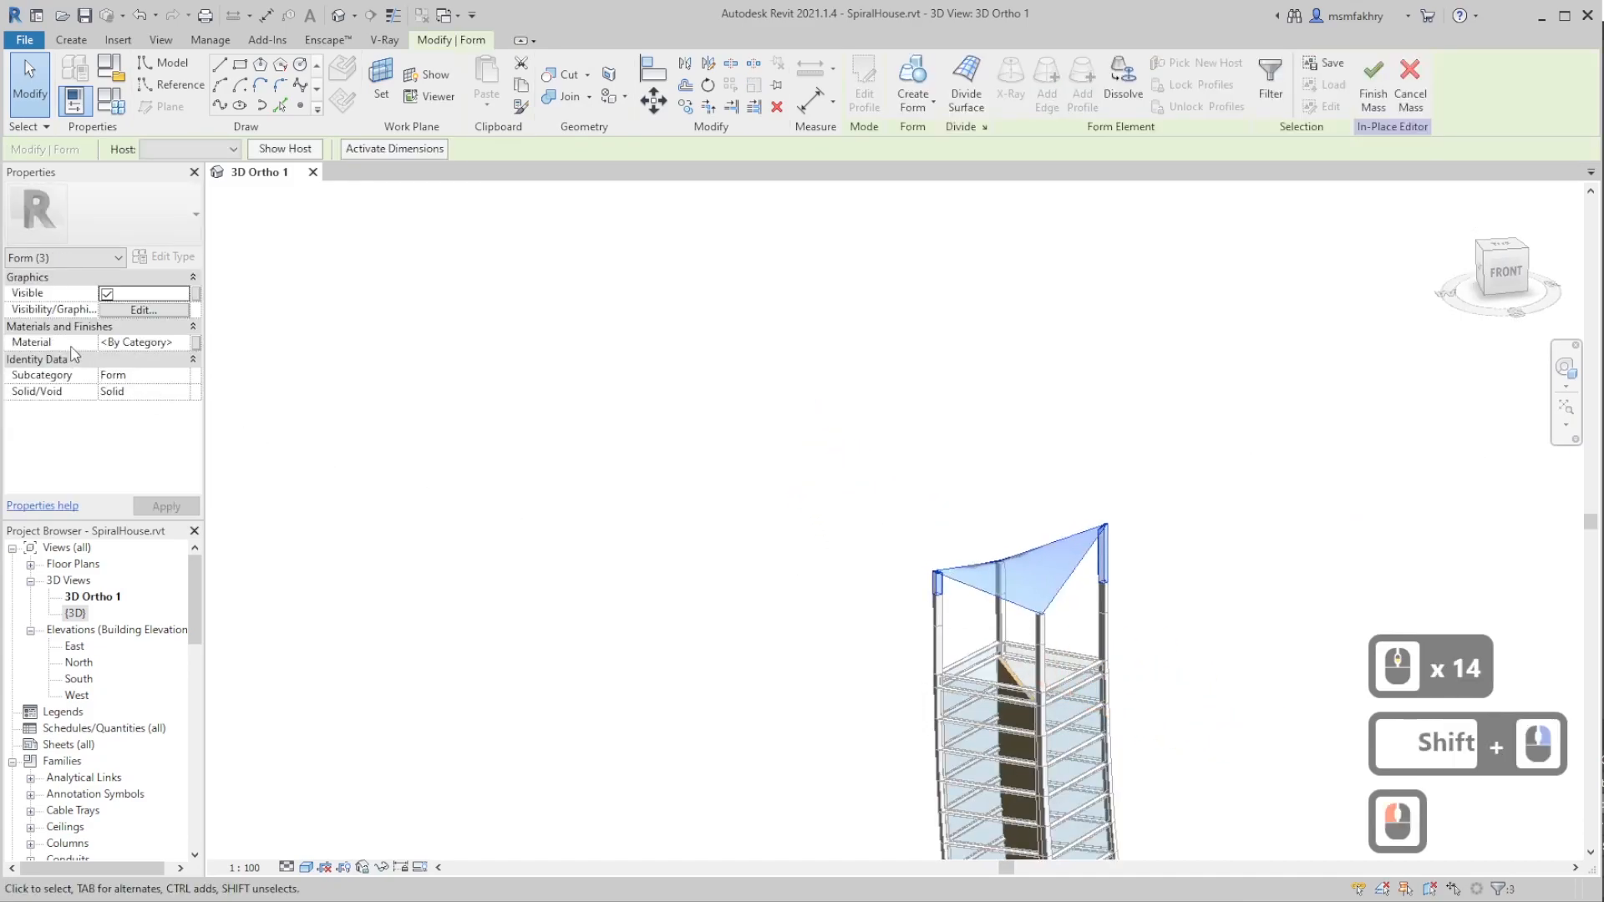
click(108, 340)
drag(99, 339, 106, 340)
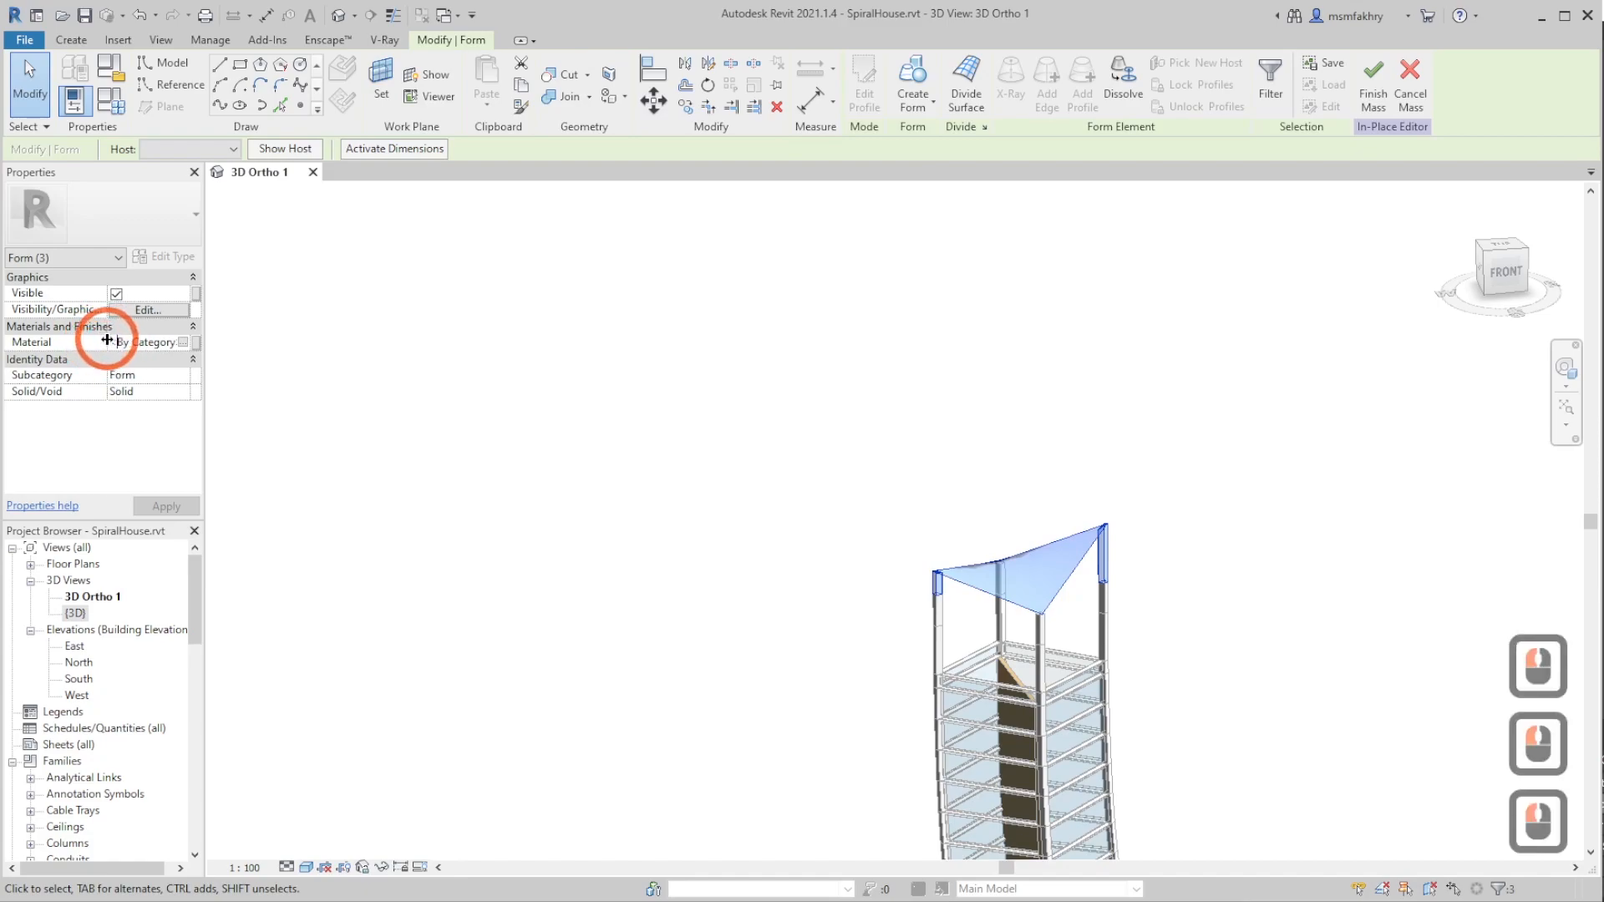
text(Aluminium)
click(184, 506)
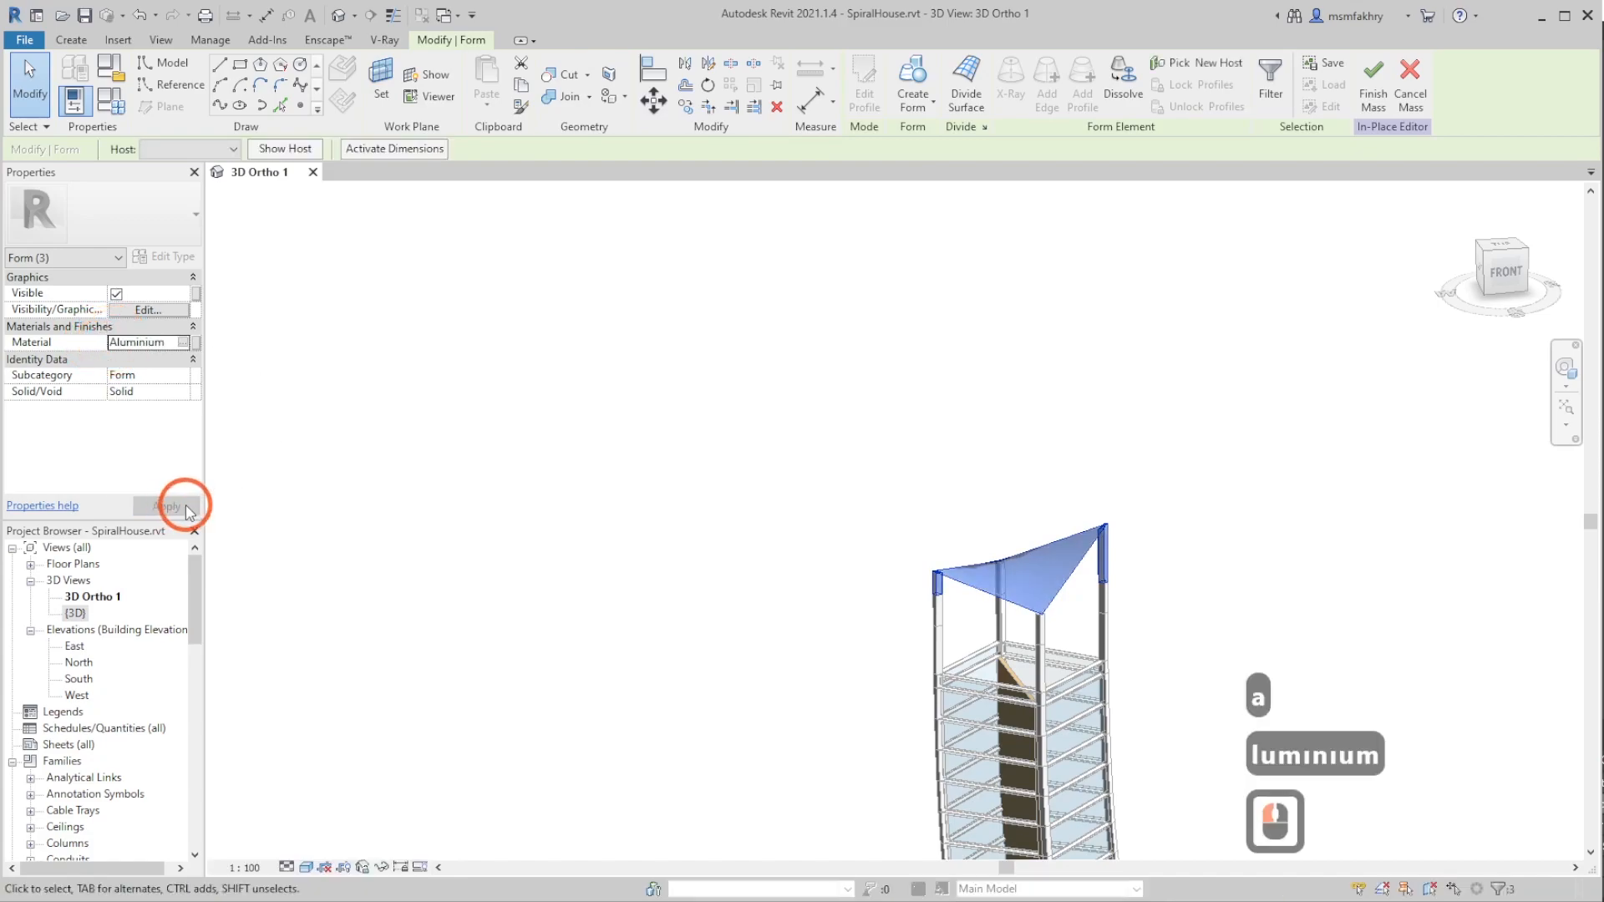
click(671, 530)
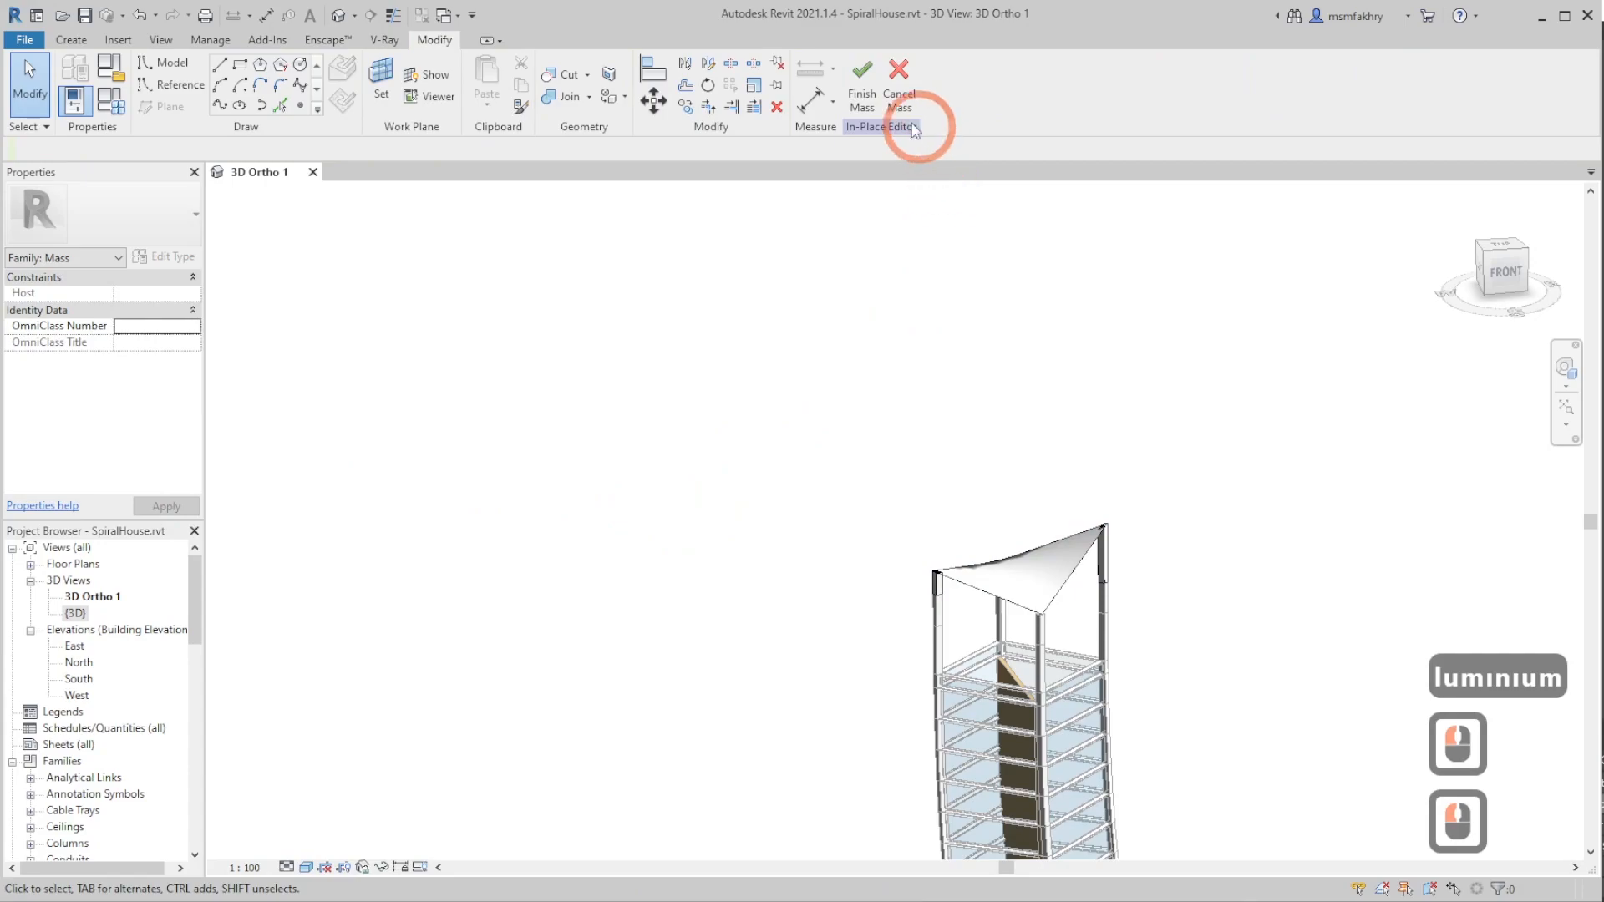
click(863, 109)
click(620, 438)
- Examine the finished roof on the upper shaft, the whole spiral house, and a corner mullion below the roof
scroll(652, 446, down, 3)
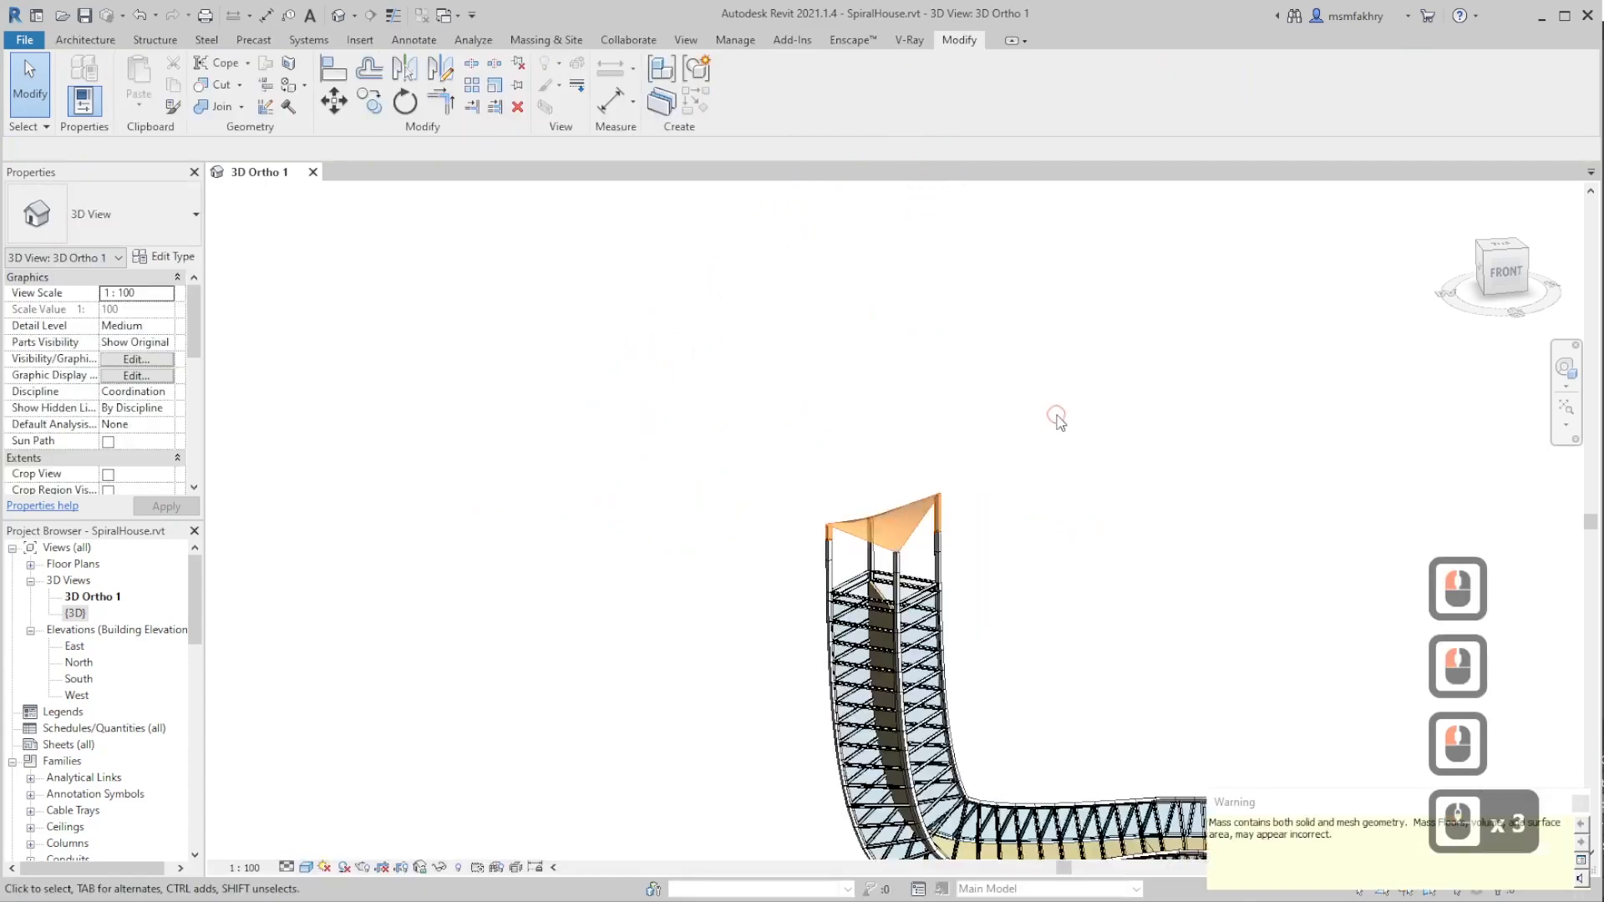
scroll(814, 422, down, 3)
scroll(814, 420, down, 1)
scroll(871, 474, up, 7)
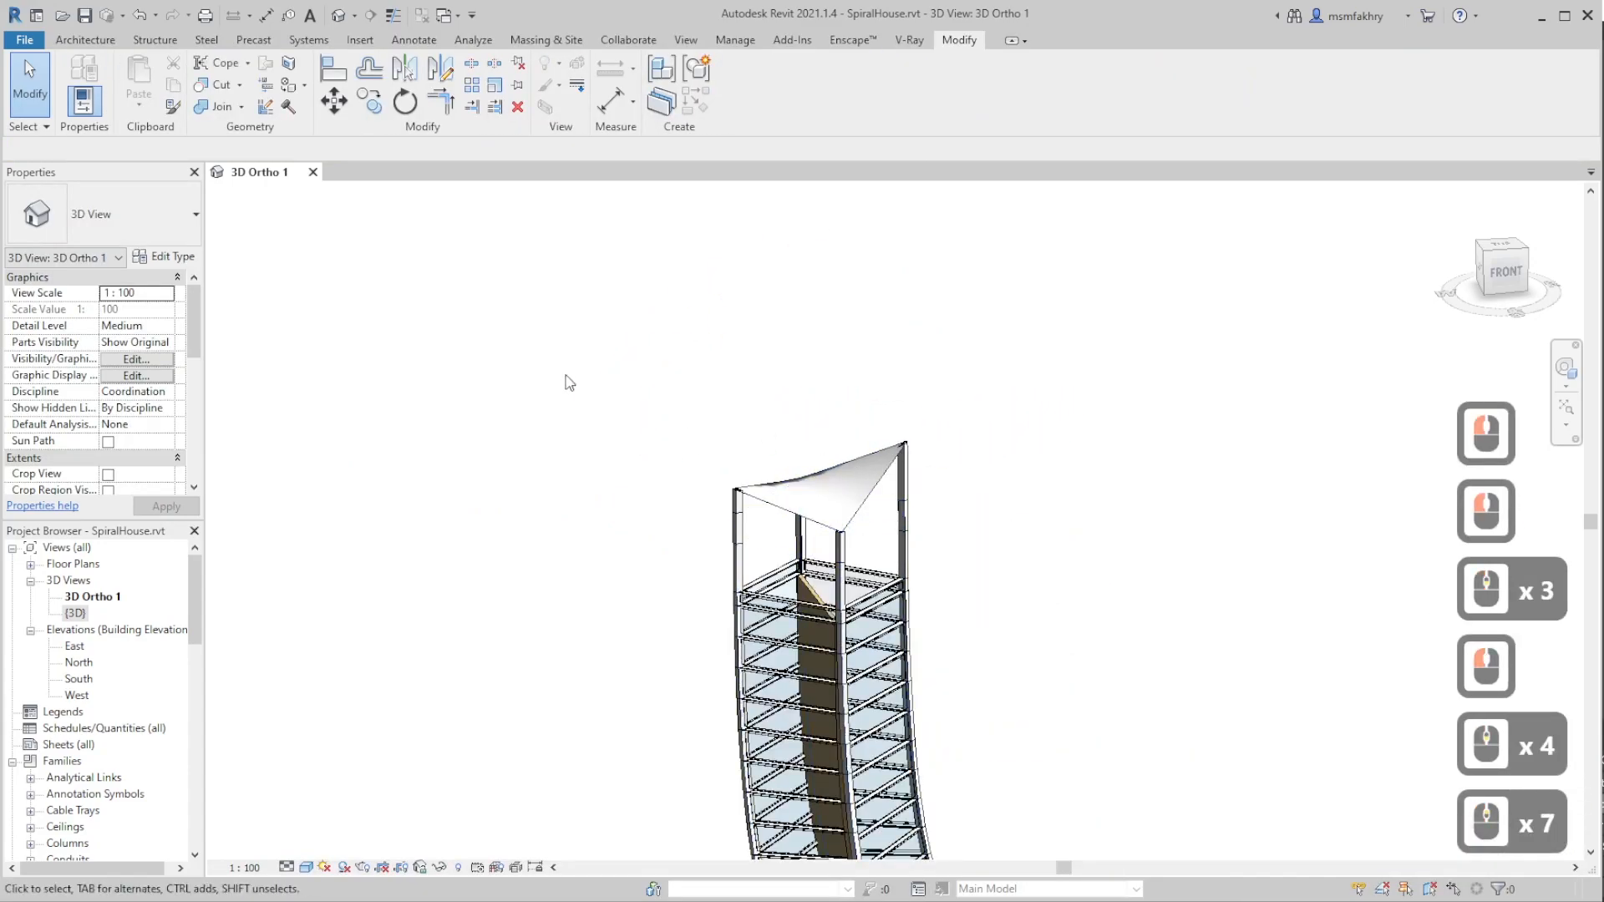
scroll(577, 381, down, 4)
scroll(709, 606, down, 1)
scroll(776, 576, down, 7)
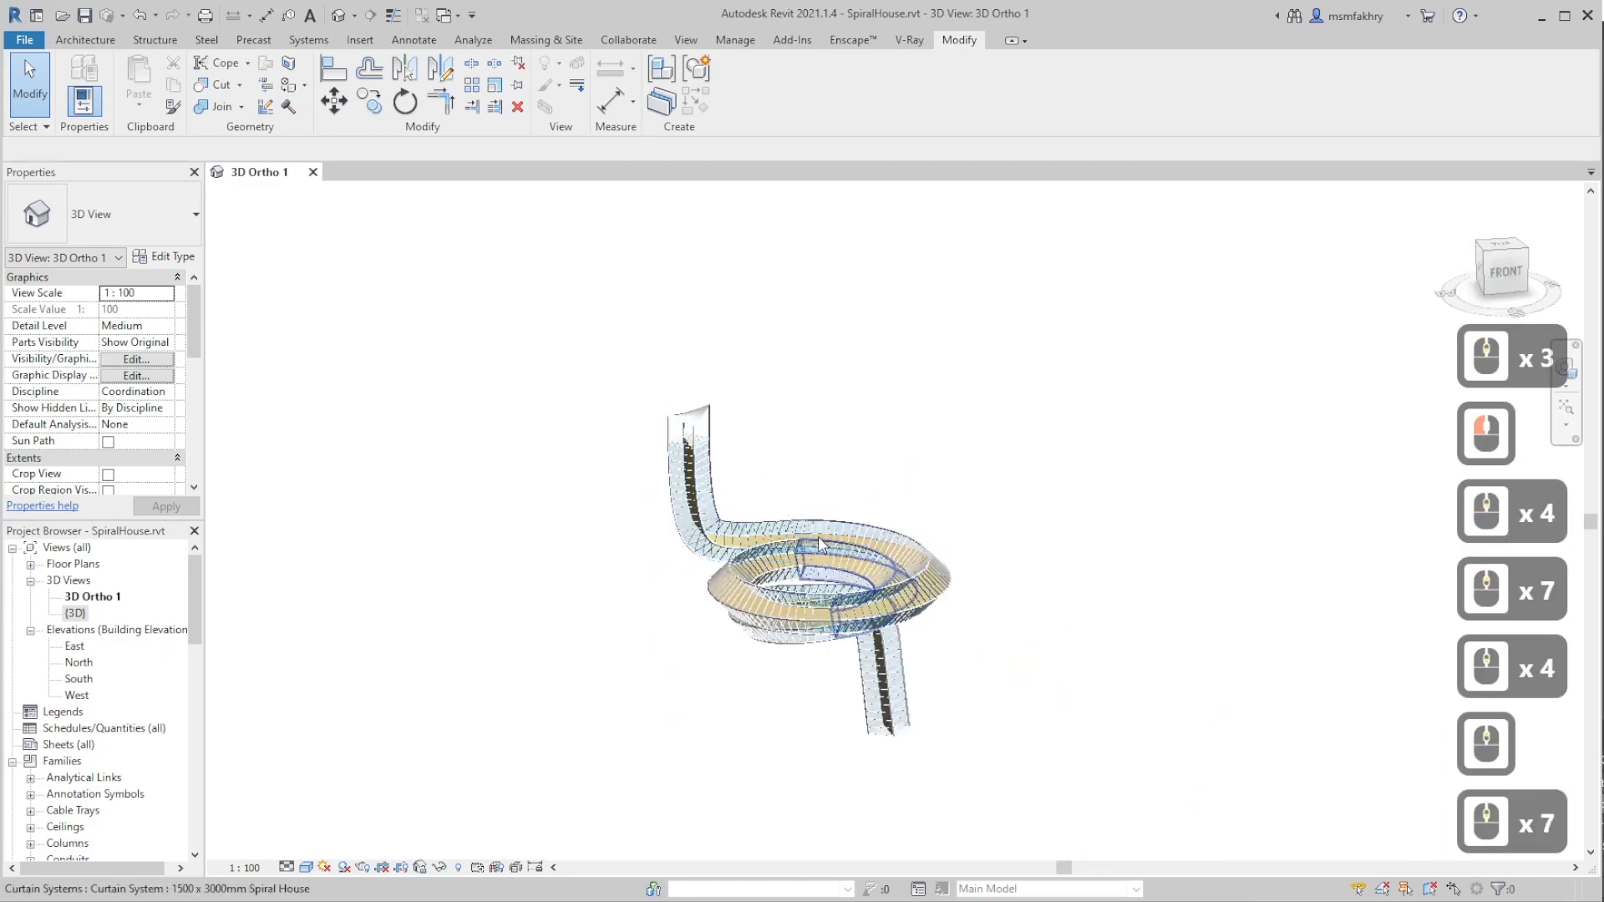
scroll(823, 543, down, 2)
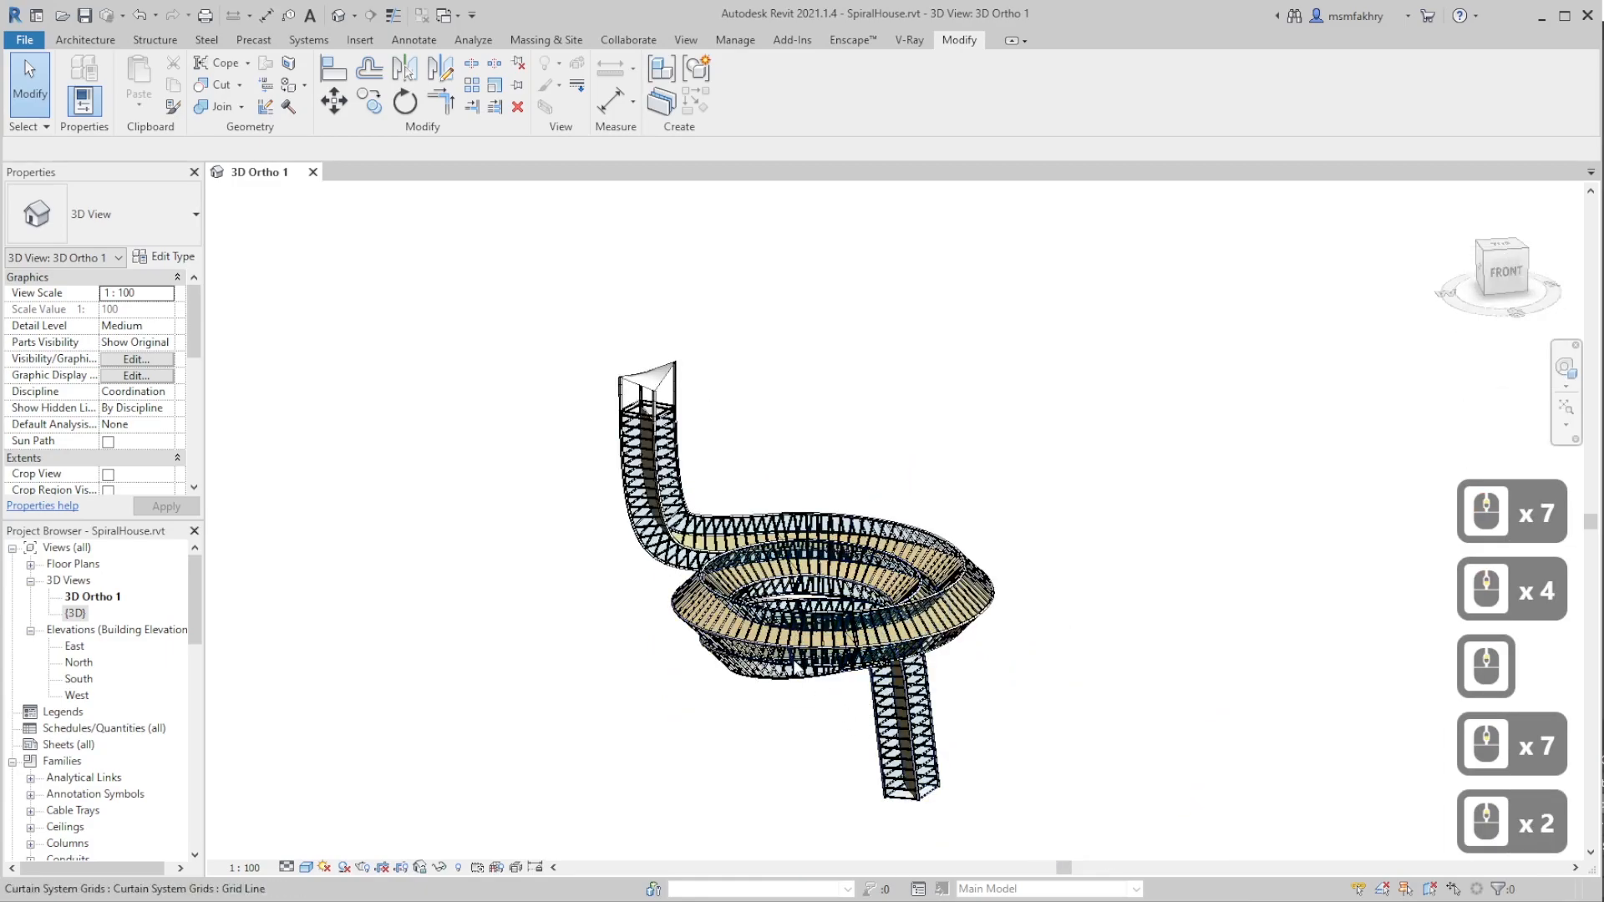
scroll(642, 434, up, 15)
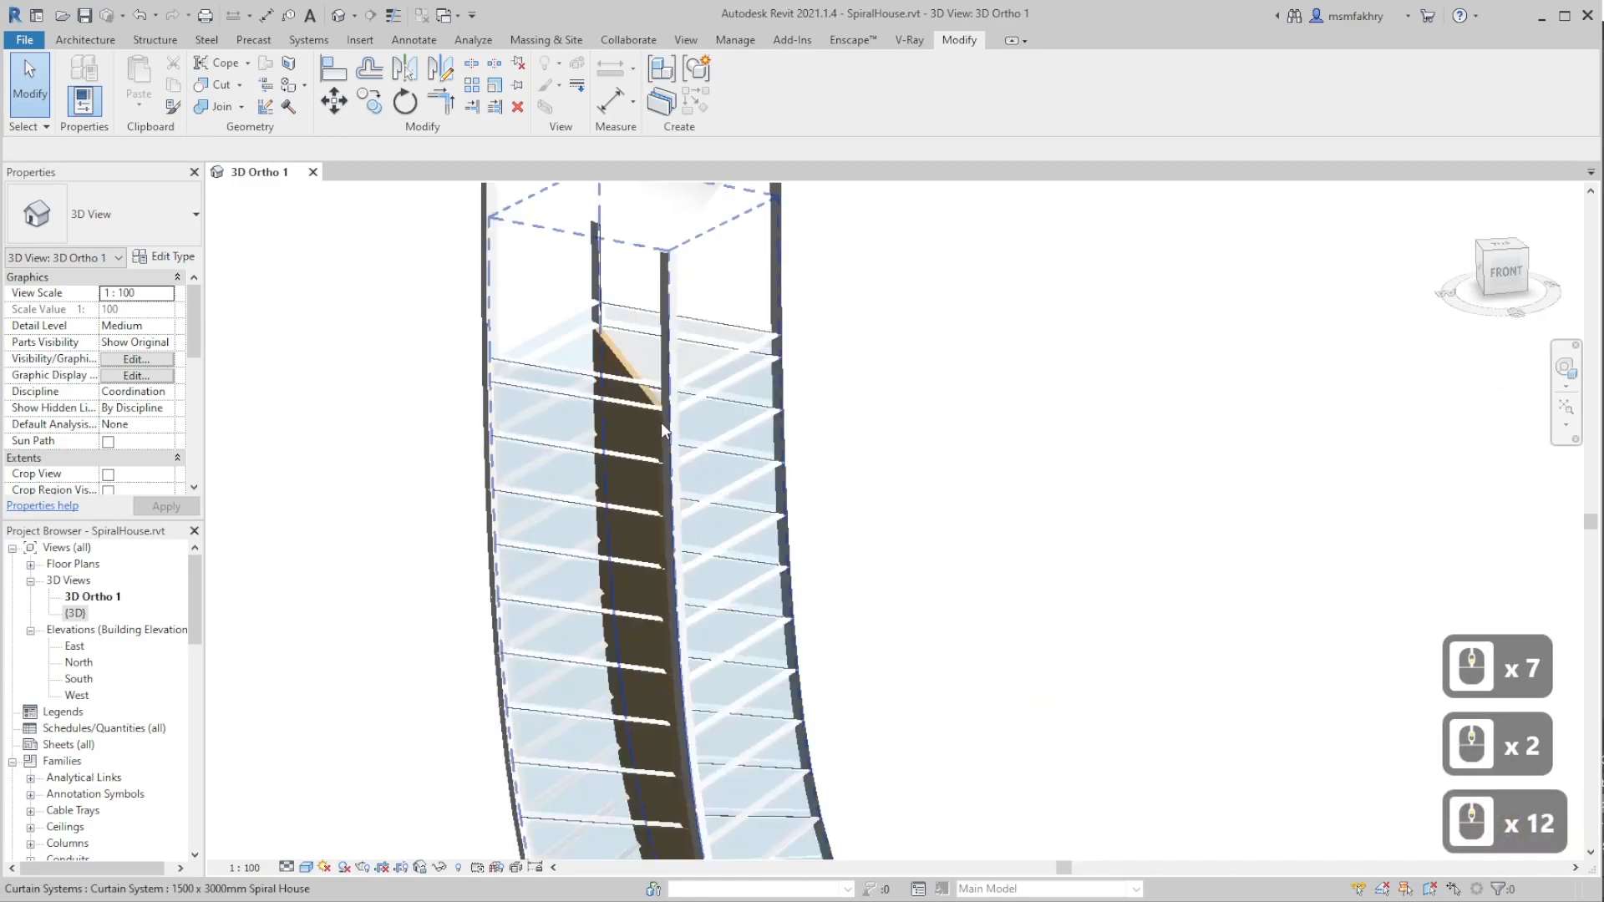
click(674, 440)
scroll(673, 440, up, 4)
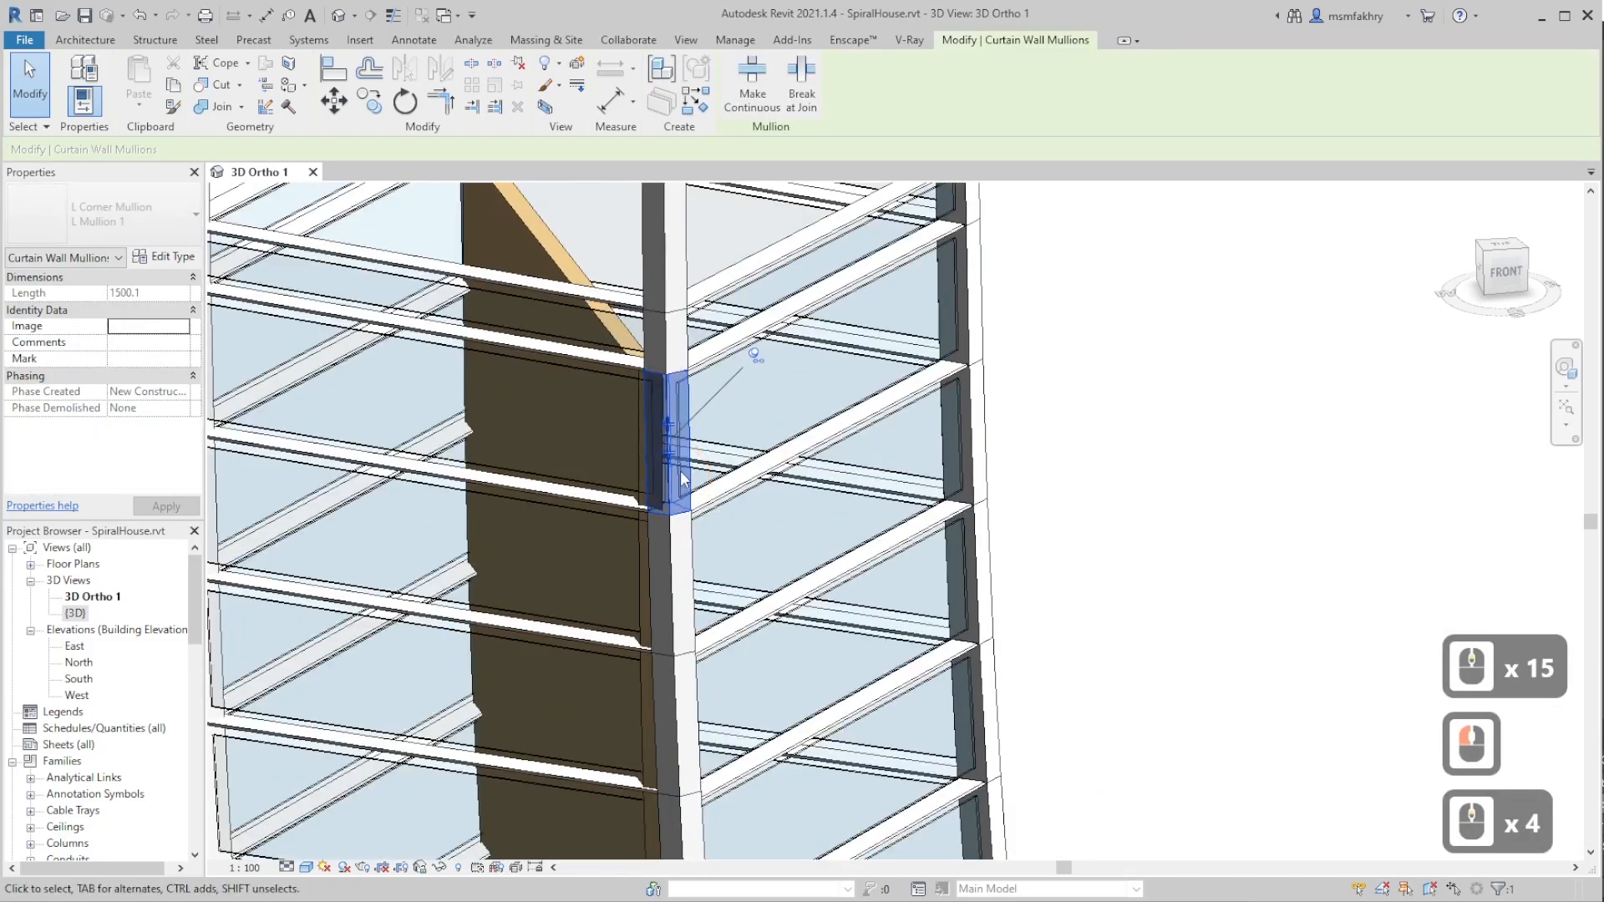
scroll(675, 440, down, 7)
scroll(673, 440, down, 2)
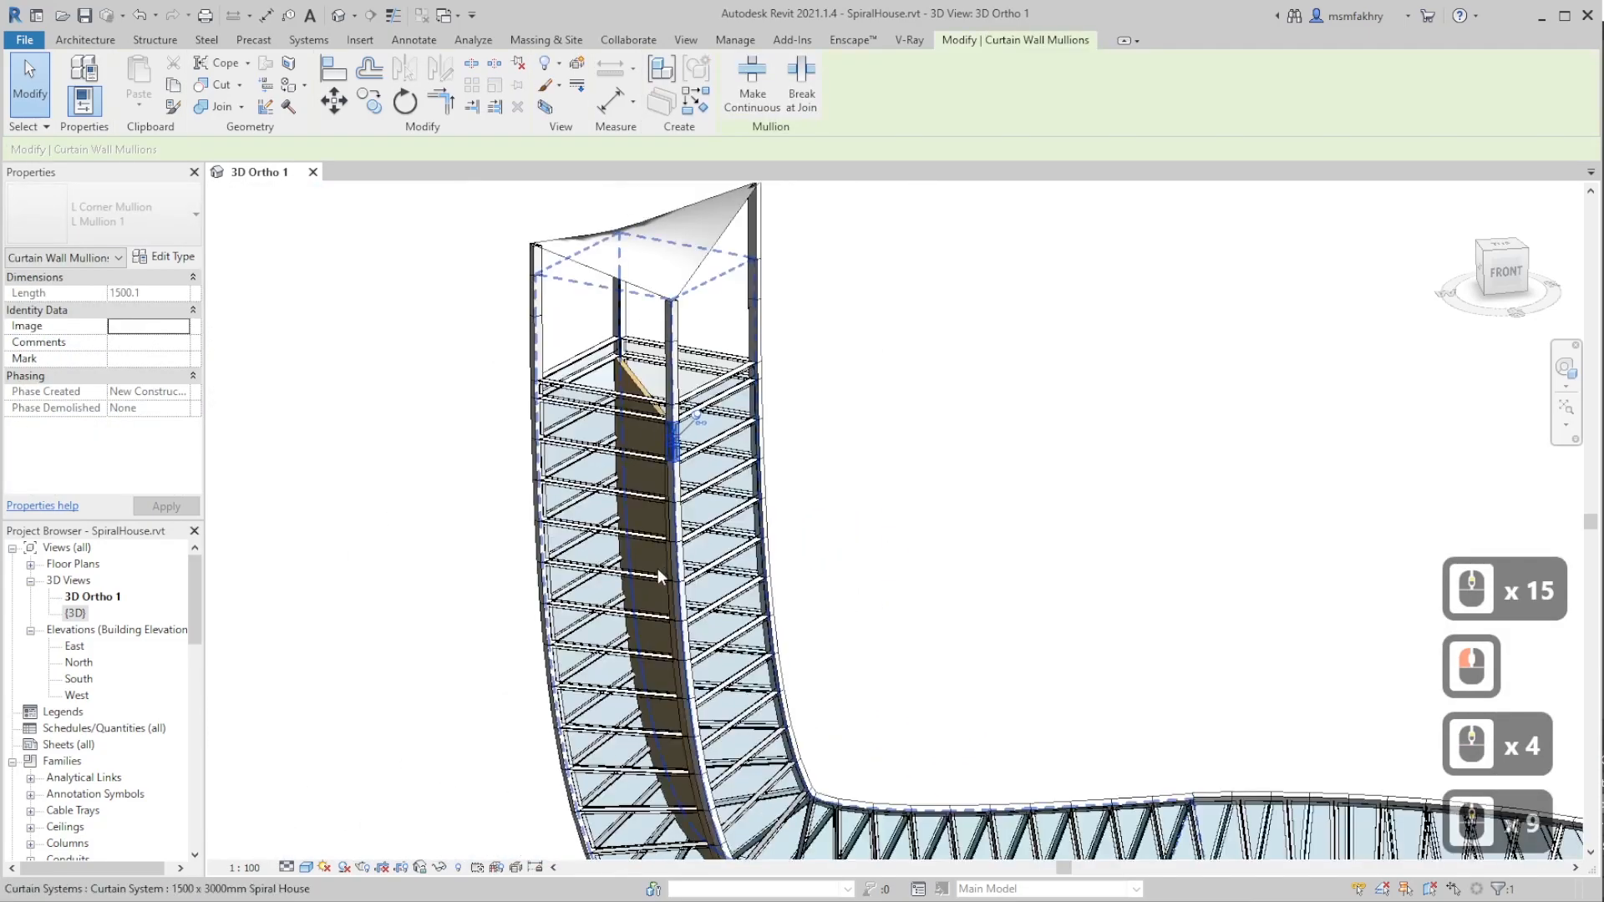
scroll(650, 551, down, 1)
scroll(676, 418, up, 4)
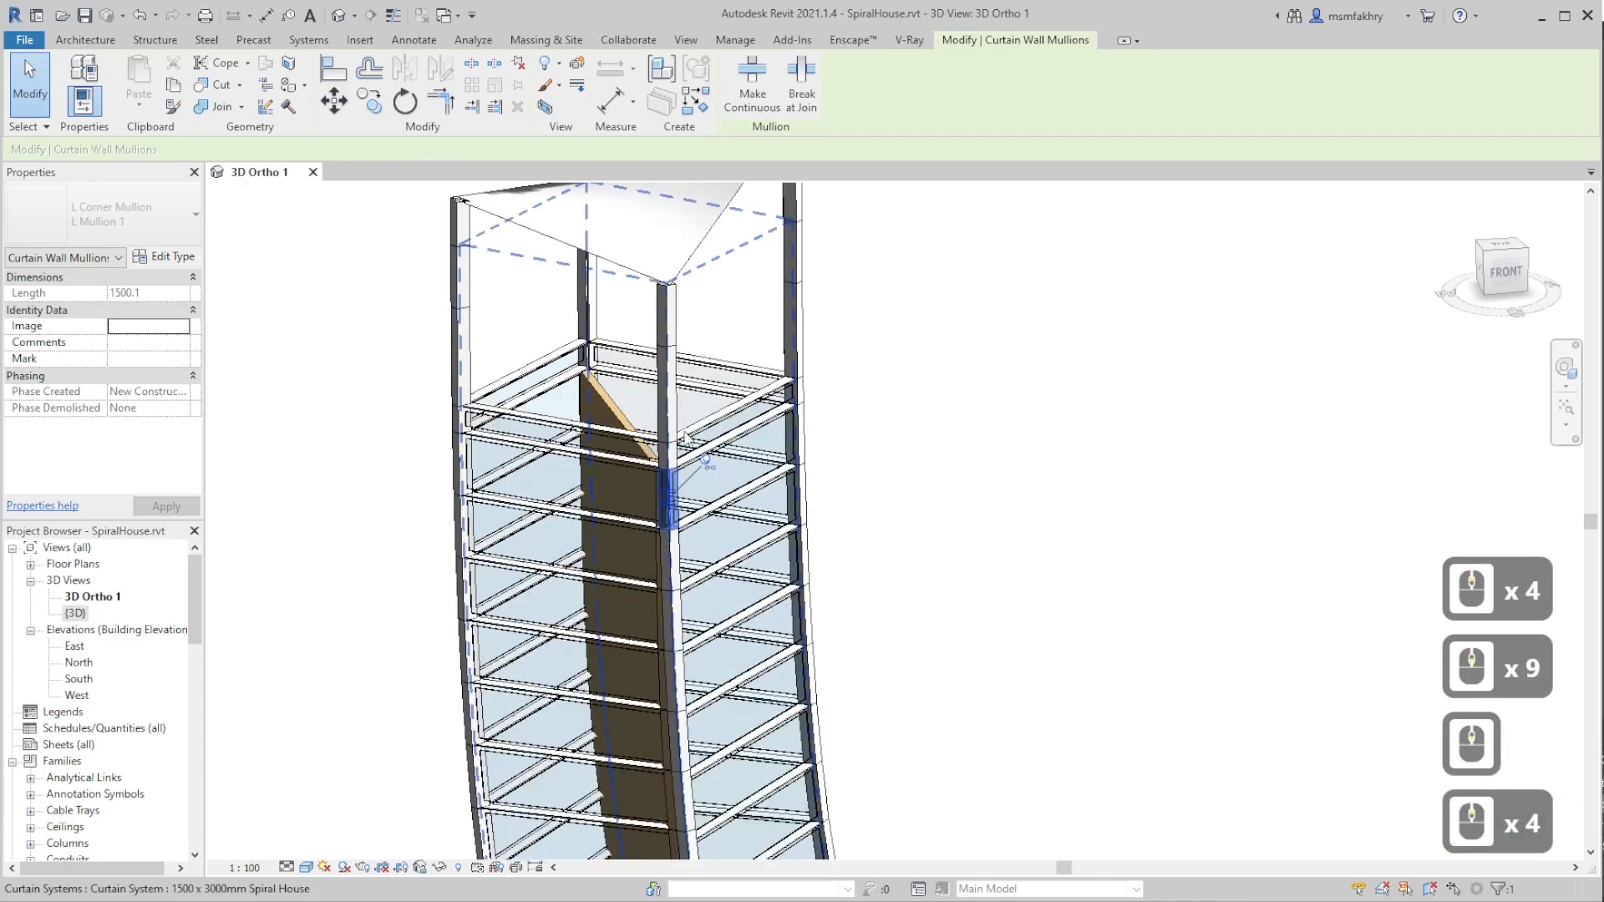
scroll(693, 468, down, 2)
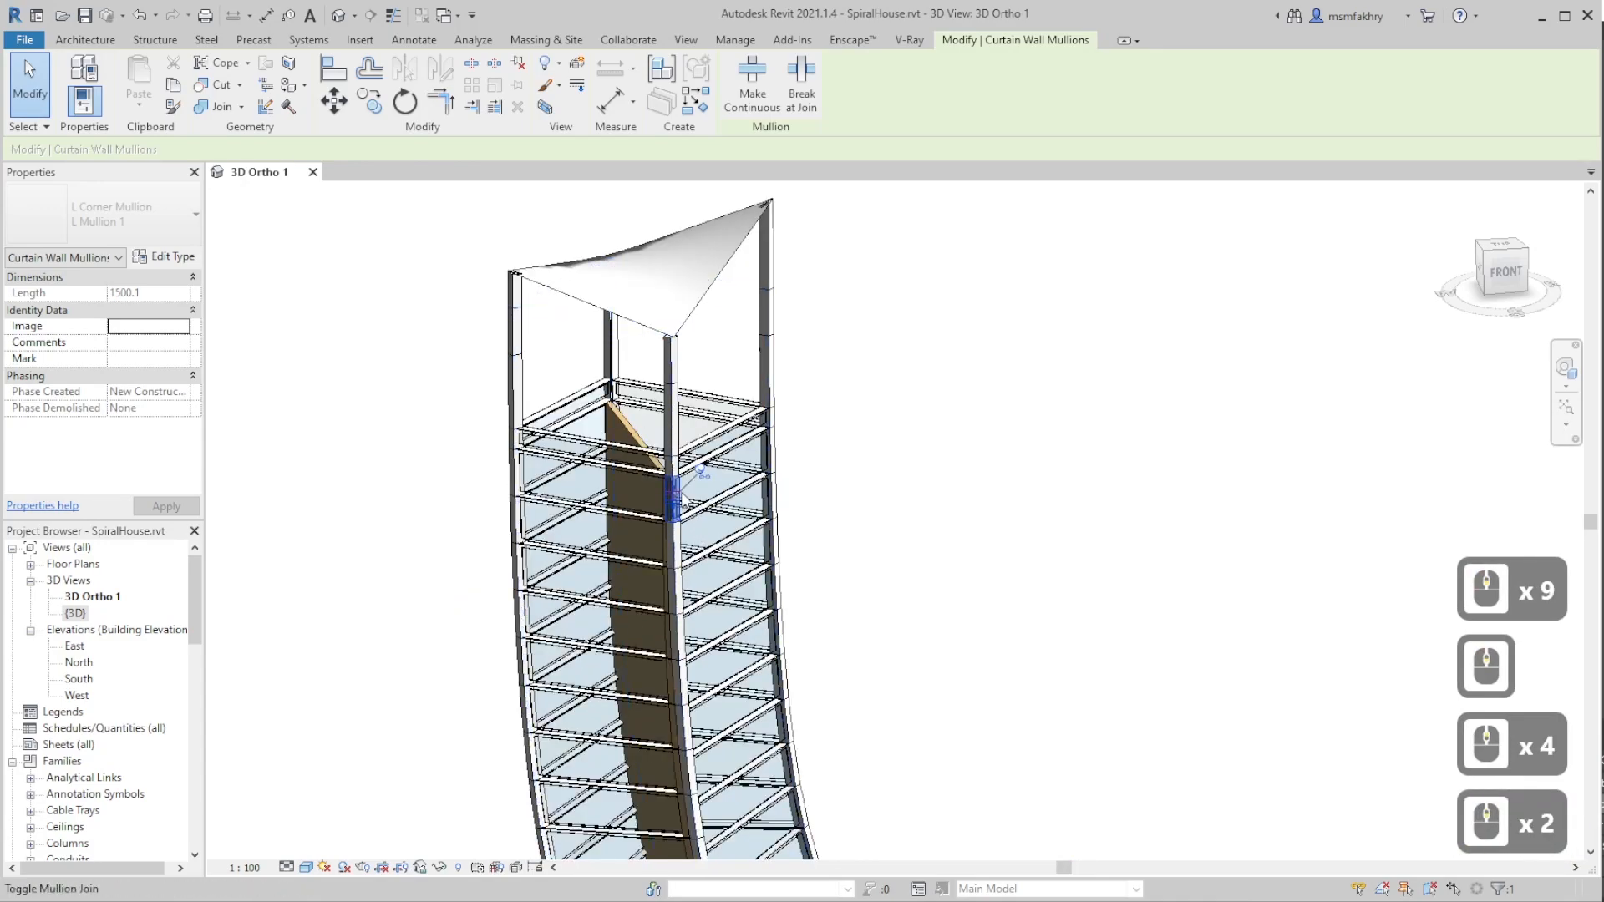
scroll(669, 520, up, 2)
scroll(679, 431, down, 6)
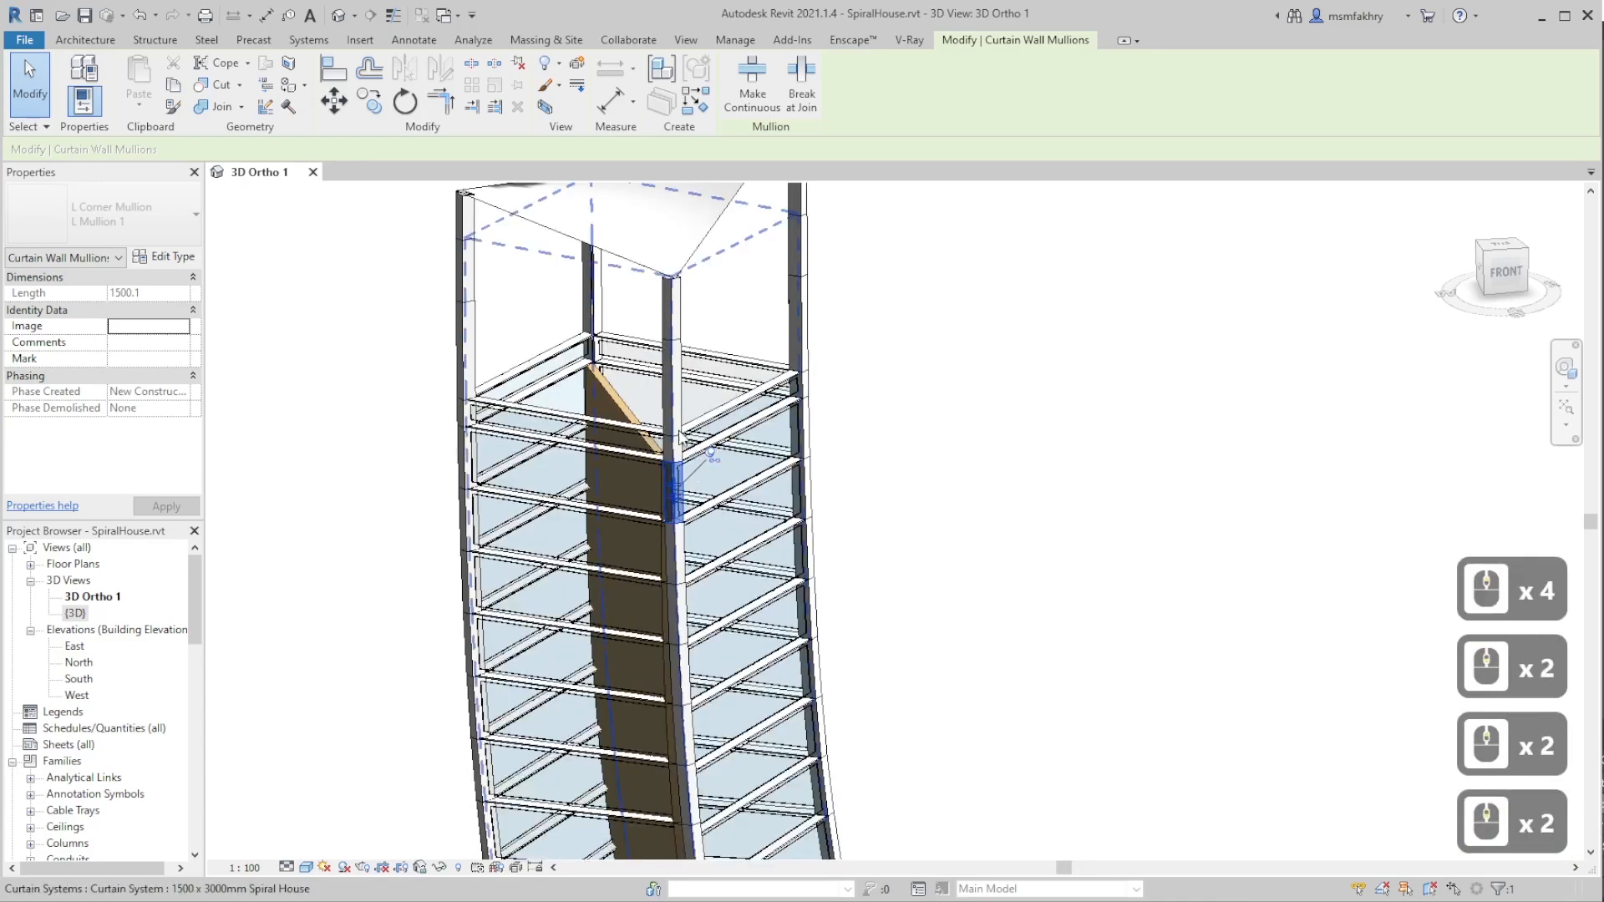
scroll(667, 456, up, 2)
- Find the L Corner Mullion family in the project and review the type properties of L Mullion 1, copying its material name
drag(198, 588, 184, 639)
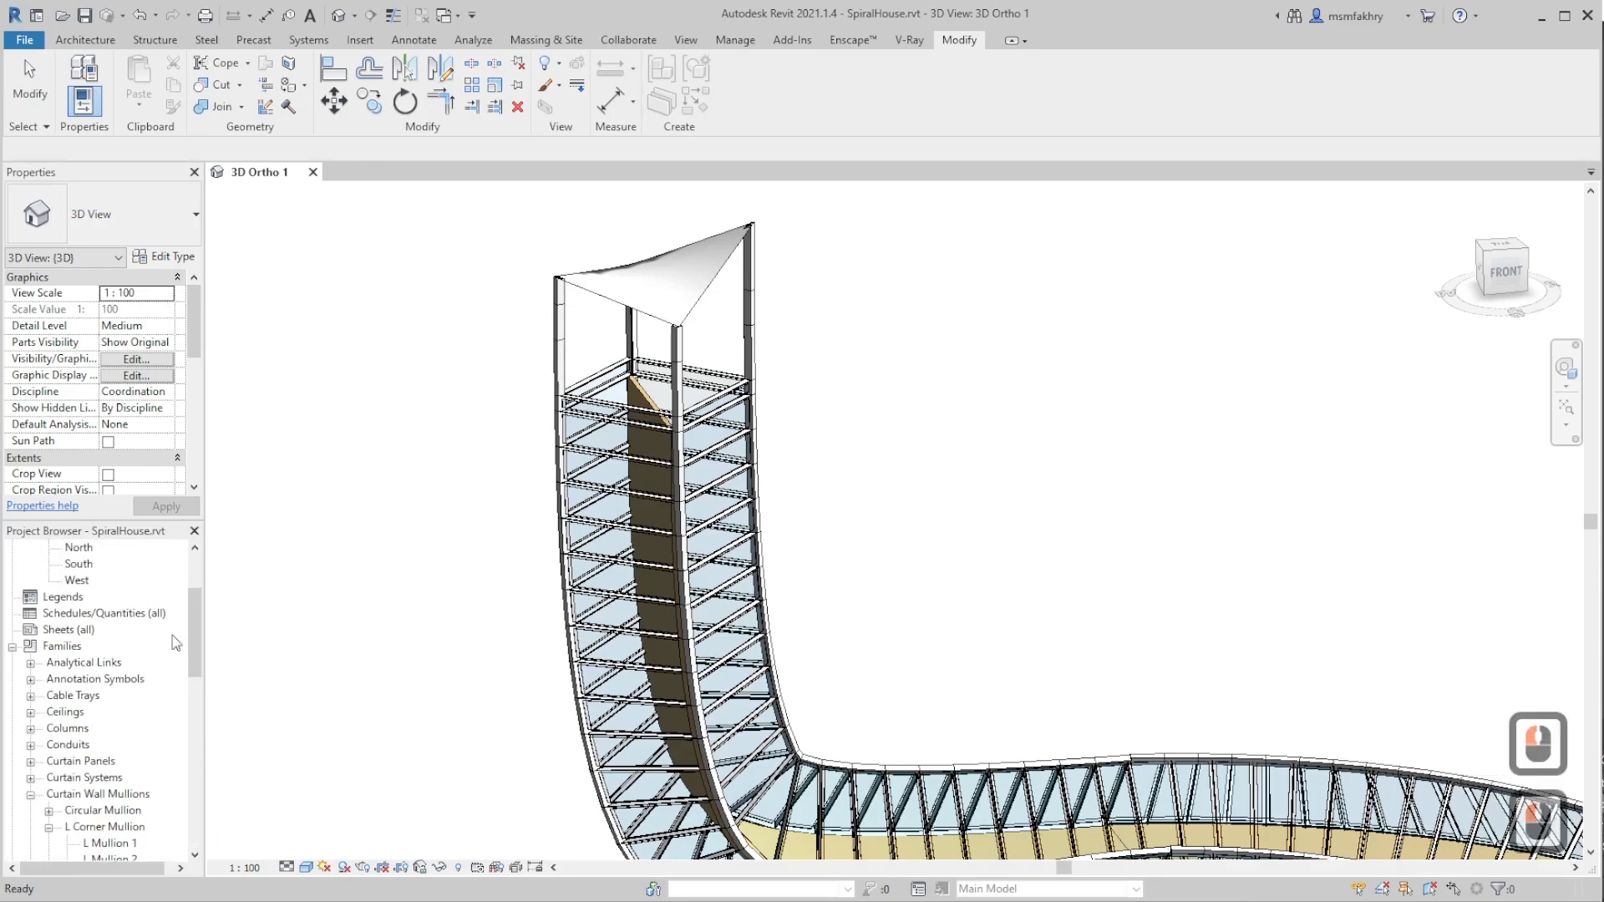
double_click(14, 649)
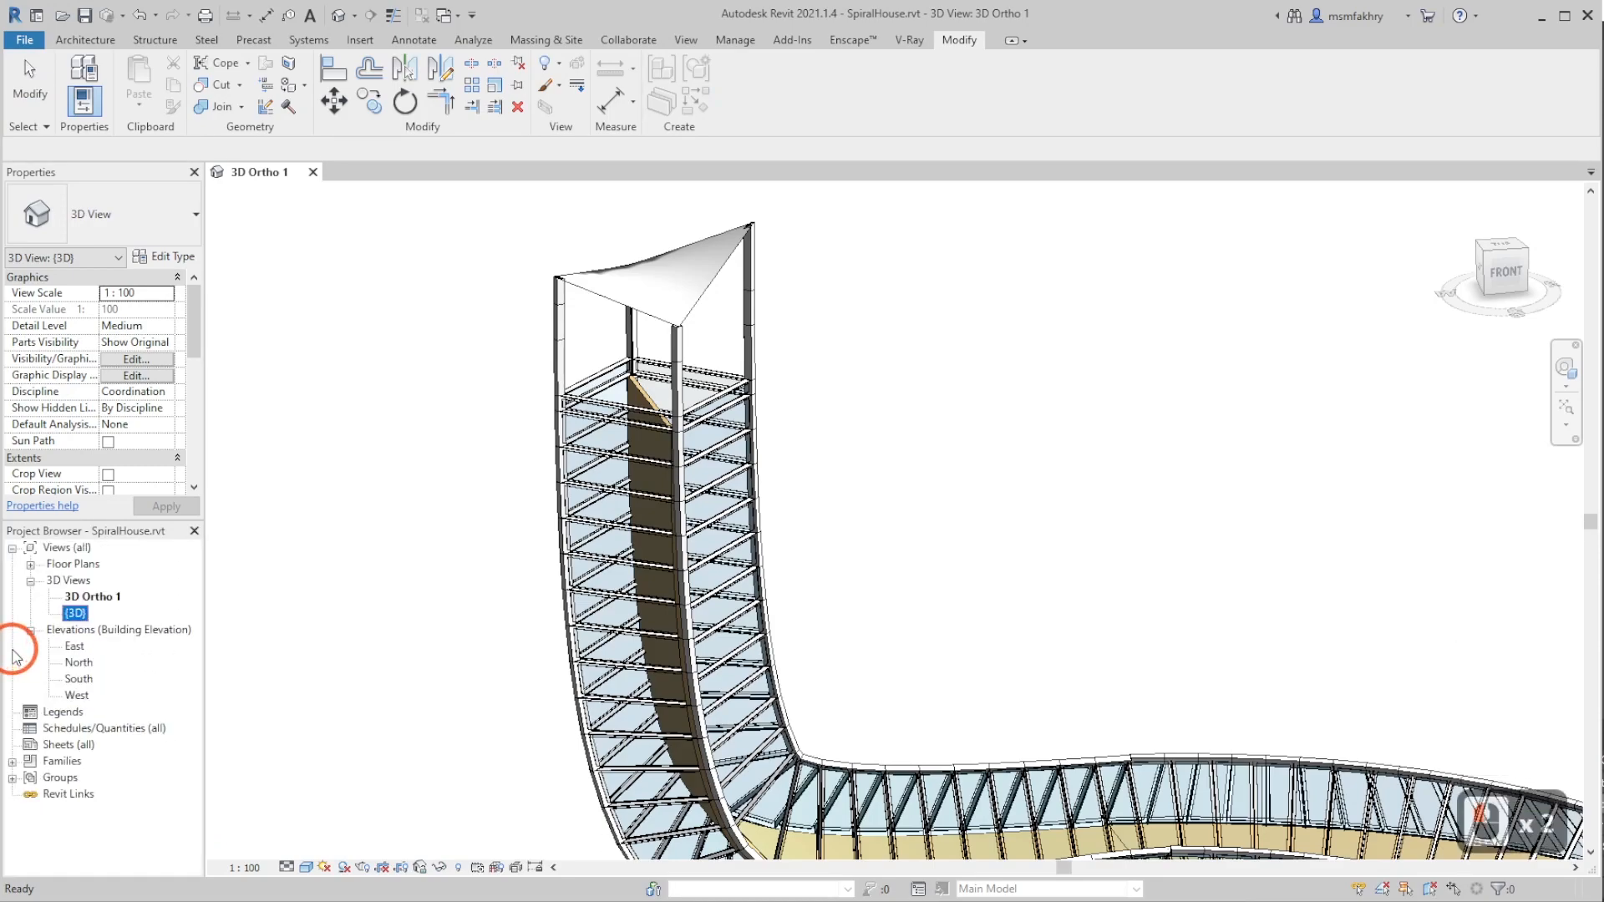
double_click(12, 762)
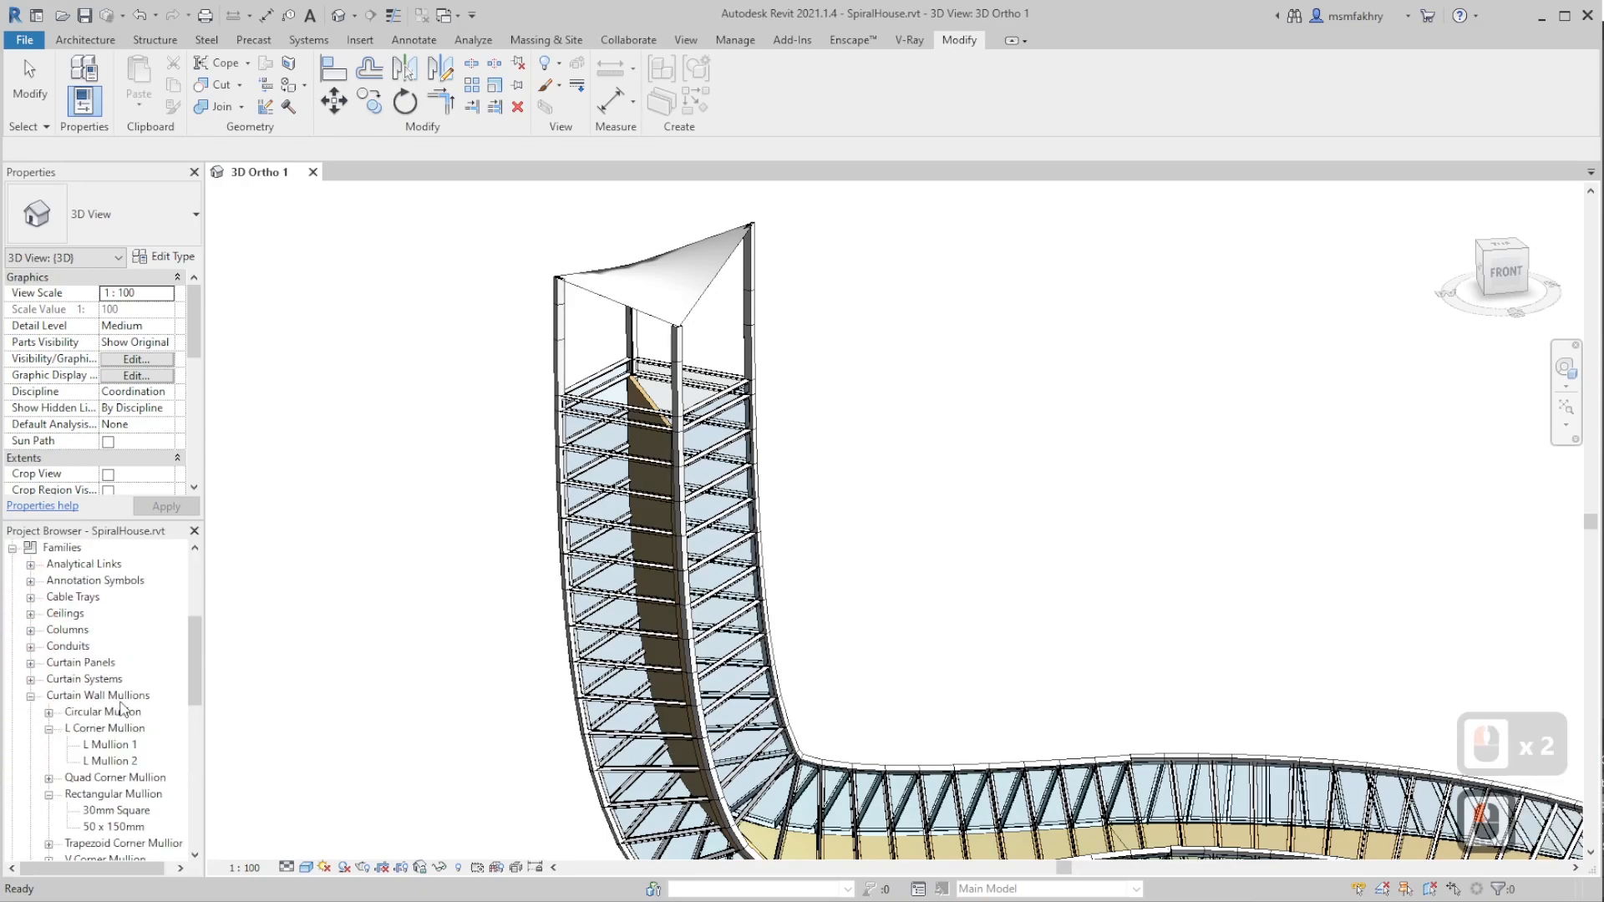
click(32, 699)
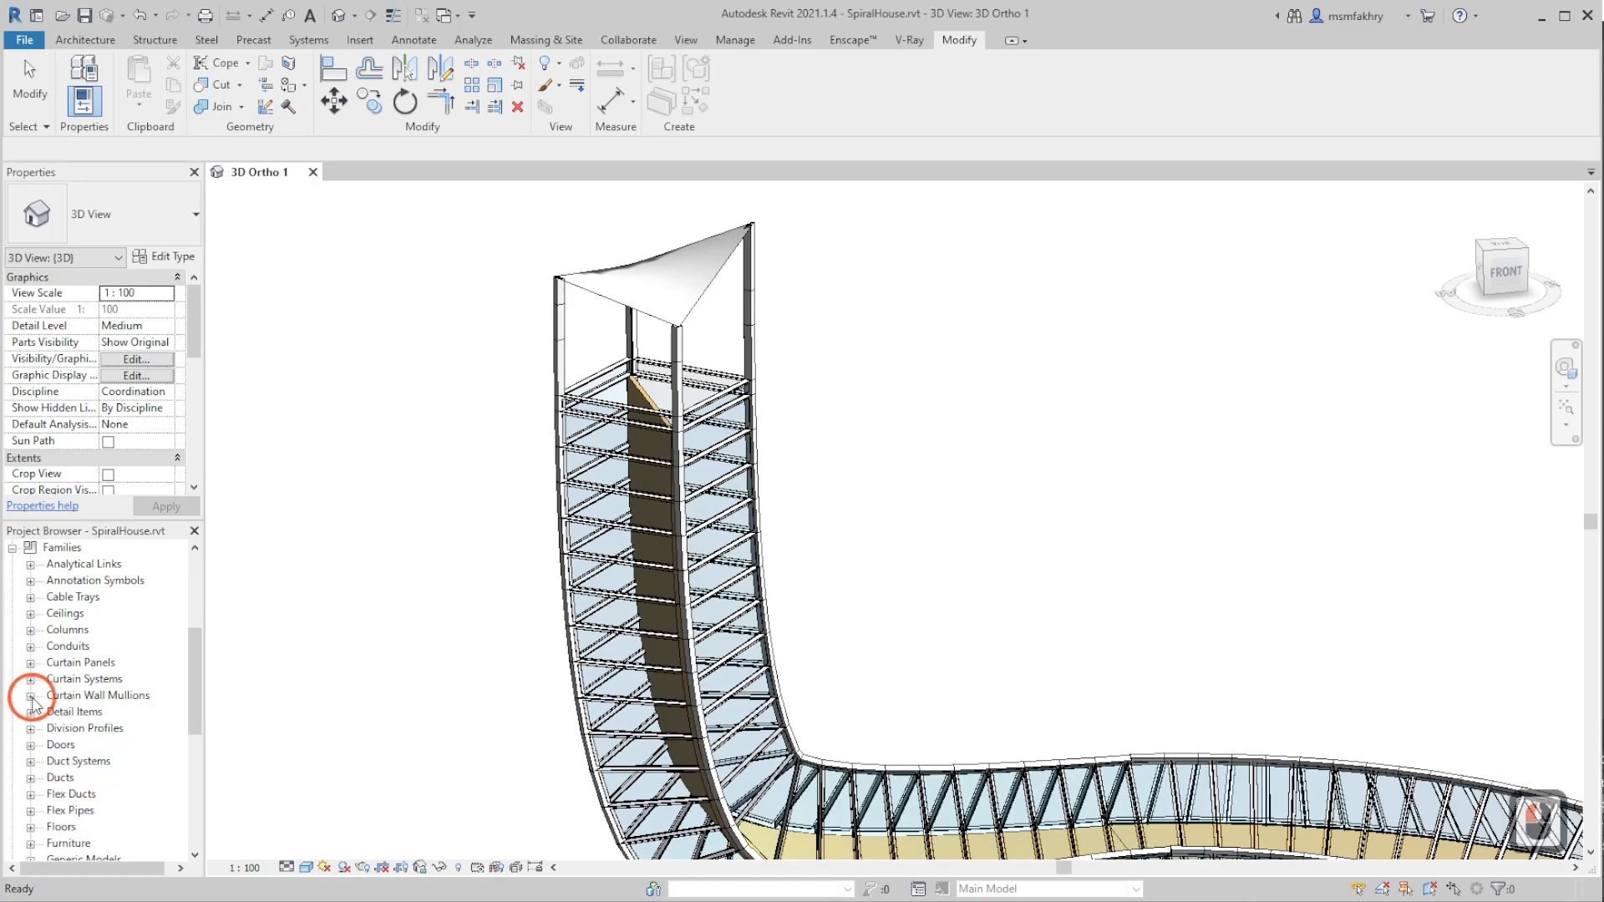
click(32, 698)
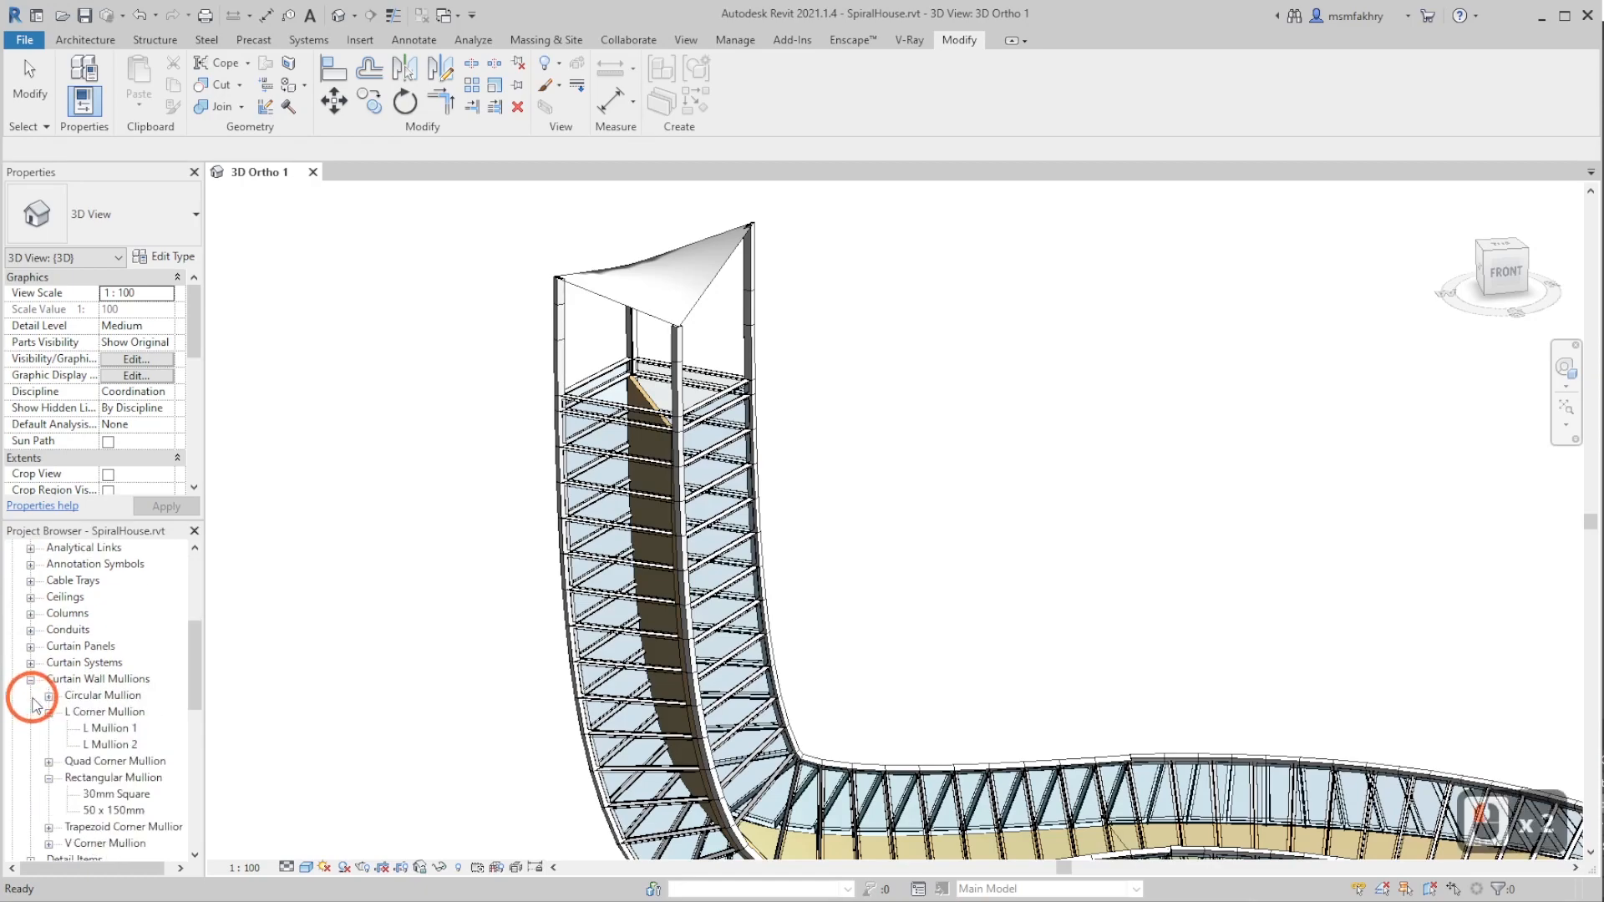
double_click(109, 729)
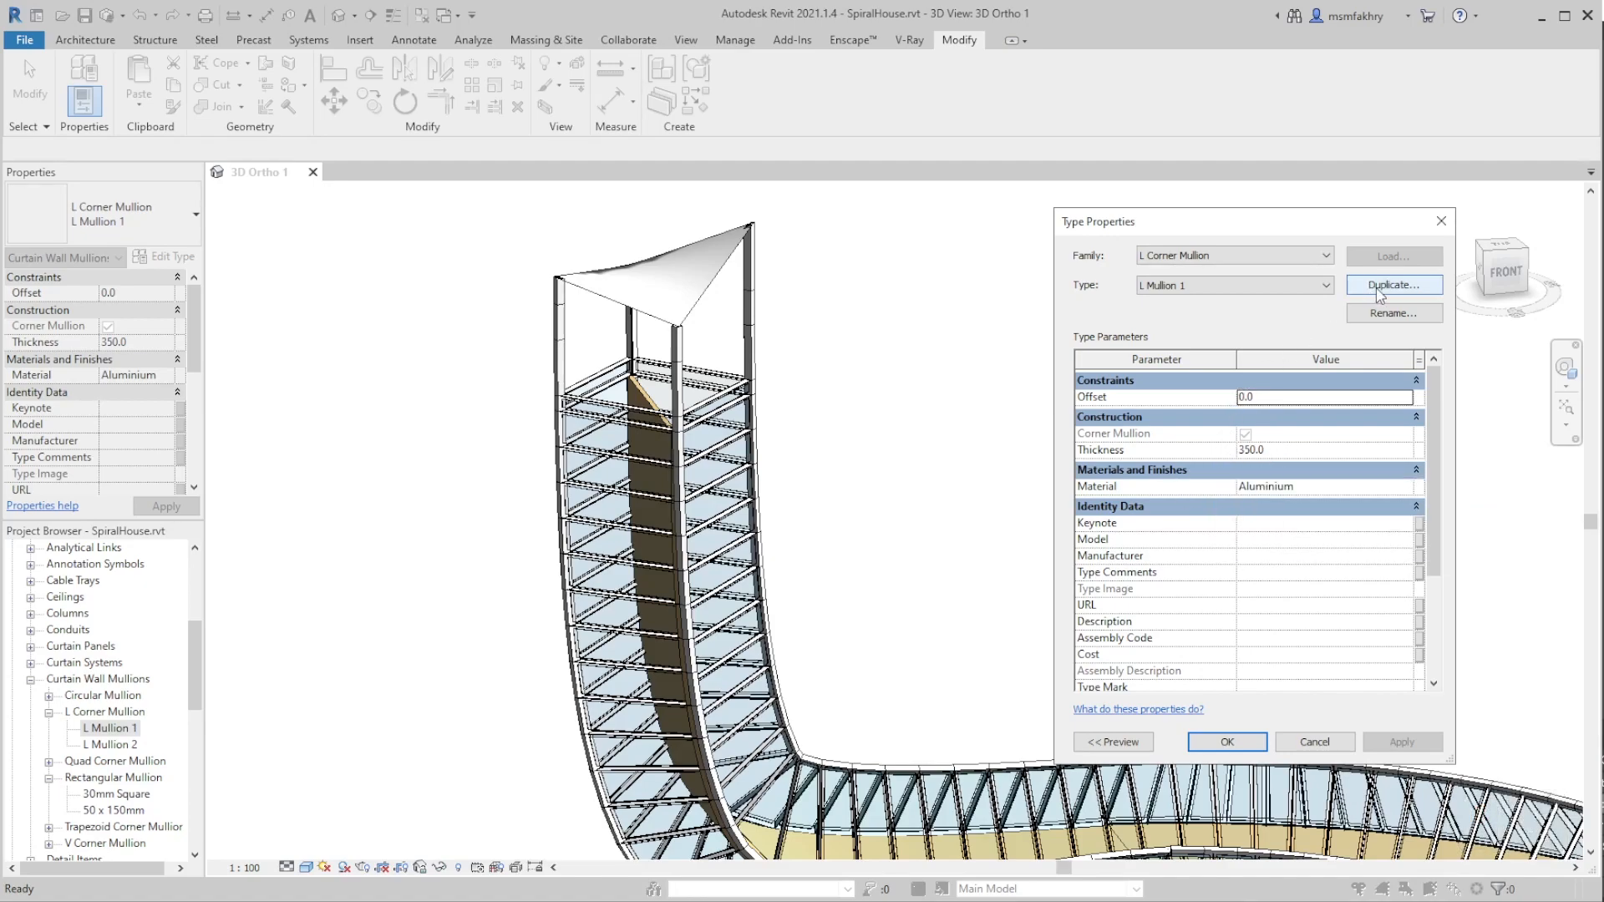
click(1322, 487)
key(ctrl+c)
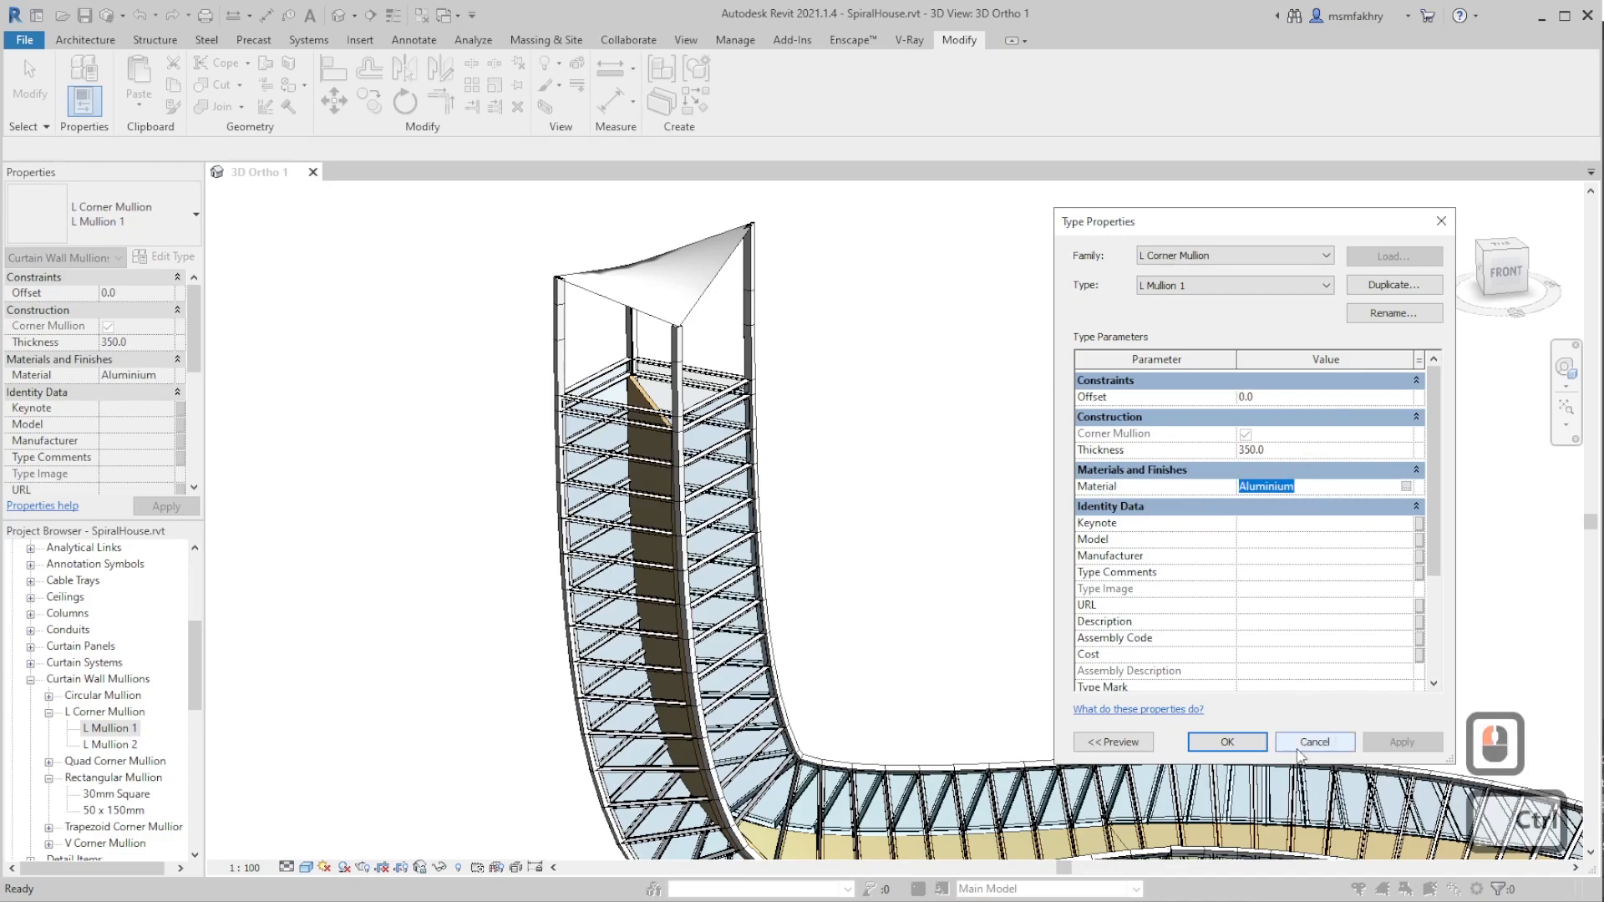
click(1313, 743)
- Review the offset, thickness and material in the type properties of L Mullion 2 without changing them
double_click(93, 746)
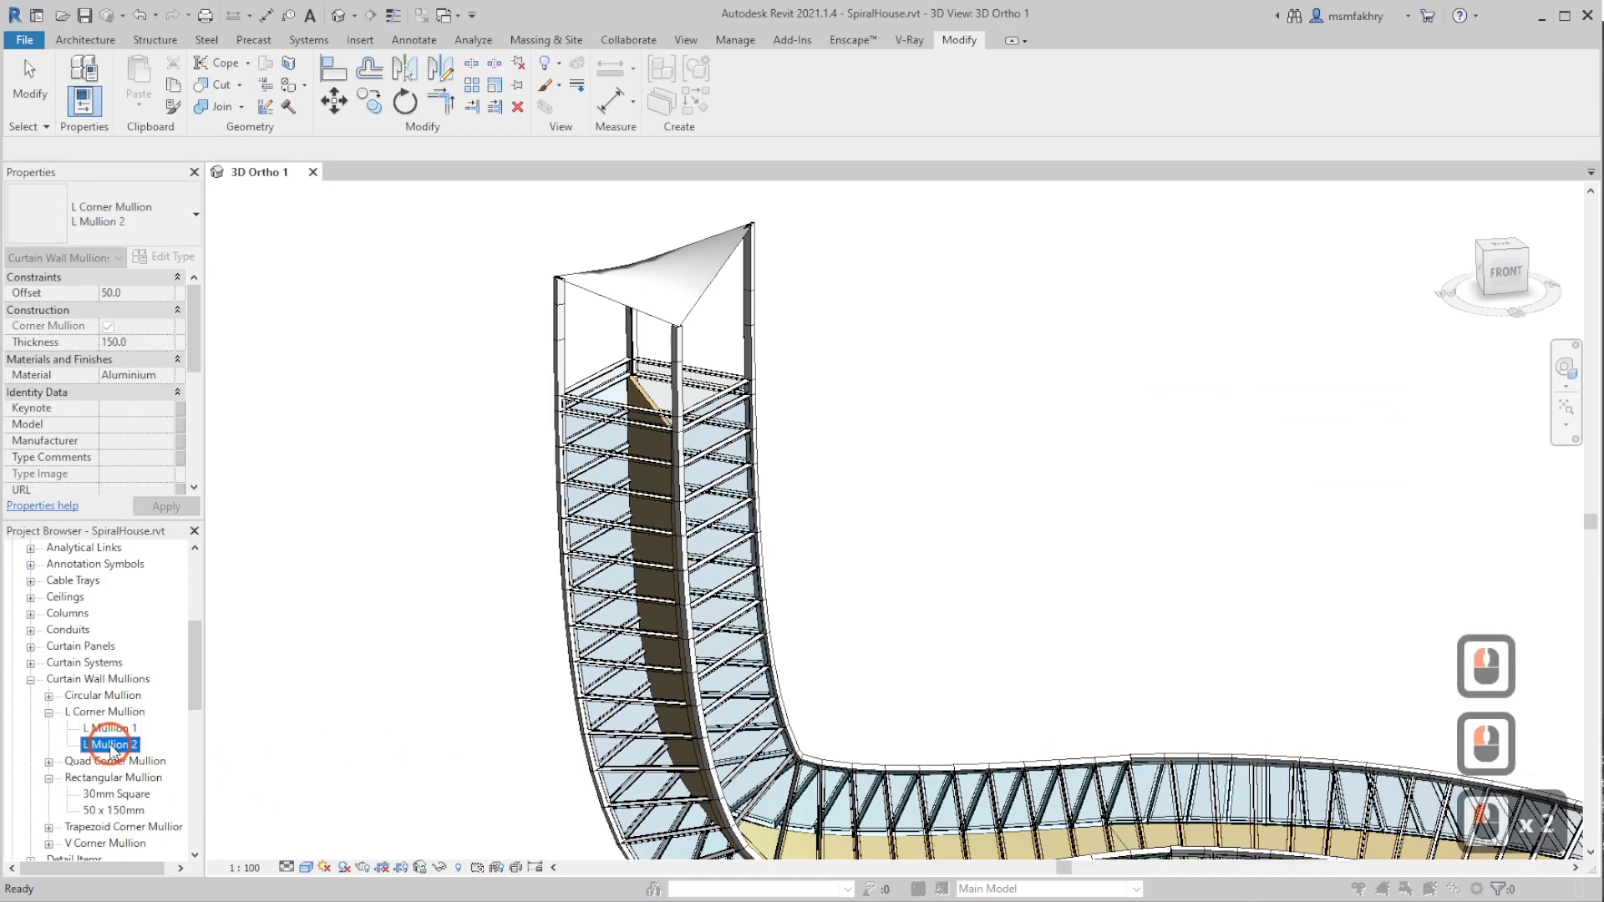
click(1295, 428)
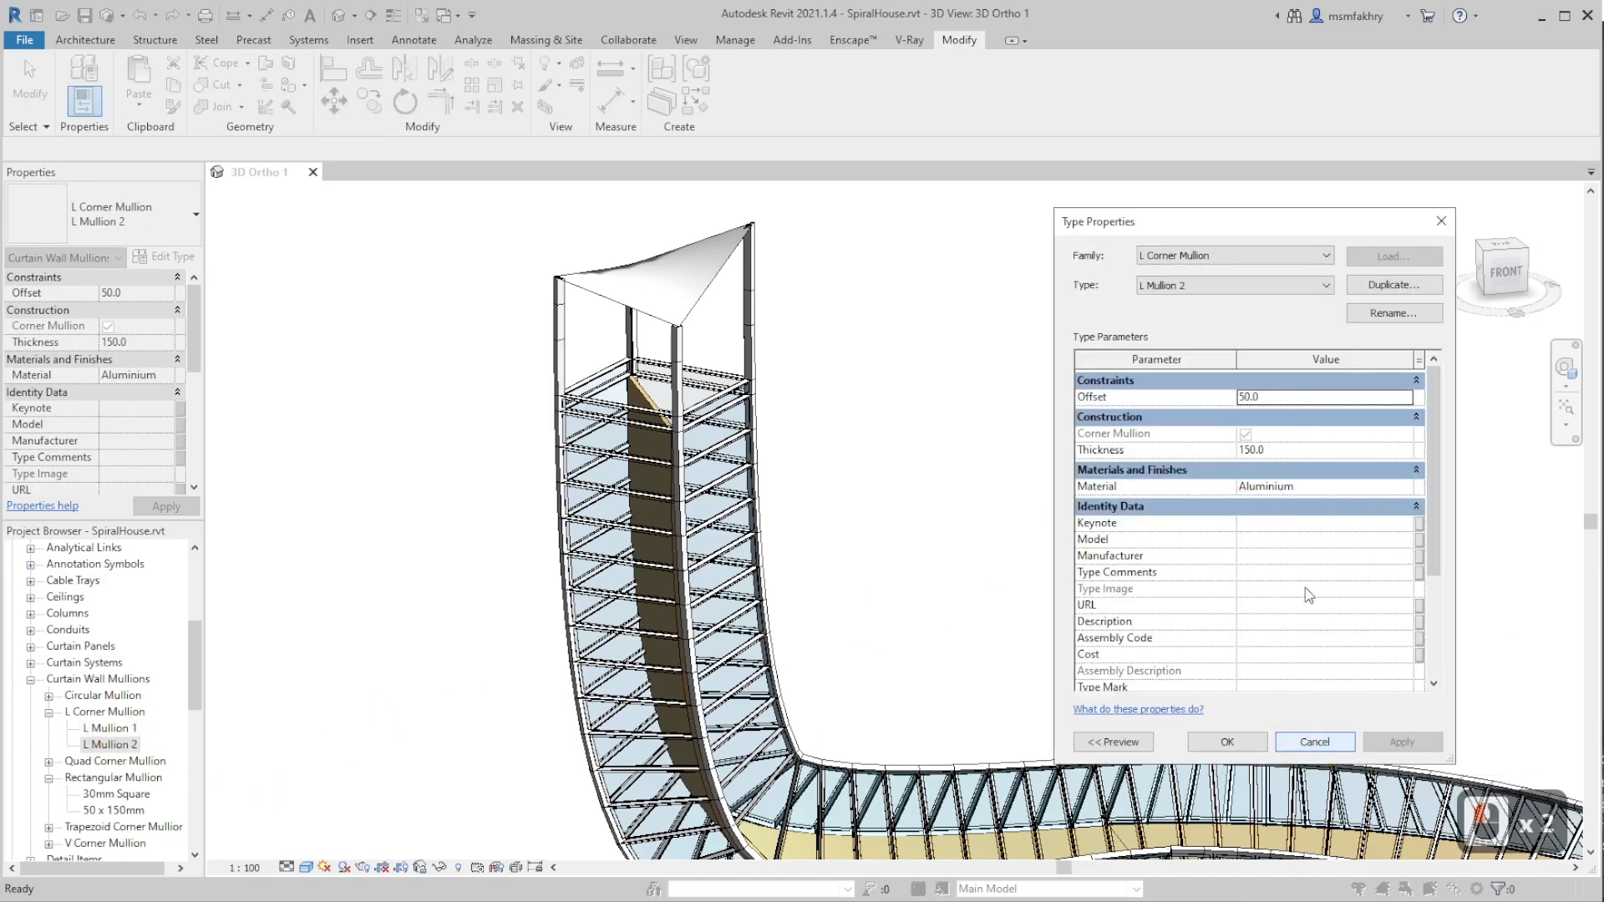
click(1297, 448)
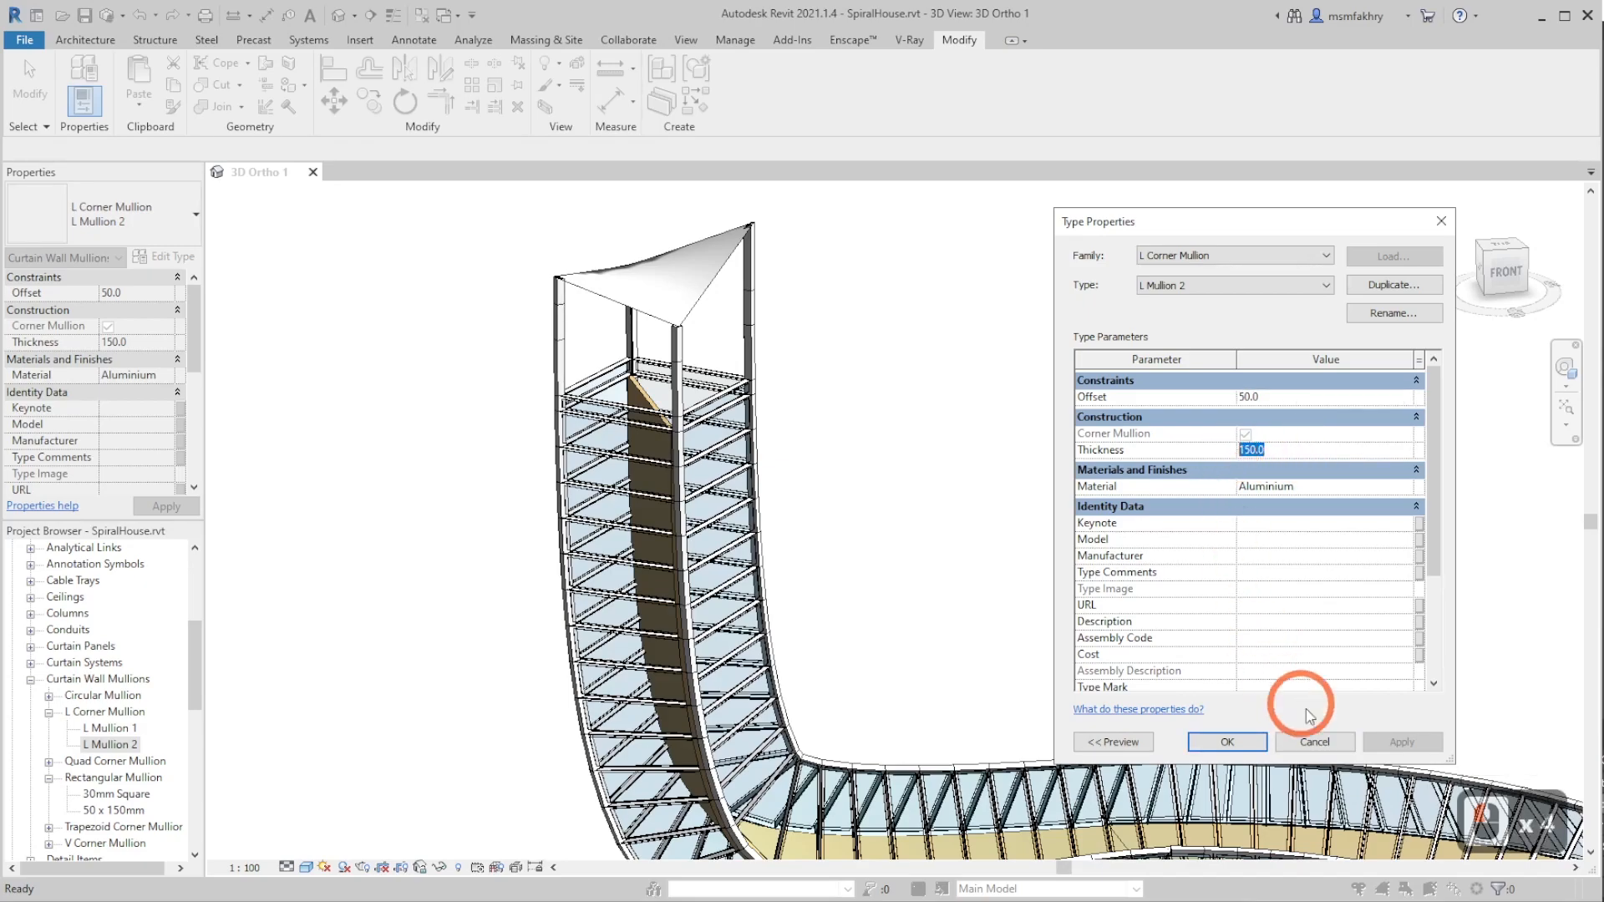
click(1314, 742)
- Check which L Corner Mullion type the shaft's corner mullion beside the top of the stair wall uses
click(124, 728)
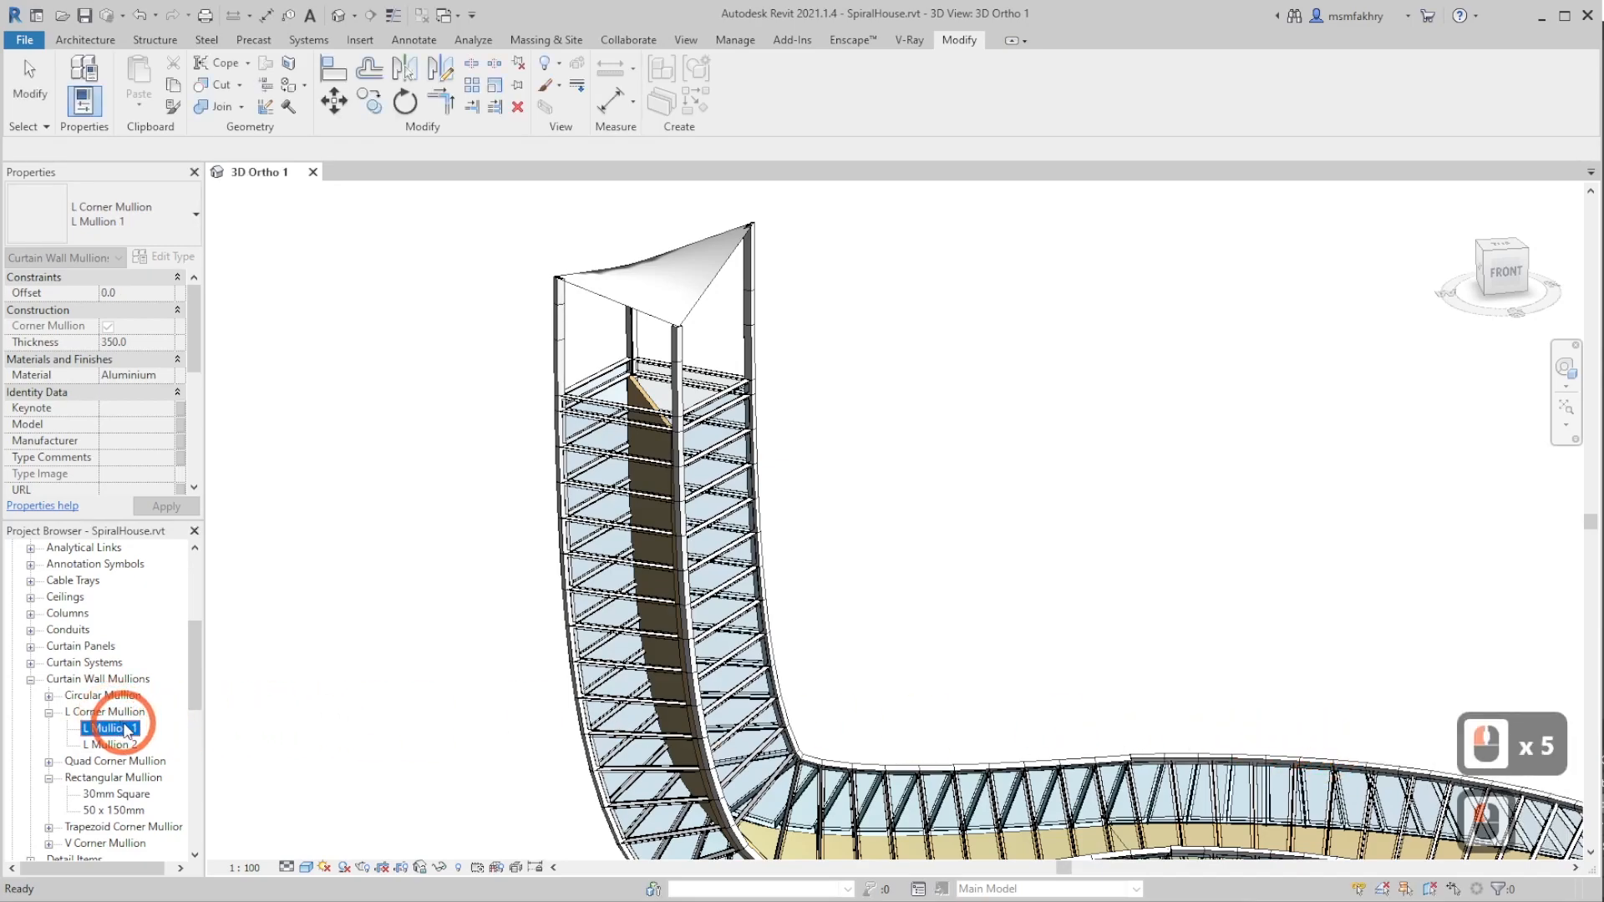
click(679, 448)
key(Tab)
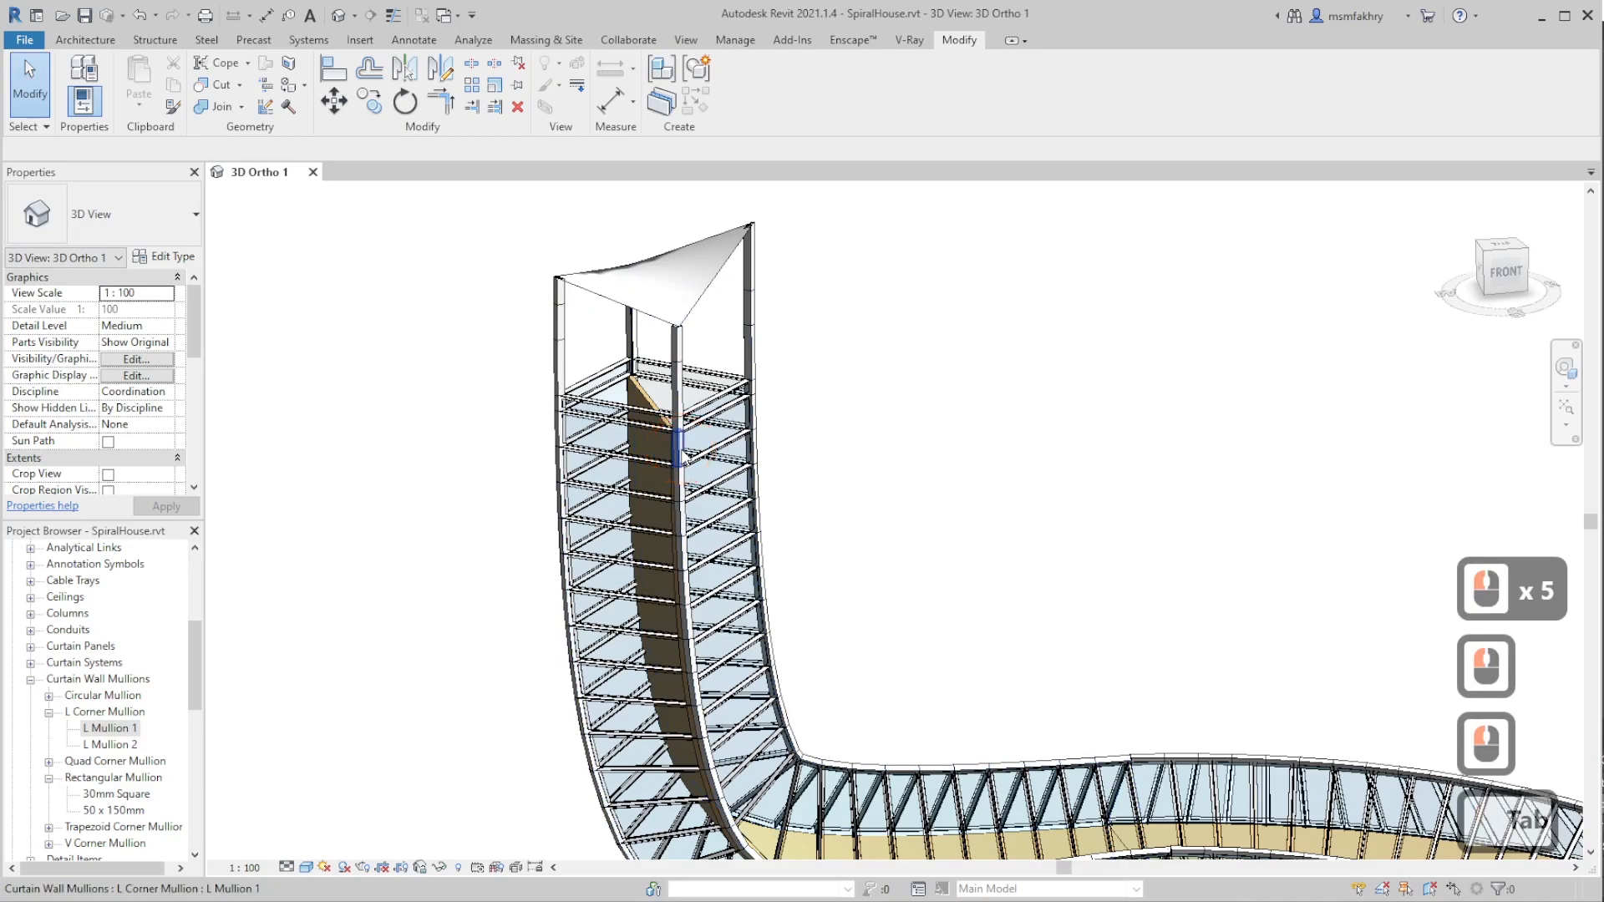
click(681, 450)
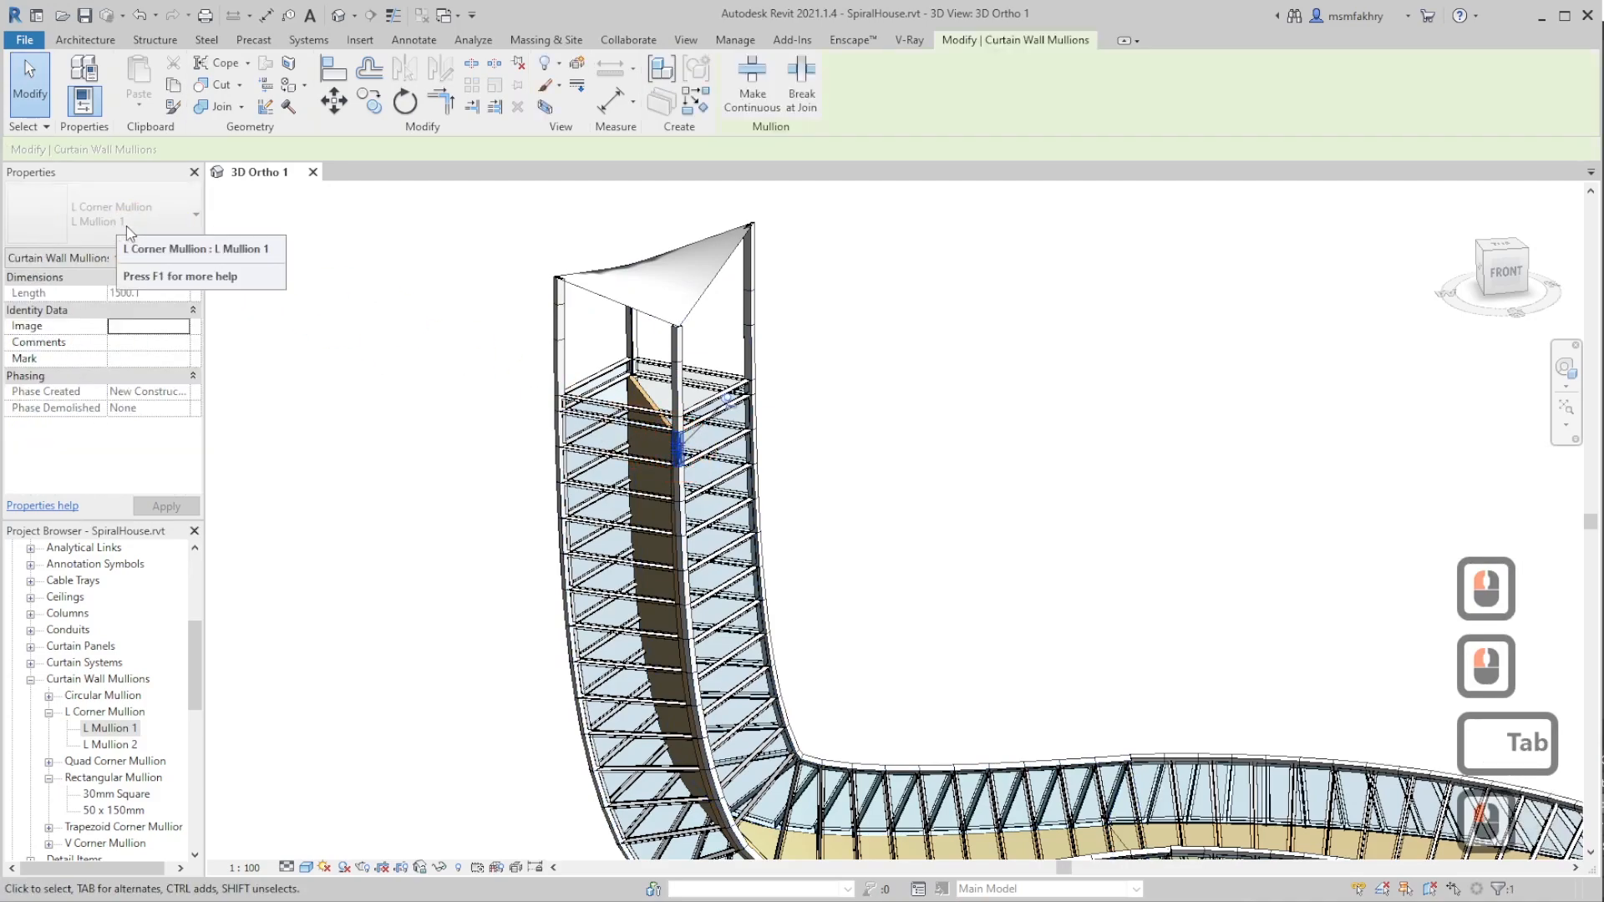
- Review the side 1 and side 2 widths in the type properties of the 30mm Square Rectangular Mullion
click(129, 797)
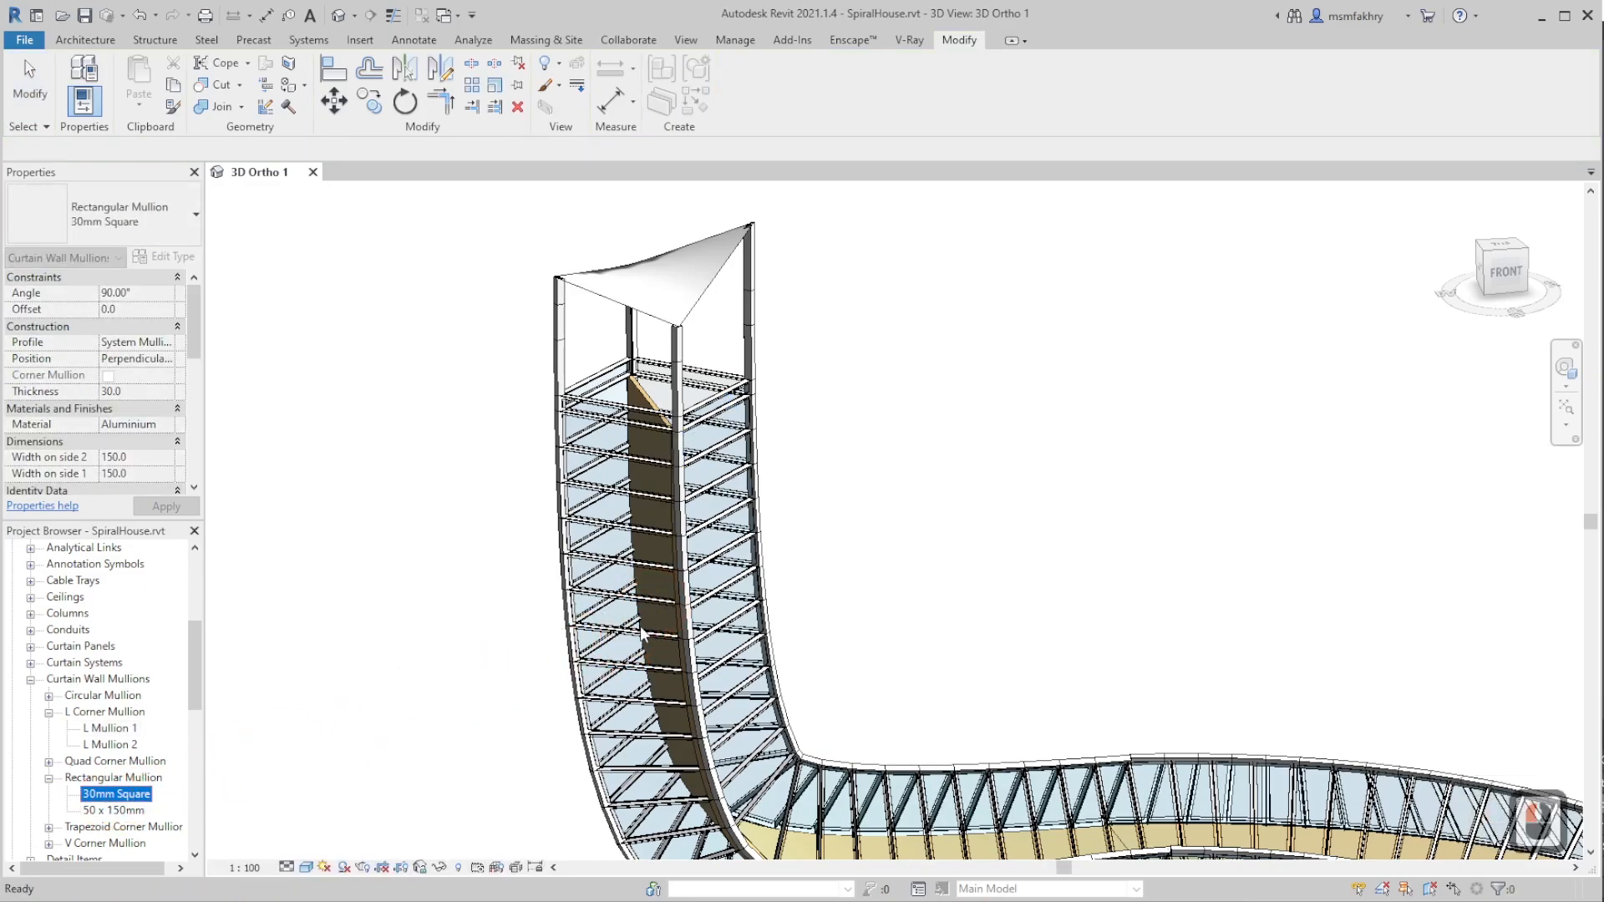
double_click(117, 798)
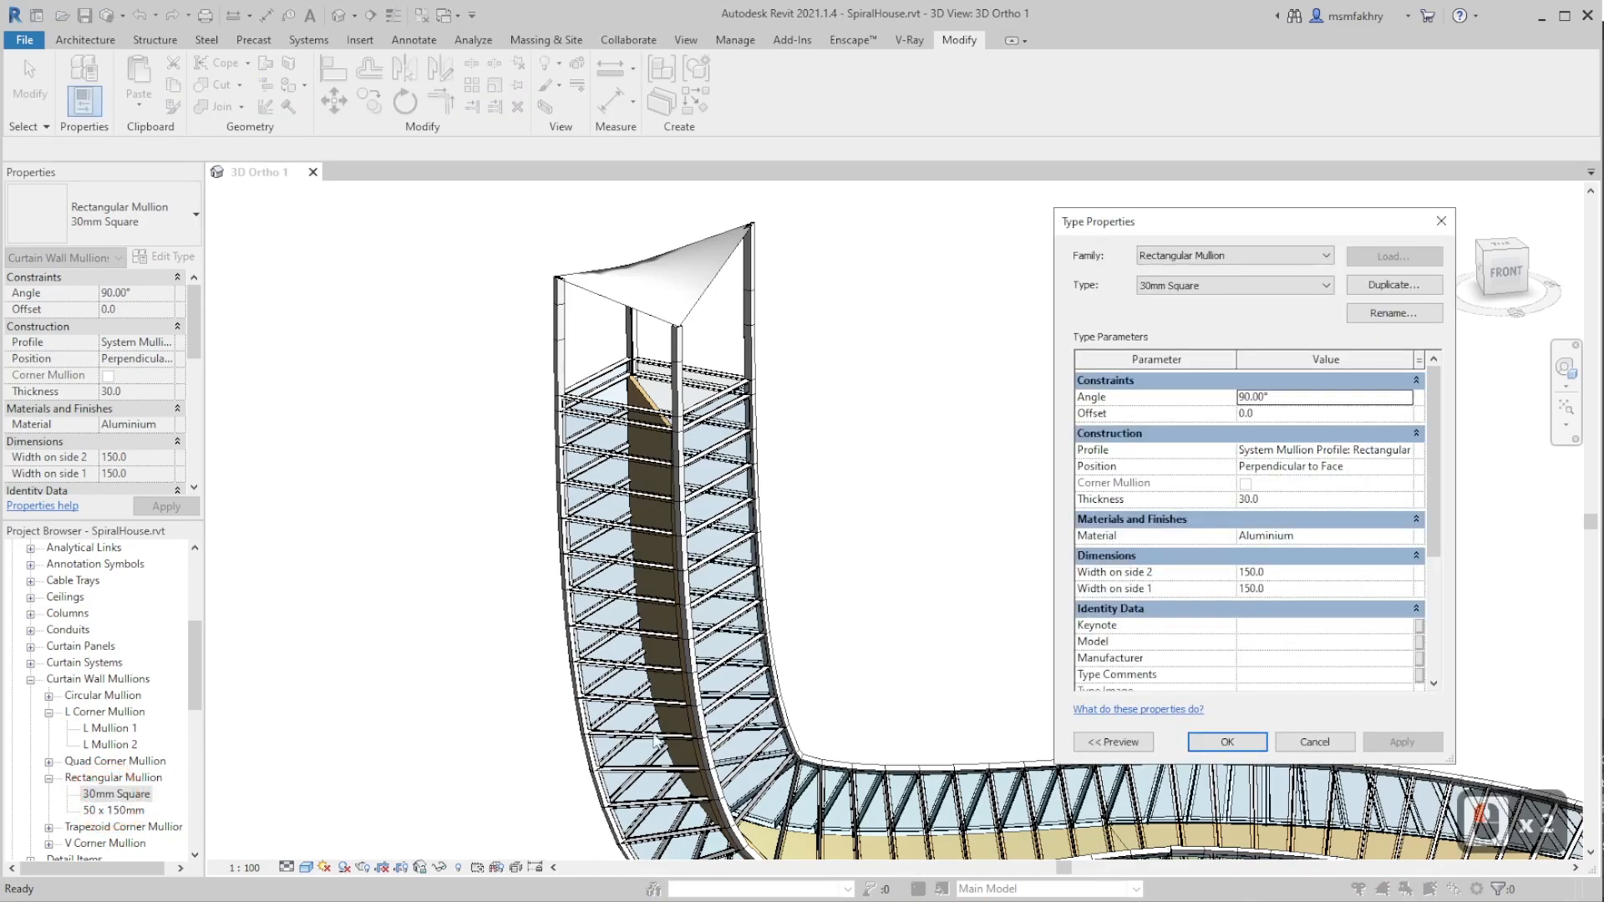
double_click(1304, 557)
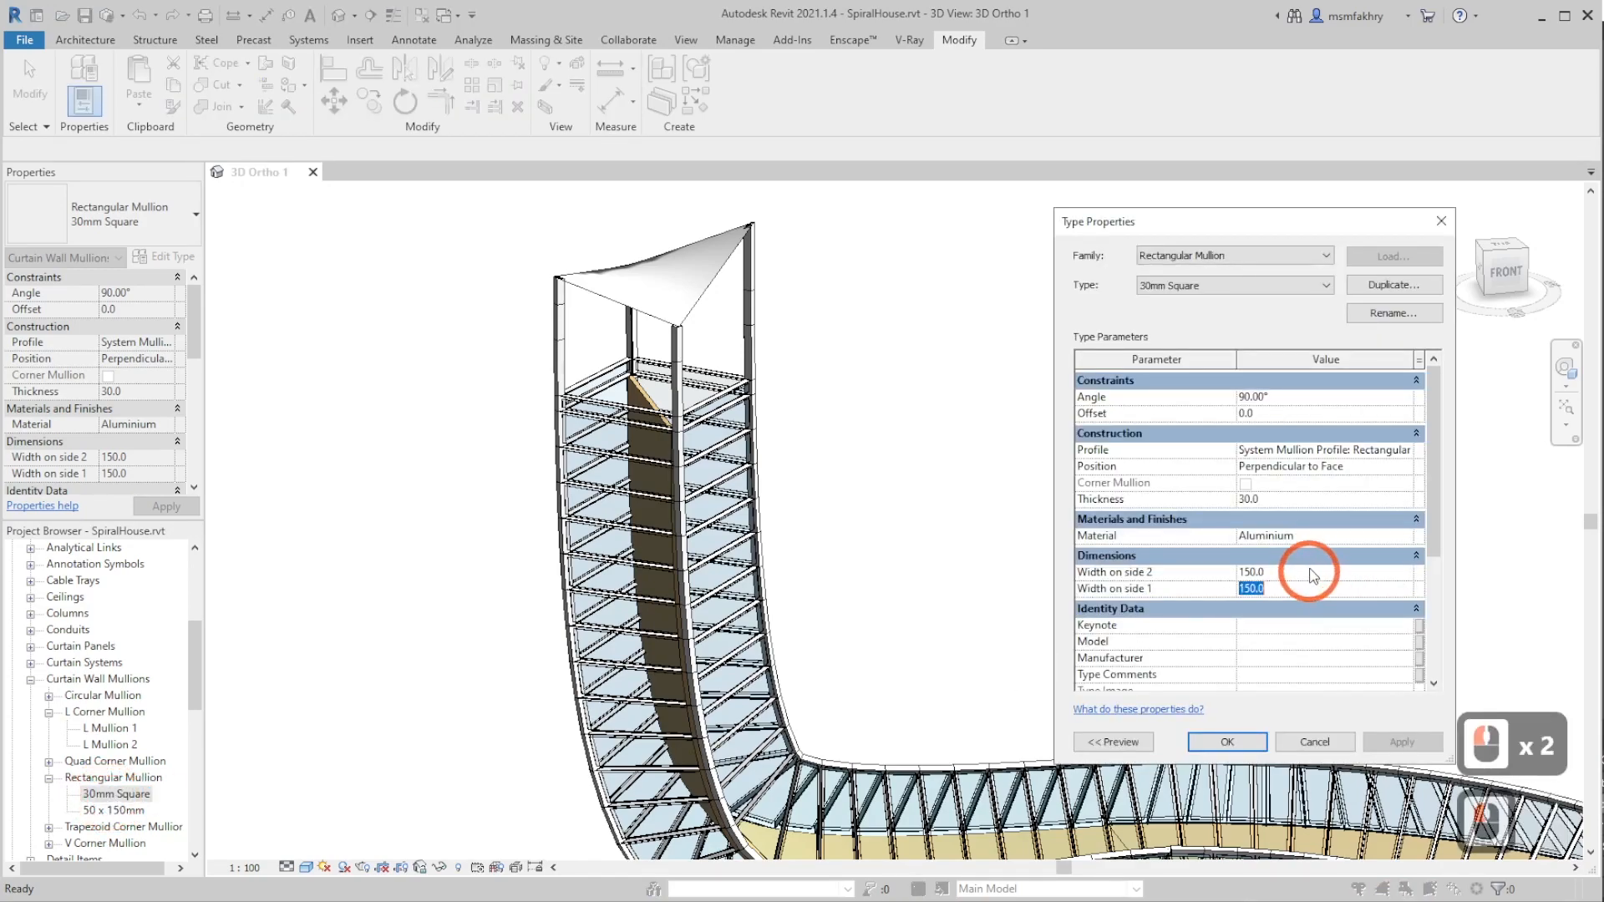
double_click(1394, 558)
double_click(1271, 573)
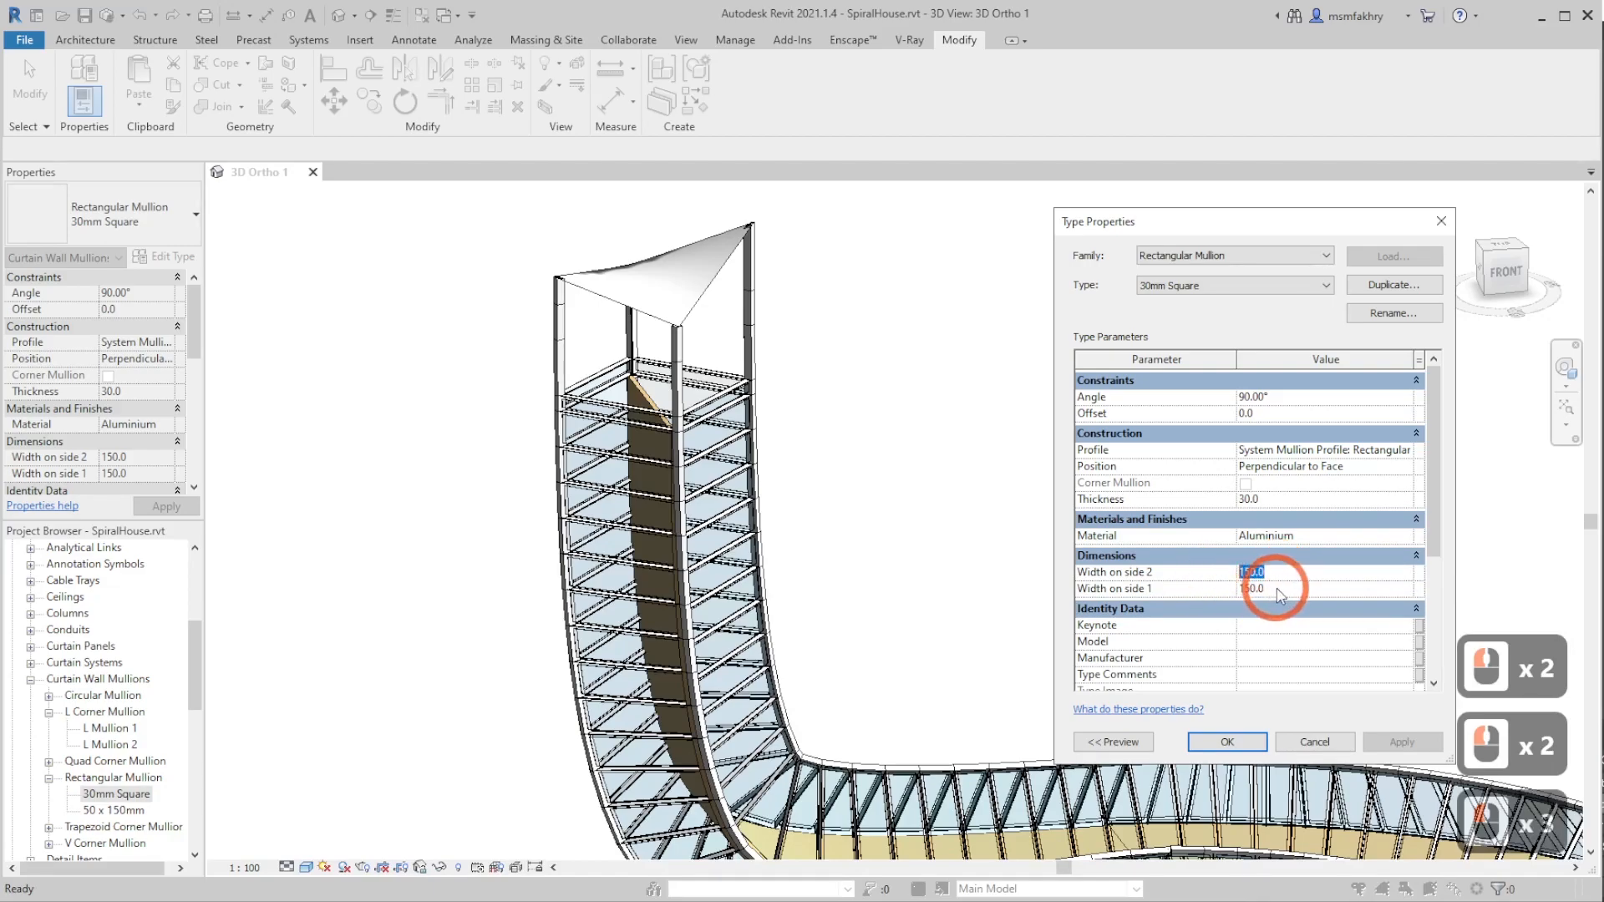
click(1283, 588)
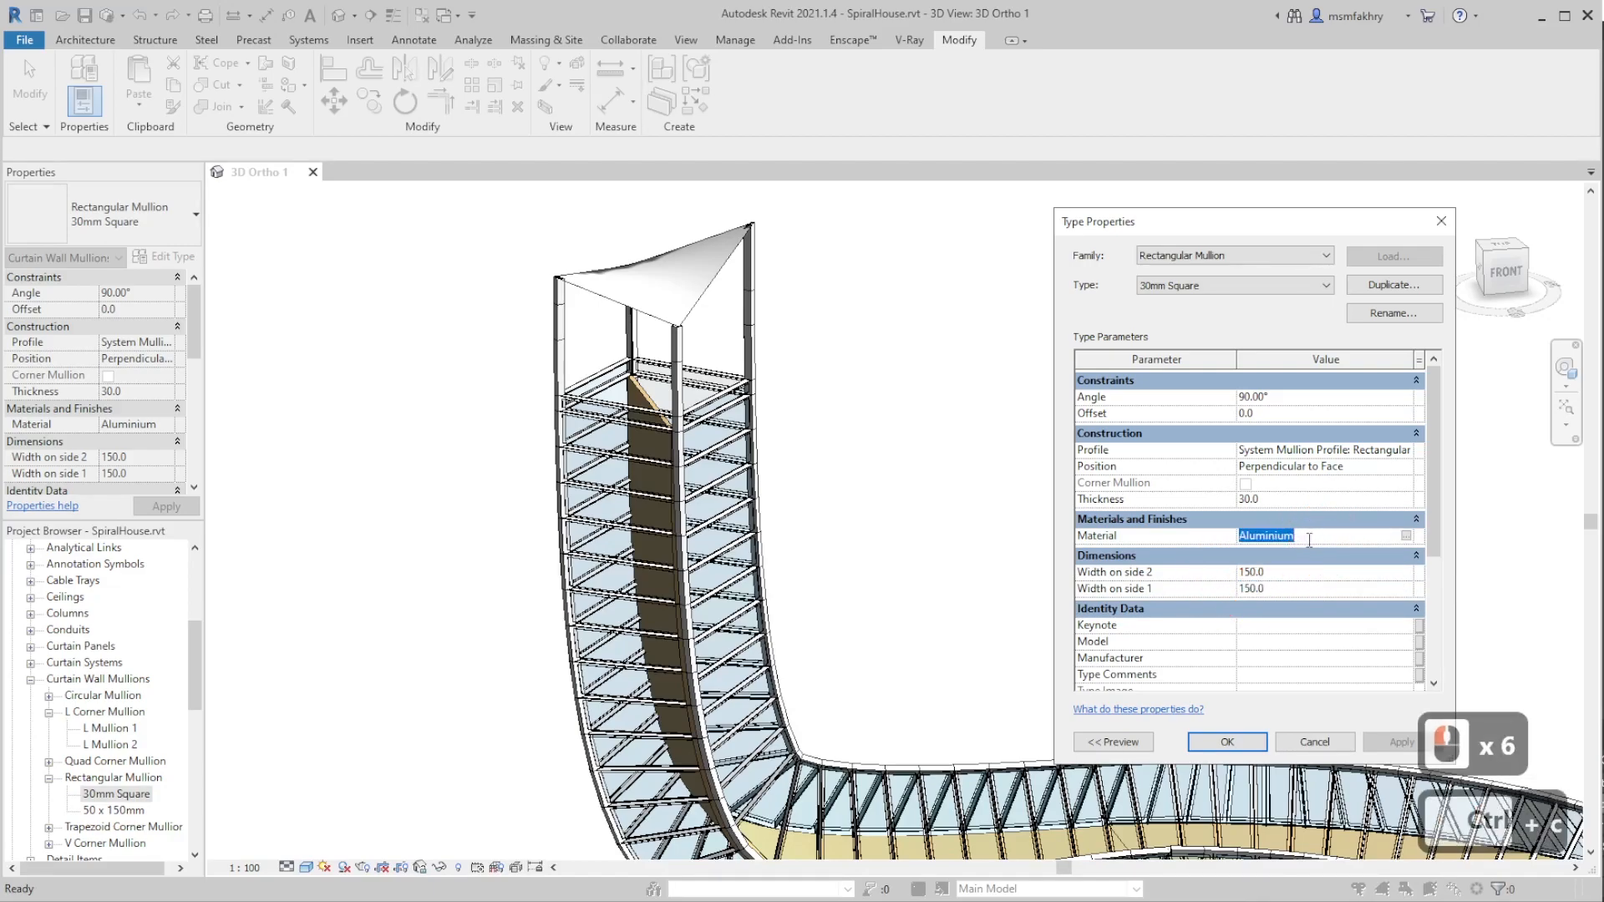
- Set the 30mm Square mullion type's material to Aluminium and keep its position as Perpendicular to Face
click(1308, 540)
drag(1311, 536, 1231, 545)
key(ctrl+v)
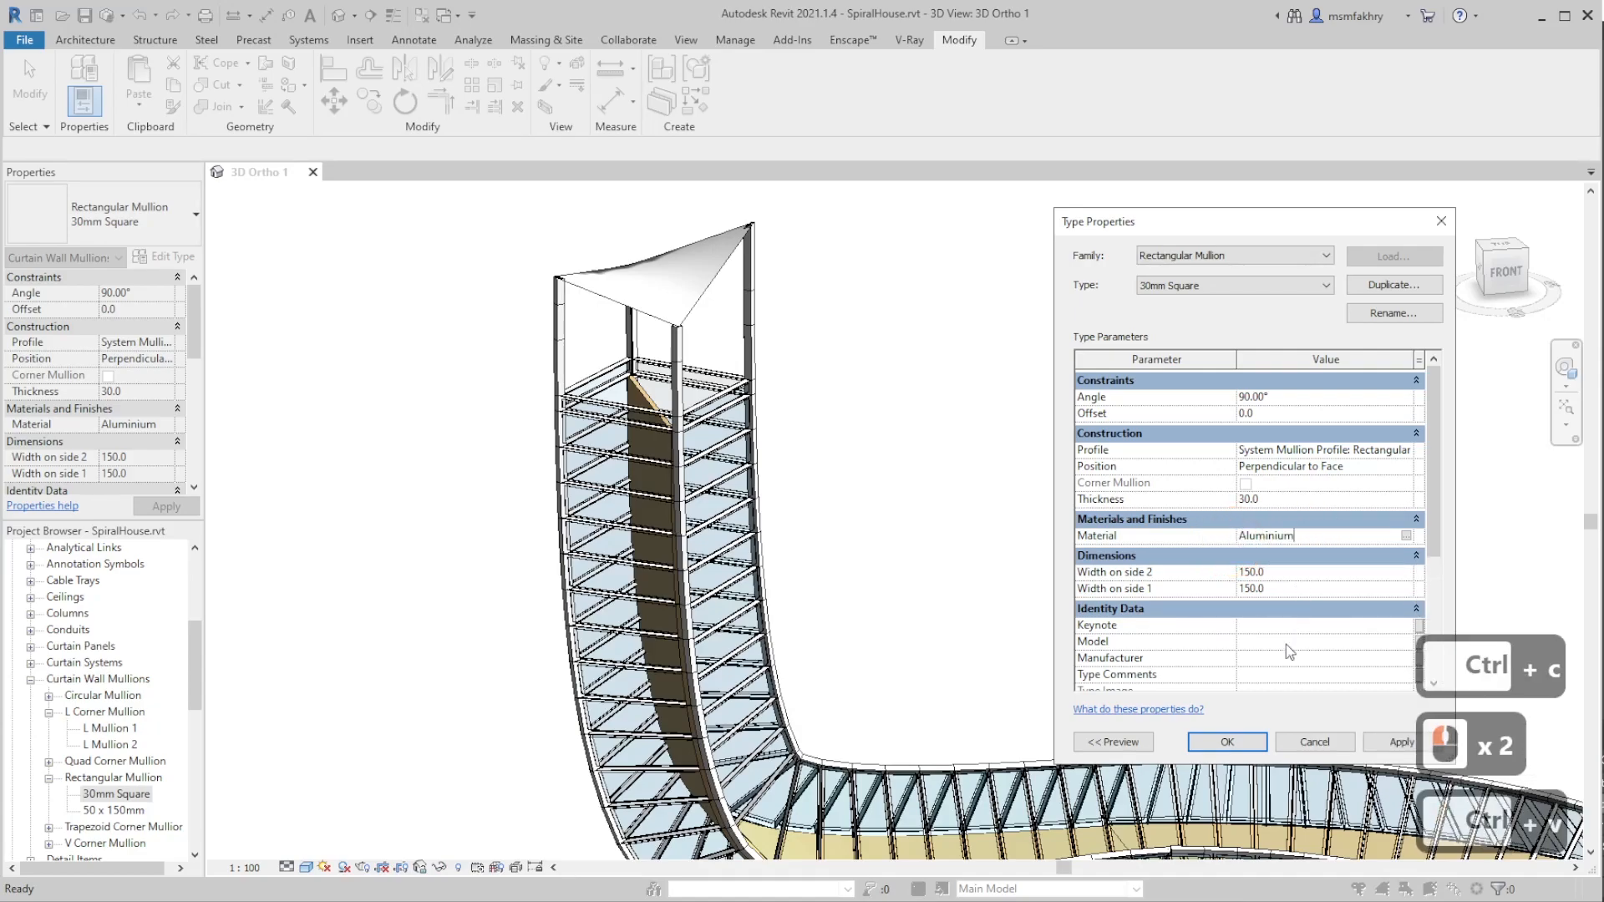
click(1227, 743)
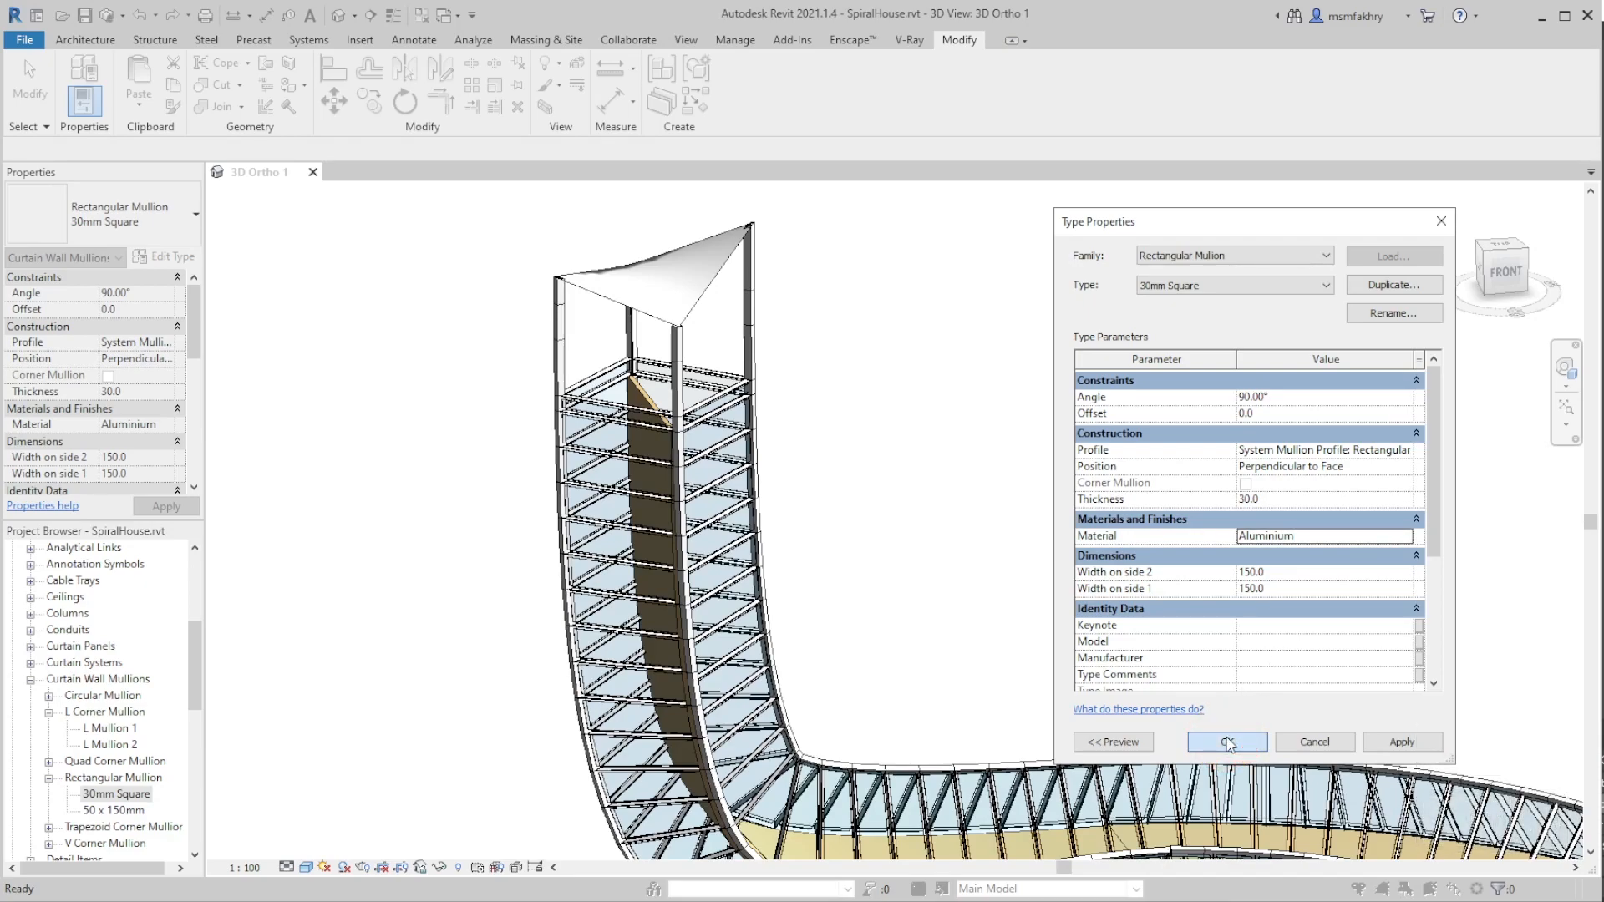
click(1227, 742)
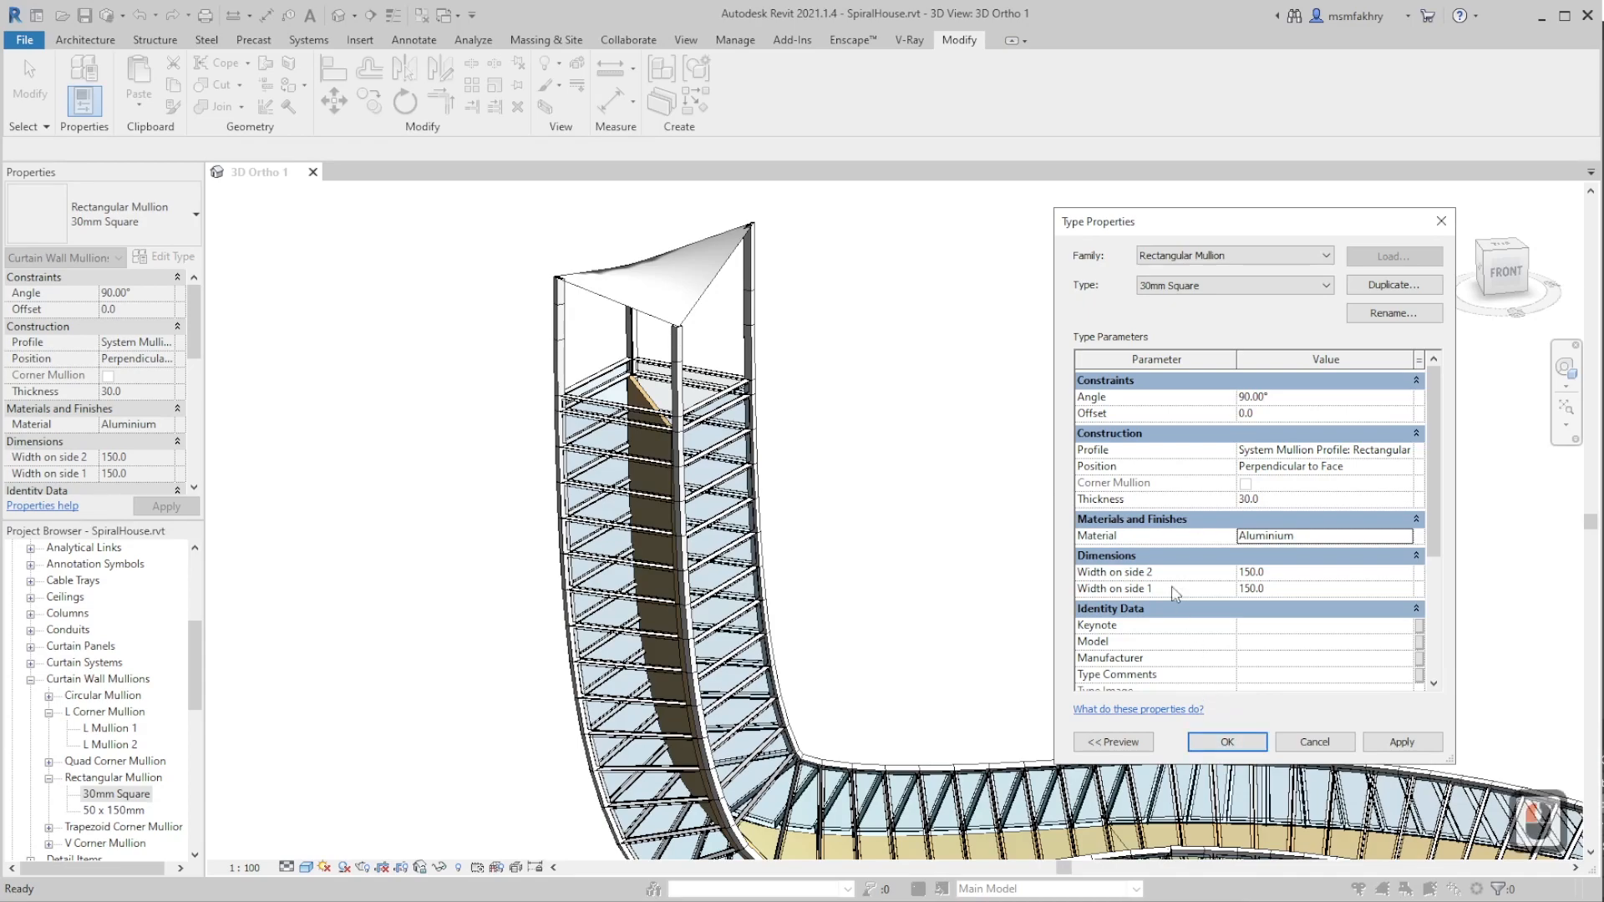
click(1347, 466)
click(1406, 468)
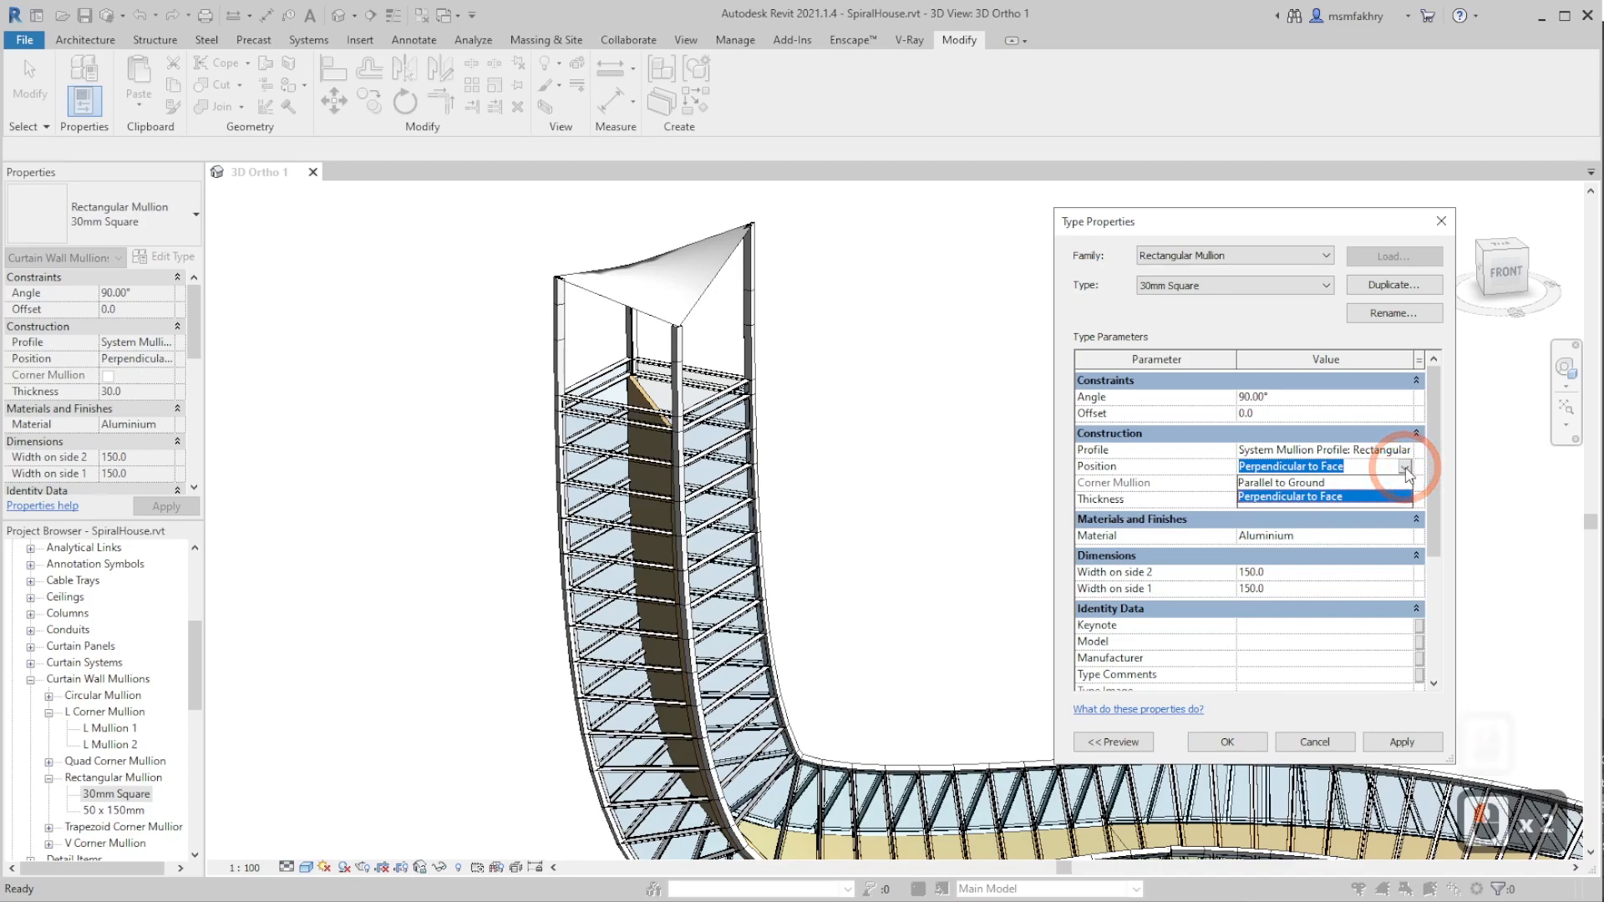
click(1227, 742)
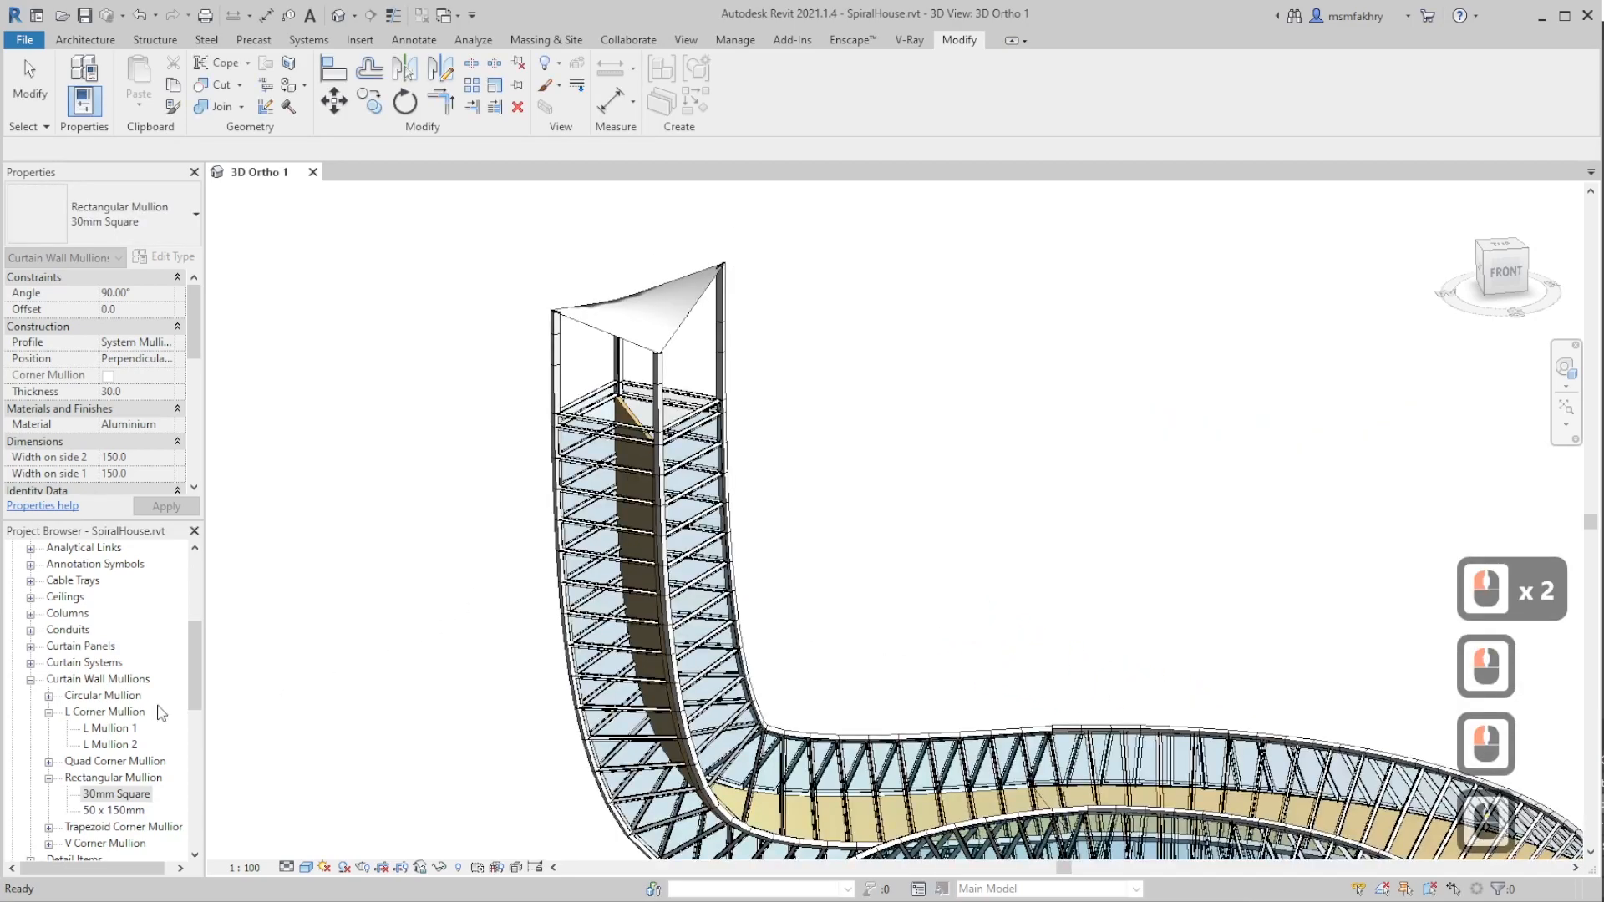
- Try a thickness of 500 for the L Mullion 1 type of the L Corner Mullion, and undo it
double_click(118, 730)
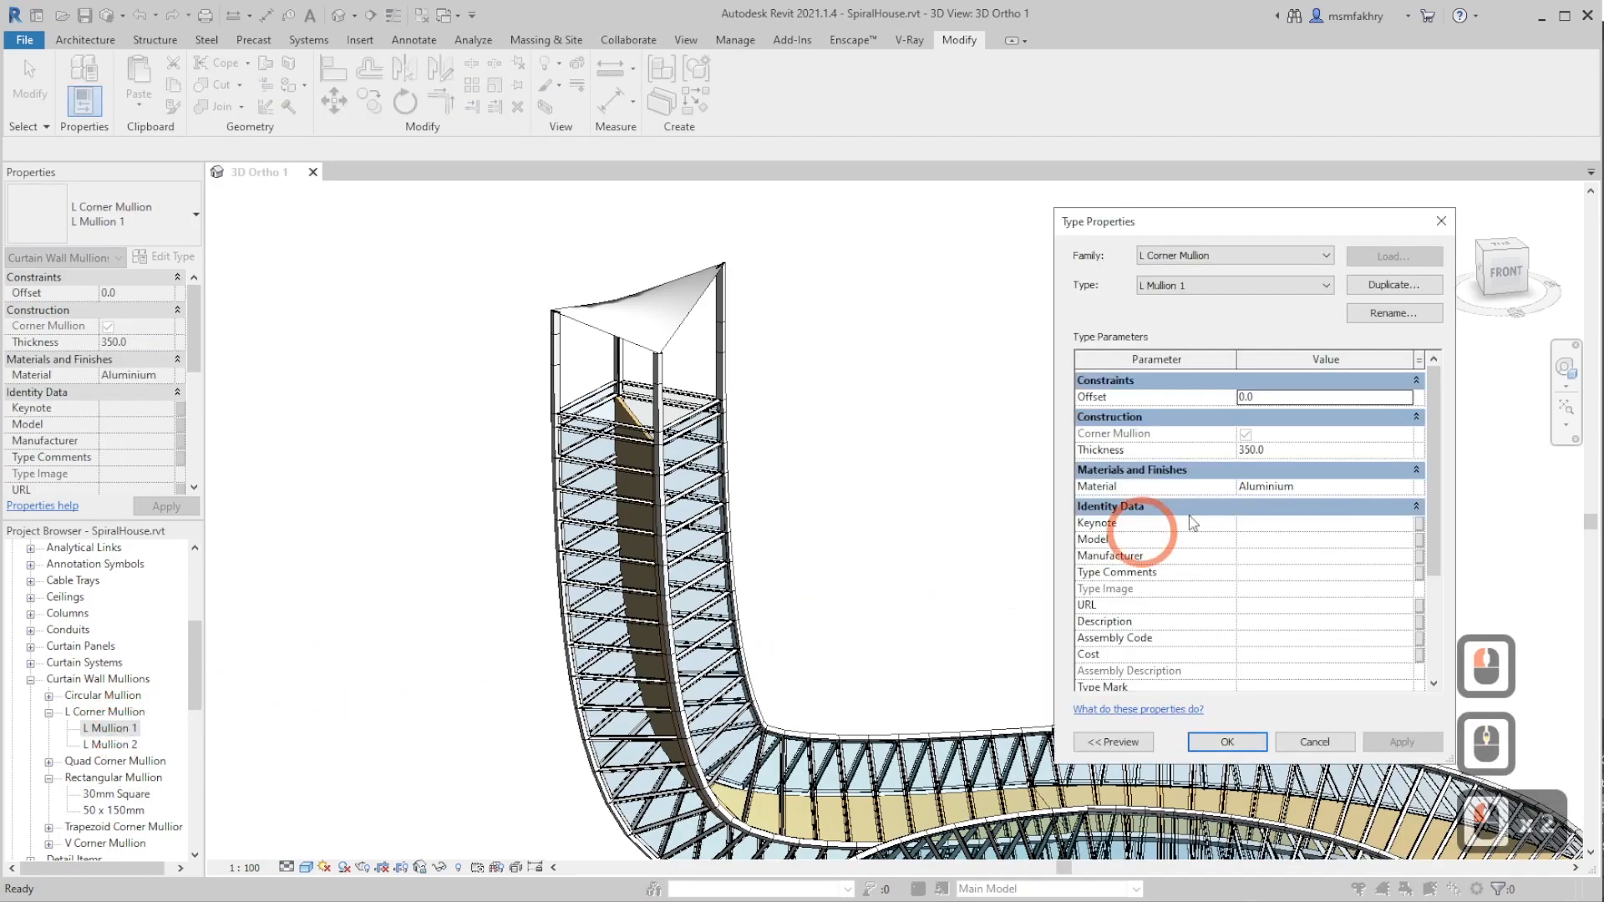
double_click(1311, 450)
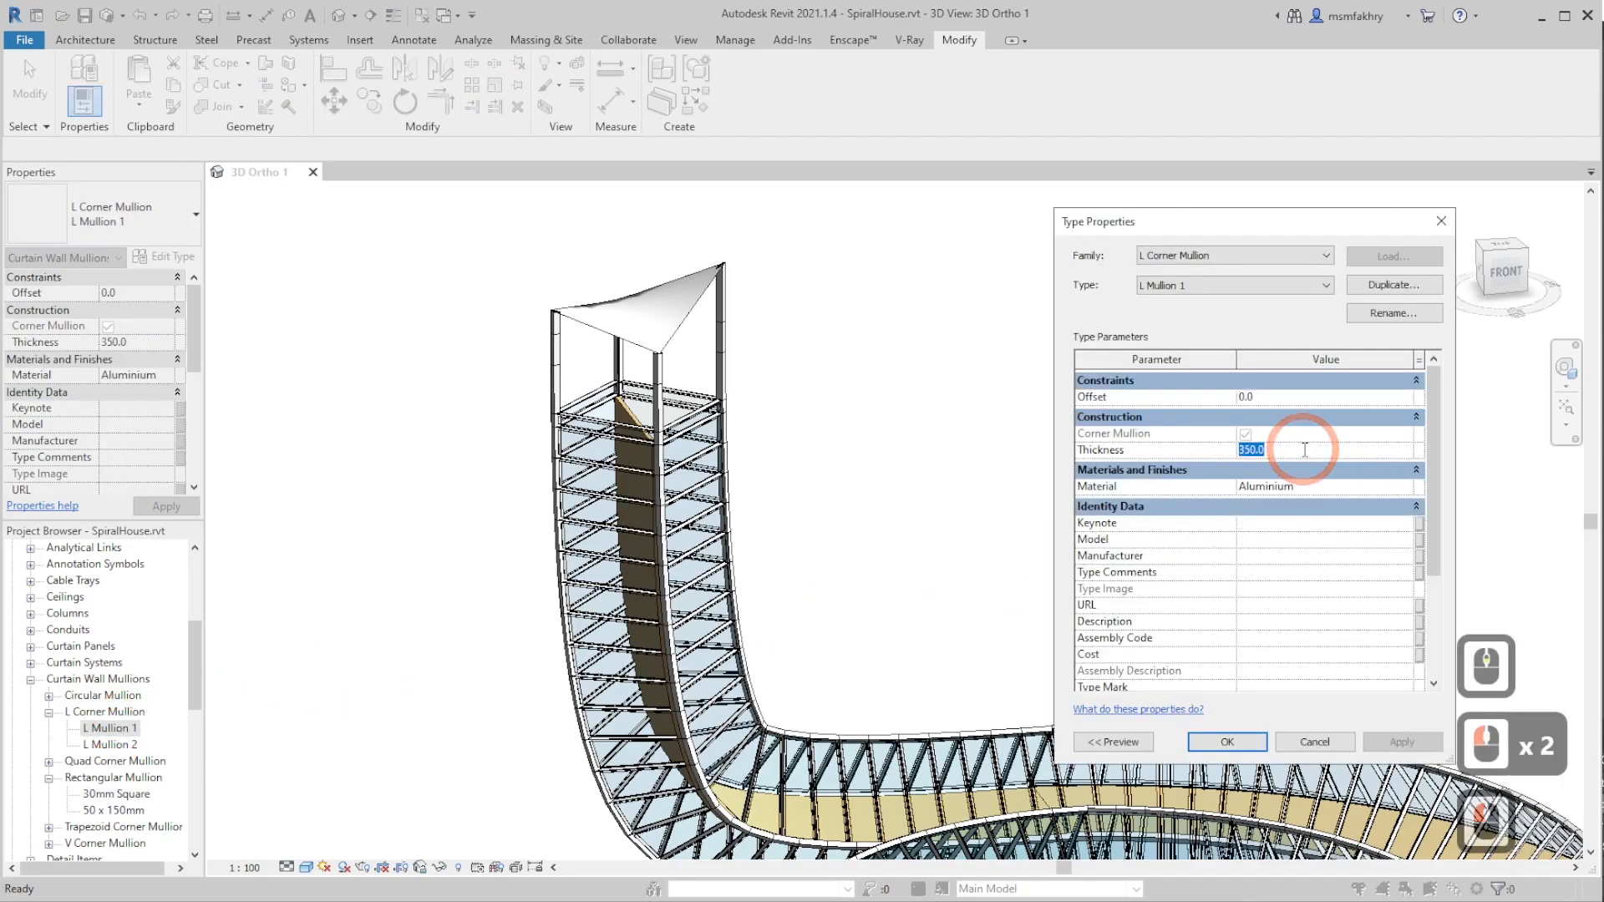
text(50)
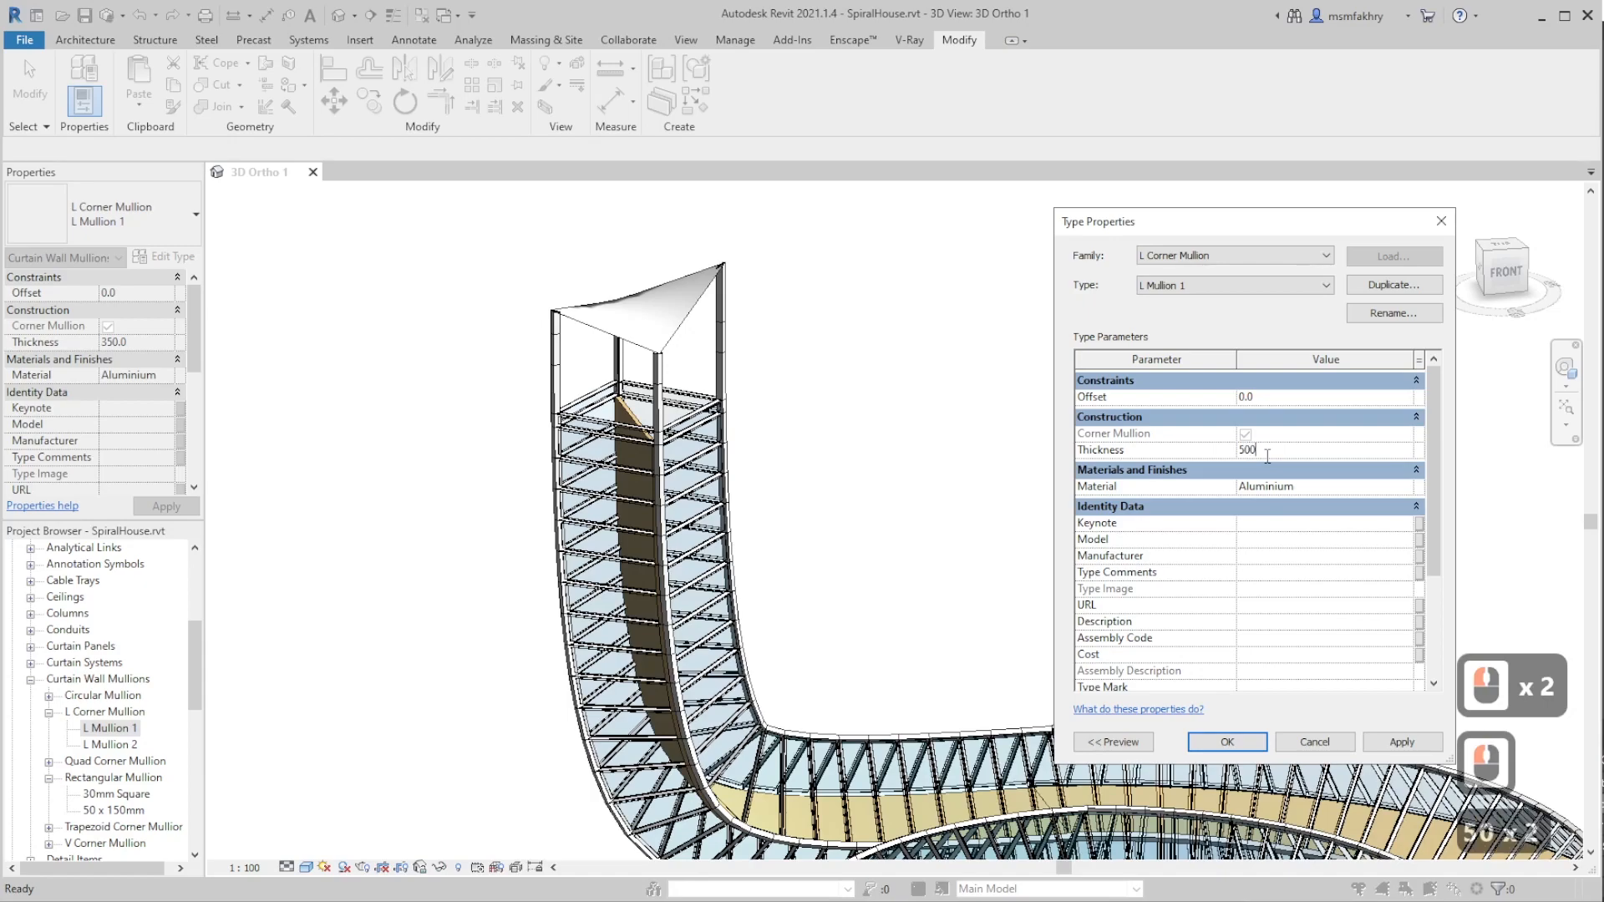
click(1227, 742)
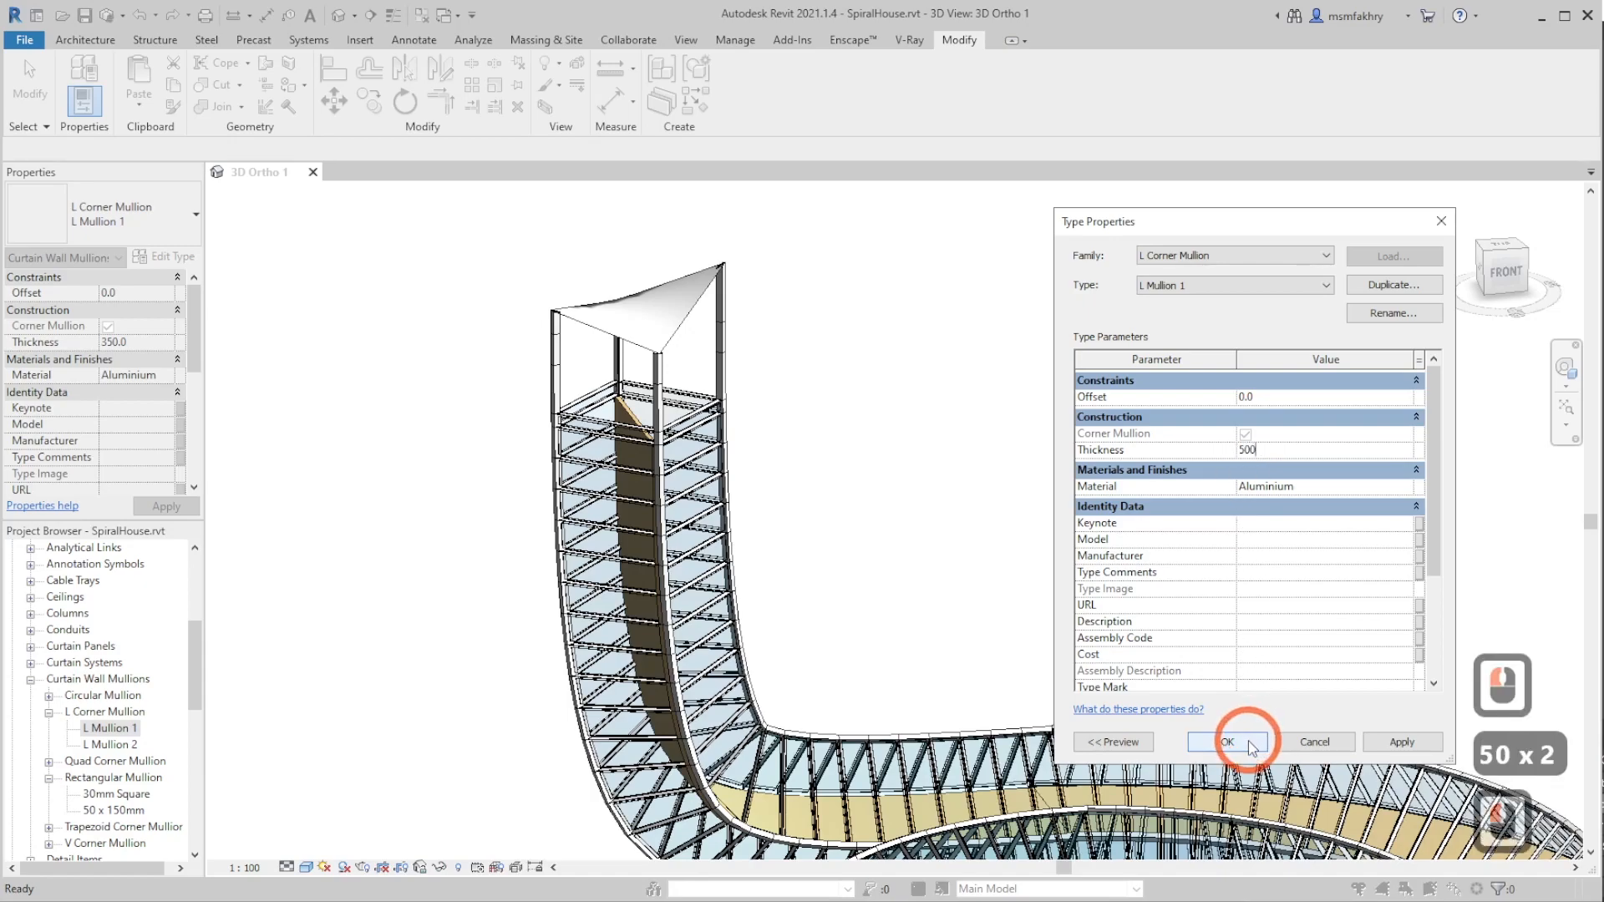
key(ctrl+z)
- Set the thickness of the L Mullion 1 corner mullion type to 450
double_click(109, 728)
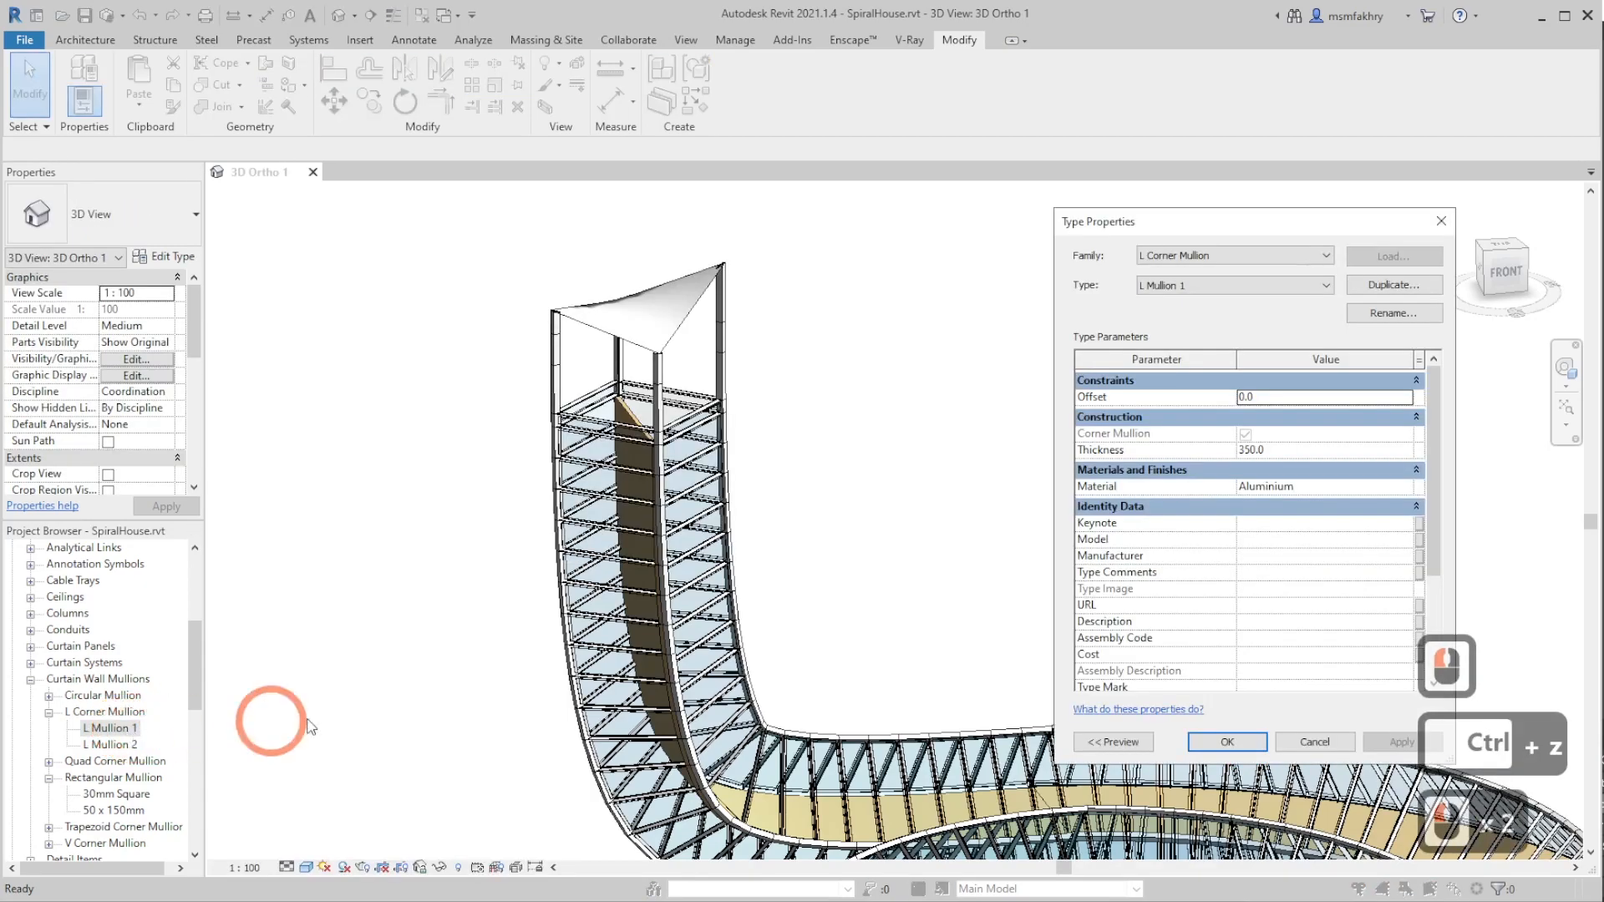
double_click(1288, 451)
text(450)
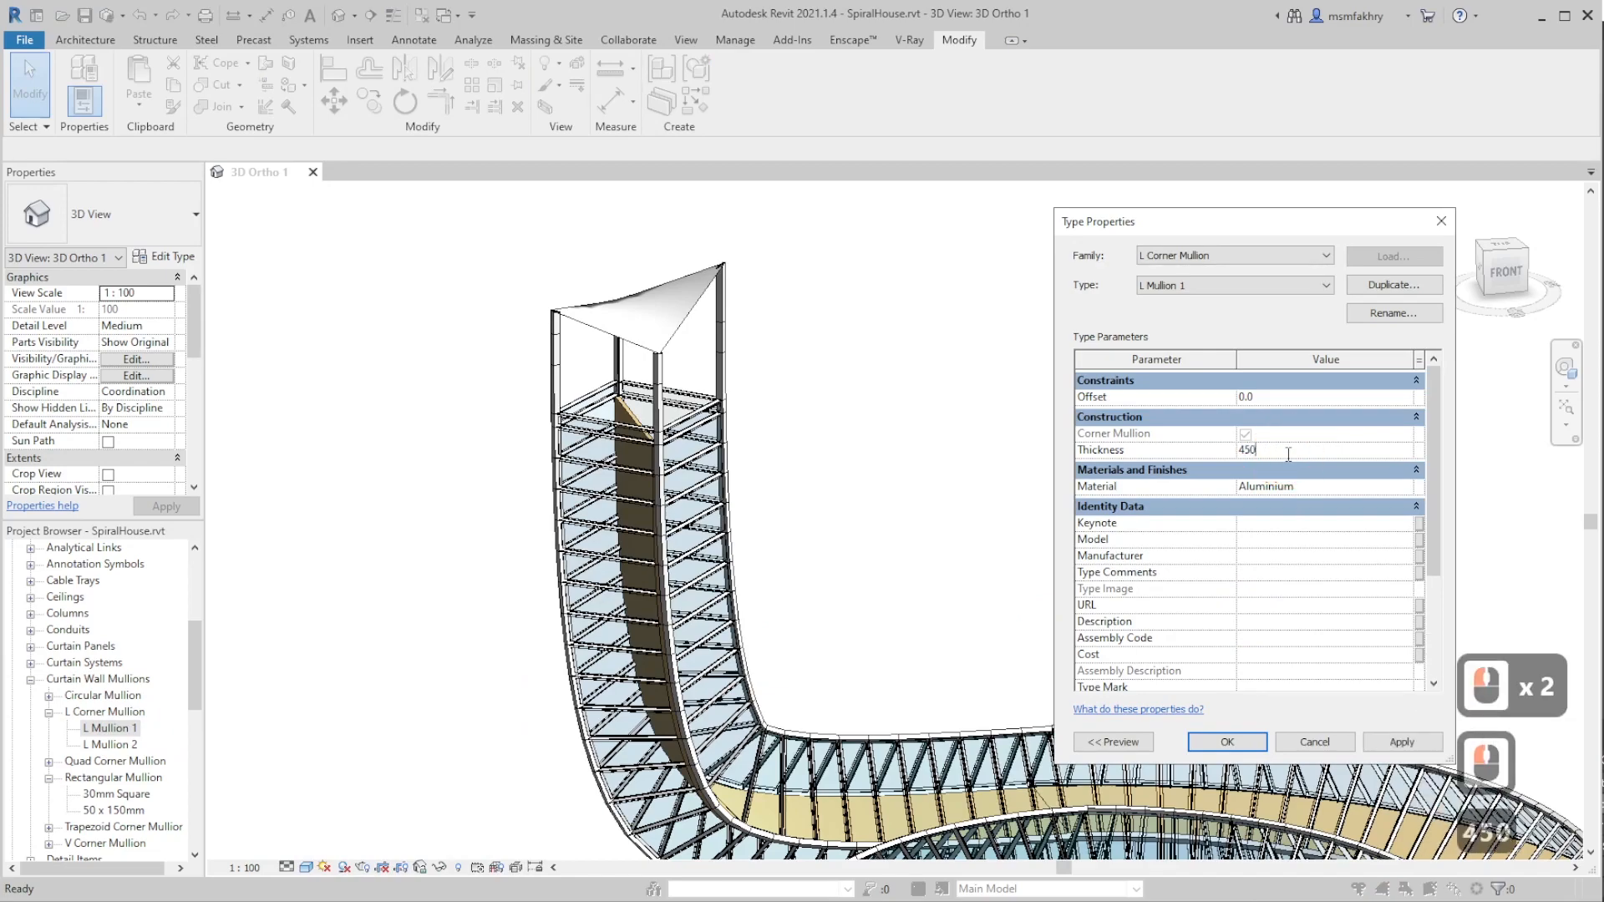
double_click(1237, 744)
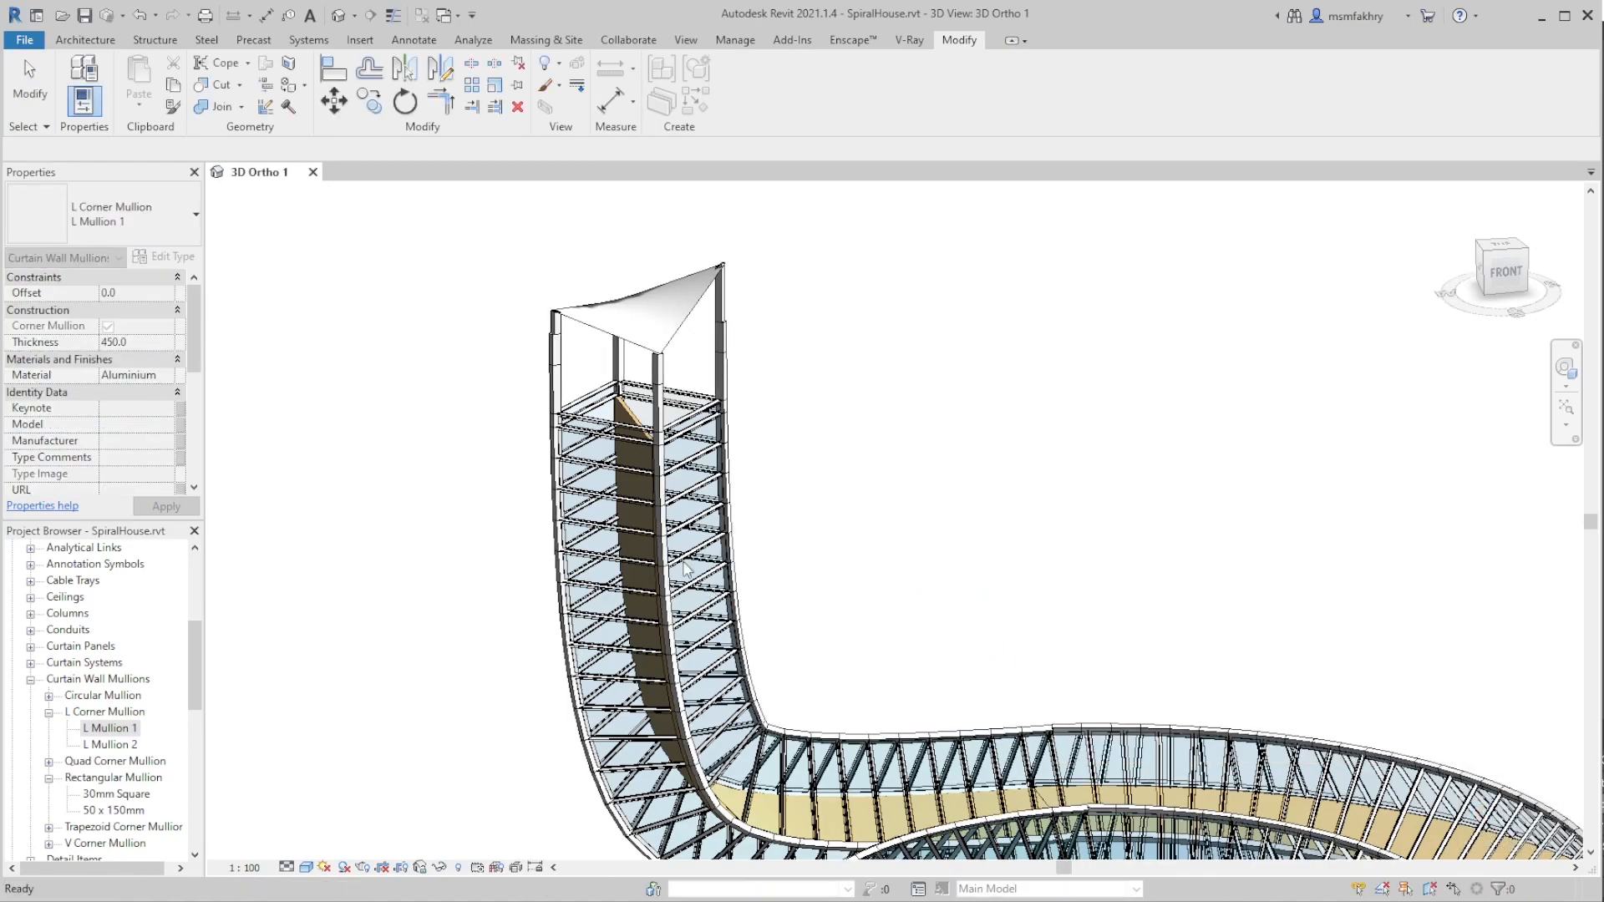
click(561, 346)
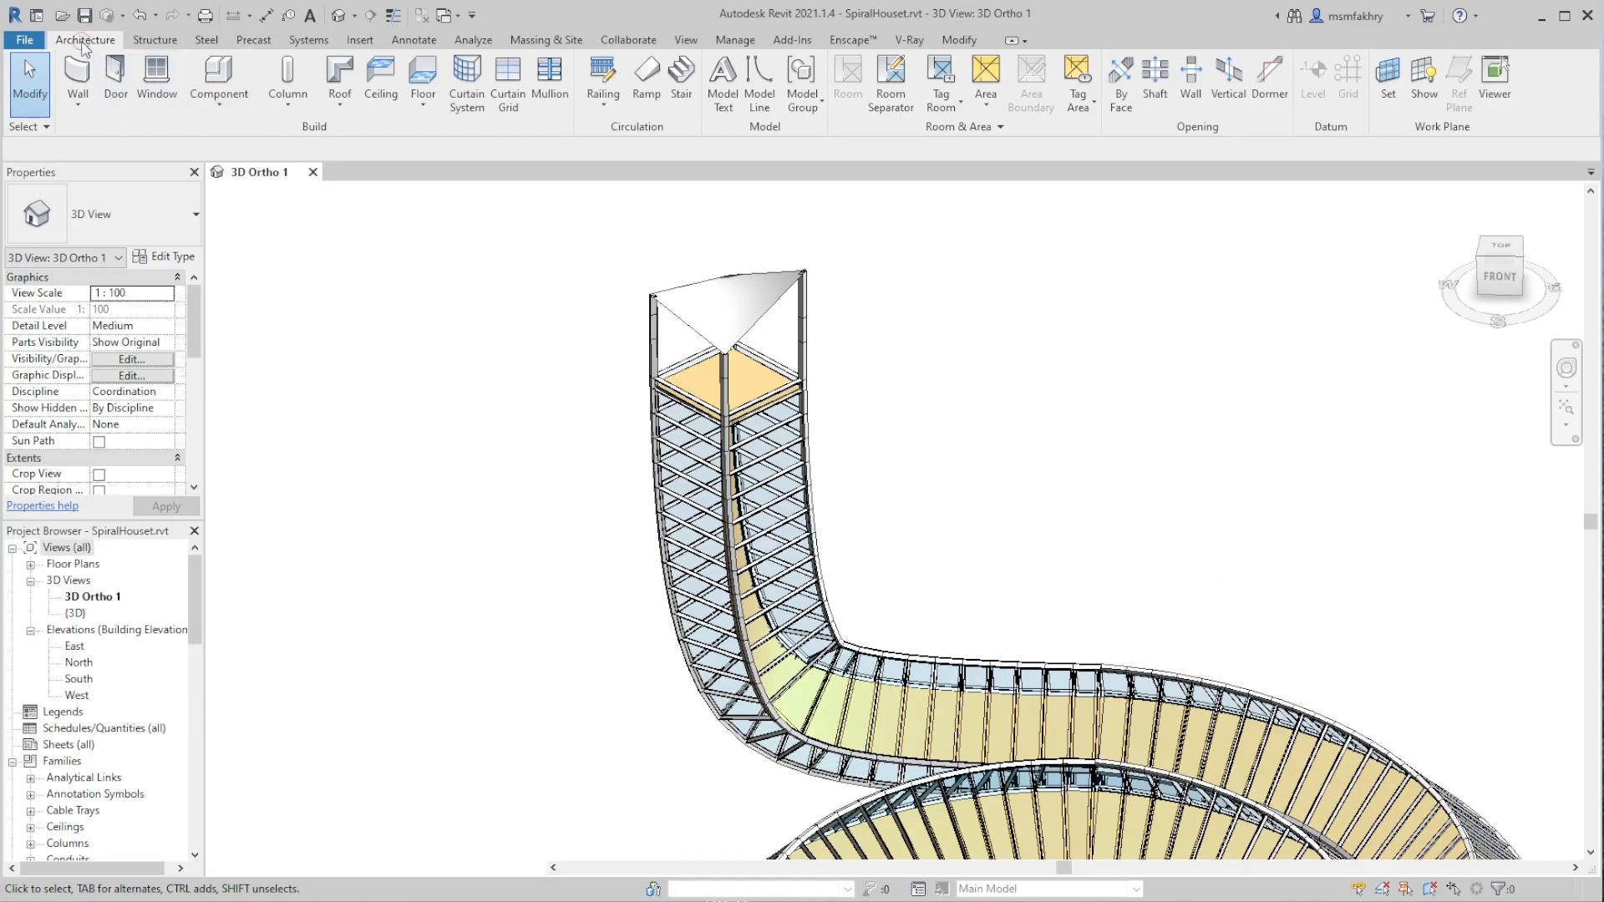
- Start a Roof by Face and select the warped roof mass face on top of the shaft
click(84, 46)
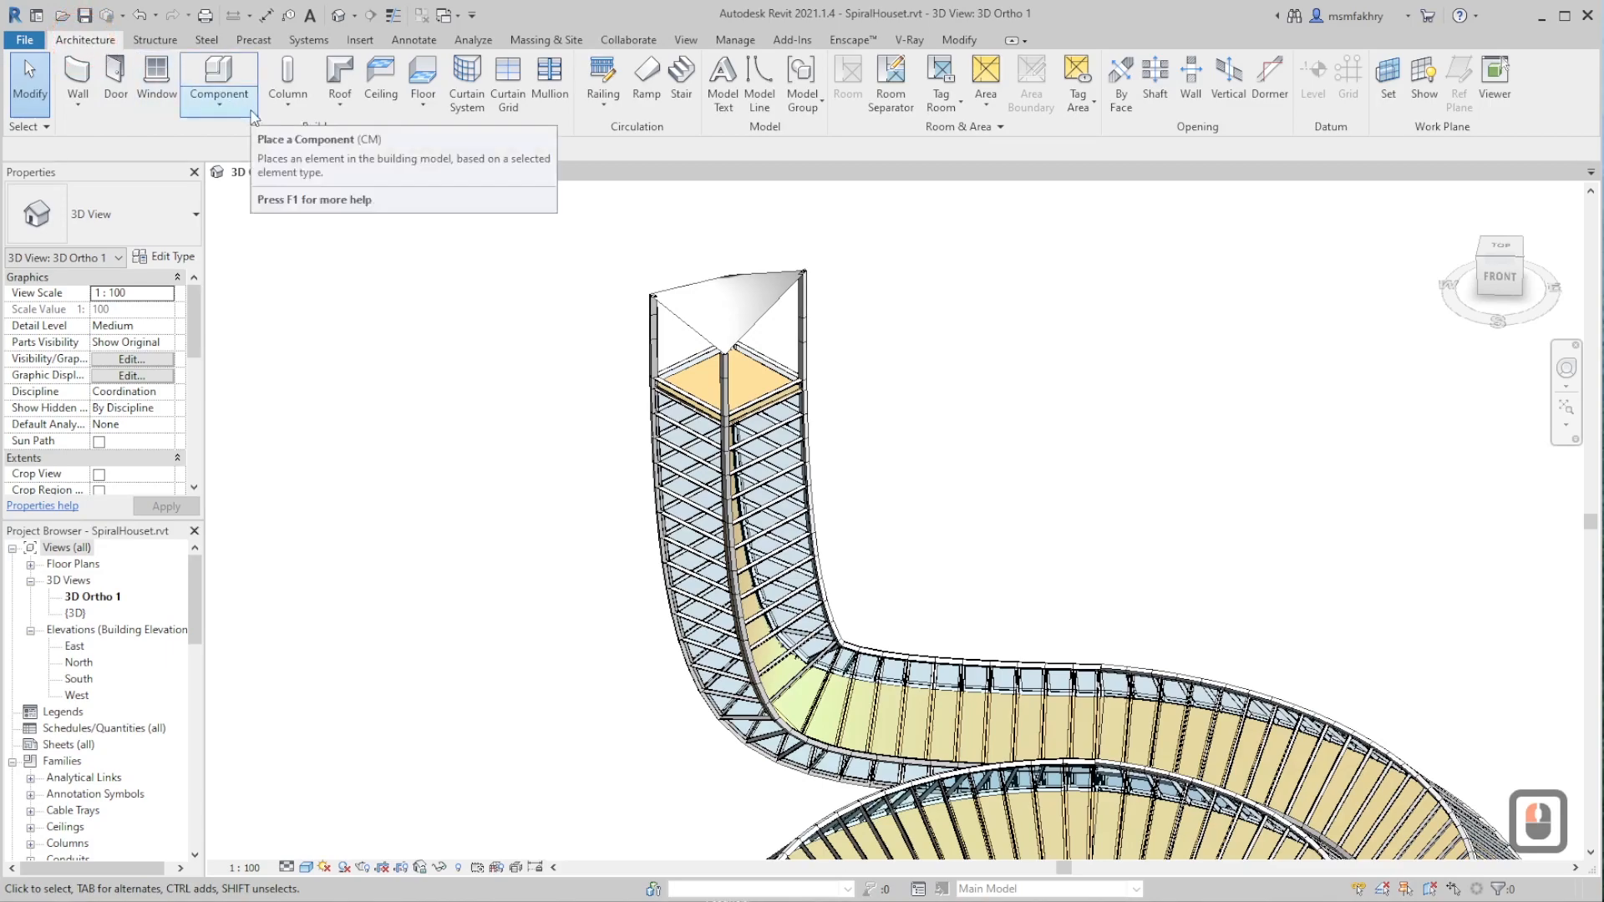
click(345, 114)
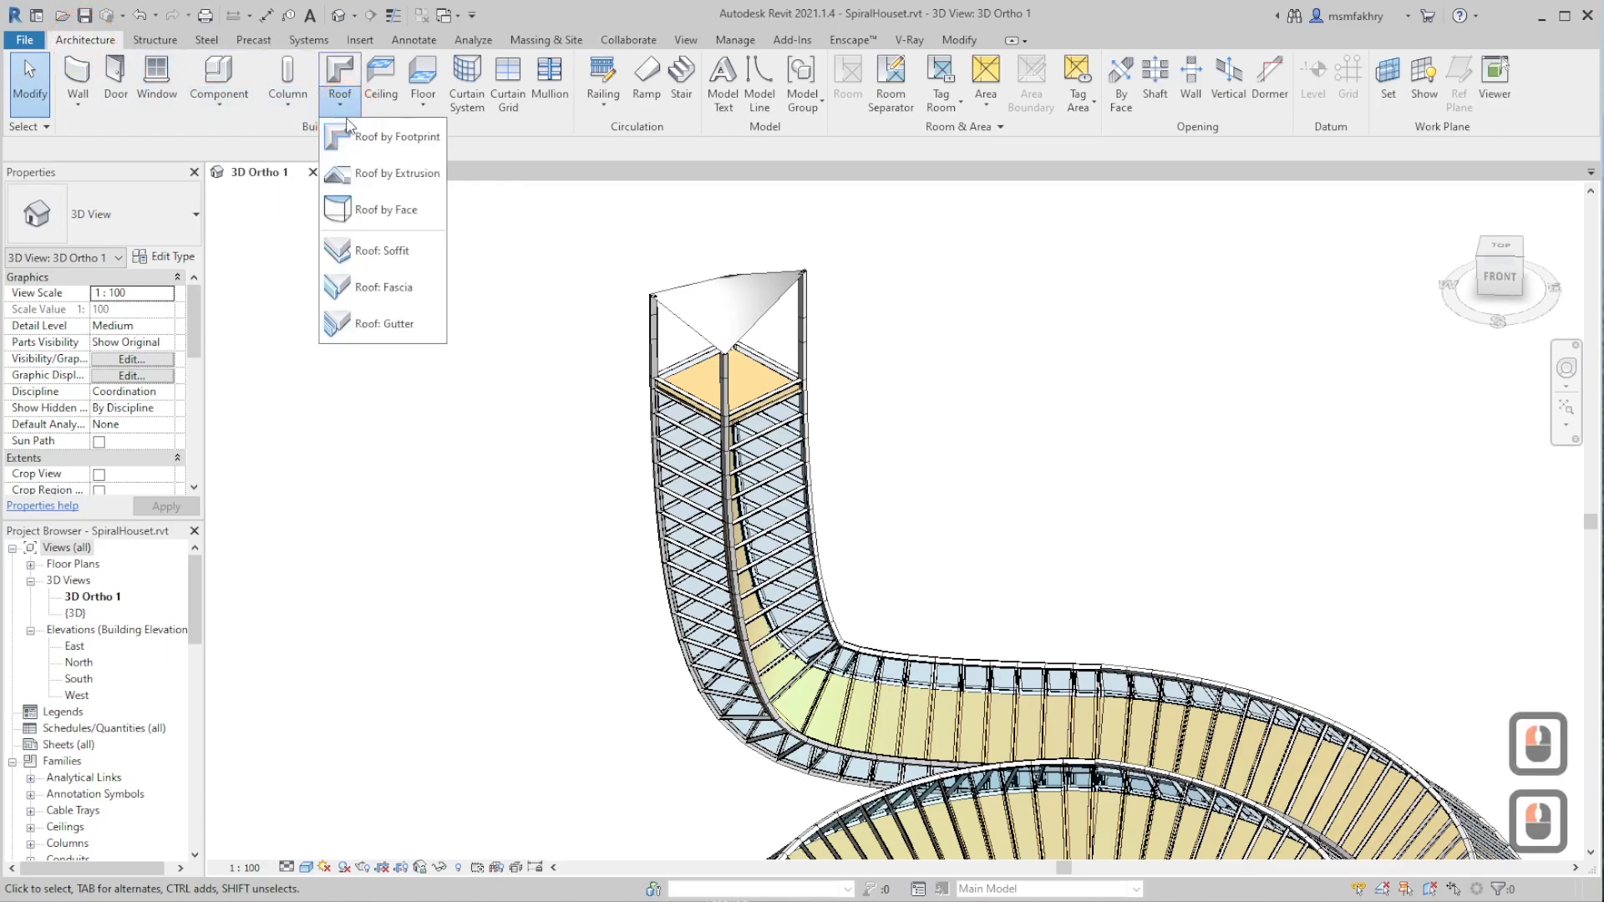
click(347, 209)
click(770, 334)
click(762, 323)
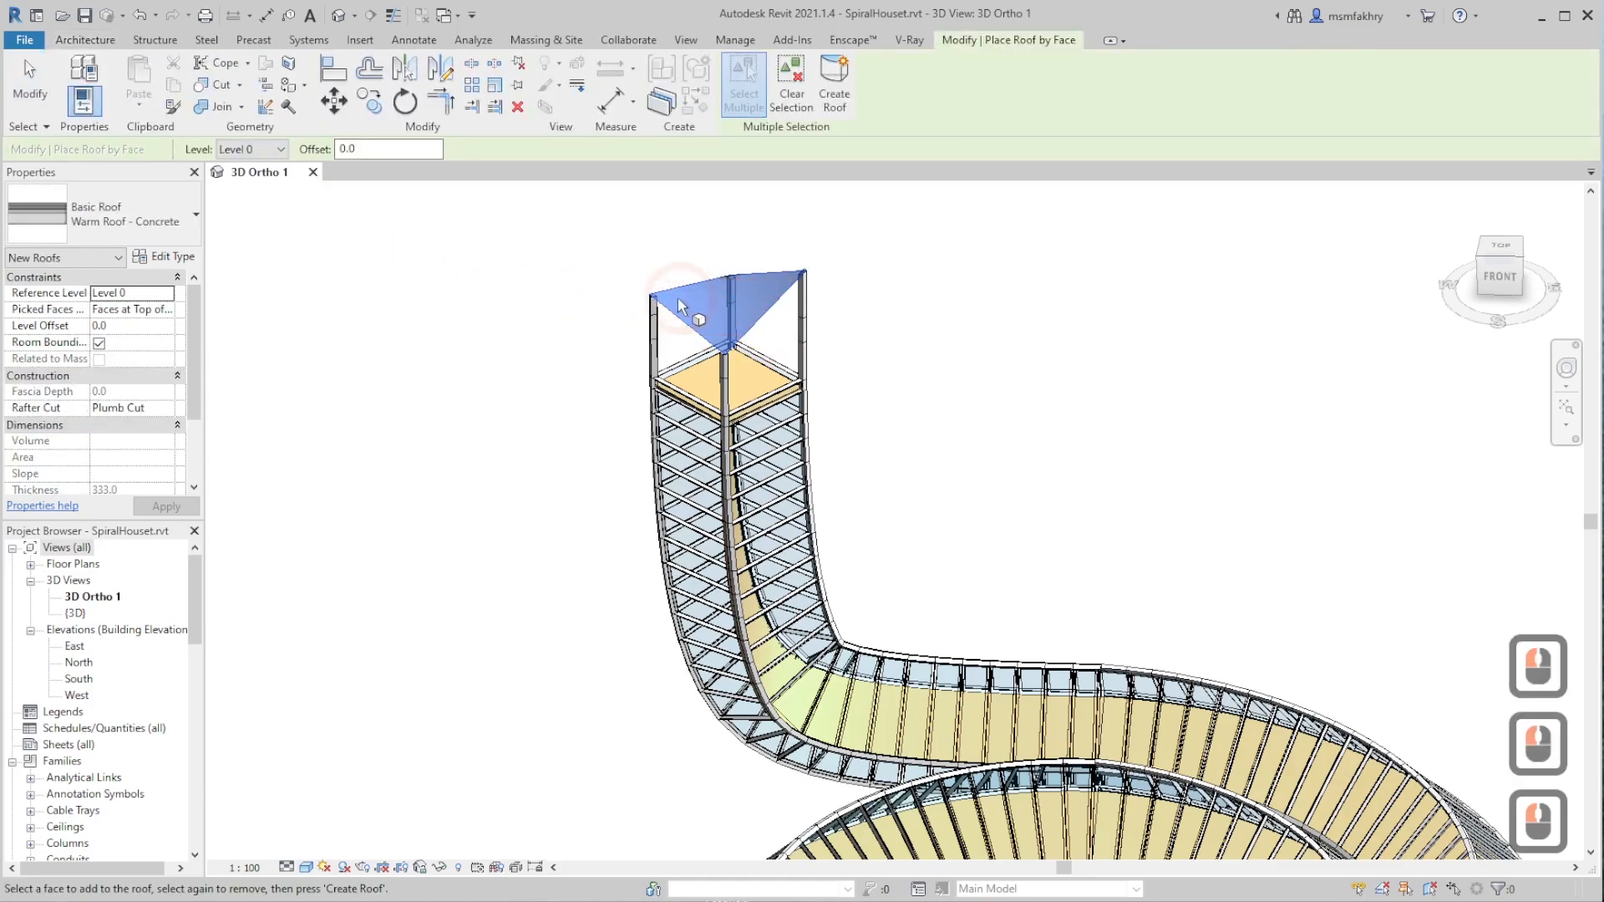
- Duplicate the Warm Roof - Concrete roof type under the name "wooden floor 1"
click(129, 220)
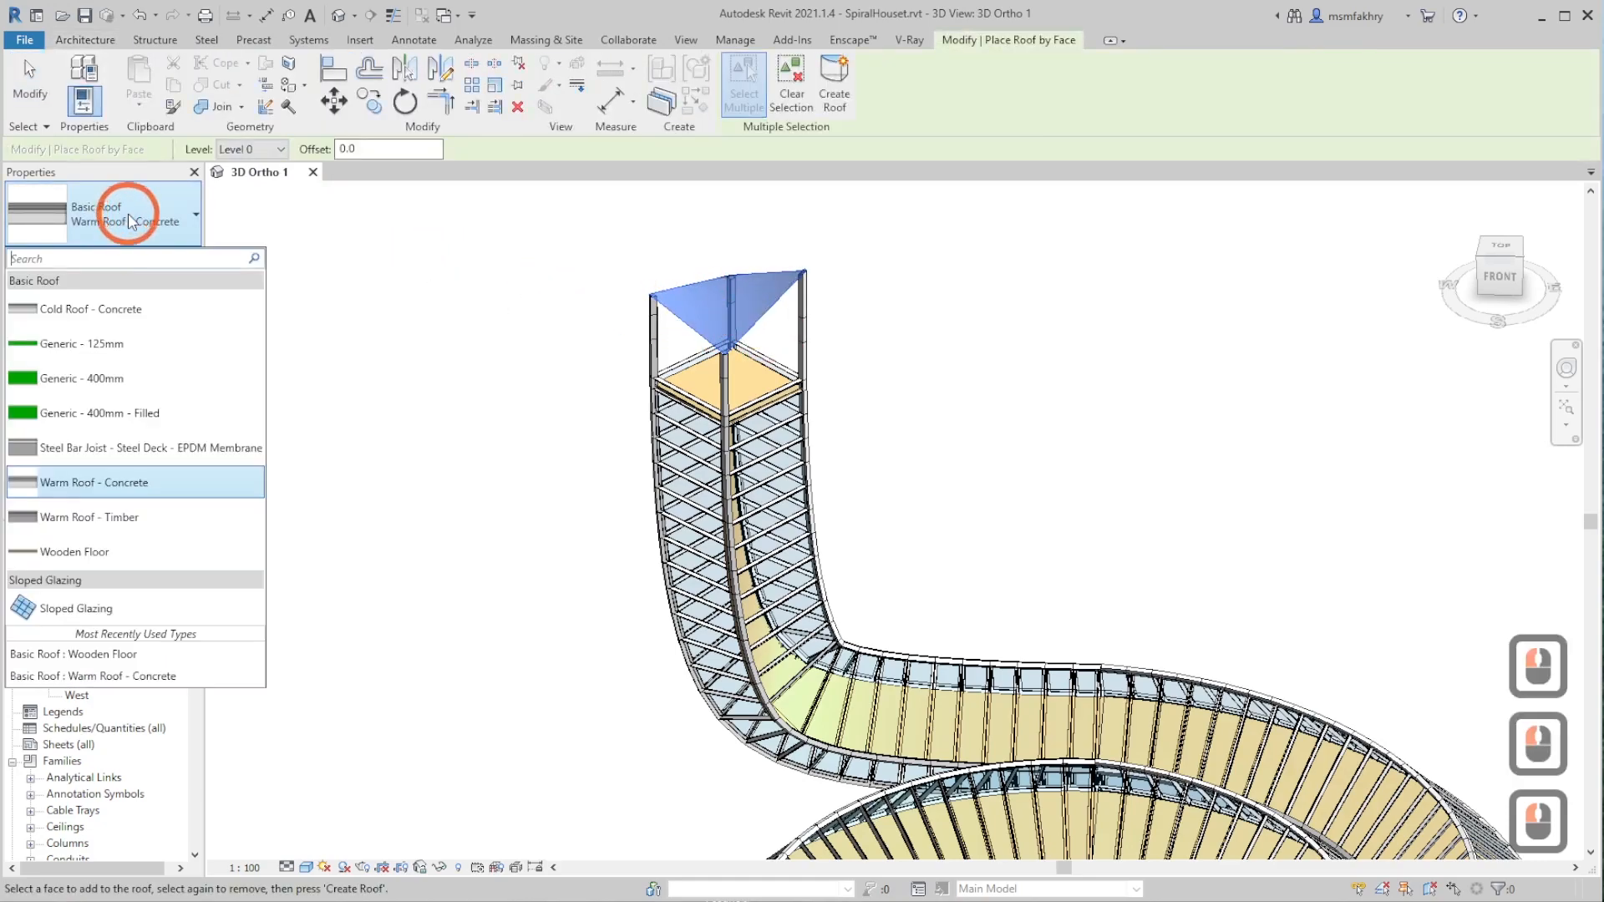
click(130, 221)
click(182, 258)
click(182, 258)
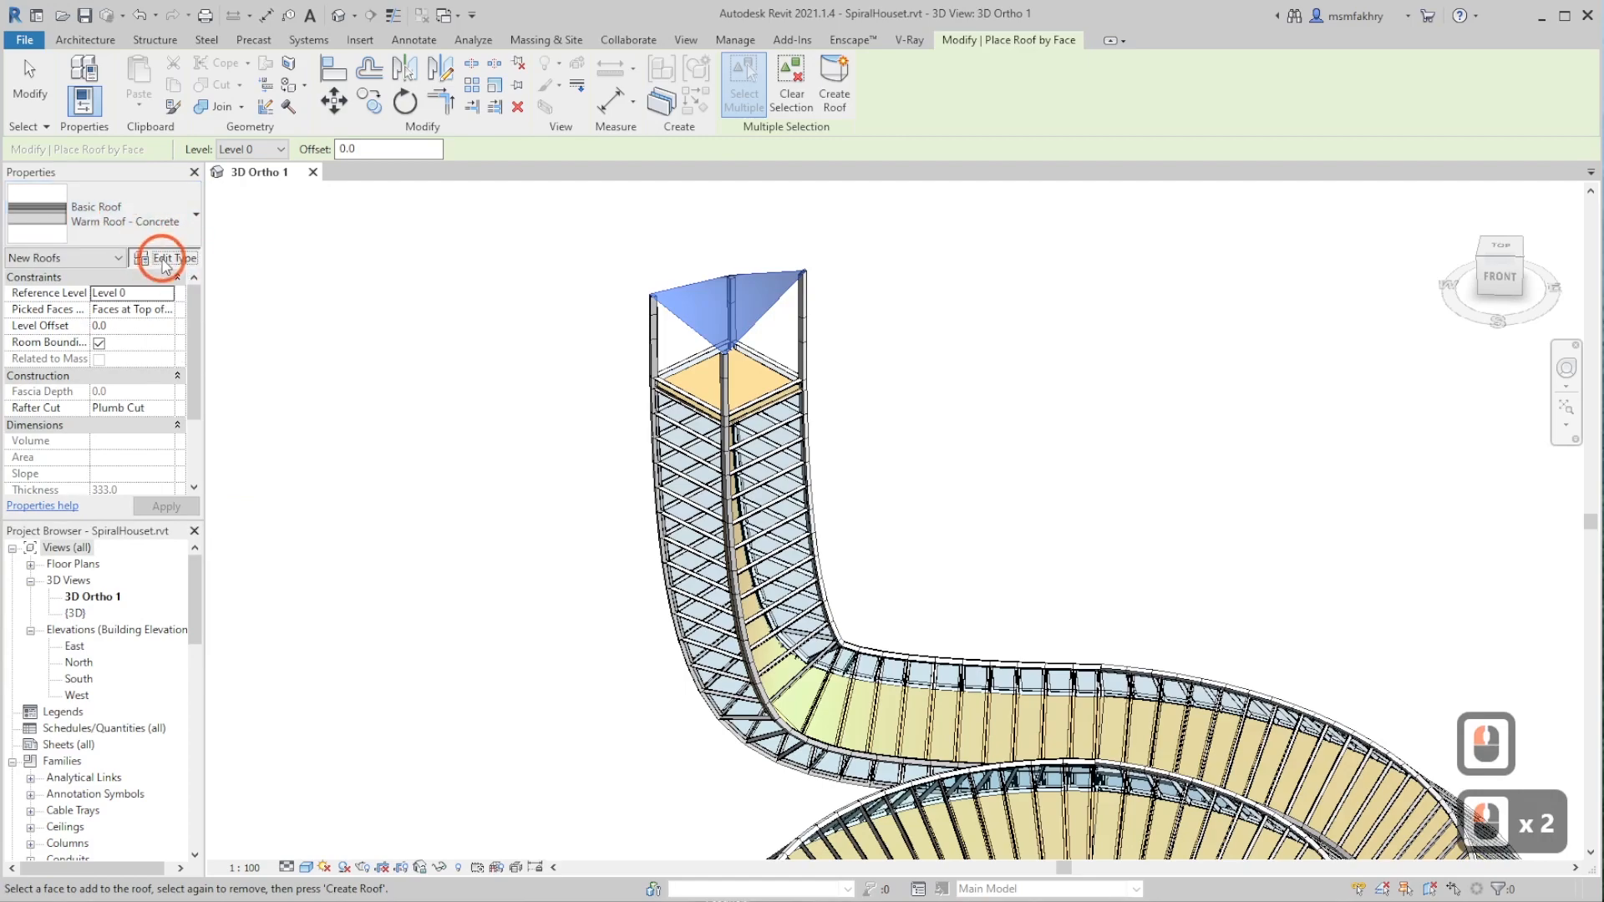
click(1400, 286)
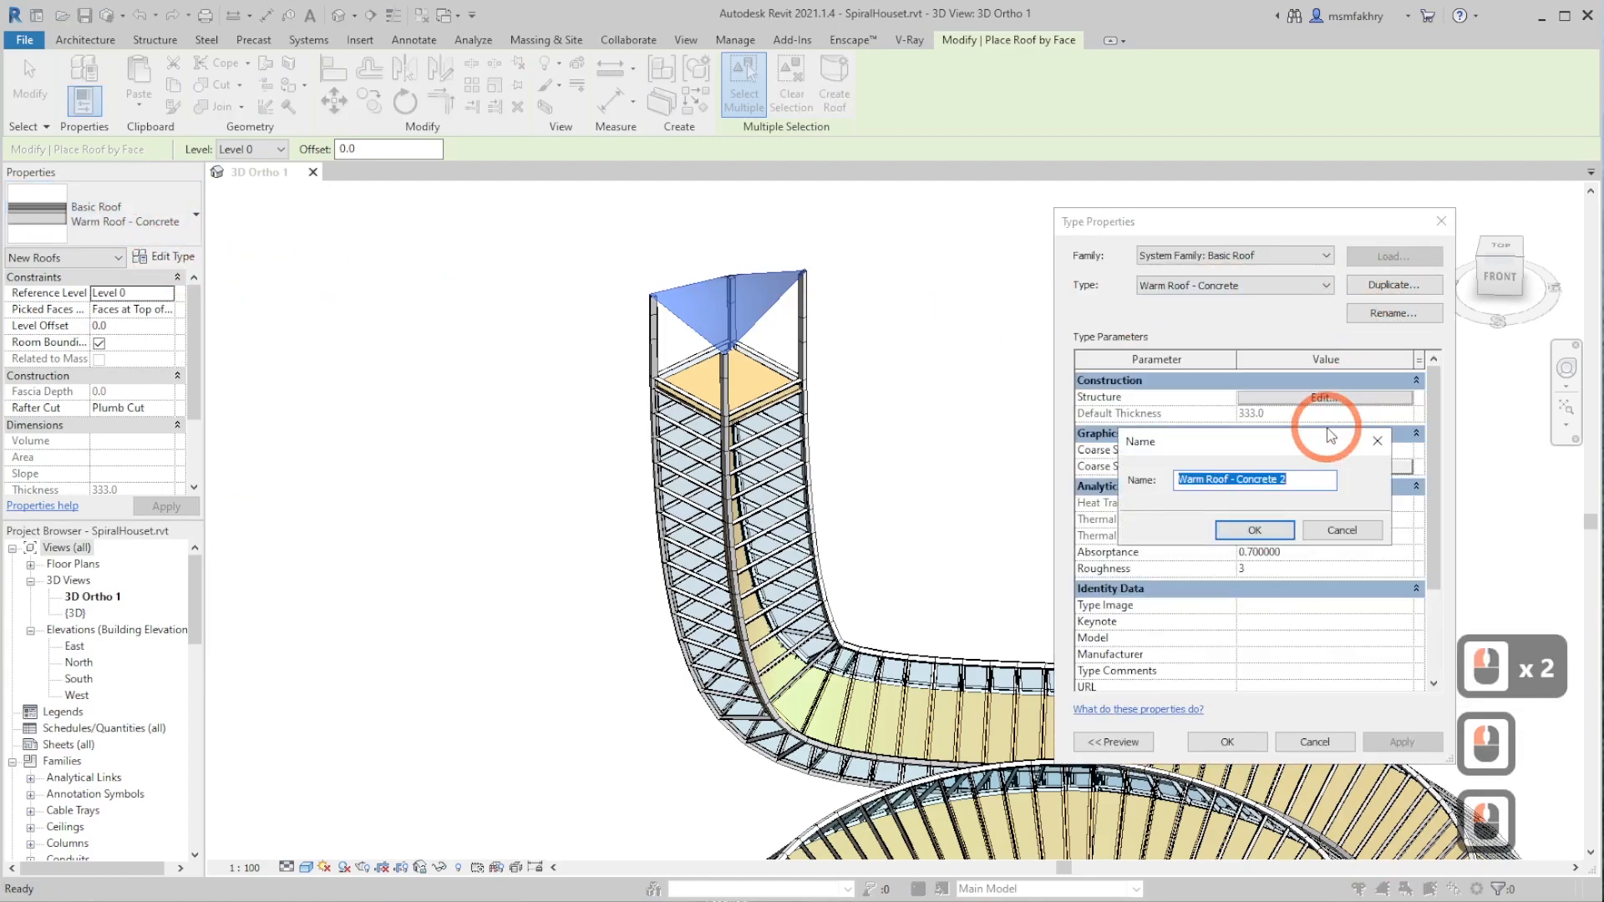
text(wooden )
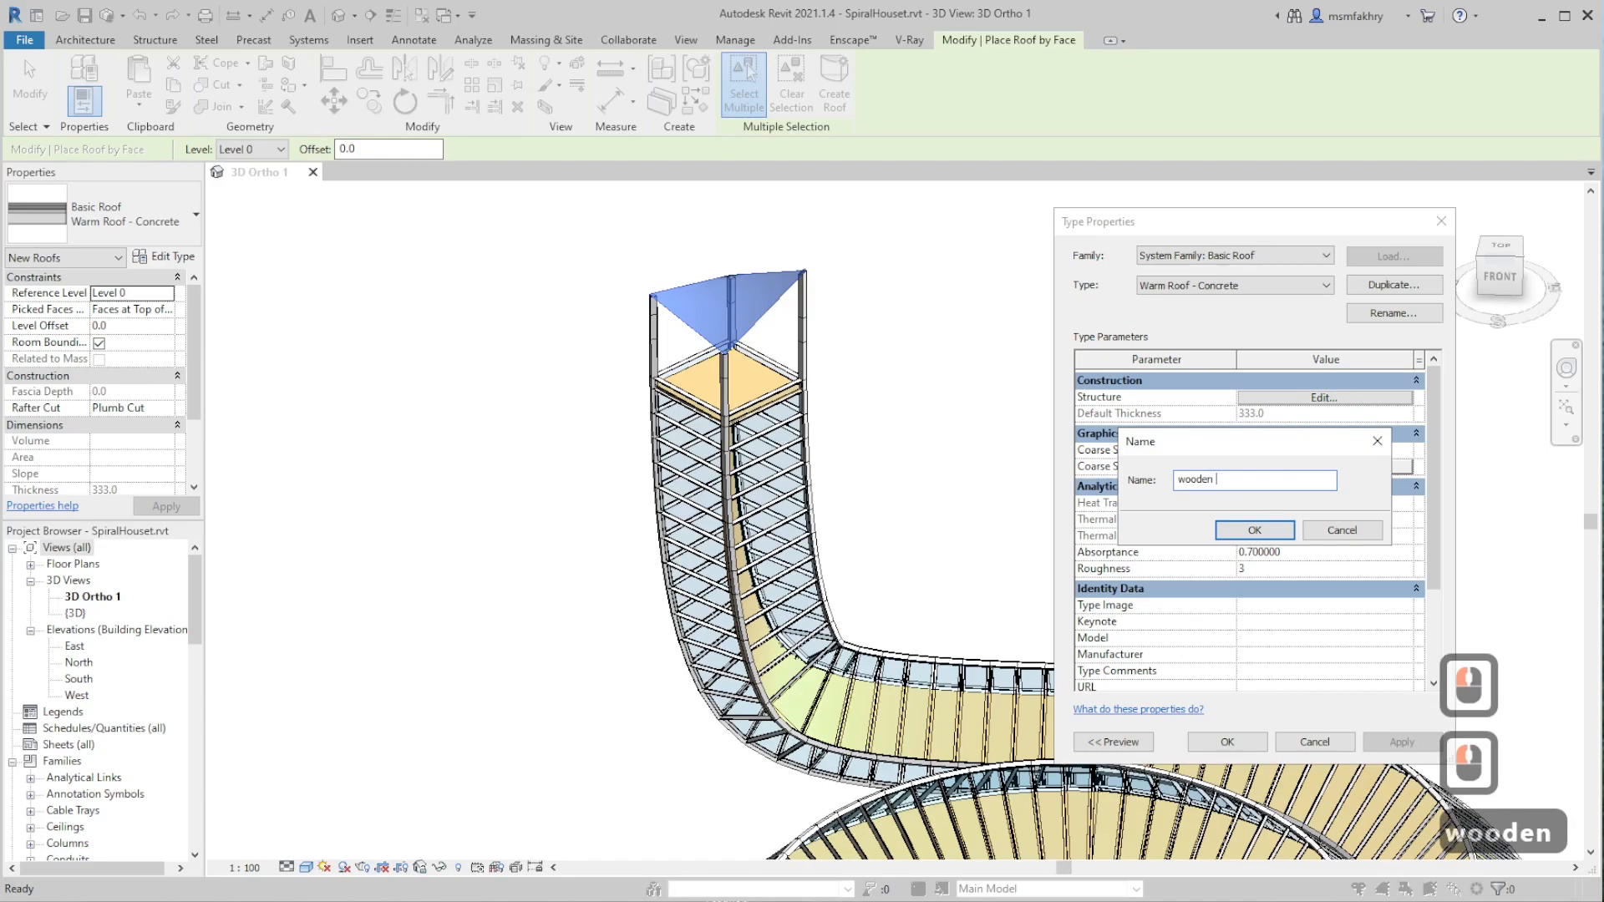
text(floor 1)
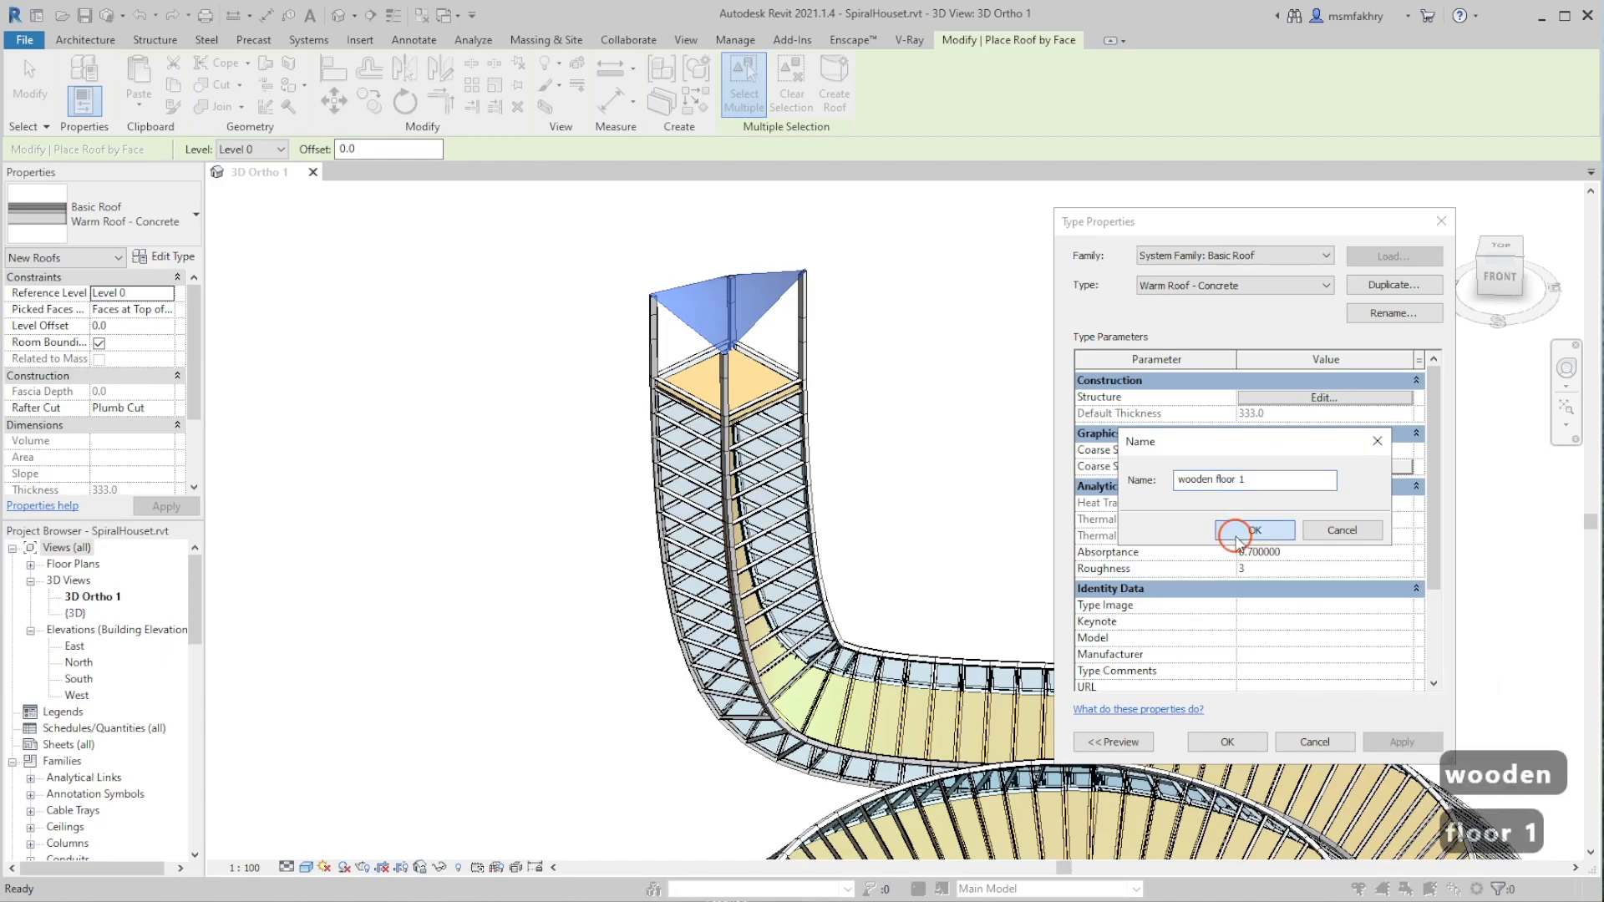
click(1235, 533)
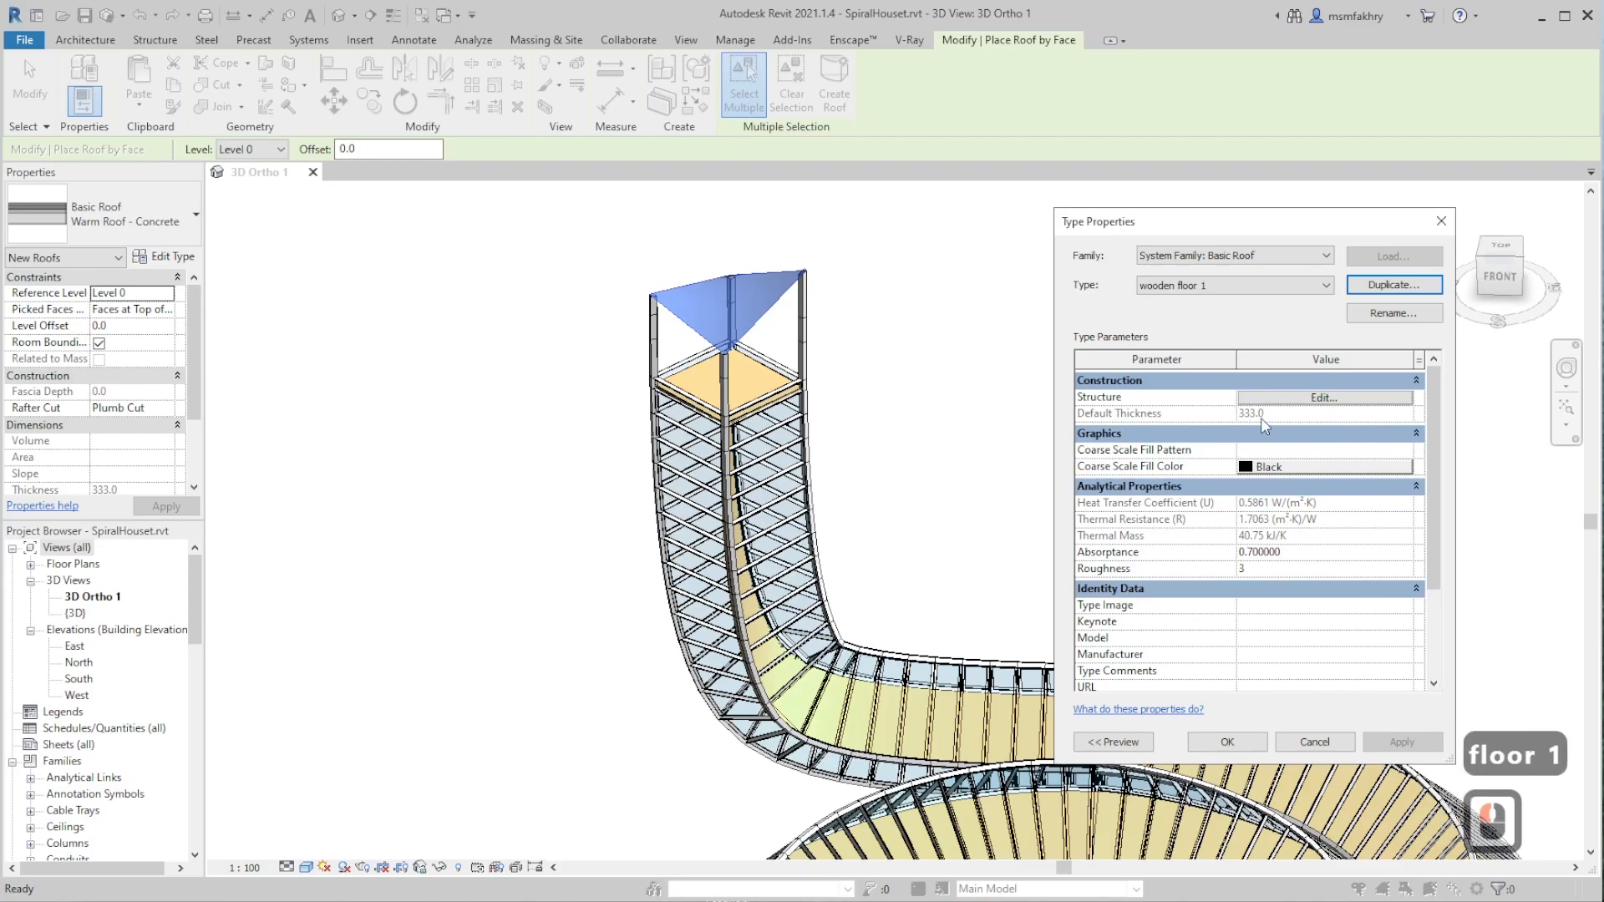
- Edit the structure of wooden floor 1, deleting the finish, thermal, membrane and substrate layers so only the Structure [1] layer remains
click(1292, 398)
click(1187, 394)
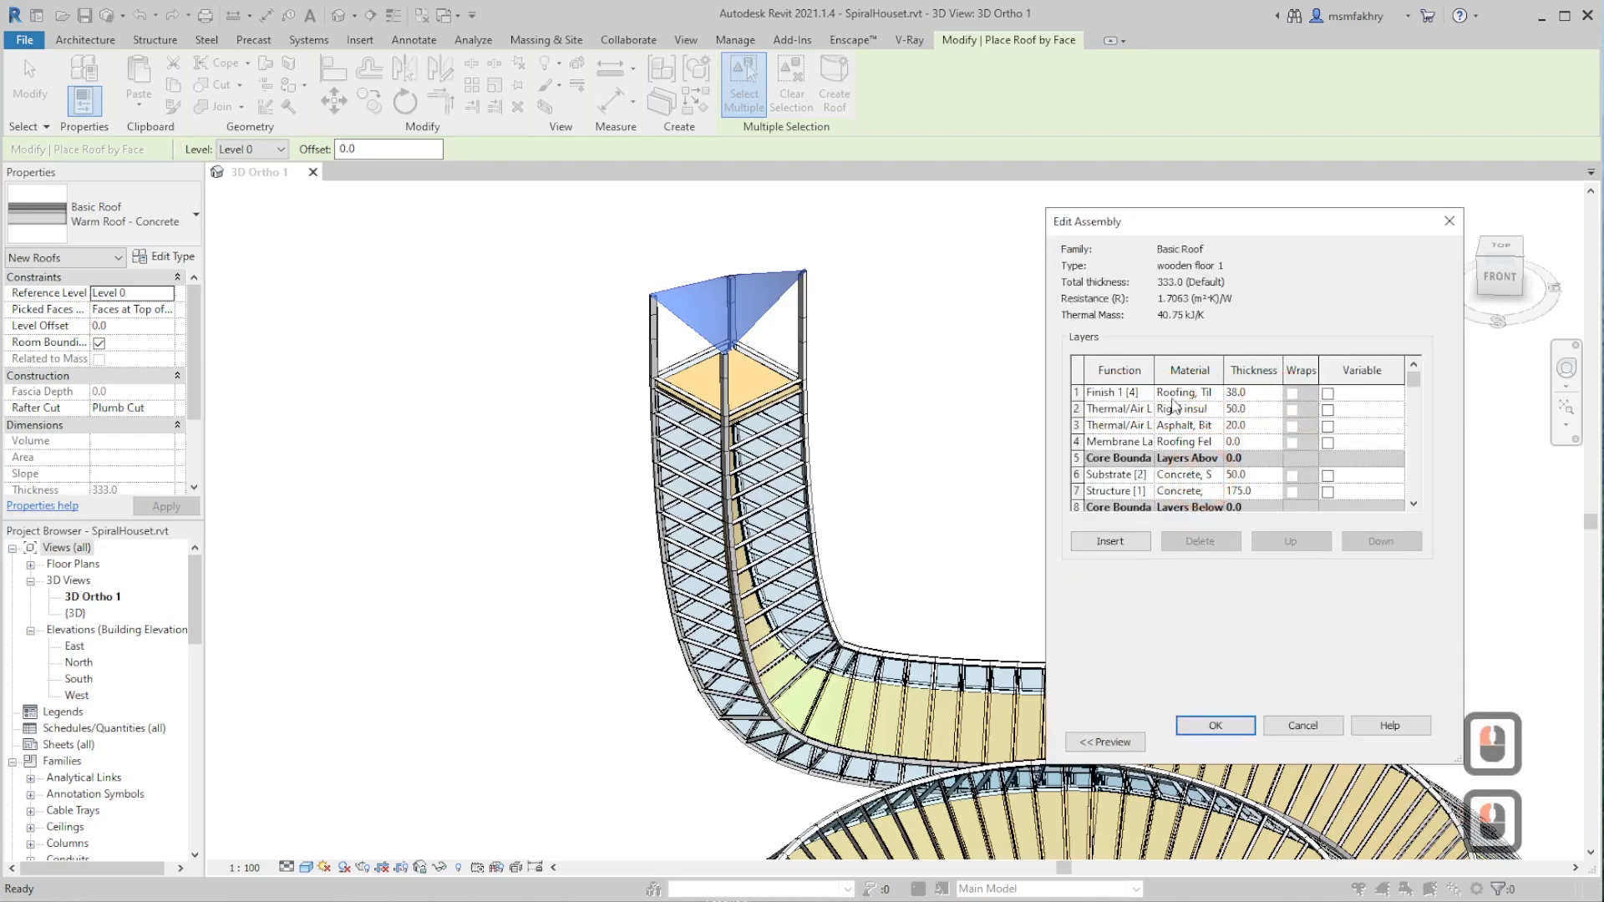
click(1200, 542)
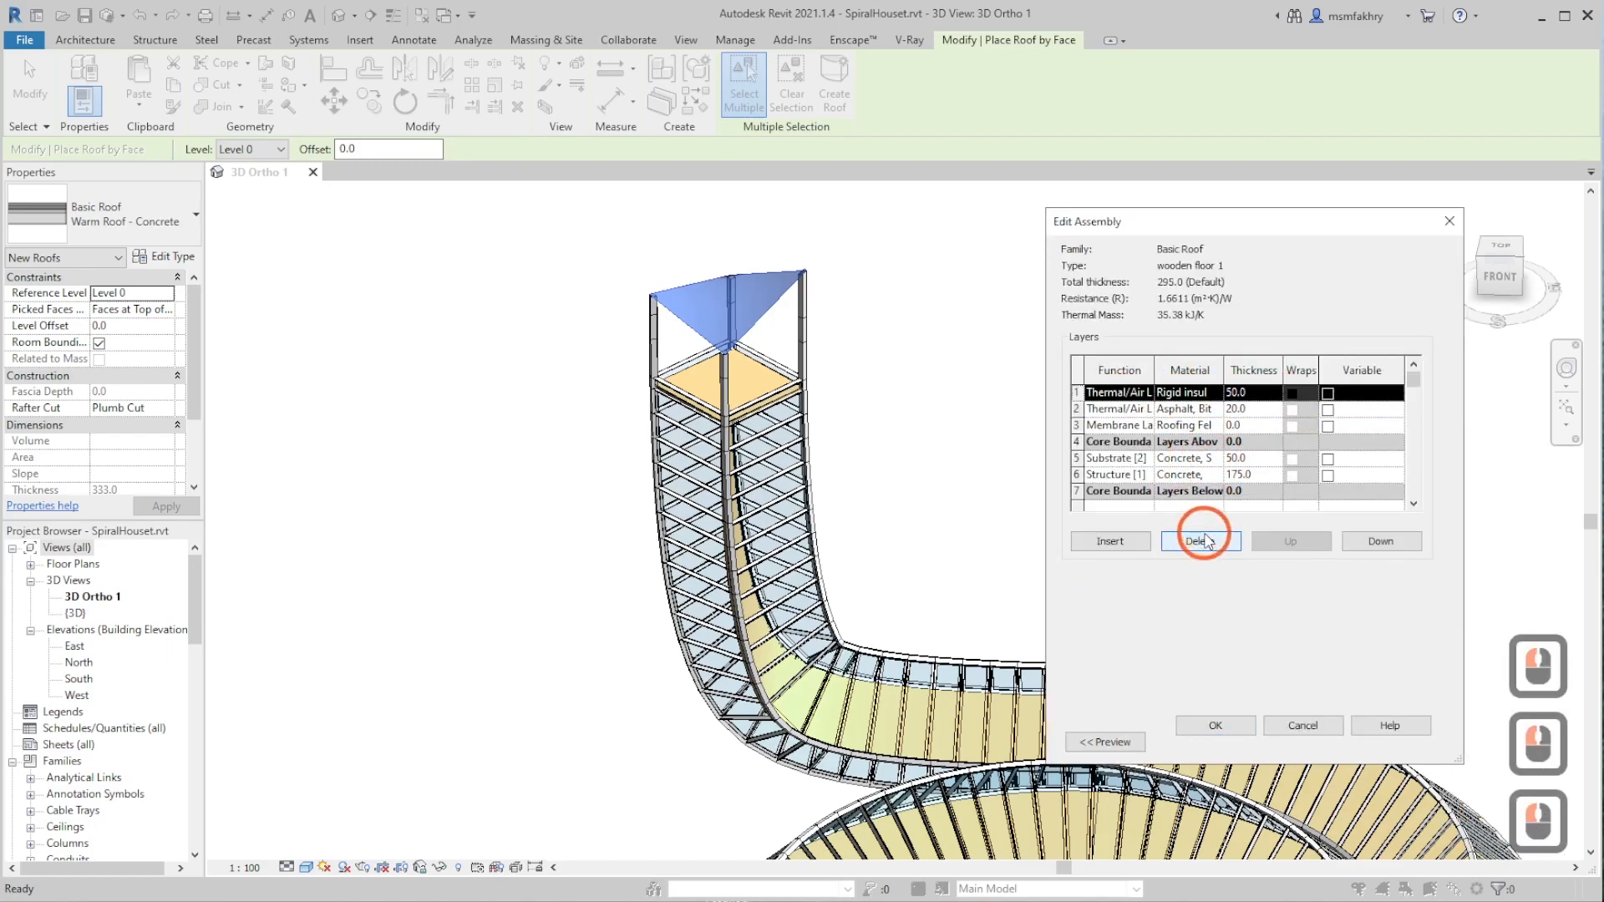
click(1201, 542)
click(1199, 541)
click(1200, 541)
click(1187, 394)
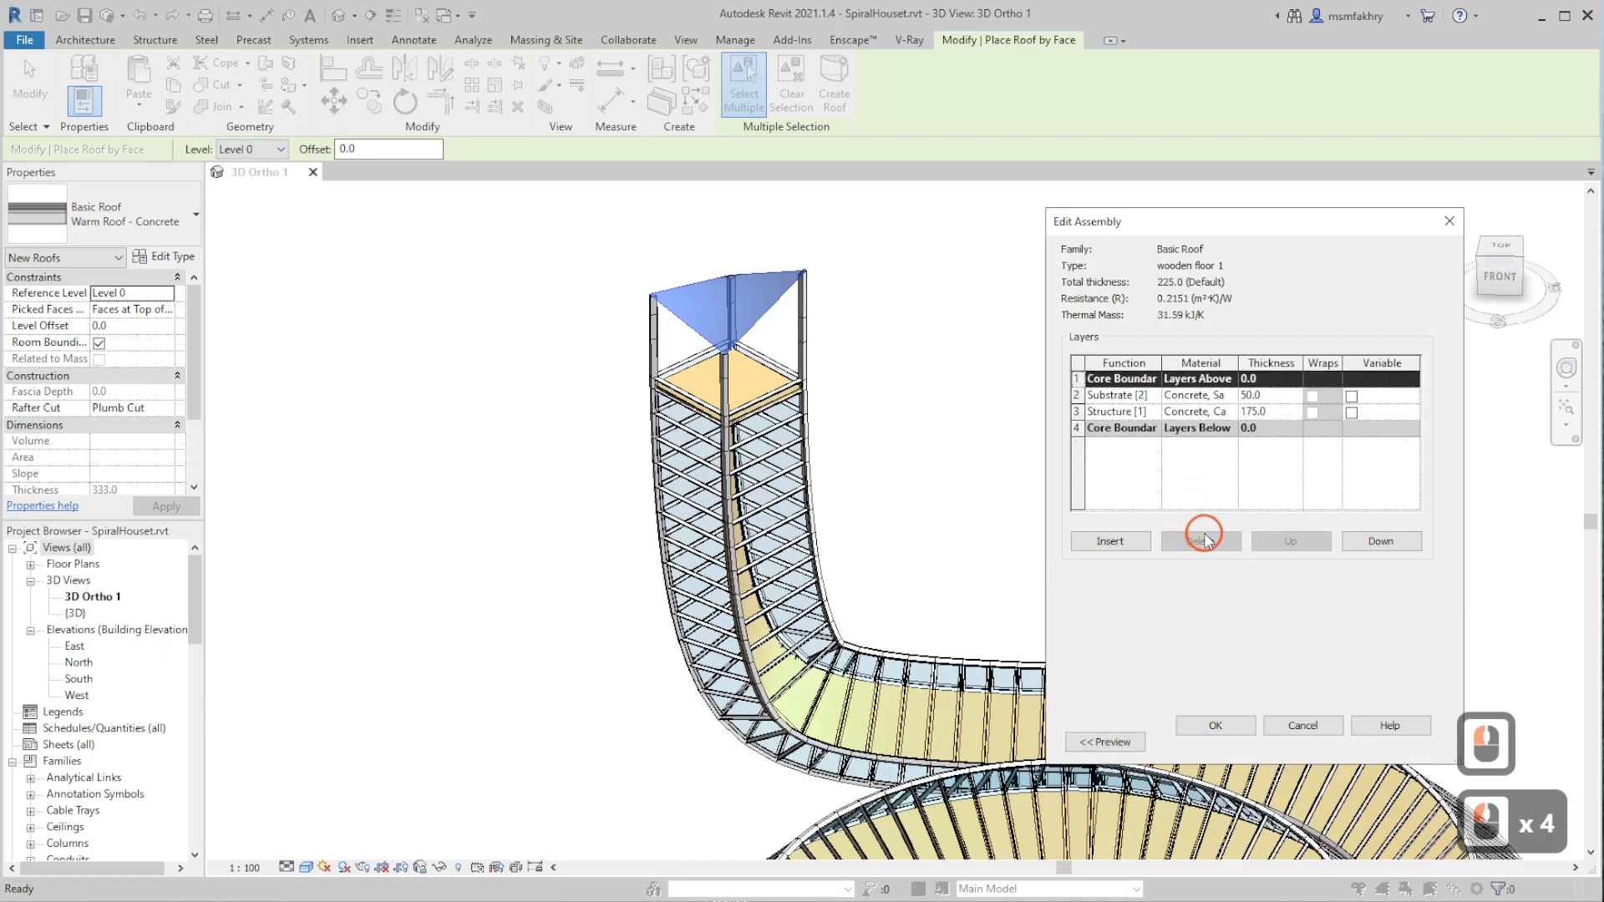
click(1200, 541)
- Set the thickness of the Structure [1] layer to 200
click(1273, 396)
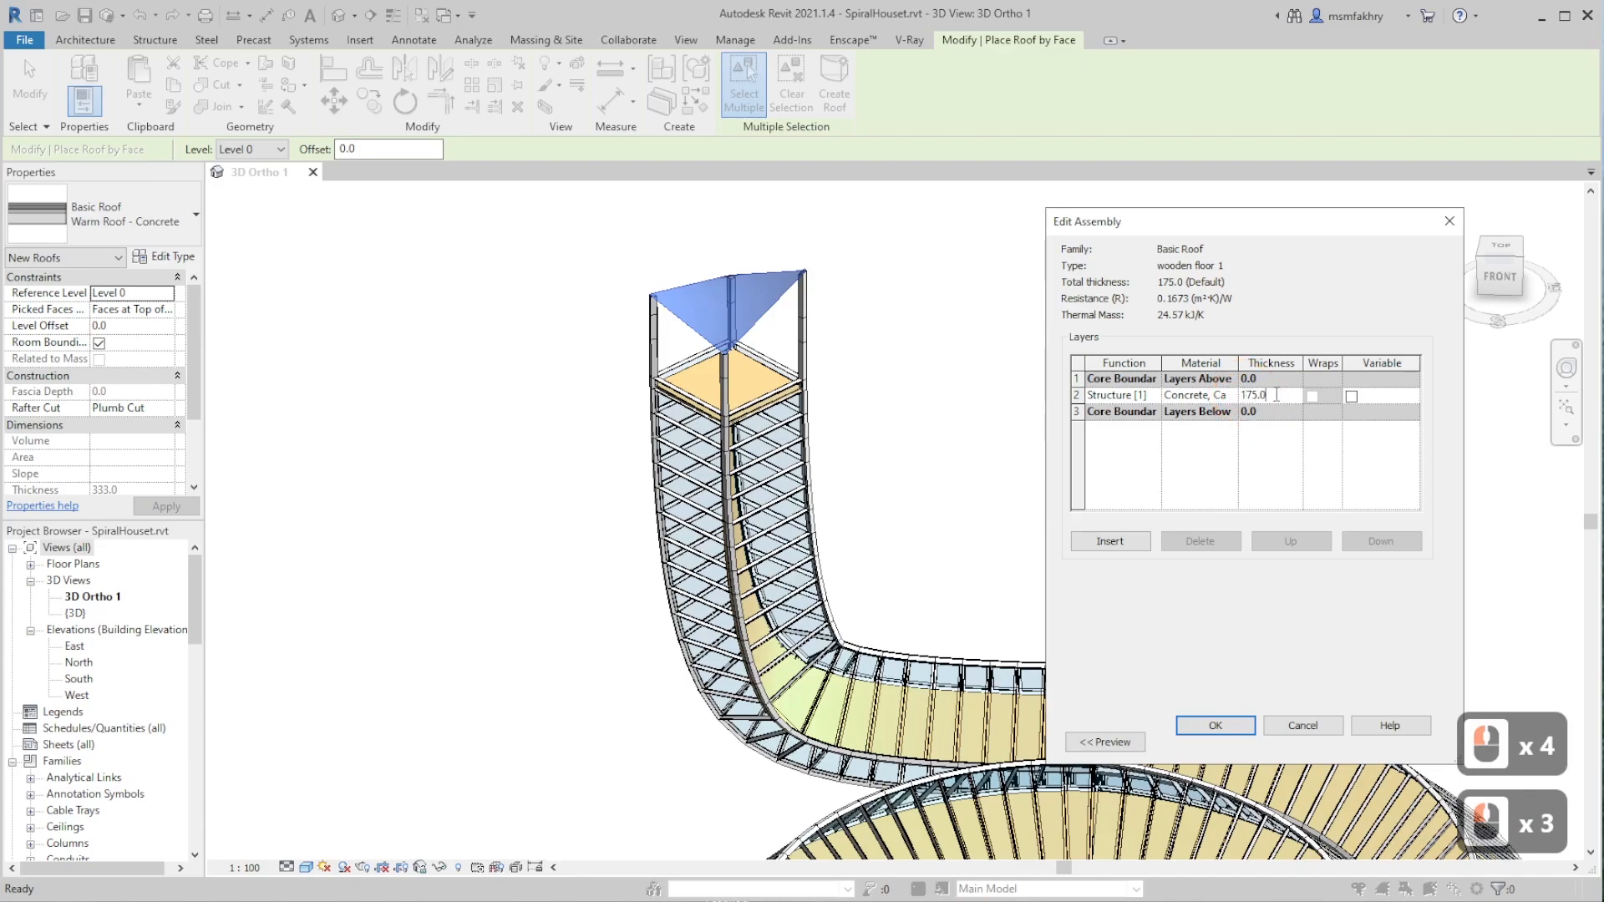
drag(1276, 395, 1225, 395)
text(200)
click(1218, 398)
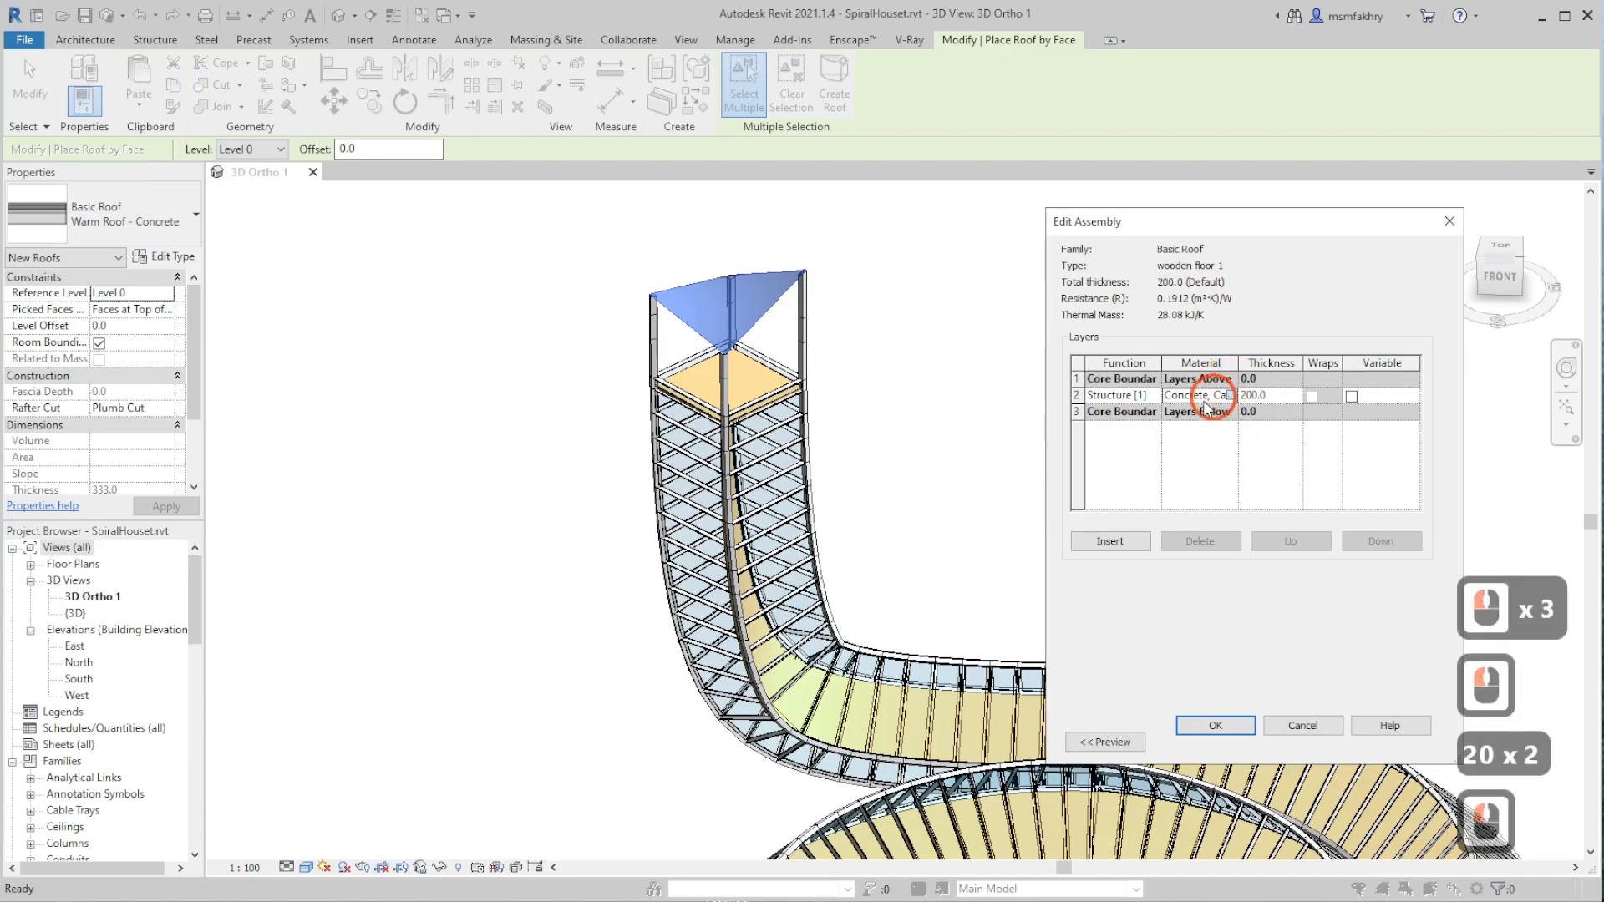
click(1231, 394)
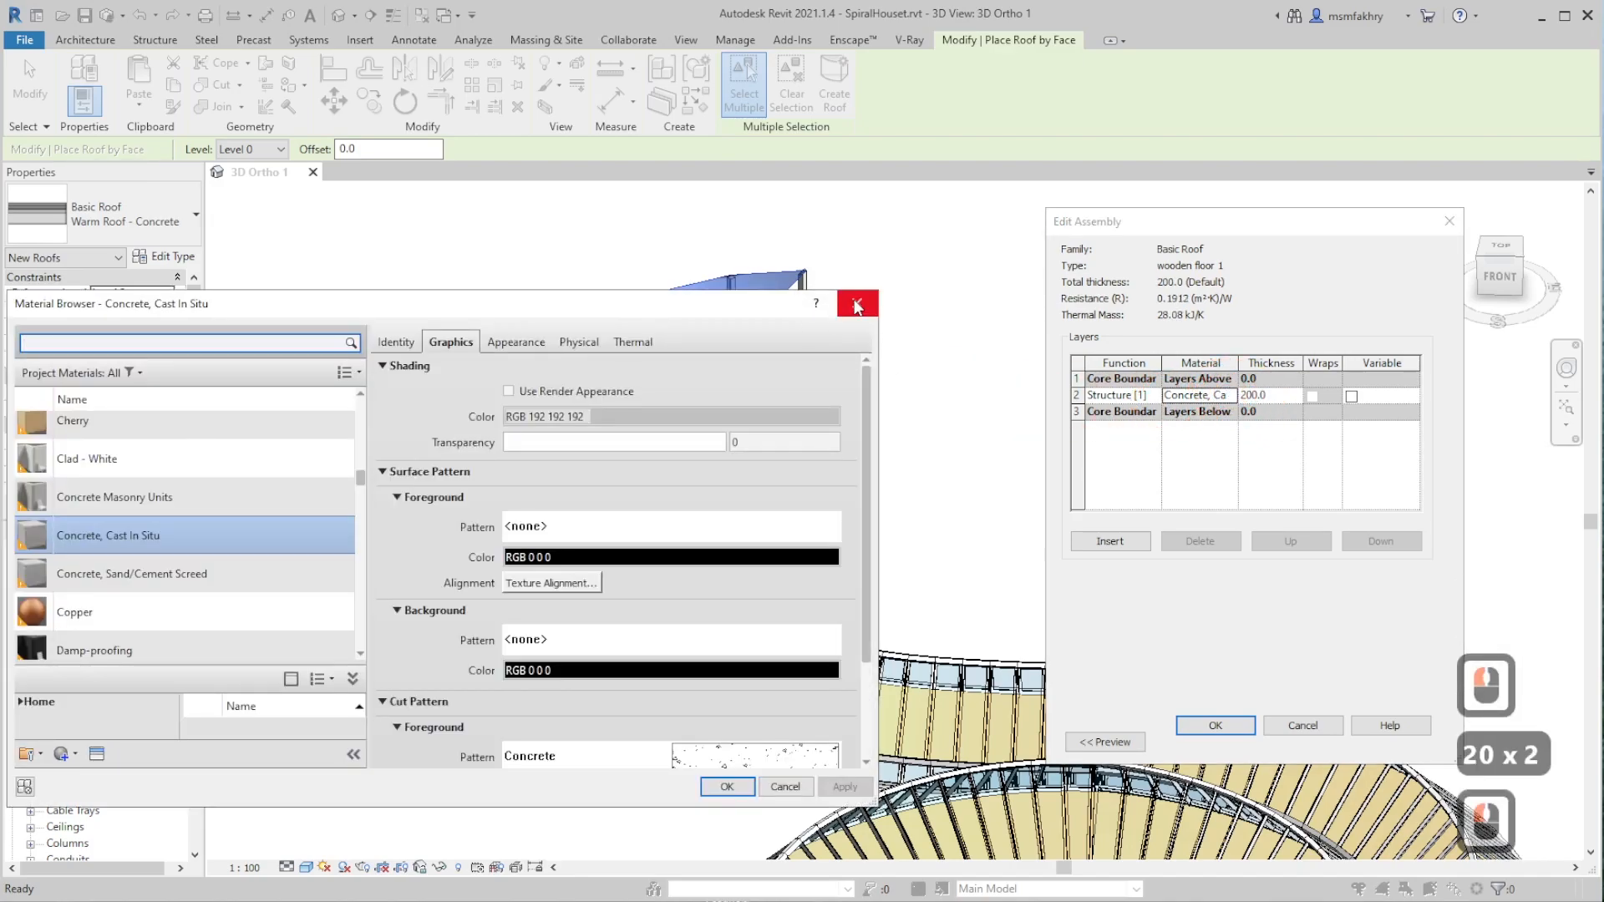
click(856, 306)
- Set the Structure [1] layer's material to softwood, lumber and accept the wooden floor 1 type changes
click(1174, 396)
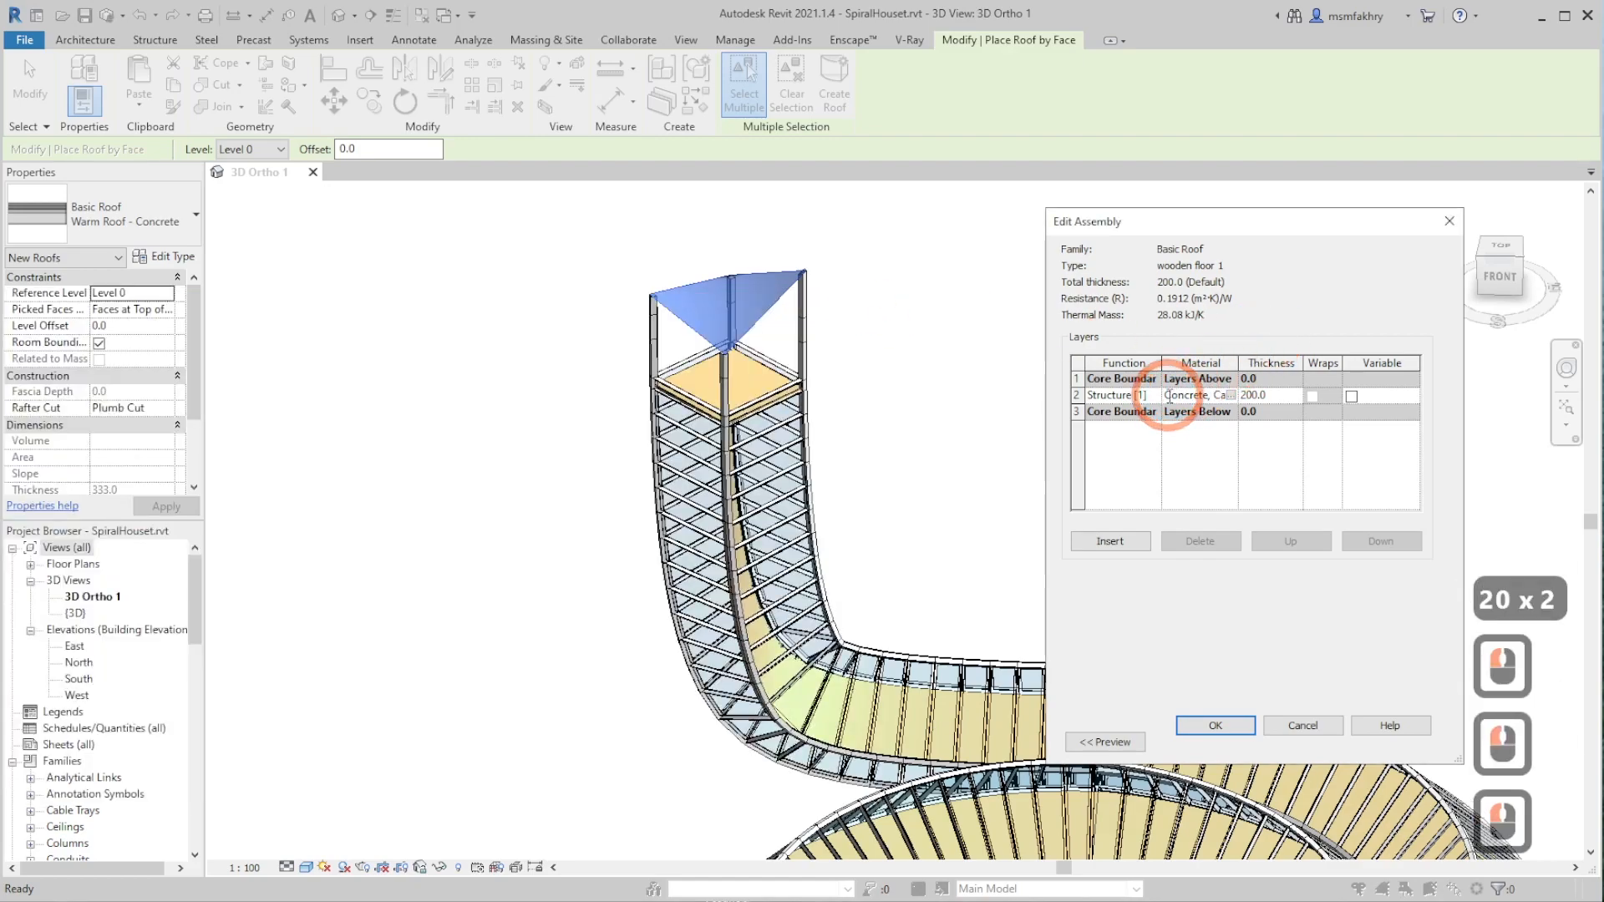
drag(1170, 396, 1215, 395)
key(BackSpace)
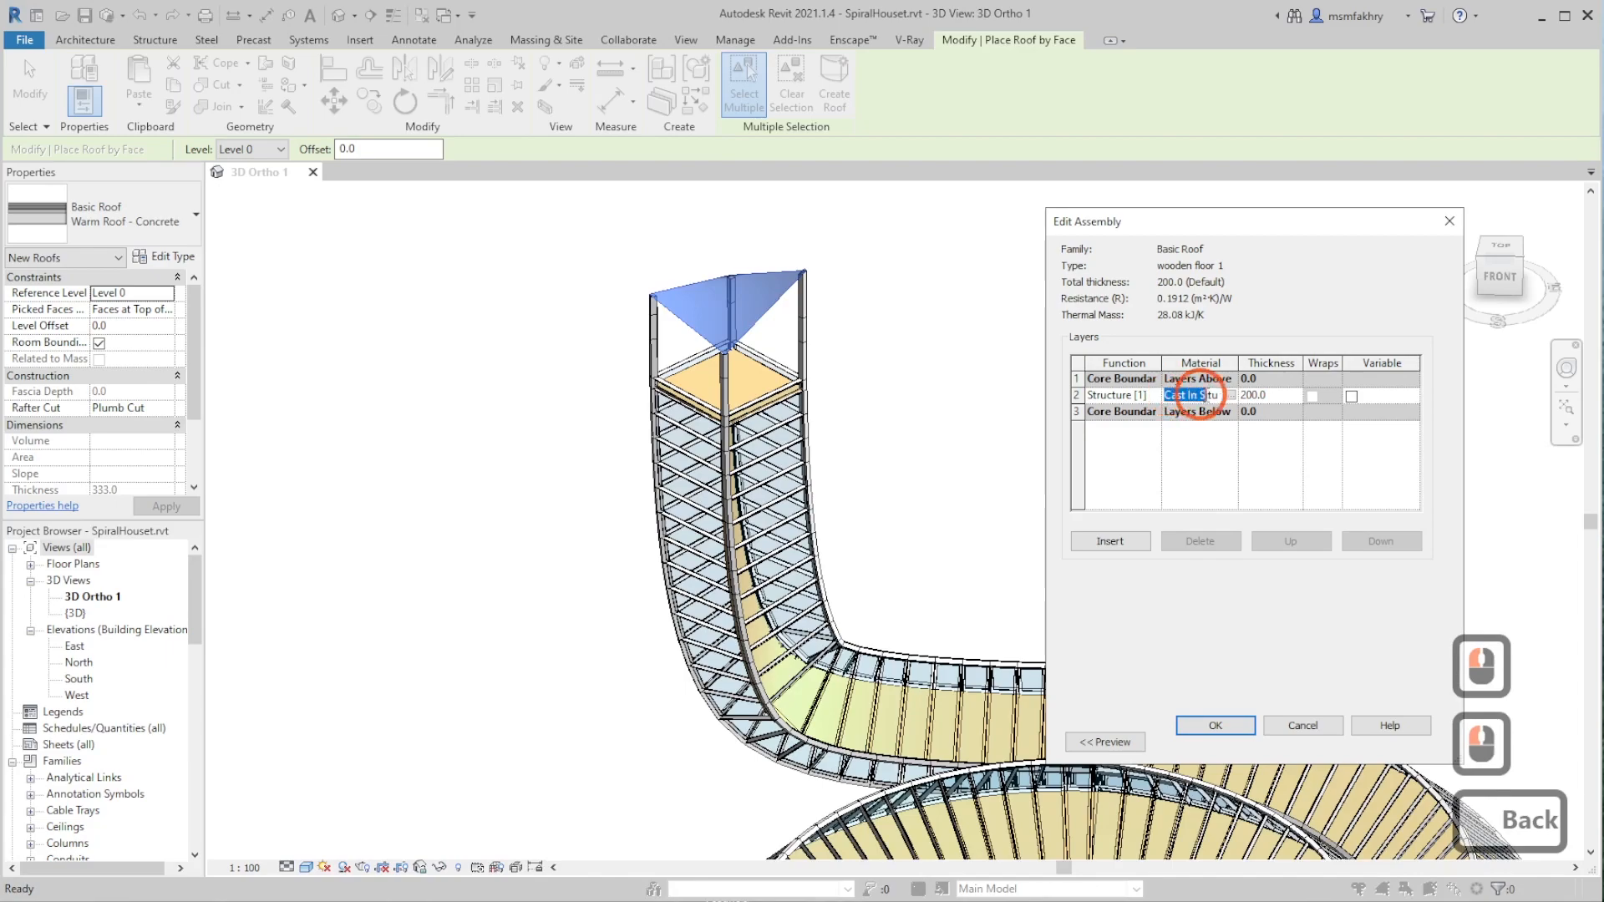
drag(1200, 395, 1297, 512)
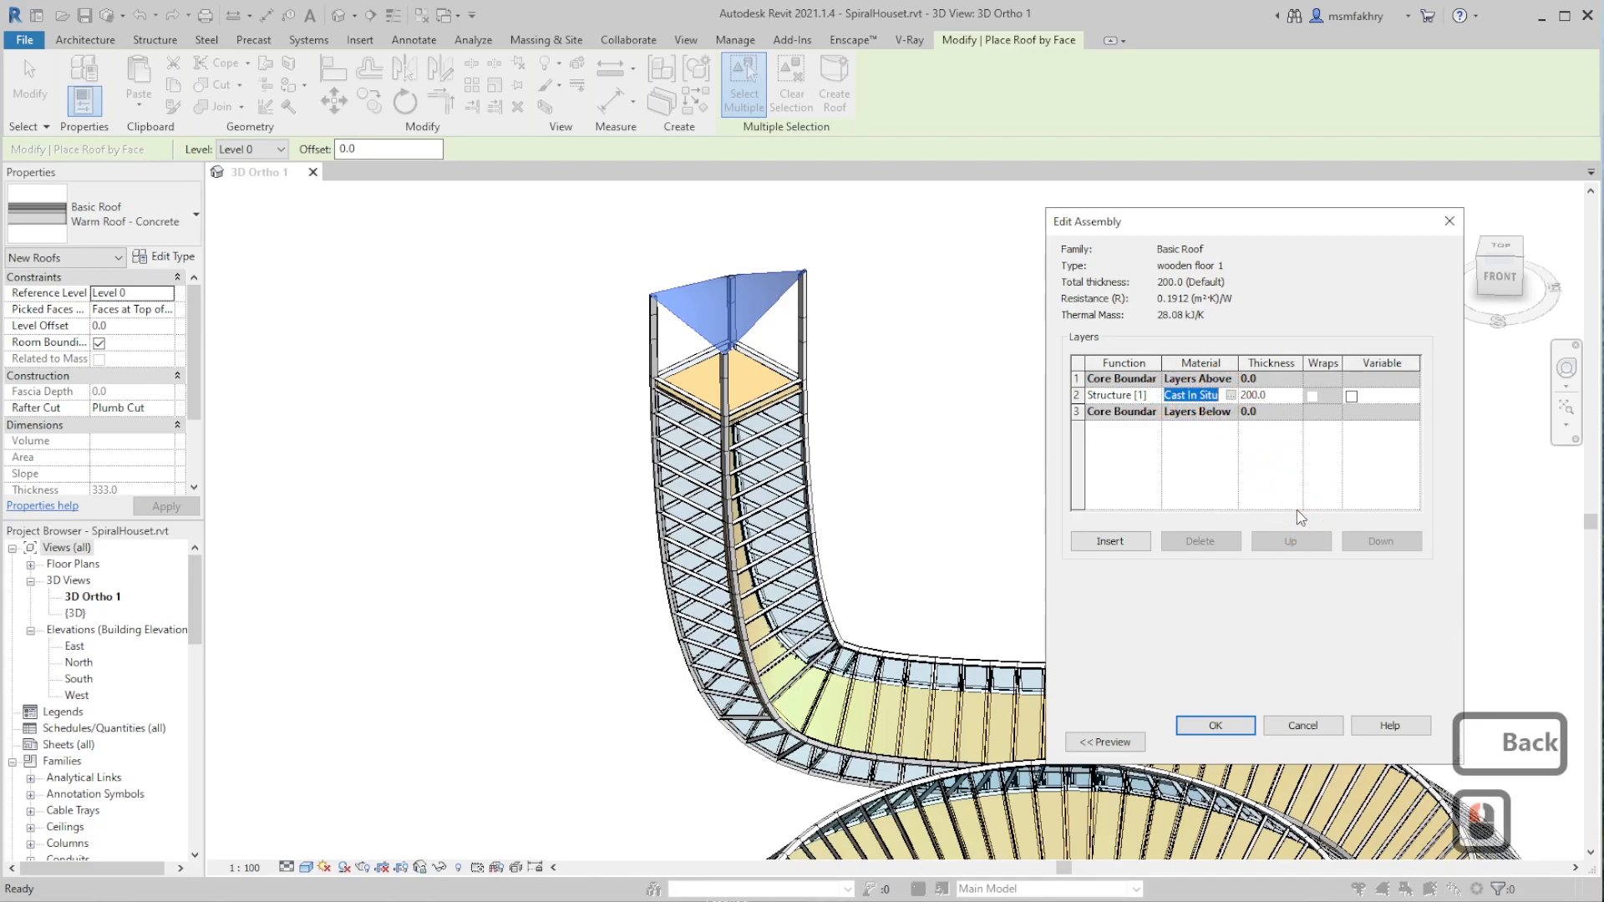
text(softqo)
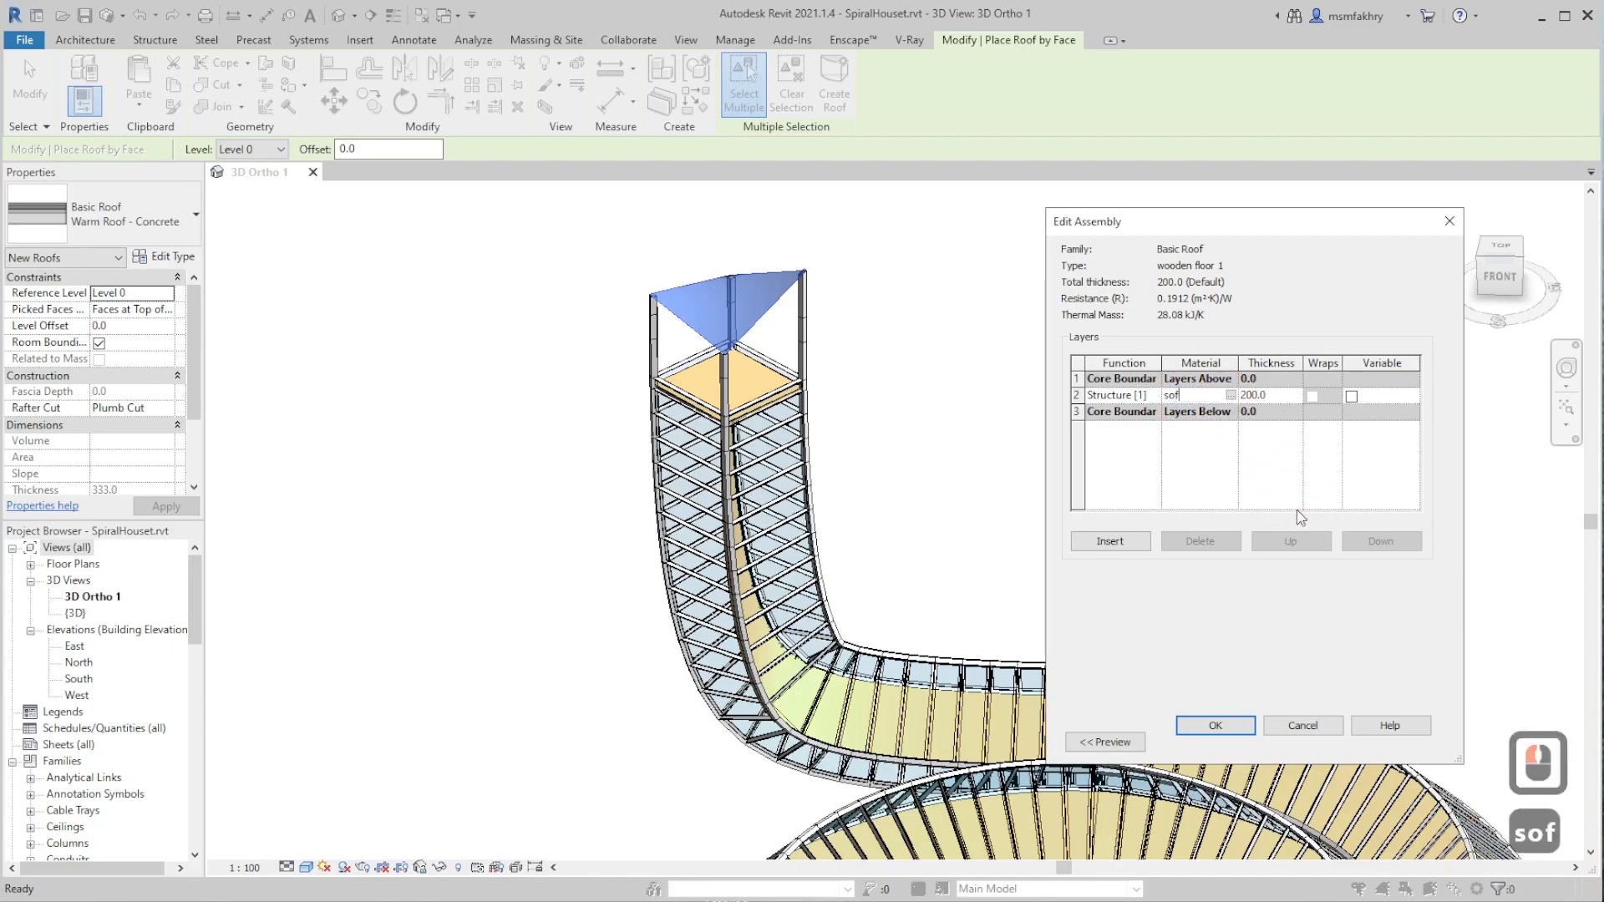
key(BackSpace)
key(BackSpace)
key(BackSpace)
key(BackSpace)
key(BackSpace)
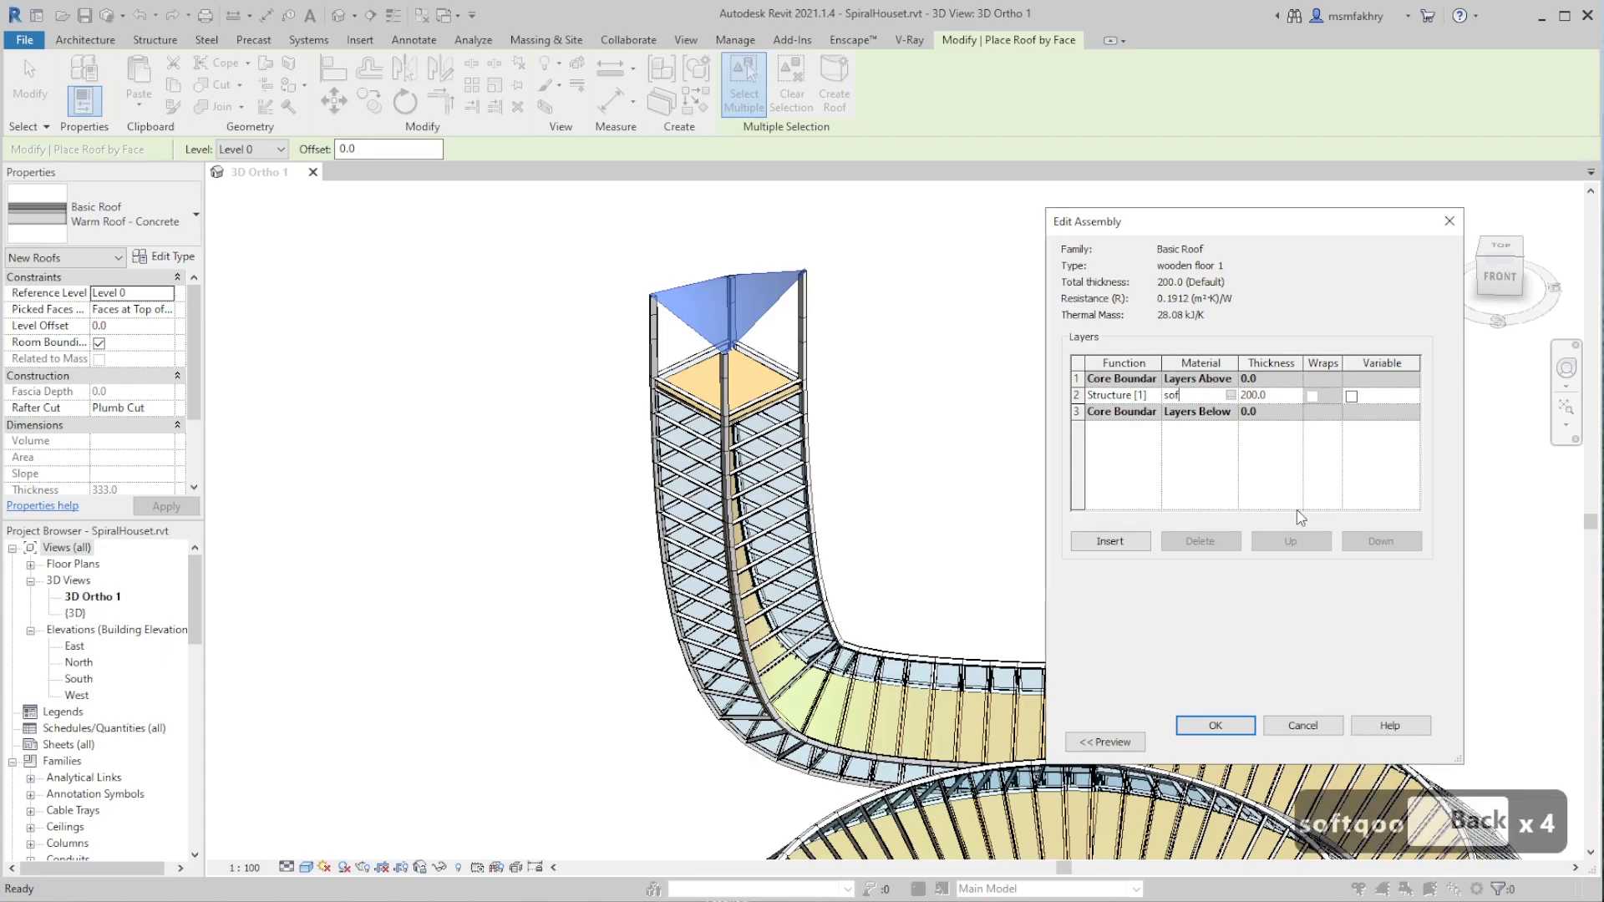
key(BackSpace)
text(soft)
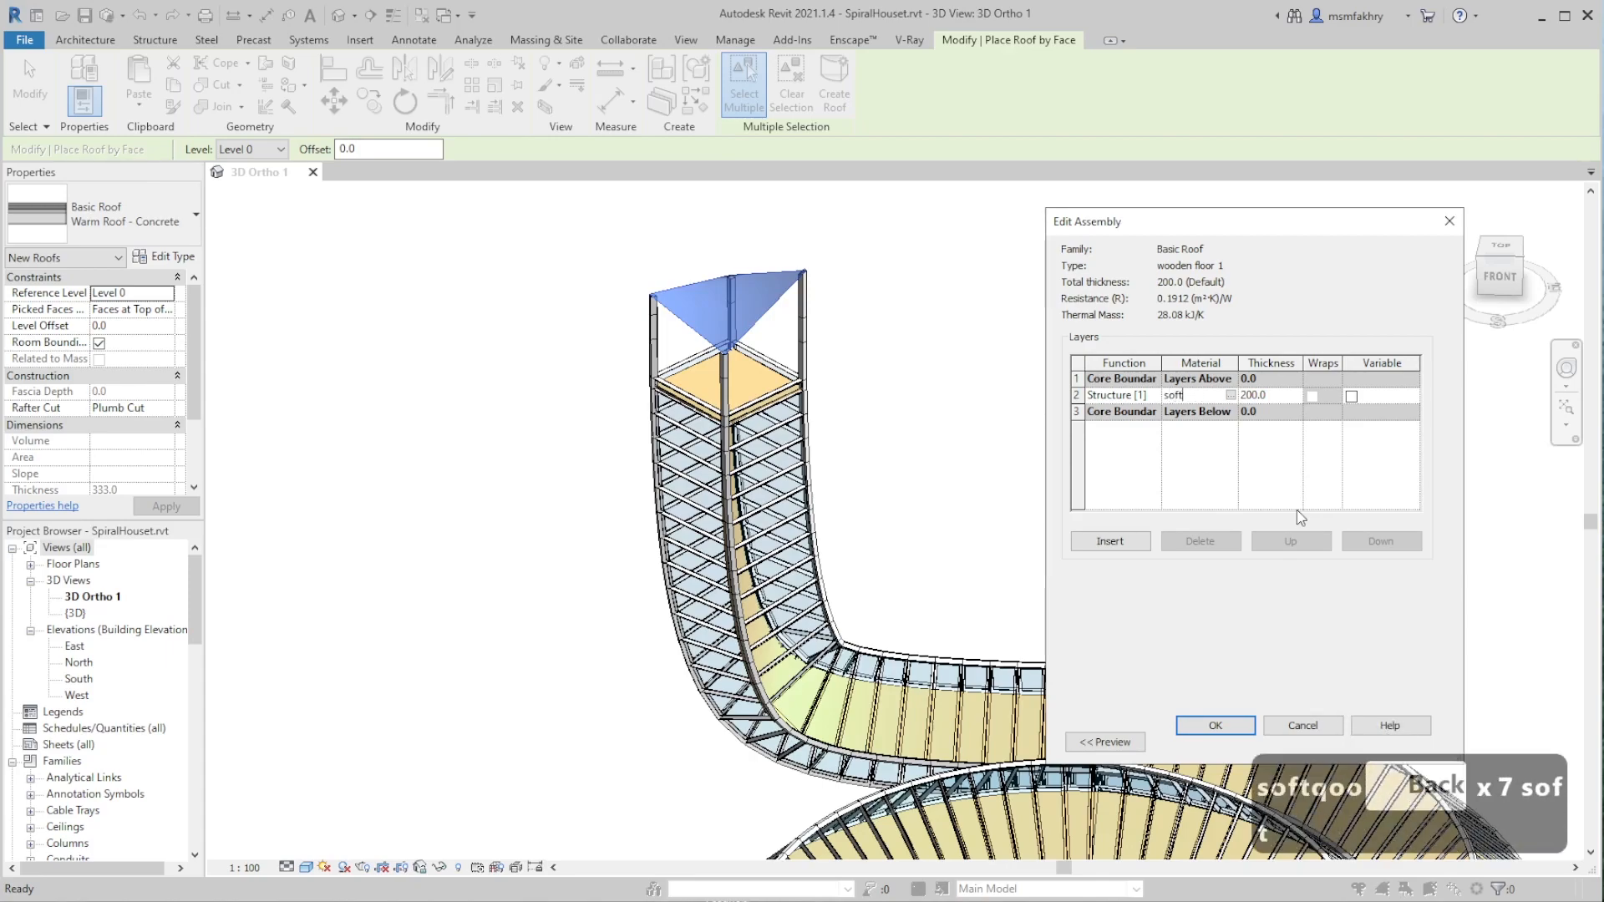
text(wood, lu)
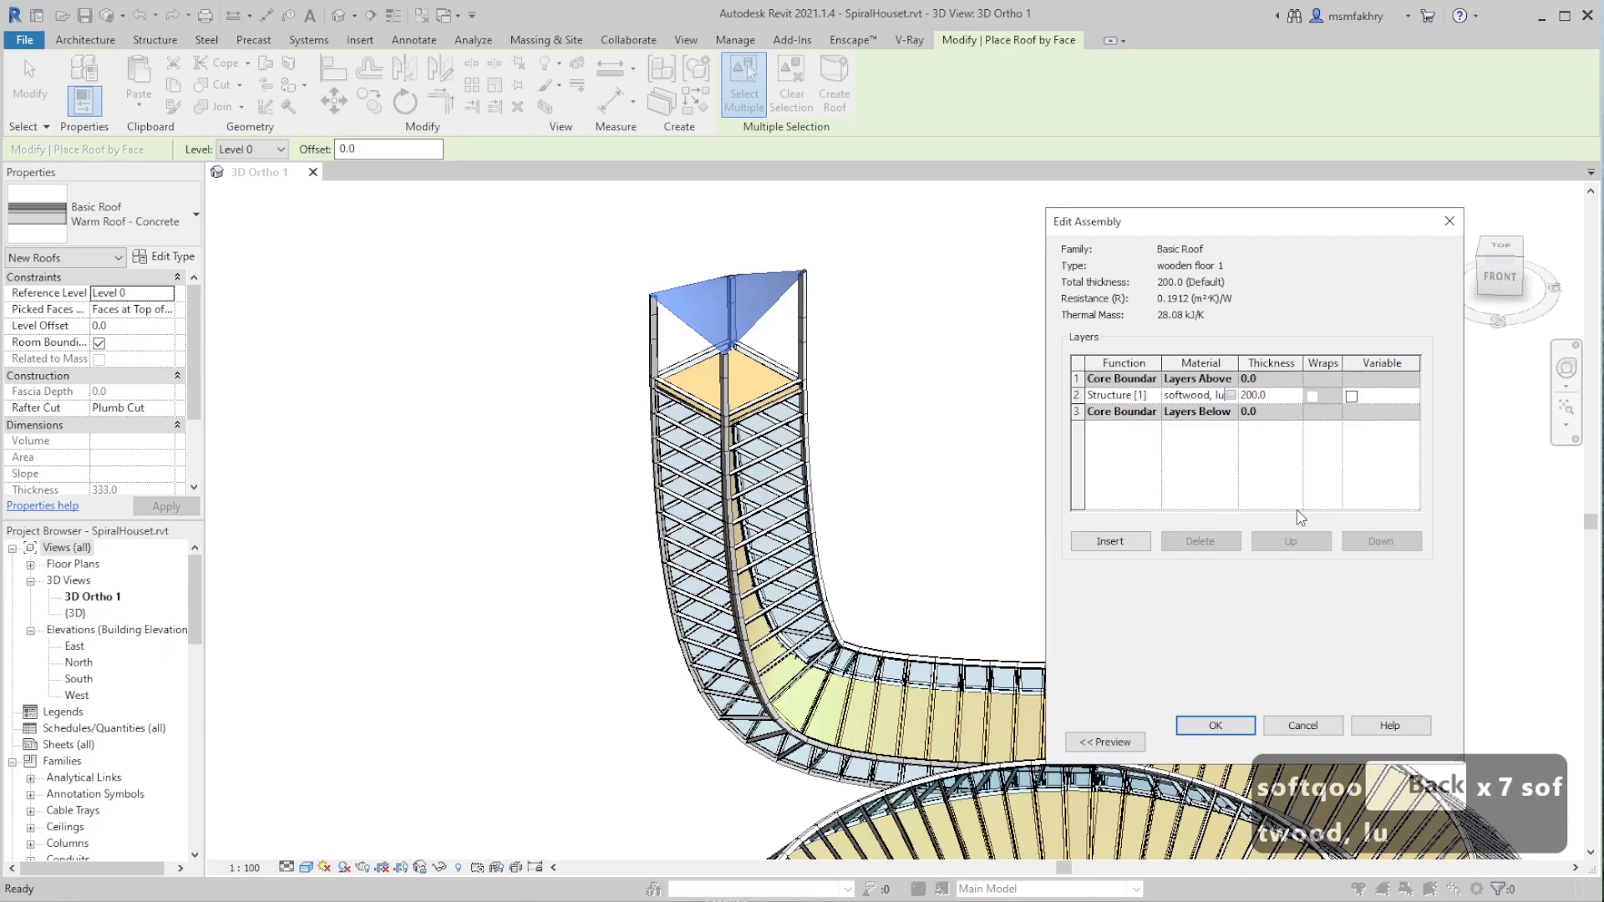
text(mber)
click(1215, 725)
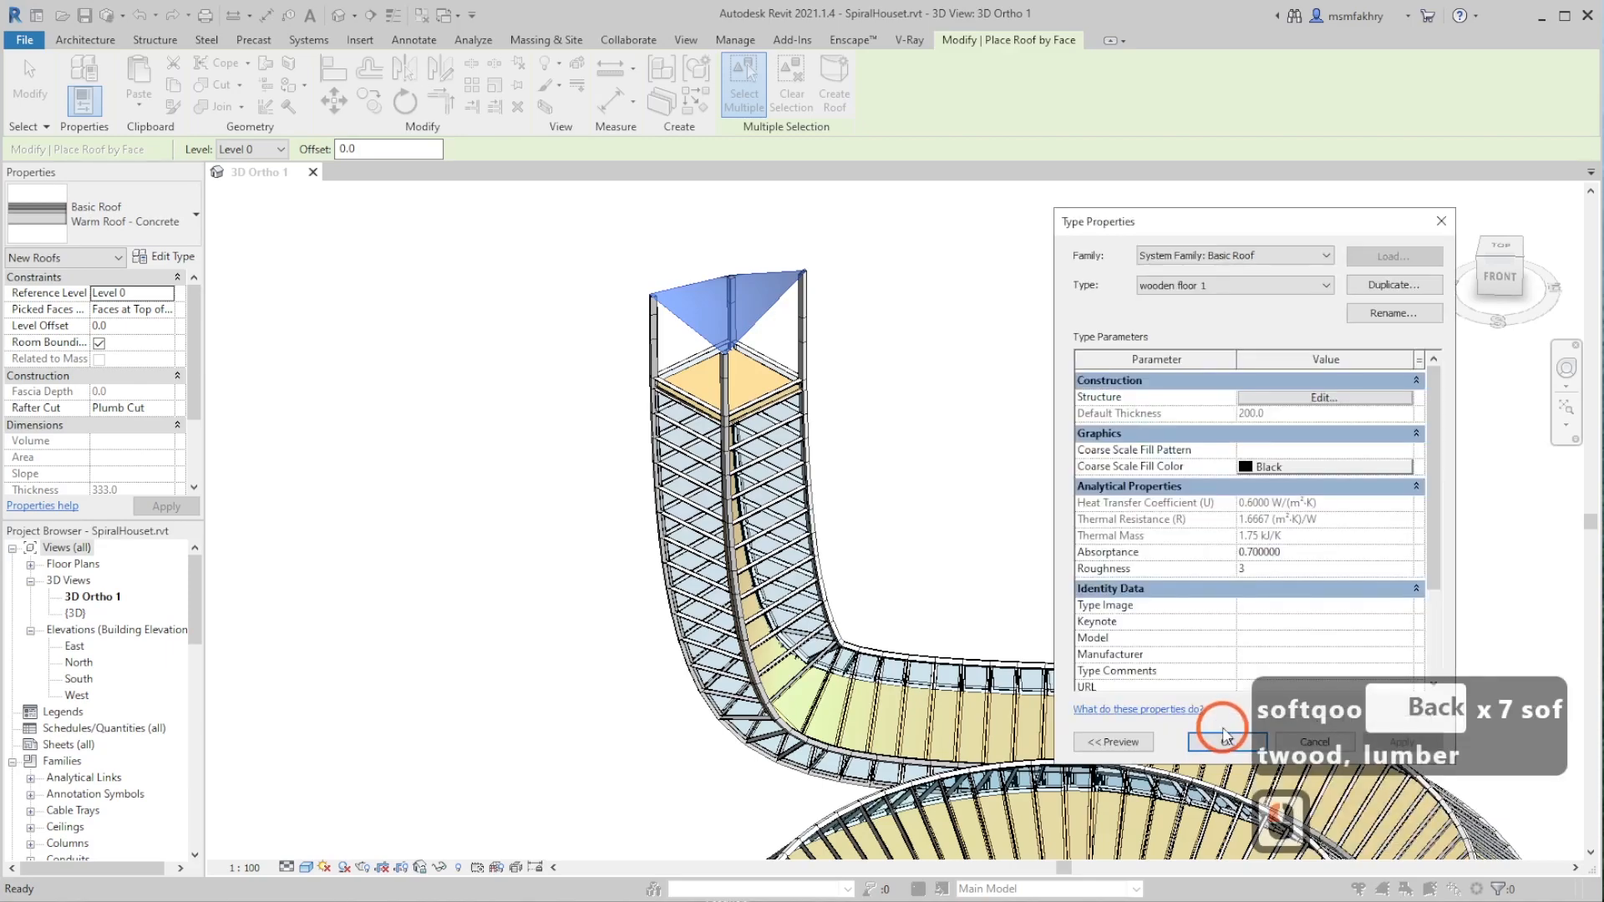
click(1224, 741)
- Create wooden floor 1 roofs on the warped roof mass face and on the flat face below it atop the shaft
click(747, 305)
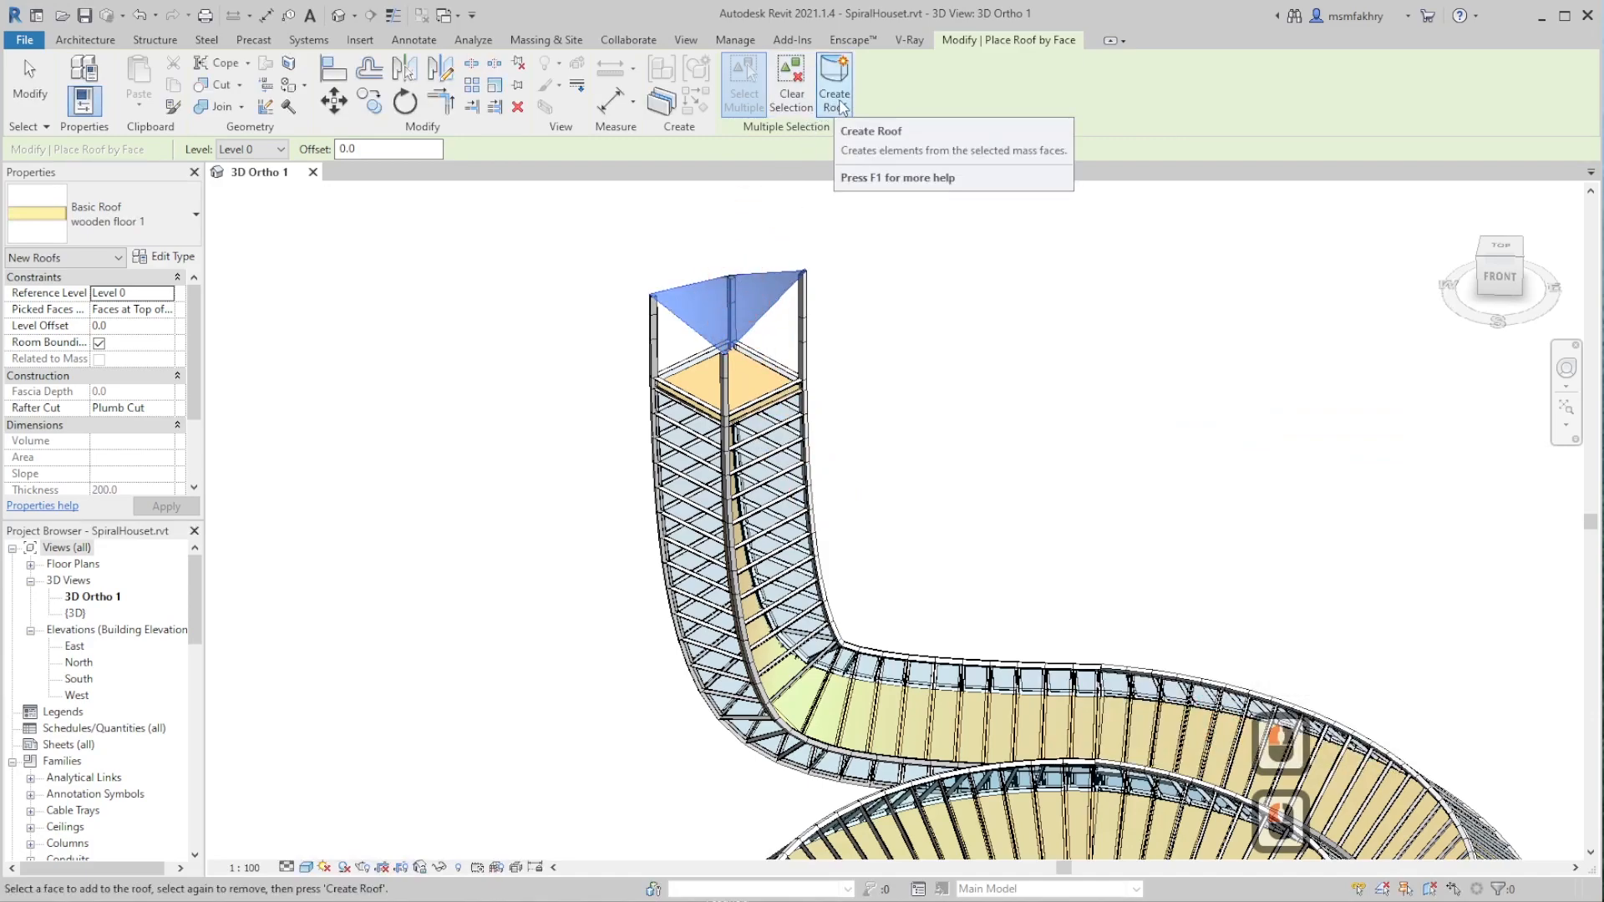
click(842, 107)
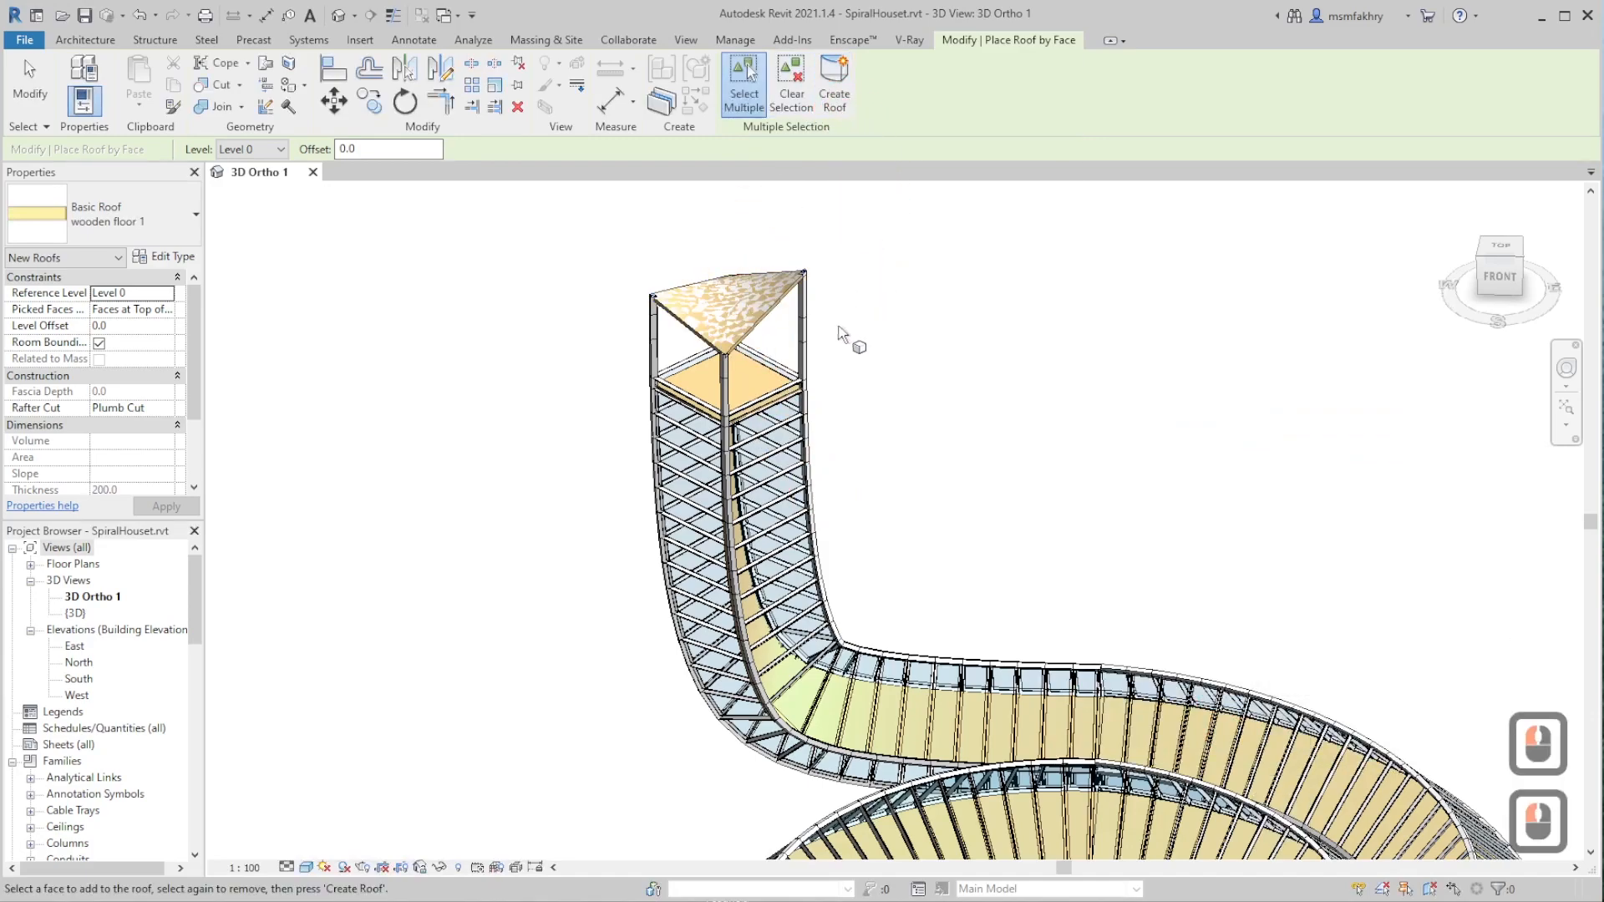
click(770, 401)
click(842, 107)
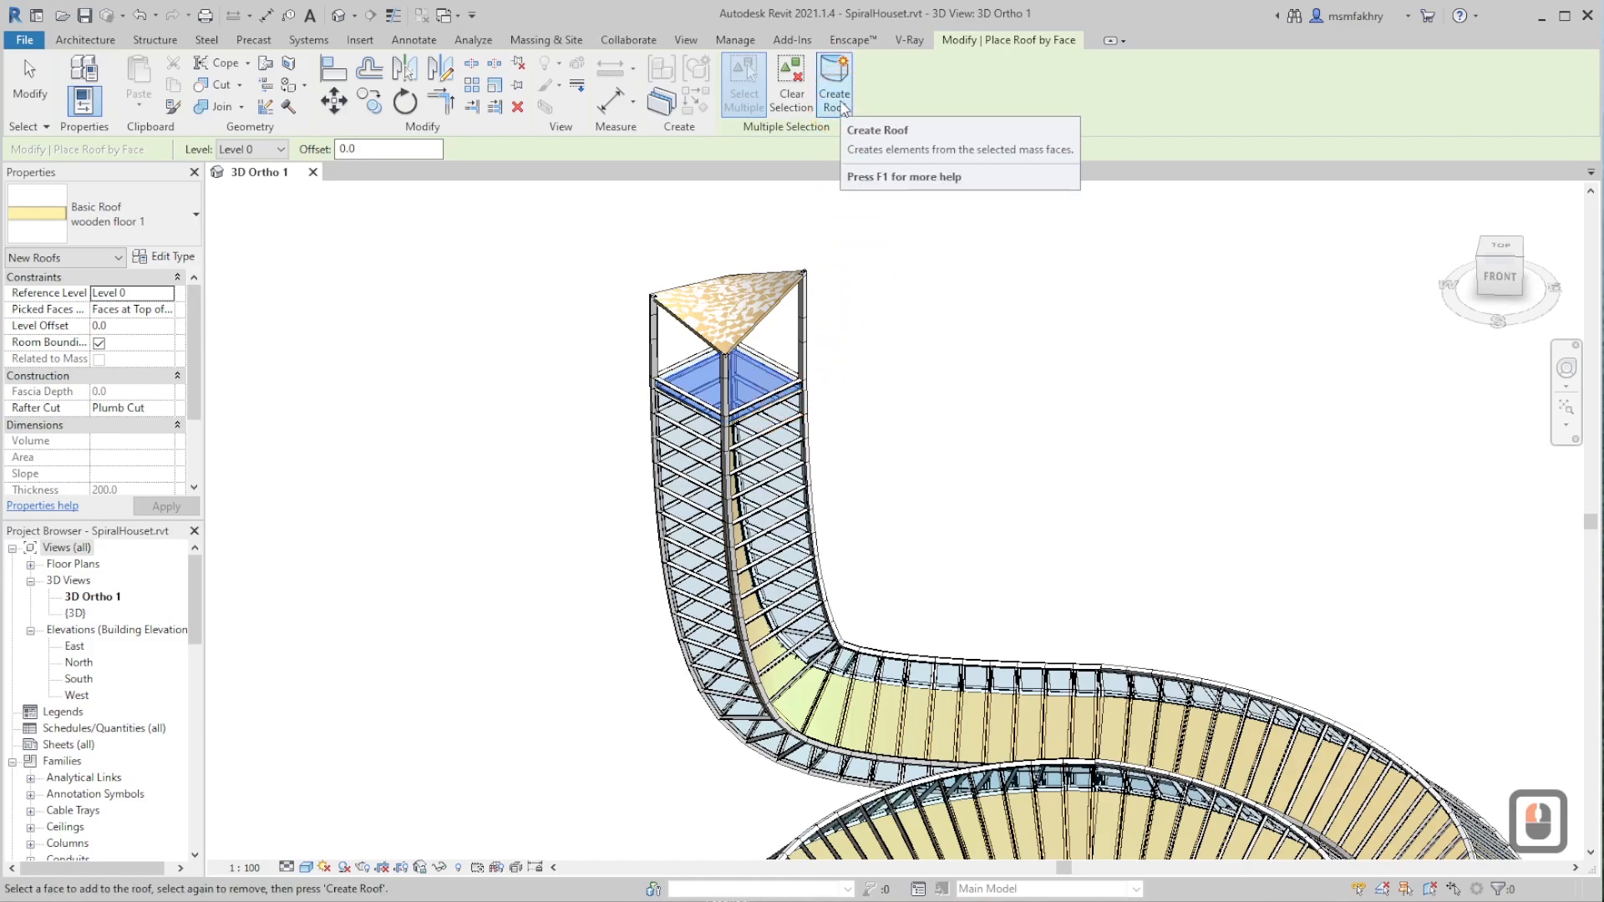
click(837, 107)
click(793, 493)
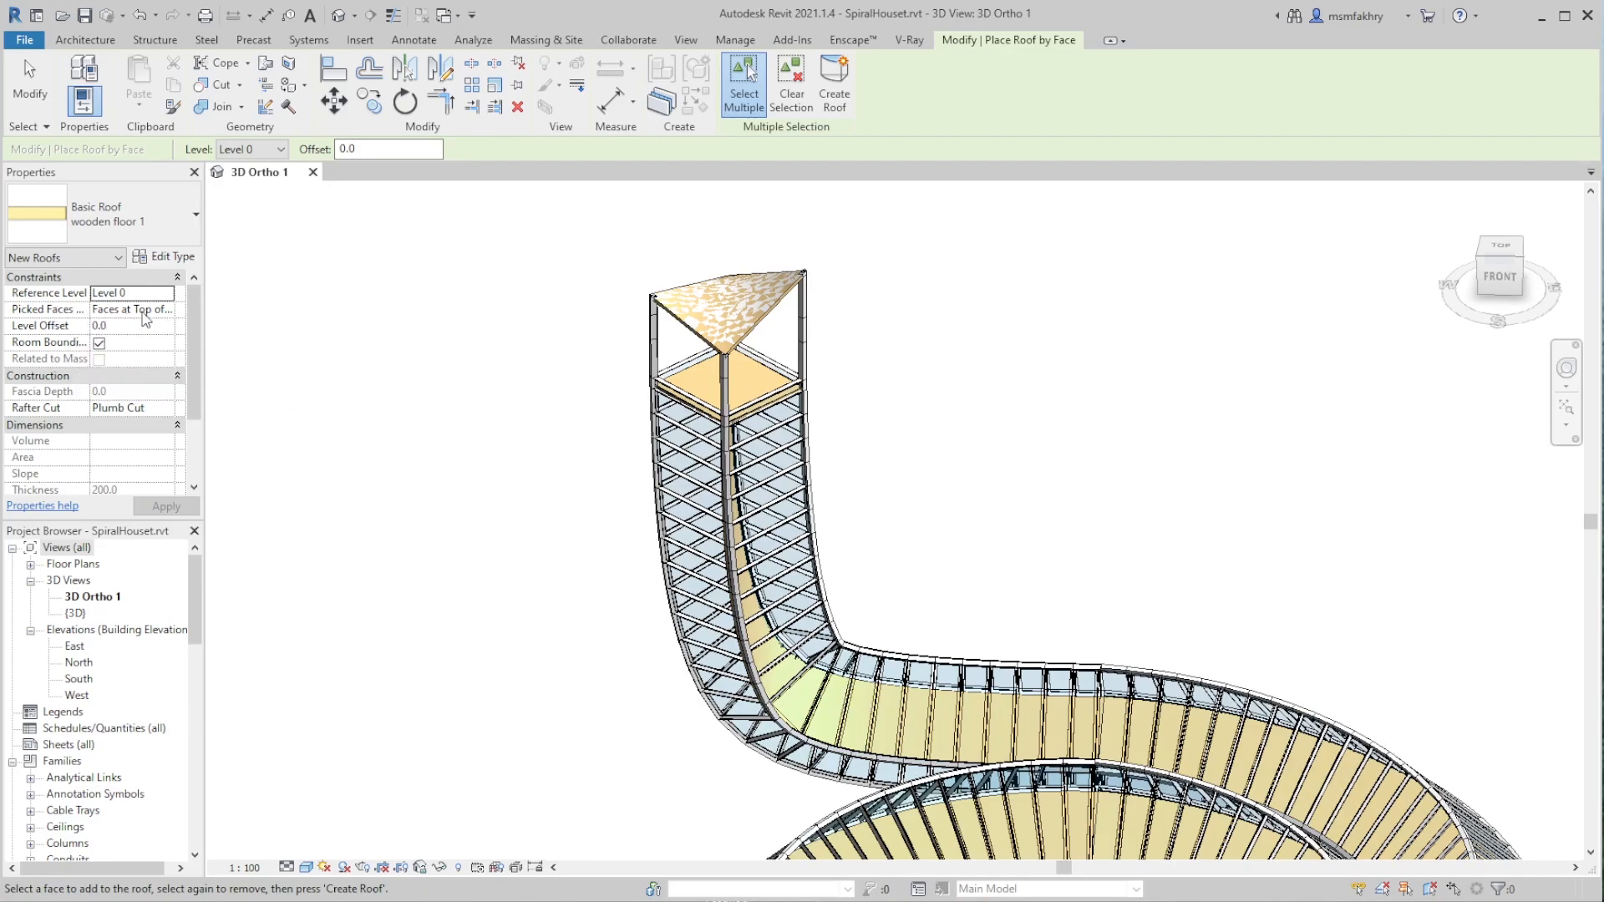
- Set the picked faces location to Faces at Bottom of the Roof and create a roof on the curved extension's floor face
click(167, 310)
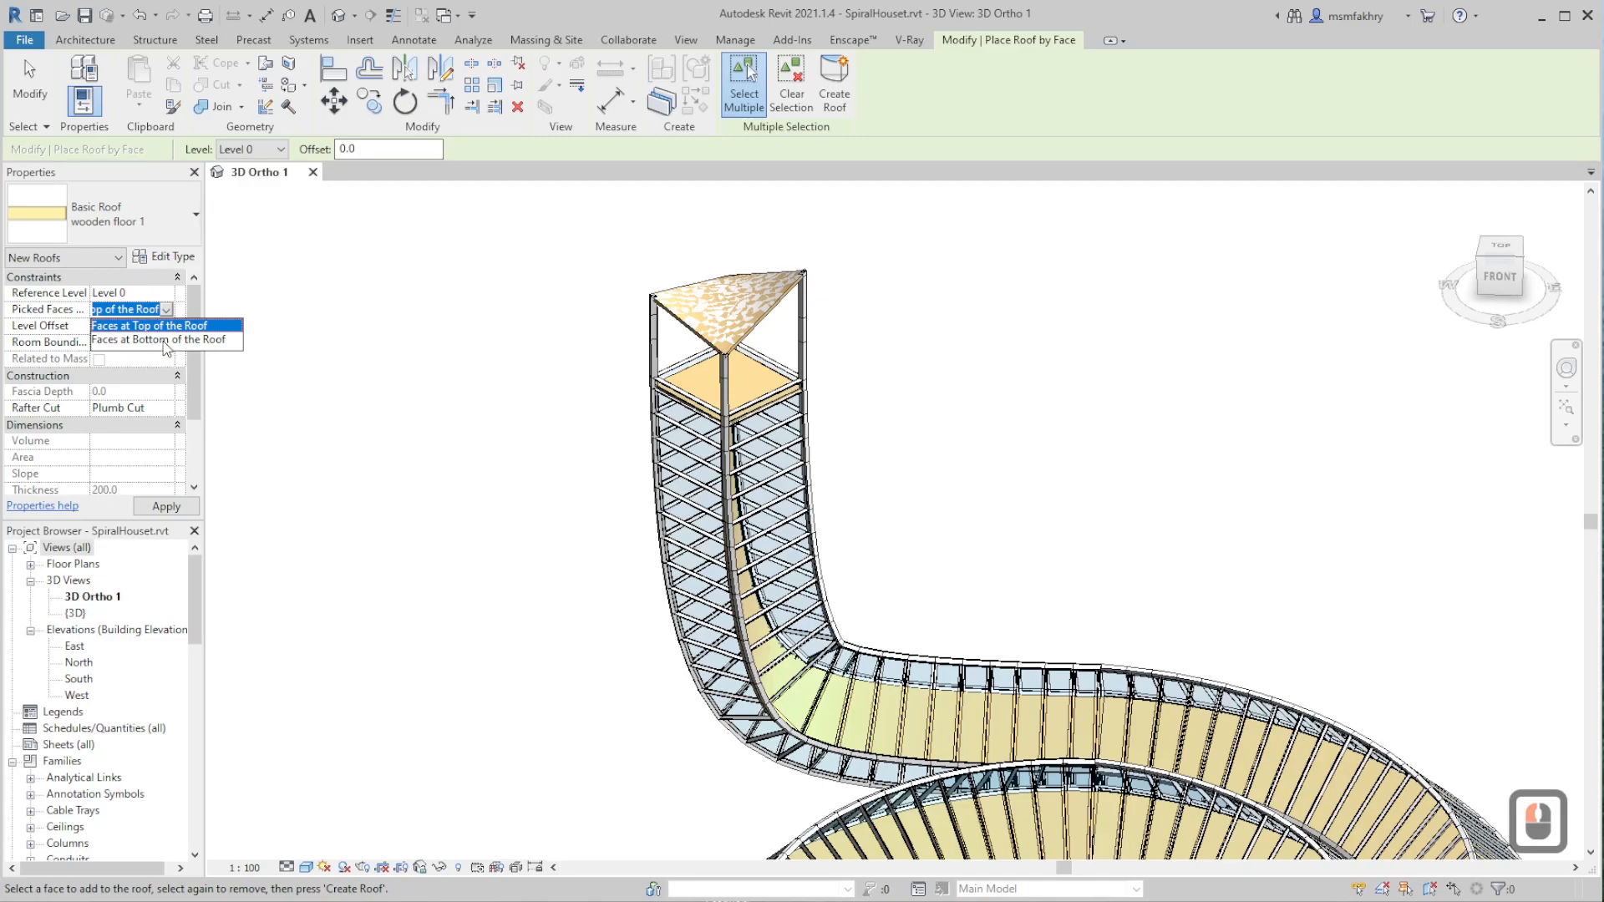
click(165, 341)
click(166, 510)
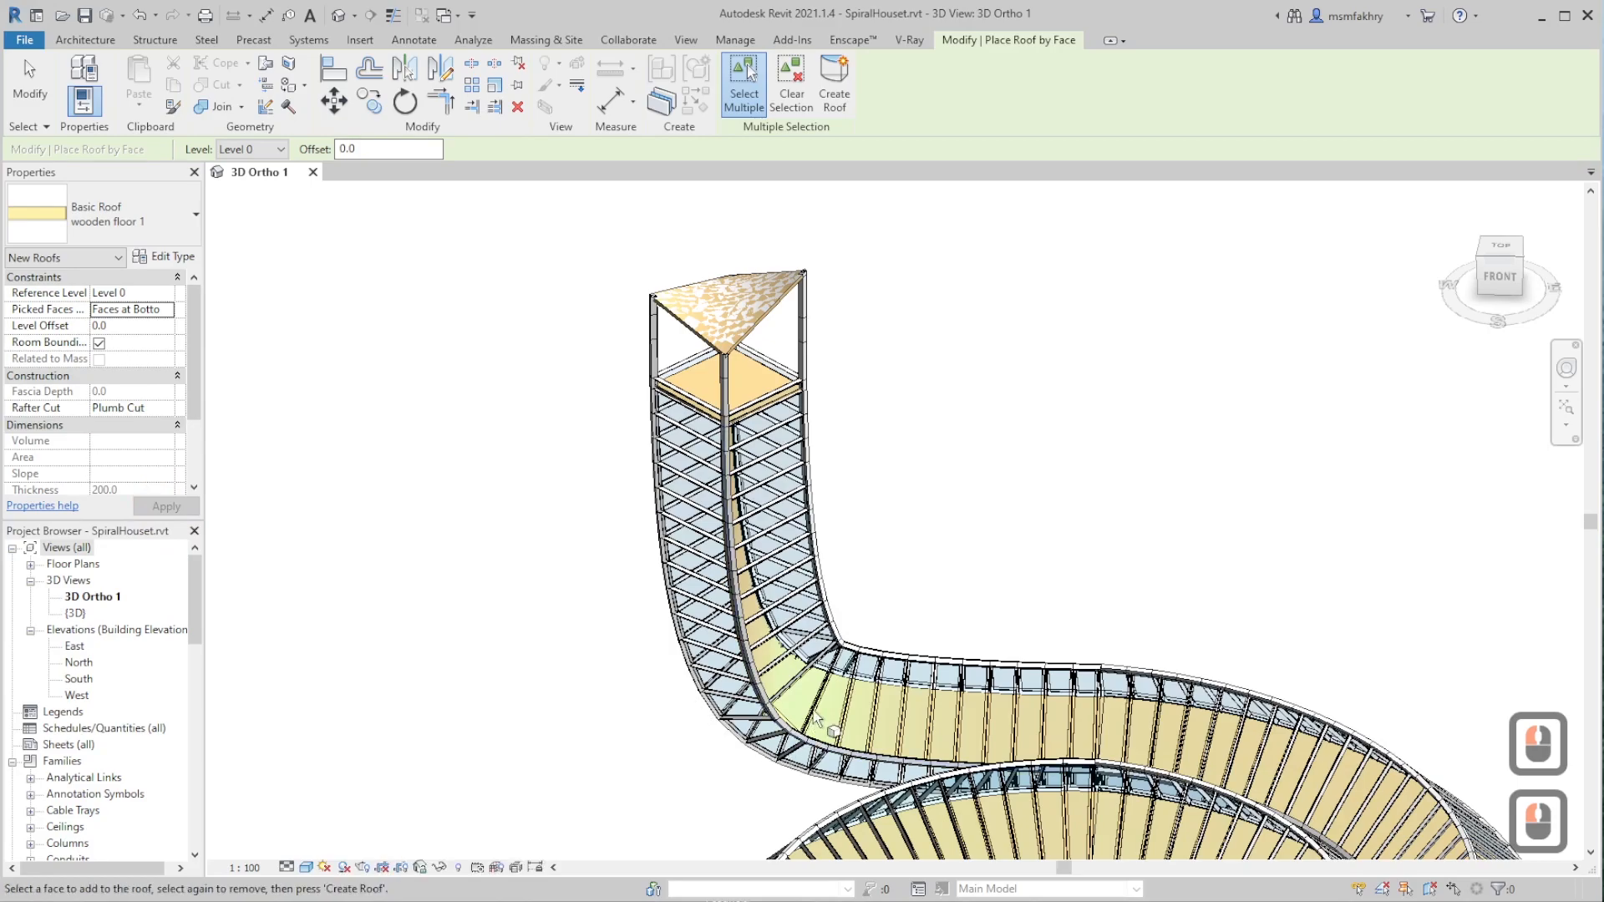
click(882, 688)
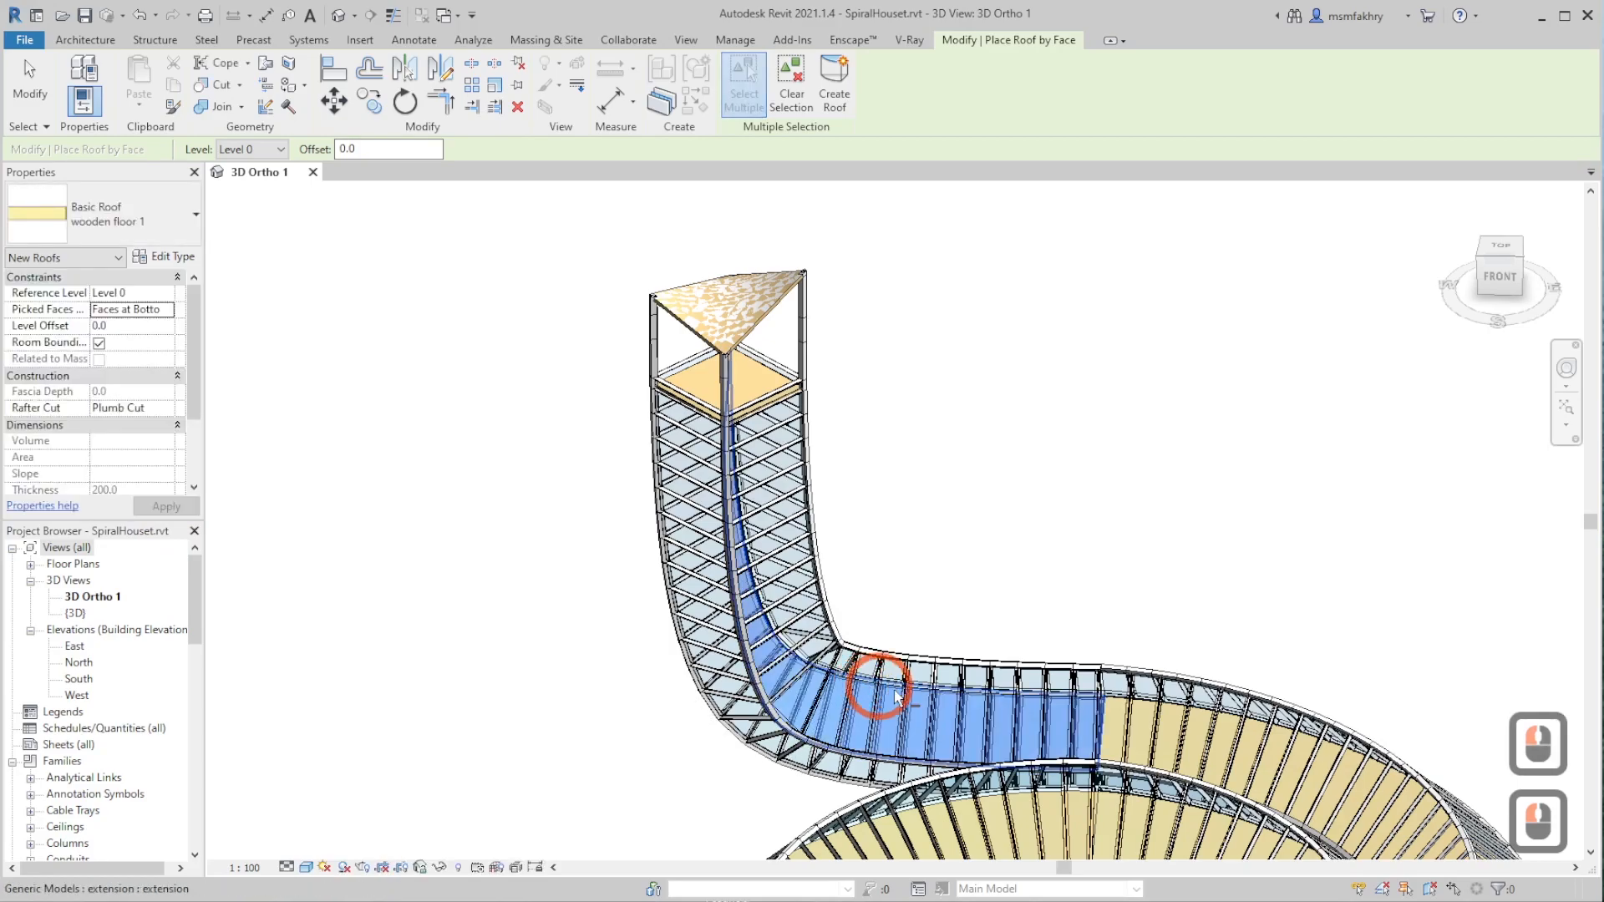
scroll(1077, 710, up, 19)
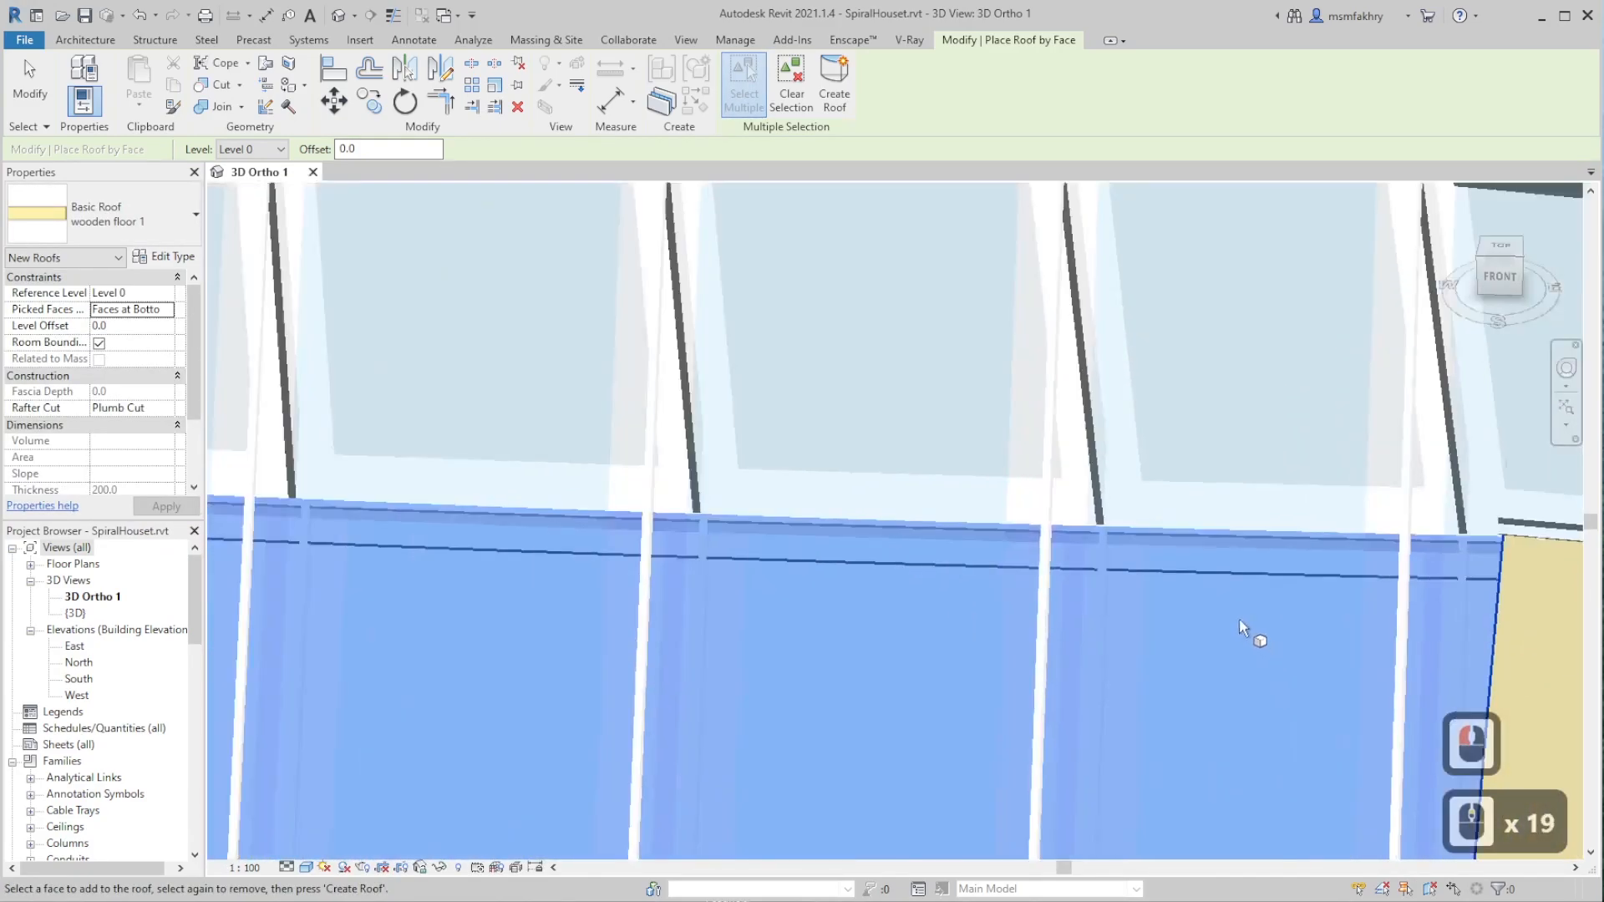
scroll(924, 293, down, 4)
click(837, 98)
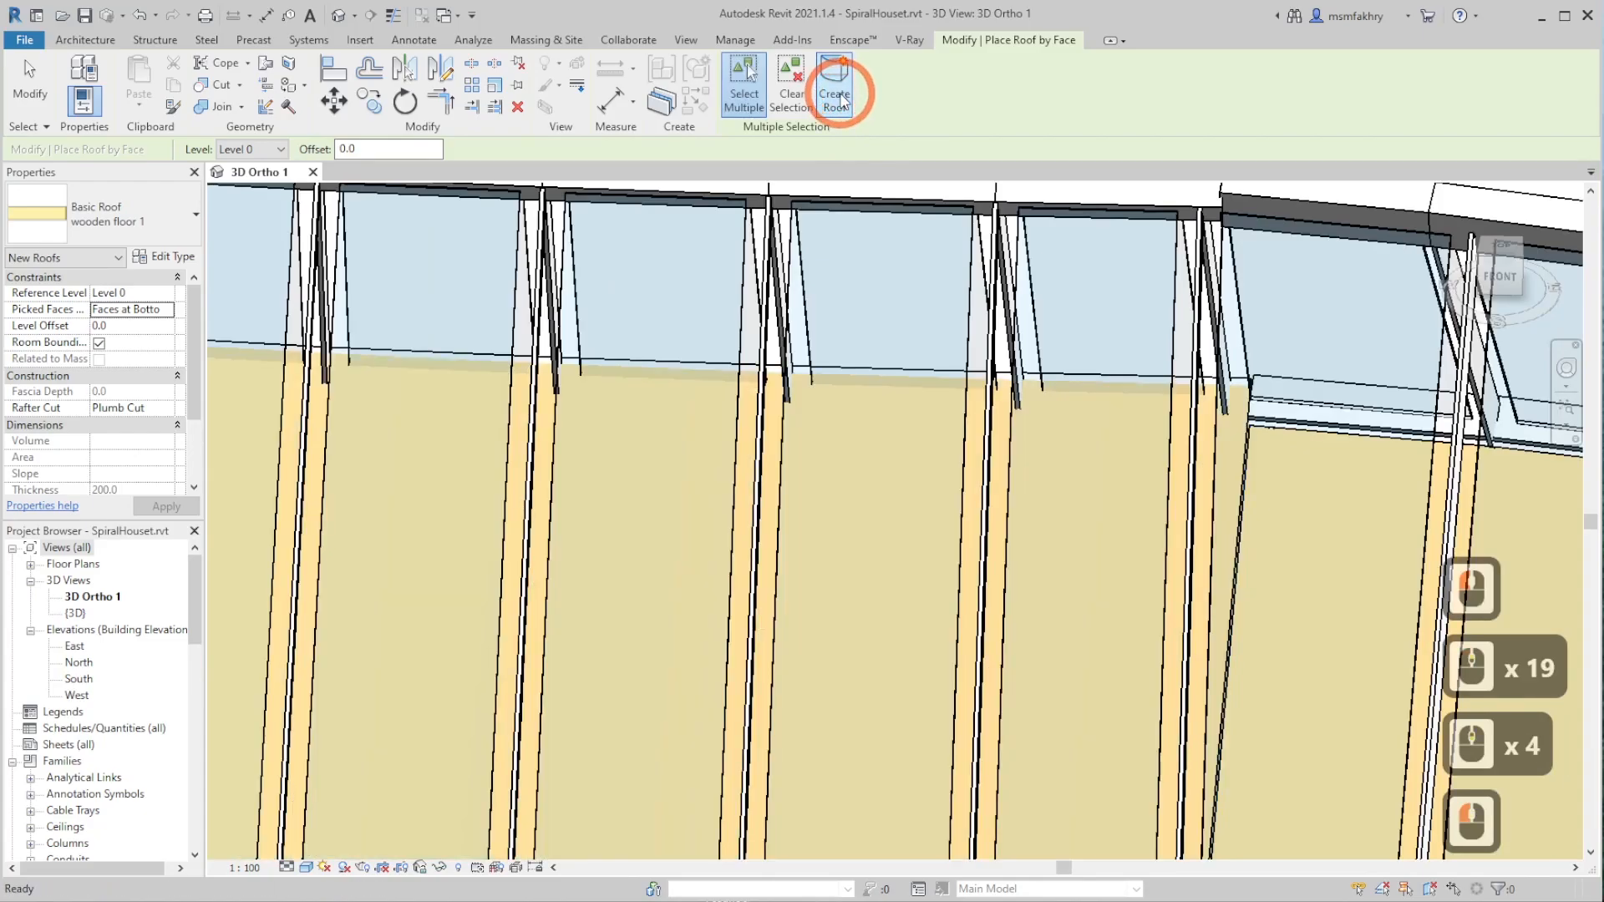
- Examine how the new roof sits against the mullions and glazing around the extension's bend
scroll(1170, 404, down, 5)
shift+middle_drag(1170, 405, 1185, 465)
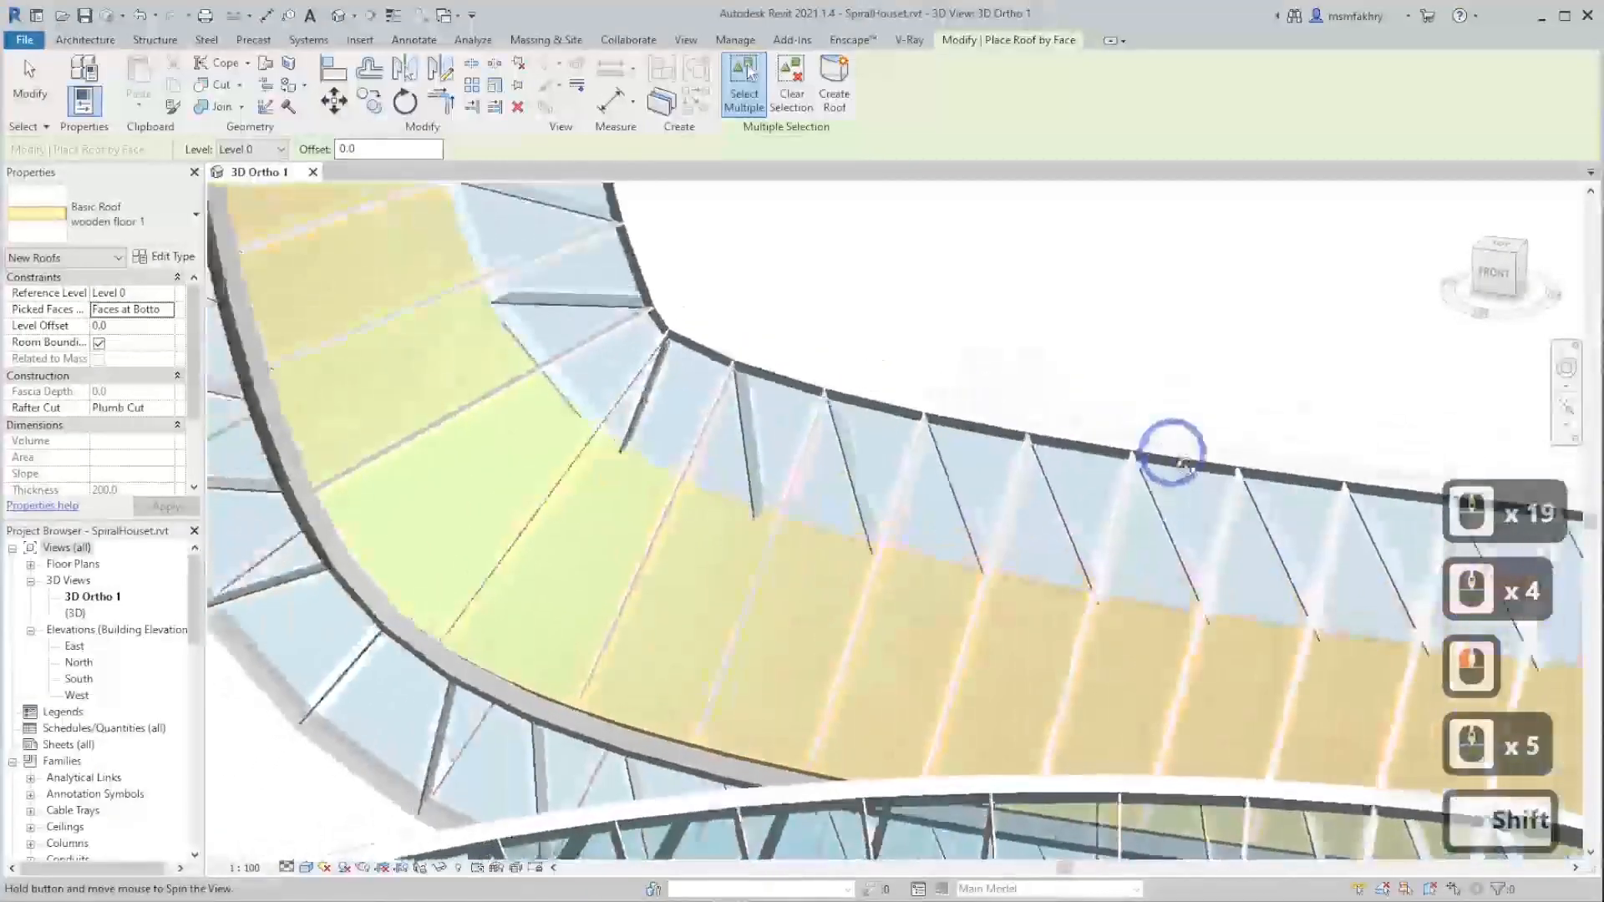
shift+right_drag(1179, 458, 1174, 452)
scroll(751, 585, up, 2)
shift+right_drag(781, 558, 807, 487)
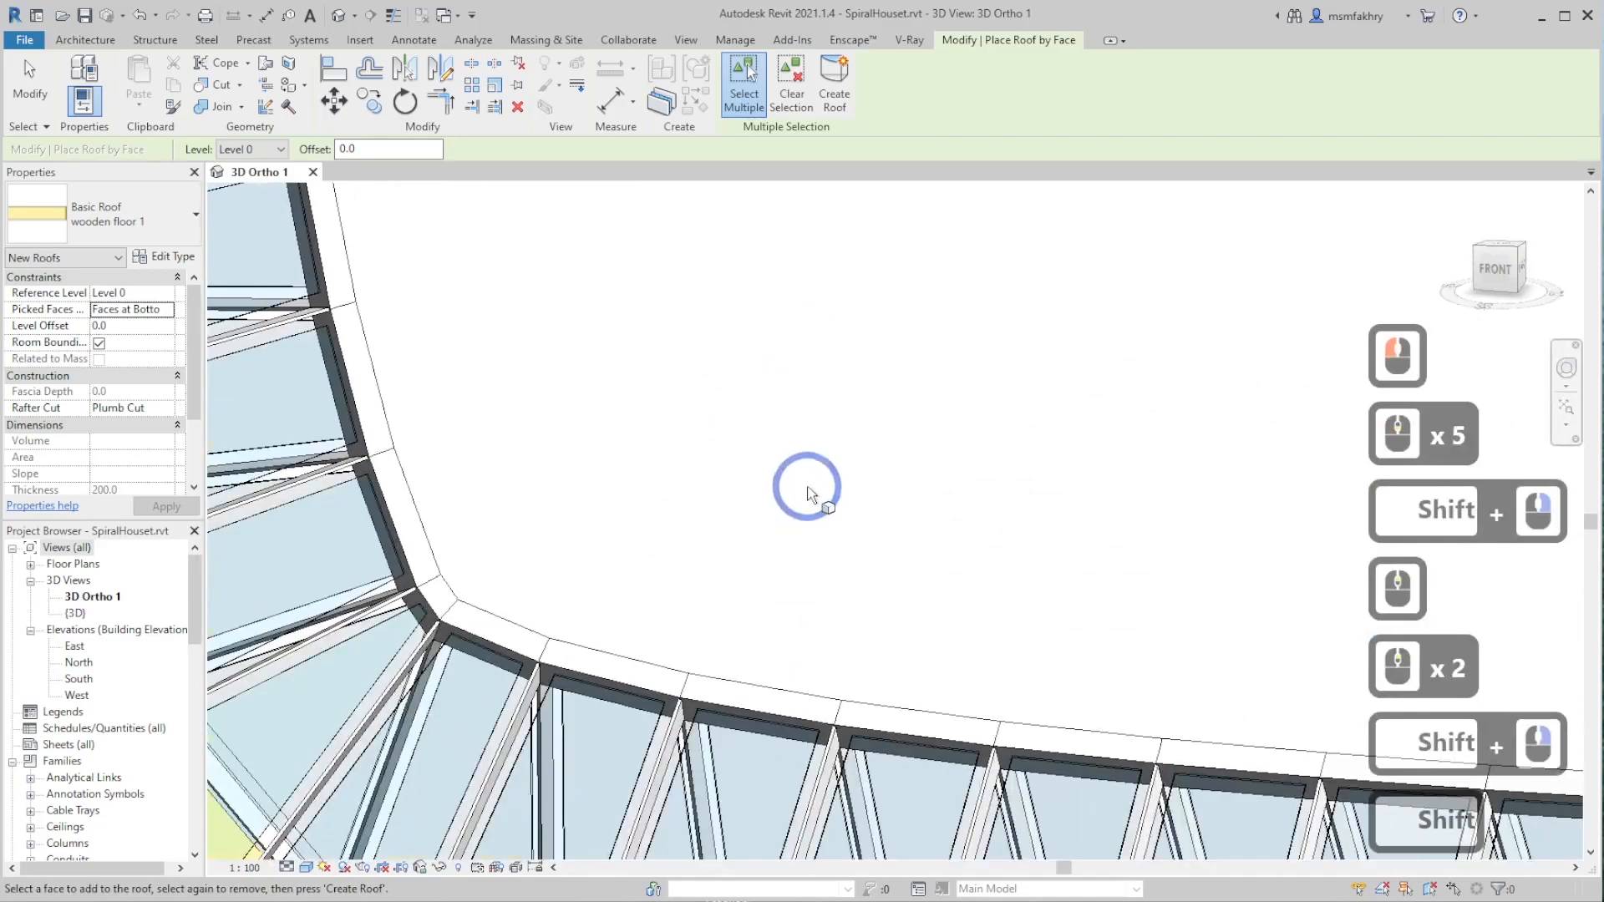
scroll(805, 489, down, 8)
scroll(551, 679, up, 3)
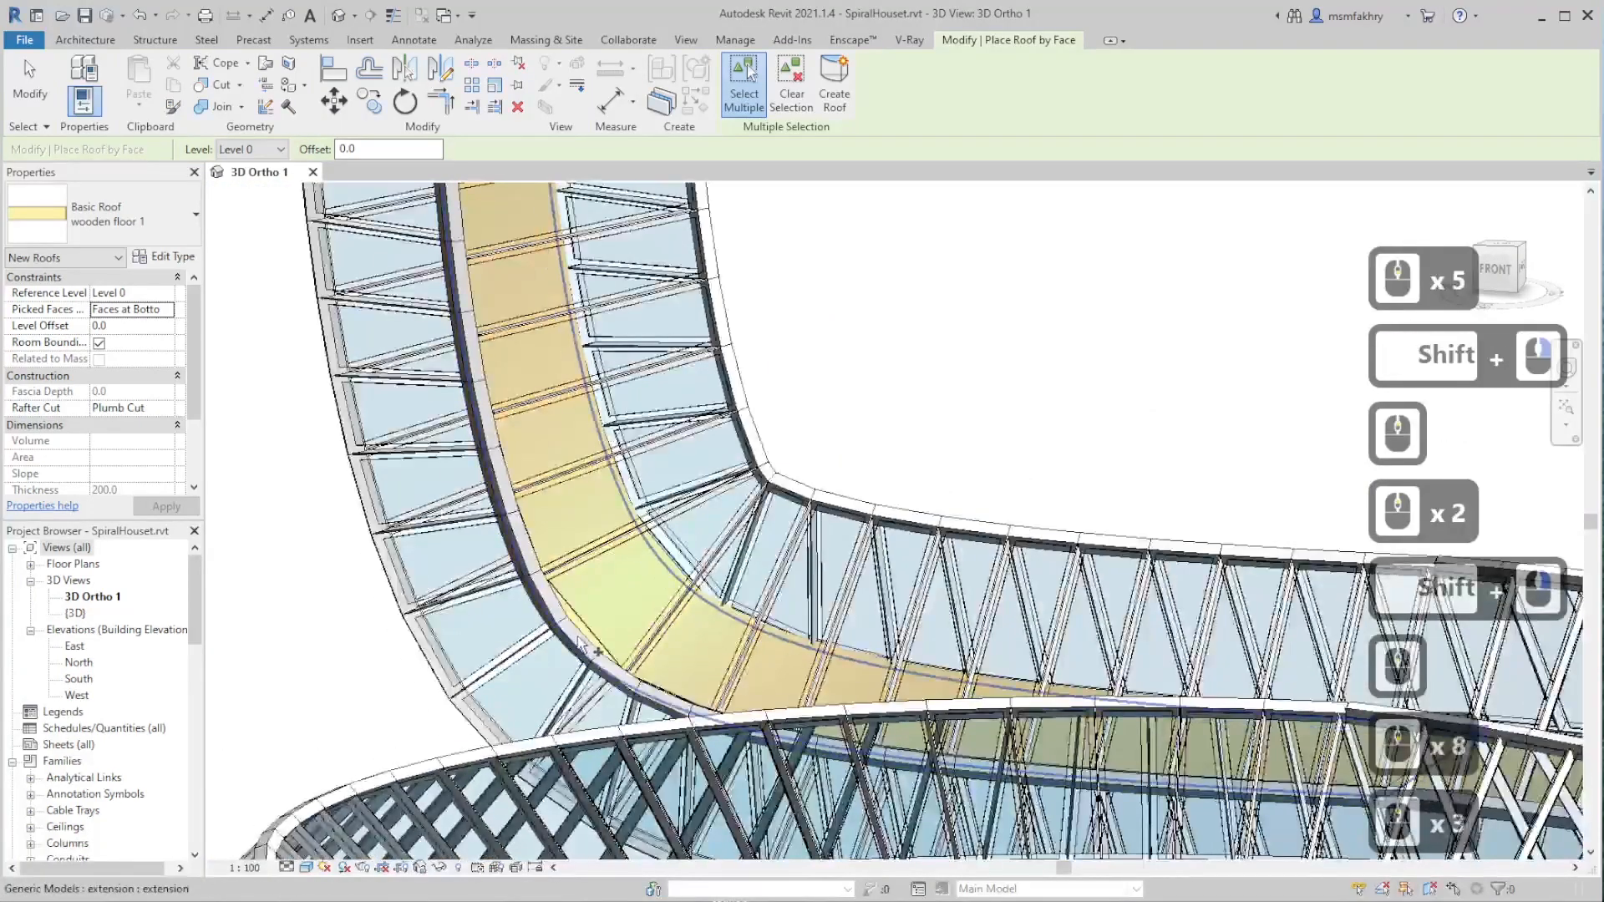
scroll(582, 643, up, 6)
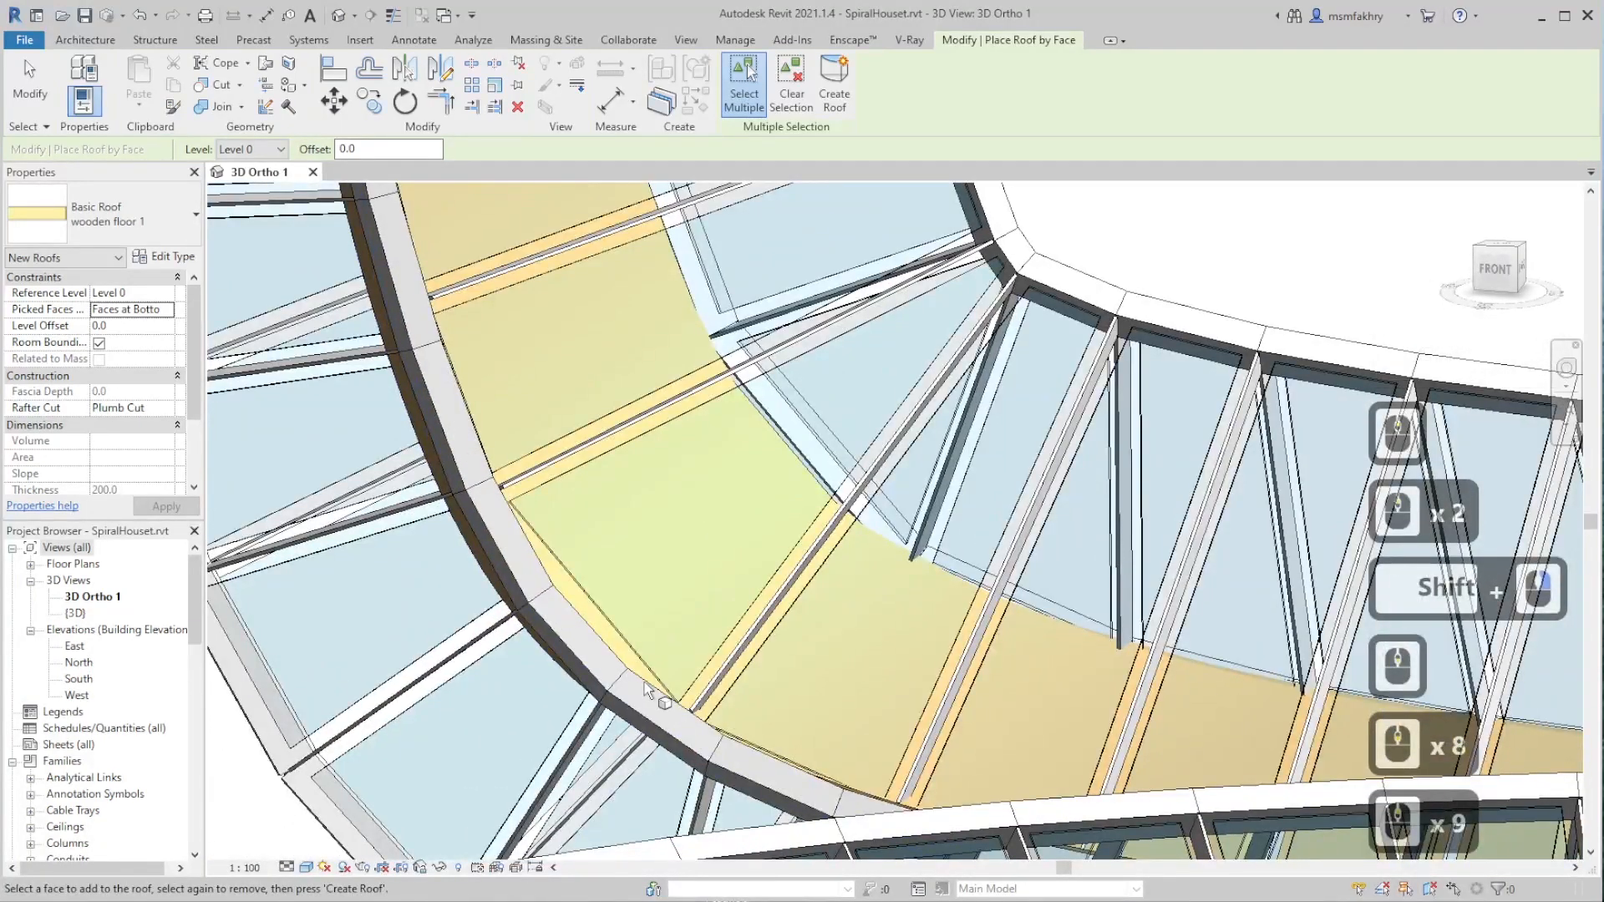
scroll(545, 652, down, 4)
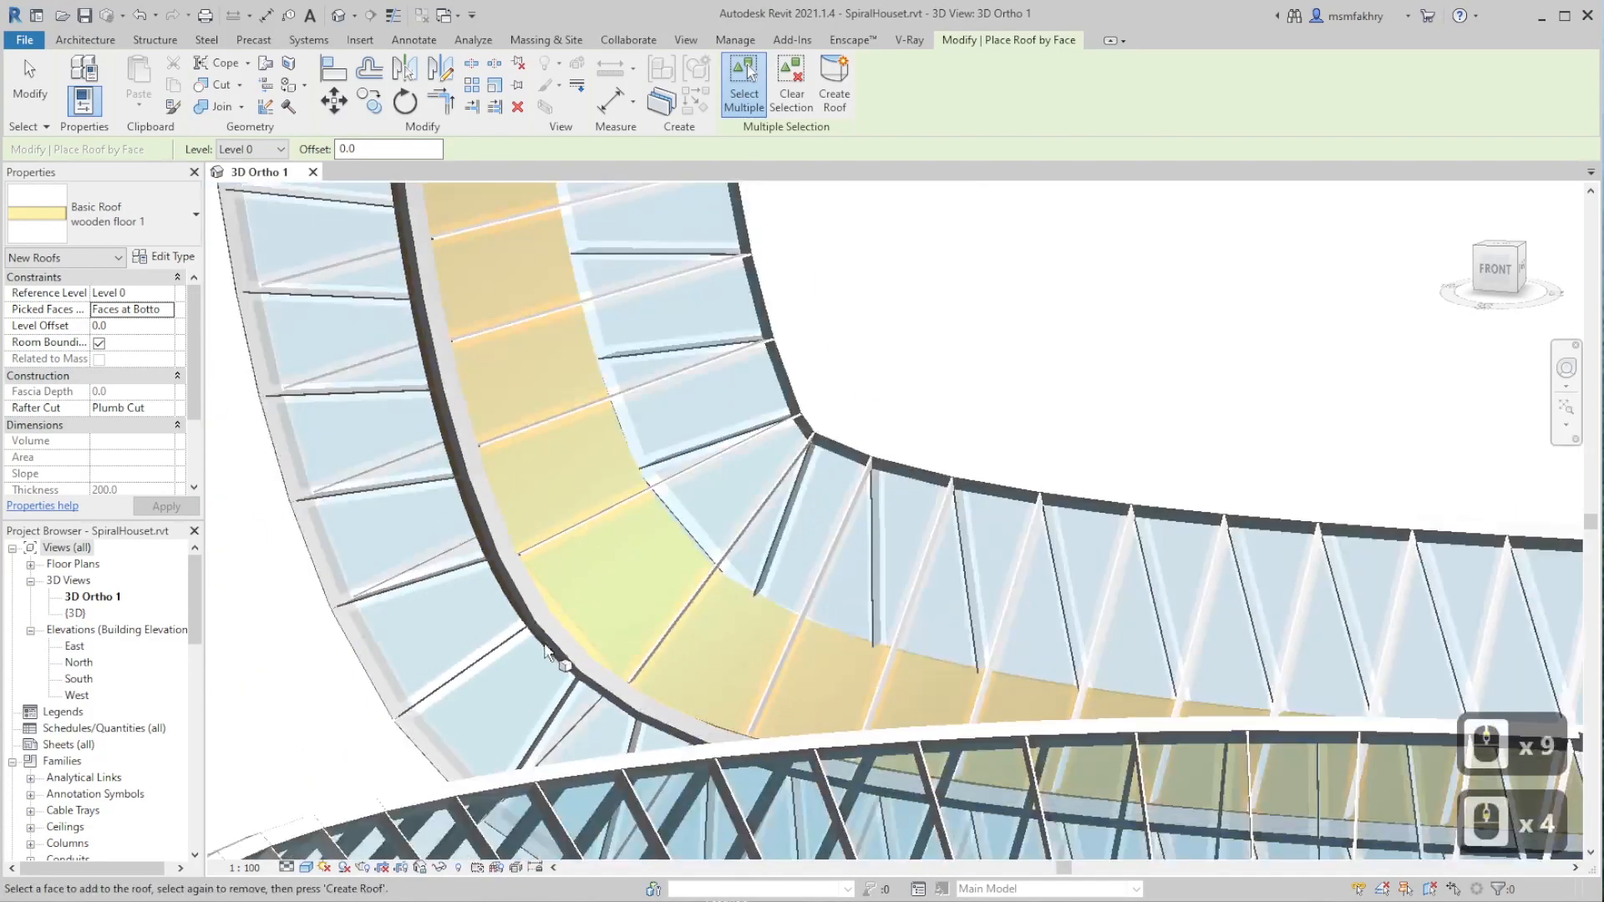
scroll(609, 631, down, 1)
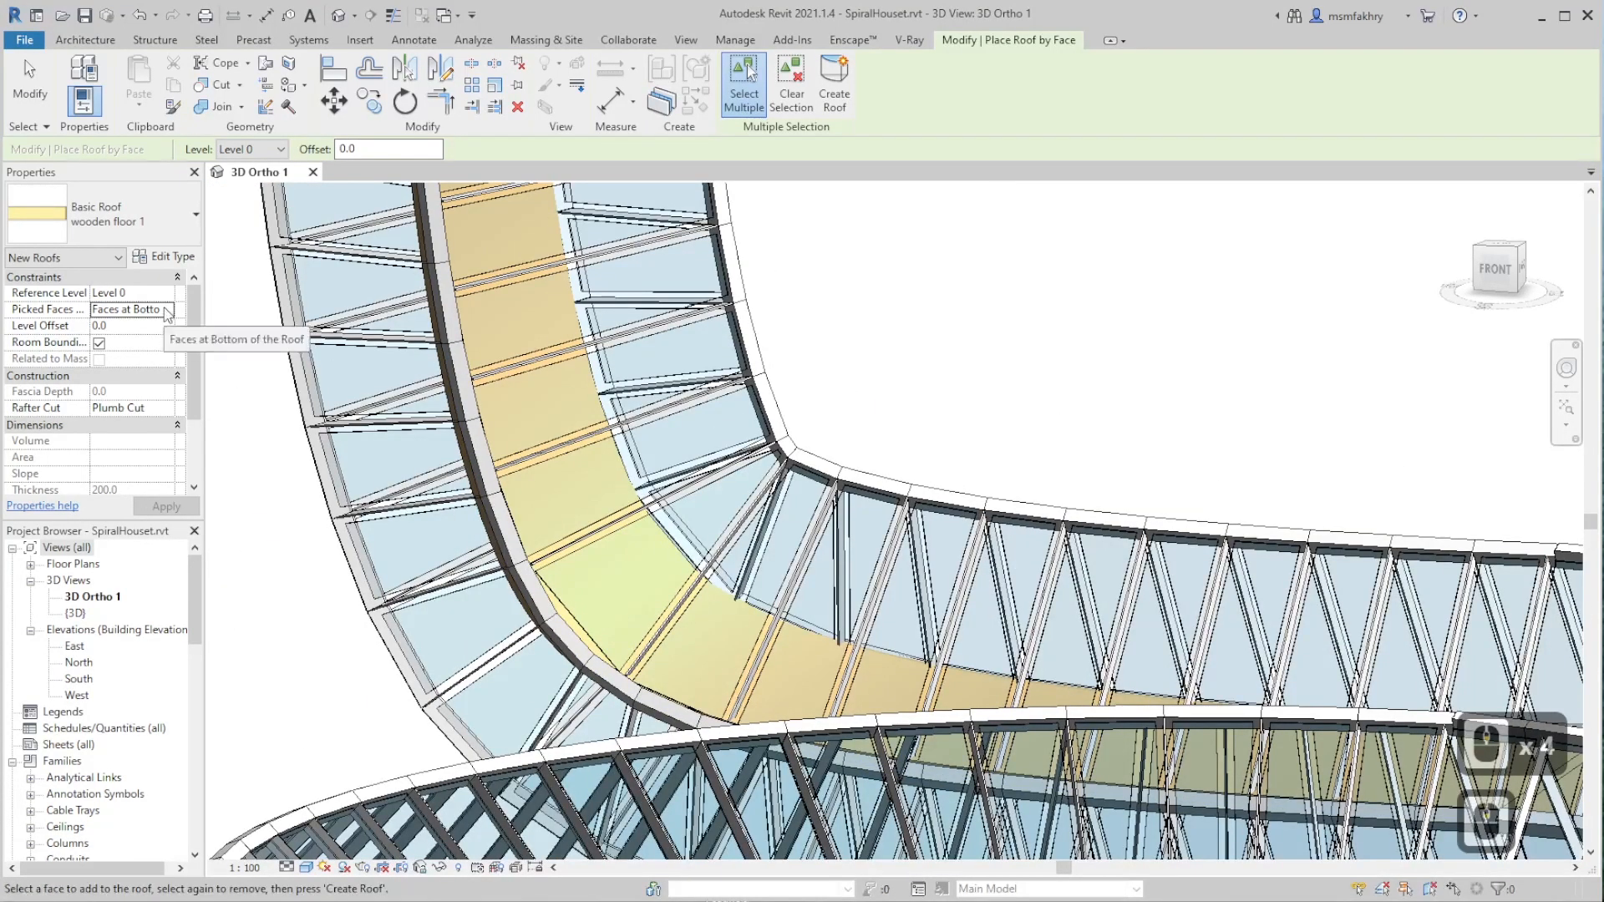
scroll(529, 541, down, 11)
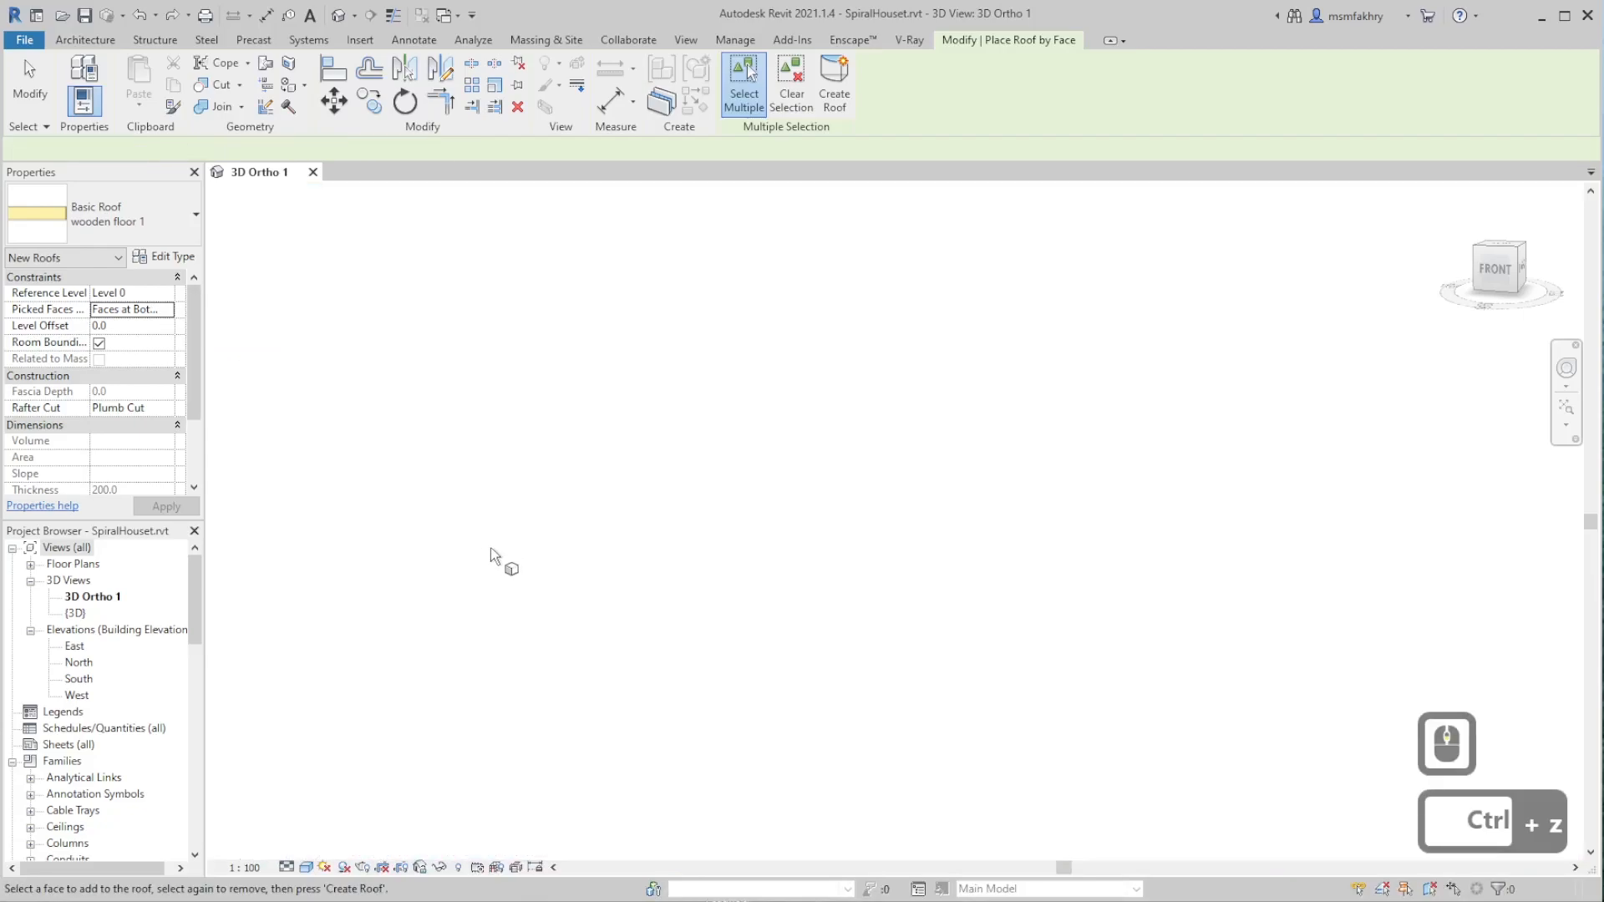
- Undo the last roof and try recreating it on the extension's floor face with Faces at Top of the Roof
key(ctrl+z)
scroll(518, 664, up, 9)
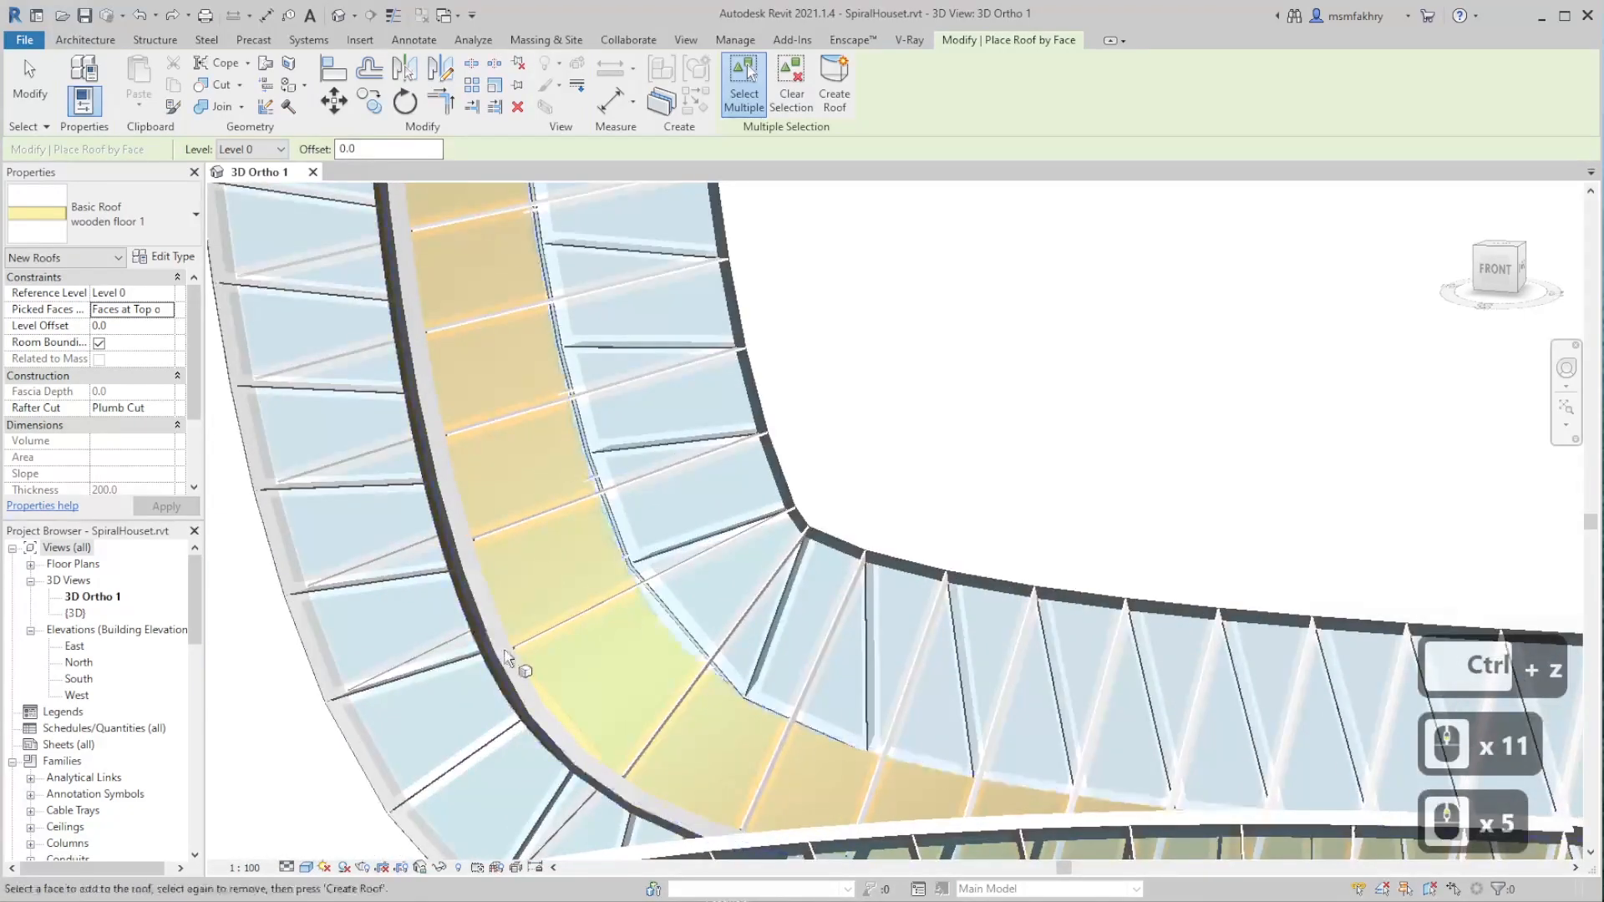
click(167, 309)
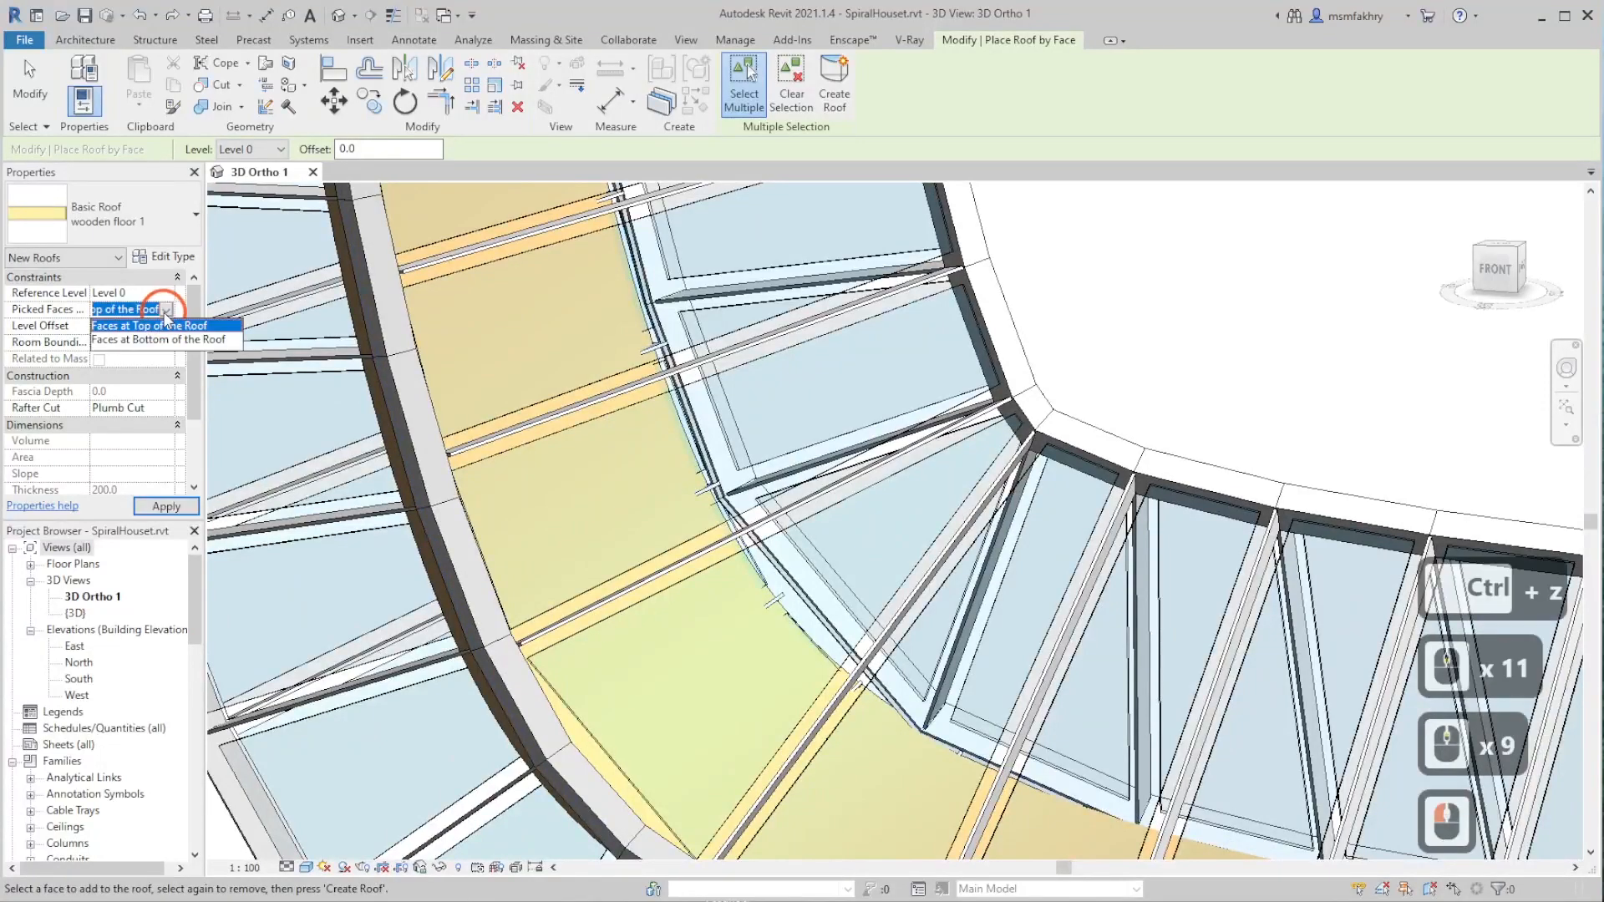
click(163, 320)
click(695, 454)
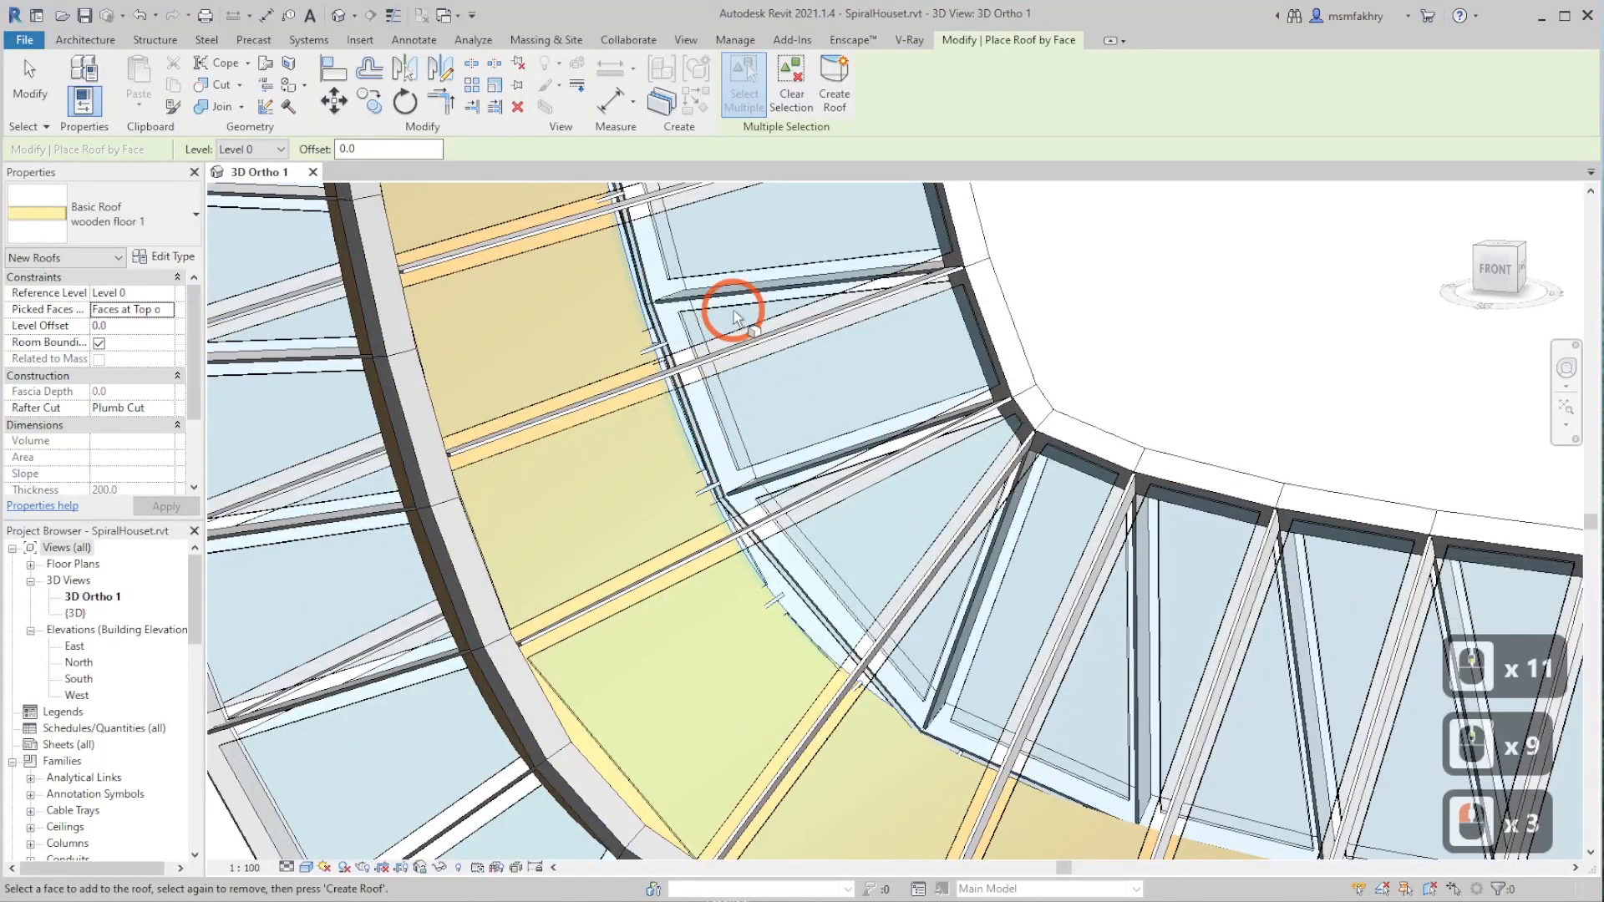
click(680, 444)
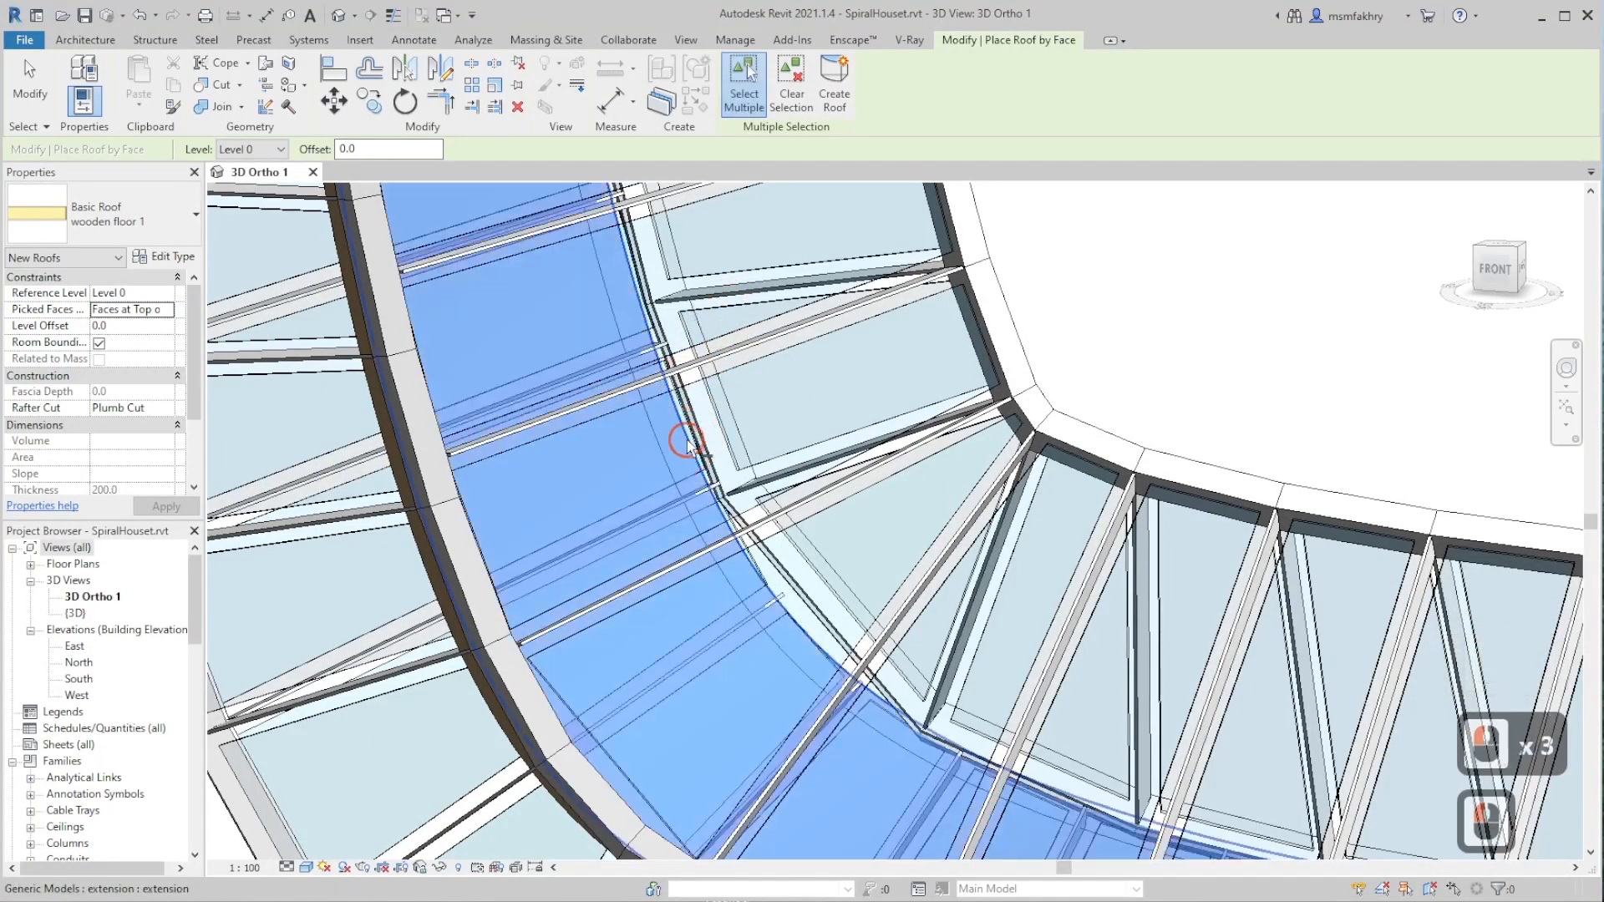
click(755, 190)
click(831, 81)
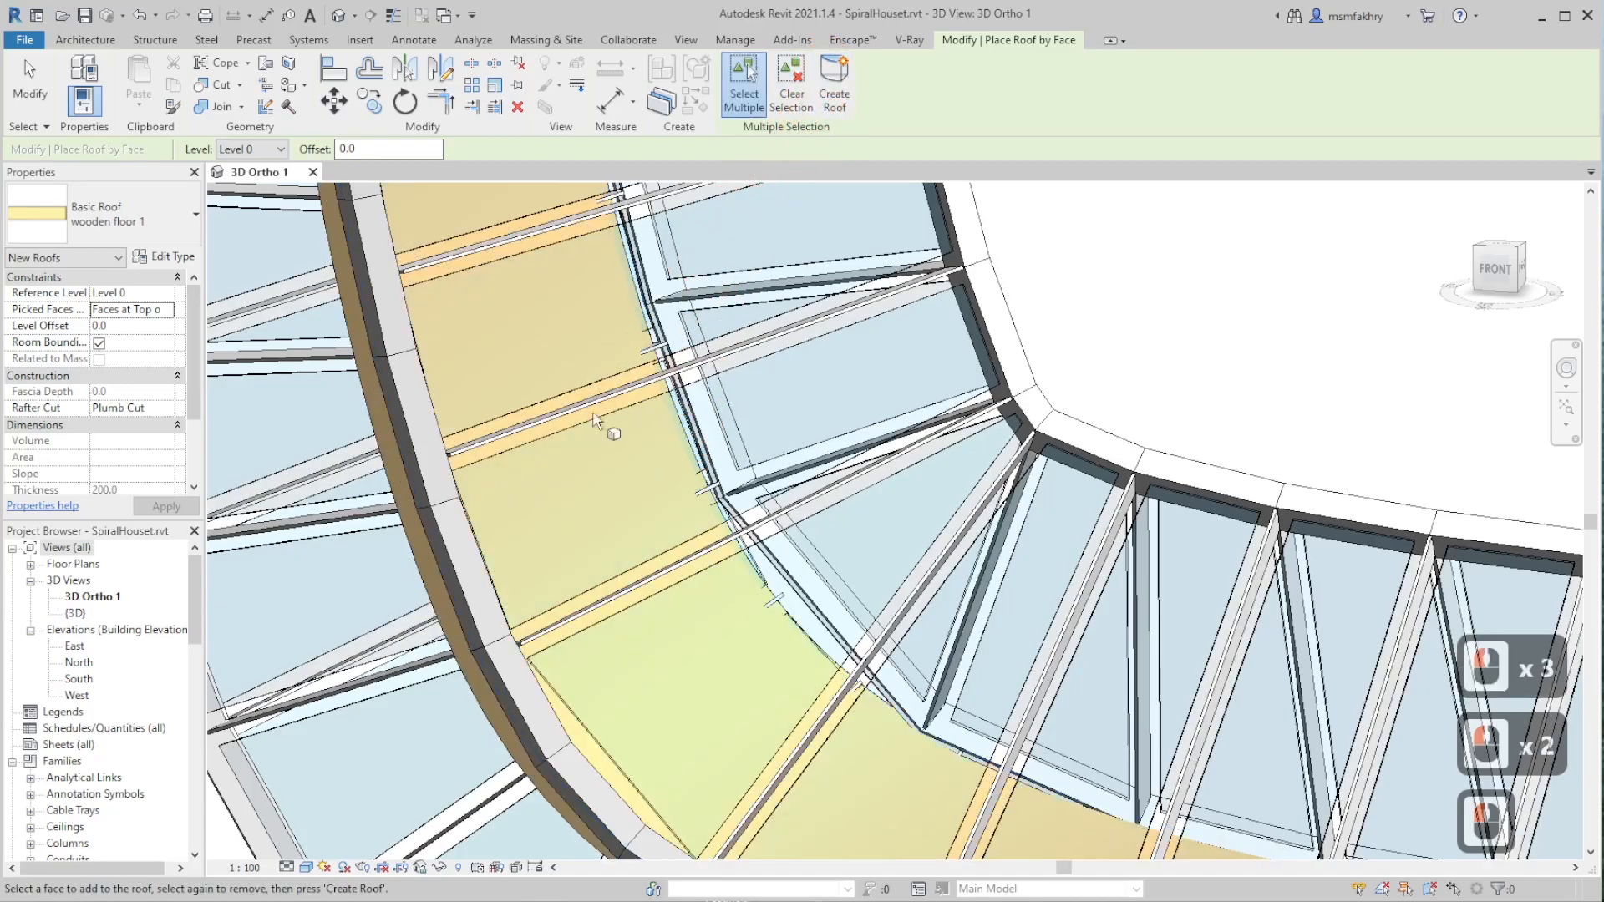
key(ctrl+z)
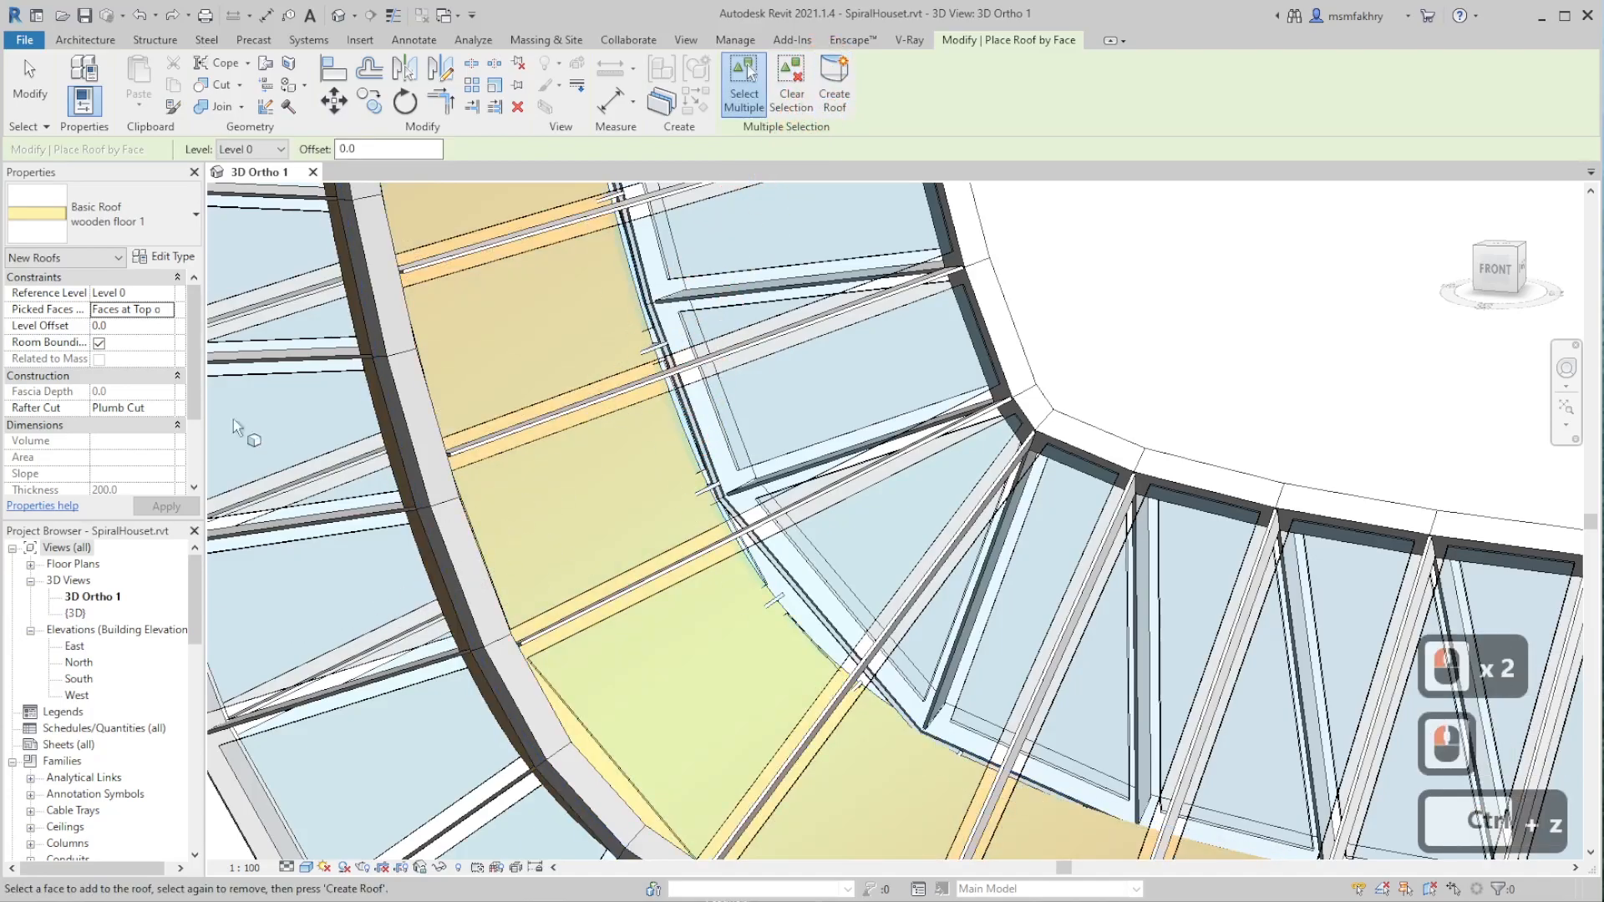
- Create a wooden floor 1 roof on the extension's floor face with the picked faces location set to Faces at Bottom of the Roof
click(172, 309)
click(130, 332)
click(435, 542)
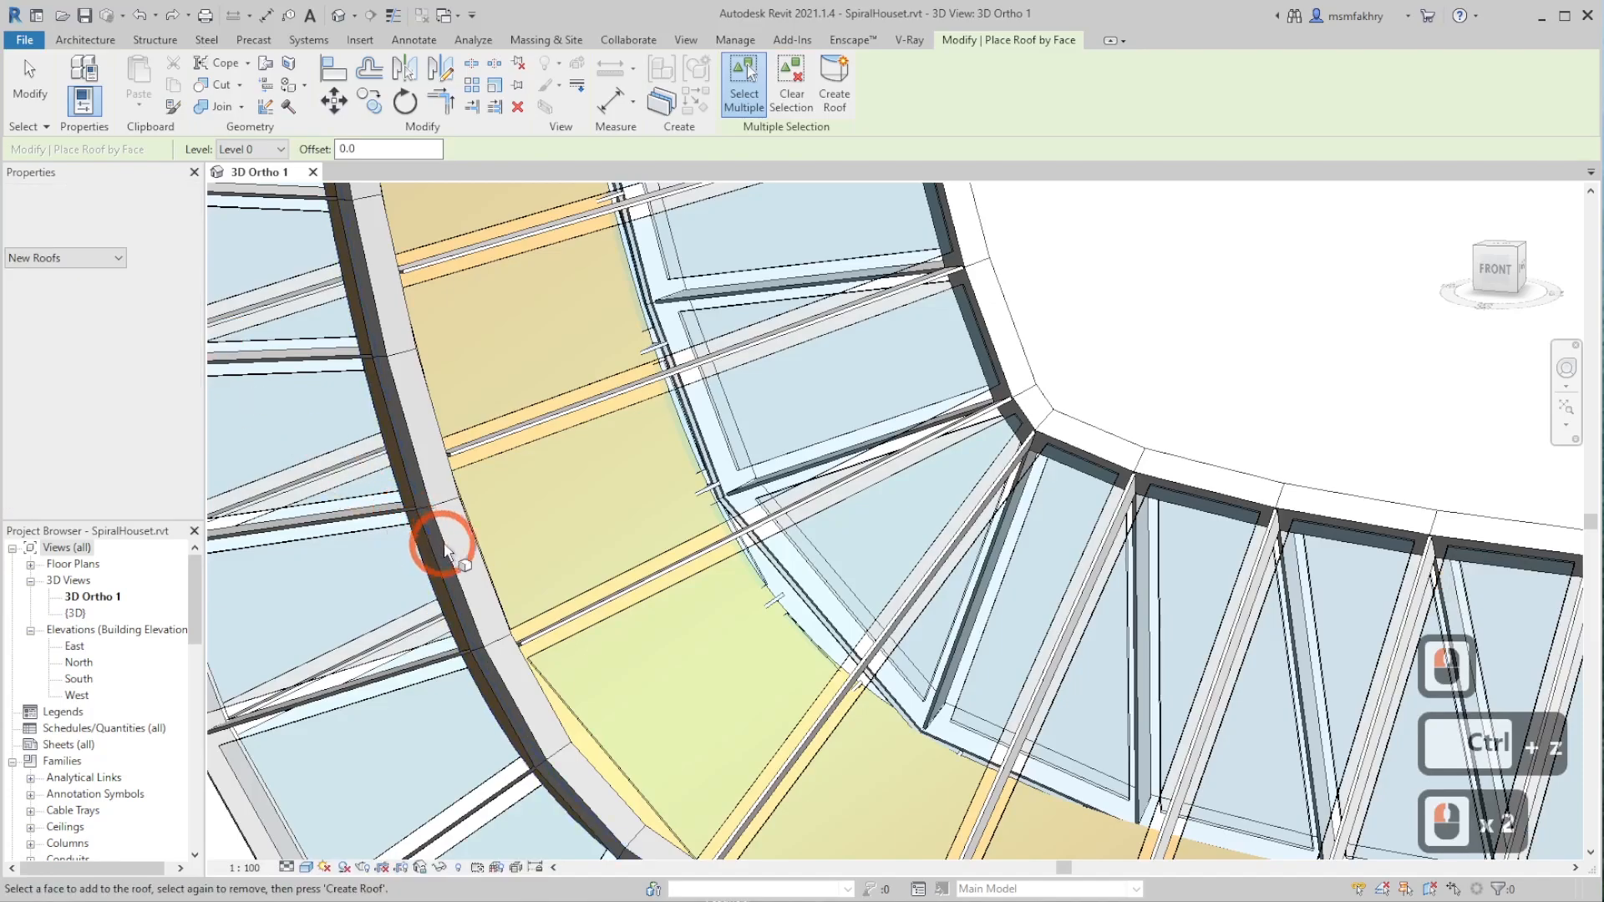
click(678, 469)
click(836, 96)
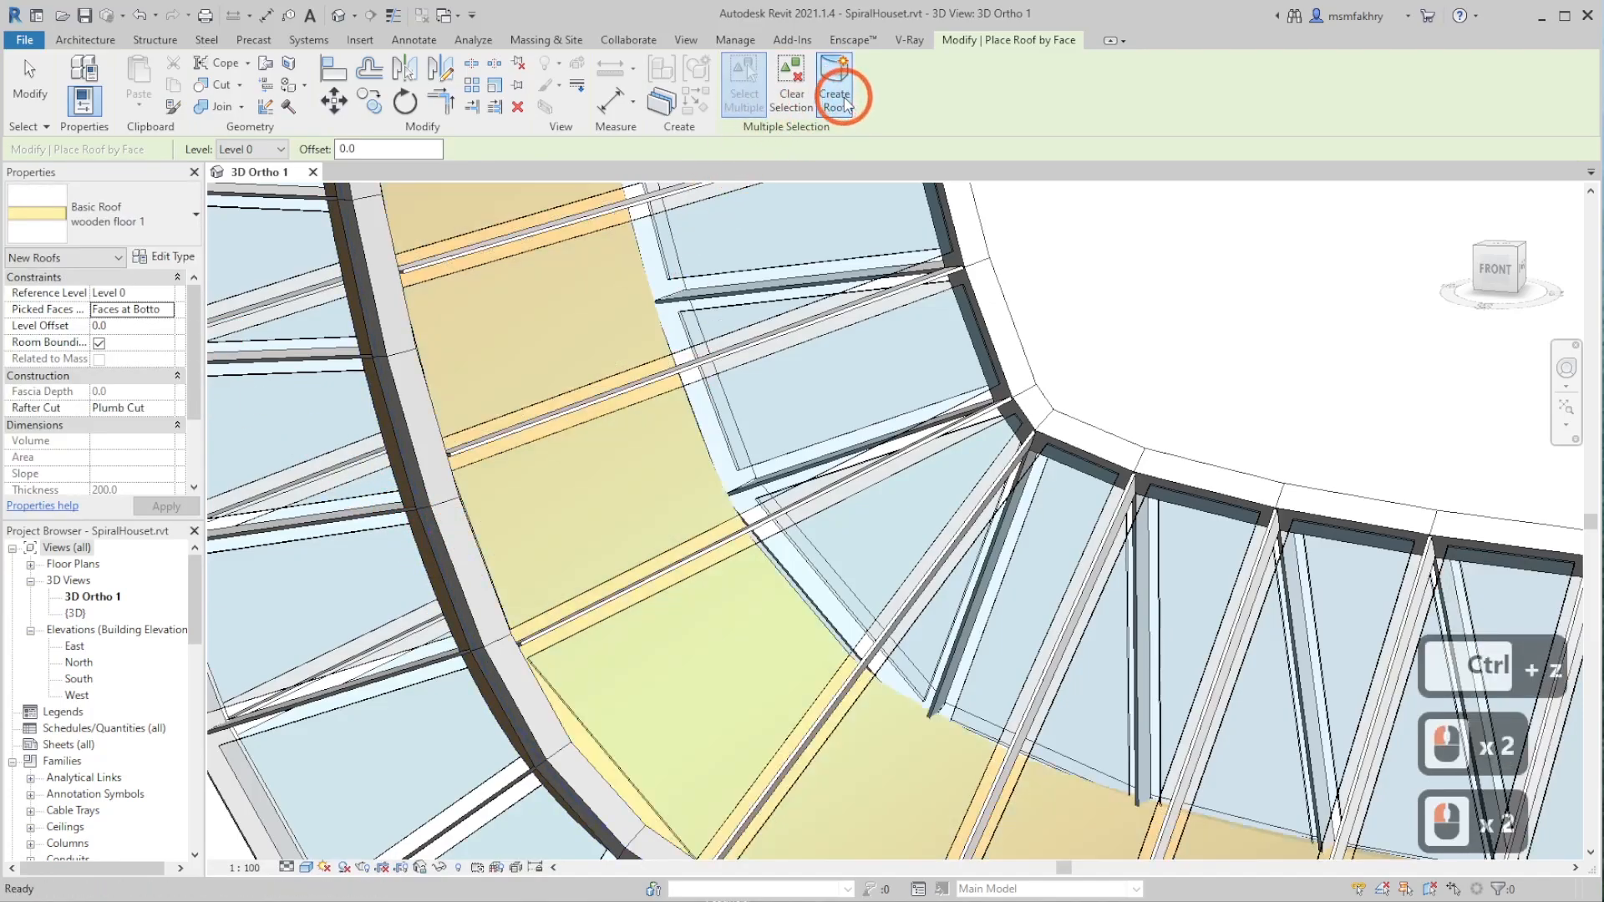
scroll(647, 526, down, 10)
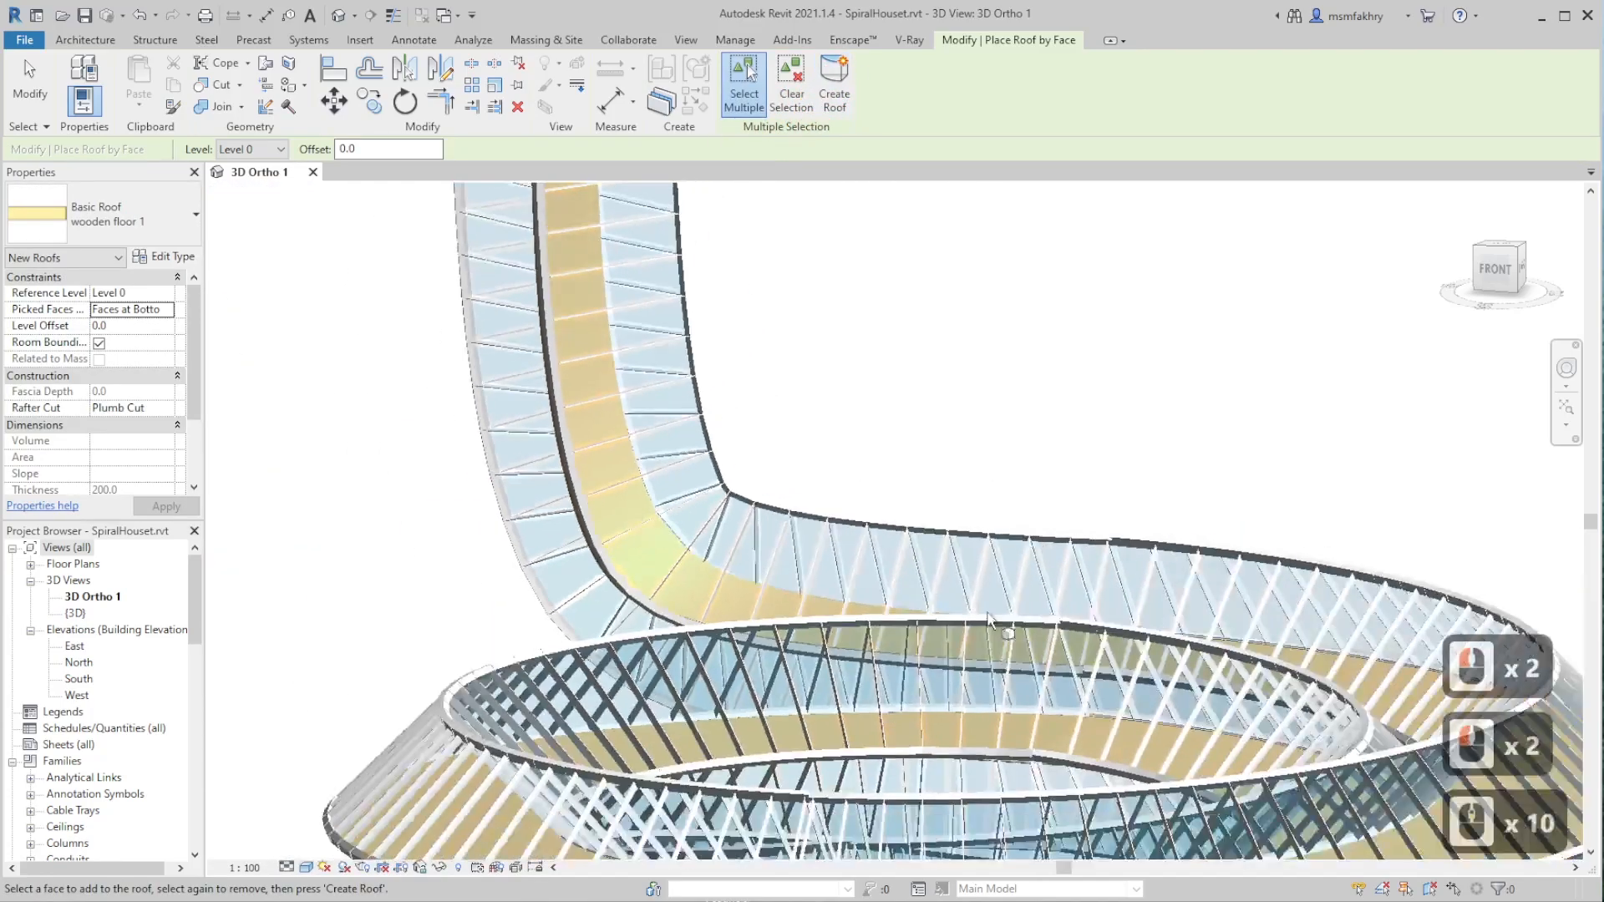